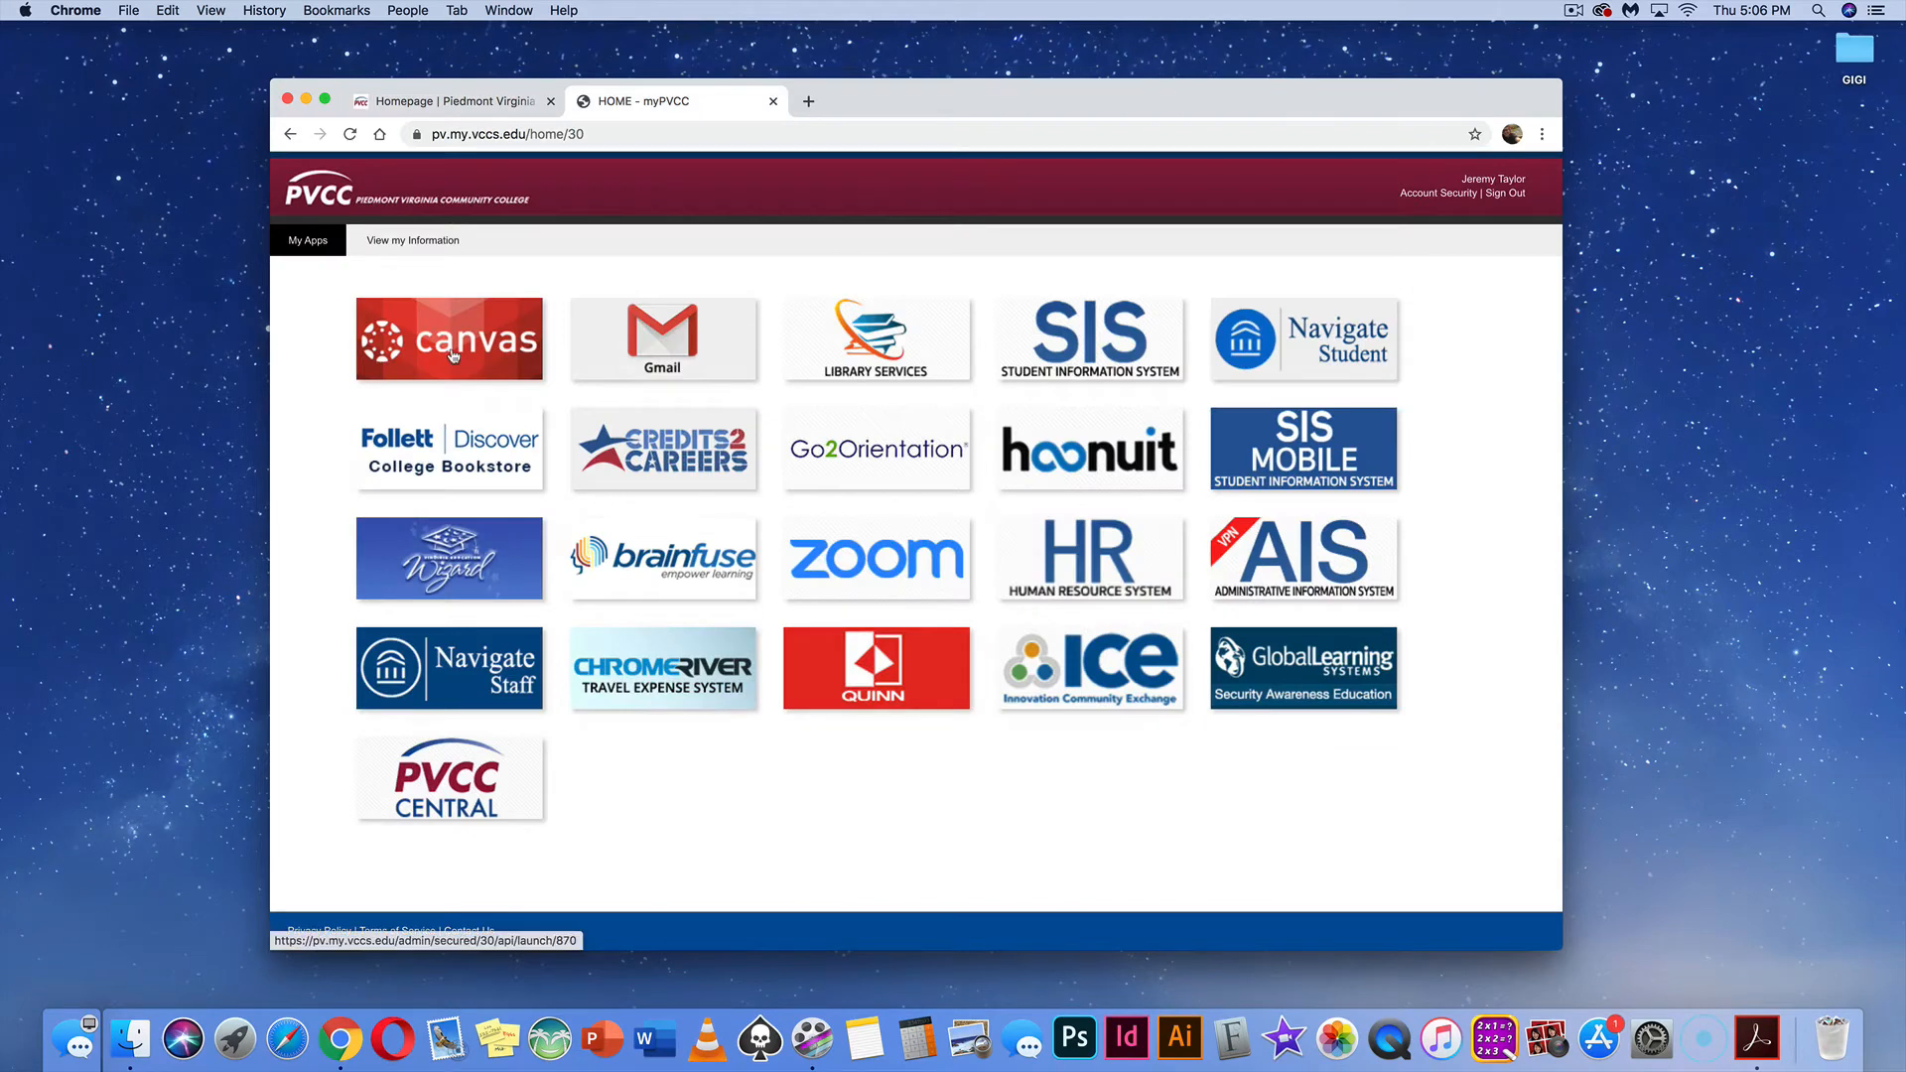
Open the Summer 2020 Typography I course in Canvas and go to its MONOGRAM DEMO page
click(452, 355)
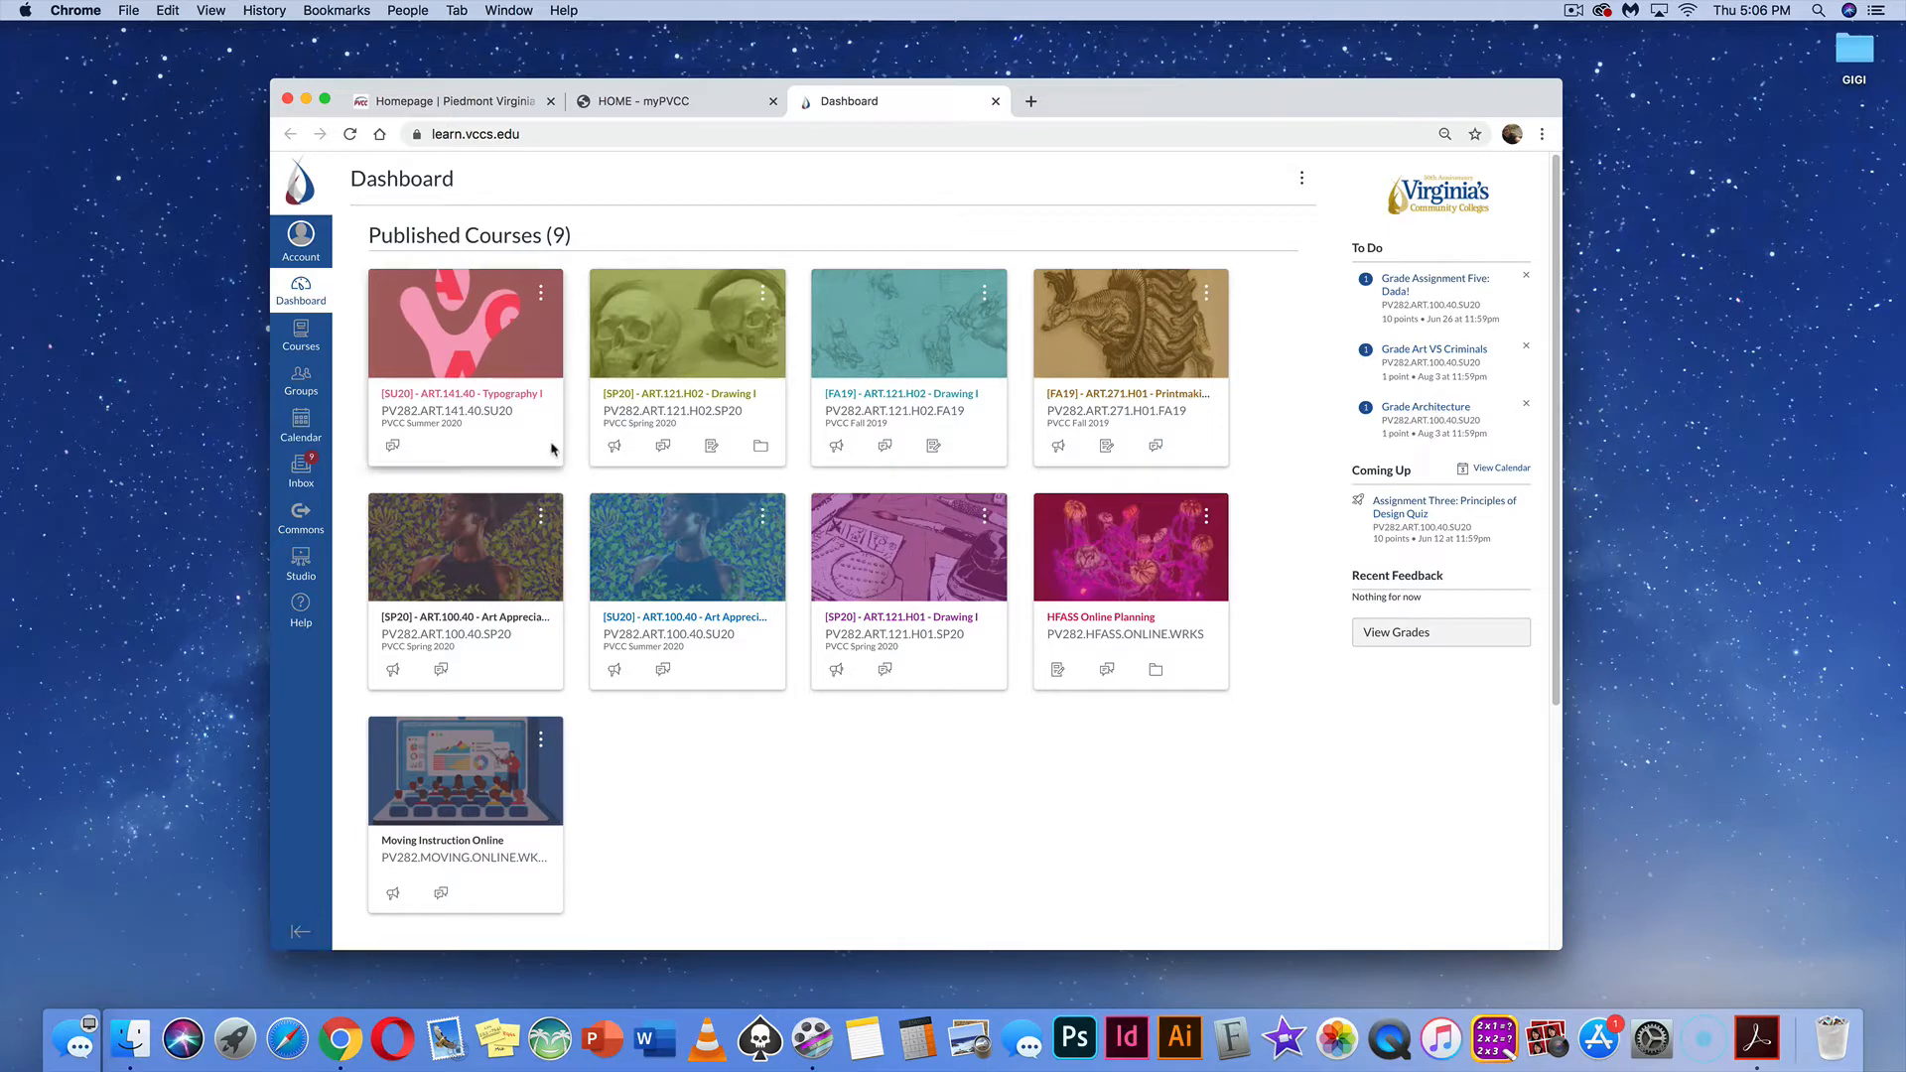
click(420, 397)
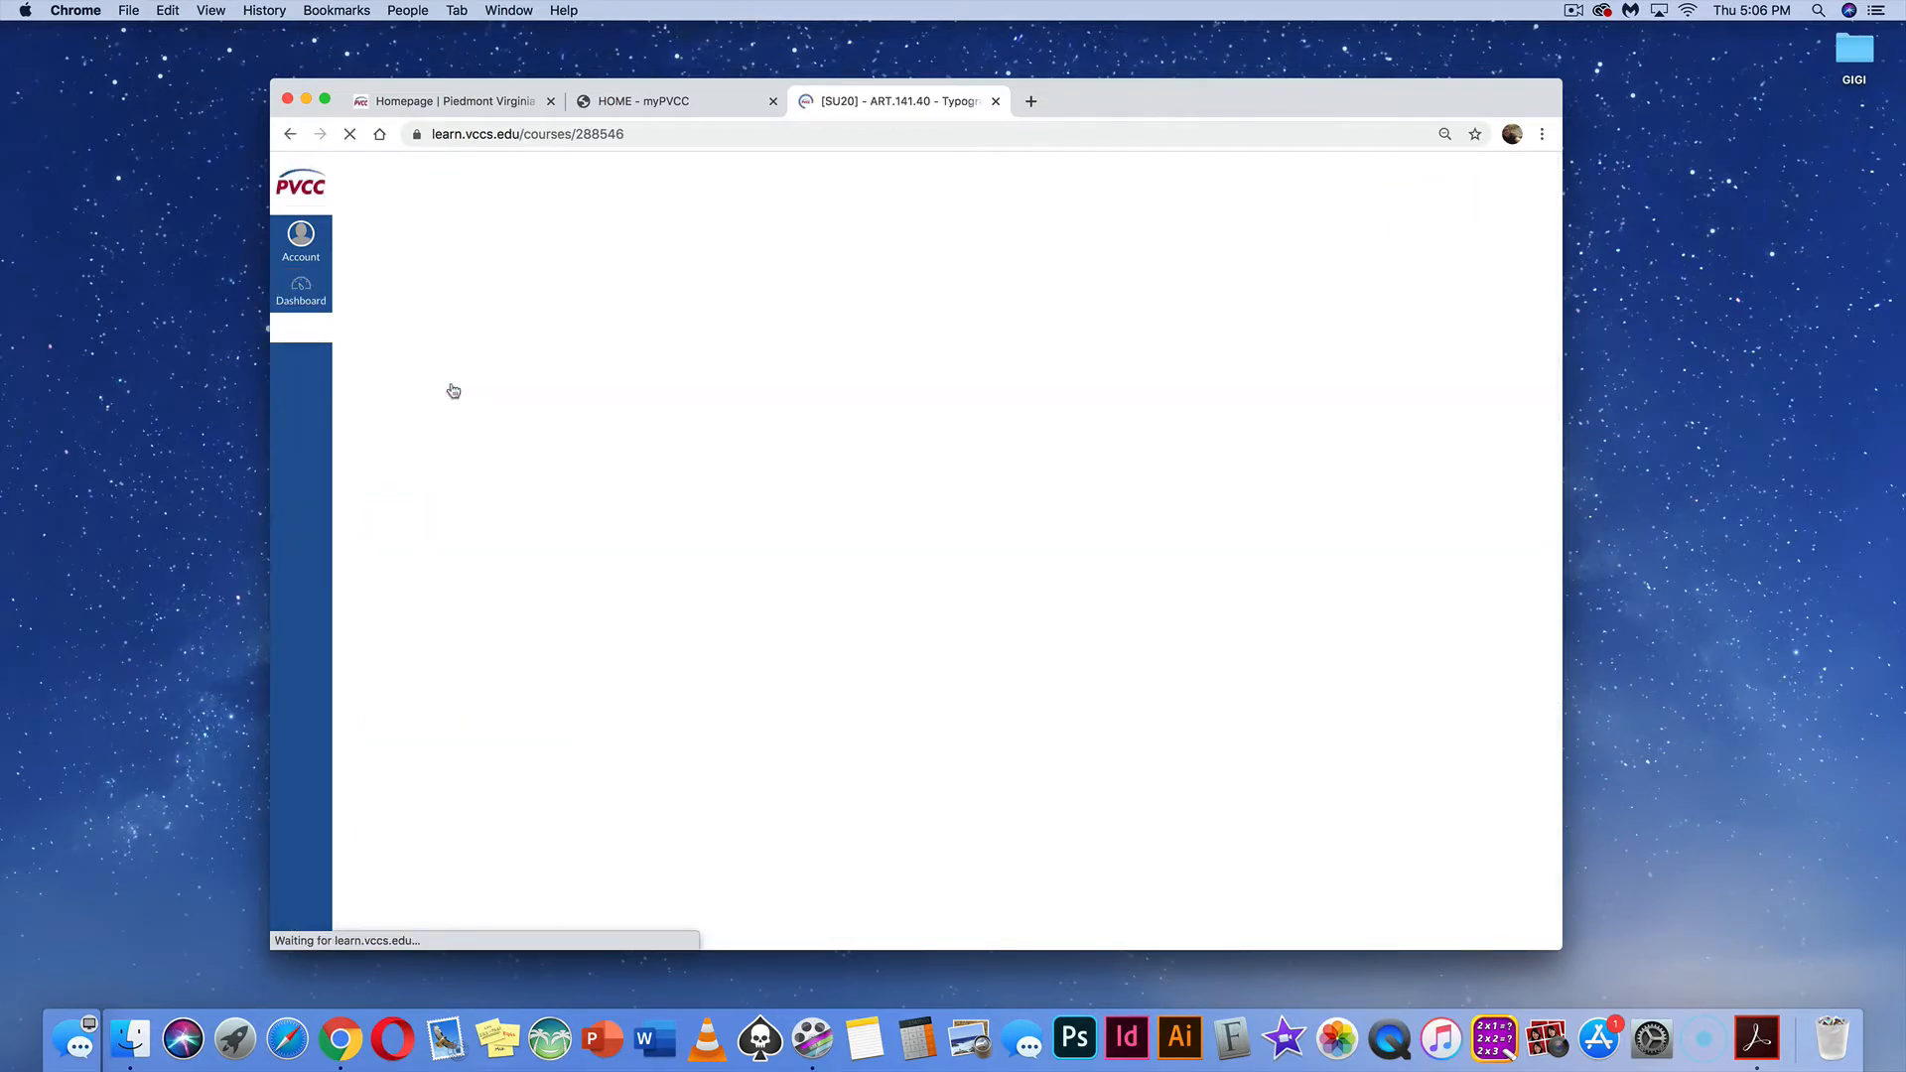
scroll(673, 496, down, 2)
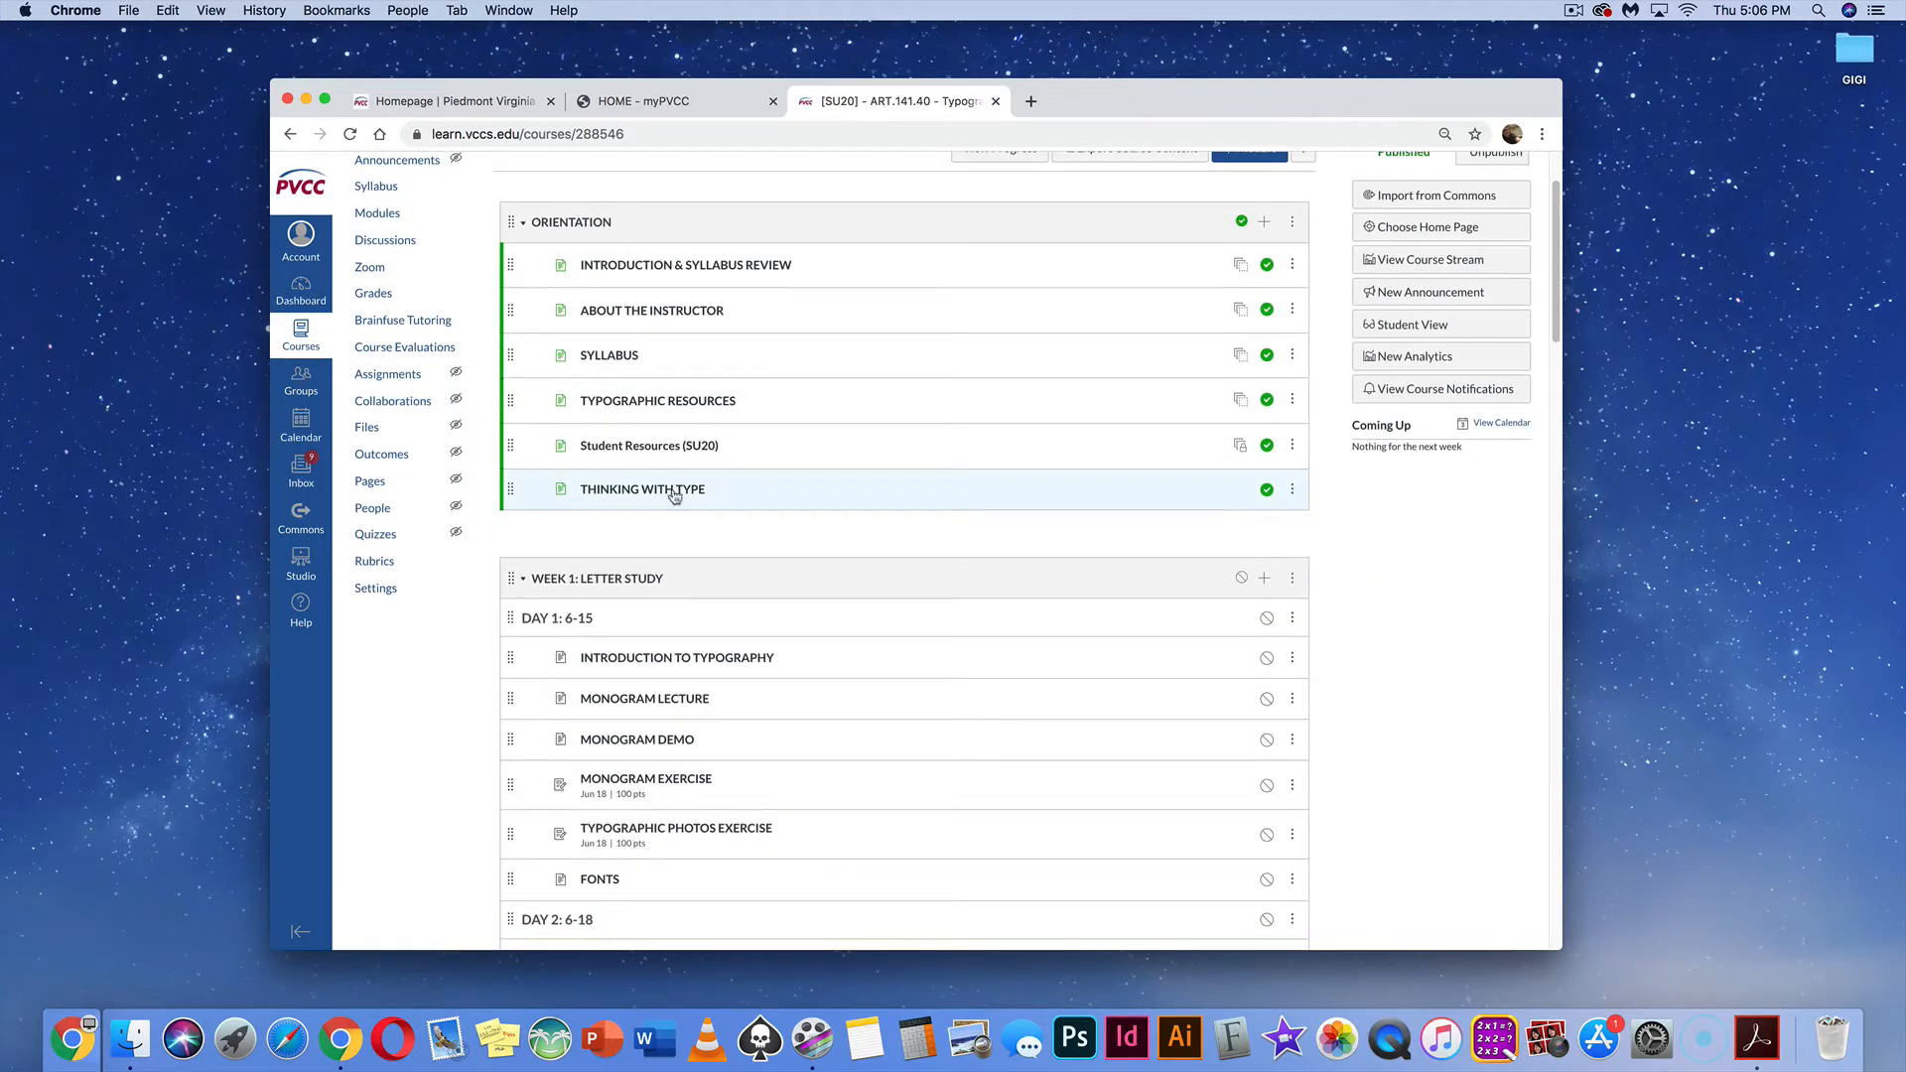
scroll(674, 496, down, 1)
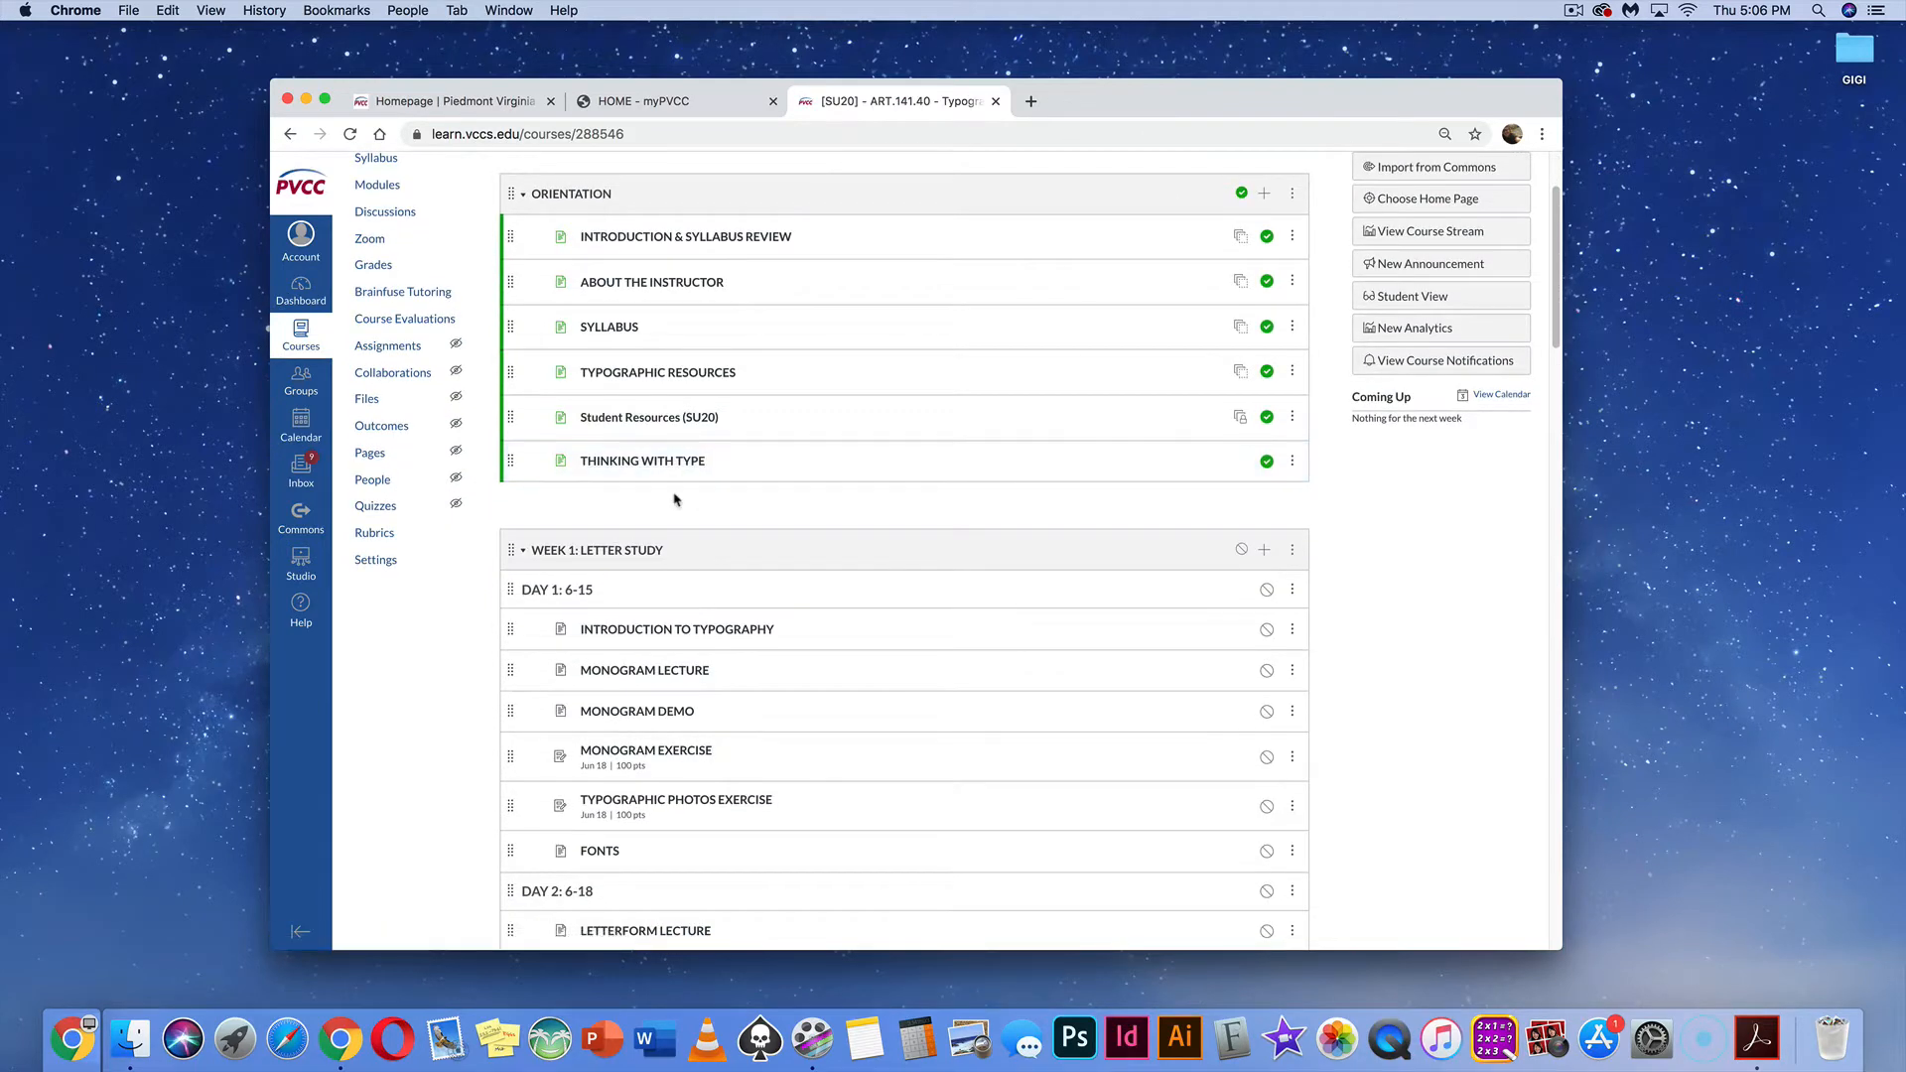
scroll(681, 513, down, 1)
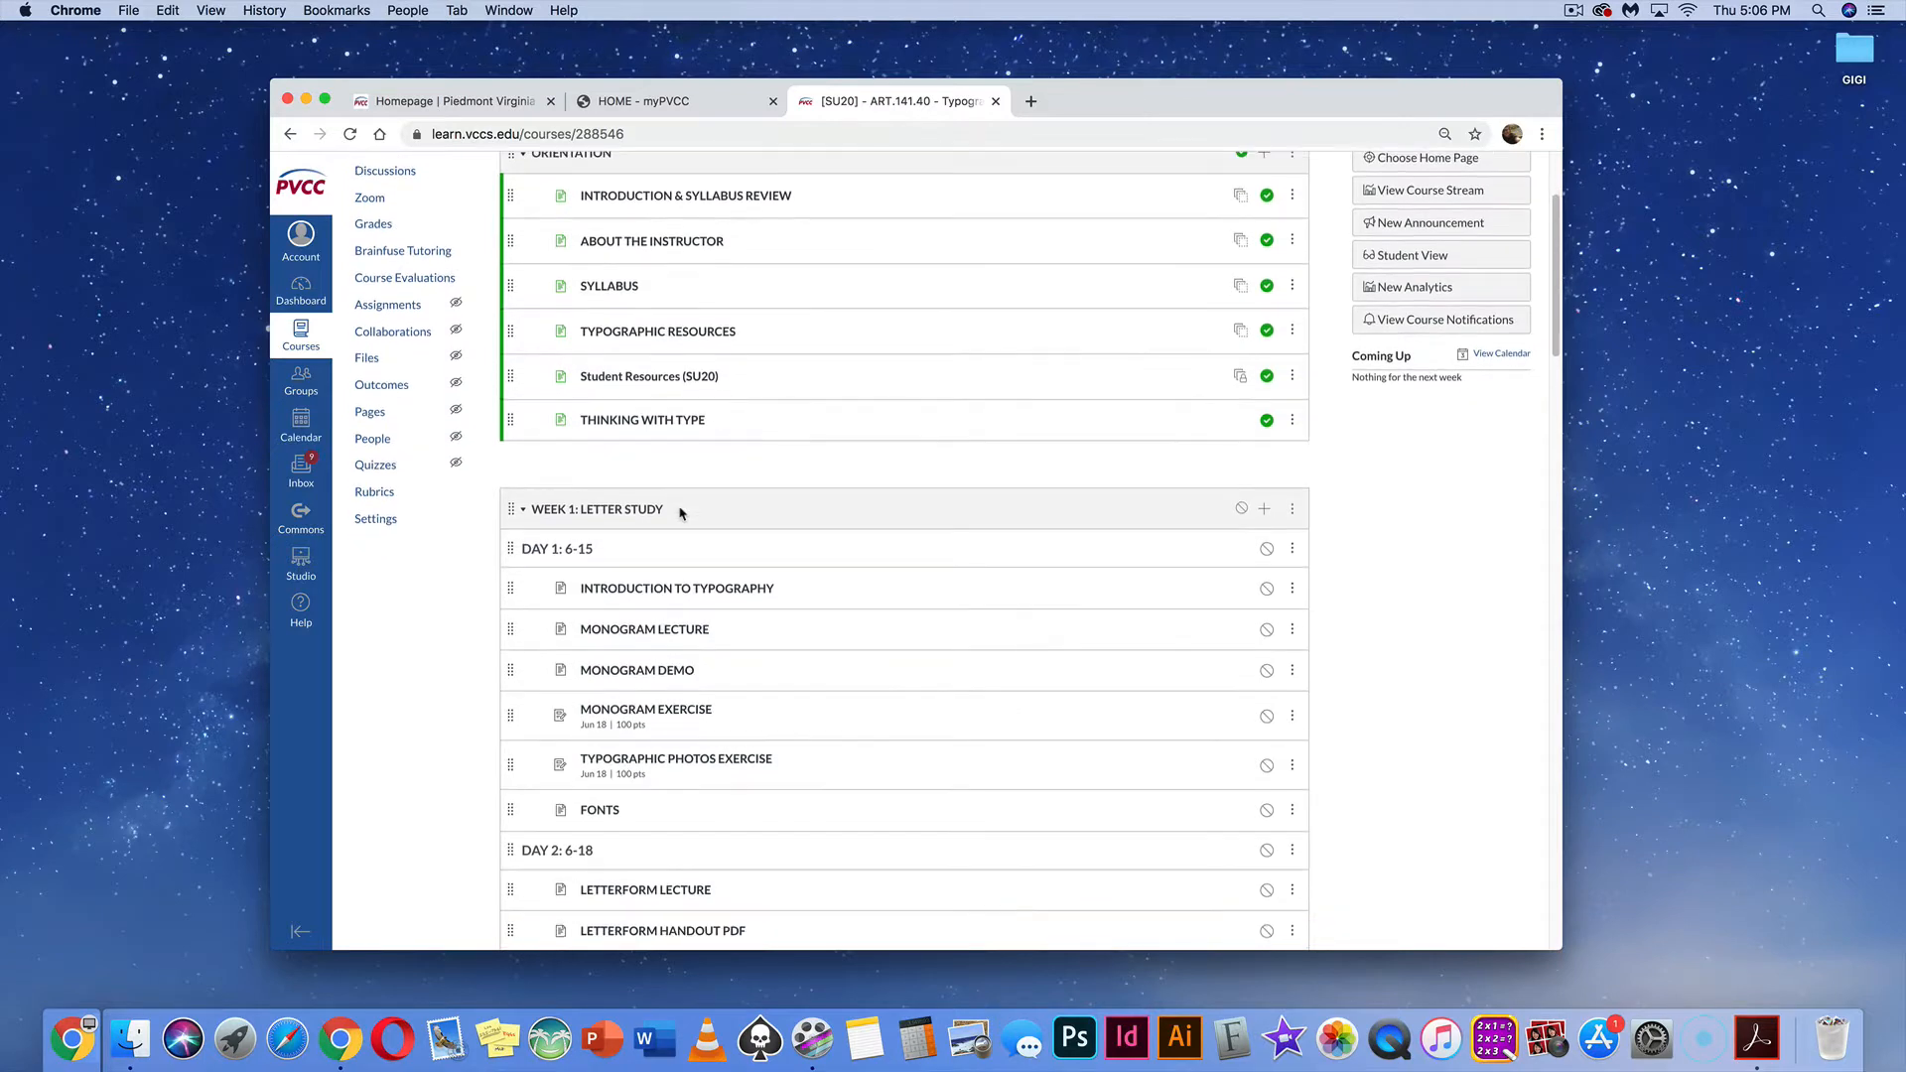
click(693, 672)
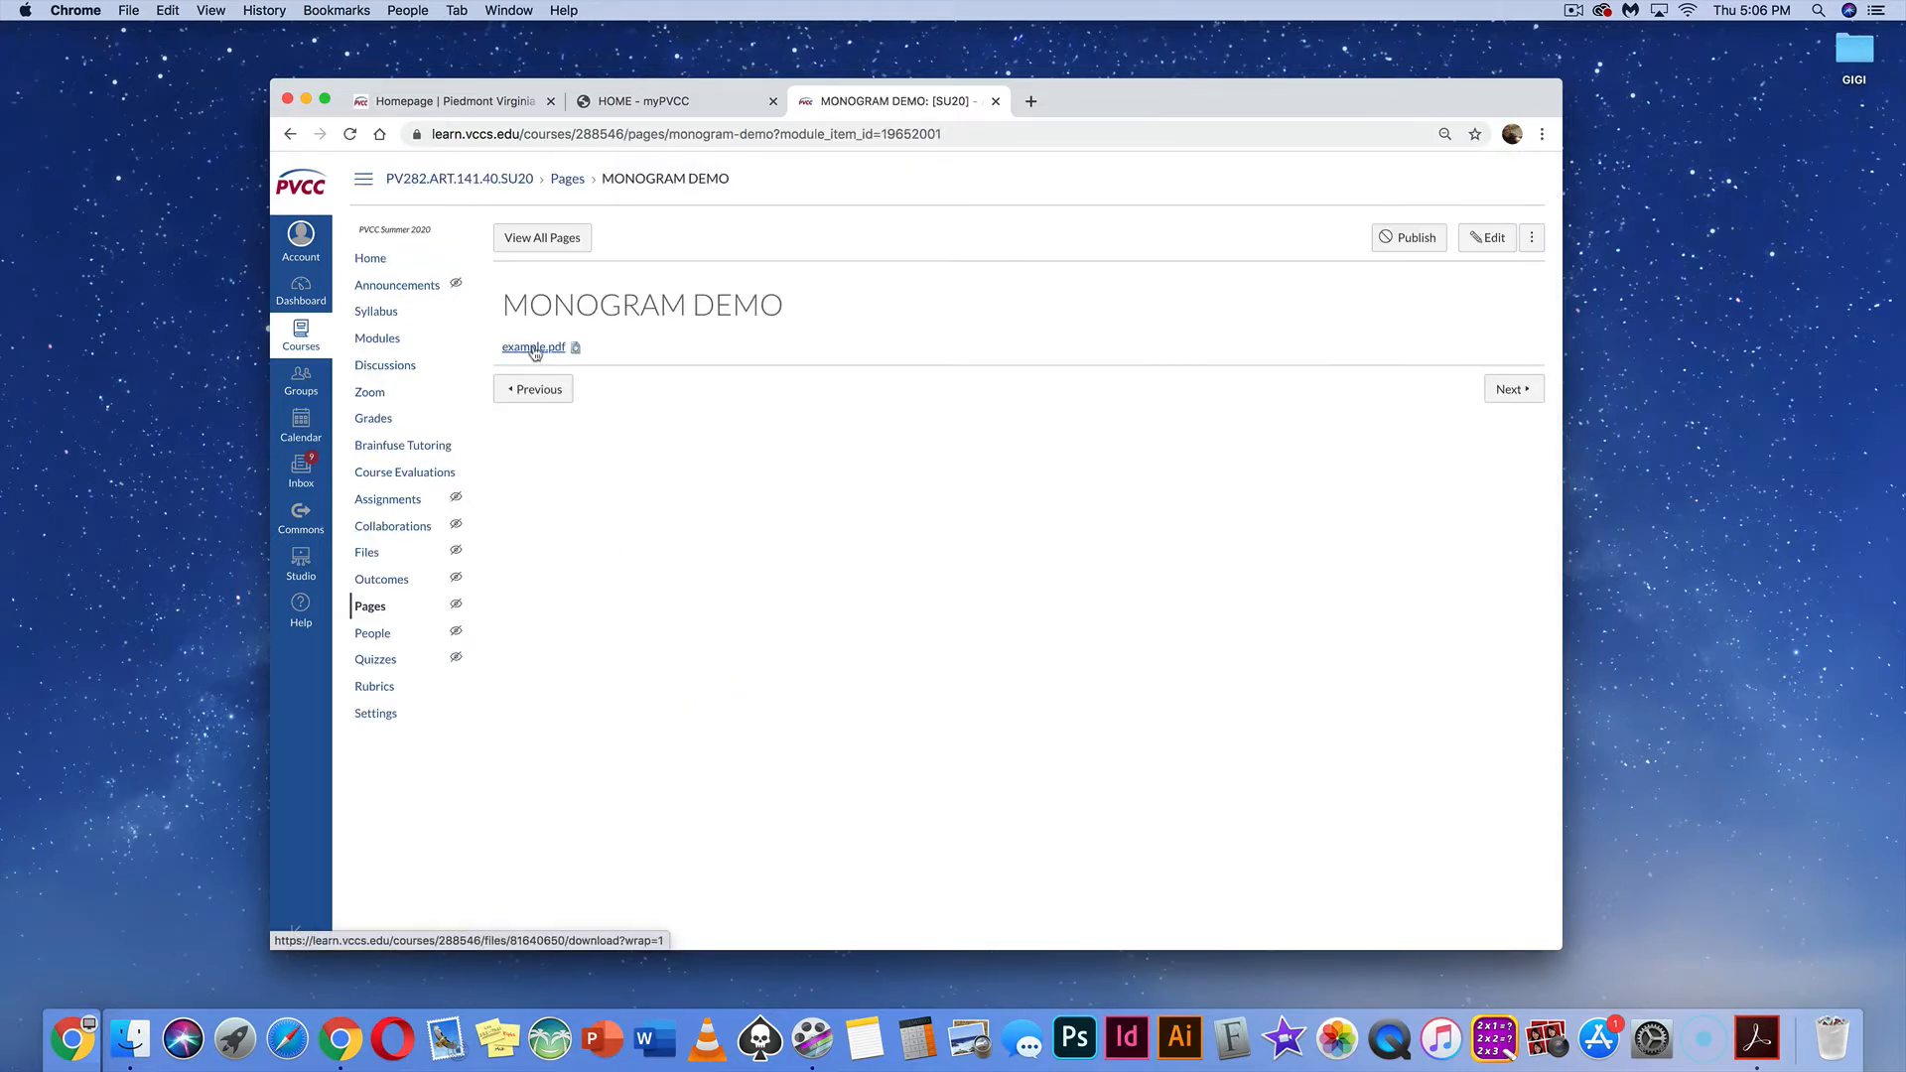
Save the linked example.pdf from the MONOGRAM DEMO page to the Desktop as a PDF document
right_click(535, 351)
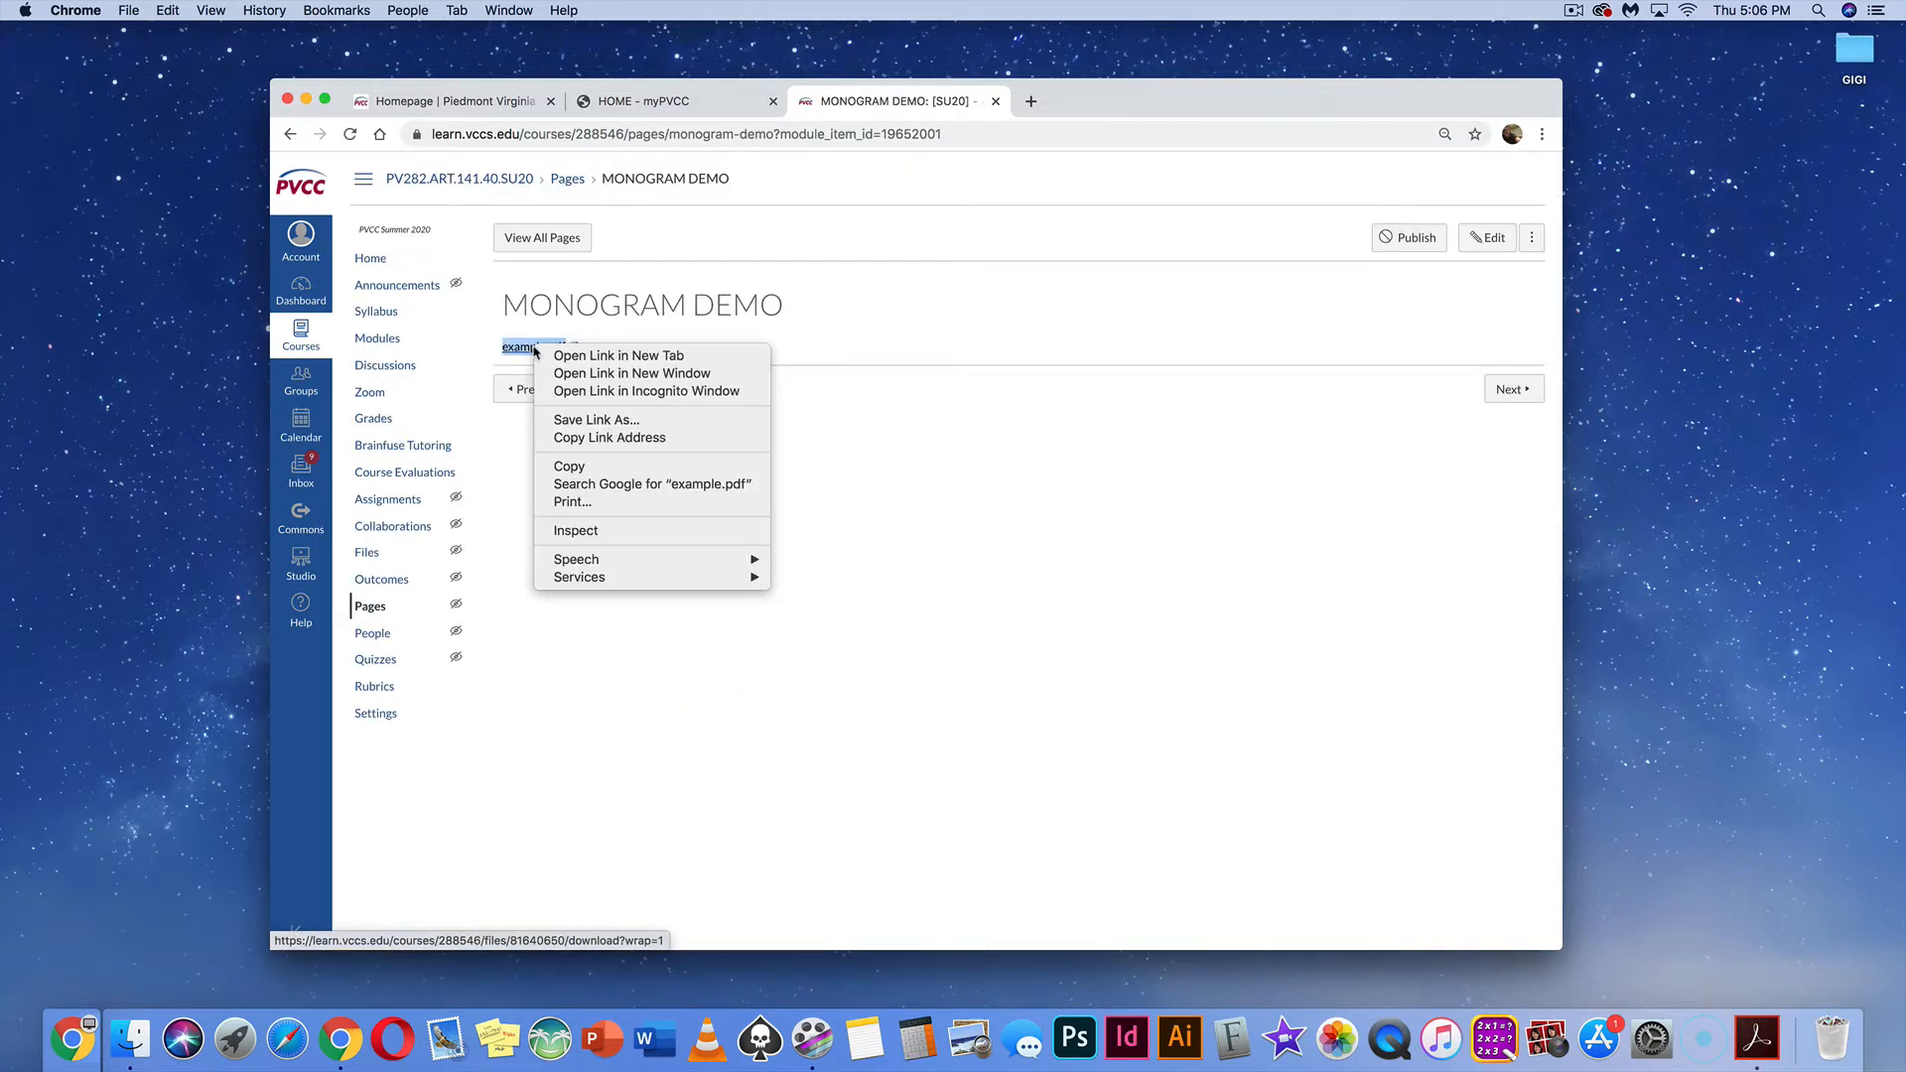
click(557, 421)
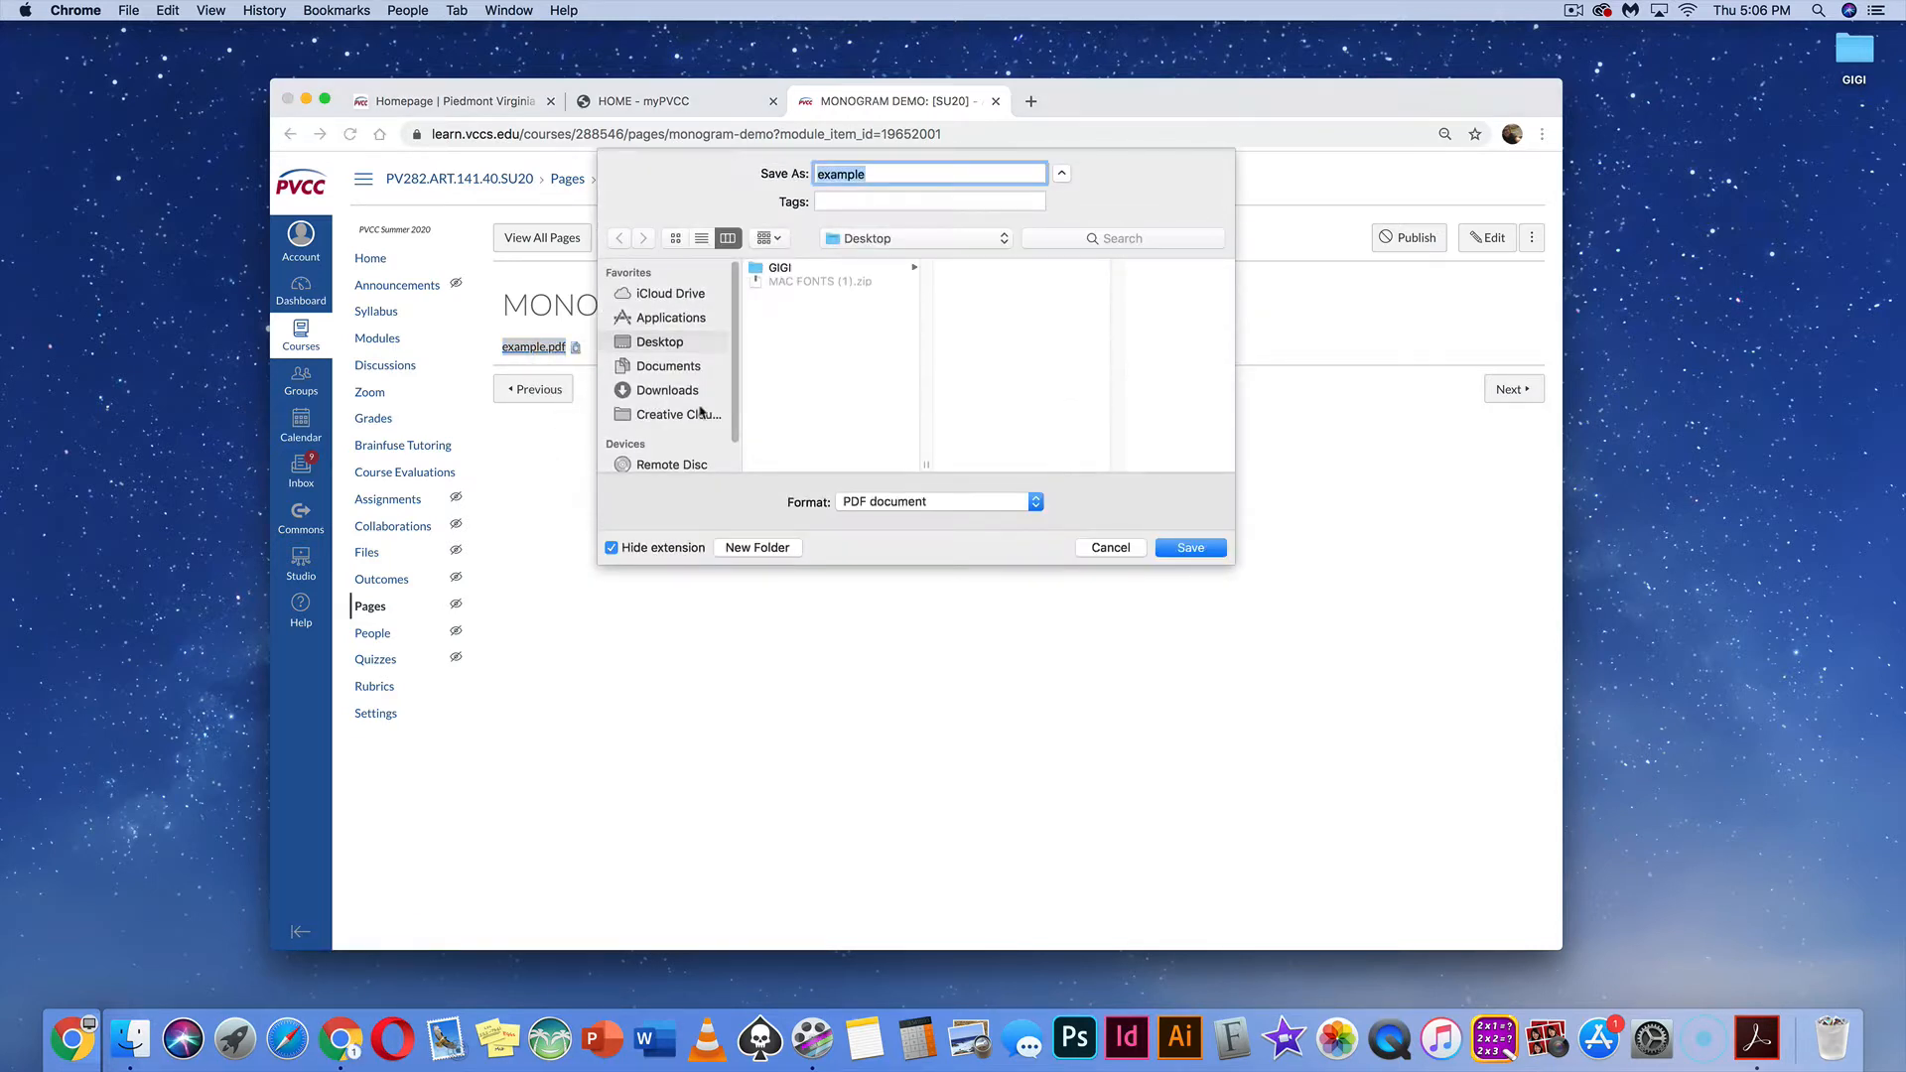
click(1197, 553)
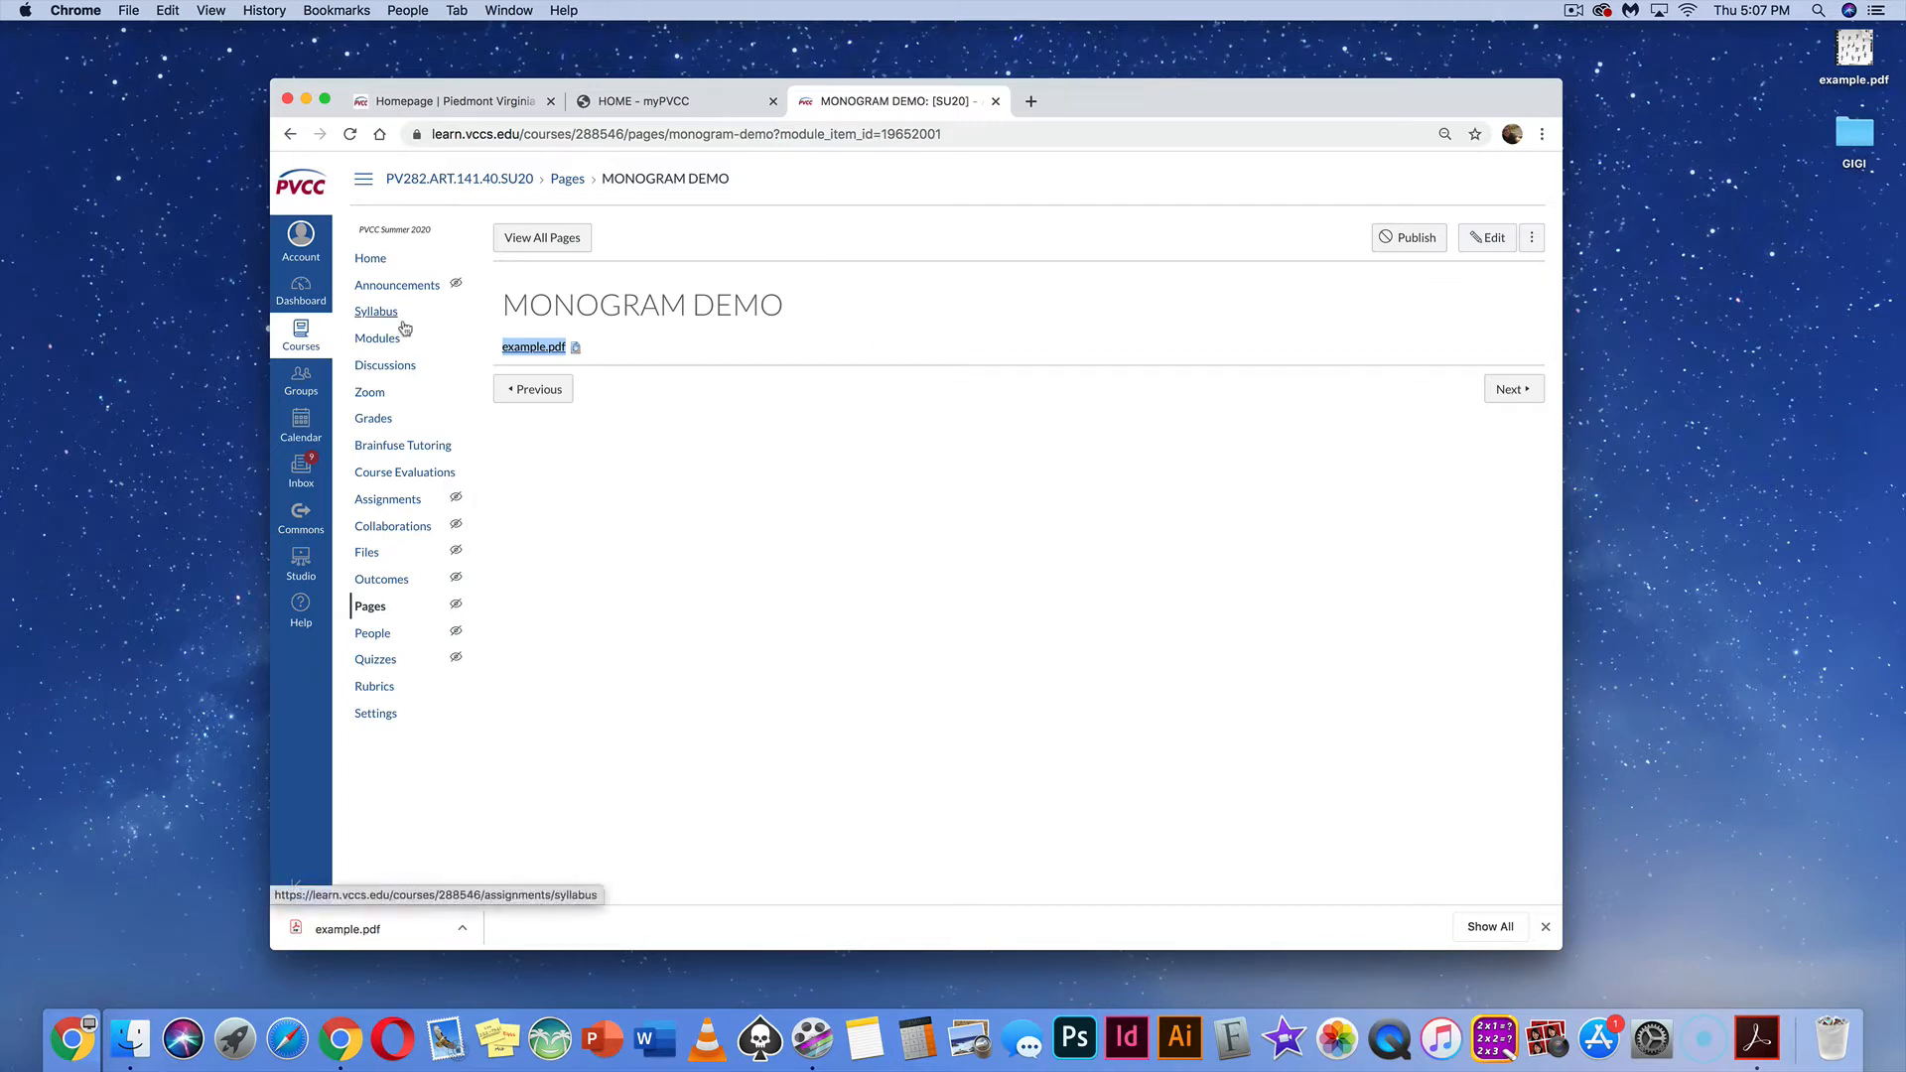
Go to the course's FONTS page under Week 1 and save MAC FONTS.zip to the Desktop
click(289, 134)
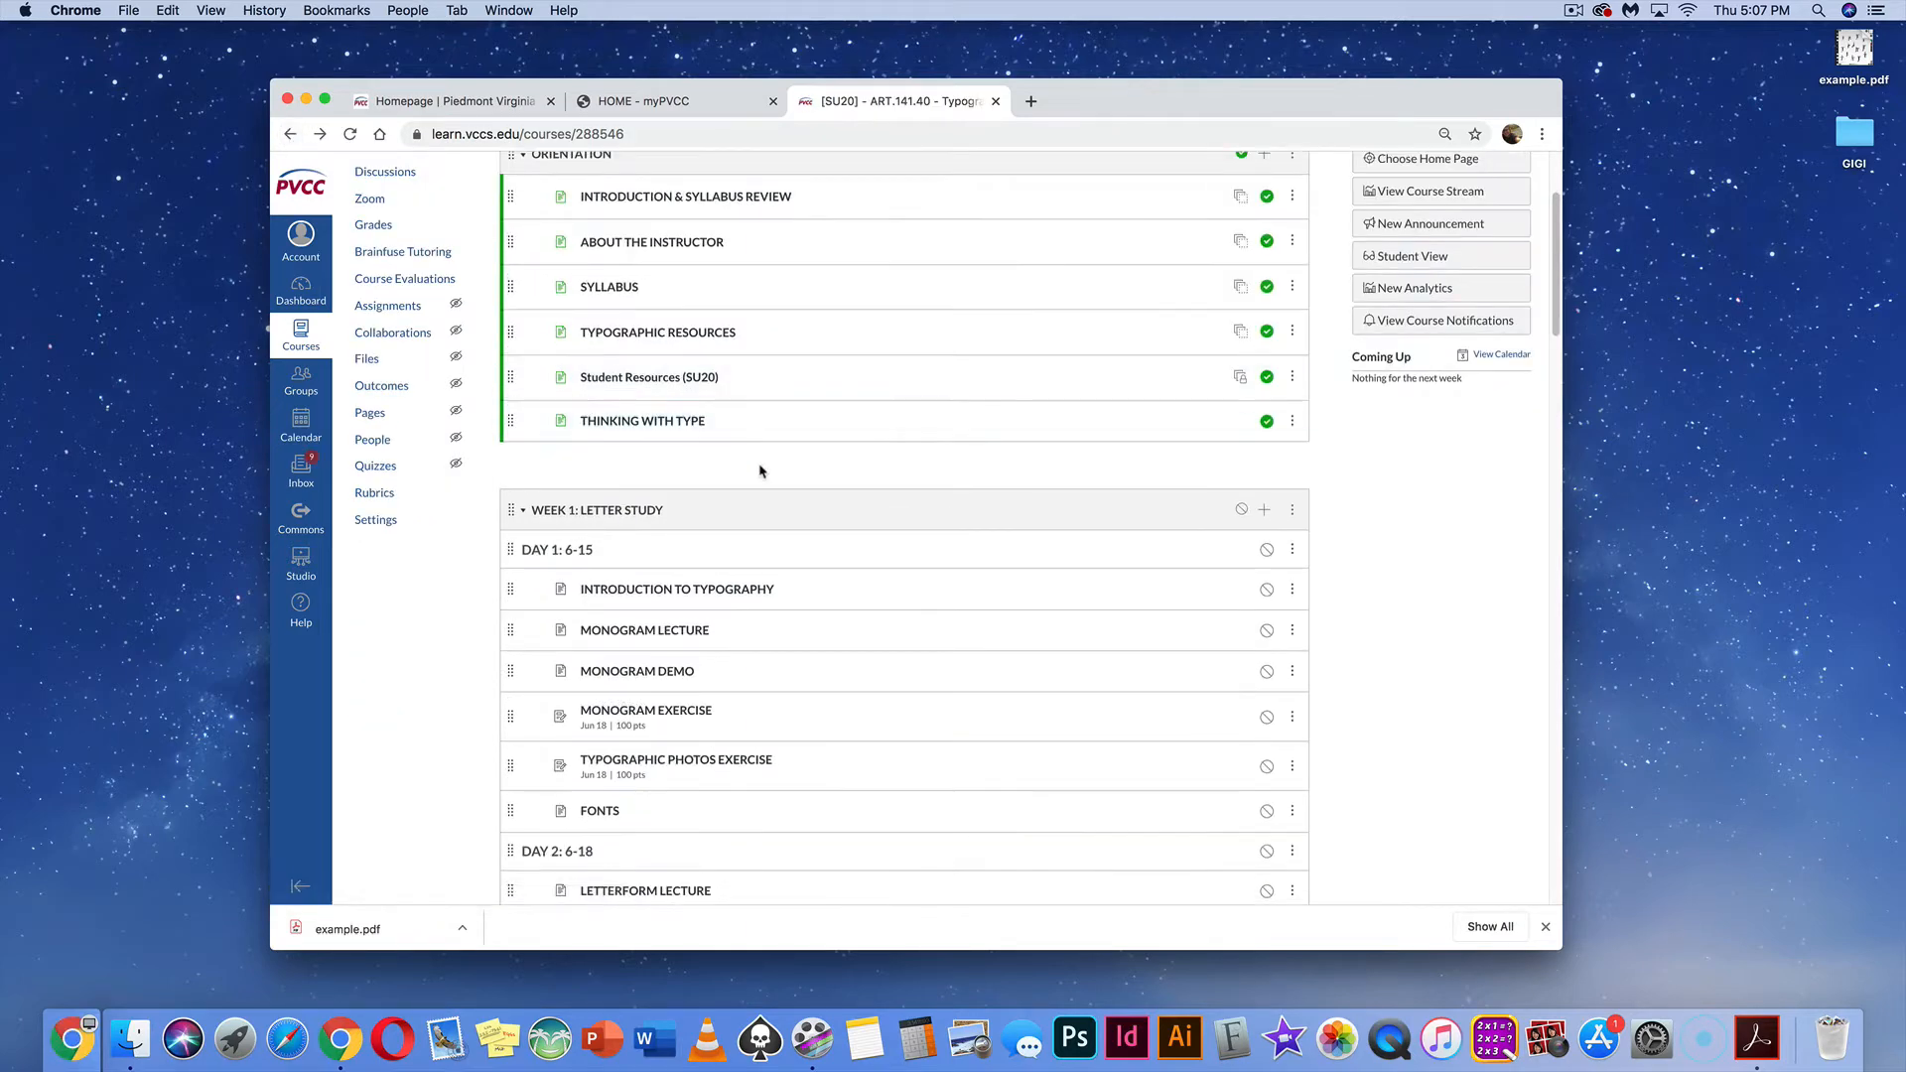
scroll(761, 467, down, 1)
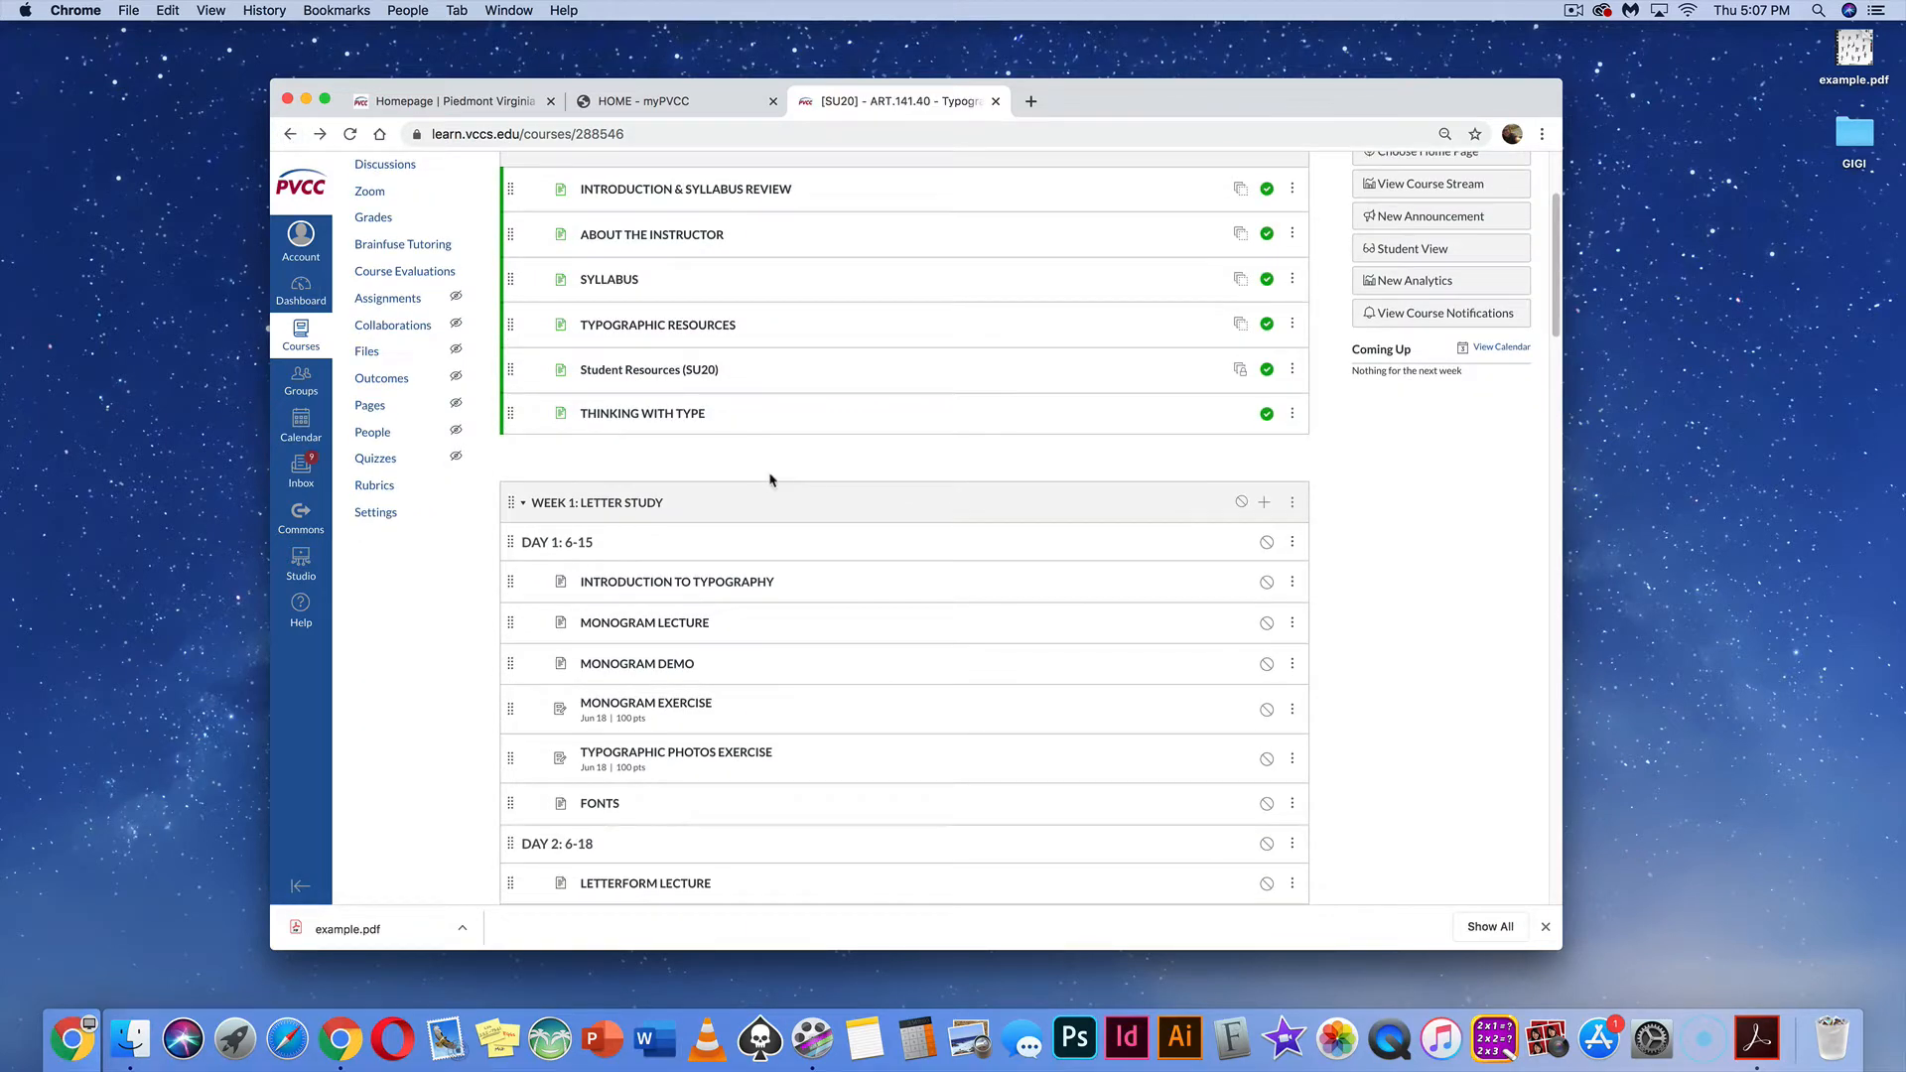
click(623, 805)
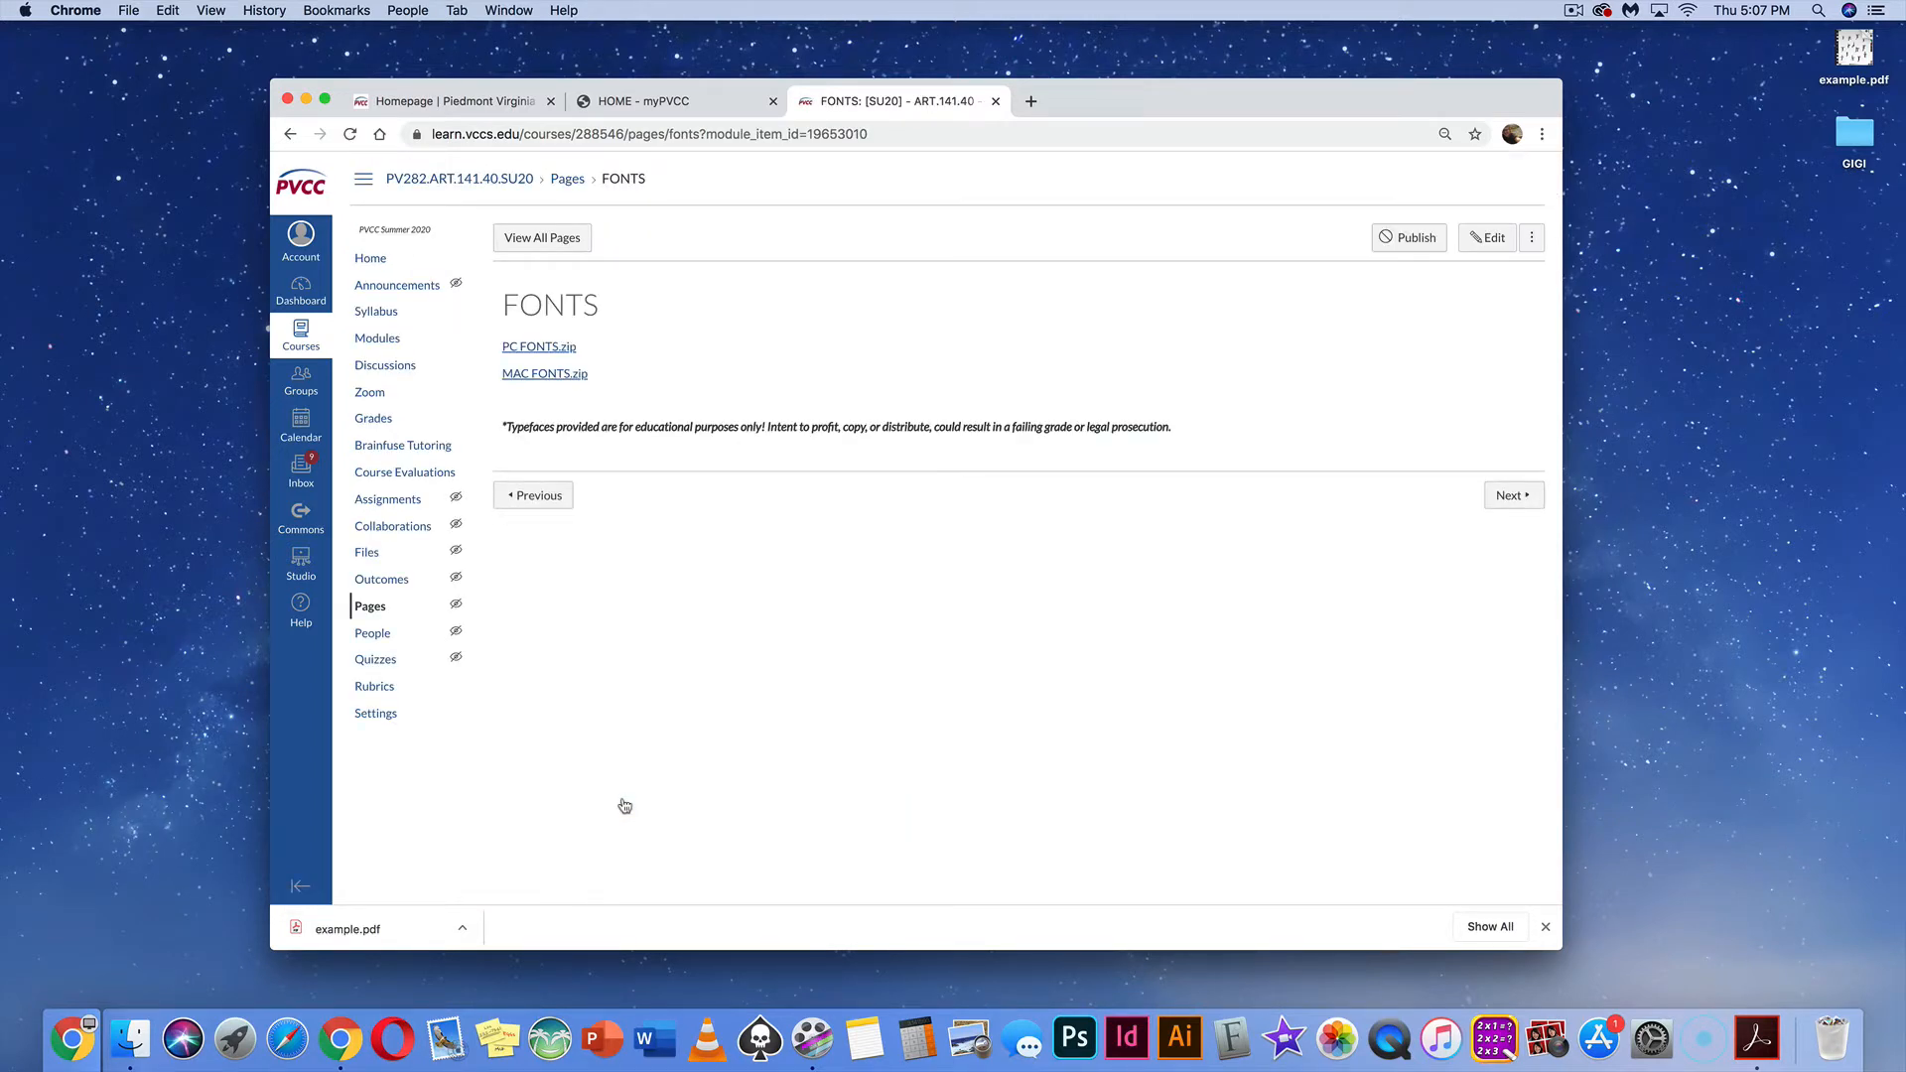
right_click(565, 377)
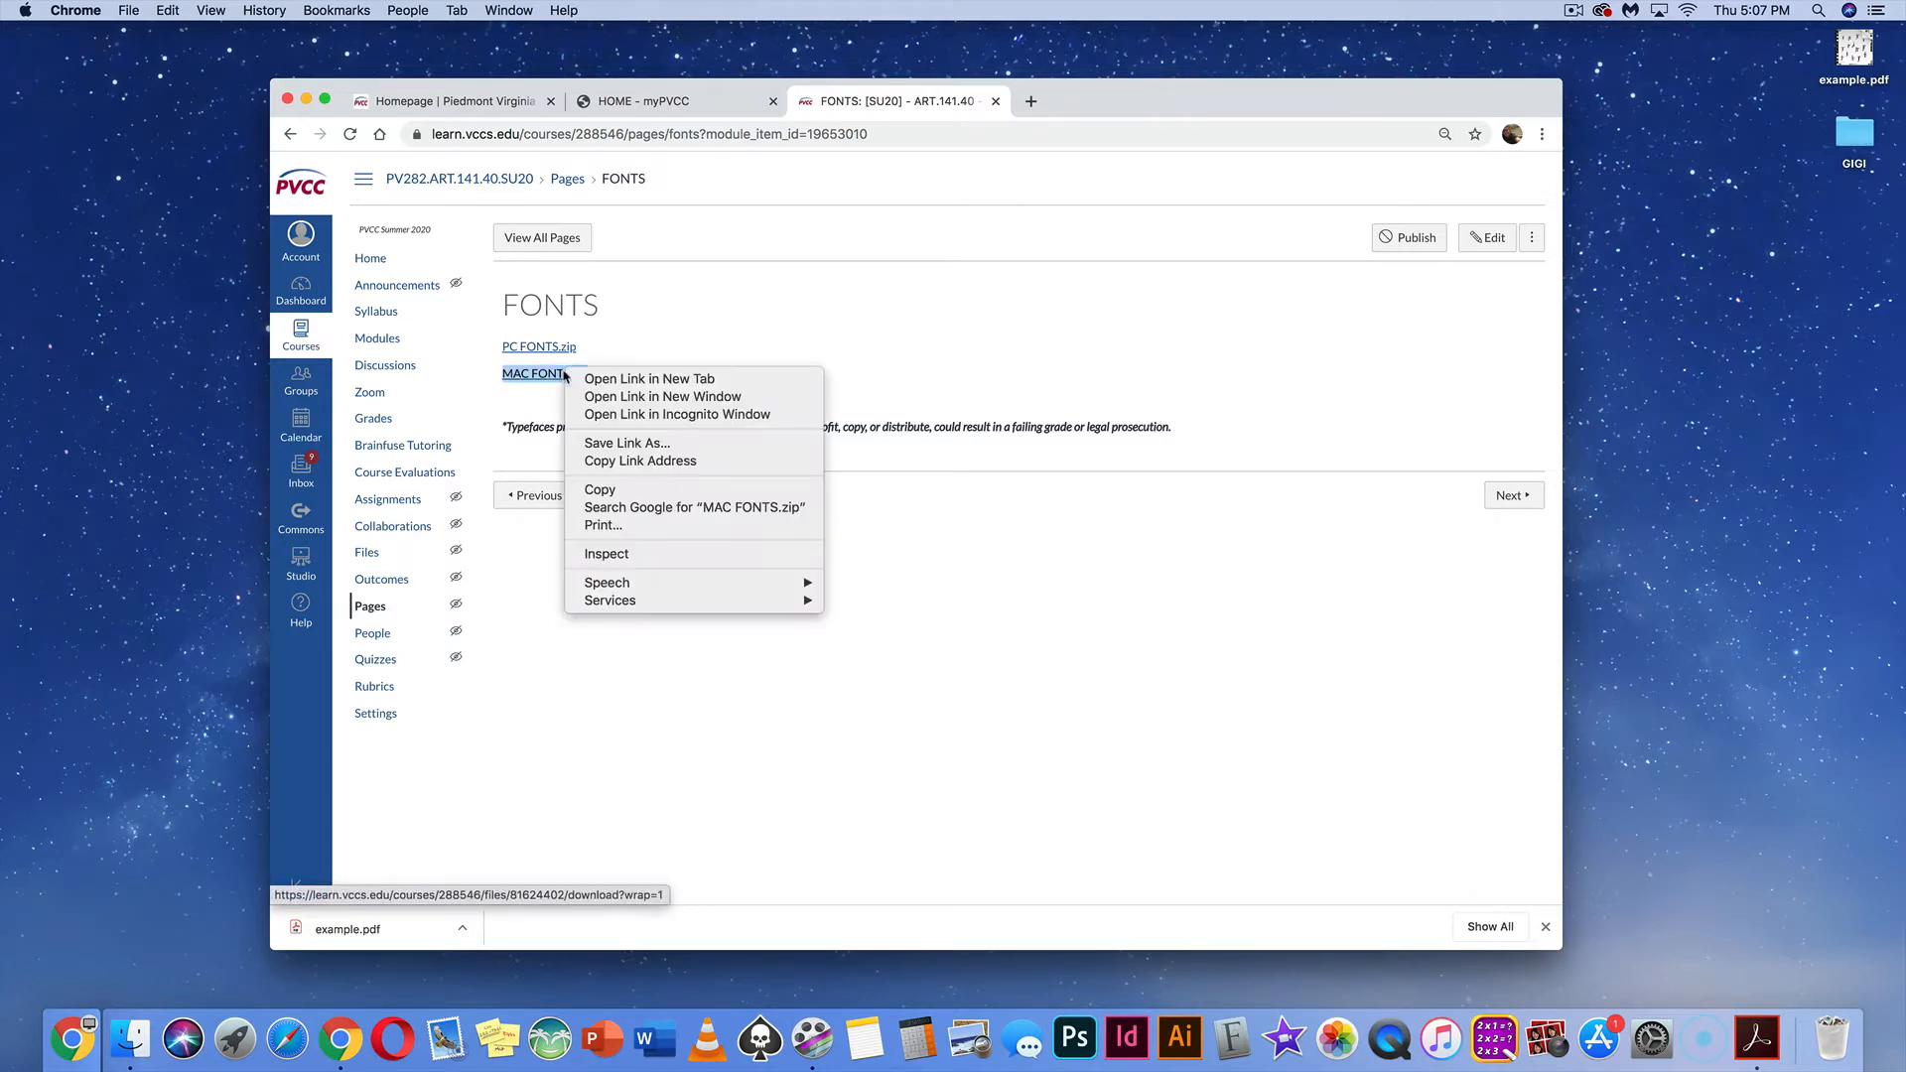
click(596, 443)
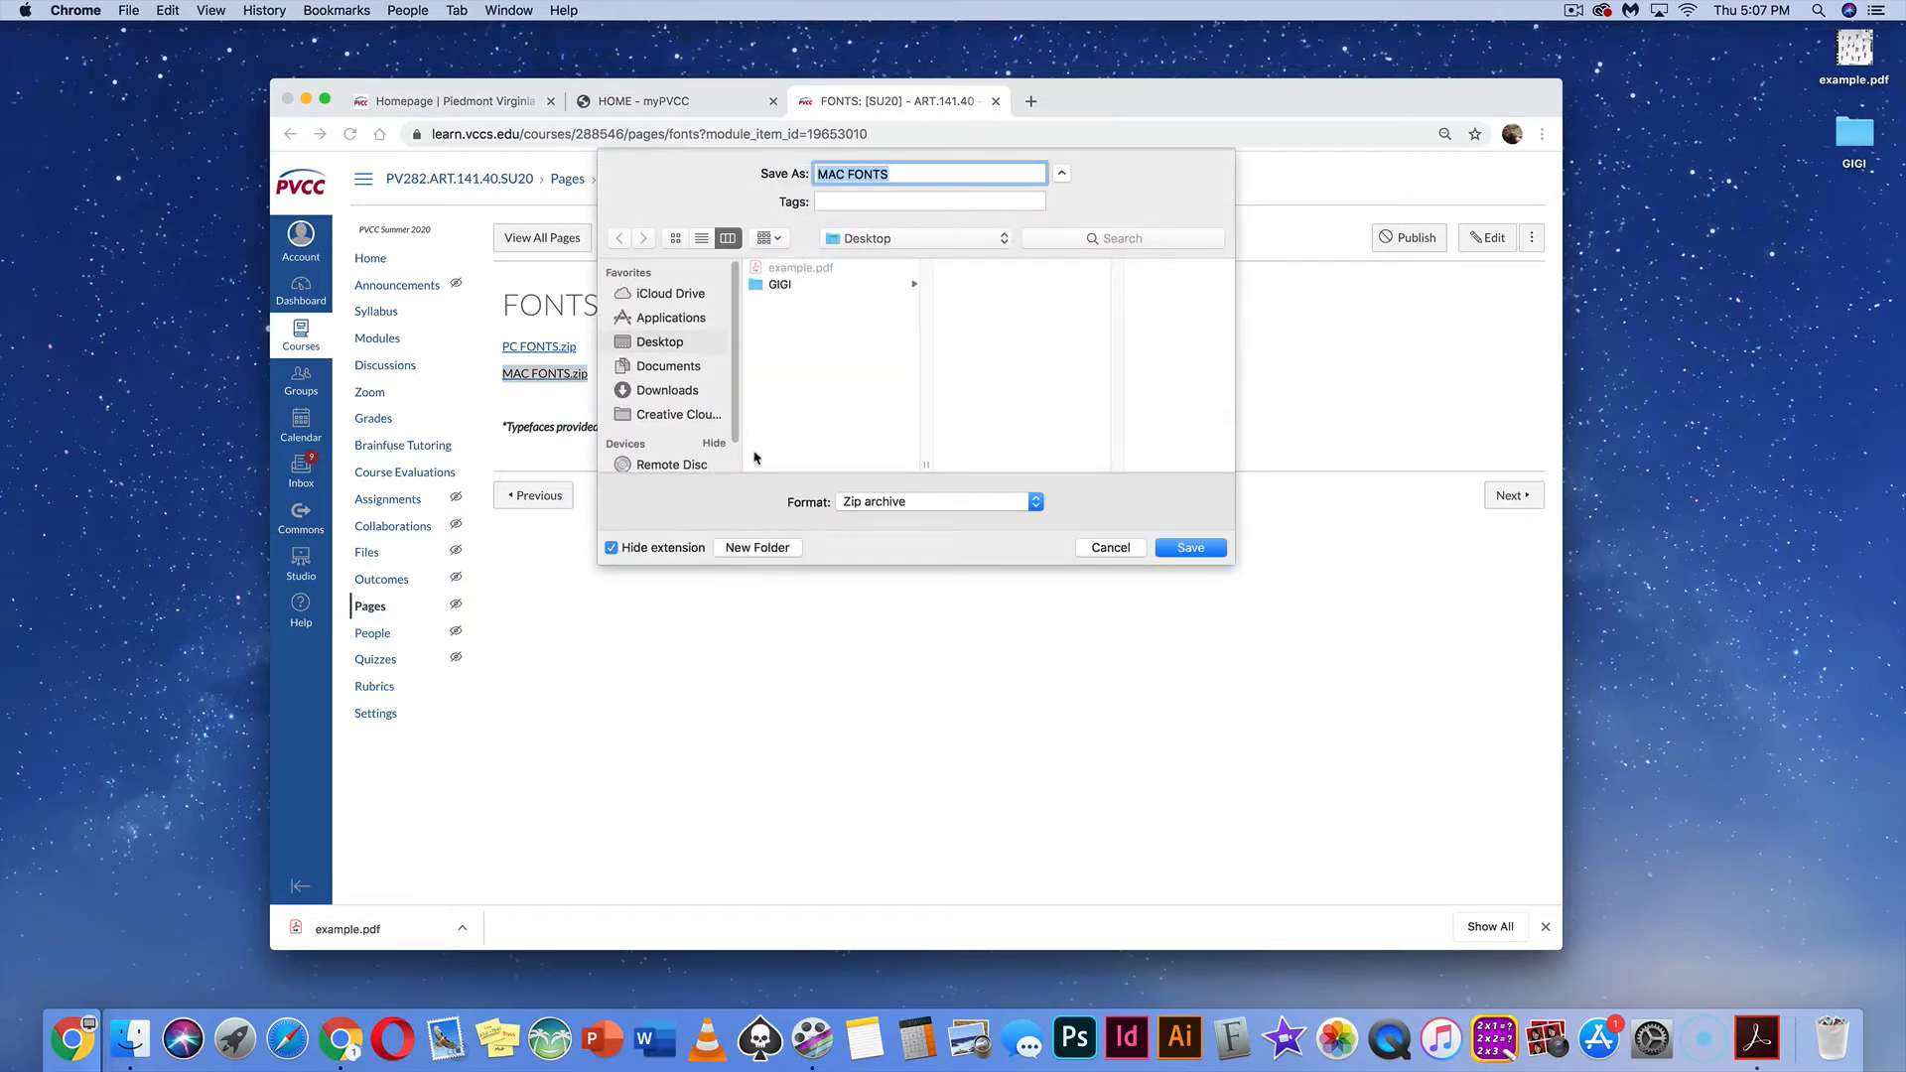
click(1212, 550)
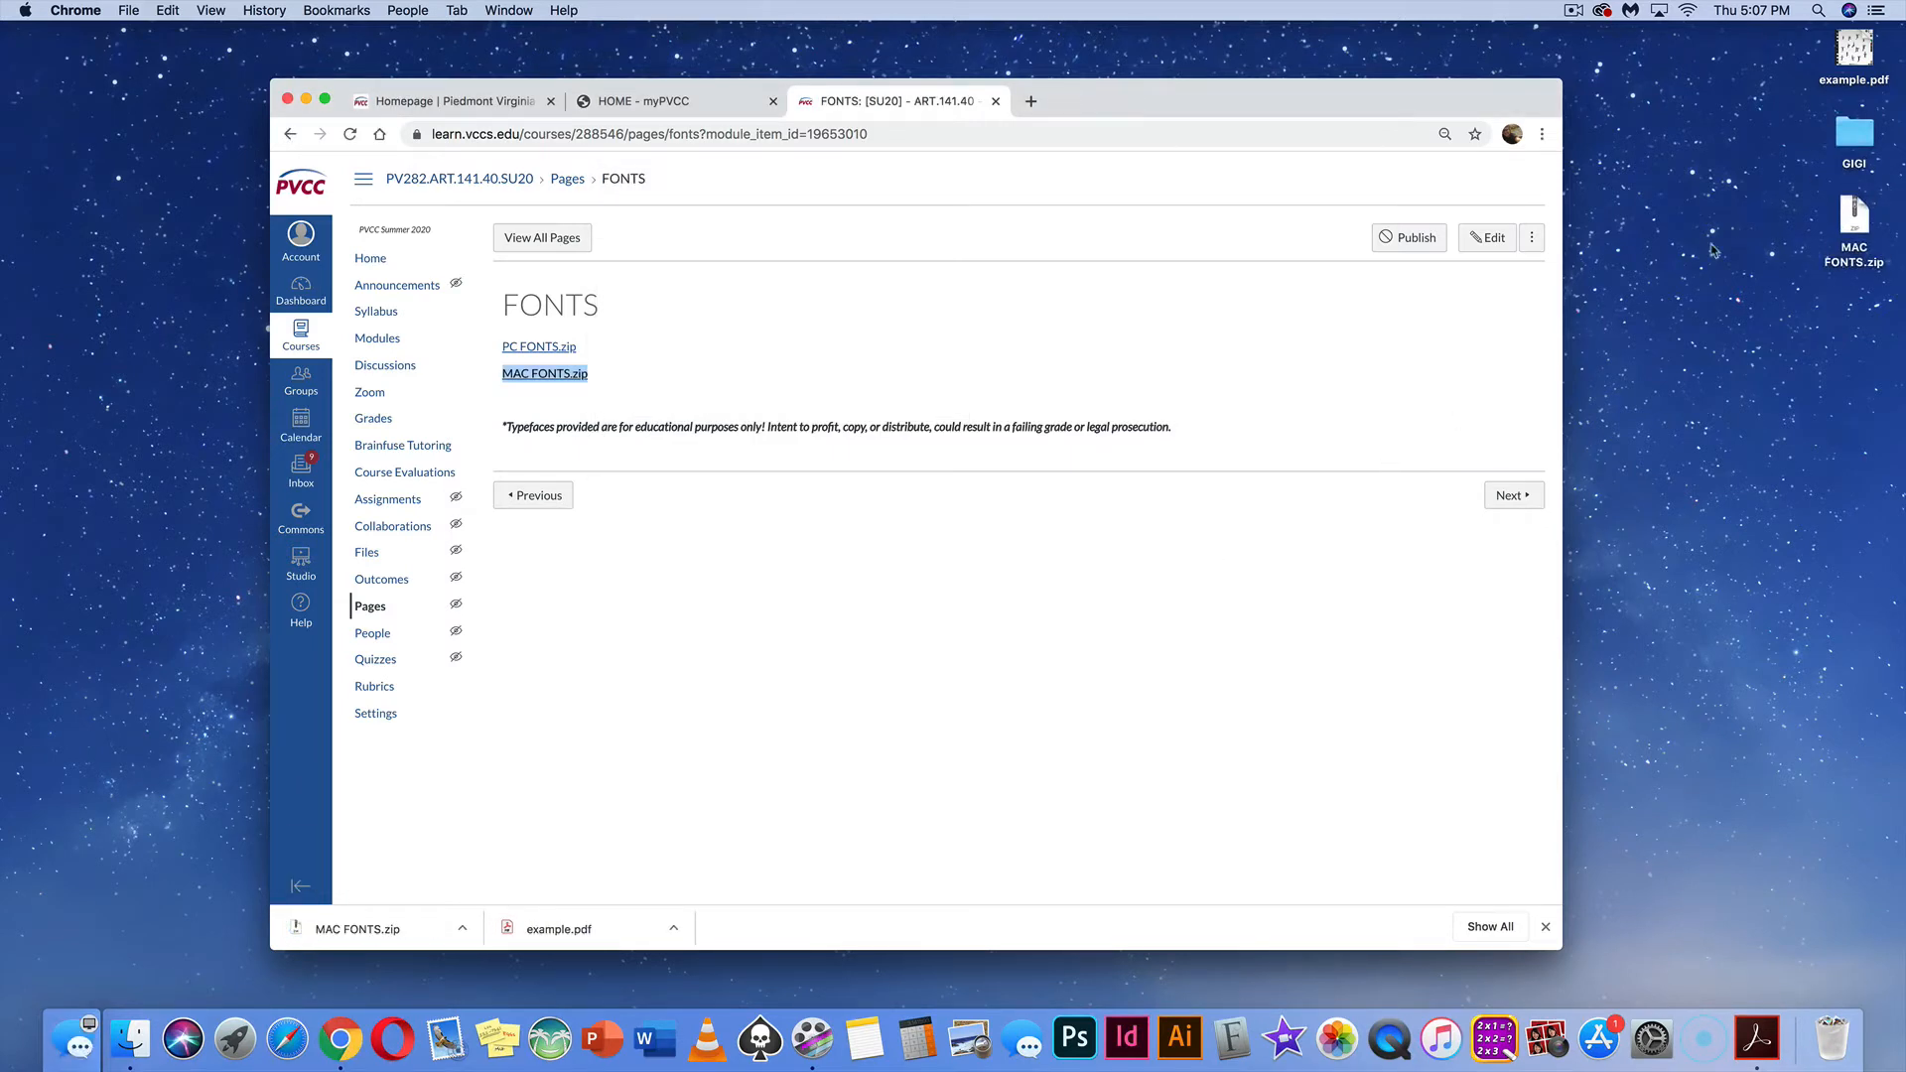
Unzip MAC FONTS.zip on the desktop and move the zip archive to the Trash
double_click(1853, 213)
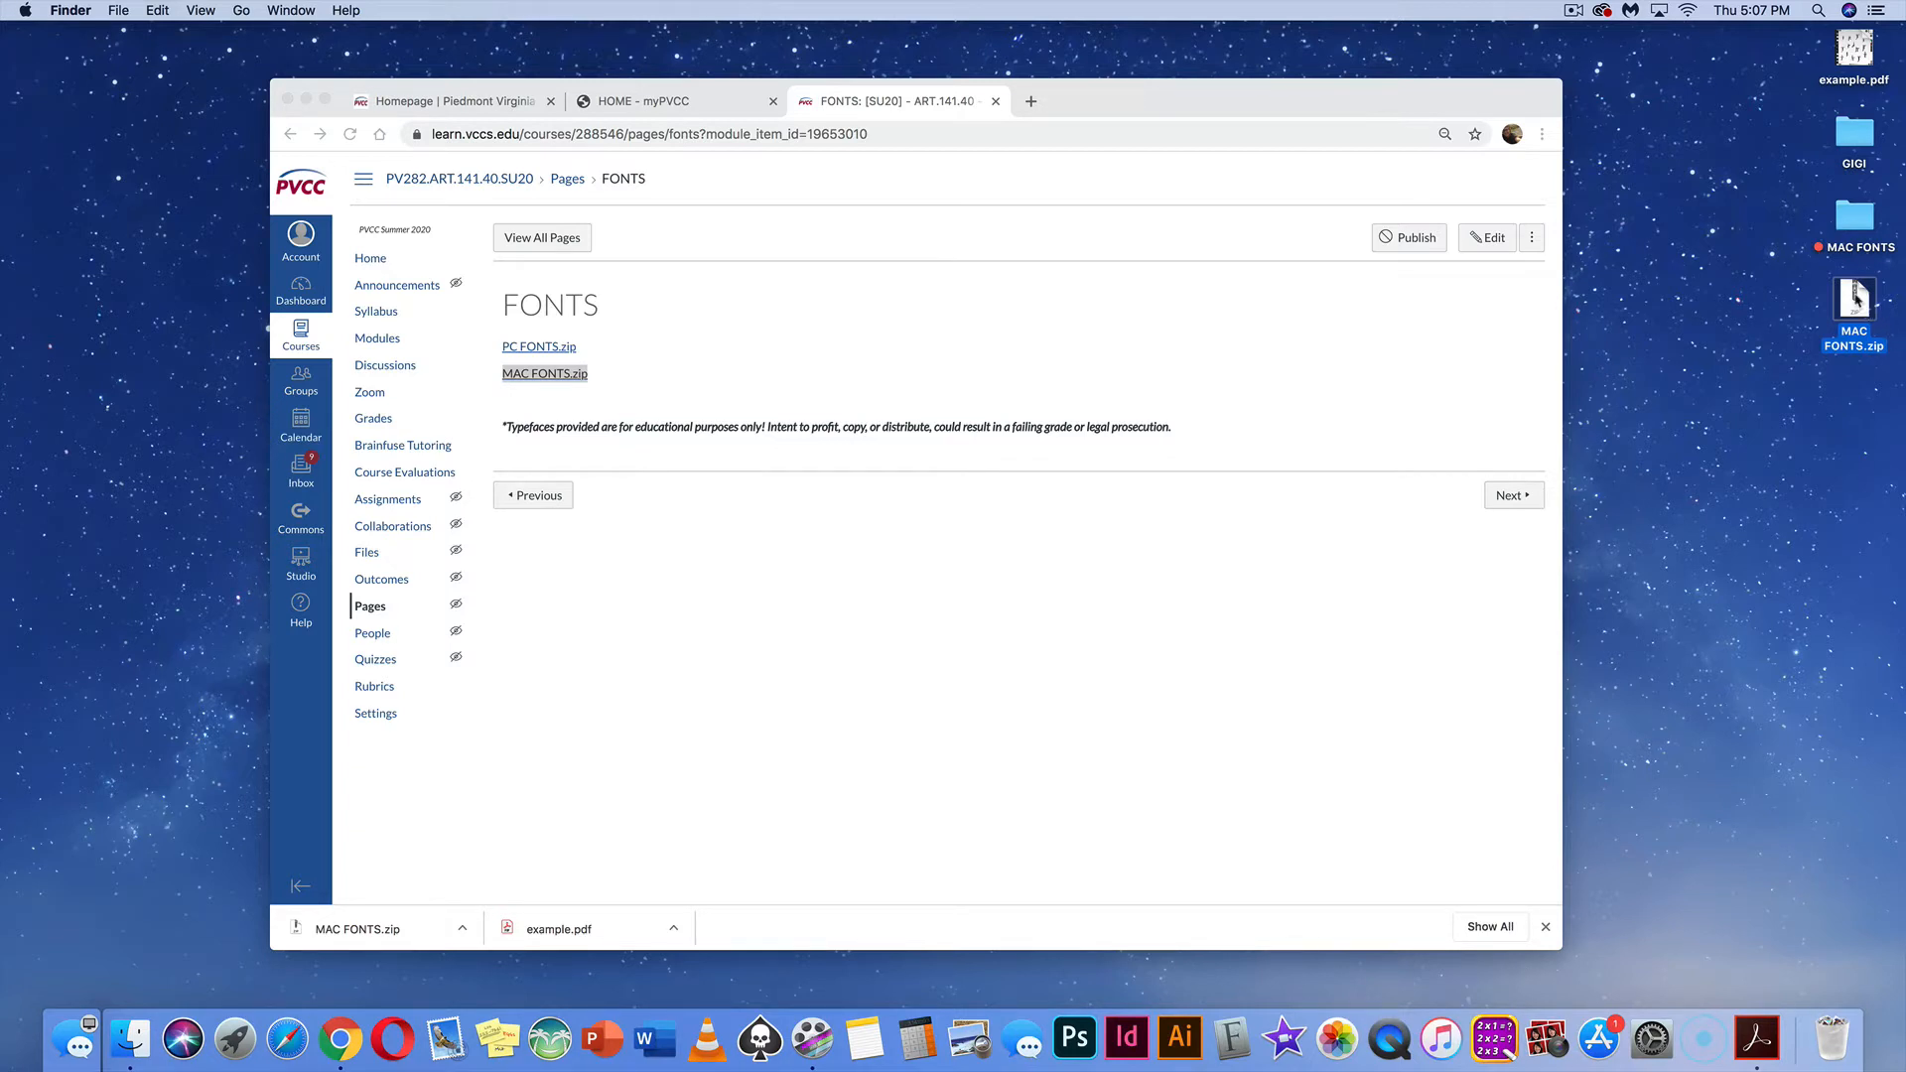
drag(1838, 1047, 1836, 1044)
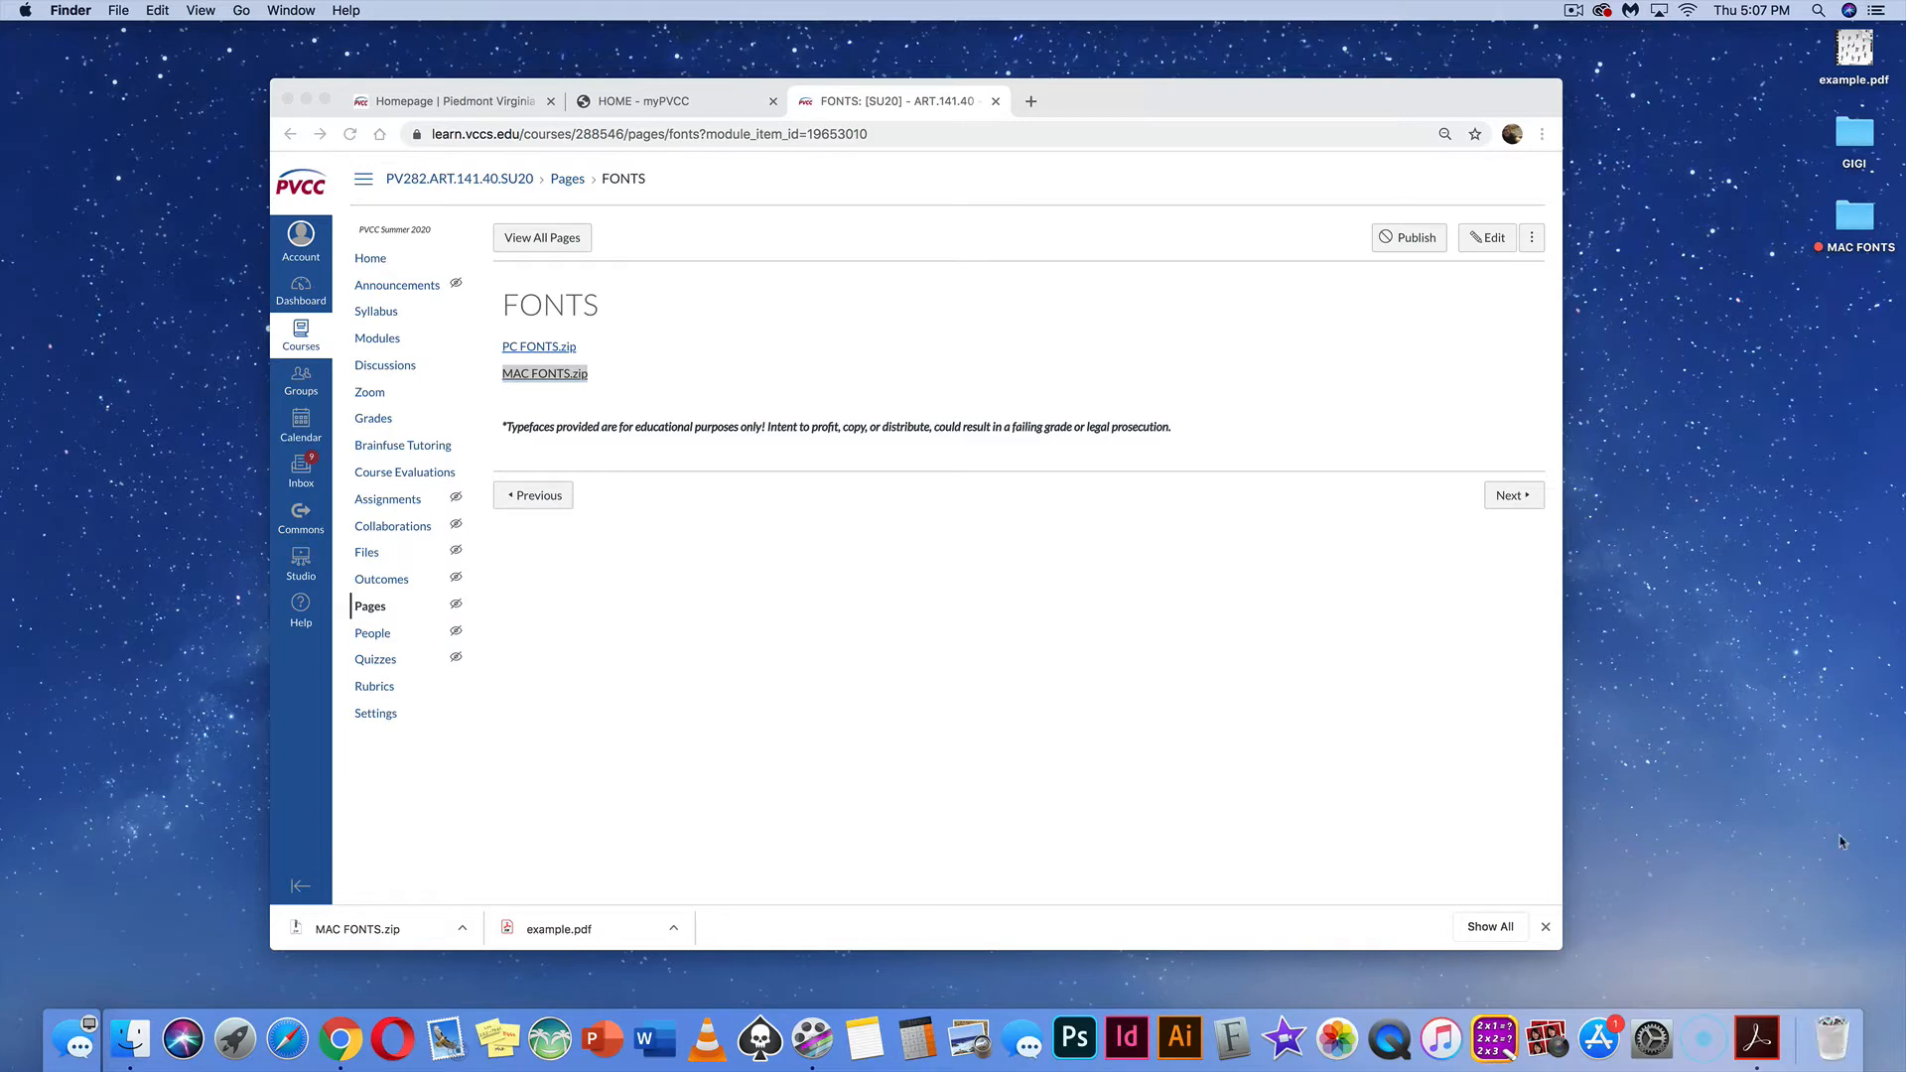
Open the extracted MAC FONTS folder and place its window beside the browser content
double_click(1855, 221)
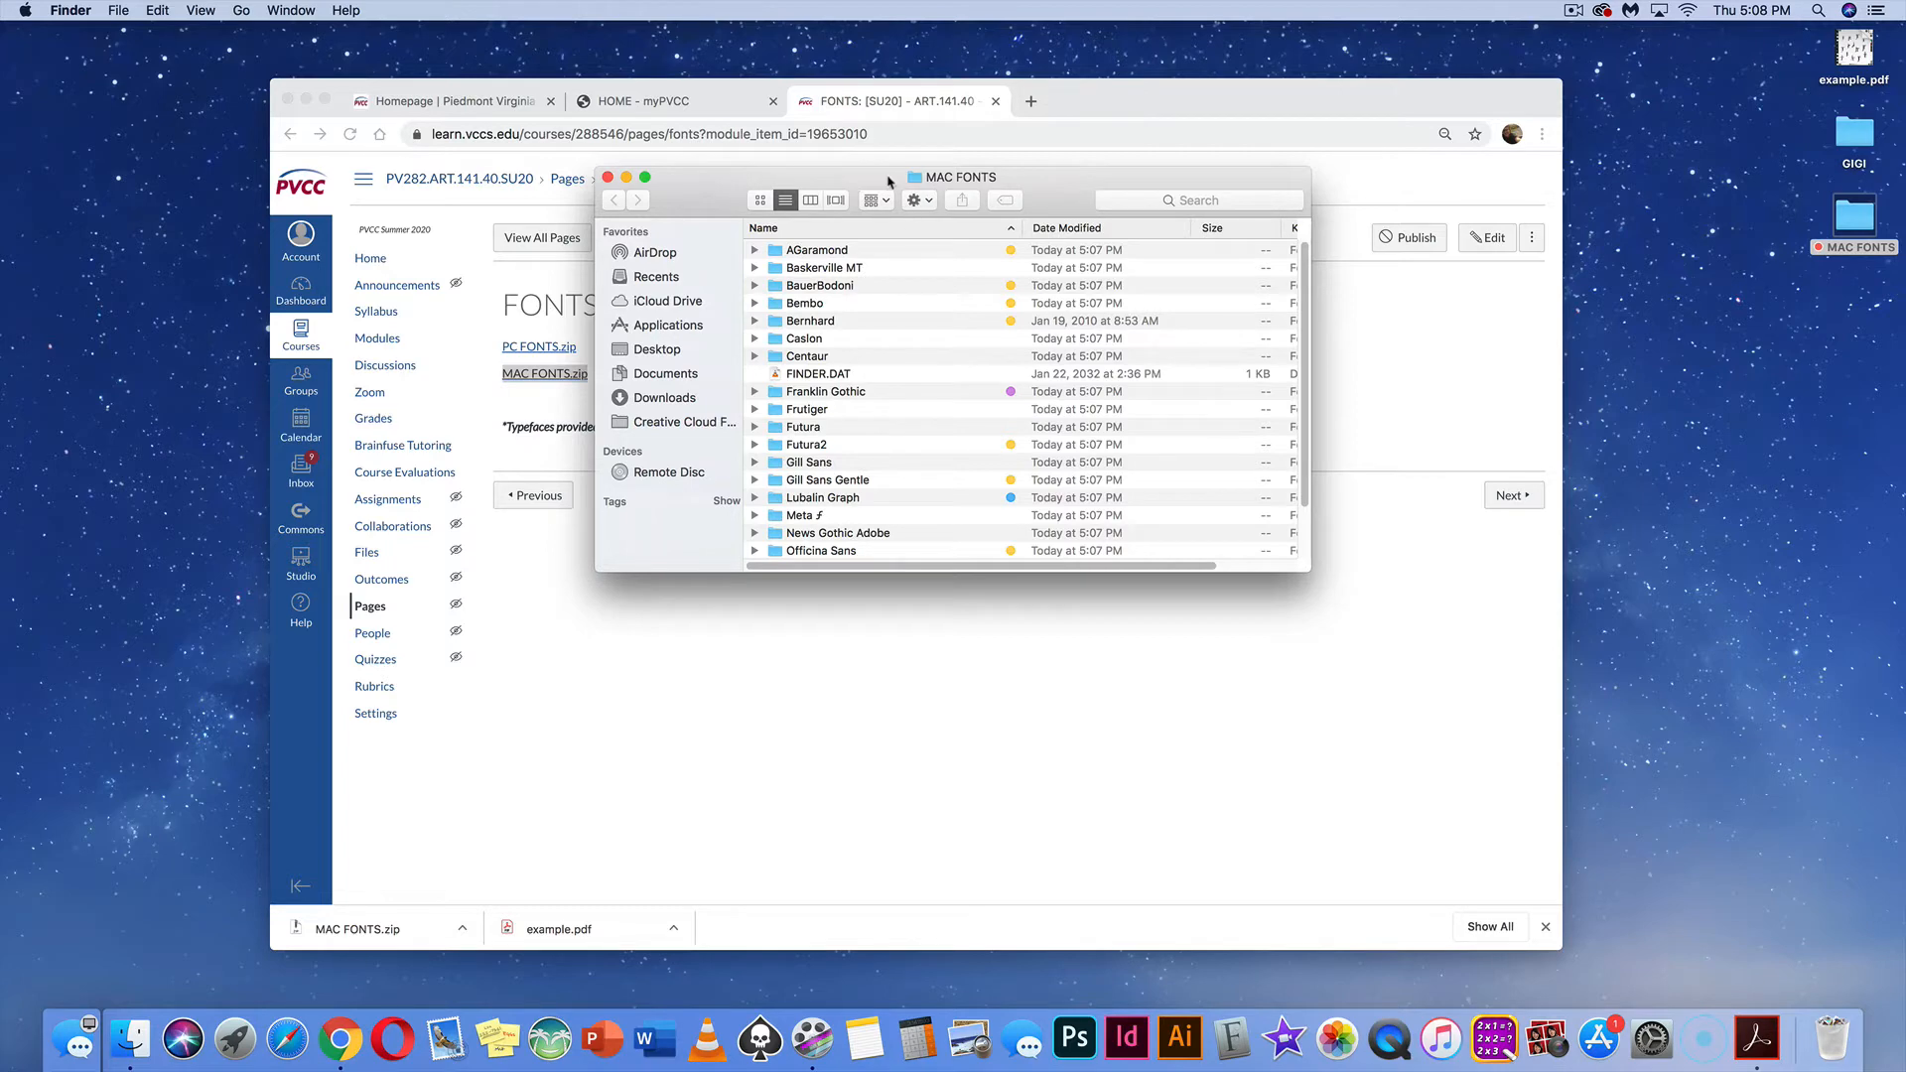
drag(888, 181, 1456, 303)
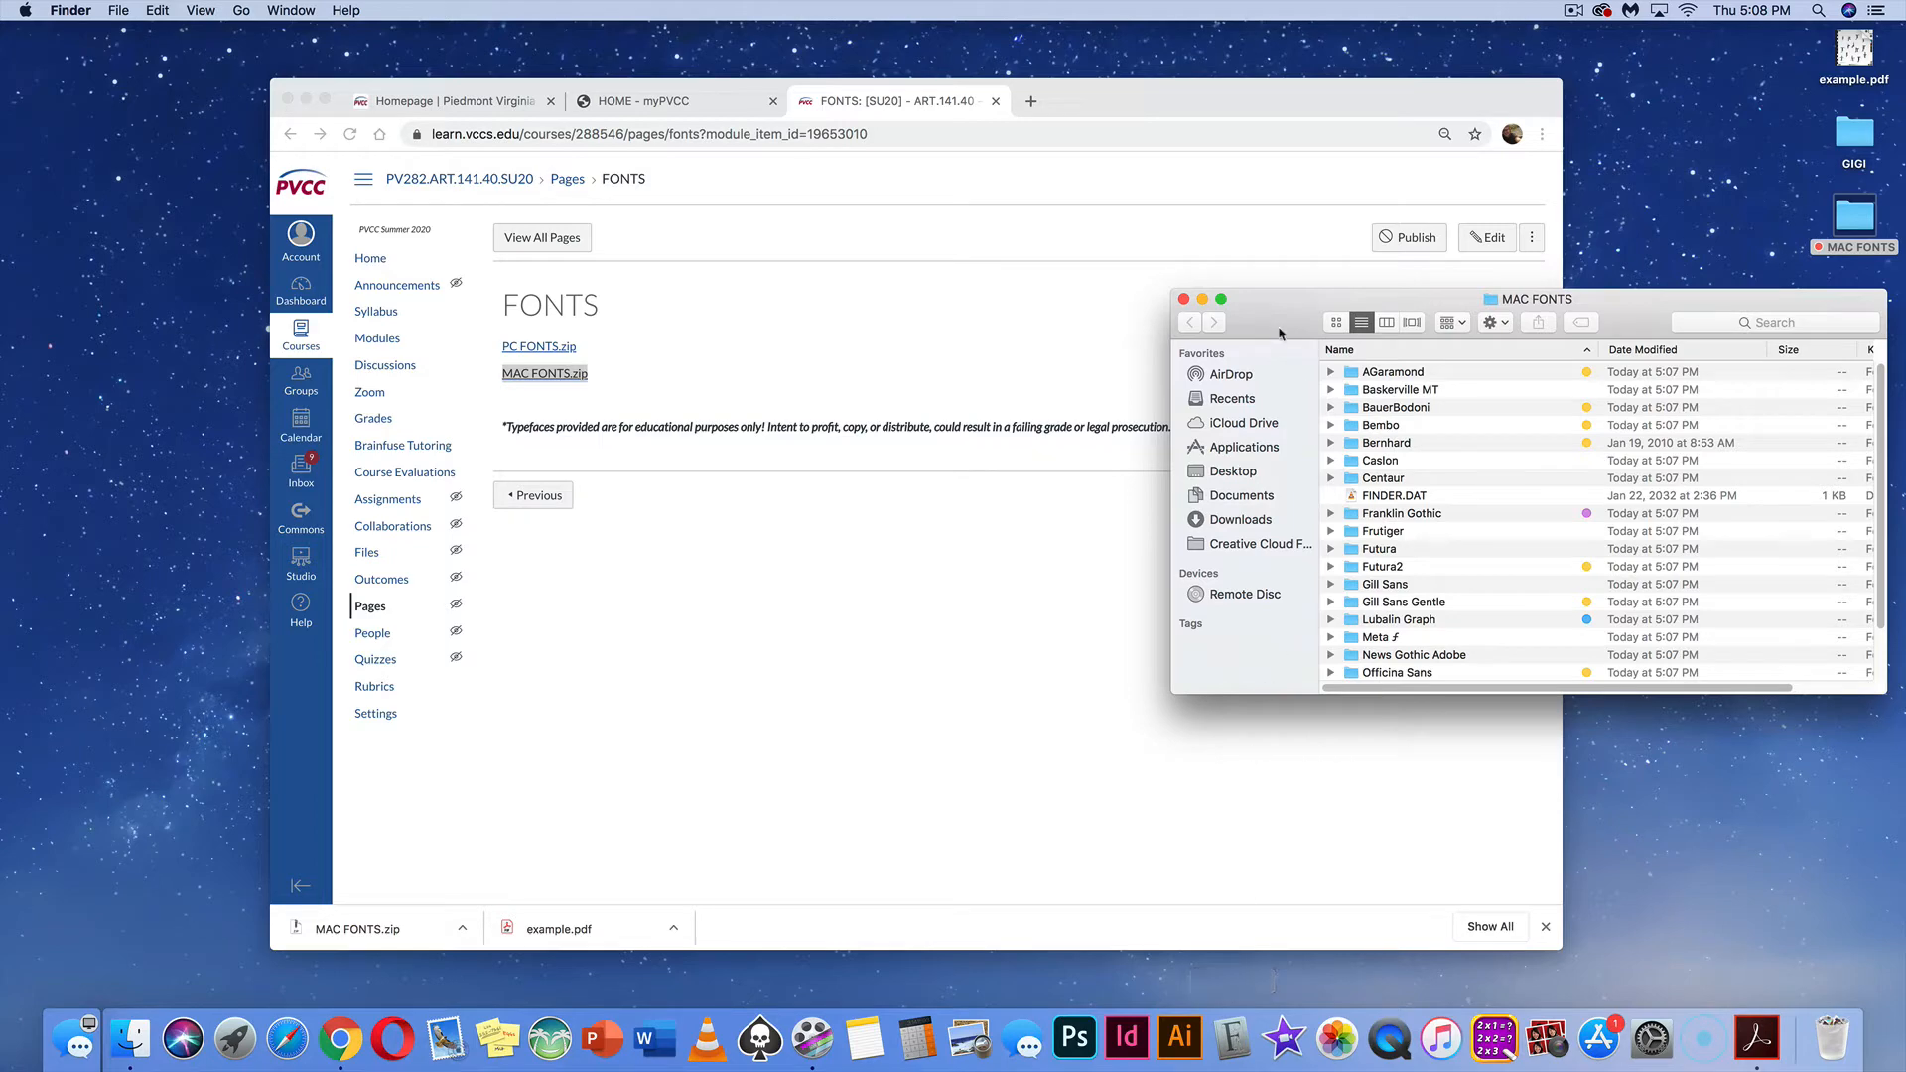
drag(1280, 334, 1264, 300)
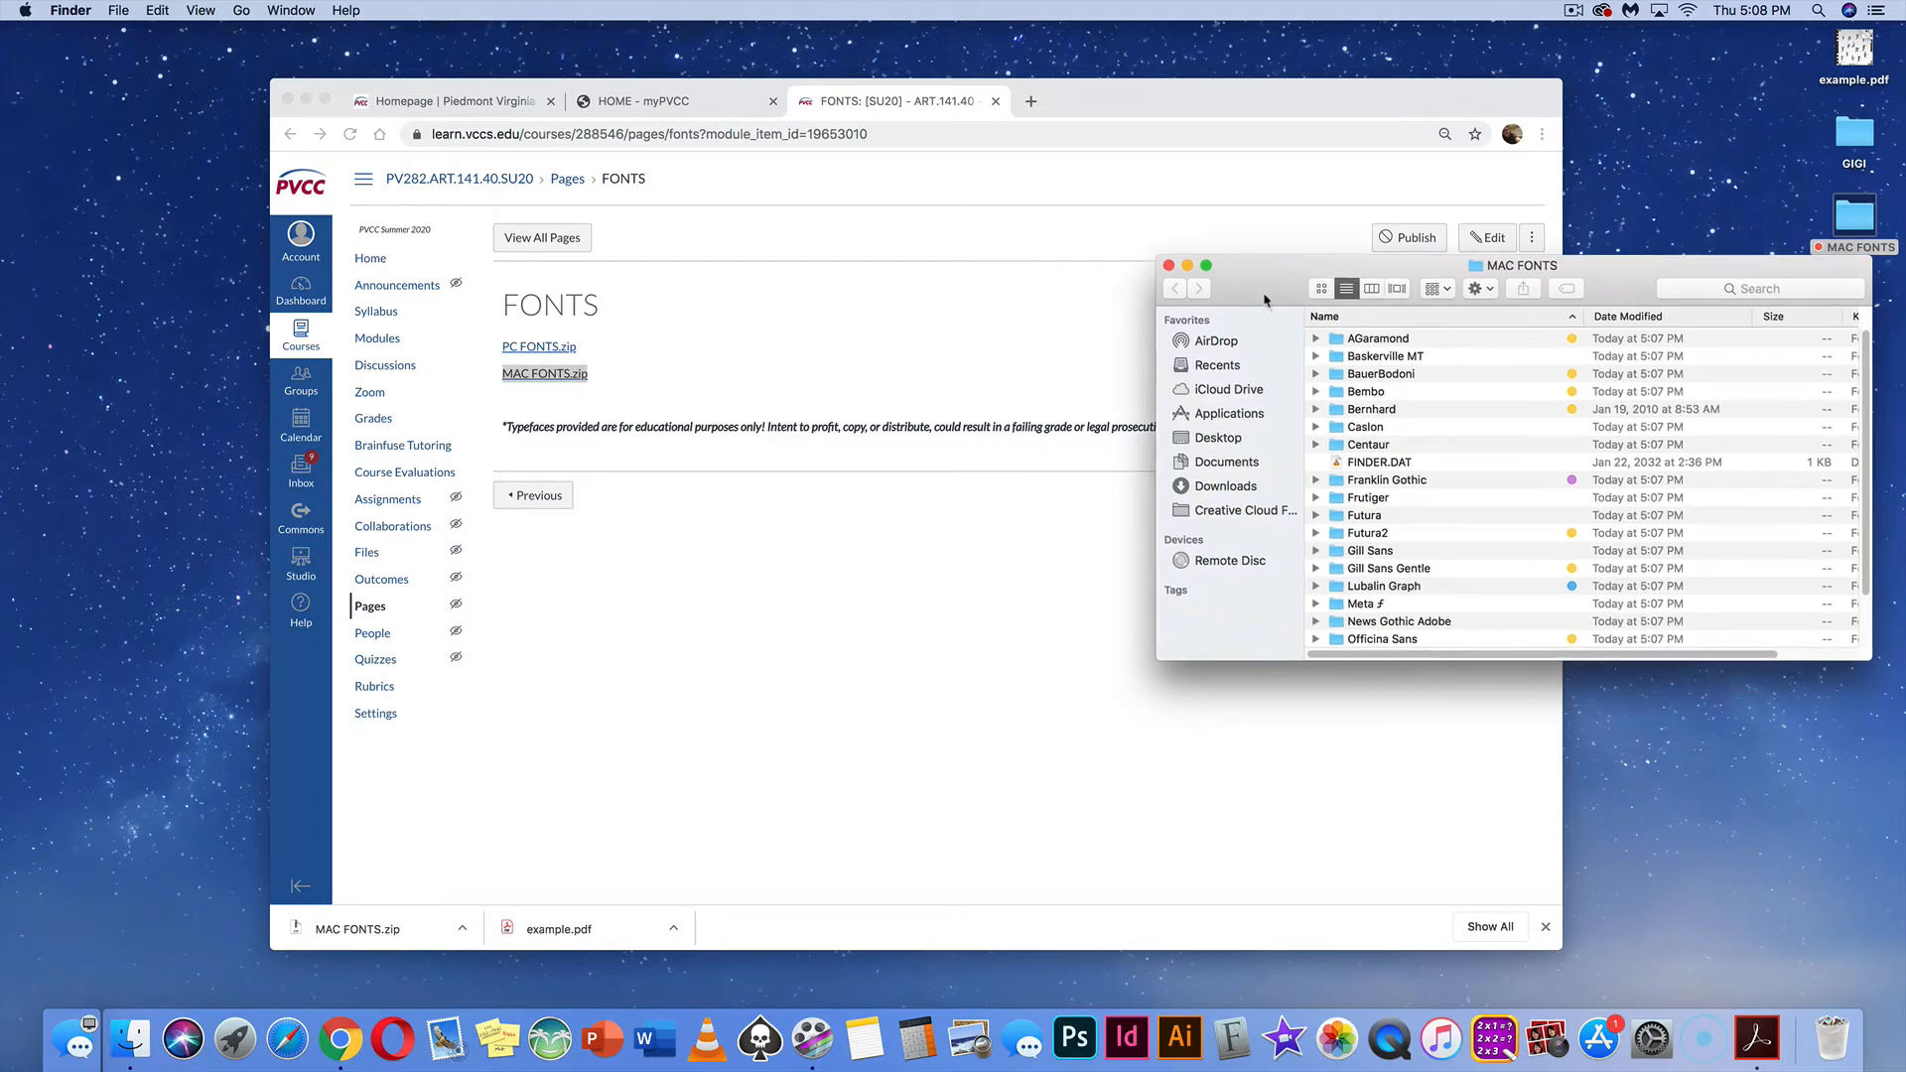
Launch Font Book from the Applications folder
click(1227, 415)
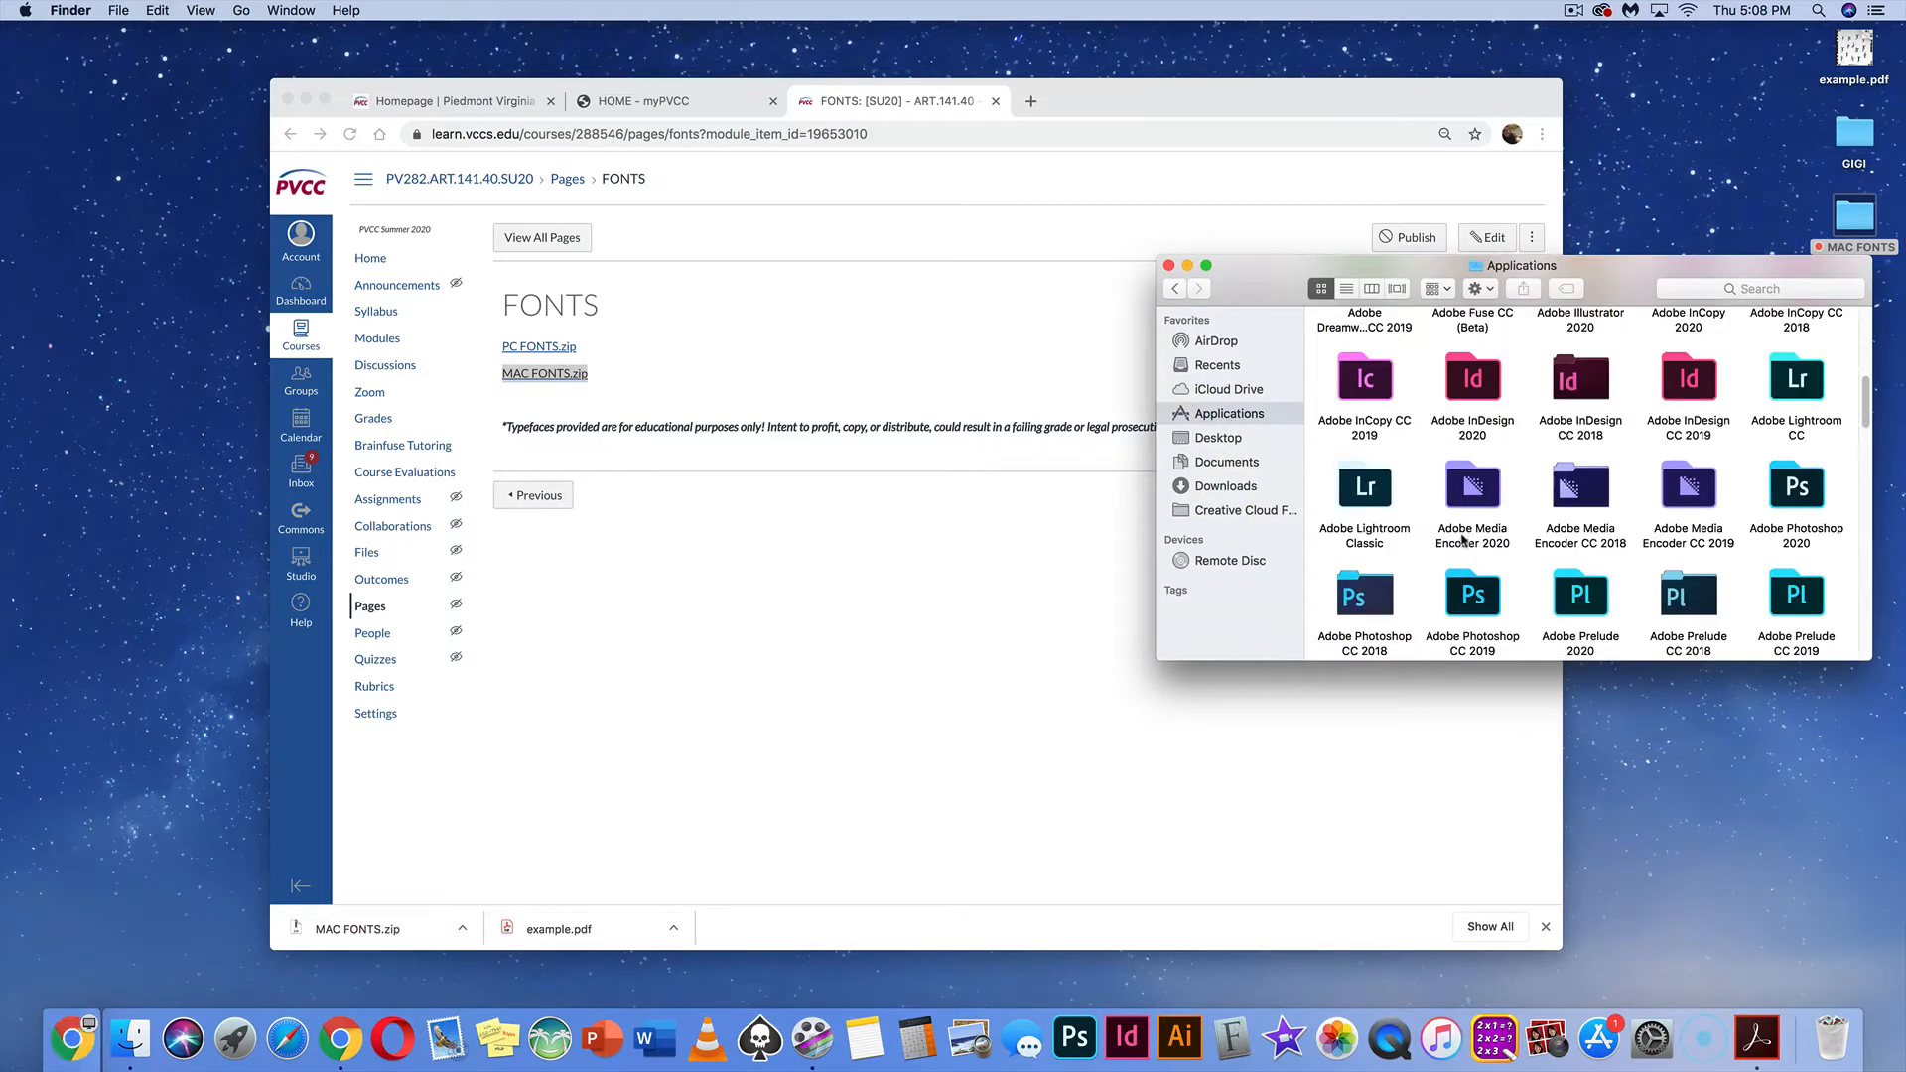
scroll(1463, 540, down, 5)
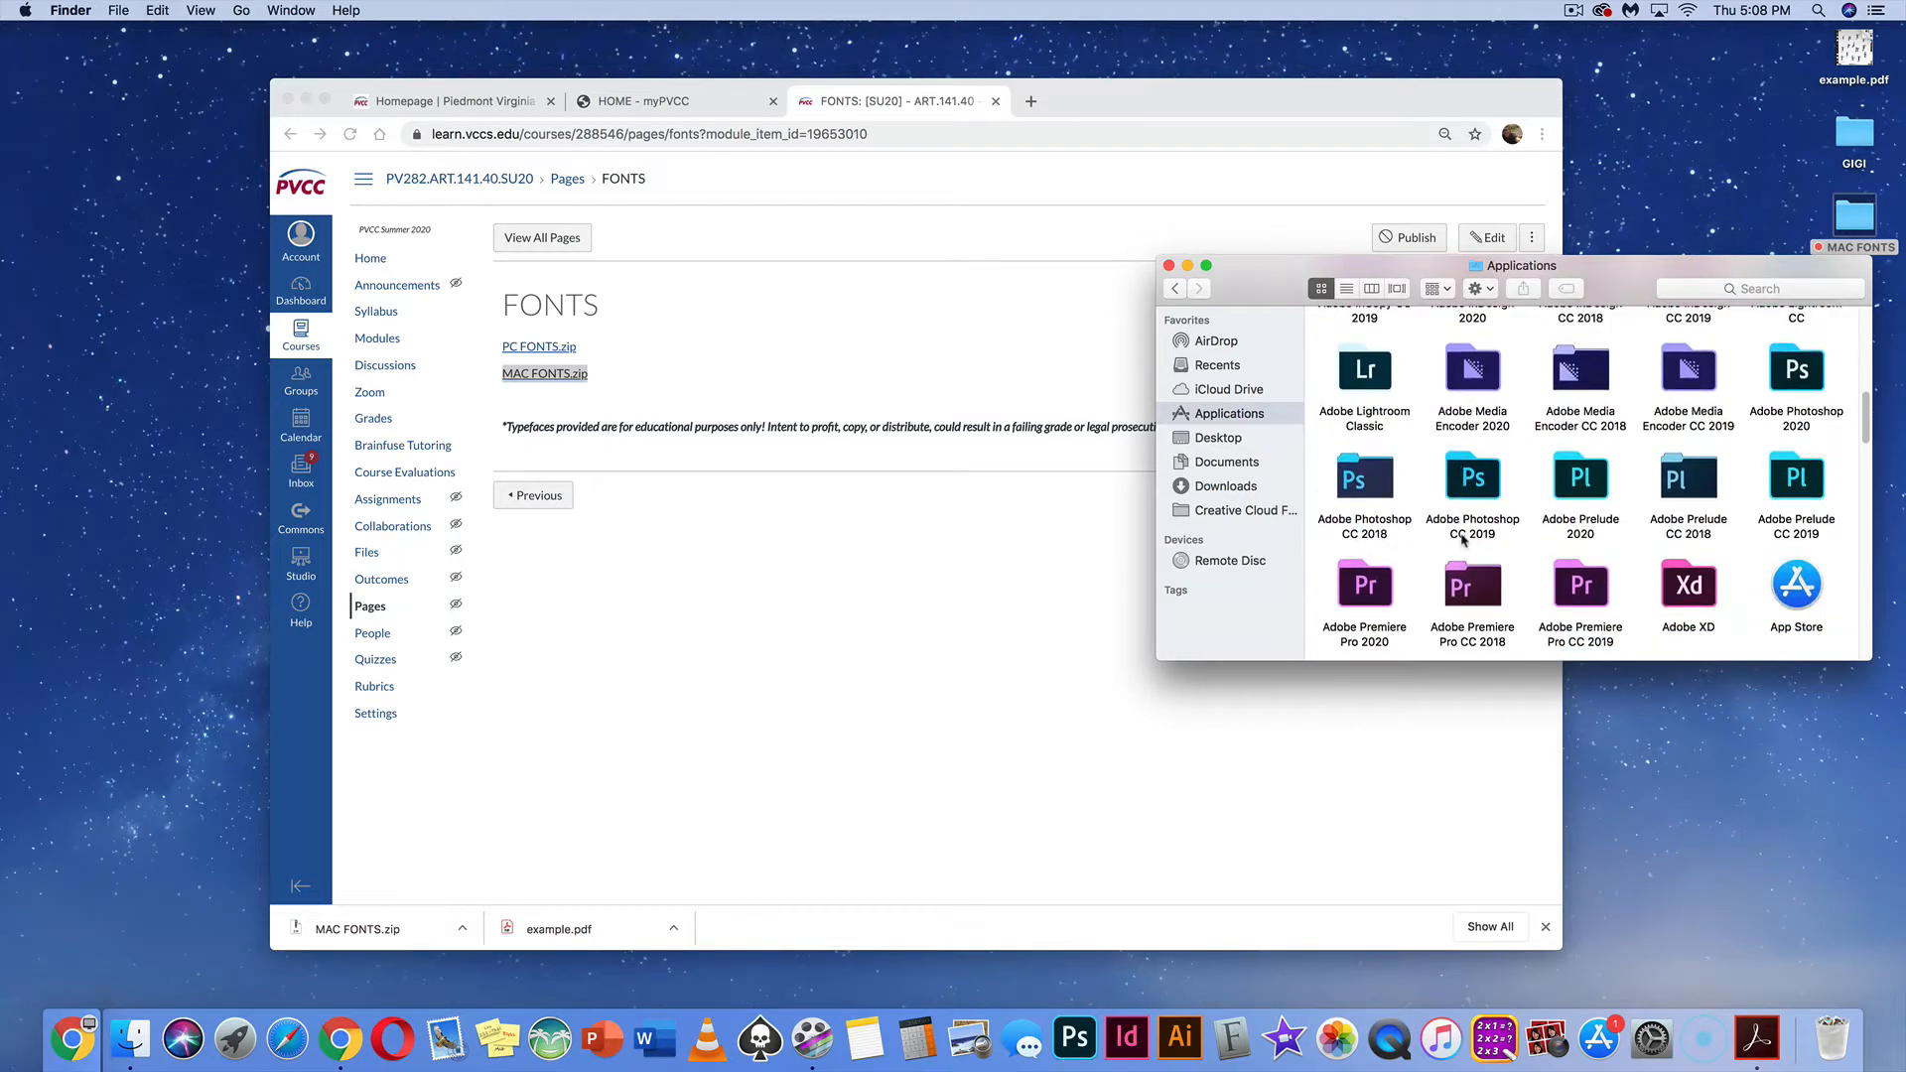
scroll(1463, 540, down, 5)
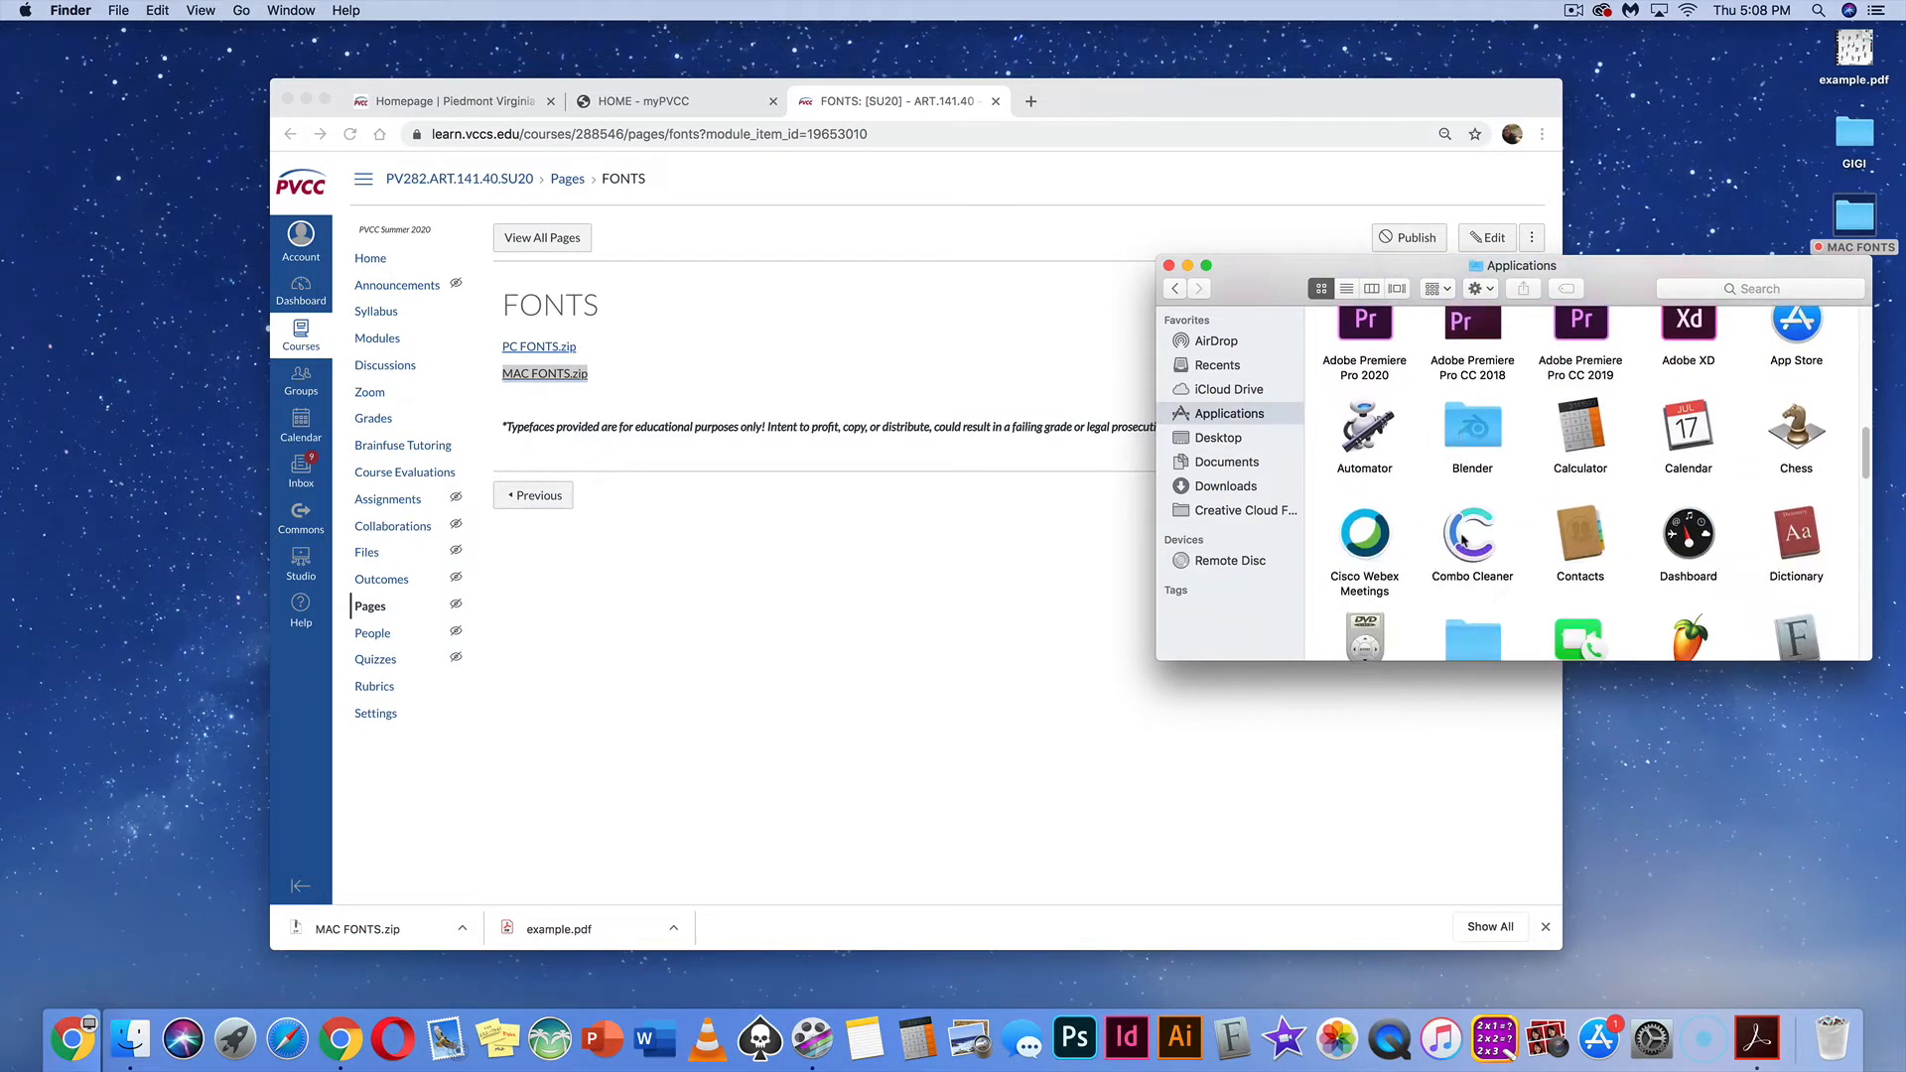
scroll(1463, 540, down, 1)
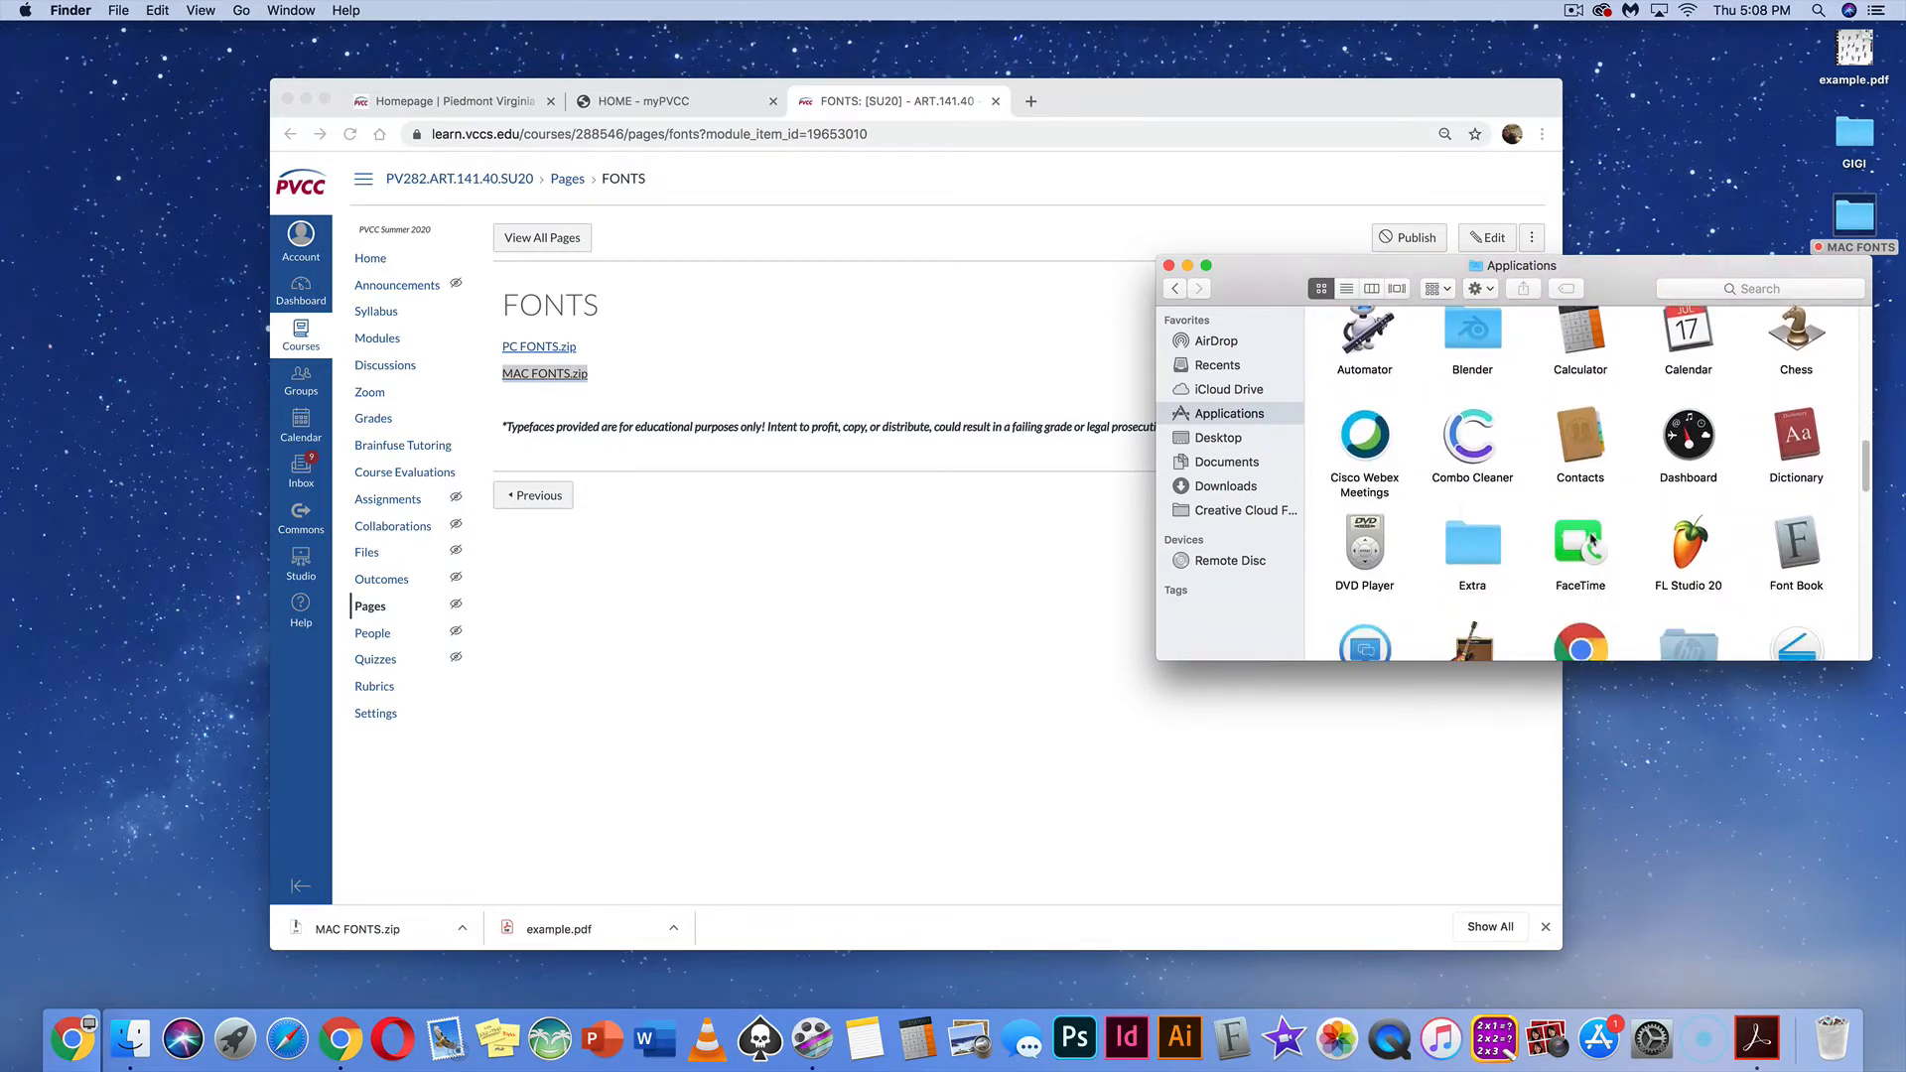
double_click(1798, 545)
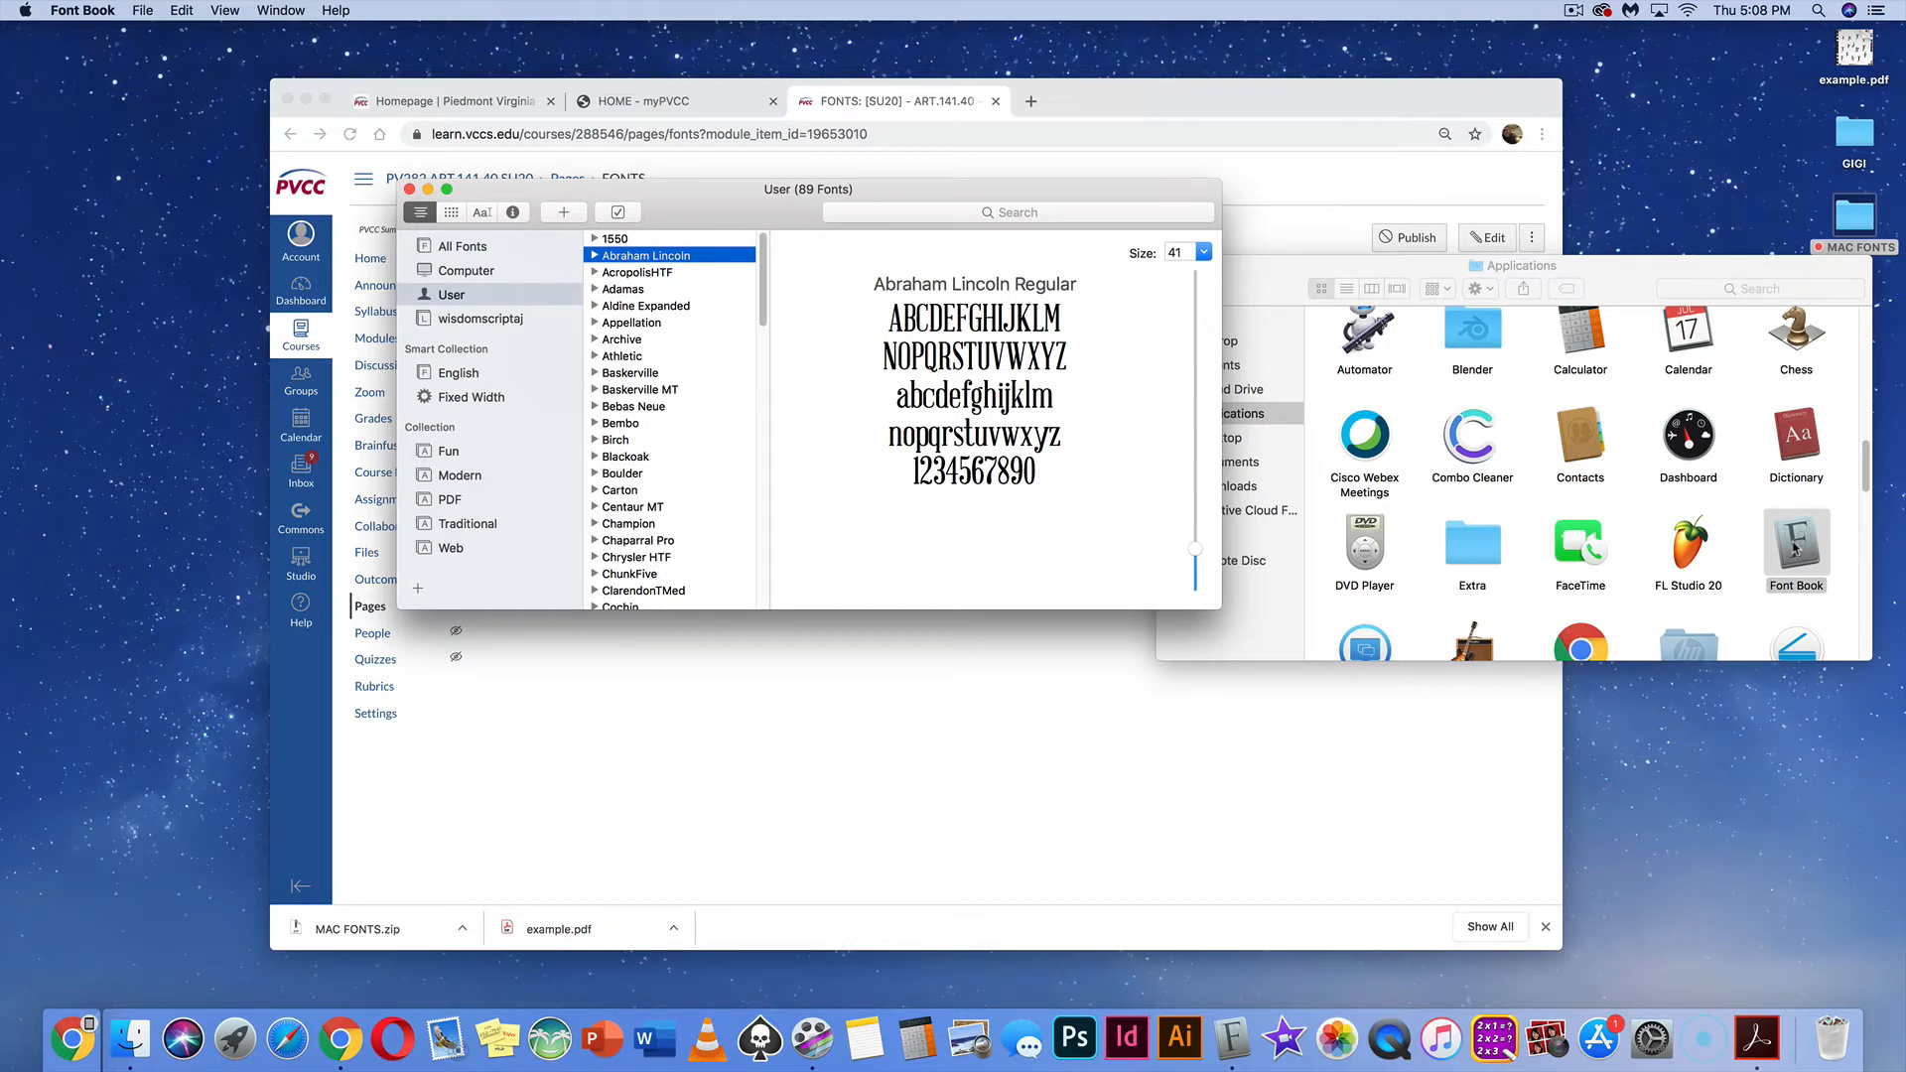
Try adding Font Book to the Dock, and add the Chess app to the Dock and remove it again
drag(1794, 552, 1253, 1042)
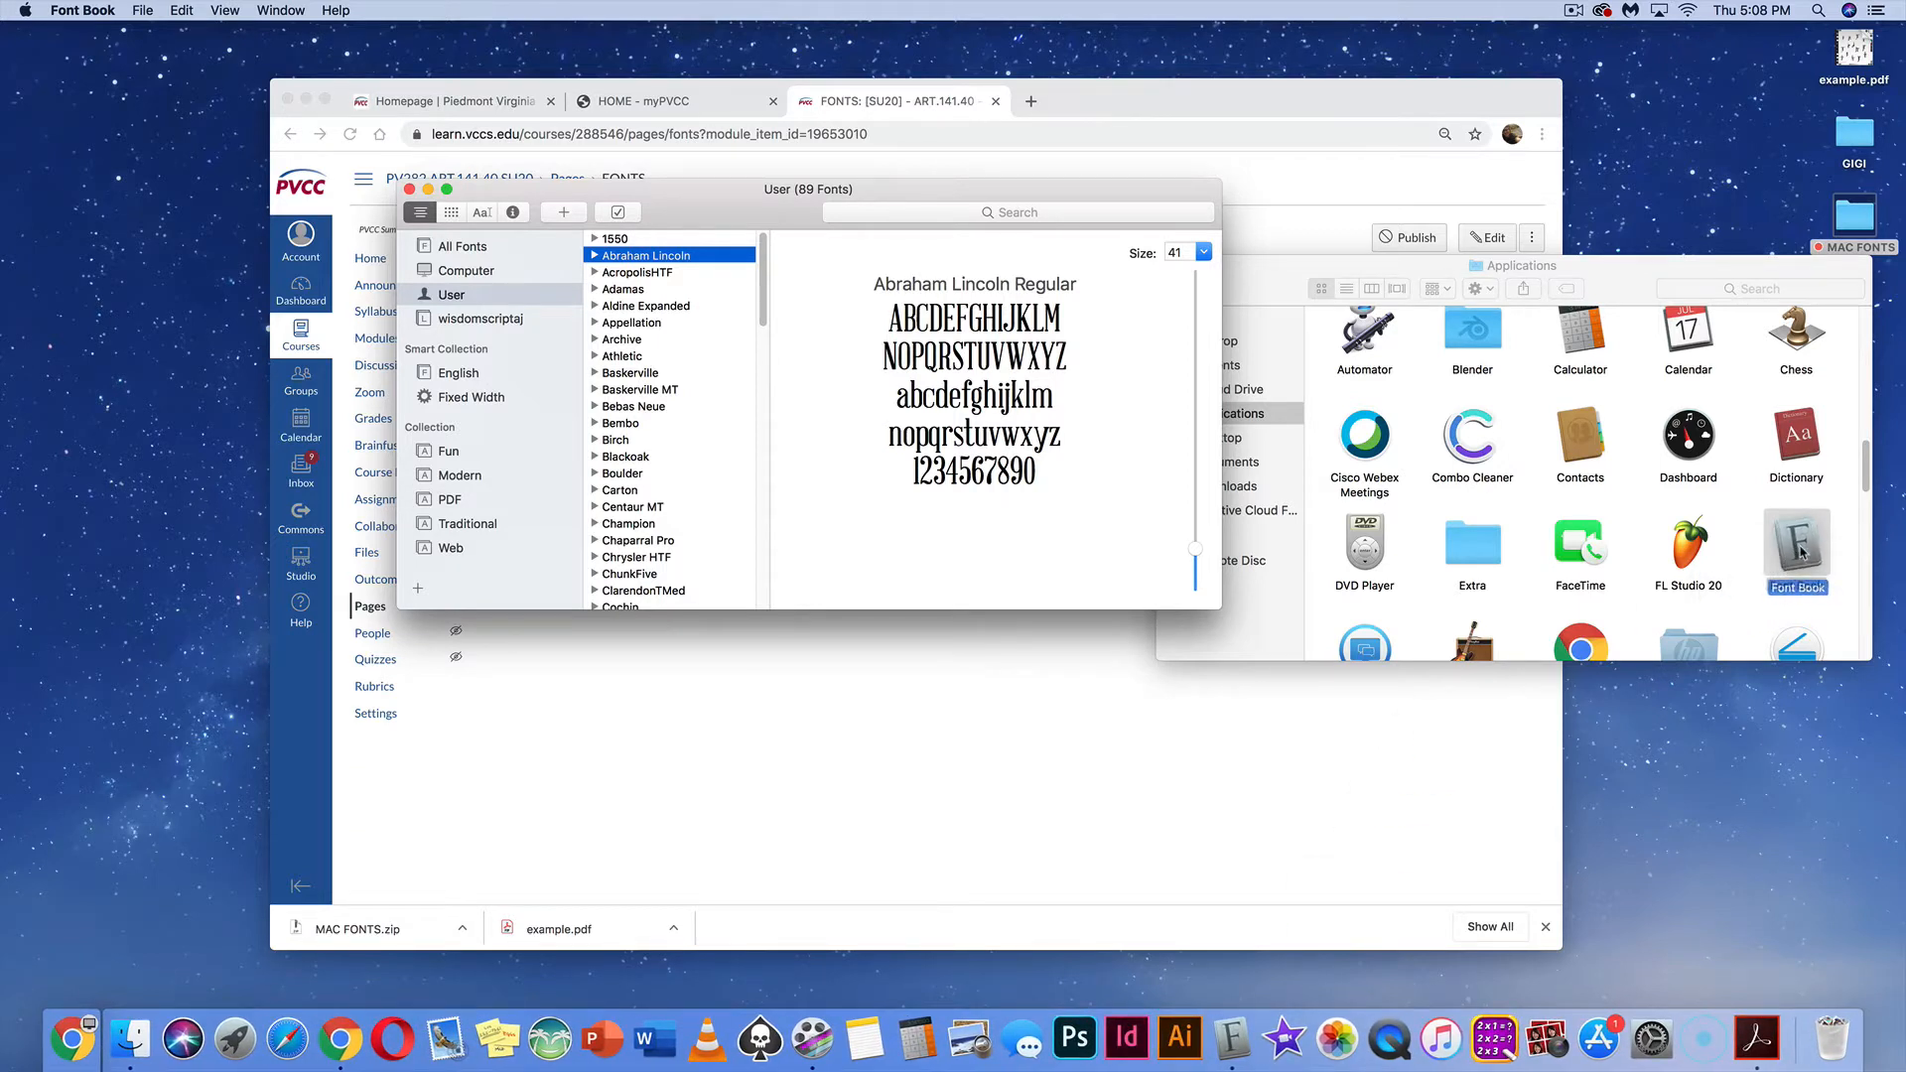
click(1679, 594)
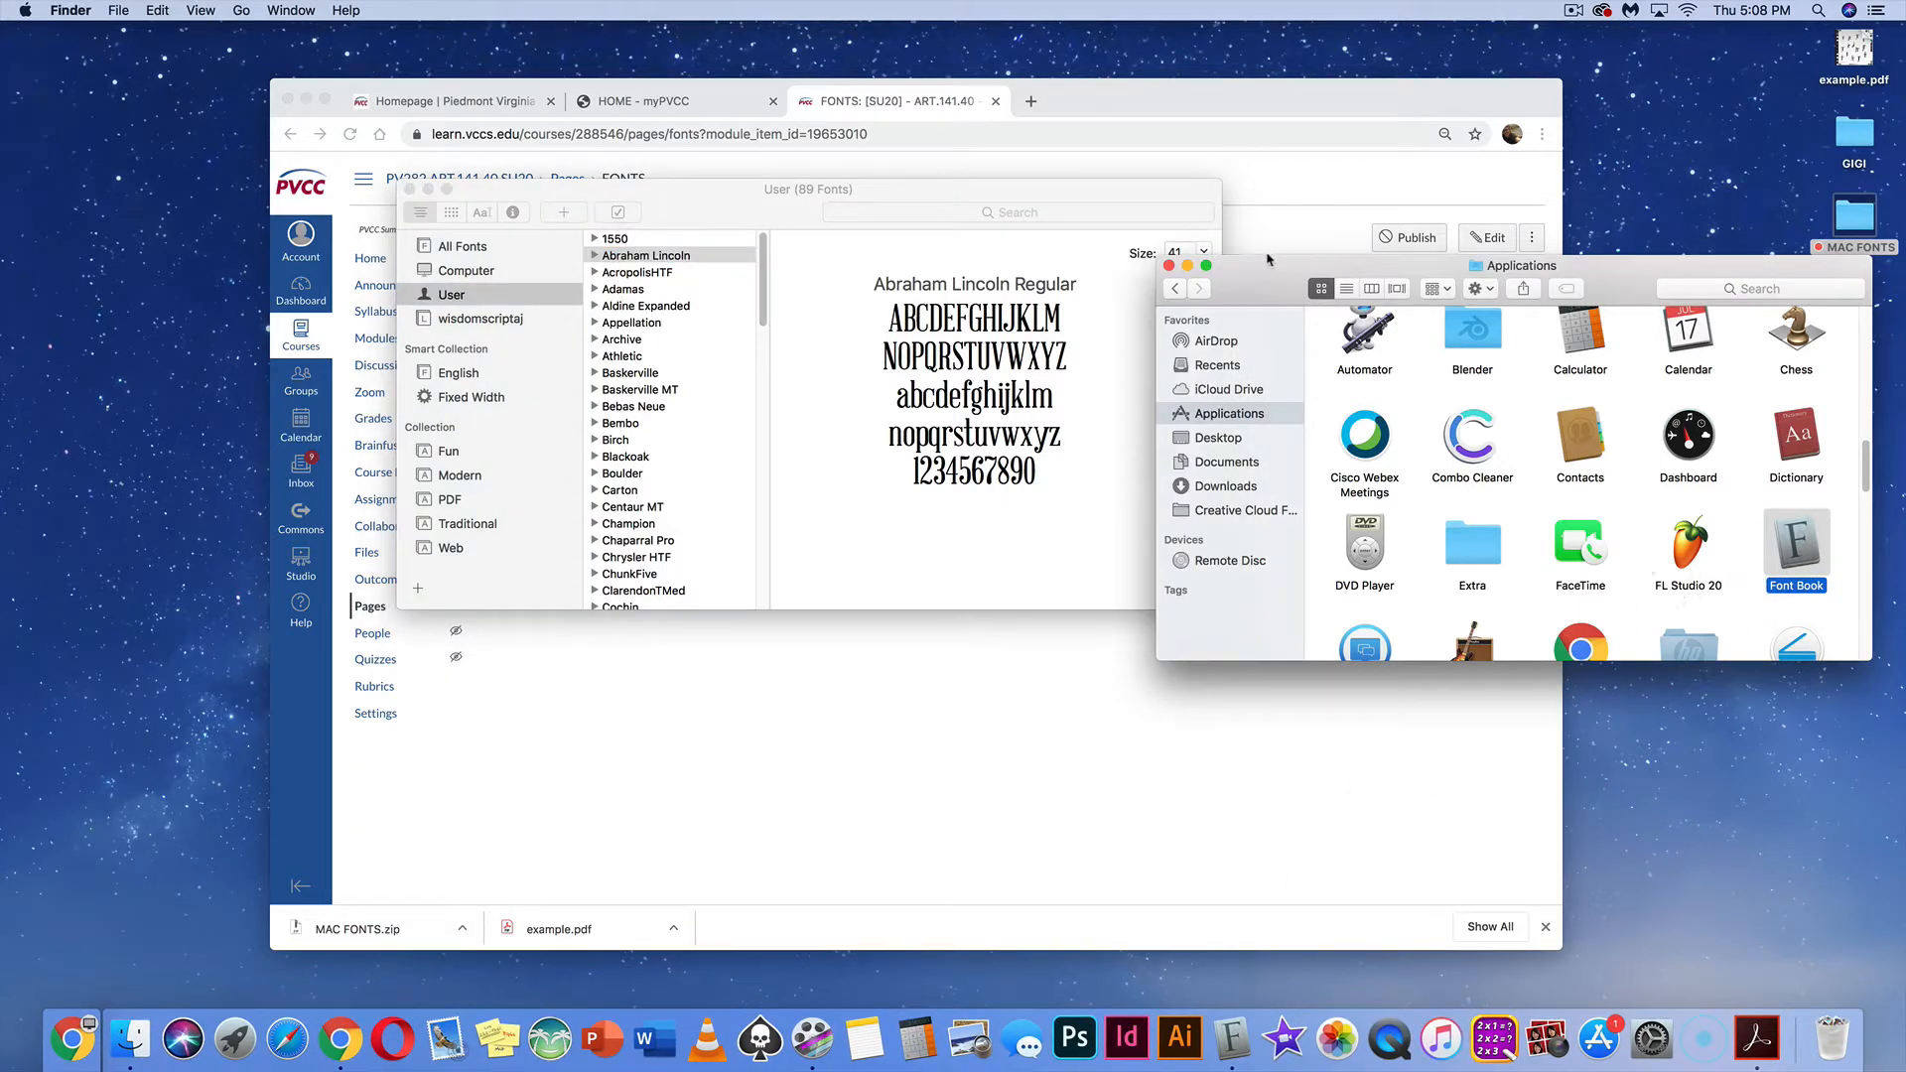
drag(1267, 260, 1278, 226)
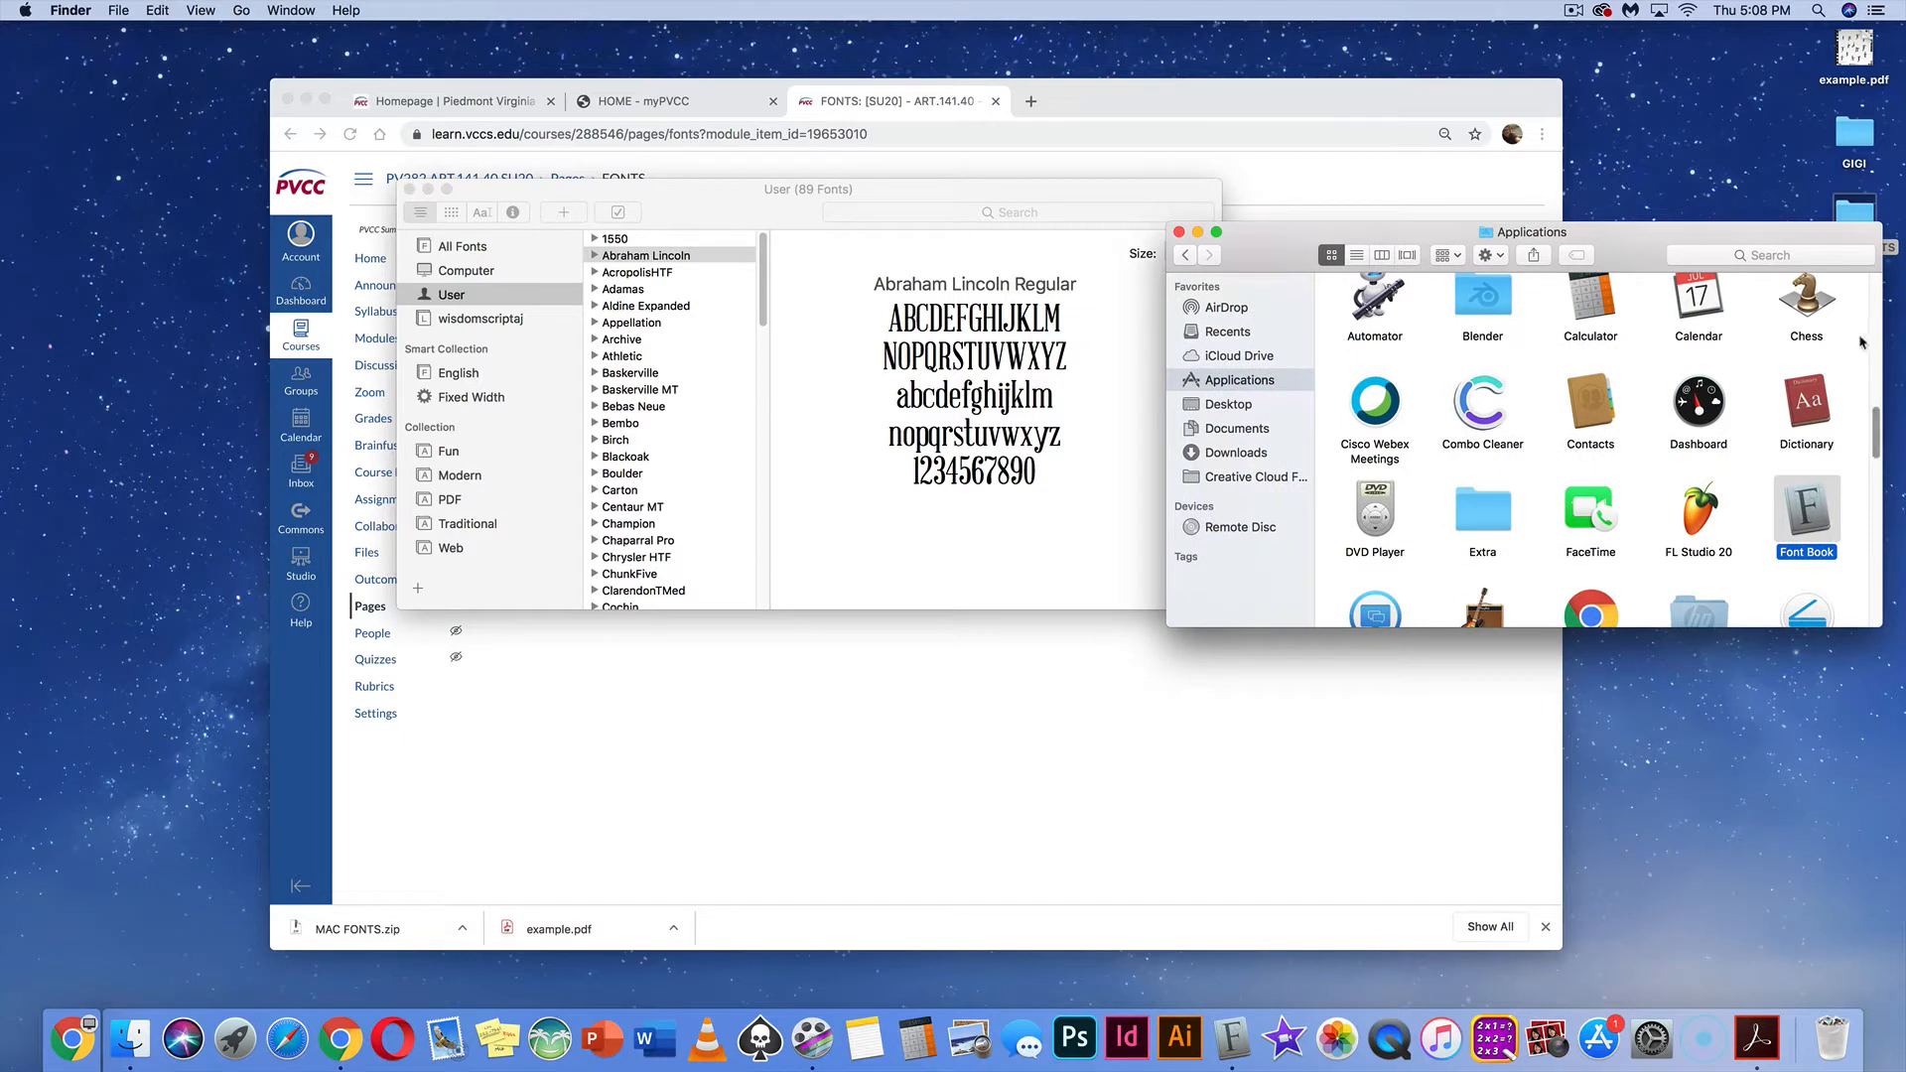
drag(1804, 298, 1048, 1032)
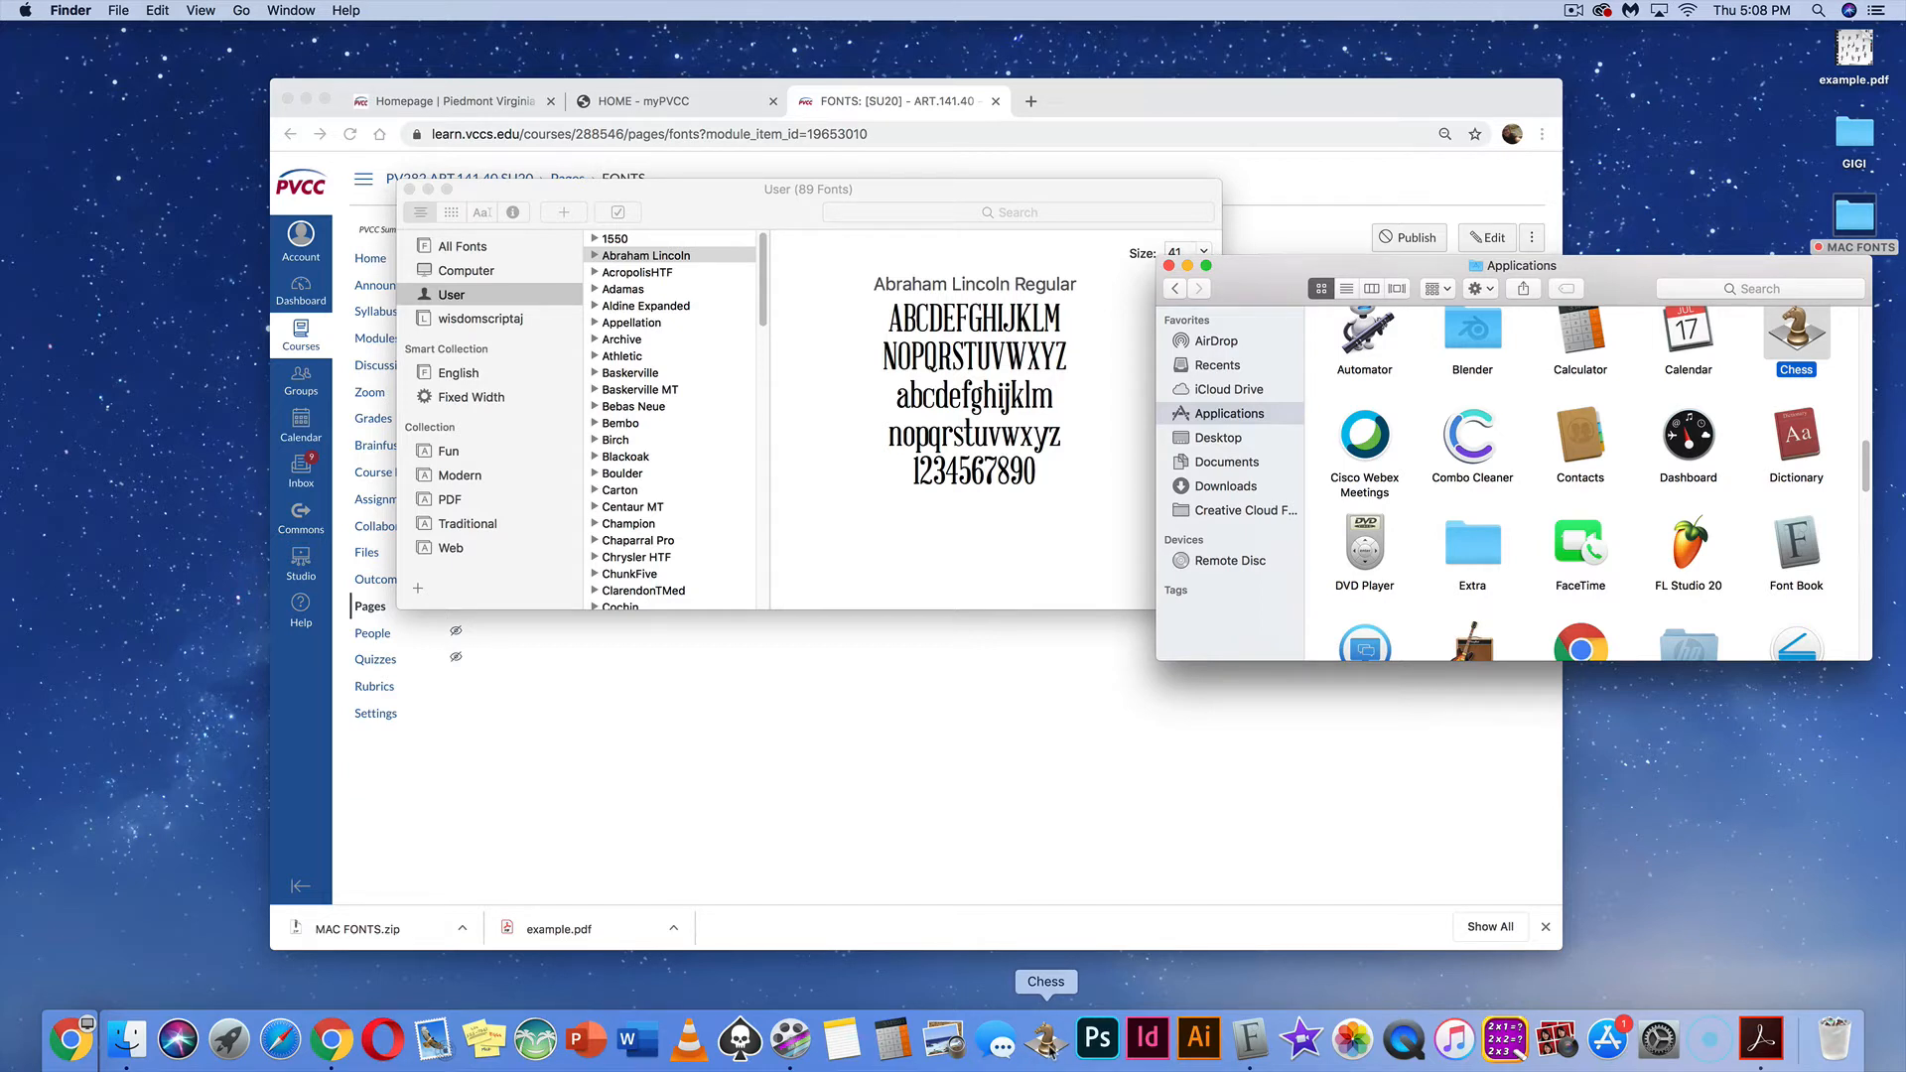
drag(1047, 1040, 1038, 874)
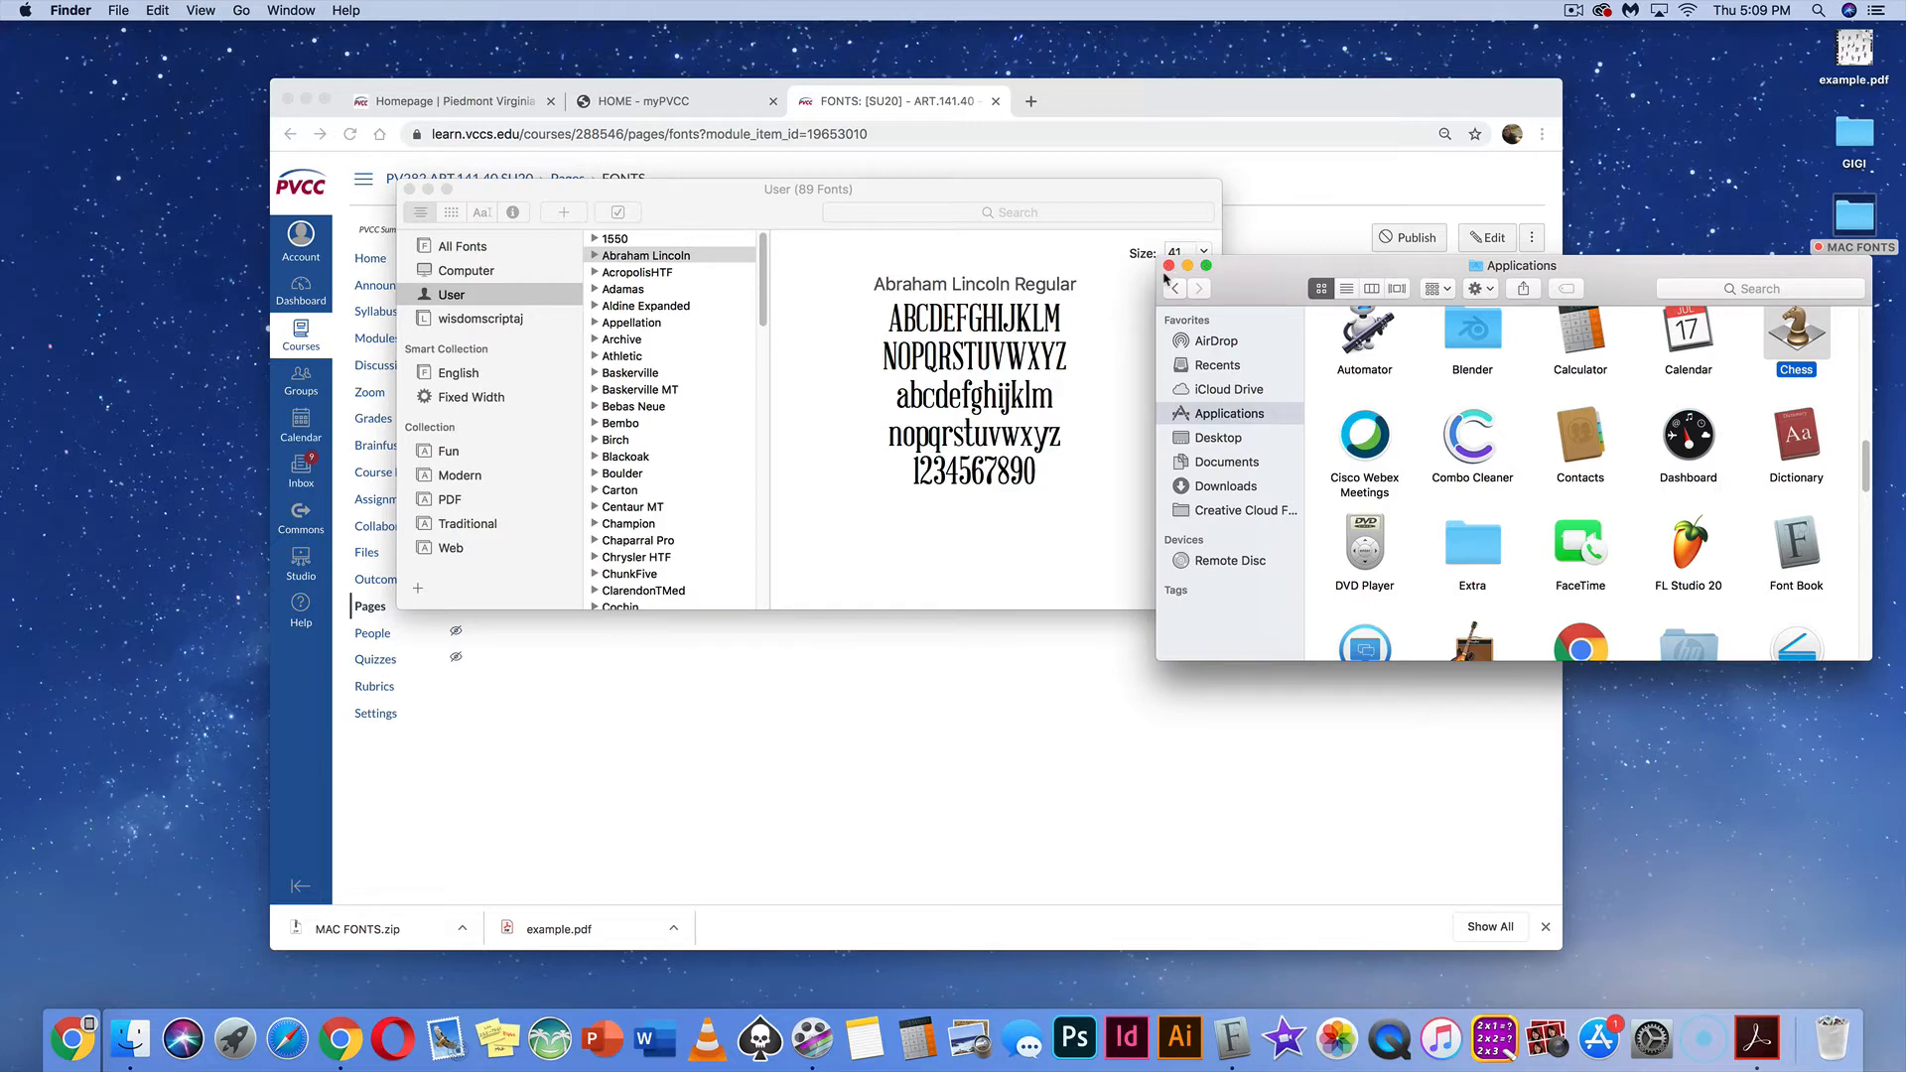
Return the Finder window to the MAC FONTS folder and arrange it side by side with the Font Book window
click(1172, 289)
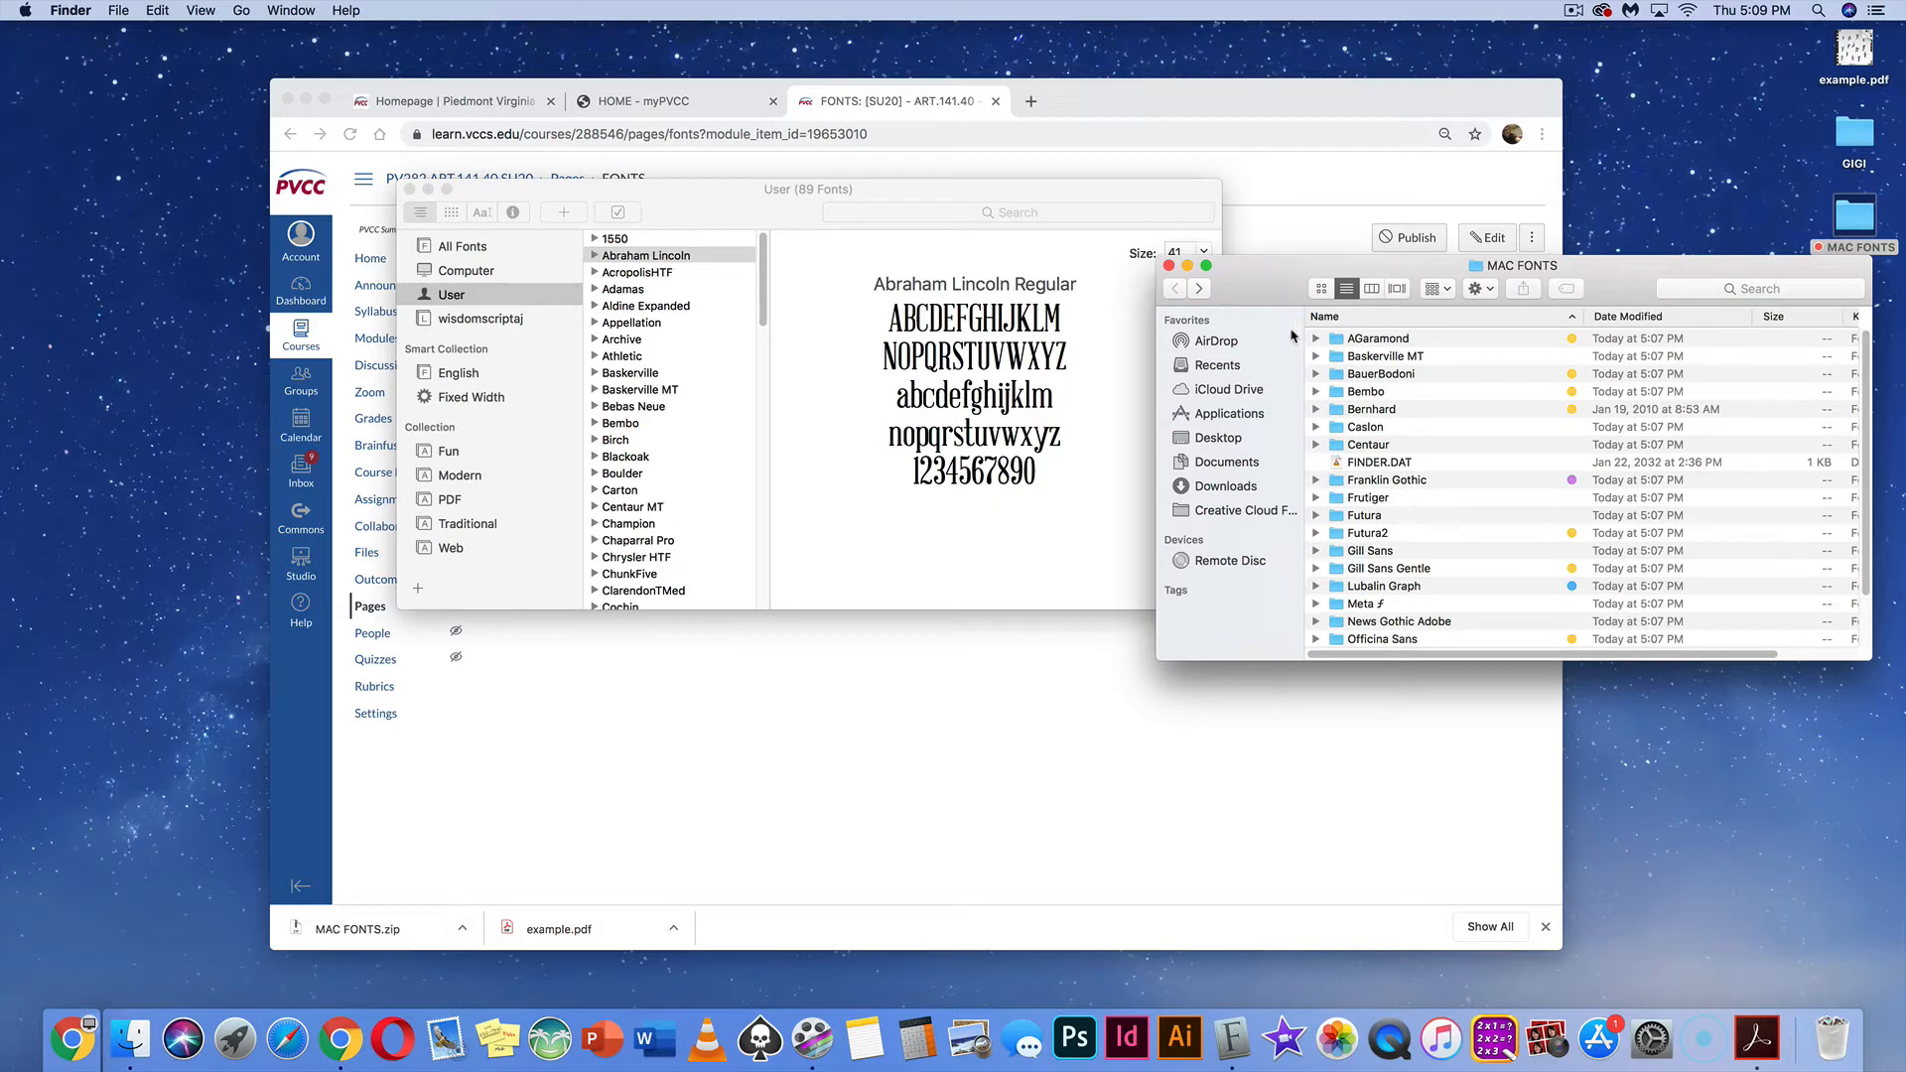
drag(1262, 279, 1284, 287)
drag(1104, 190, 988, 223)
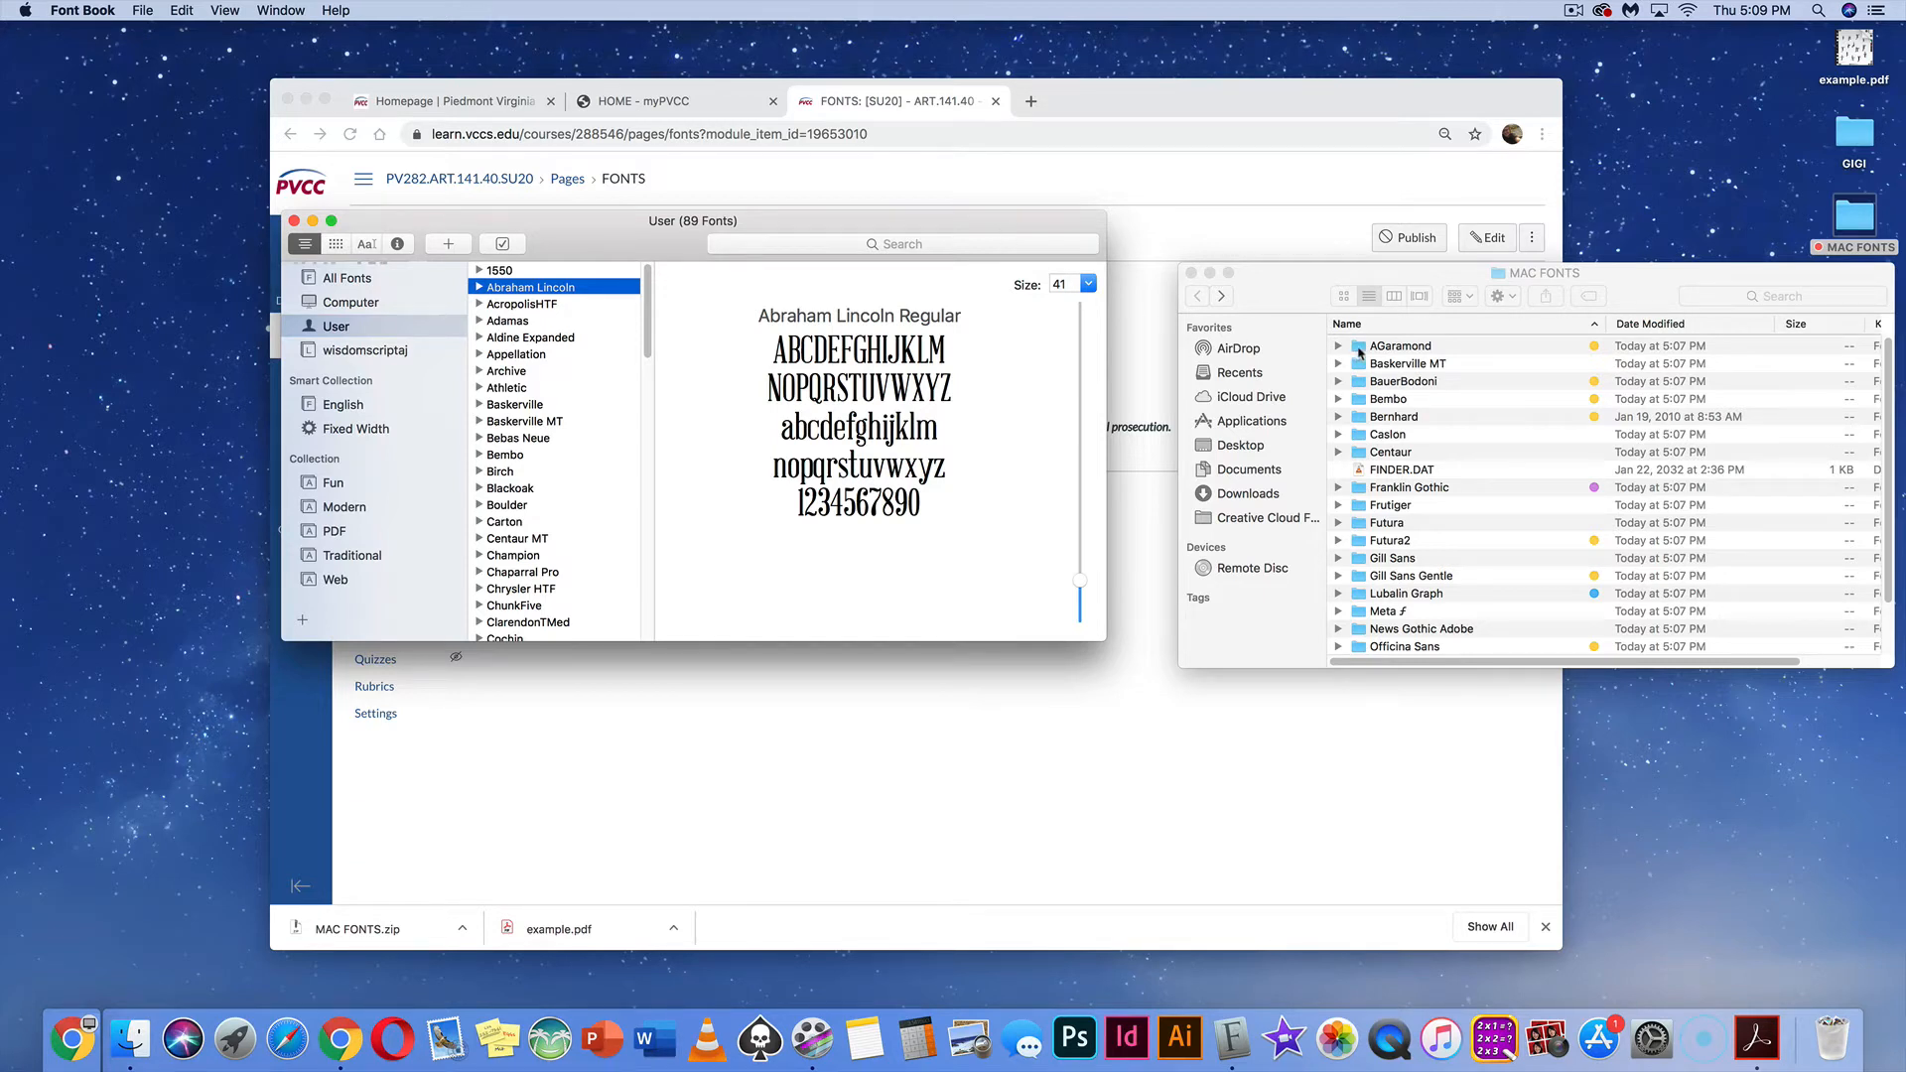
Add the AGaramond folder to Font Book's user fonts, install the checked AGaramond font despite the validation warning, and collapse the Adamas family
drag(1358, 351, 577, 317)
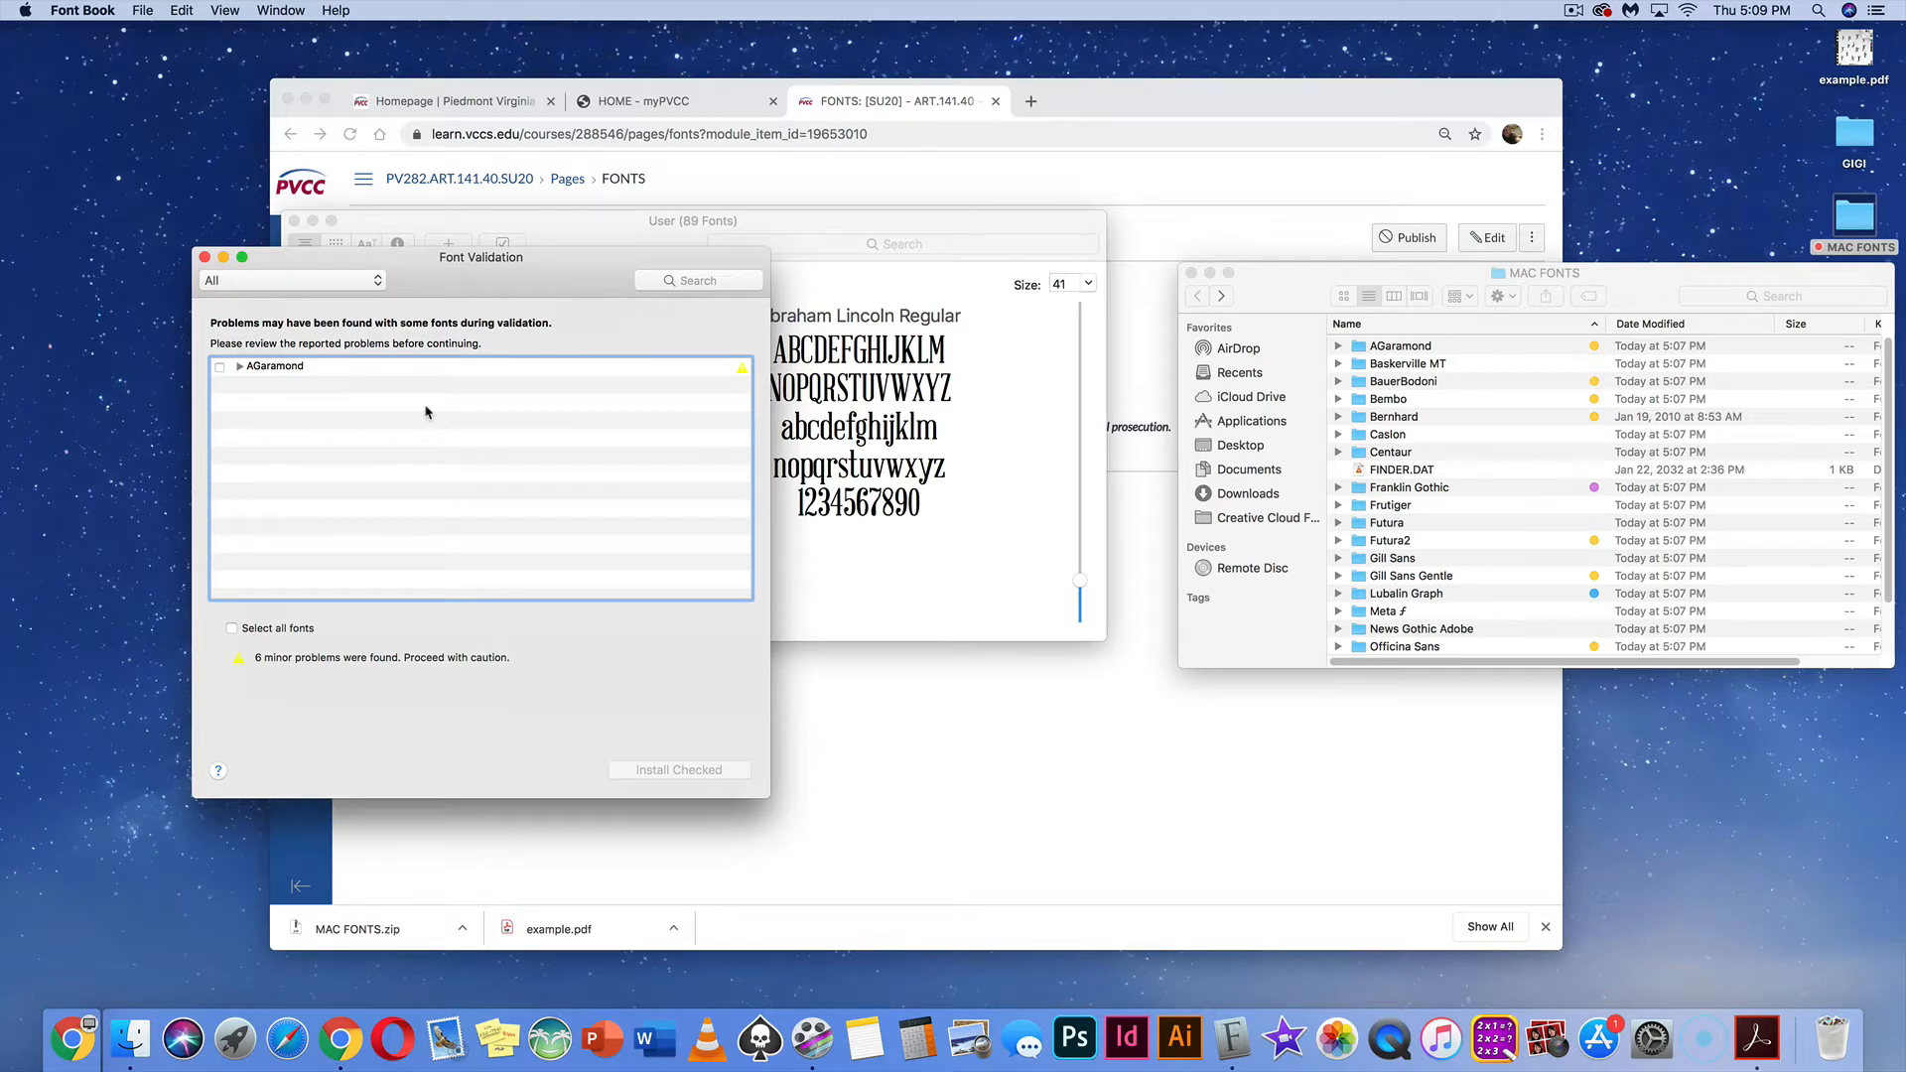
click(219, 366)
click(704, 773)
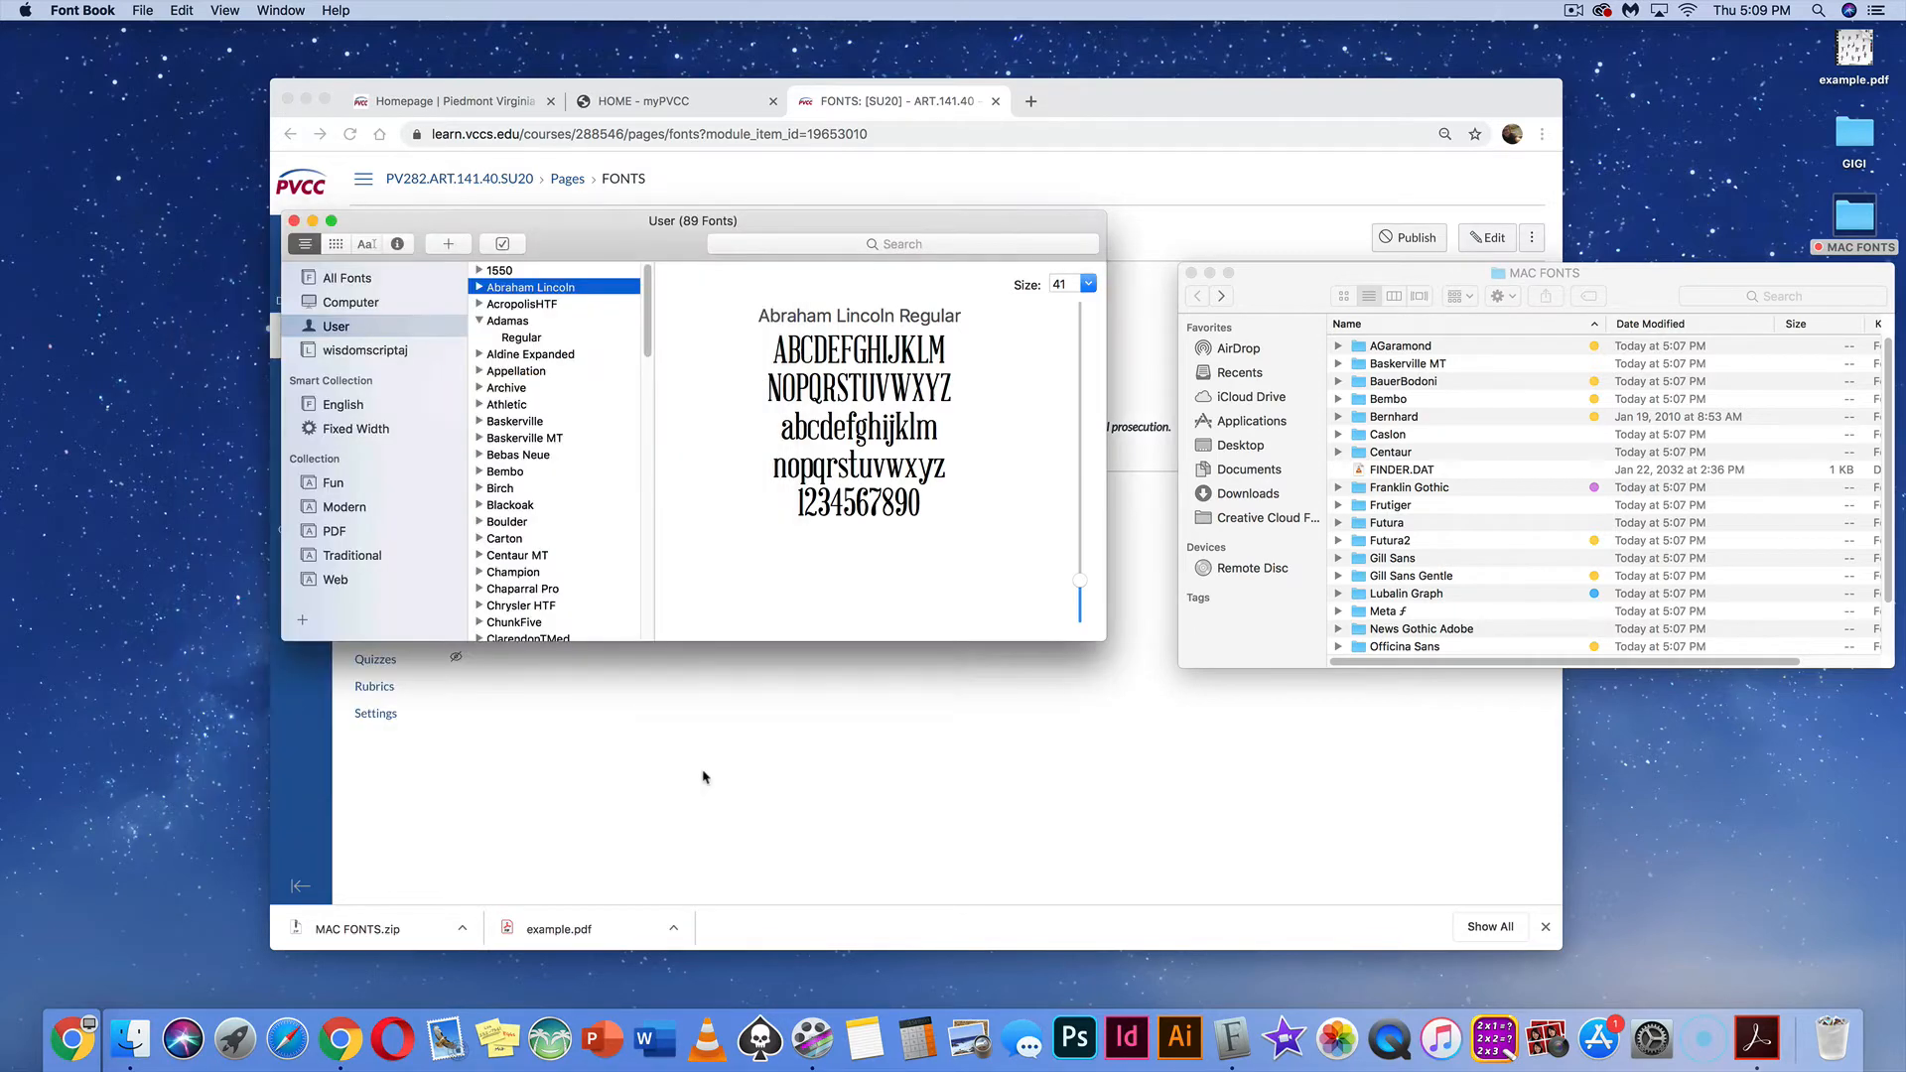
click(478, 320)
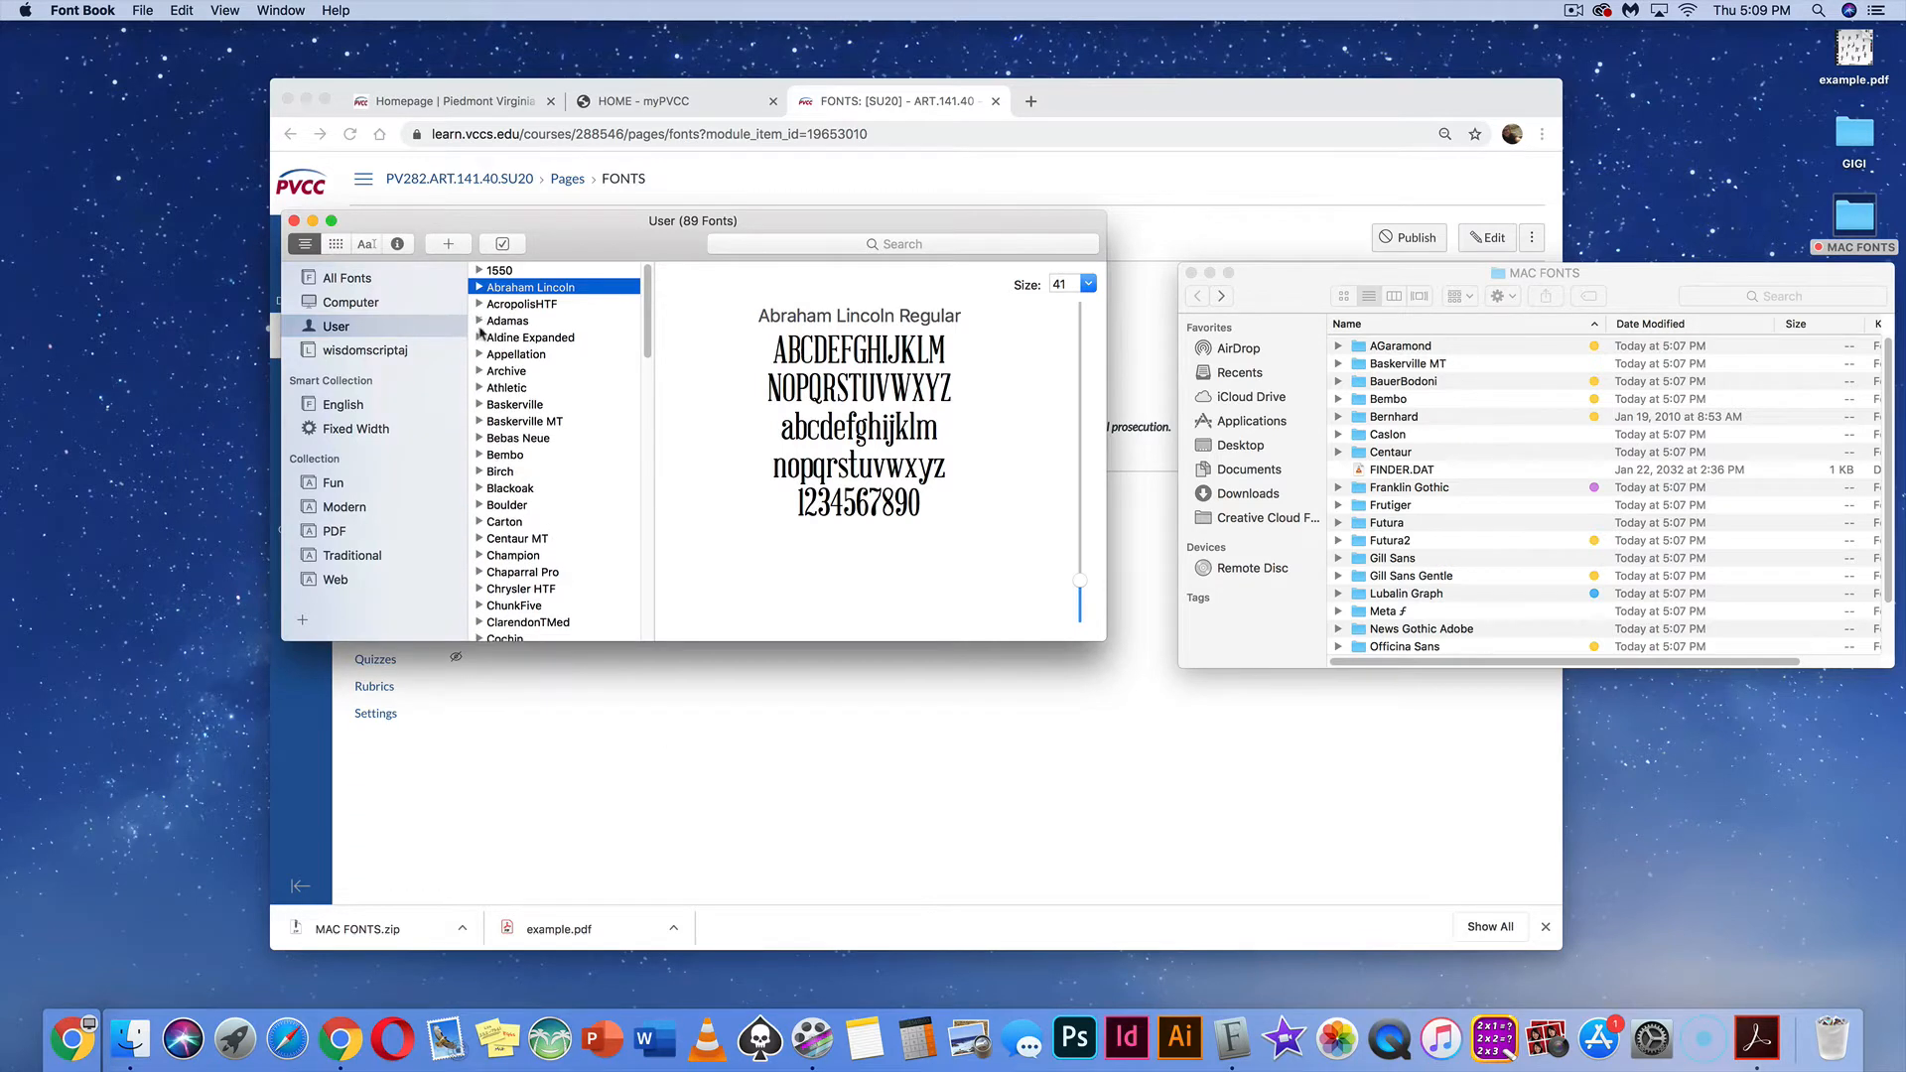
Look through the user font list for the added fonts, and close the Finder and Font Book windows
scroll(501, 610, down, 5)
scroll(501, 607, down, 10)
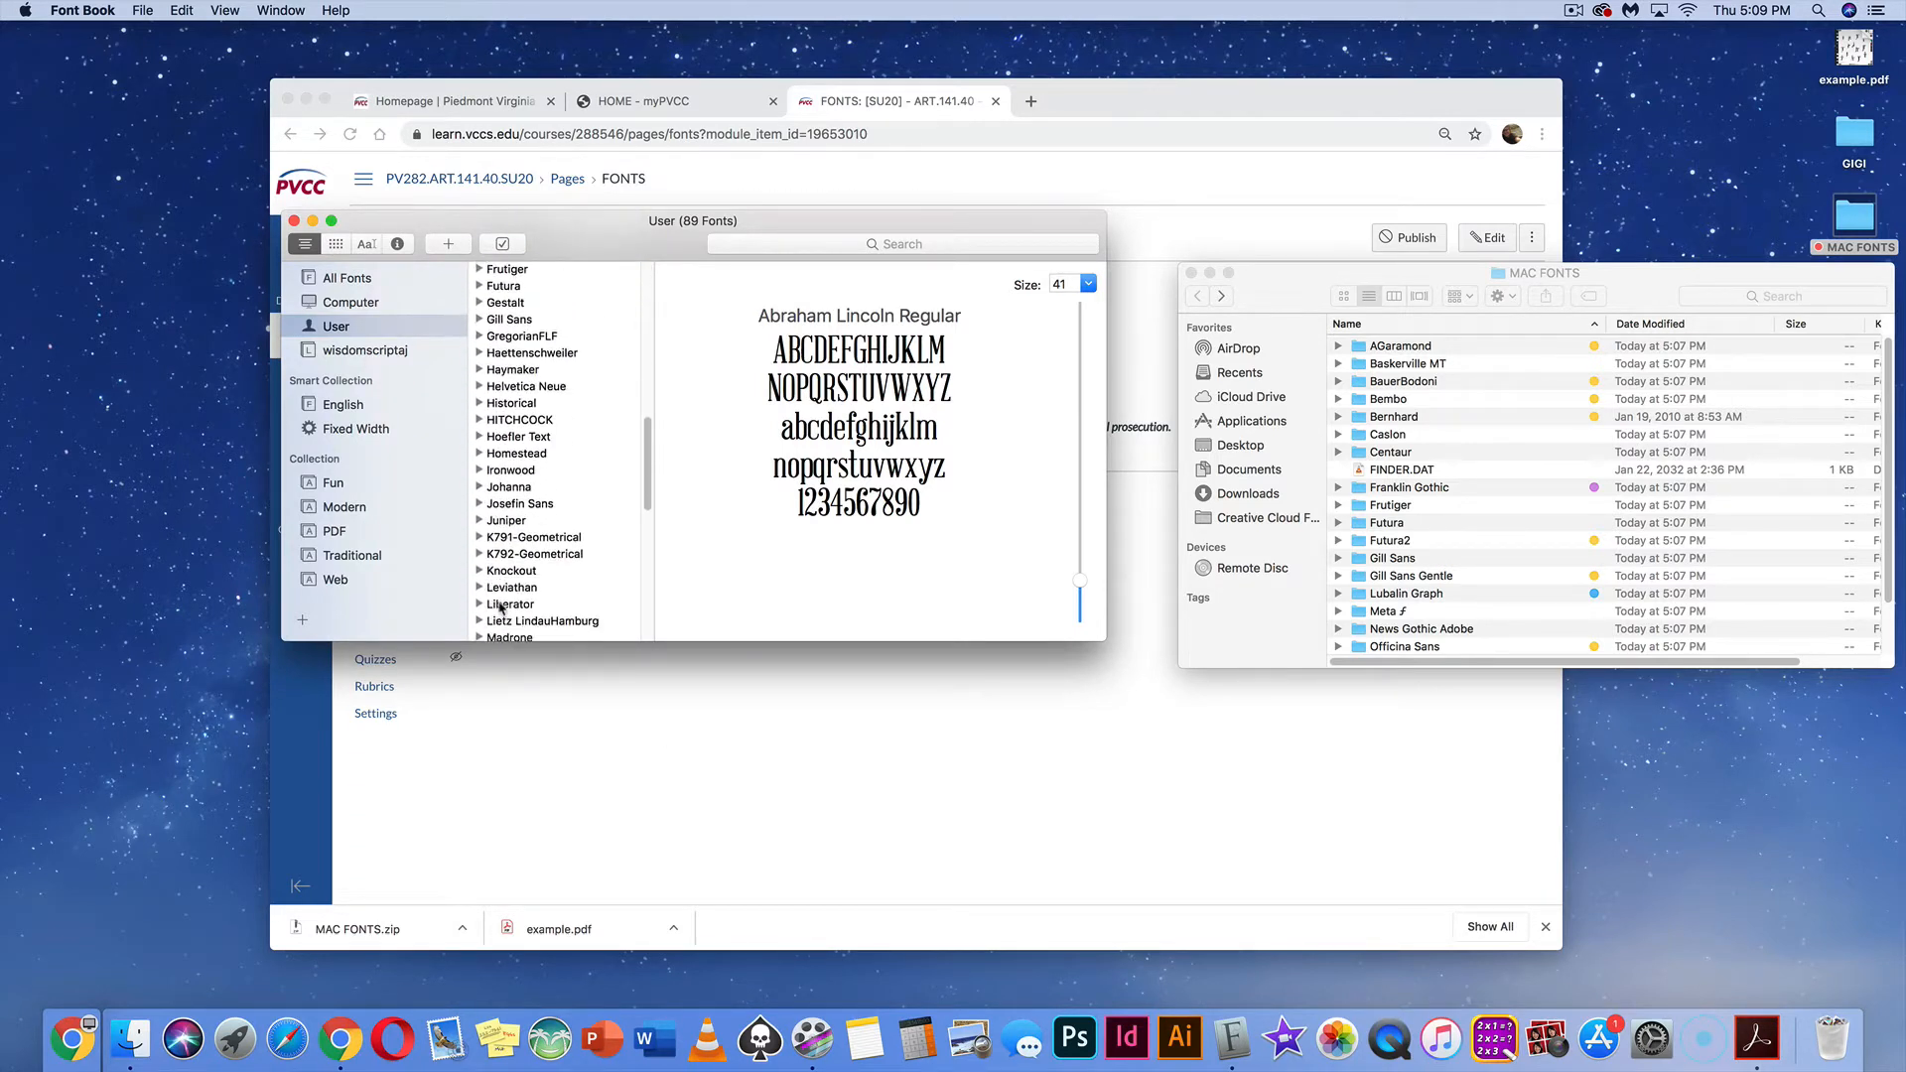
scroll(502, 607, down, 5)
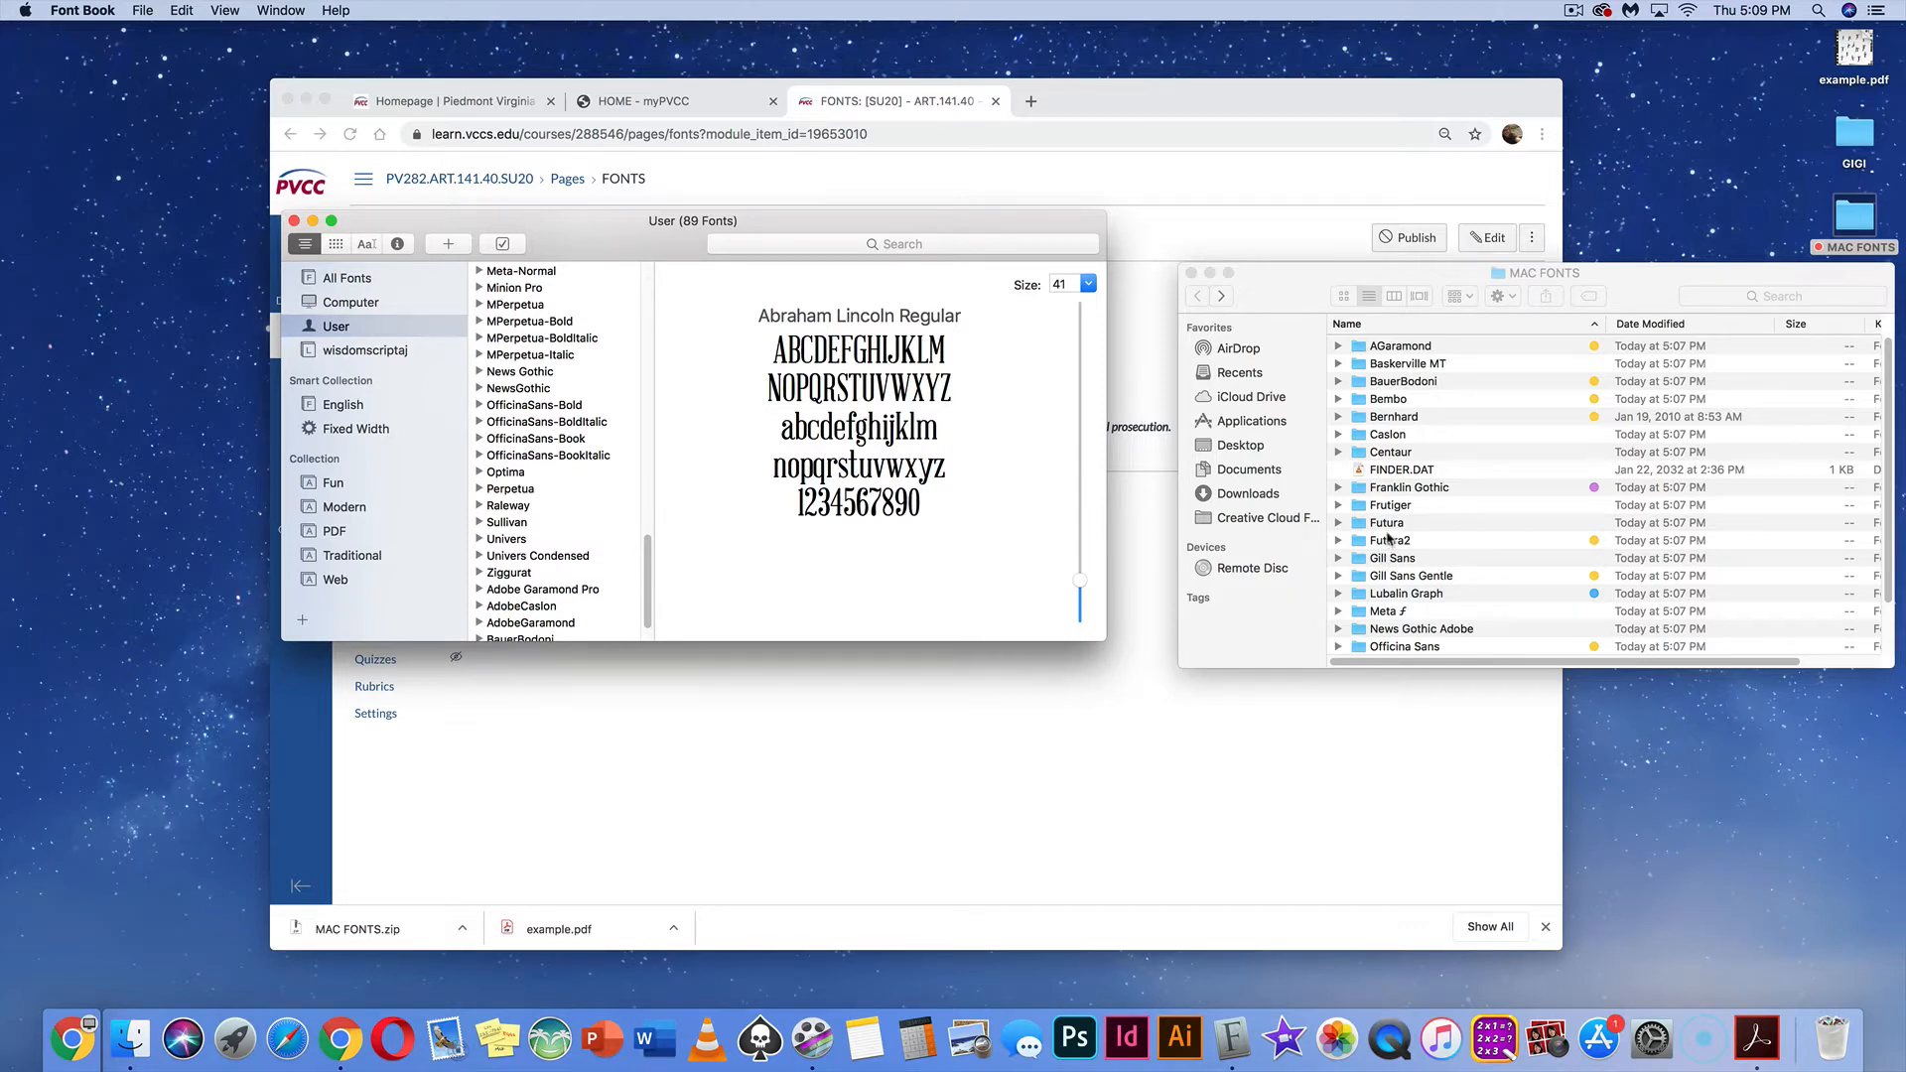
click(1194, 278)
drag(344, 228, 791, 280)
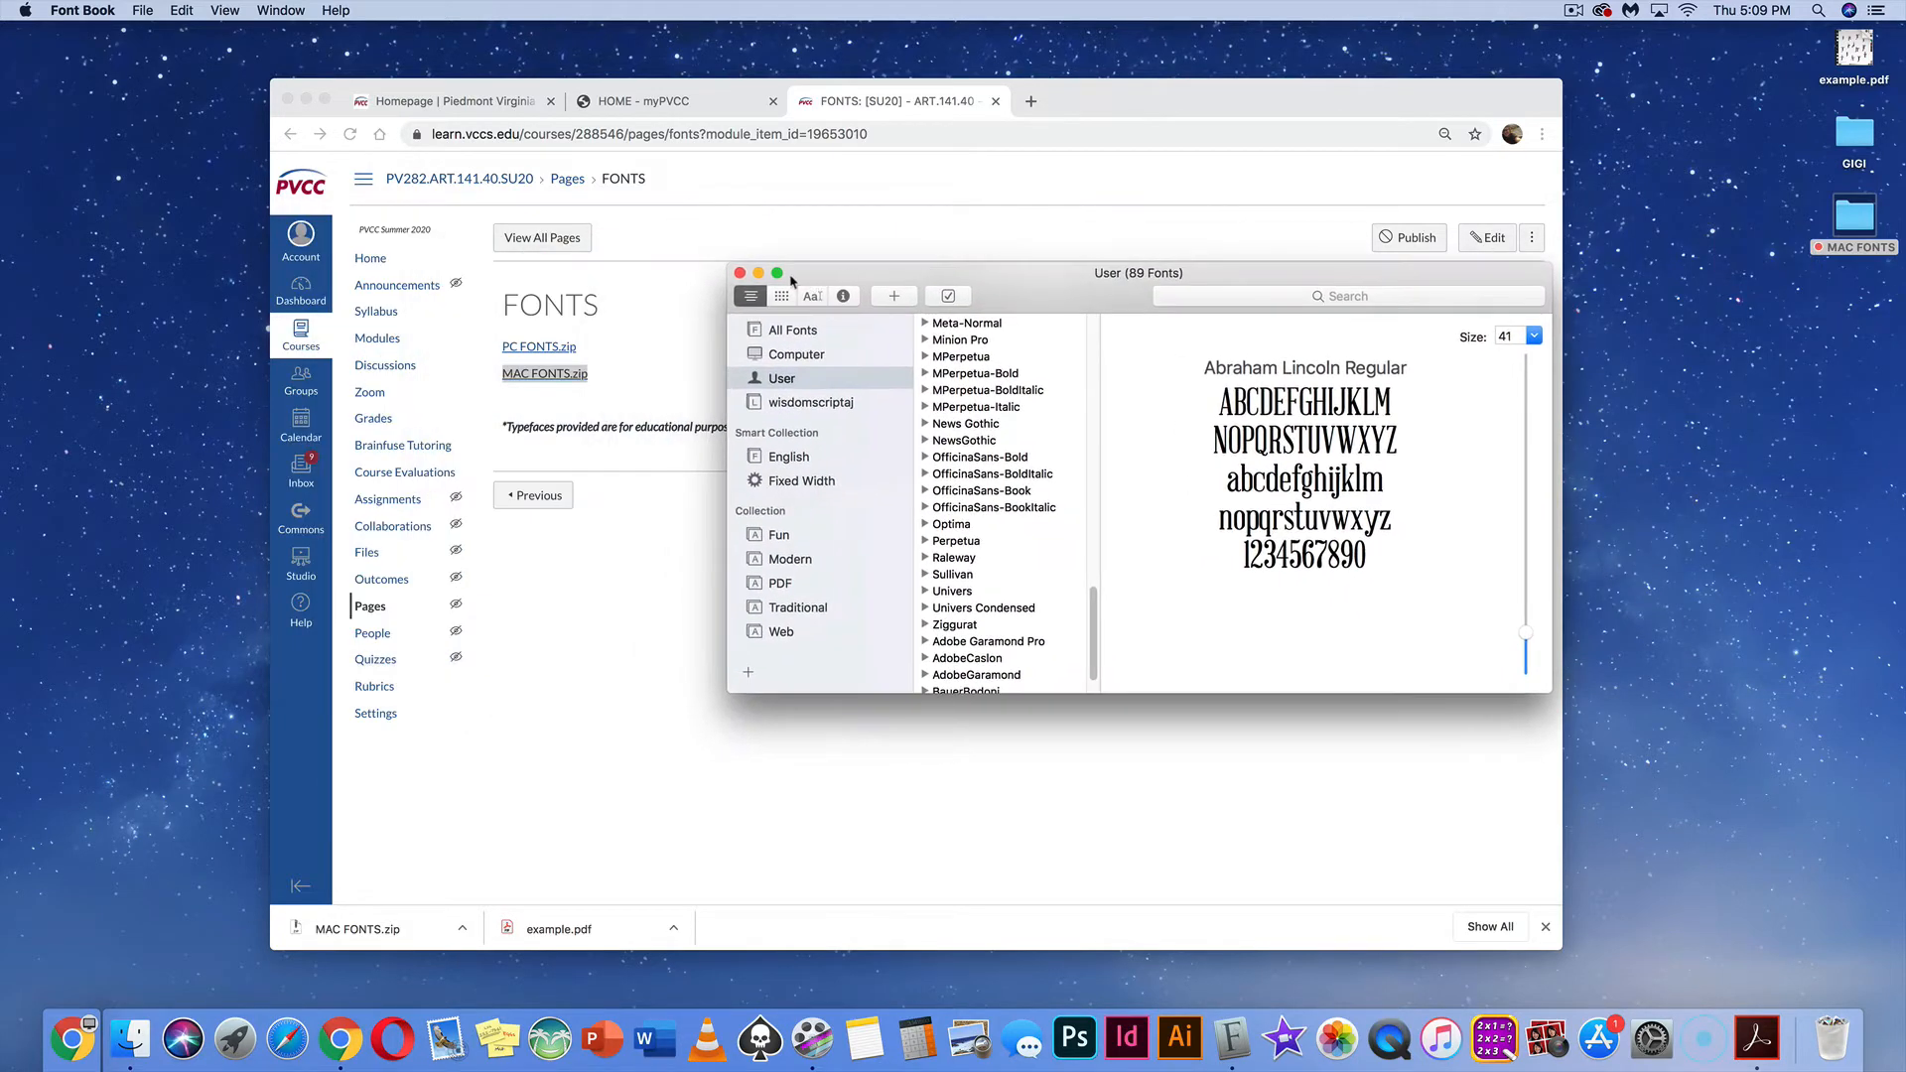
click(739, 273)
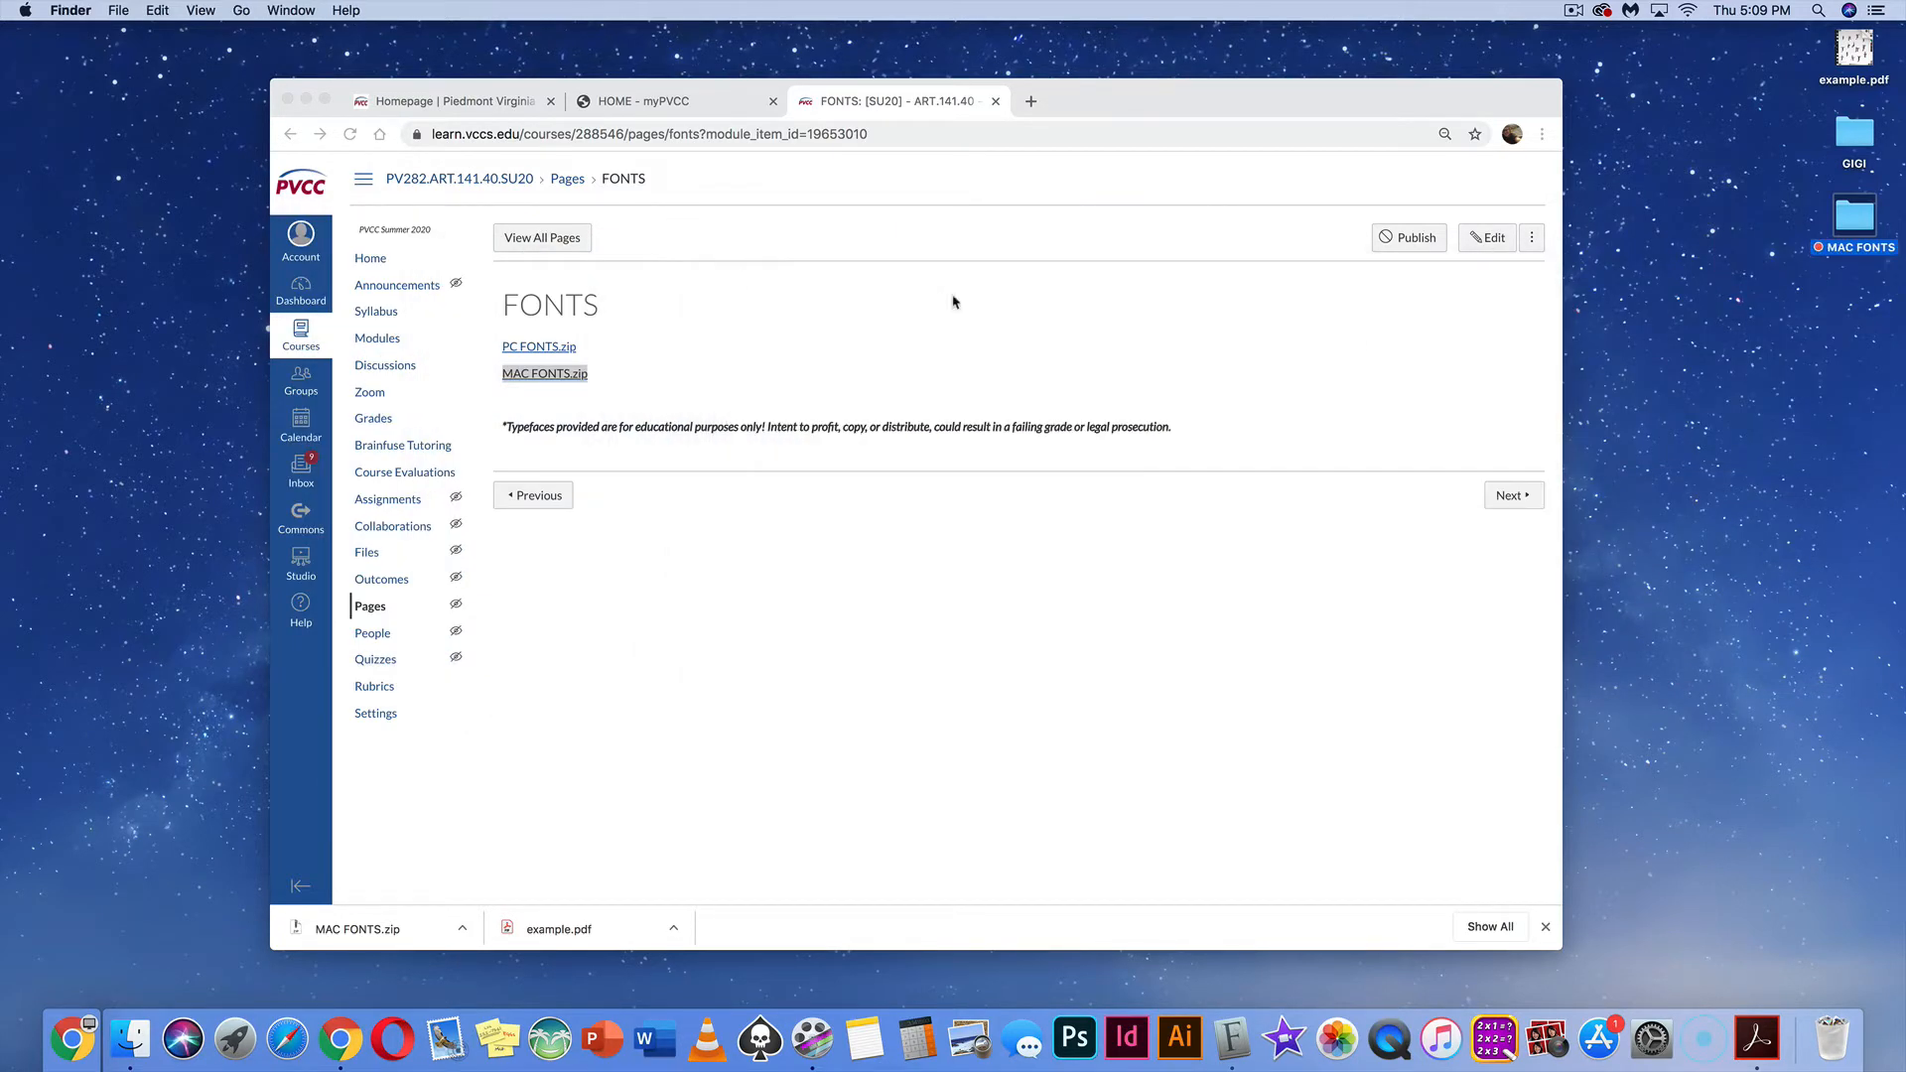
Reopen the MAC FONTS folder, expand AGaramond to inspect its font suitcase file and available actions, and close the folder
double_click(1838, 234)
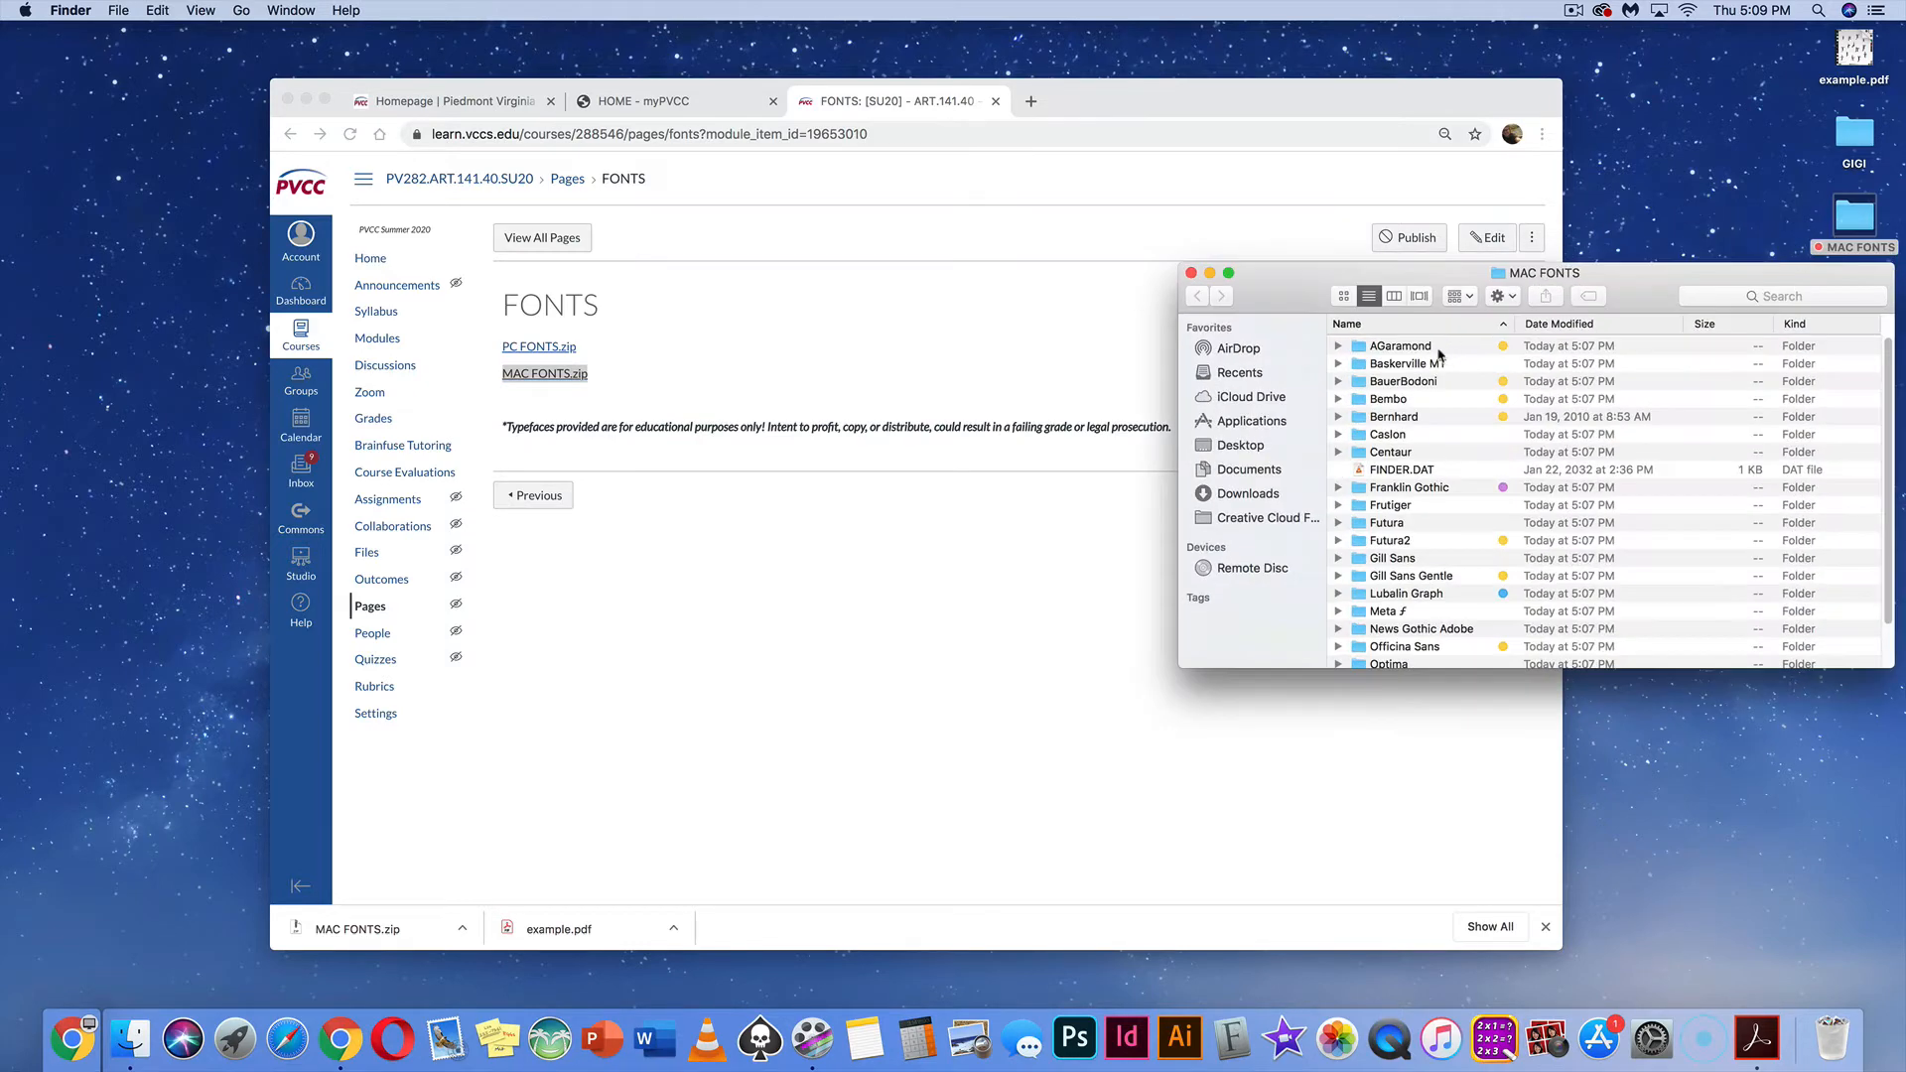
click(1339, 346)
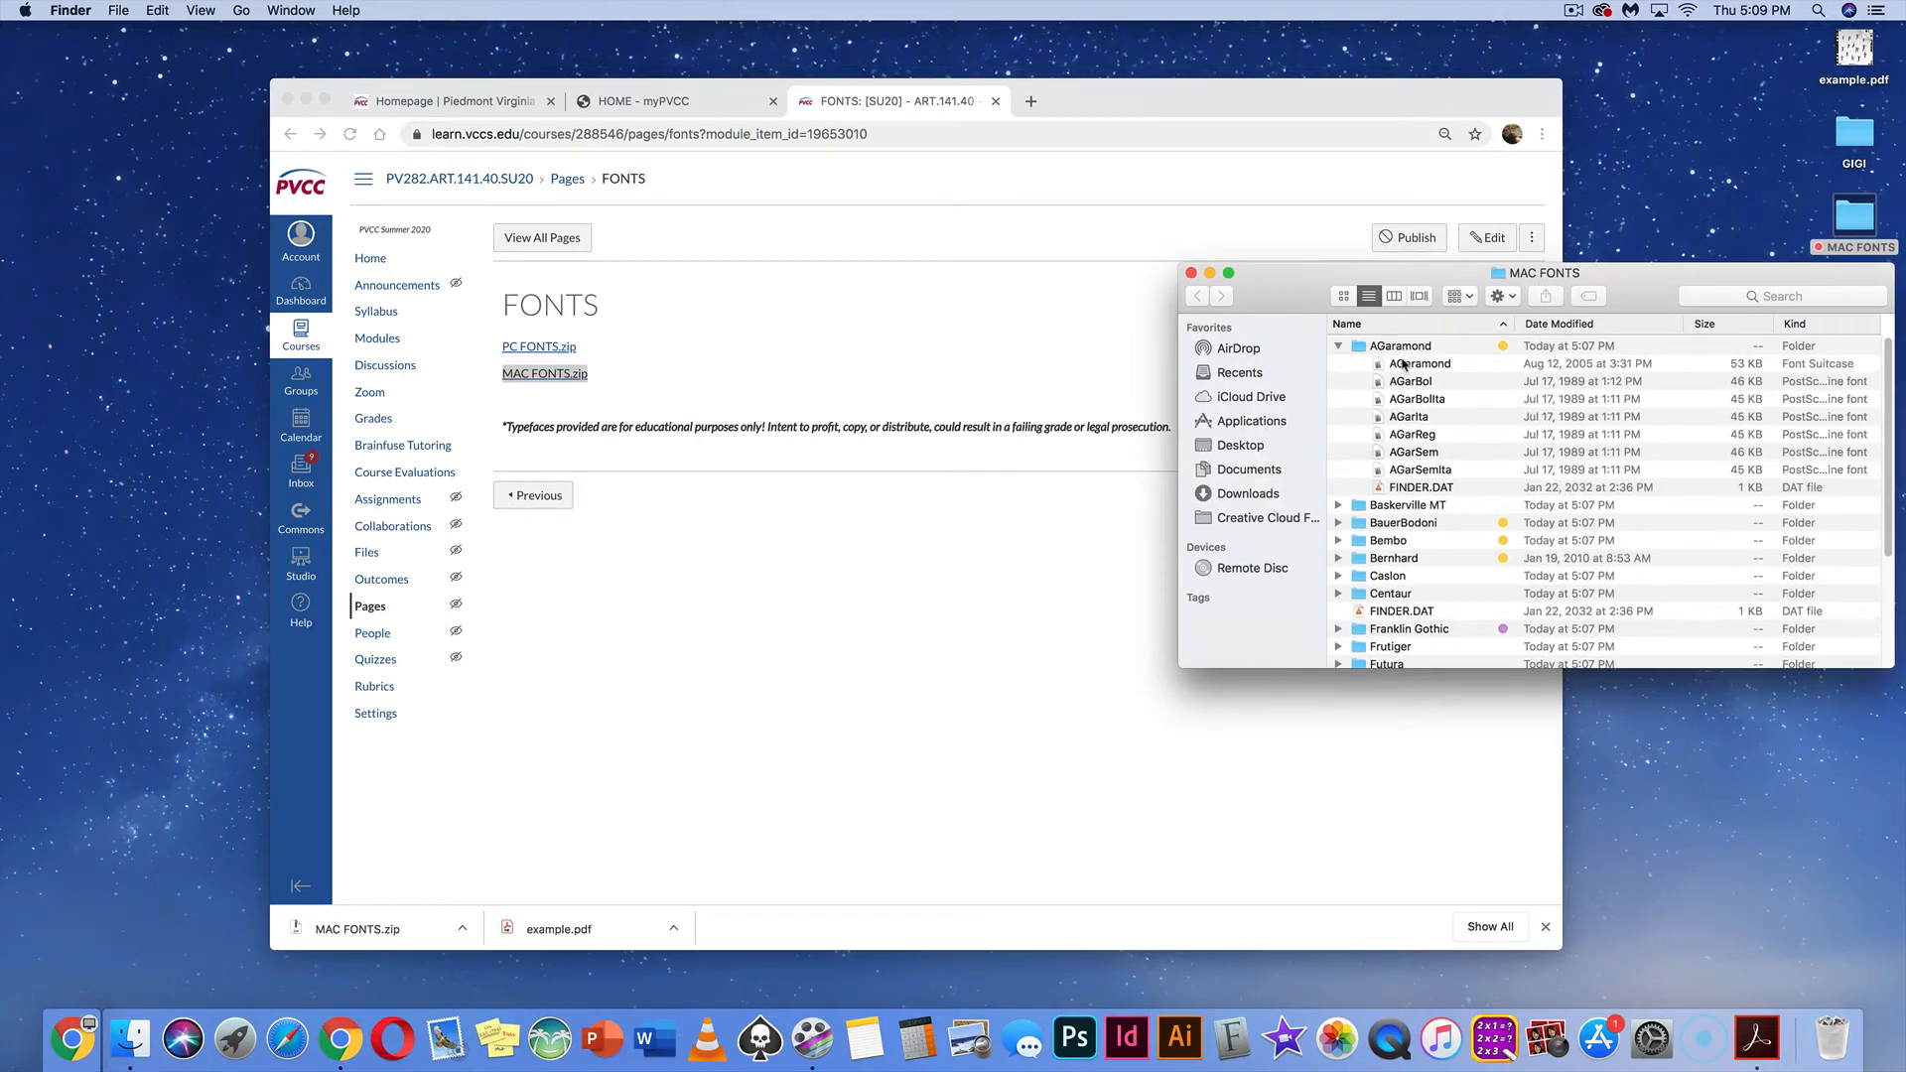
right_click(1402, 364)
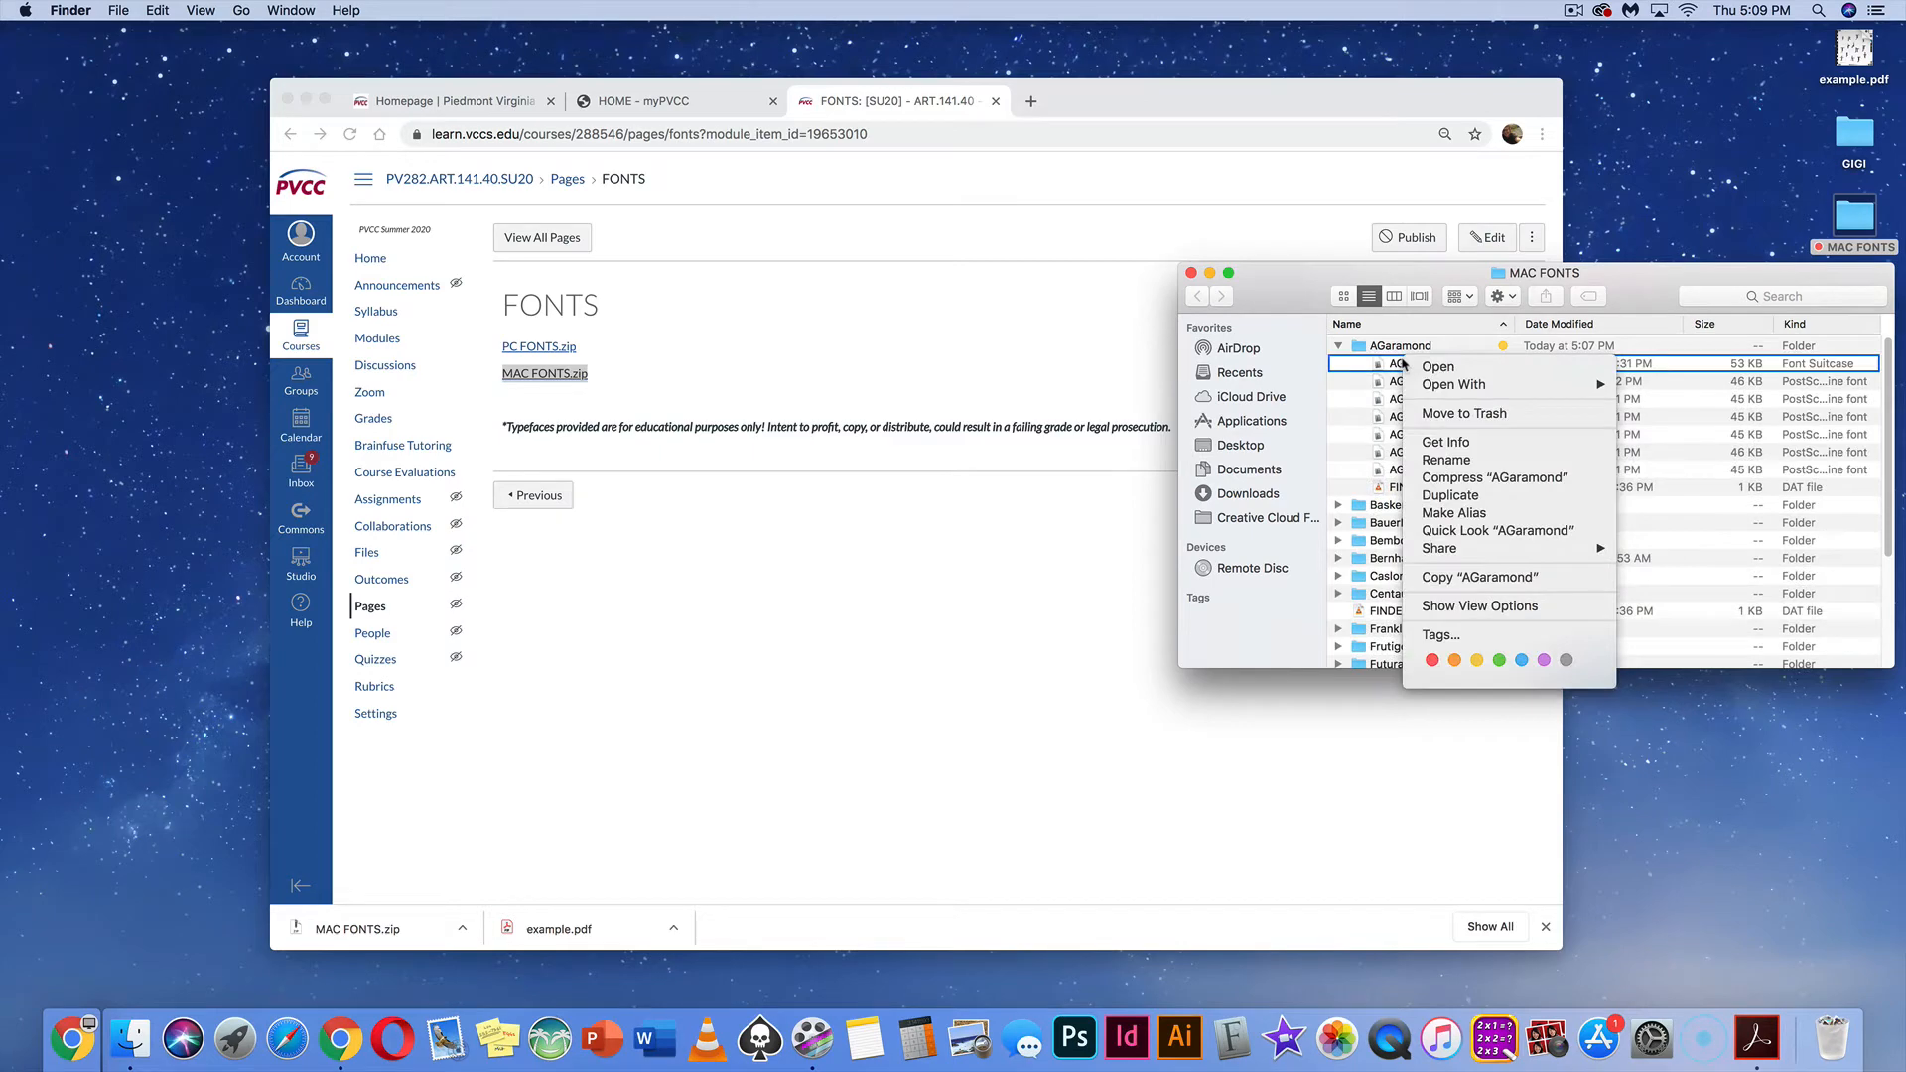
click(1192, 274)
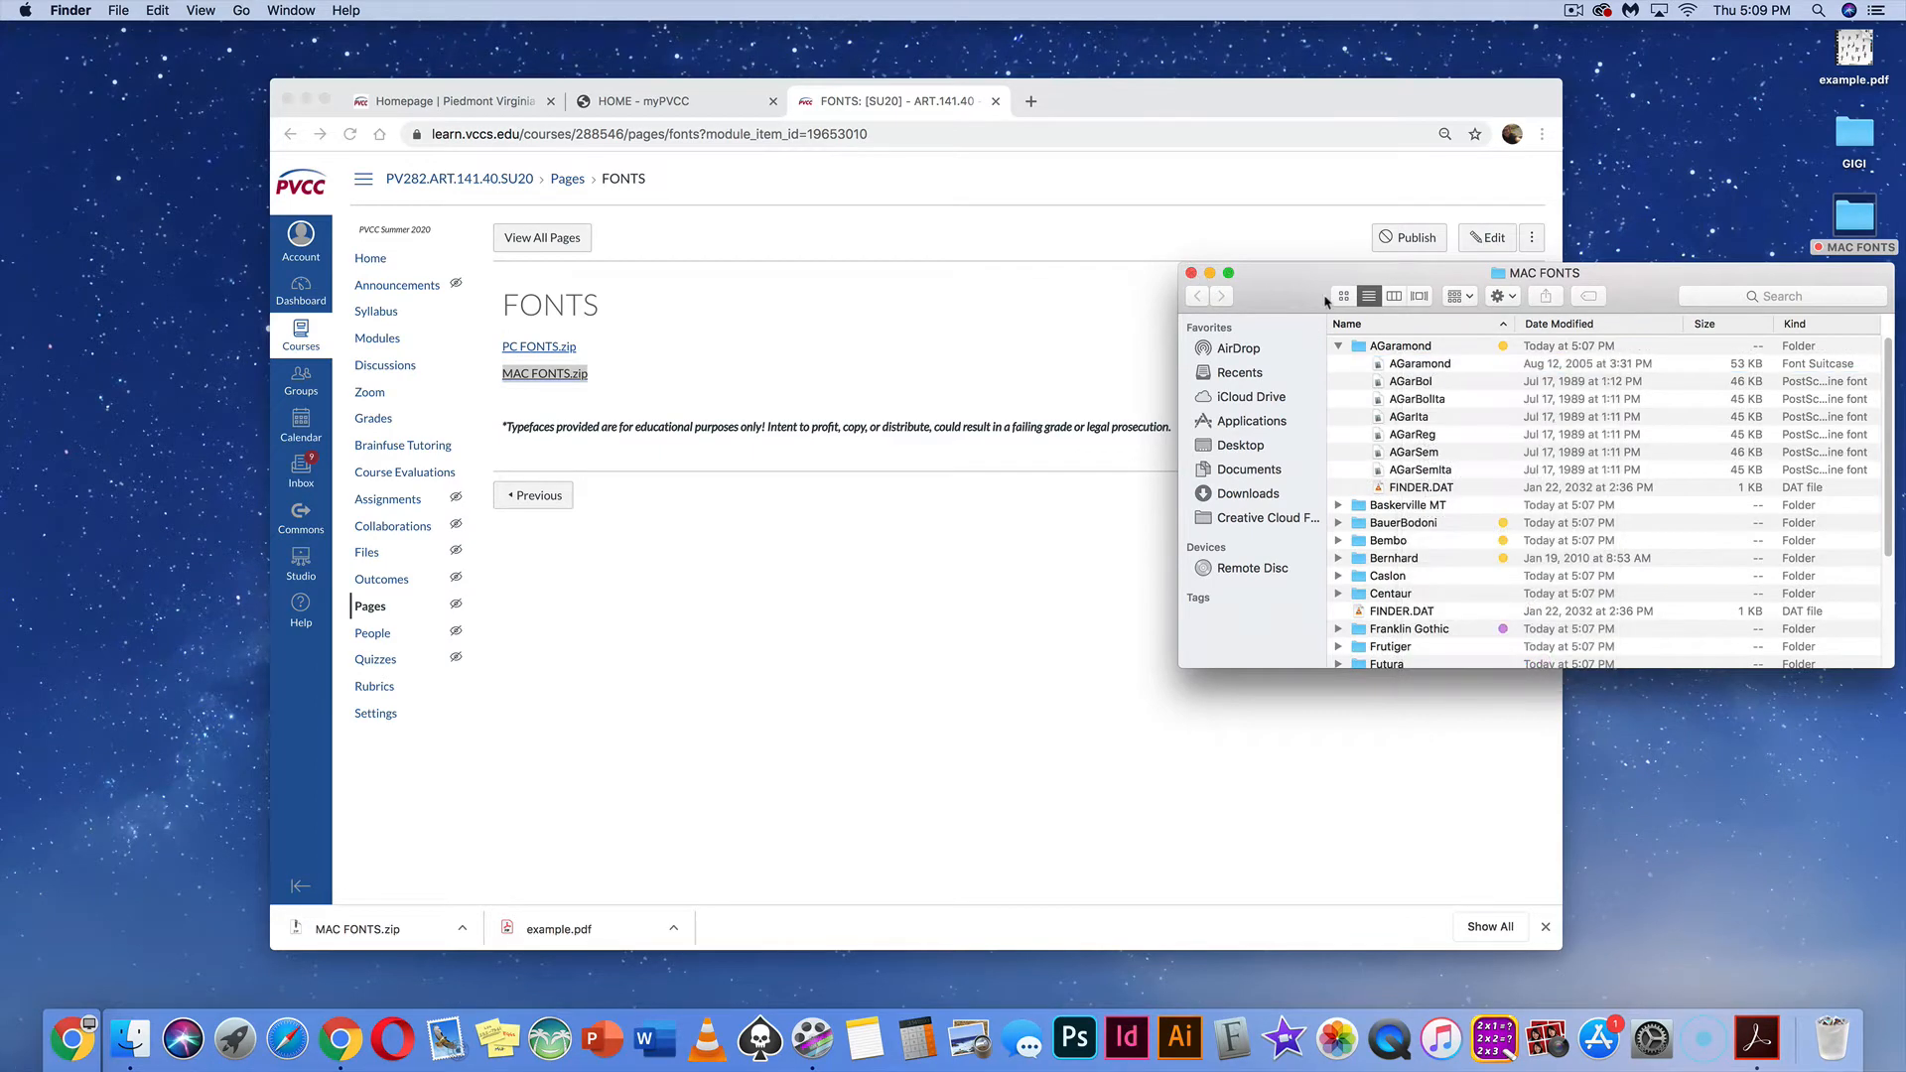
click(1191, 273)
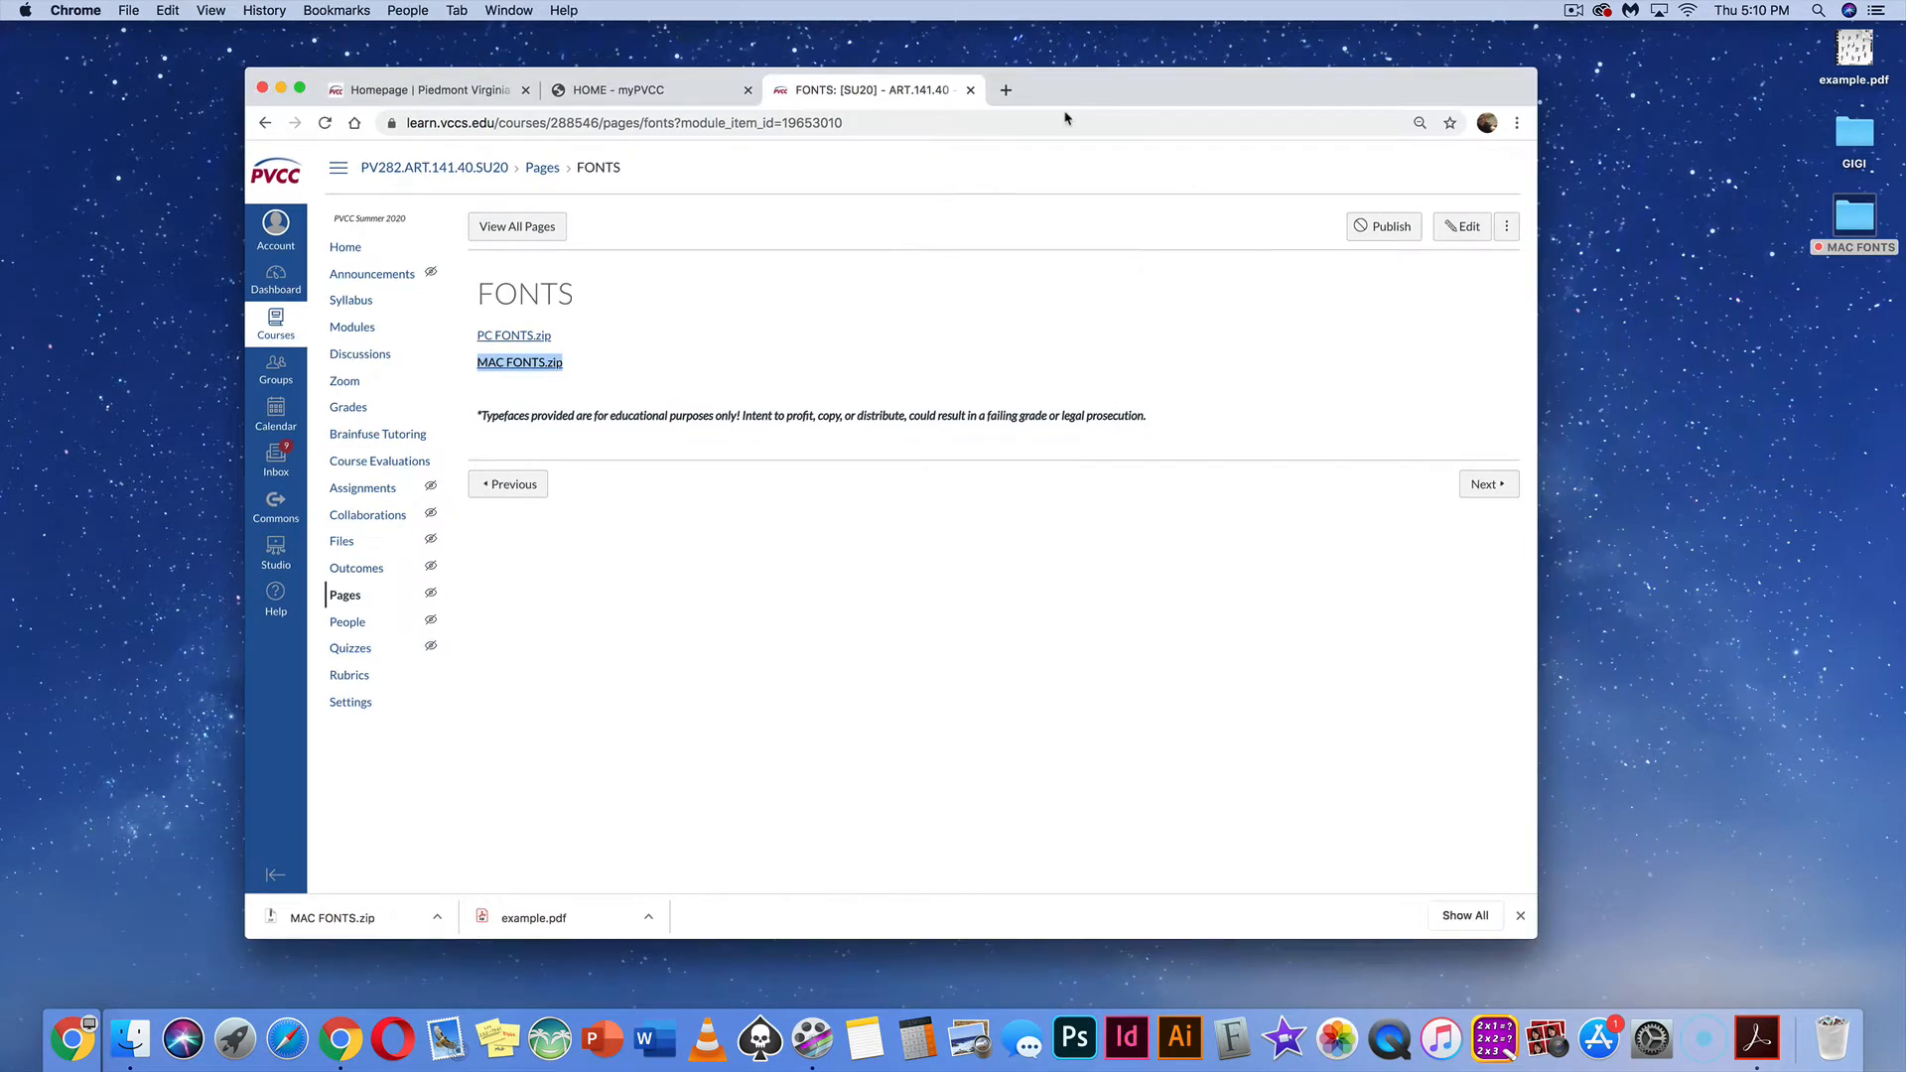
Minimize the browser window, launch Adobe Illustrator with its preferences reset, and reposition its window so it fits on the desktop
click(282, 88)
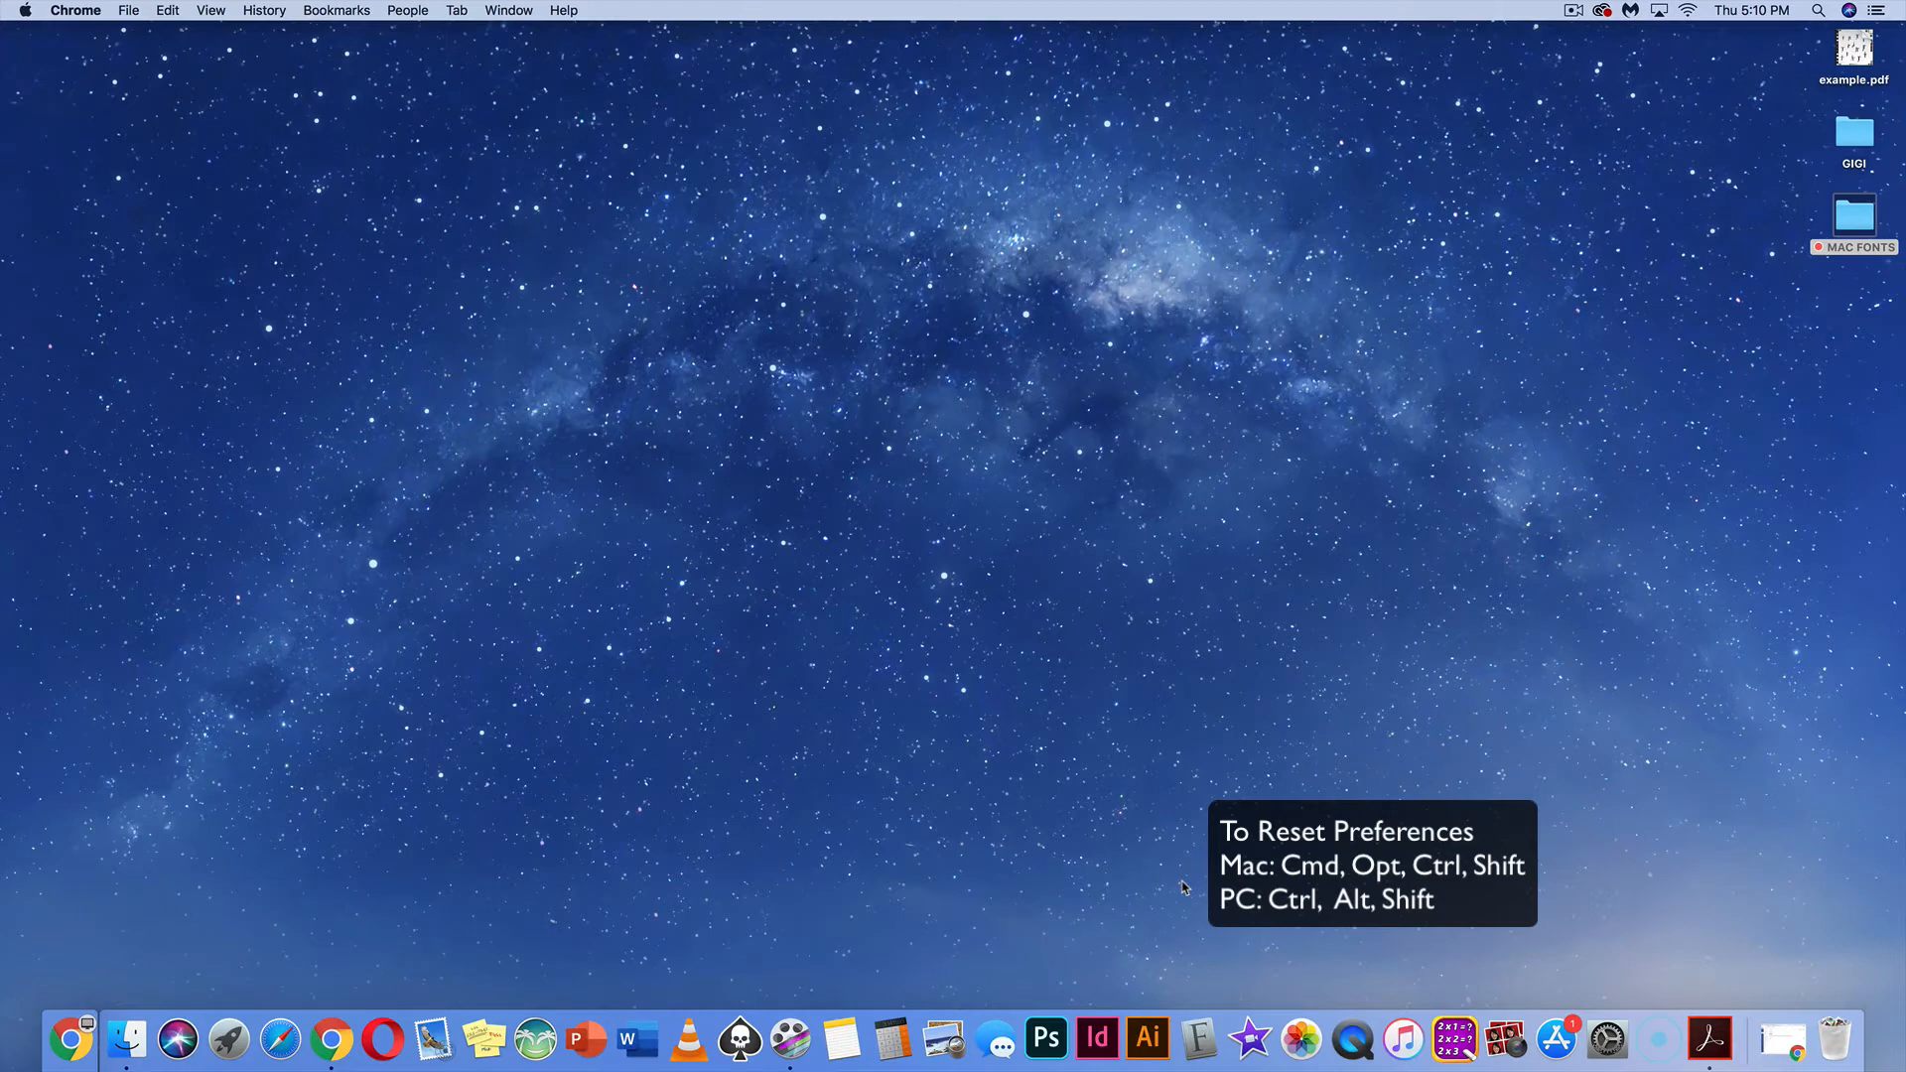
right_click(1148, 1042)
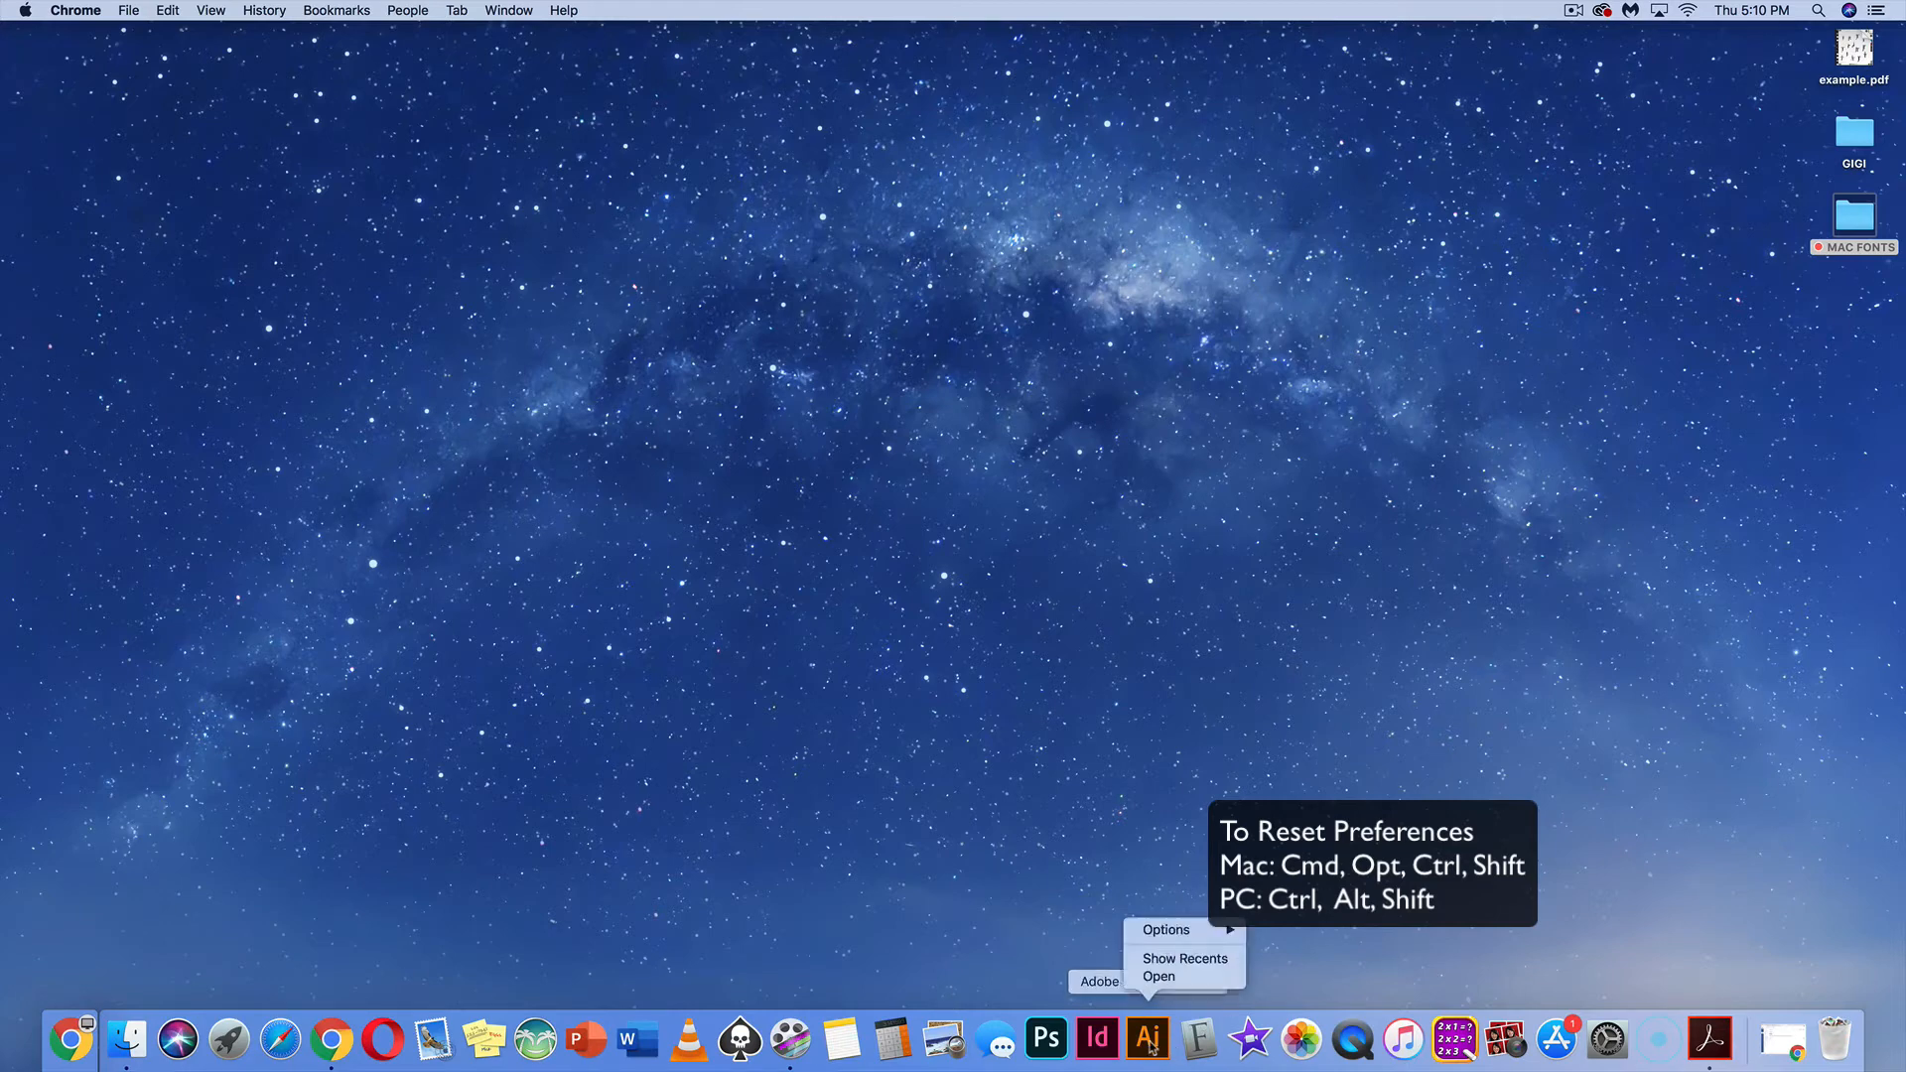
click(1157, 978)
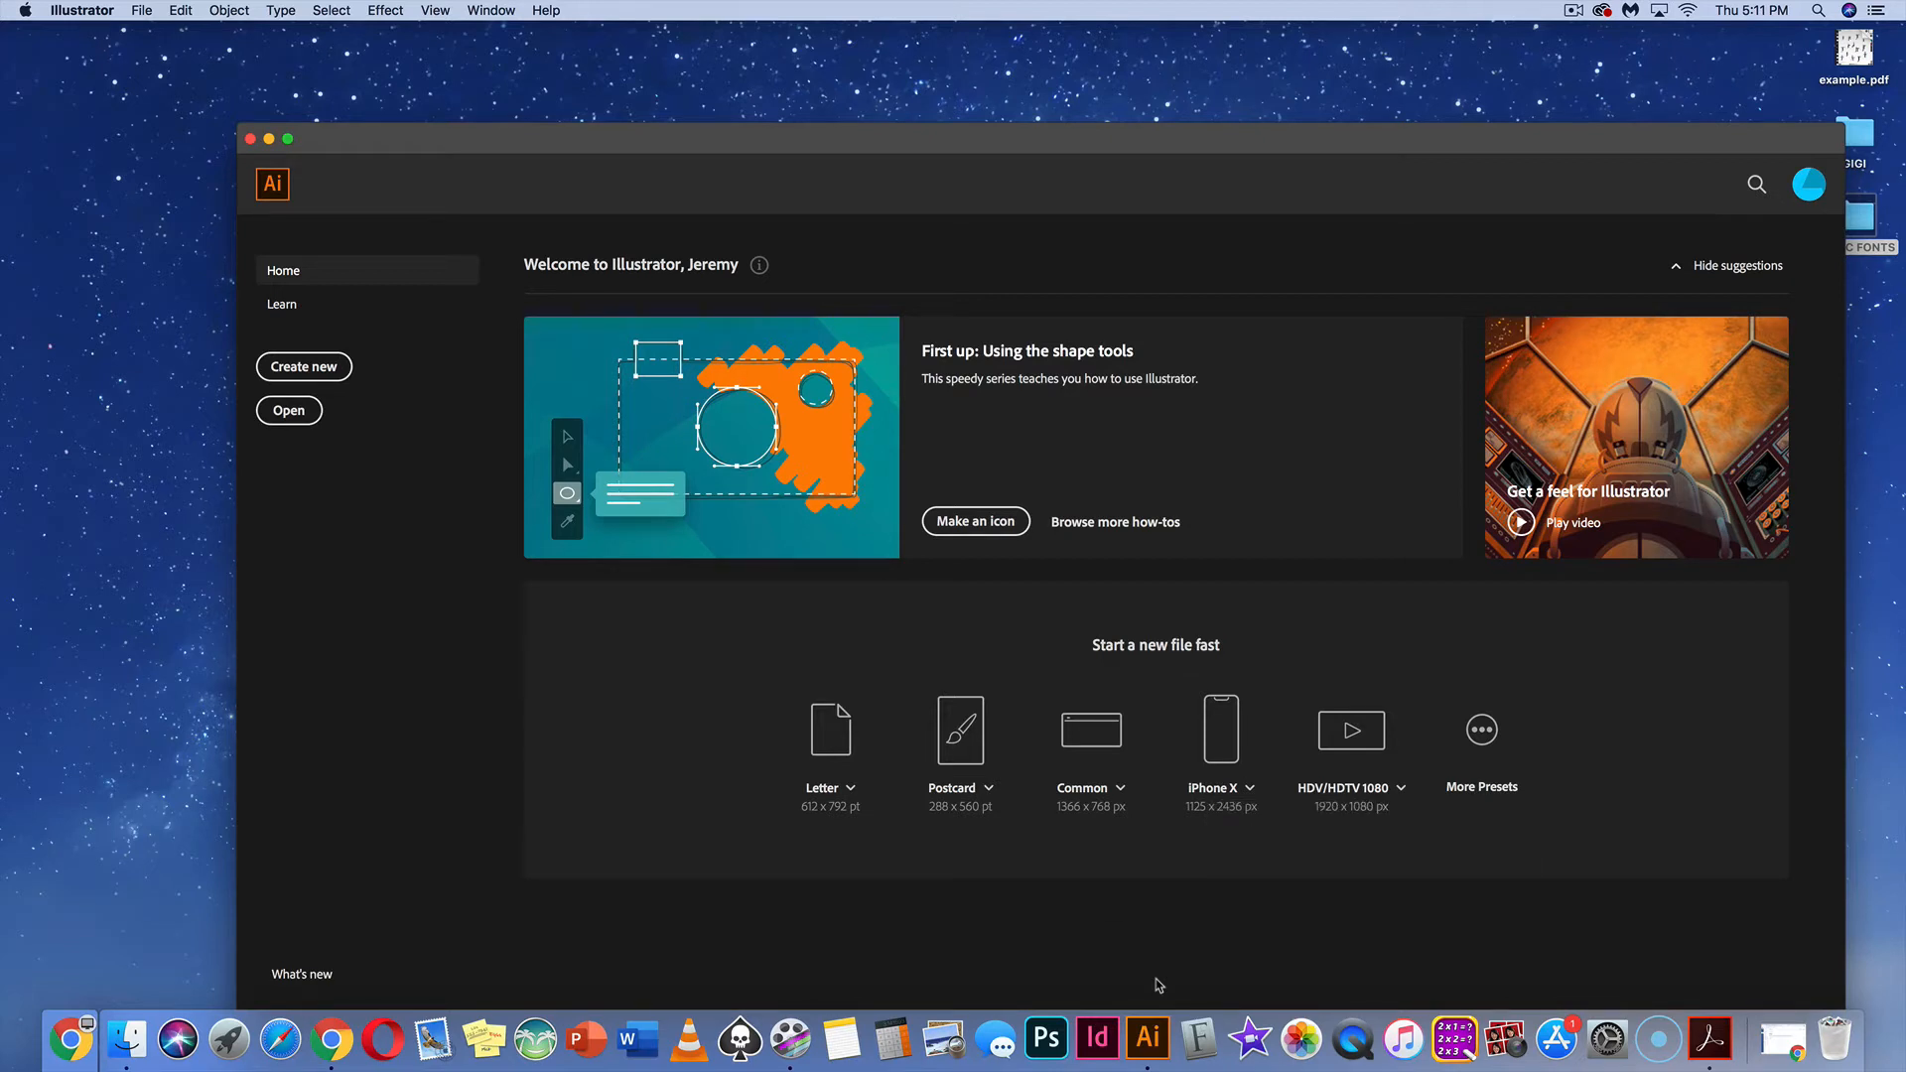
drag(948, 147, 849, 48)
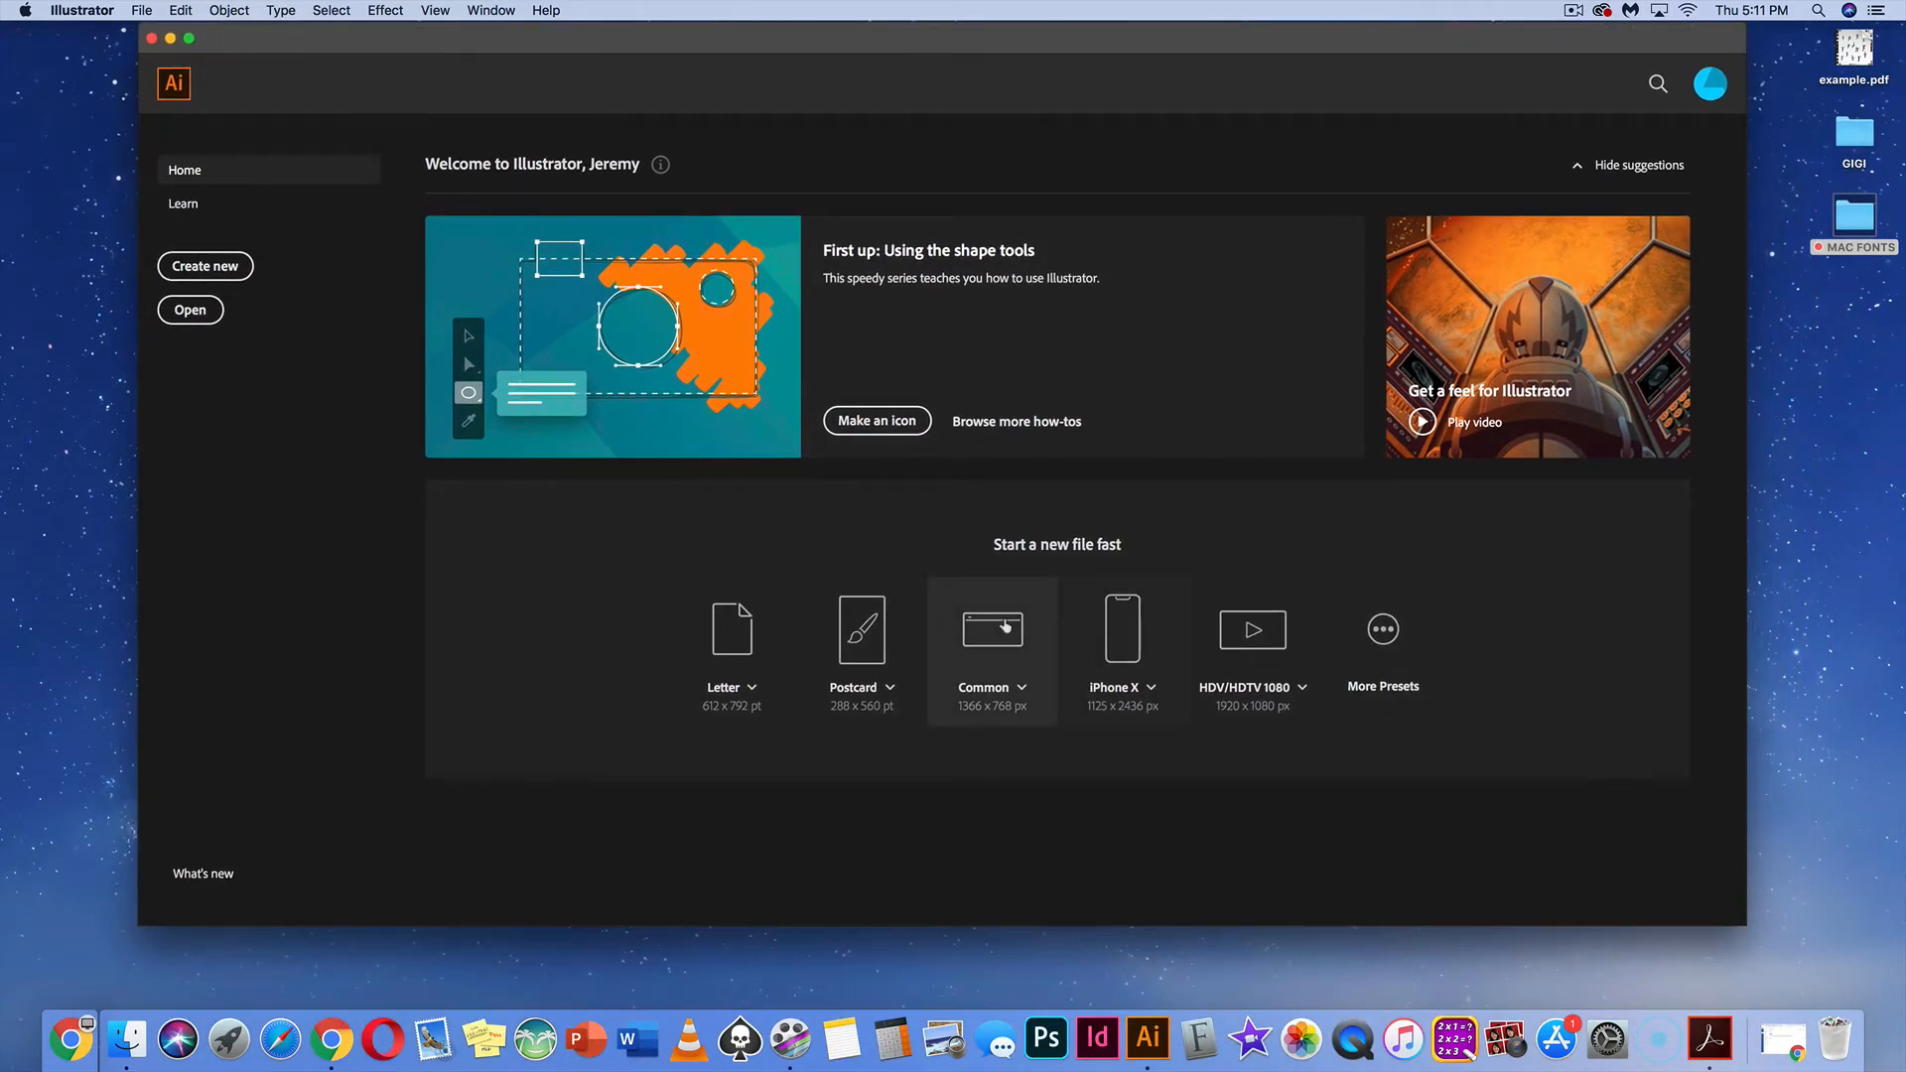
drag(680, 36, 674, 56)
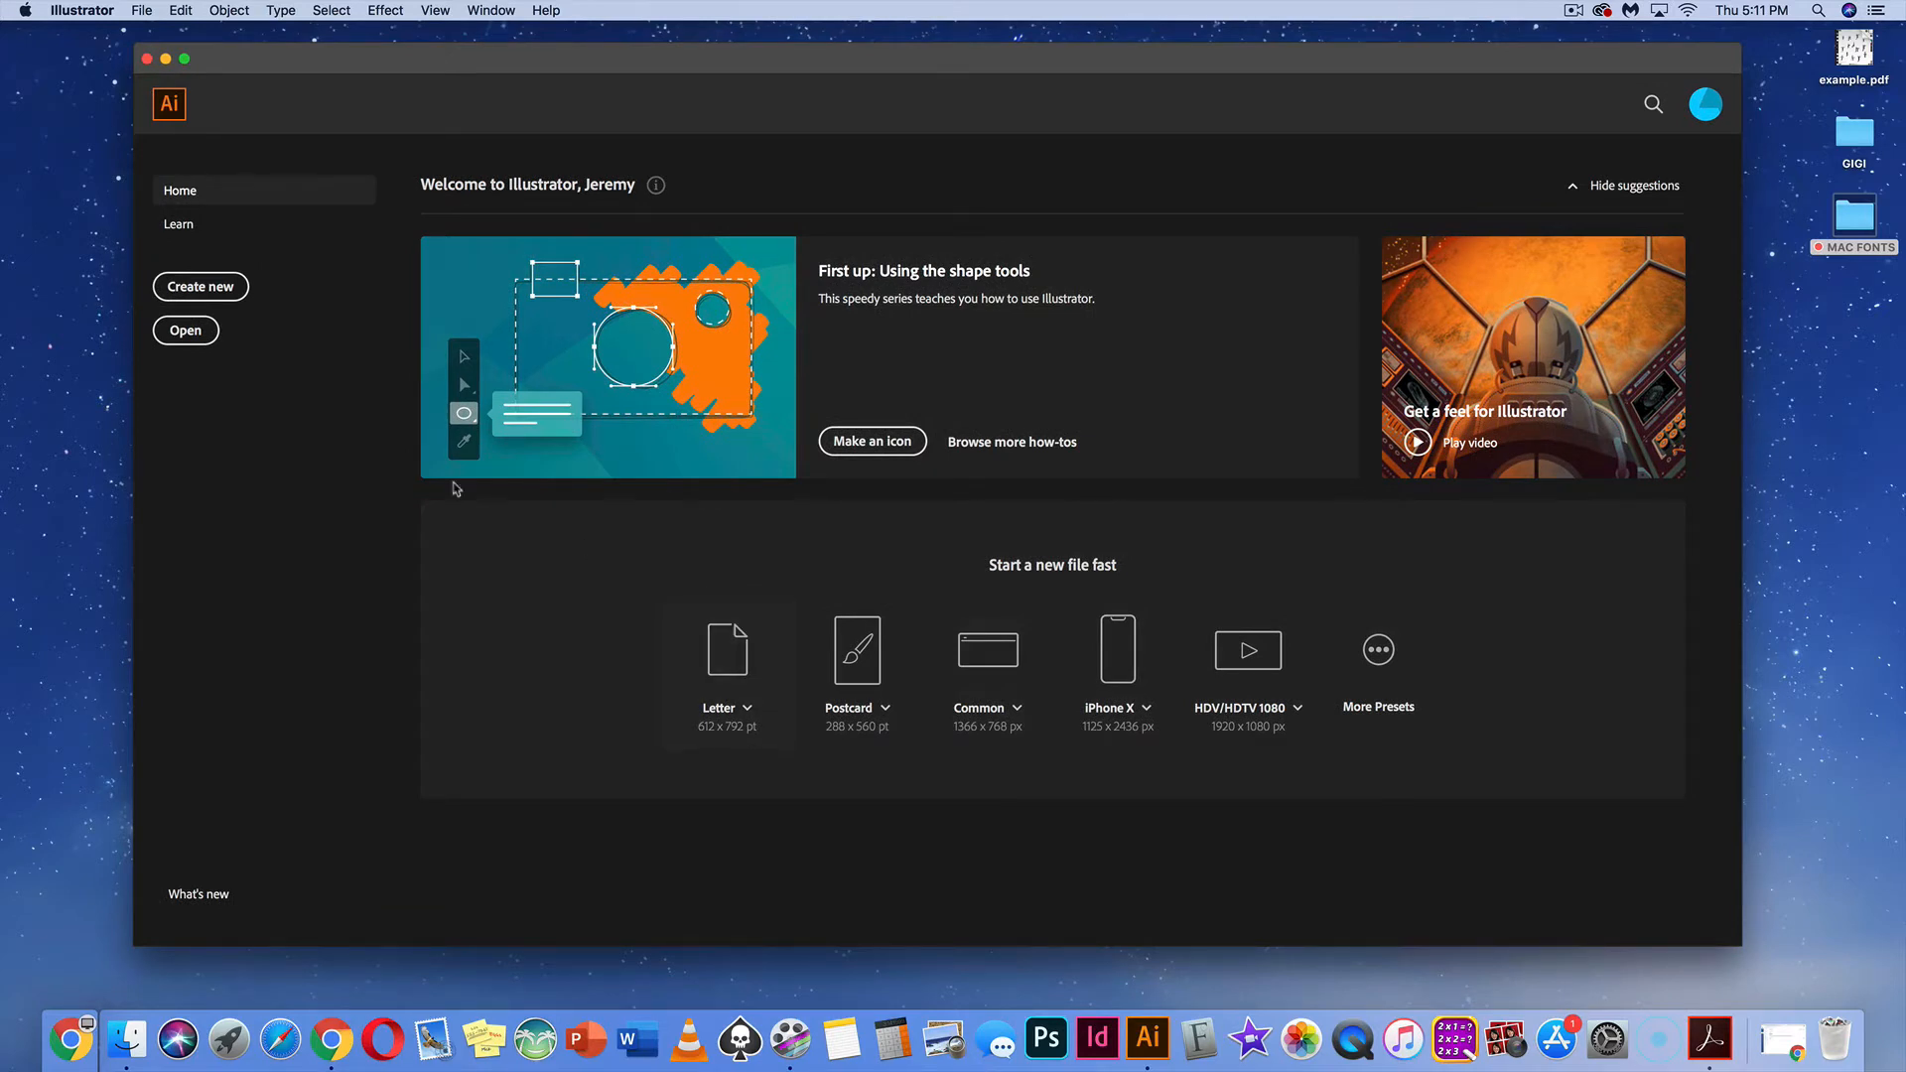
Create a new Print document in inches, 6 in wide by 6 in high with 3 artboards, and dismiss the welcome tour
click(202, 287)
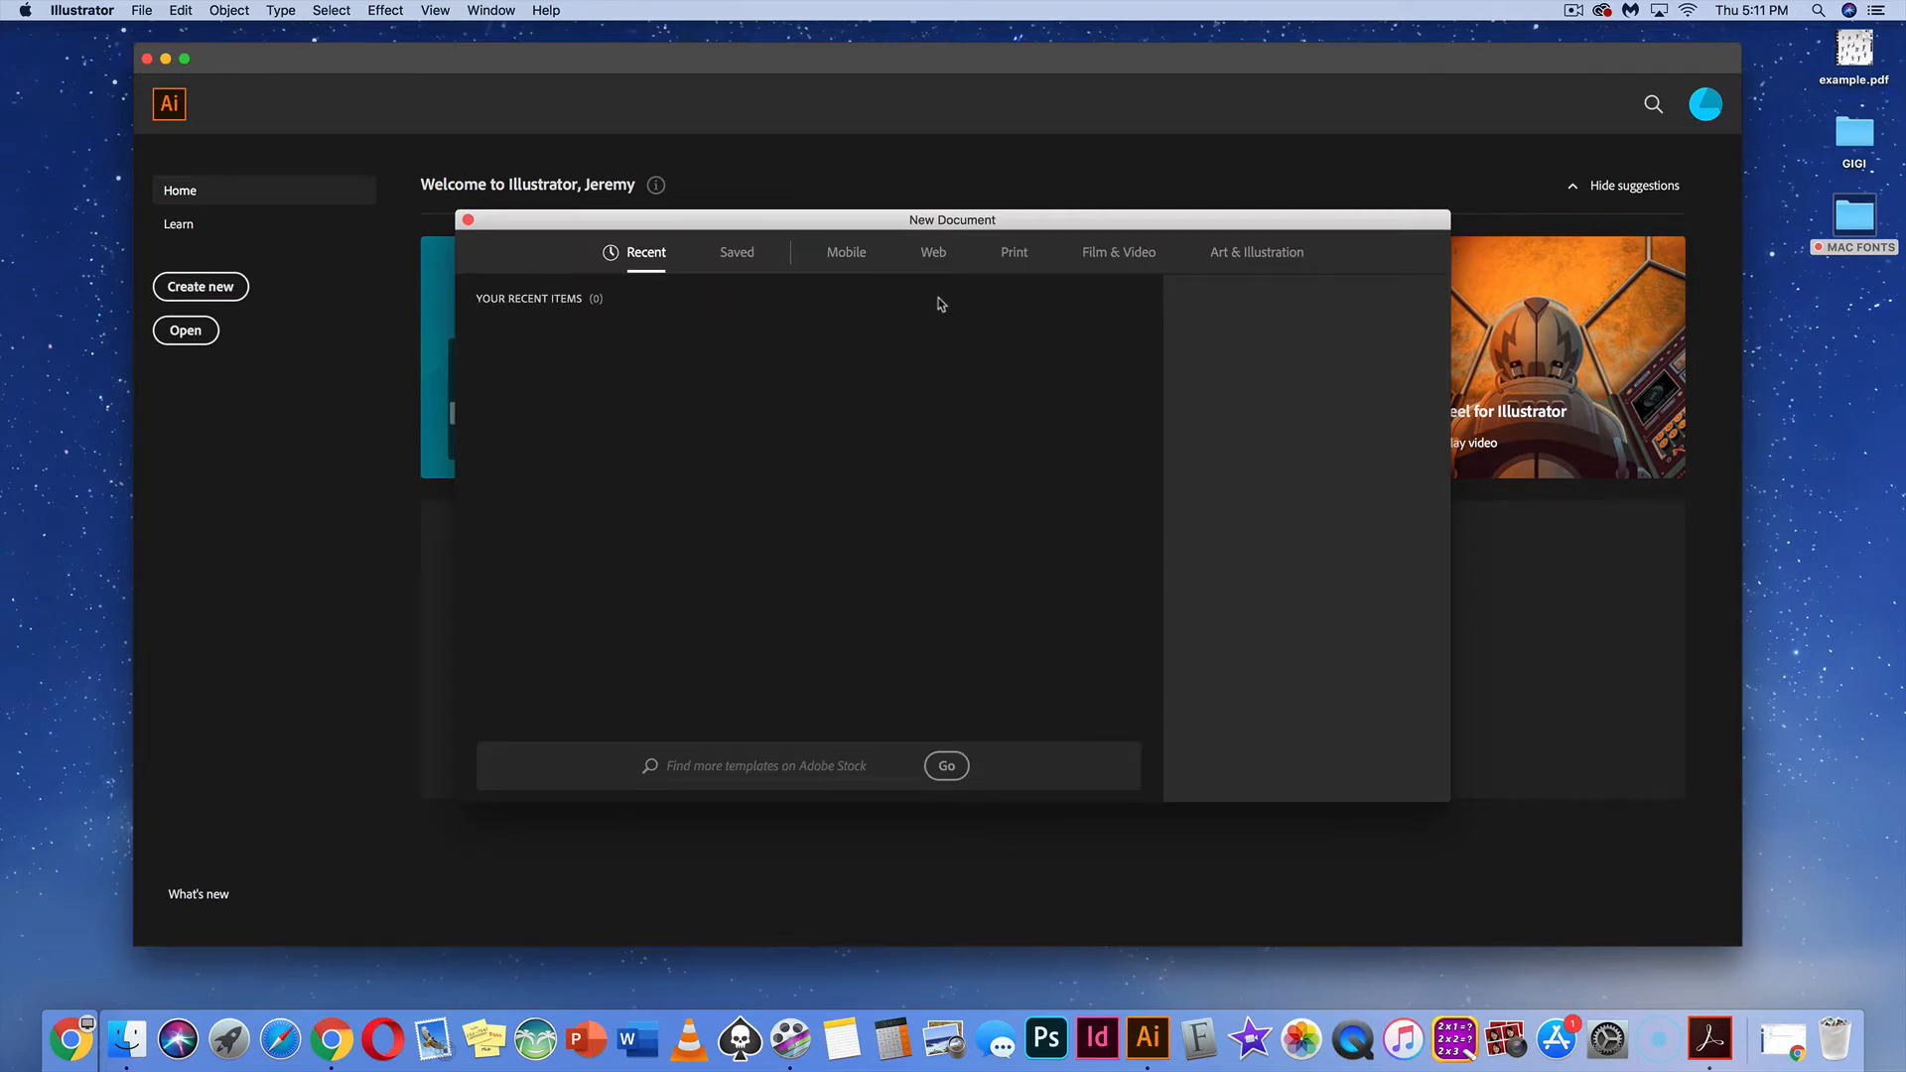
click(1010, 260)
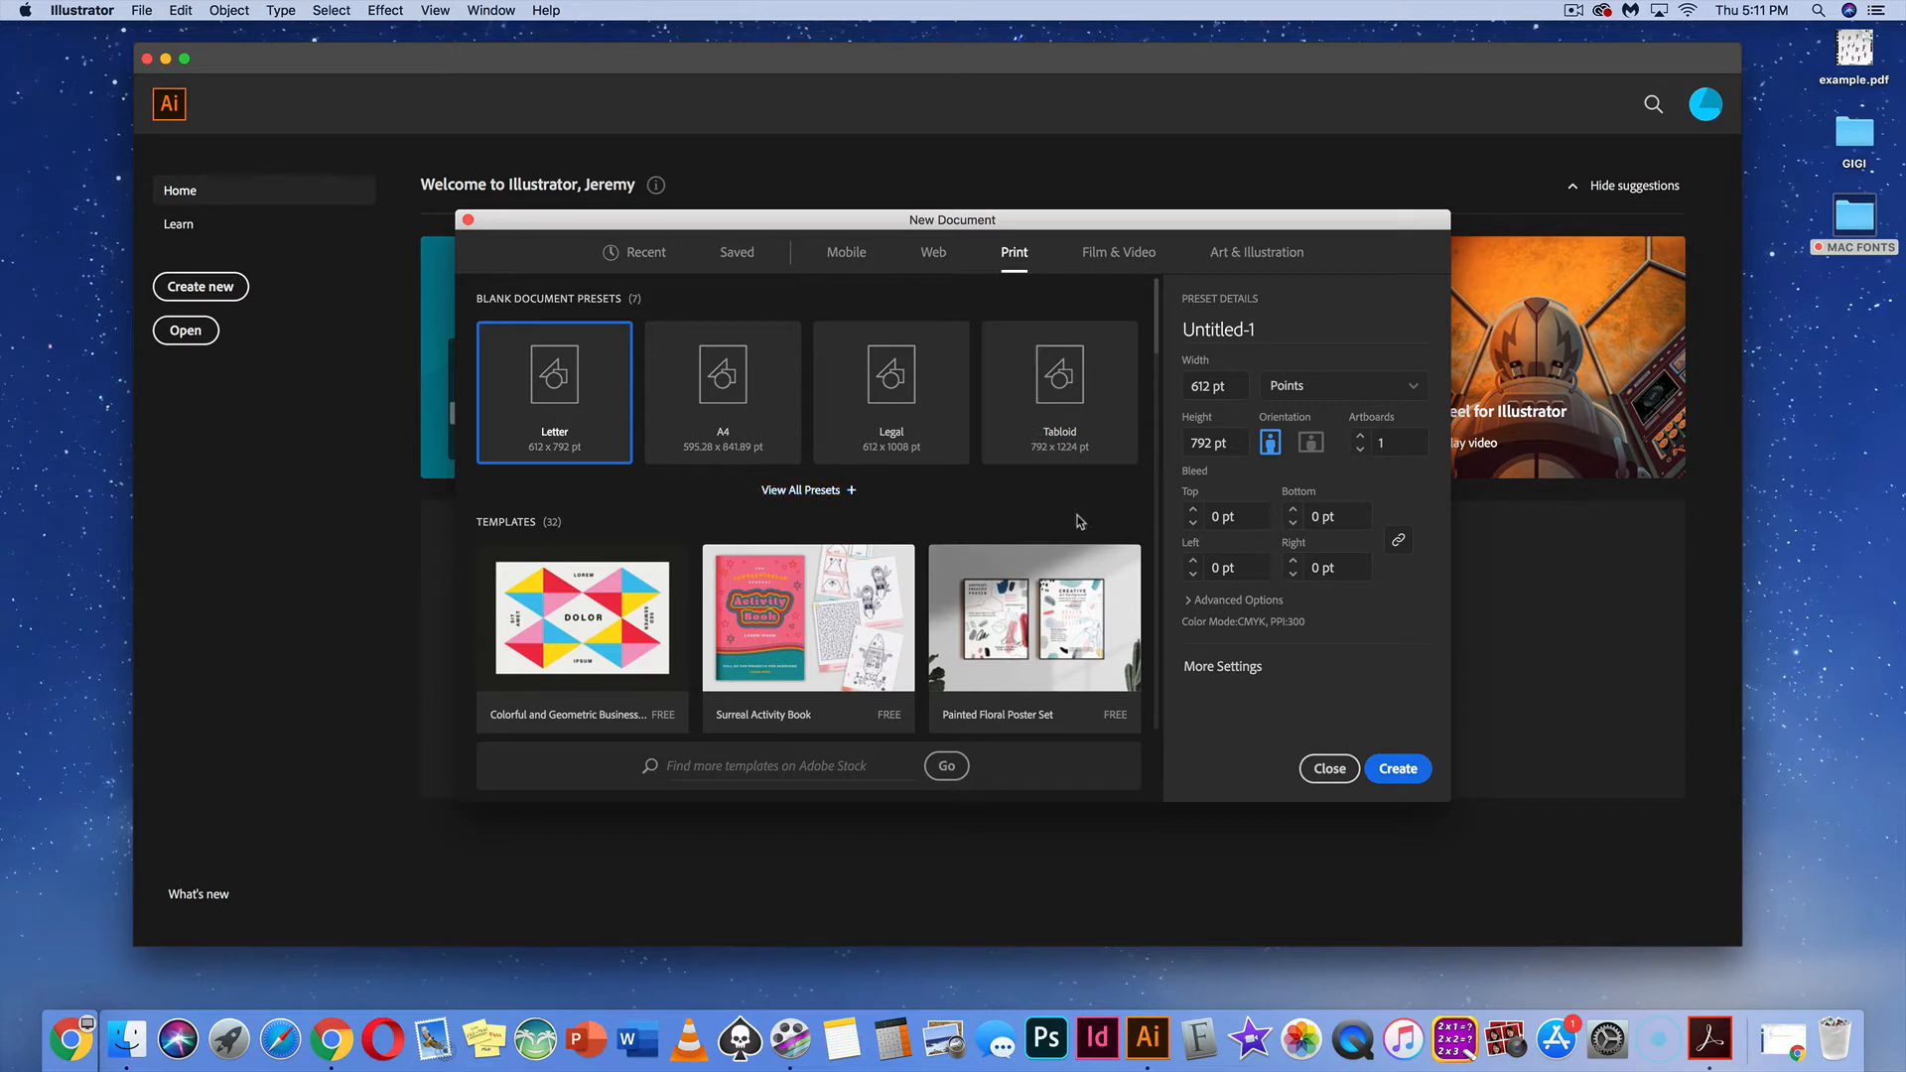
click(1418, 388)
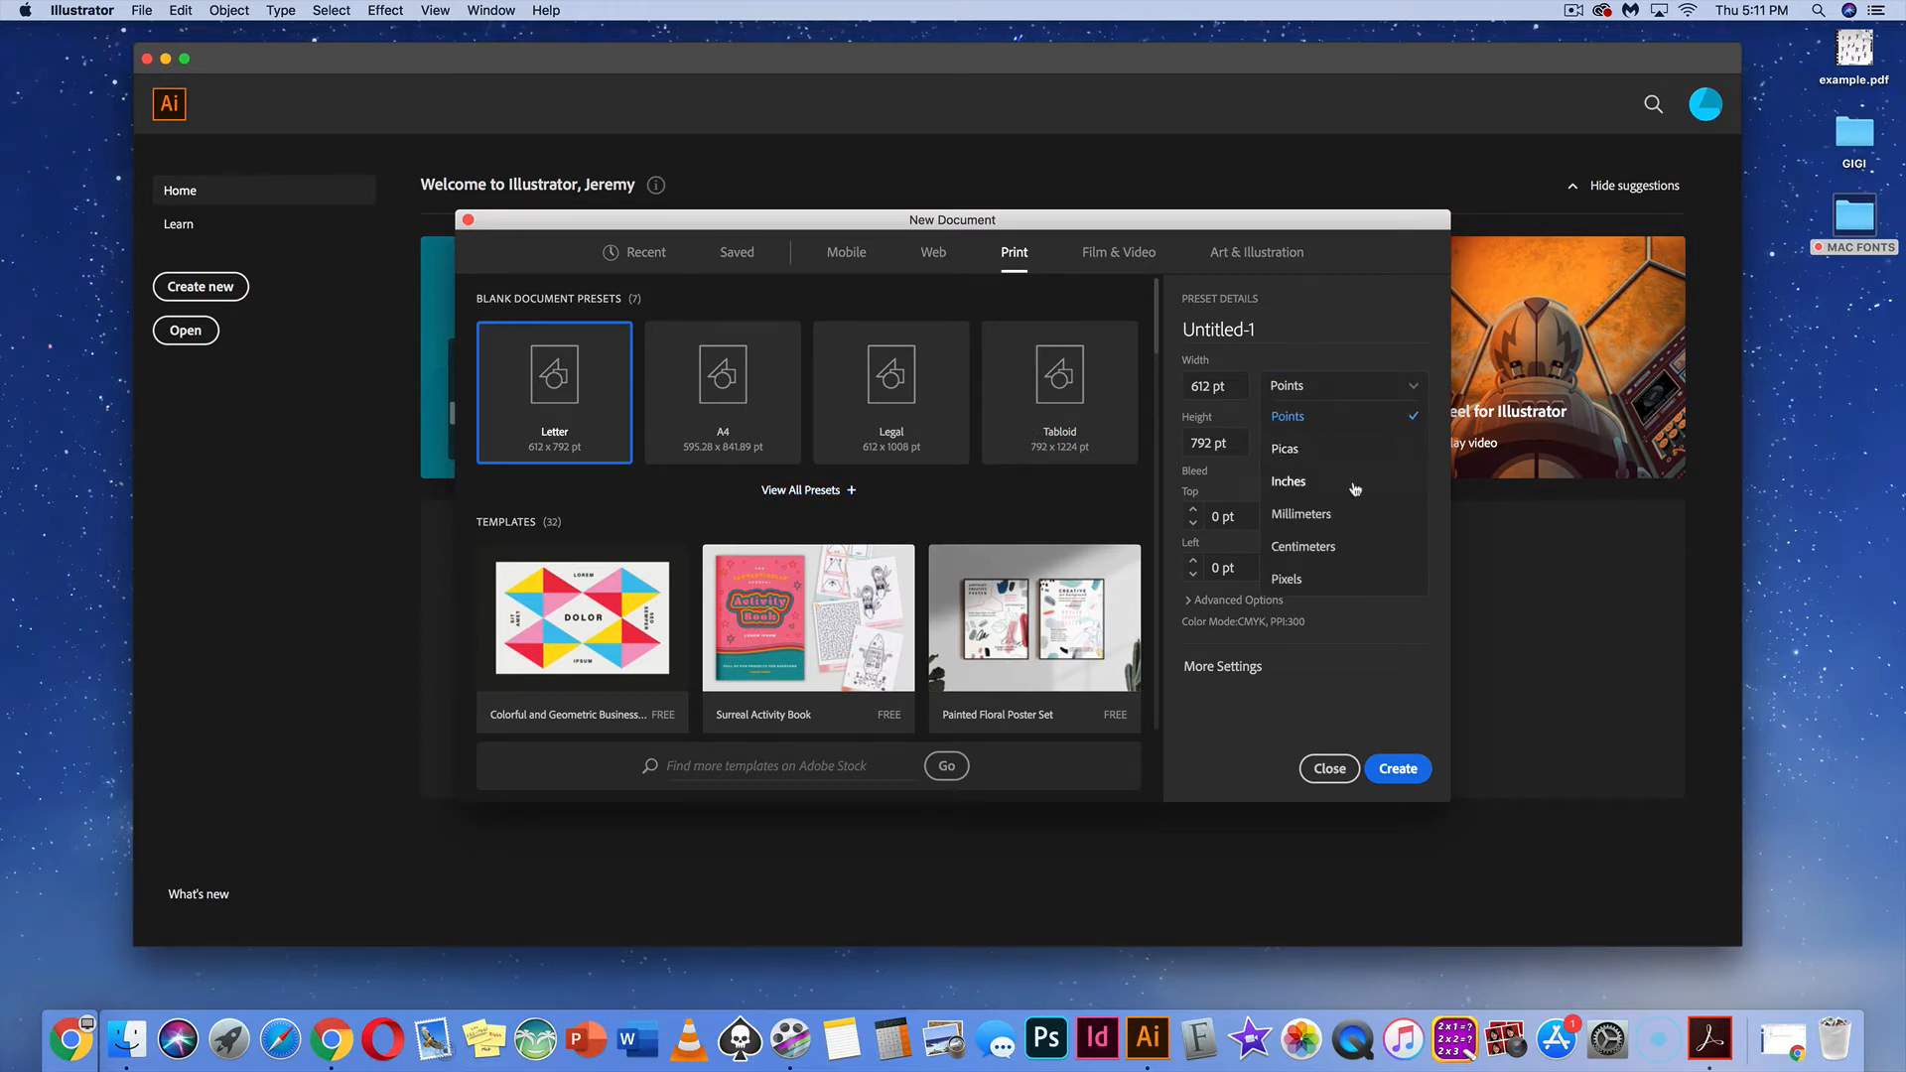
click(1355, 482)
click(1206, 387)
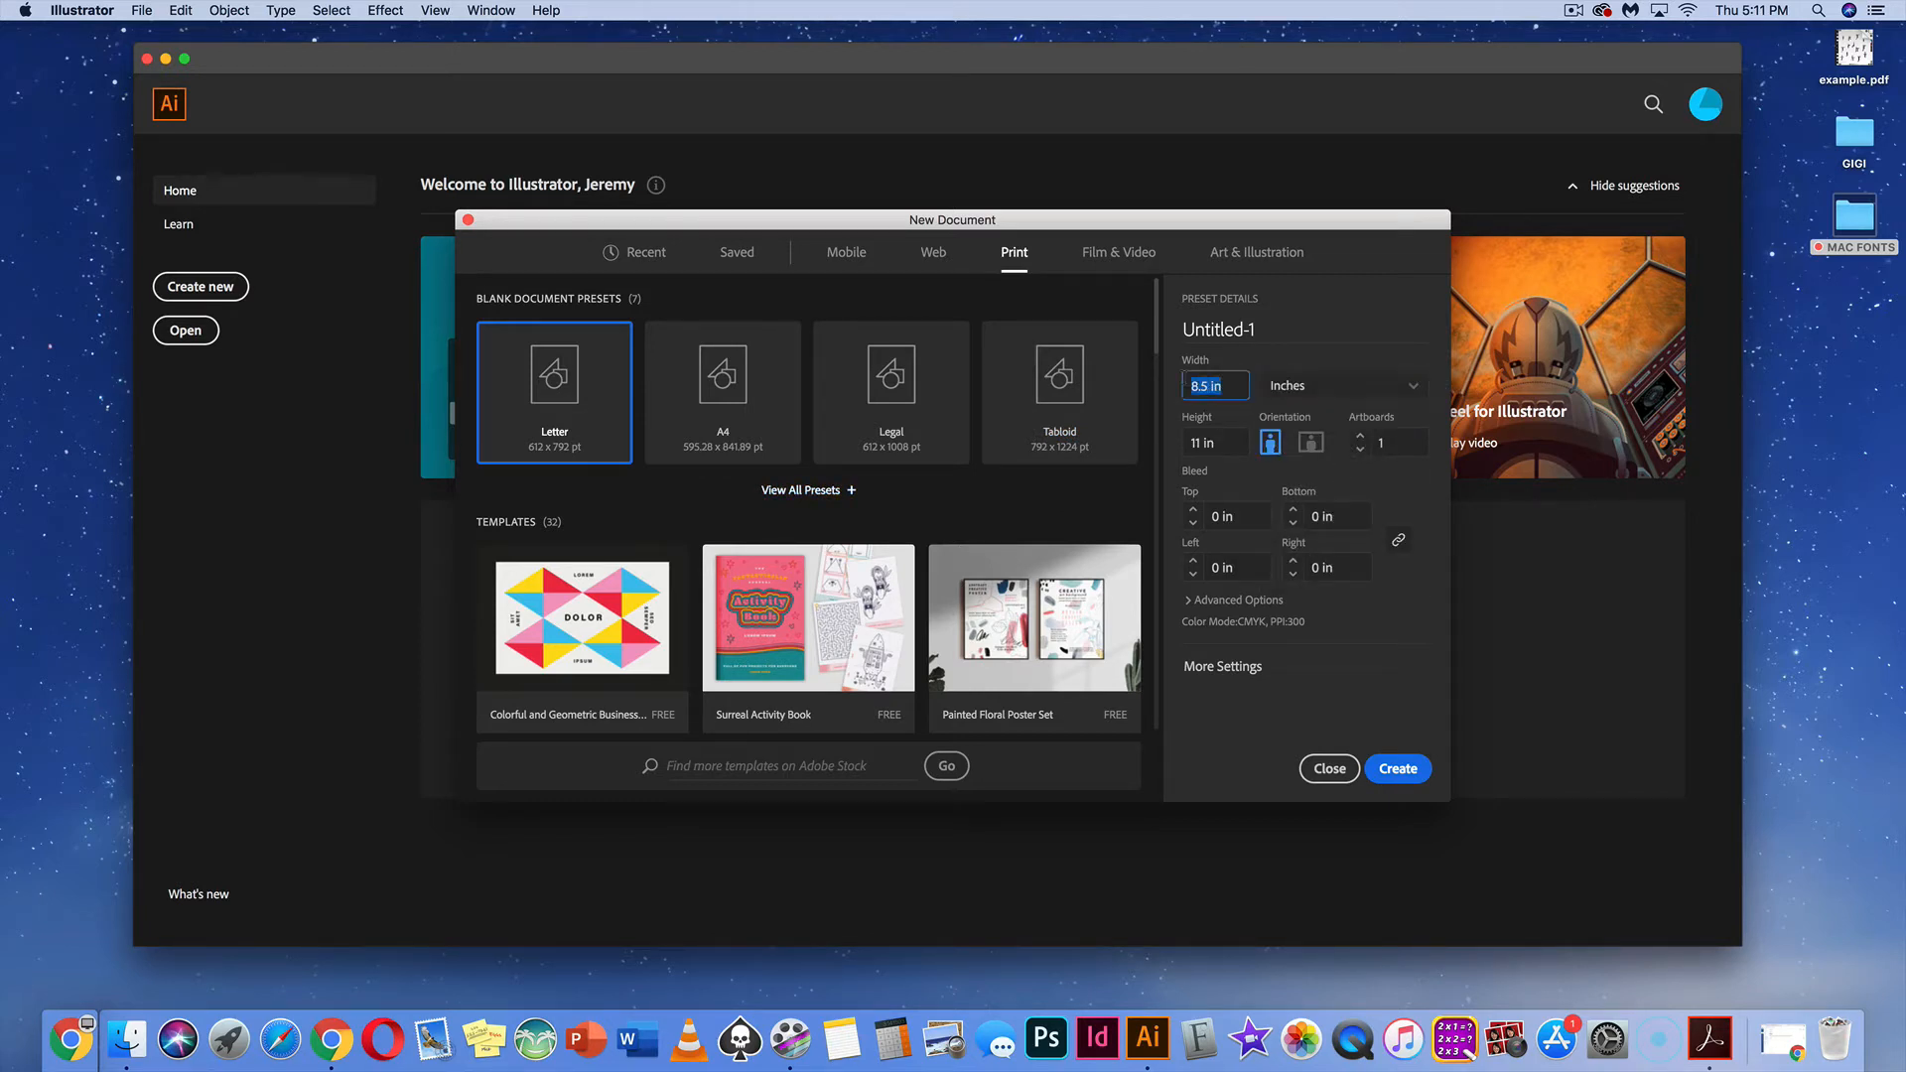
text(6)
key(Tab)
text(6)
click(1375, 449)
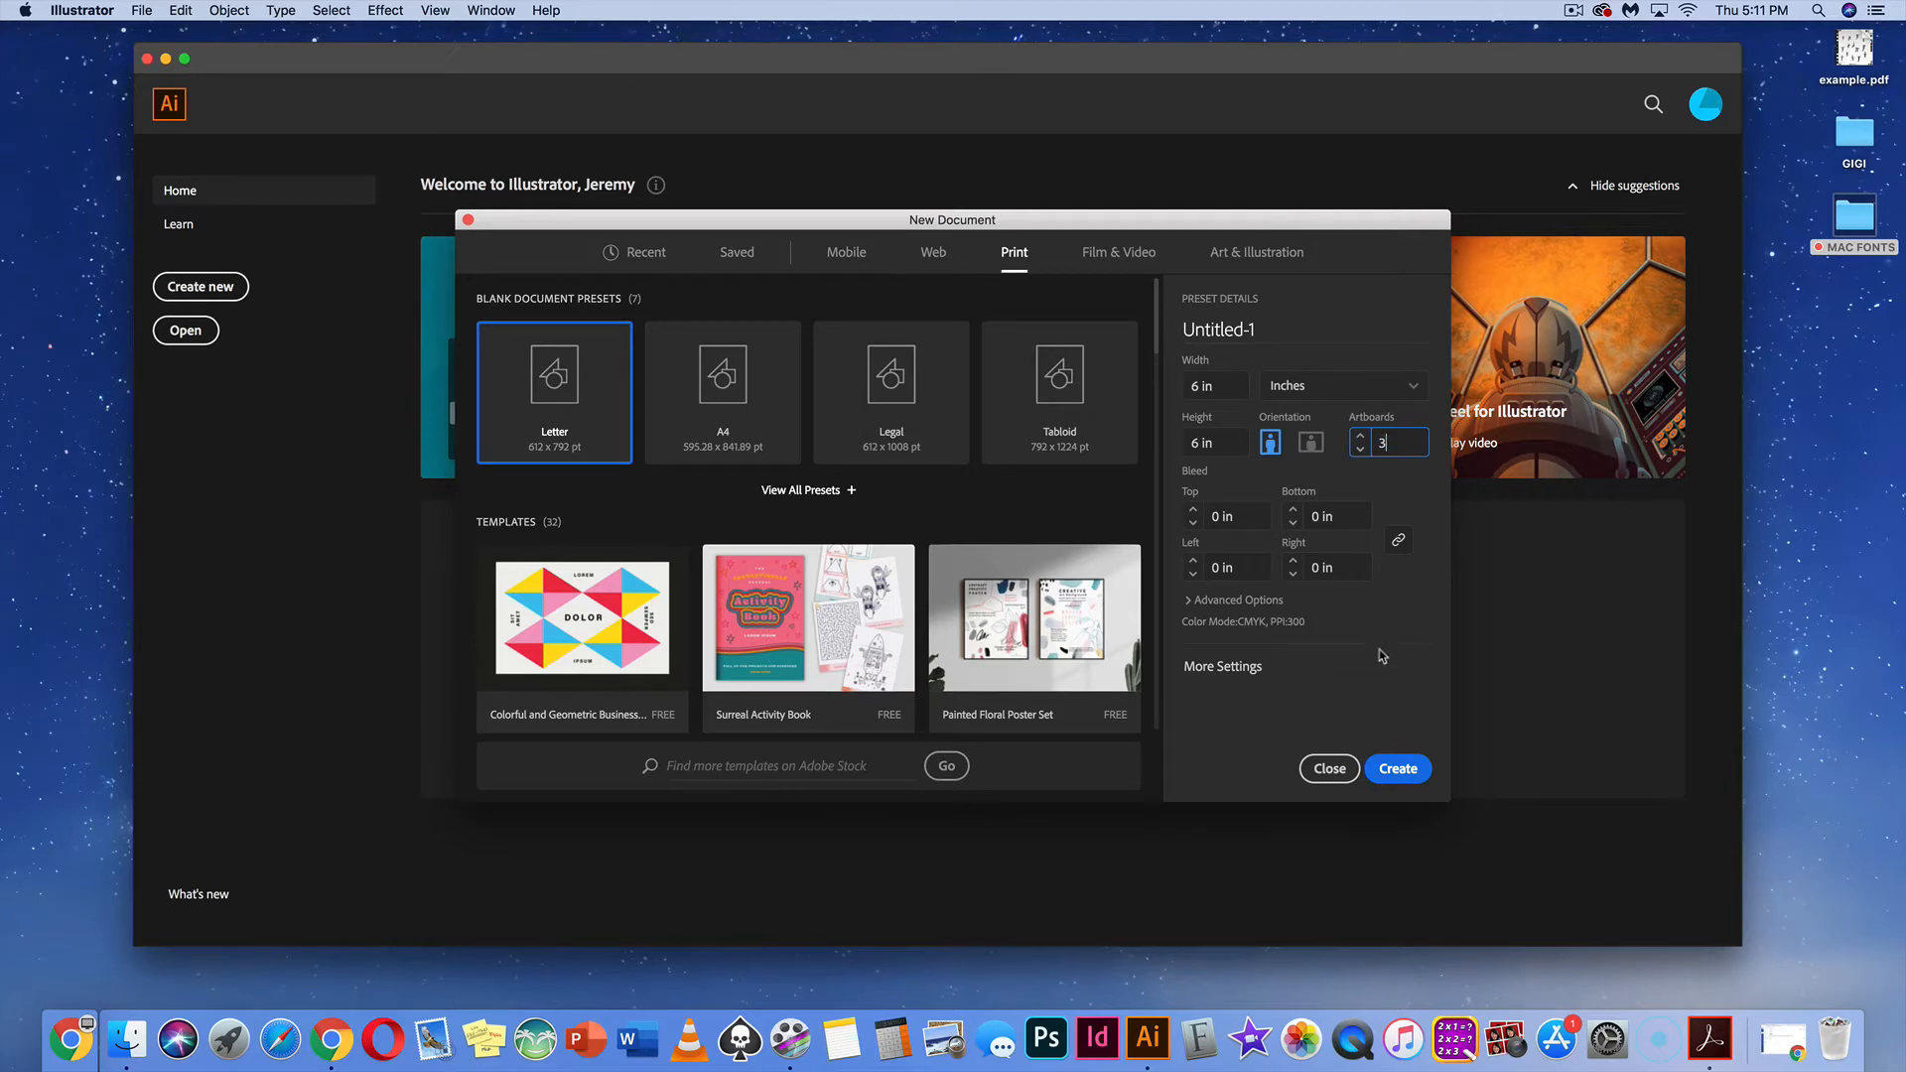
click(1398, 770)
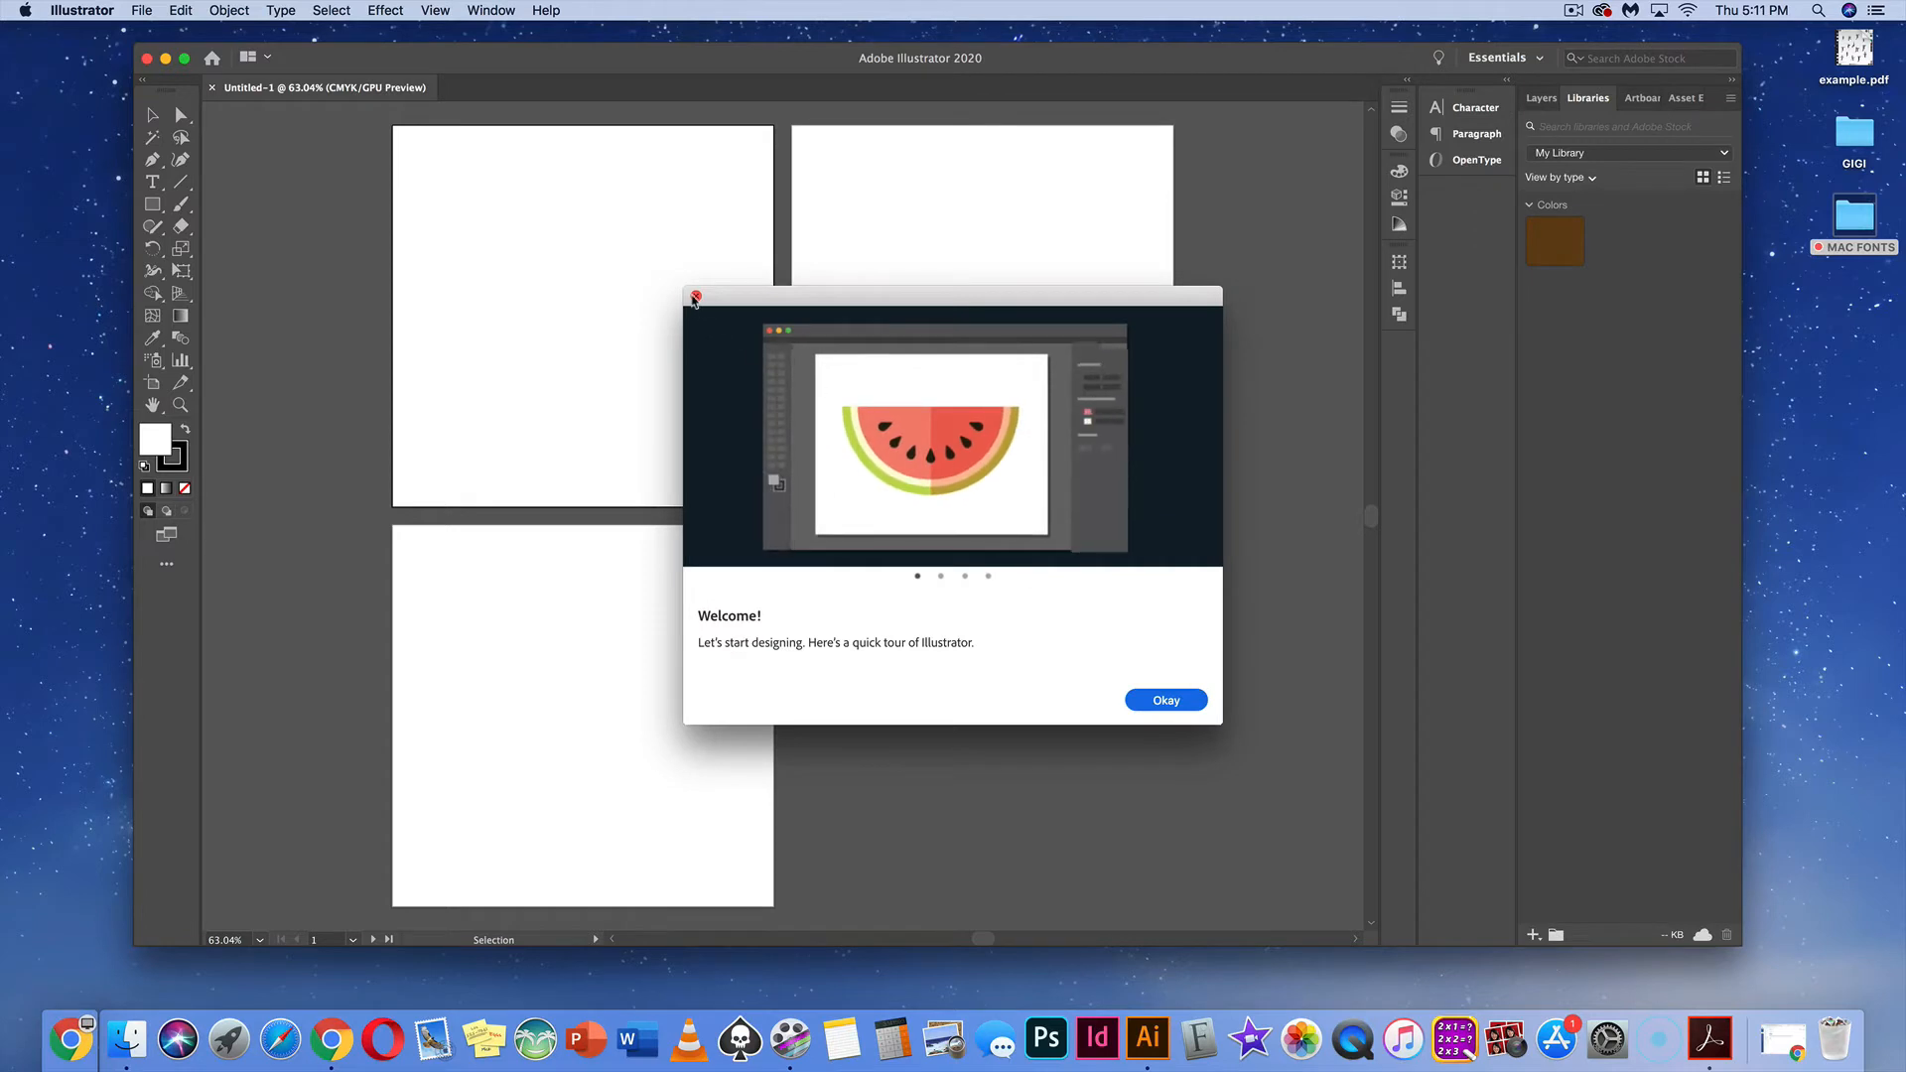
click(695, 296)
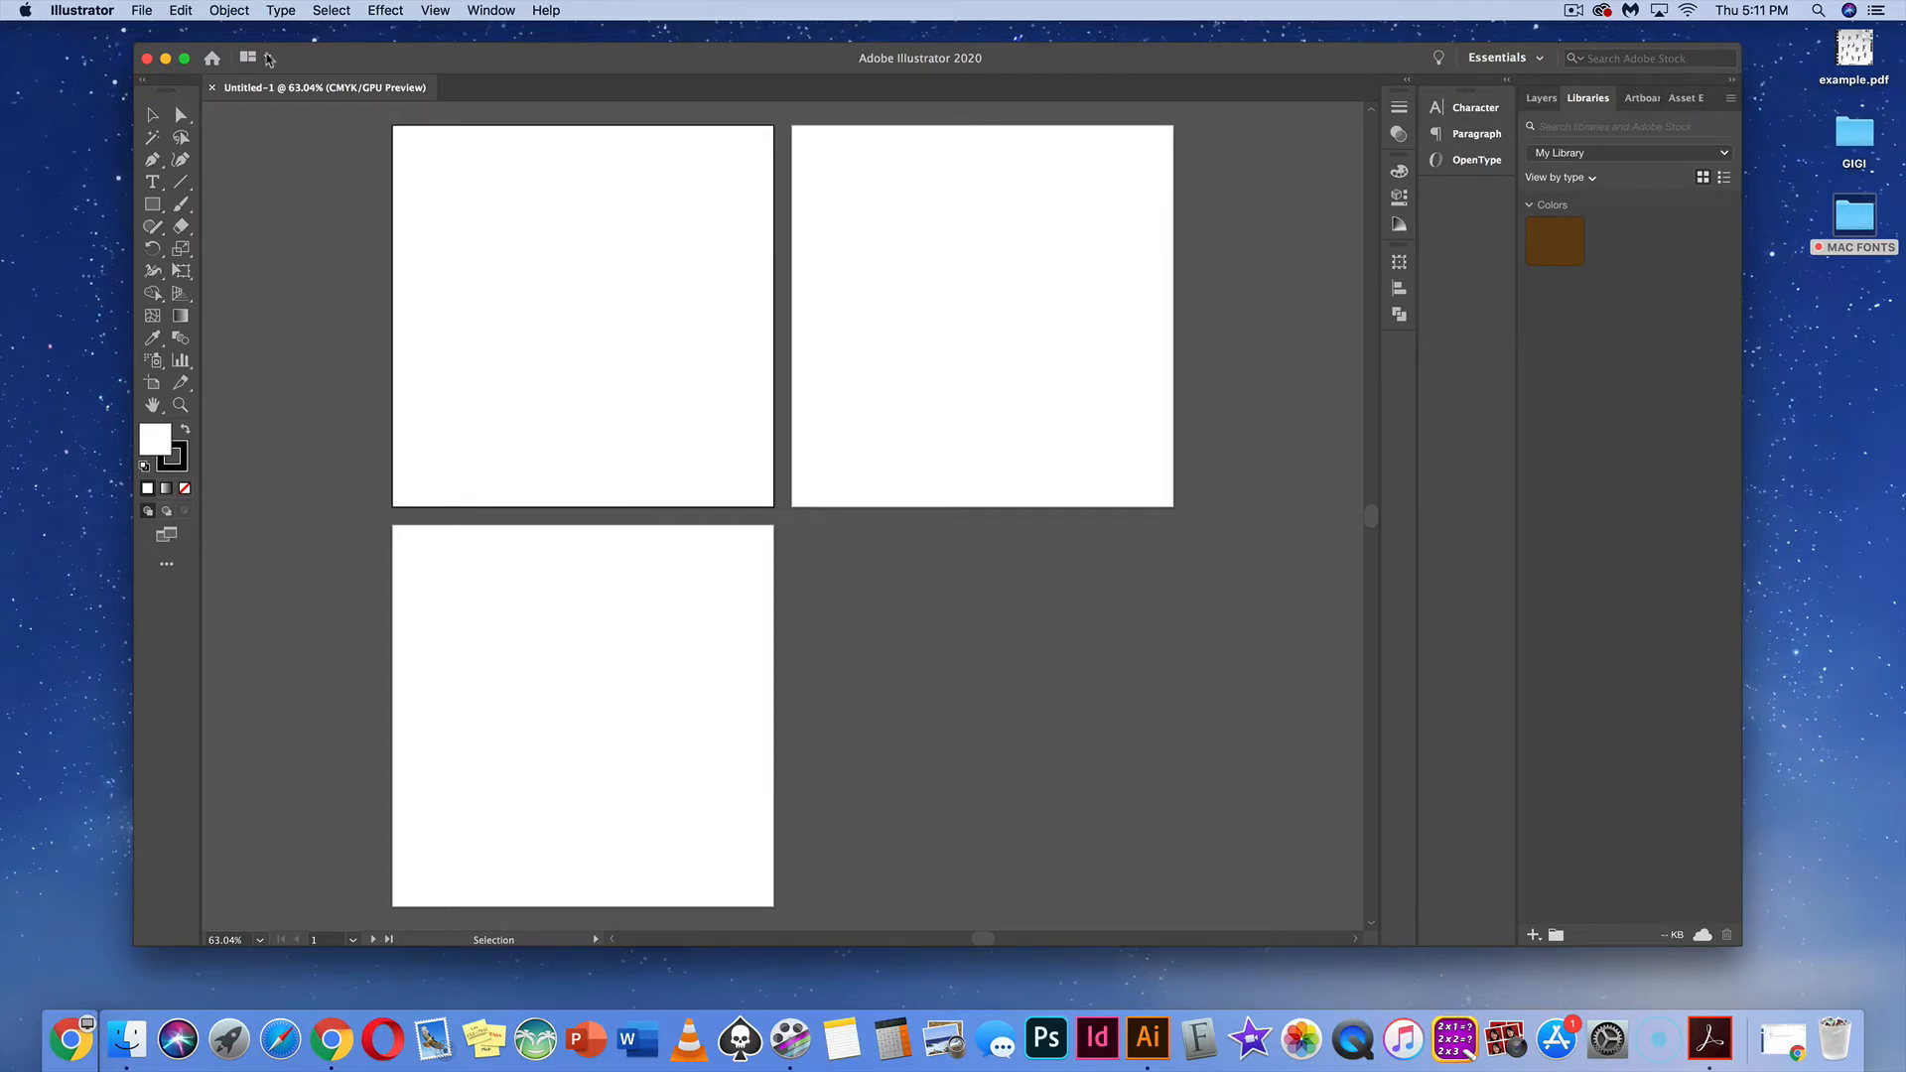
Switch the workspace to Typography
click(493, 10)
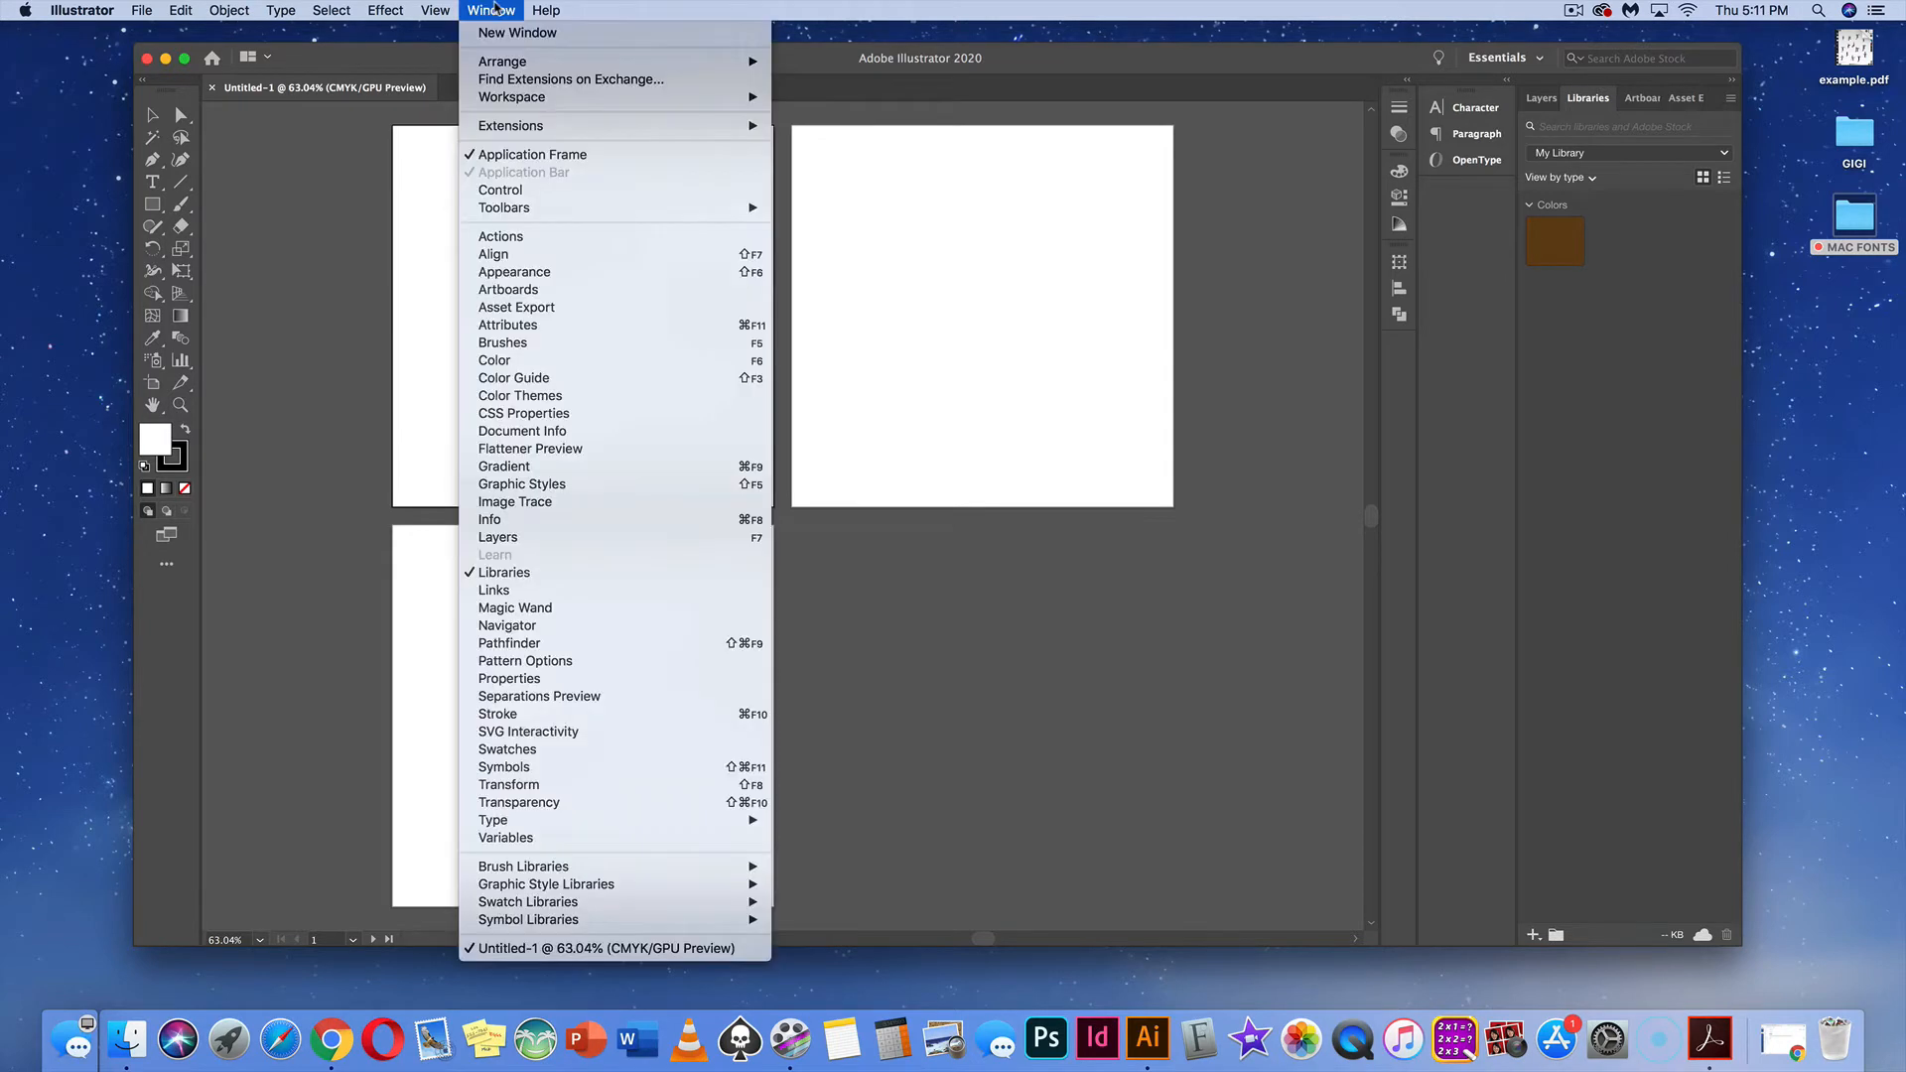
mouse_move(504, 96)
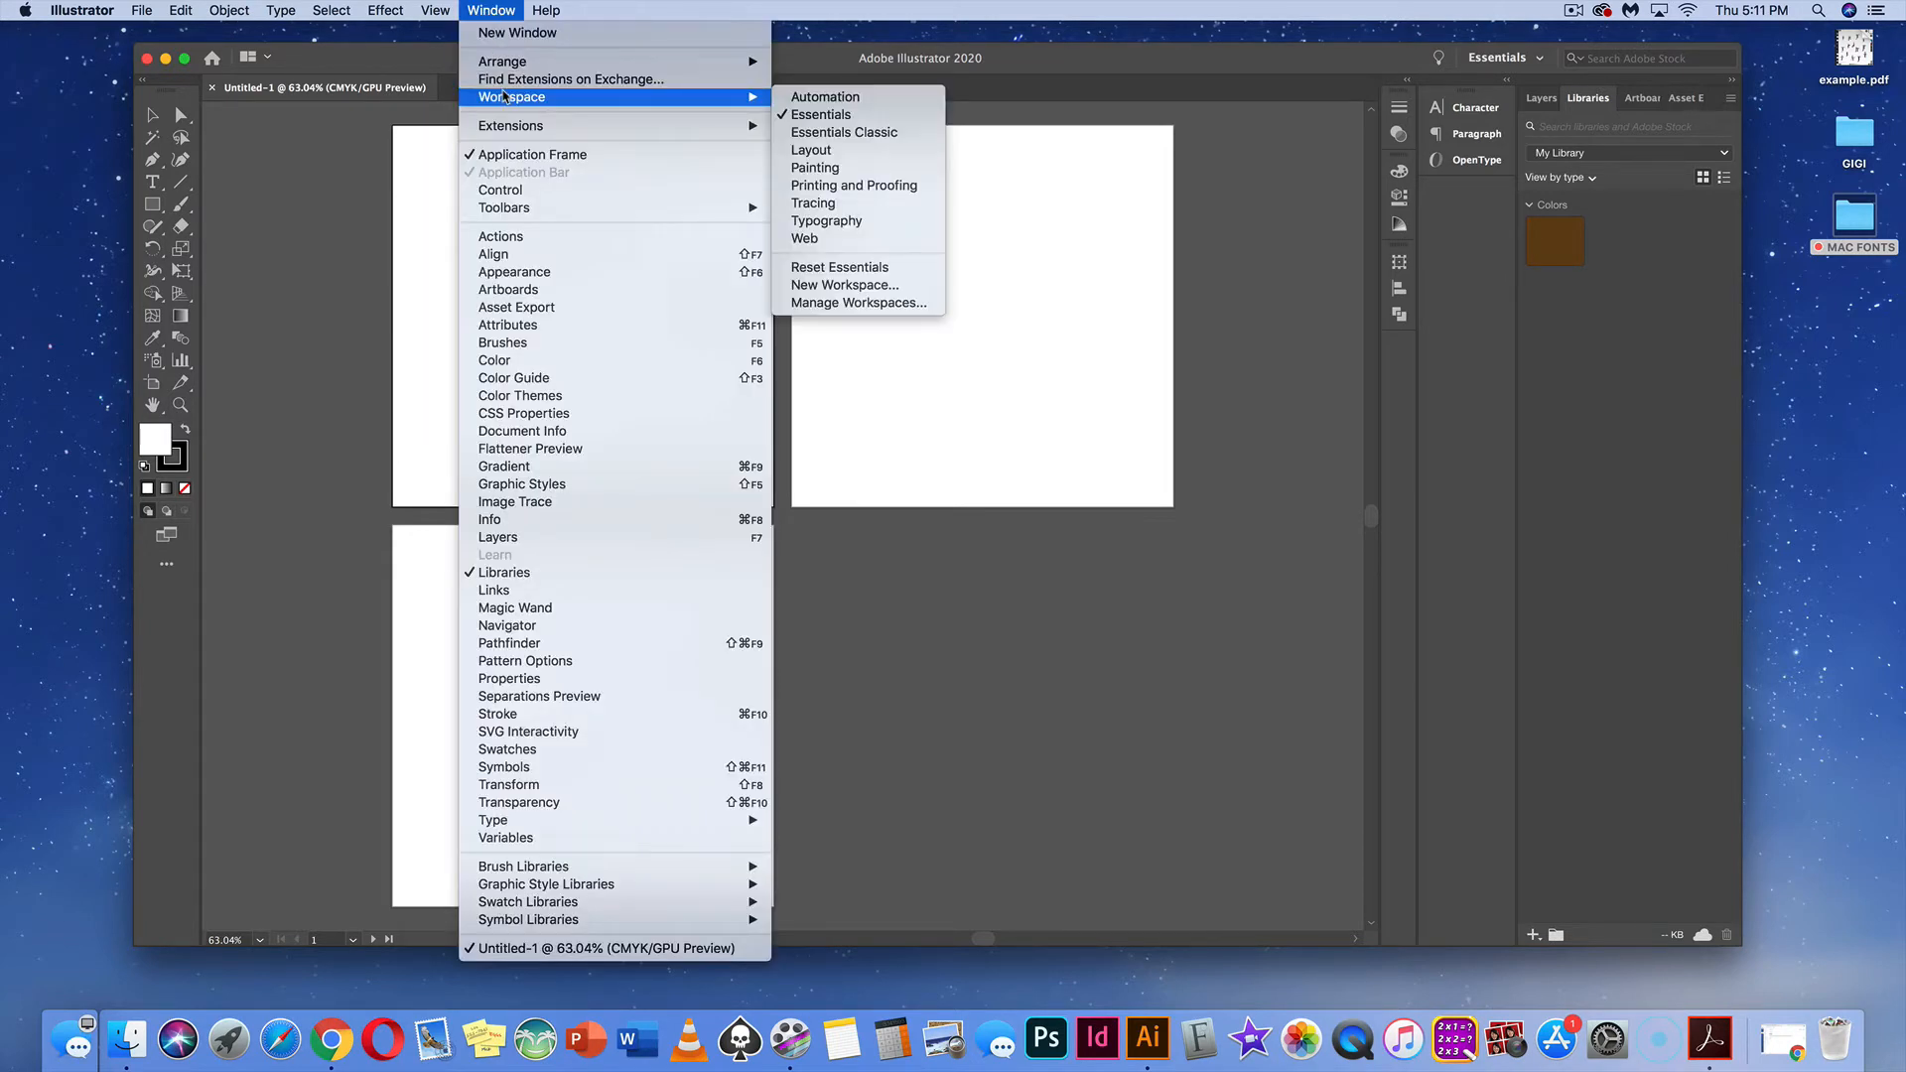
click(829, 221)
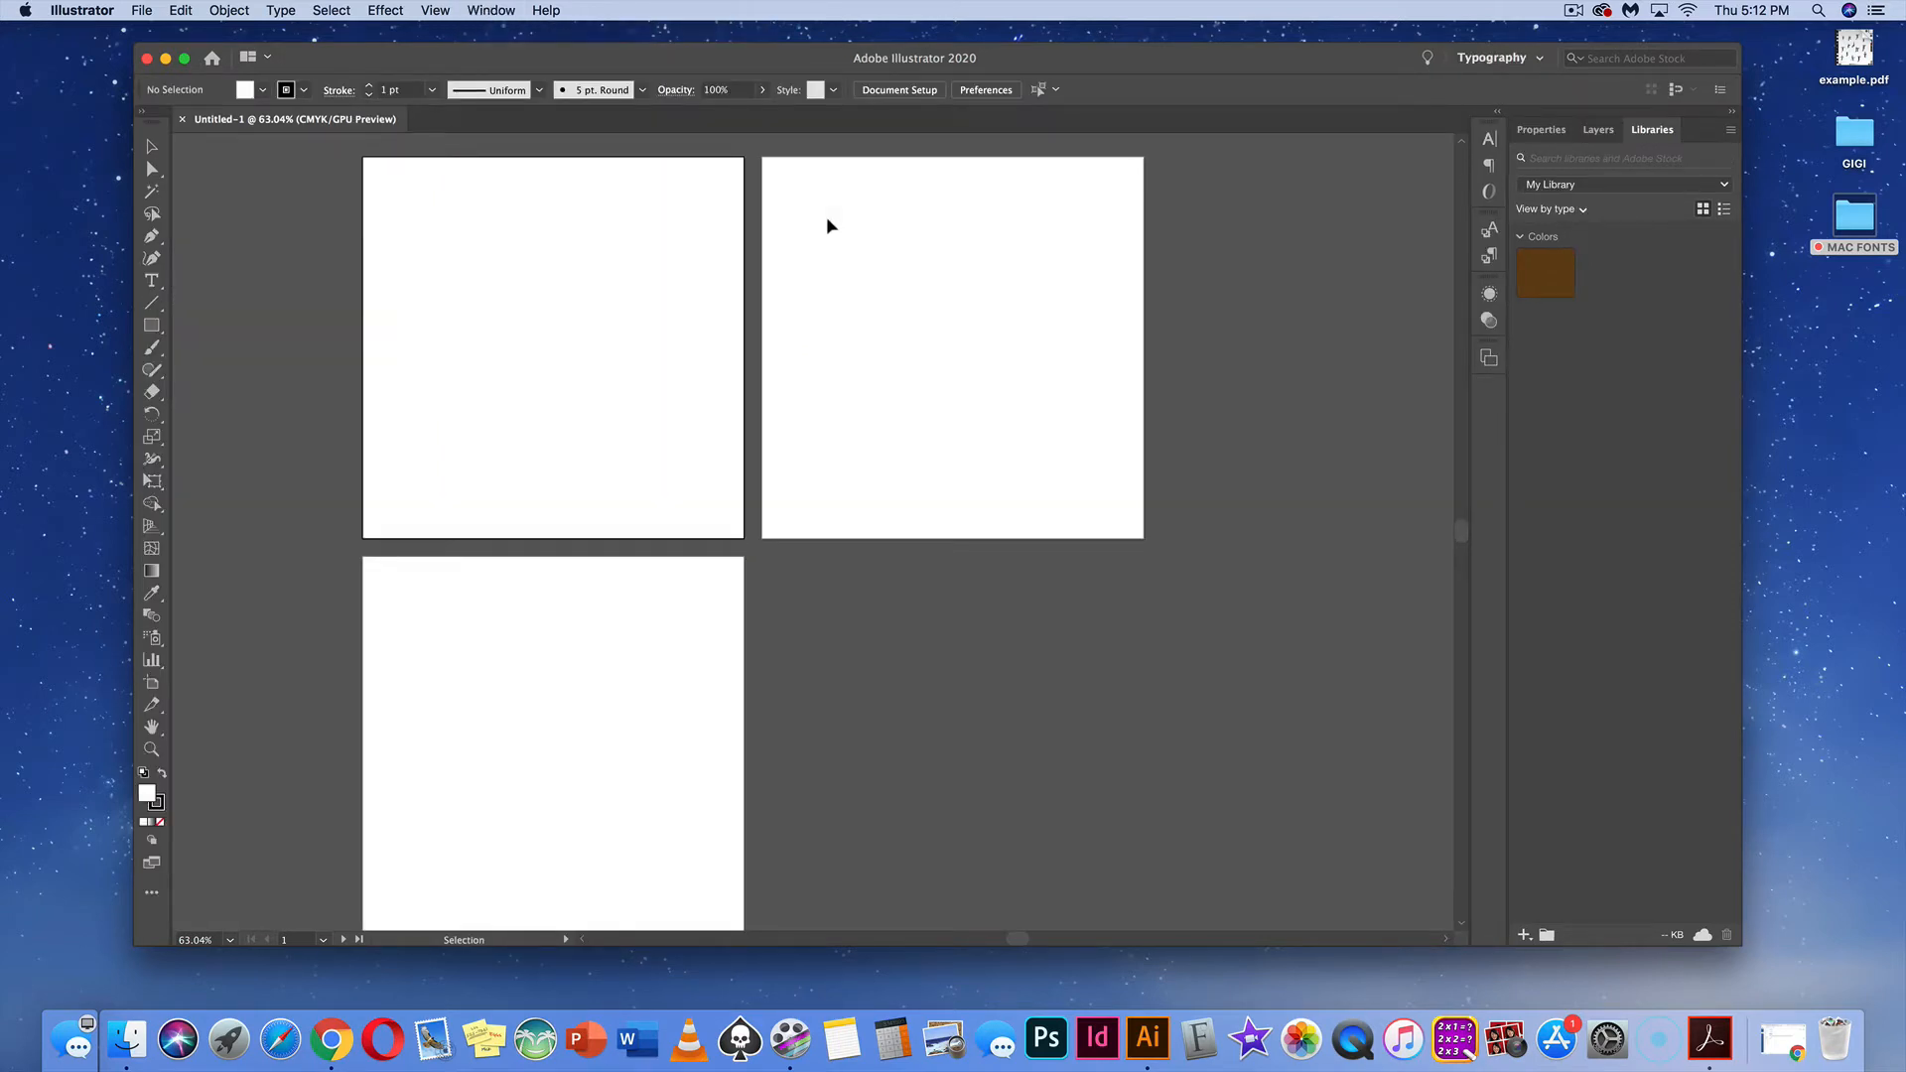
Turn off Fill New Type Objects With Placeholder Text in the Type preferences
click(87, 8)
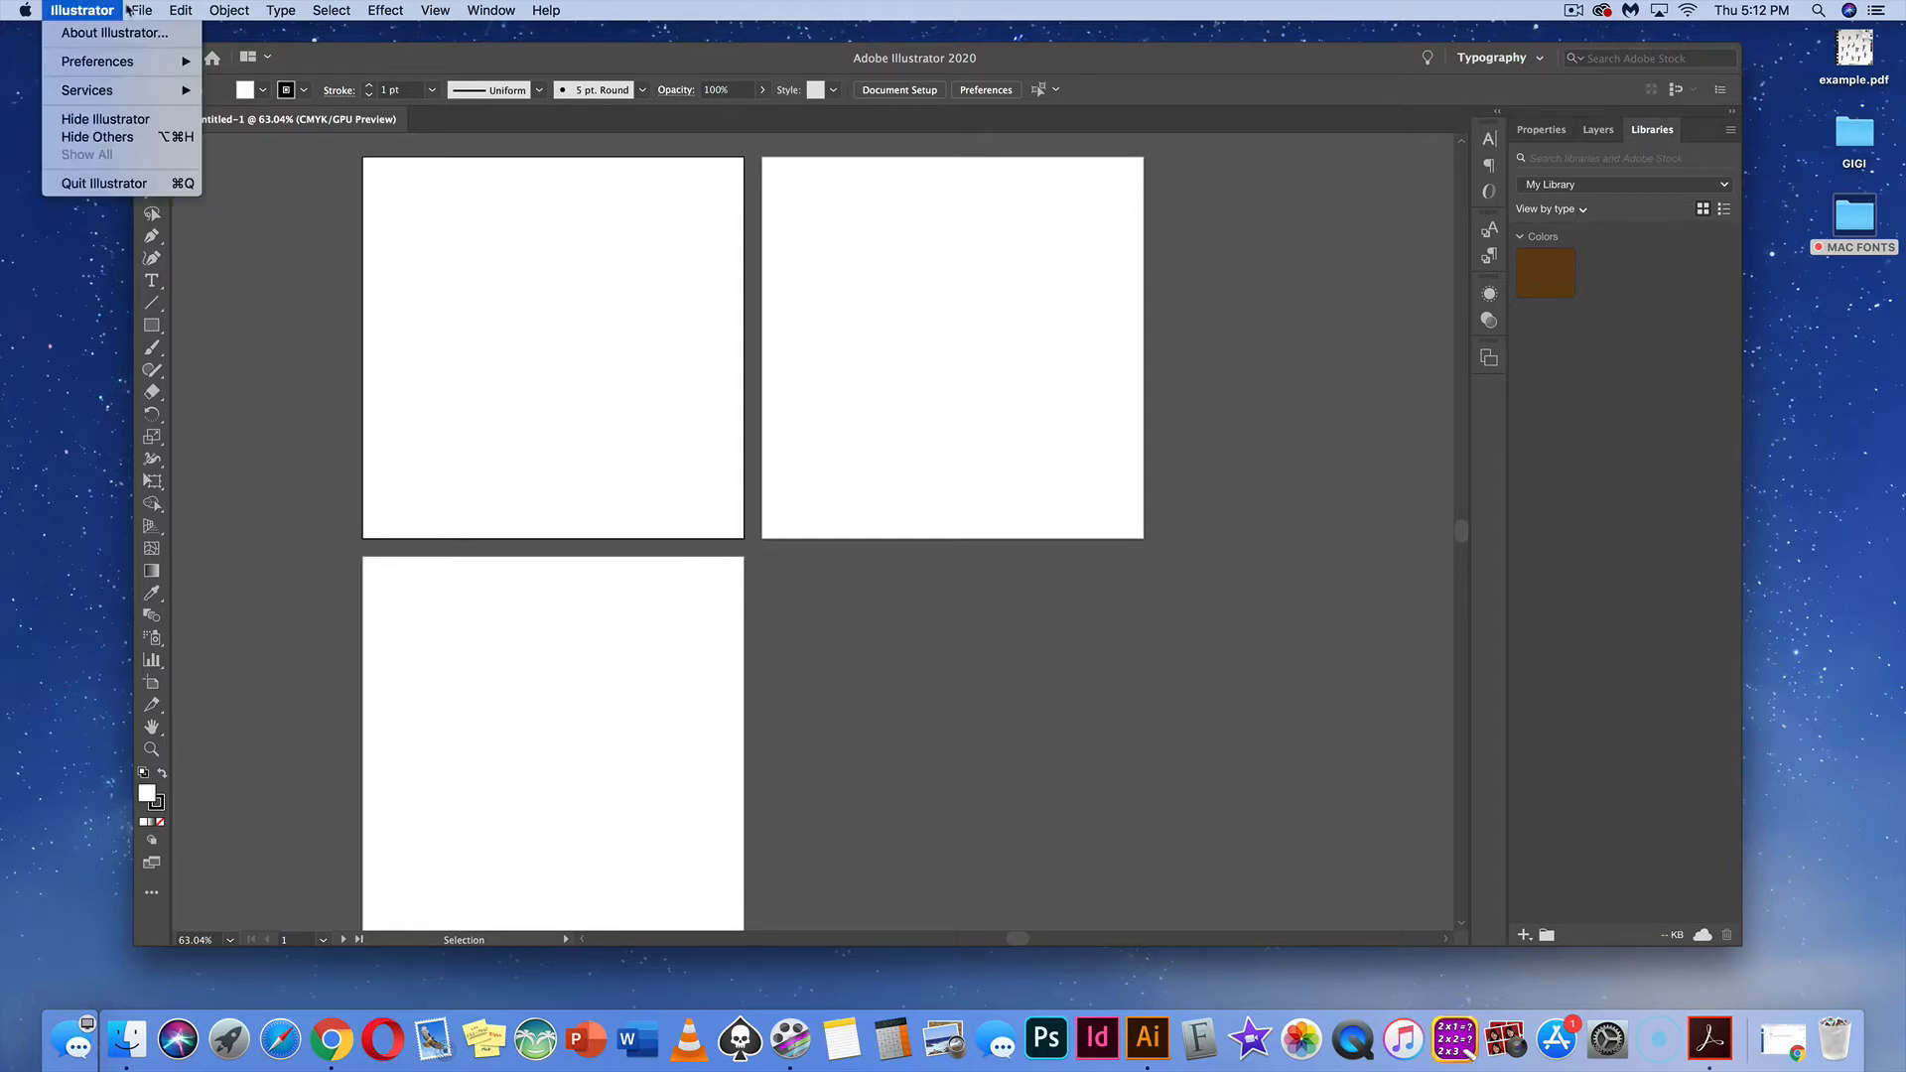
mouse_move(100, 64)
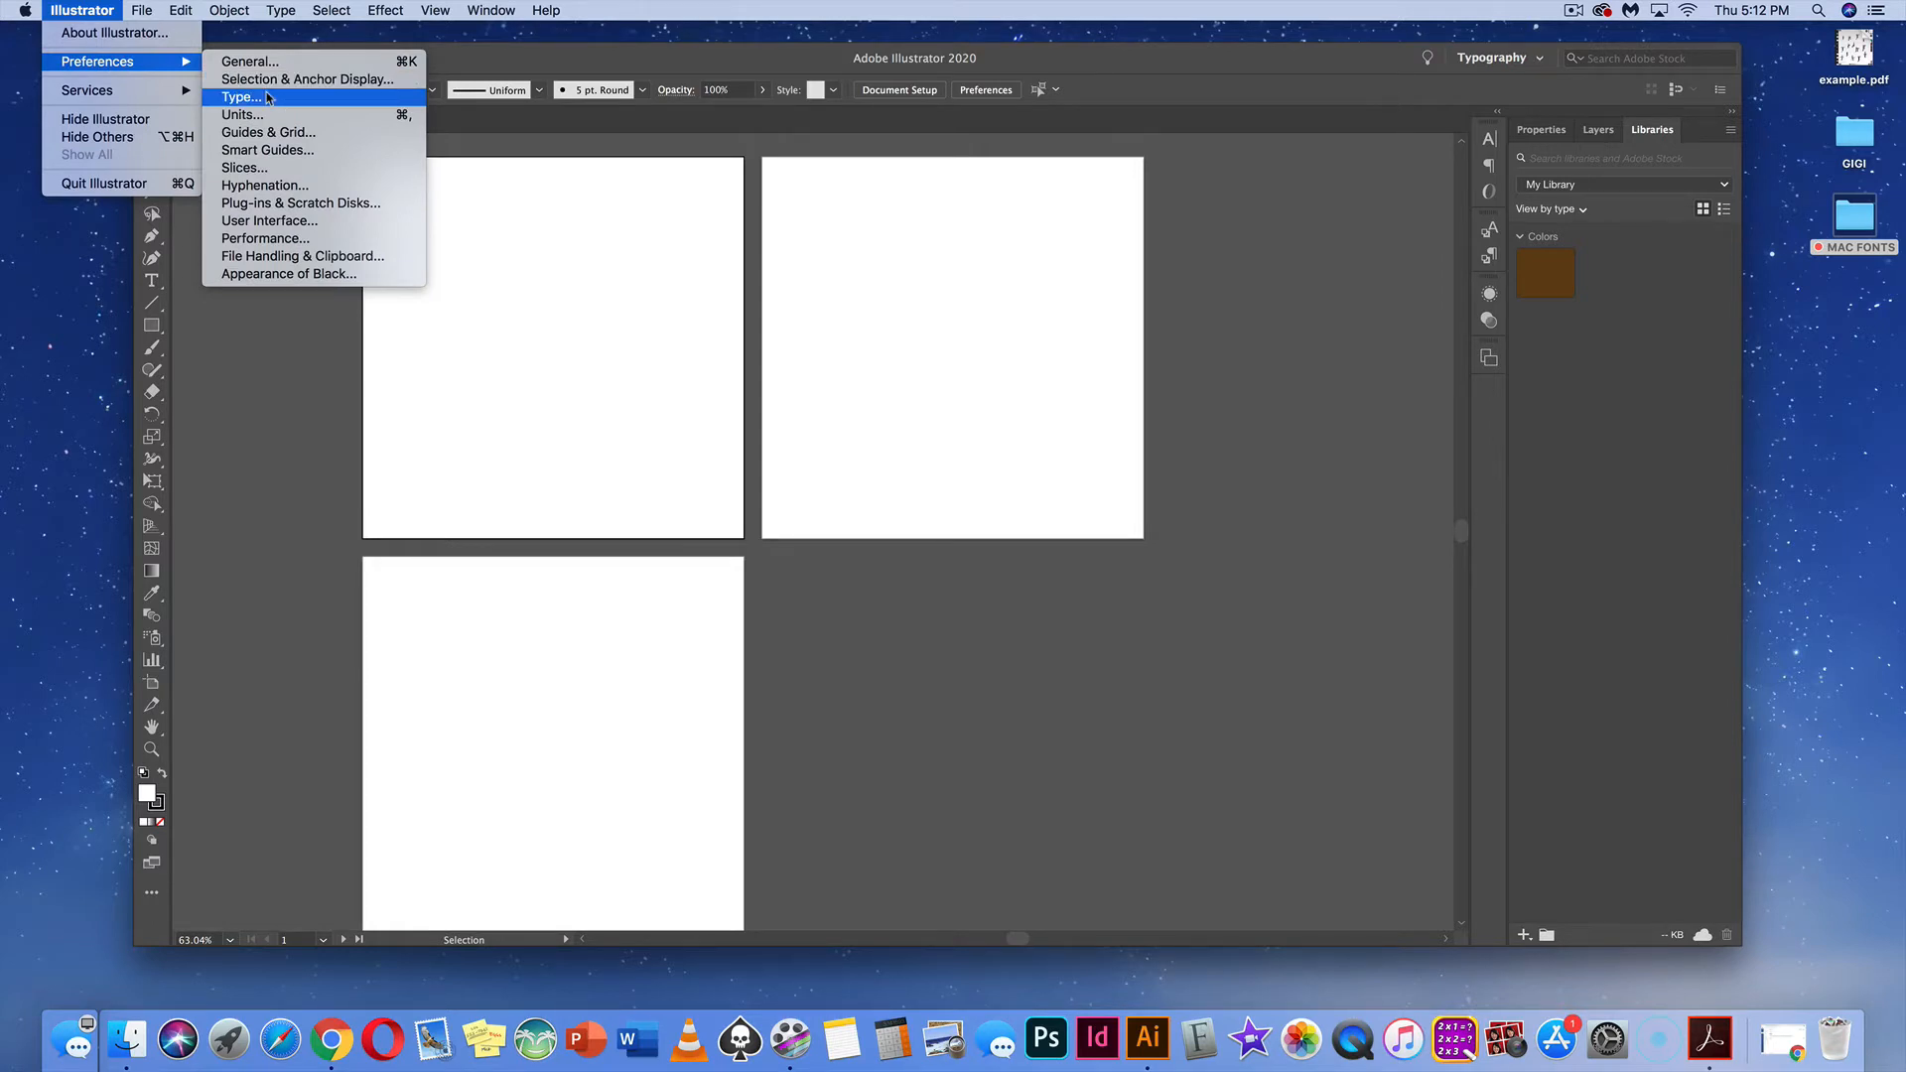
mouse_move(186, 10)
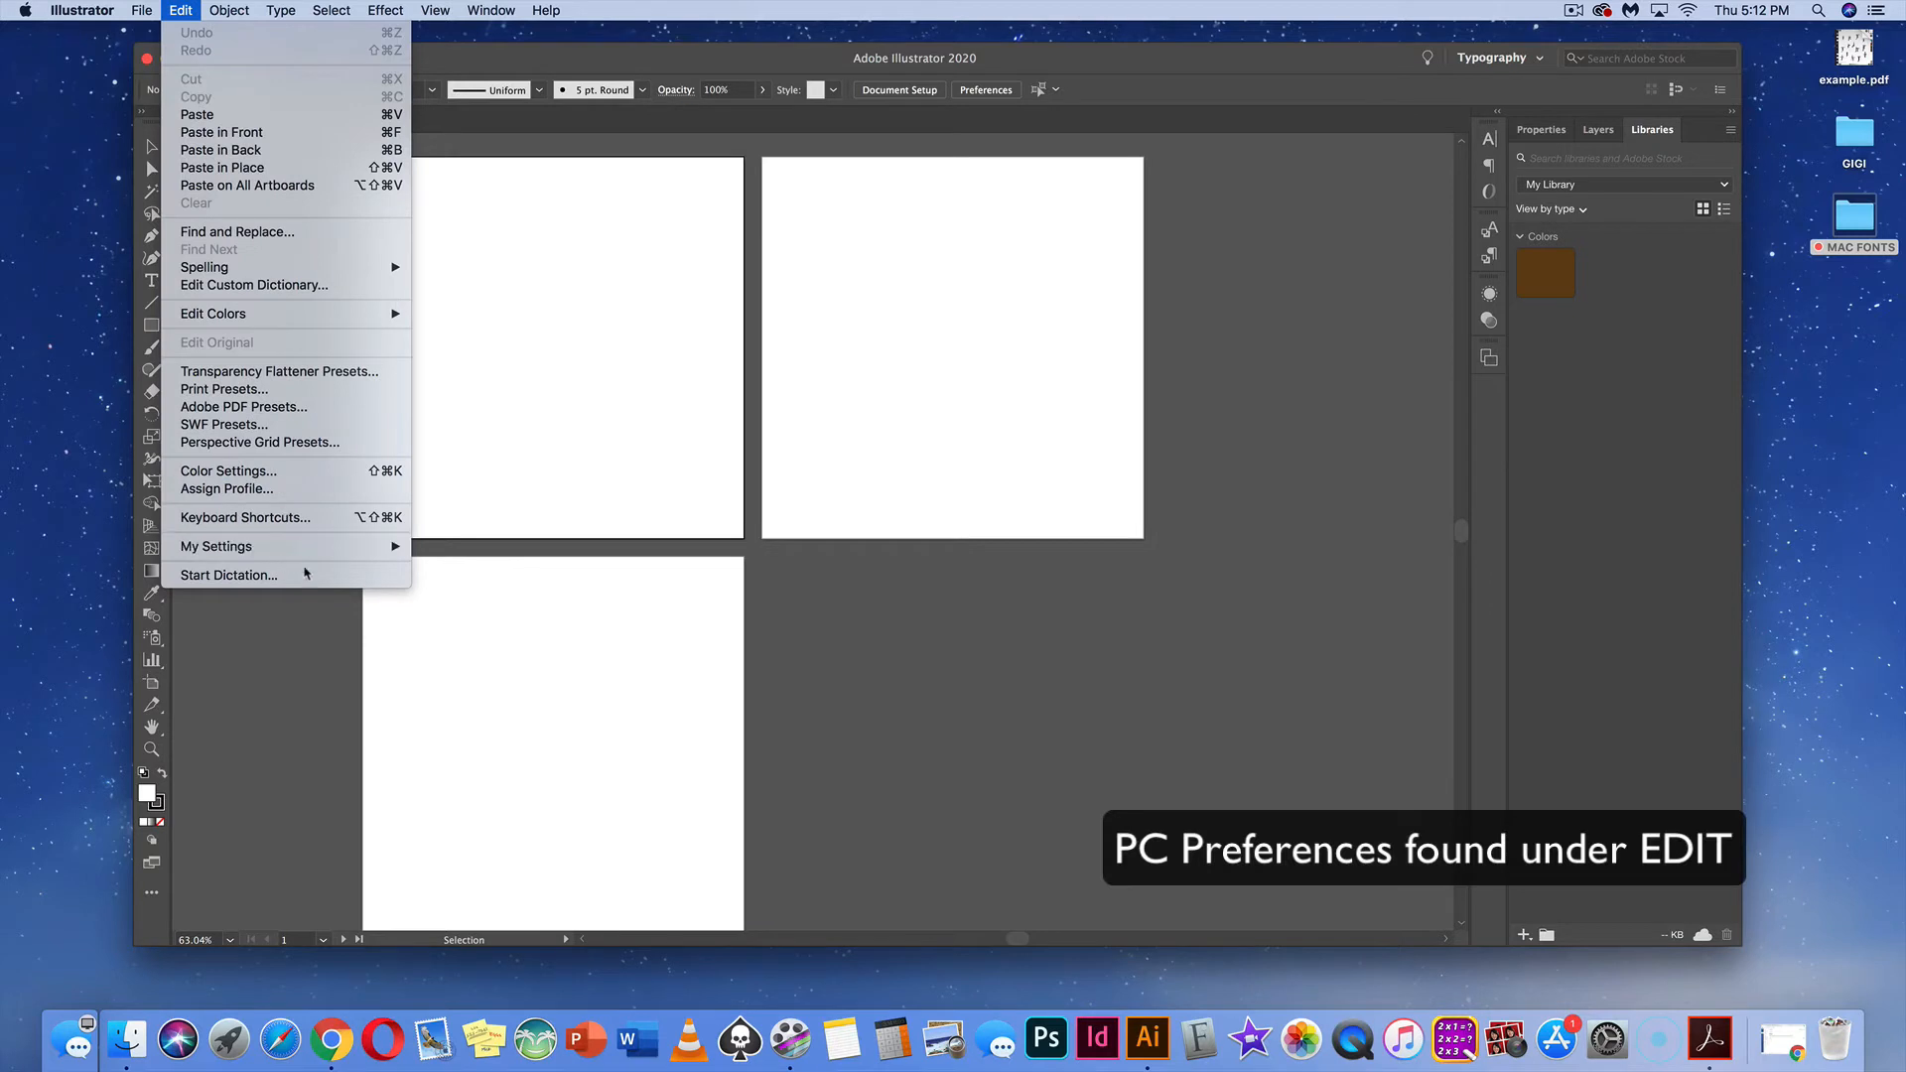
mouse_move(85, 14)
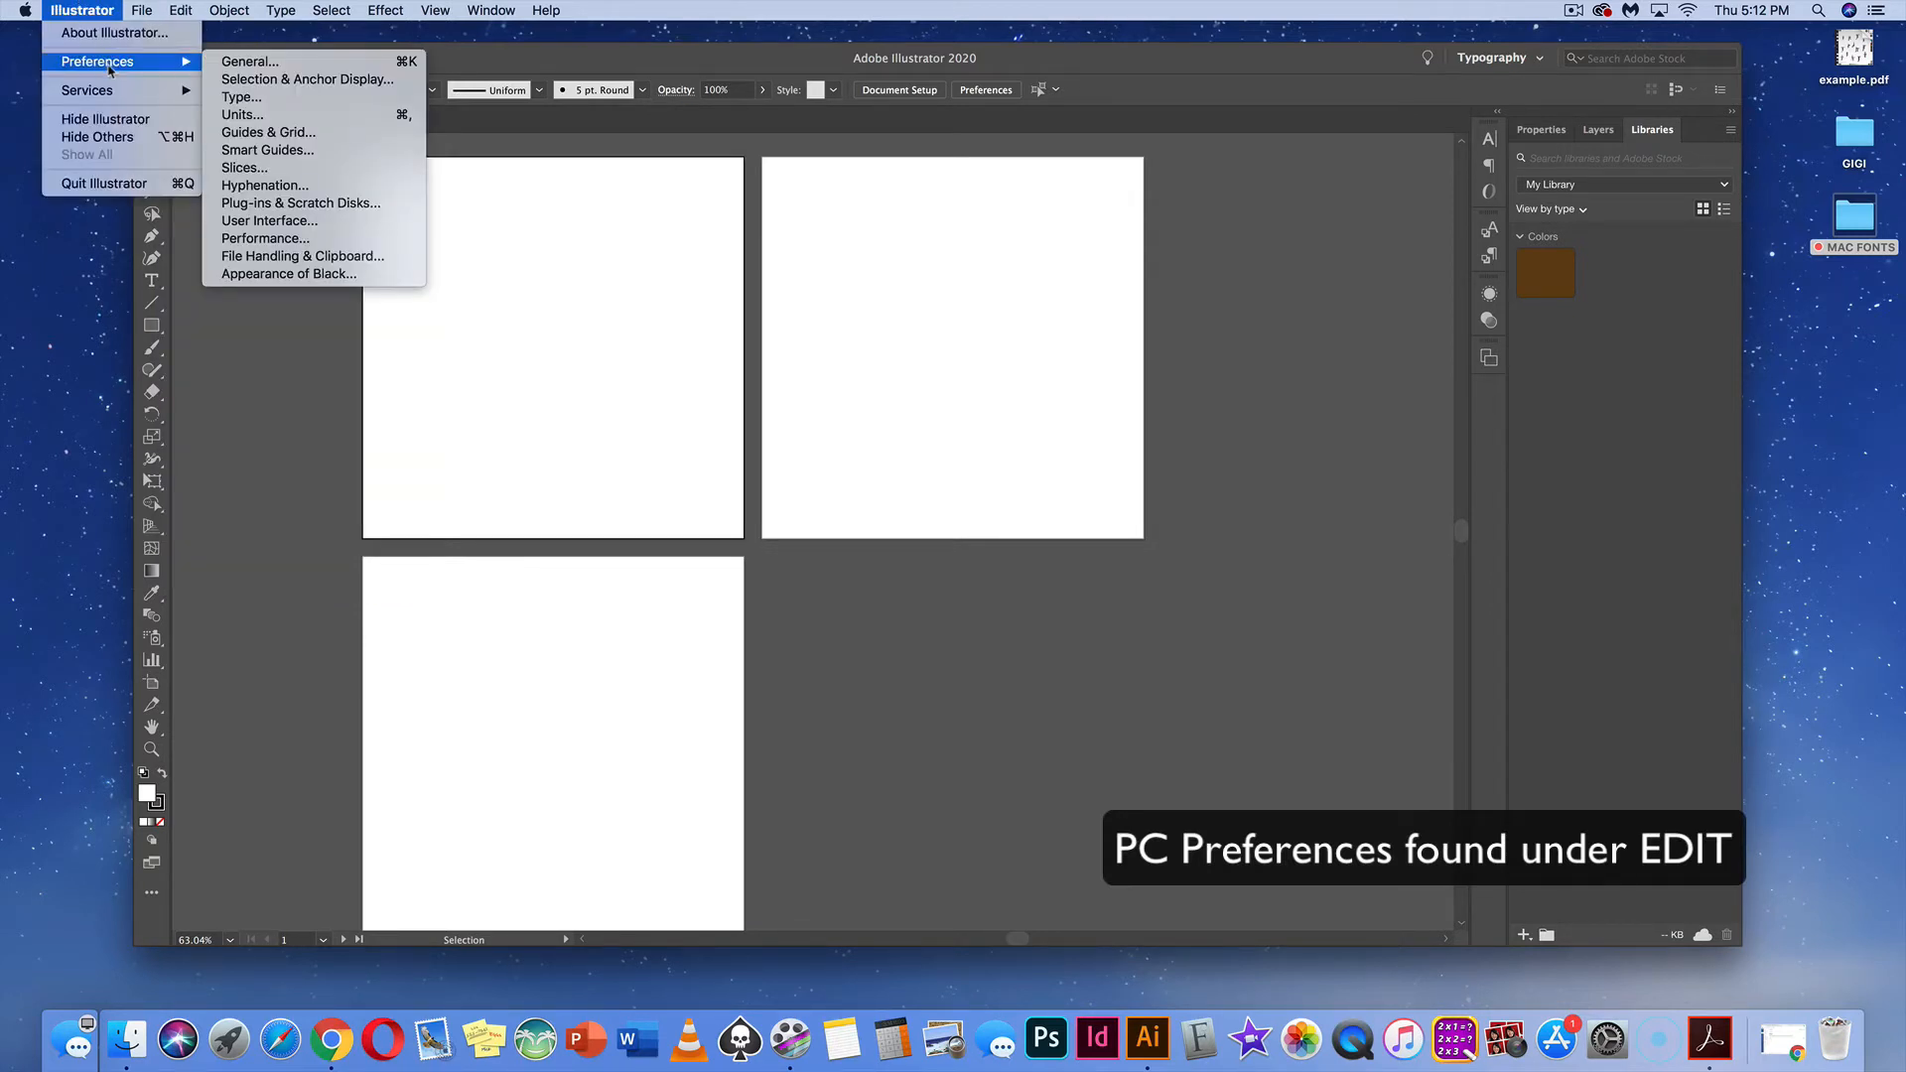
click(241, 96)
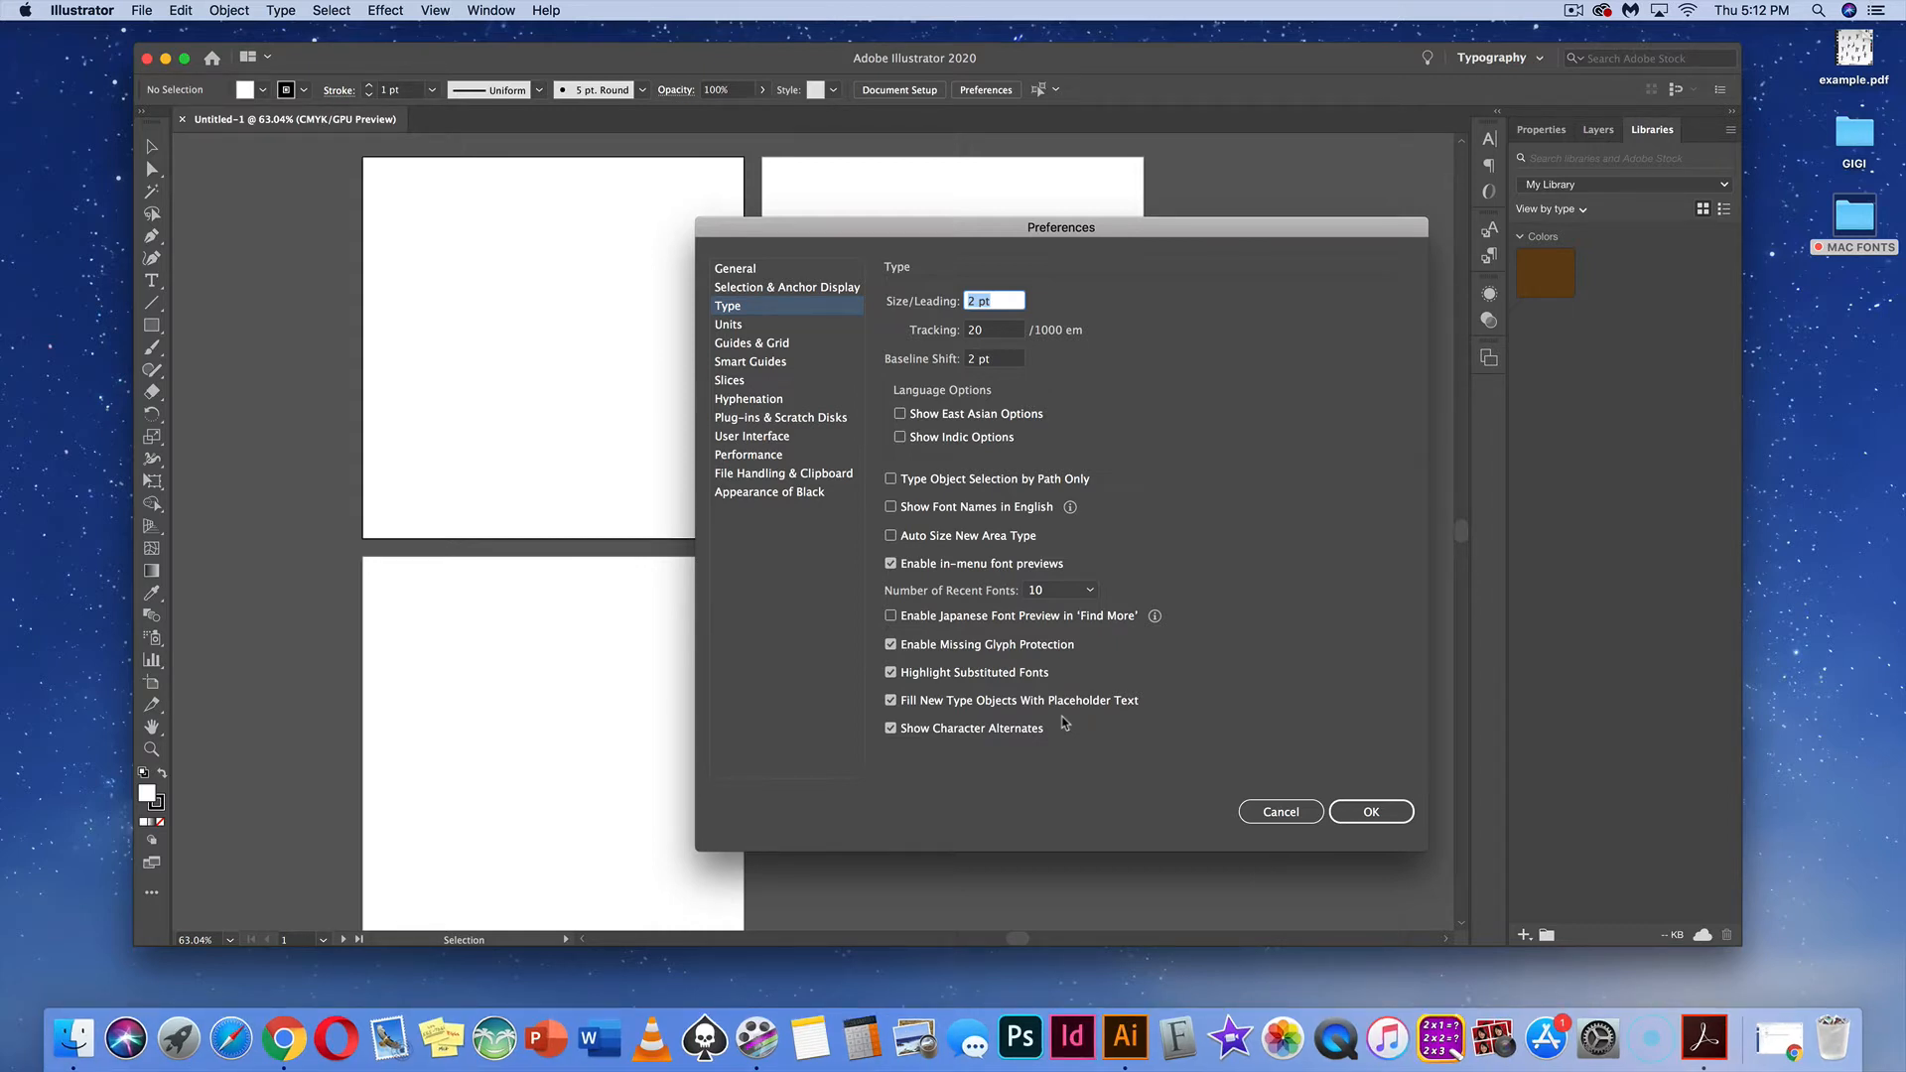
click(1065, 700)
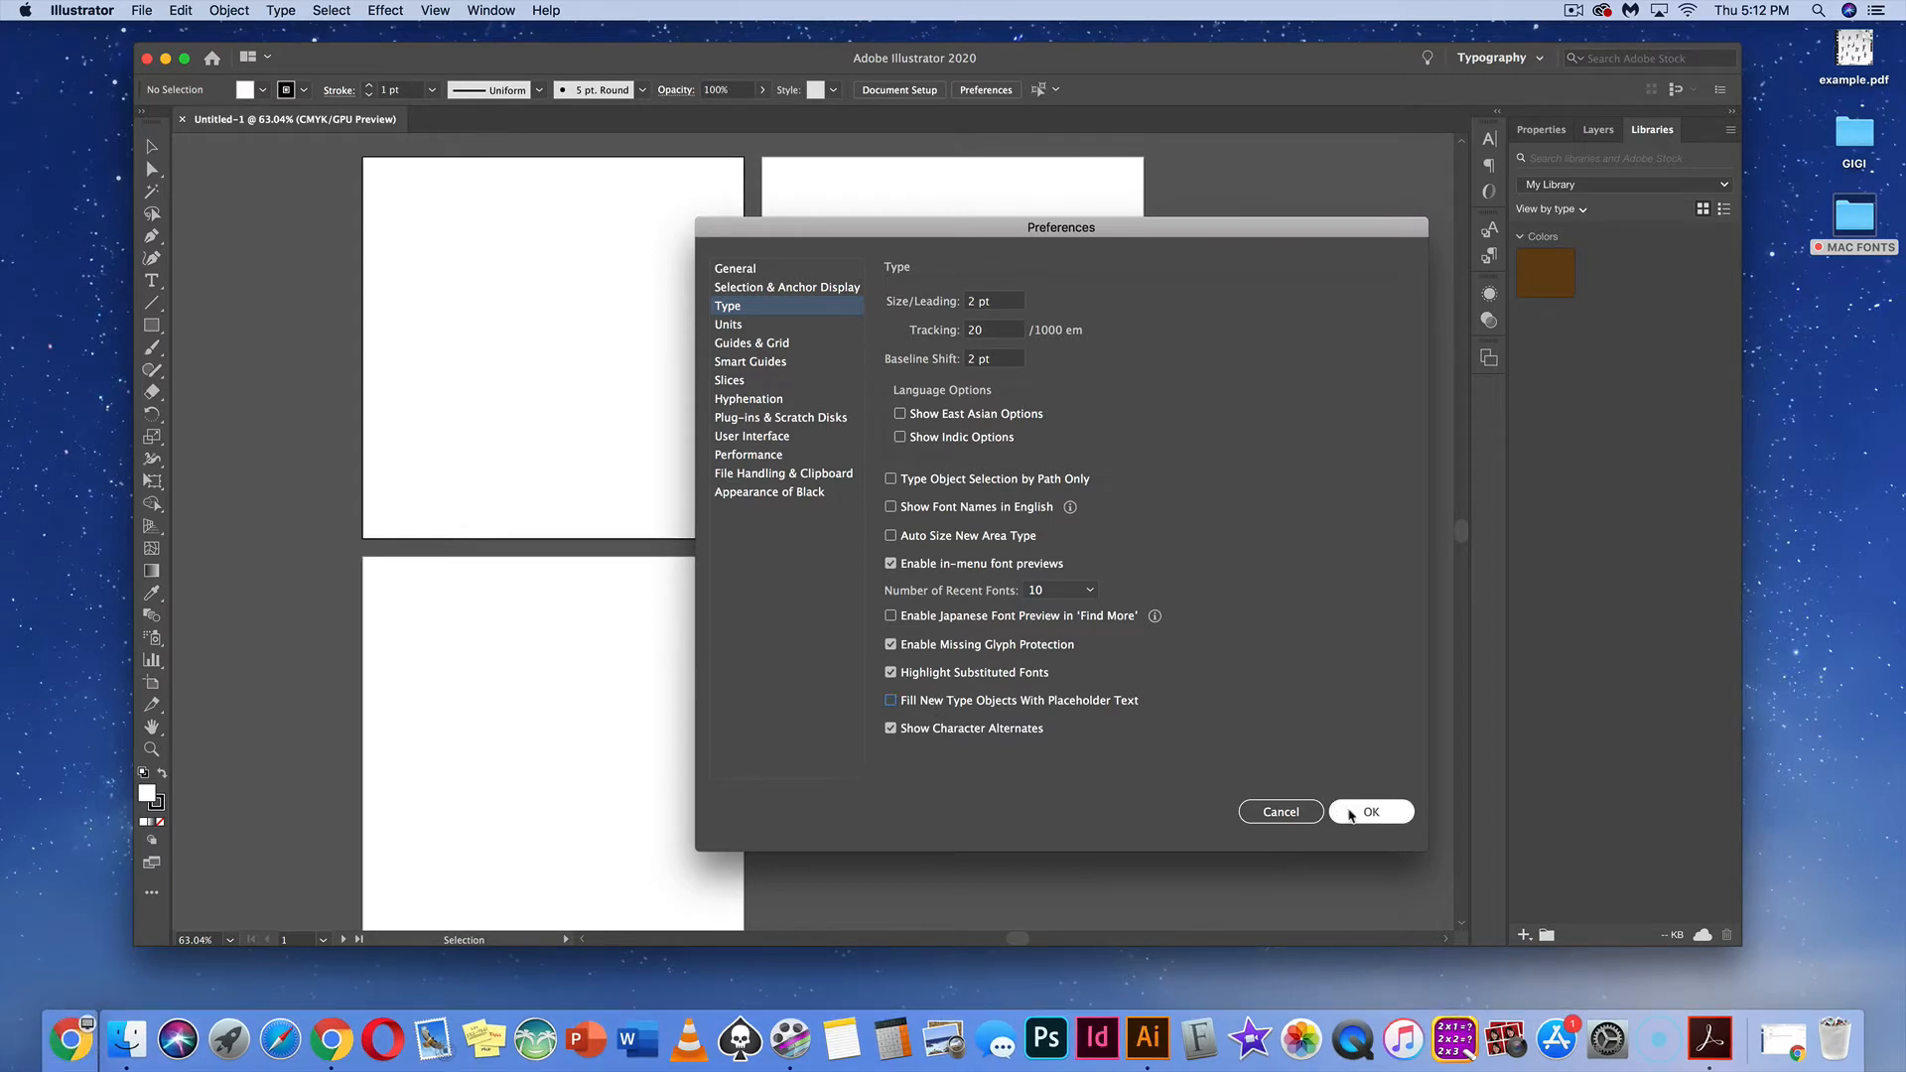
click(1352, 815)
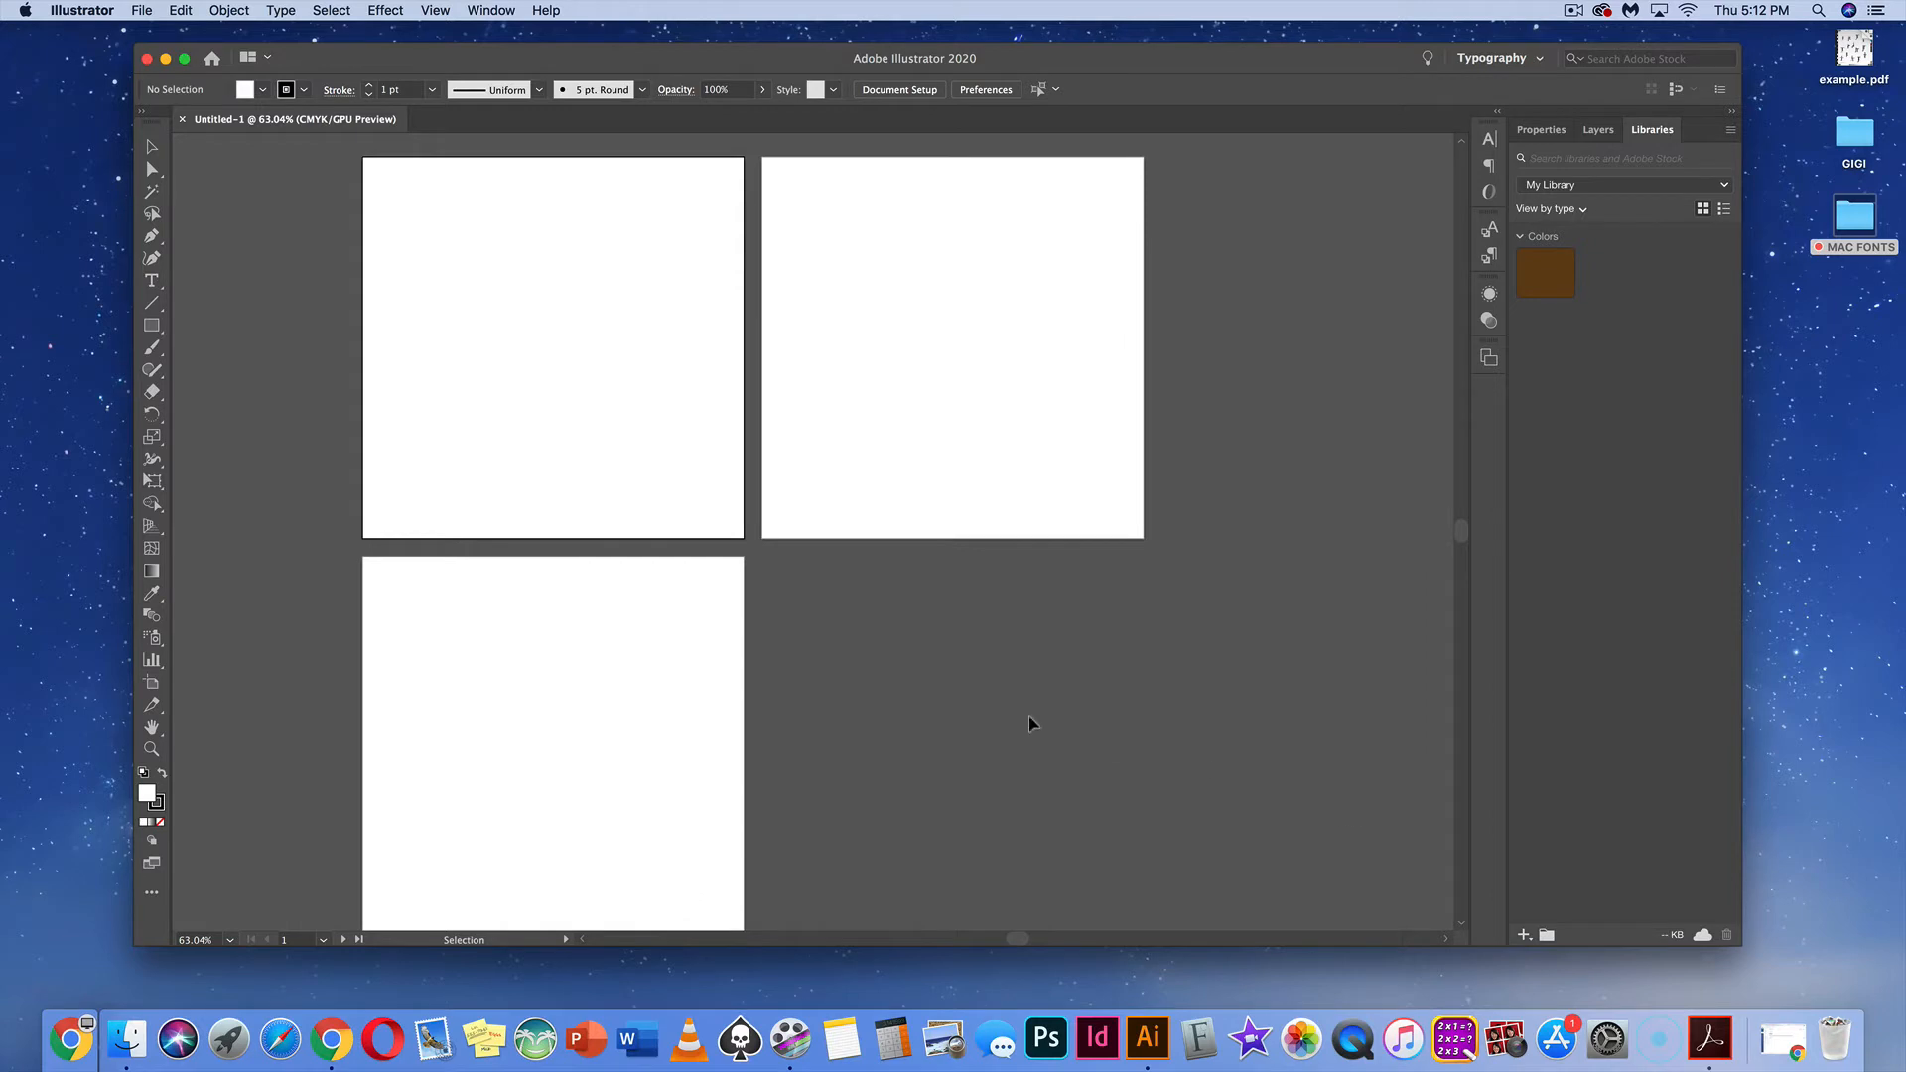
Show the document's list of artboards and make Artboard 2 the active one
scroll(972, 690, up, 1)
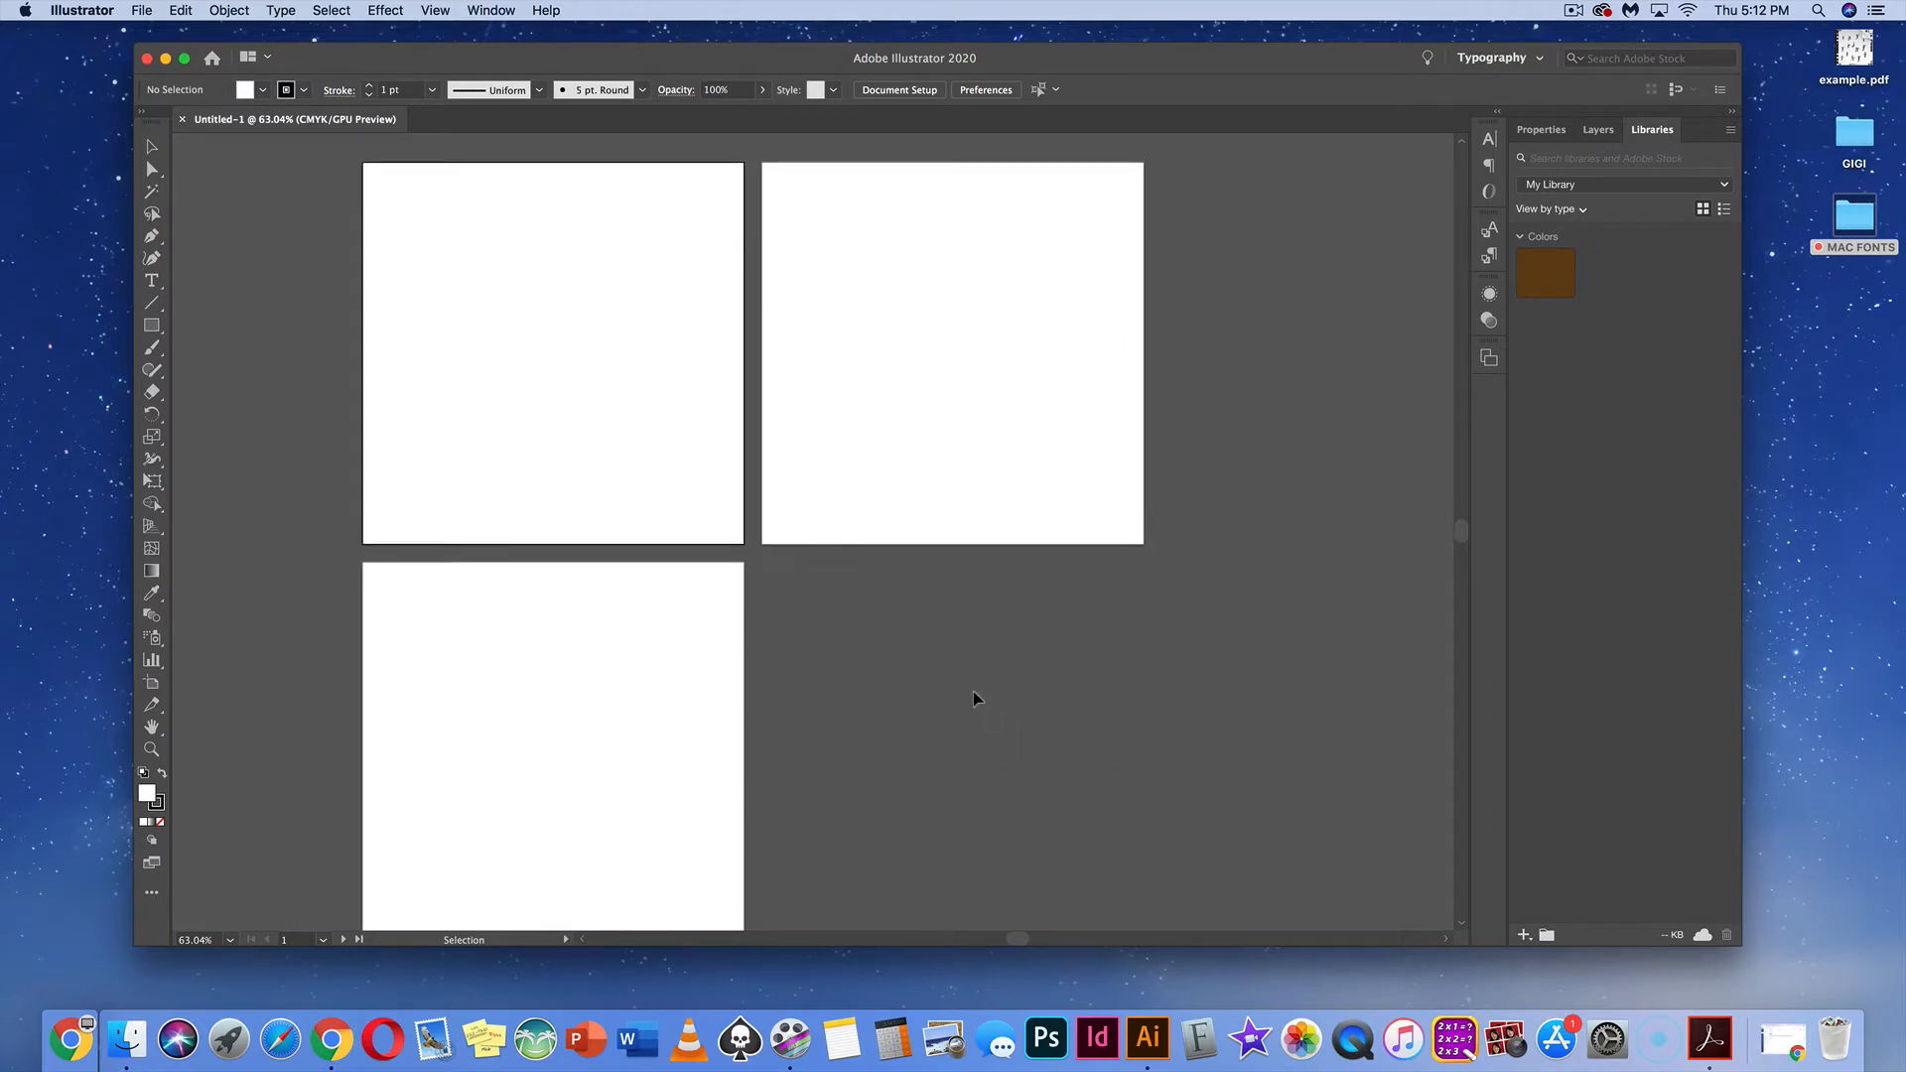
scroll(973, 691, up, 1)
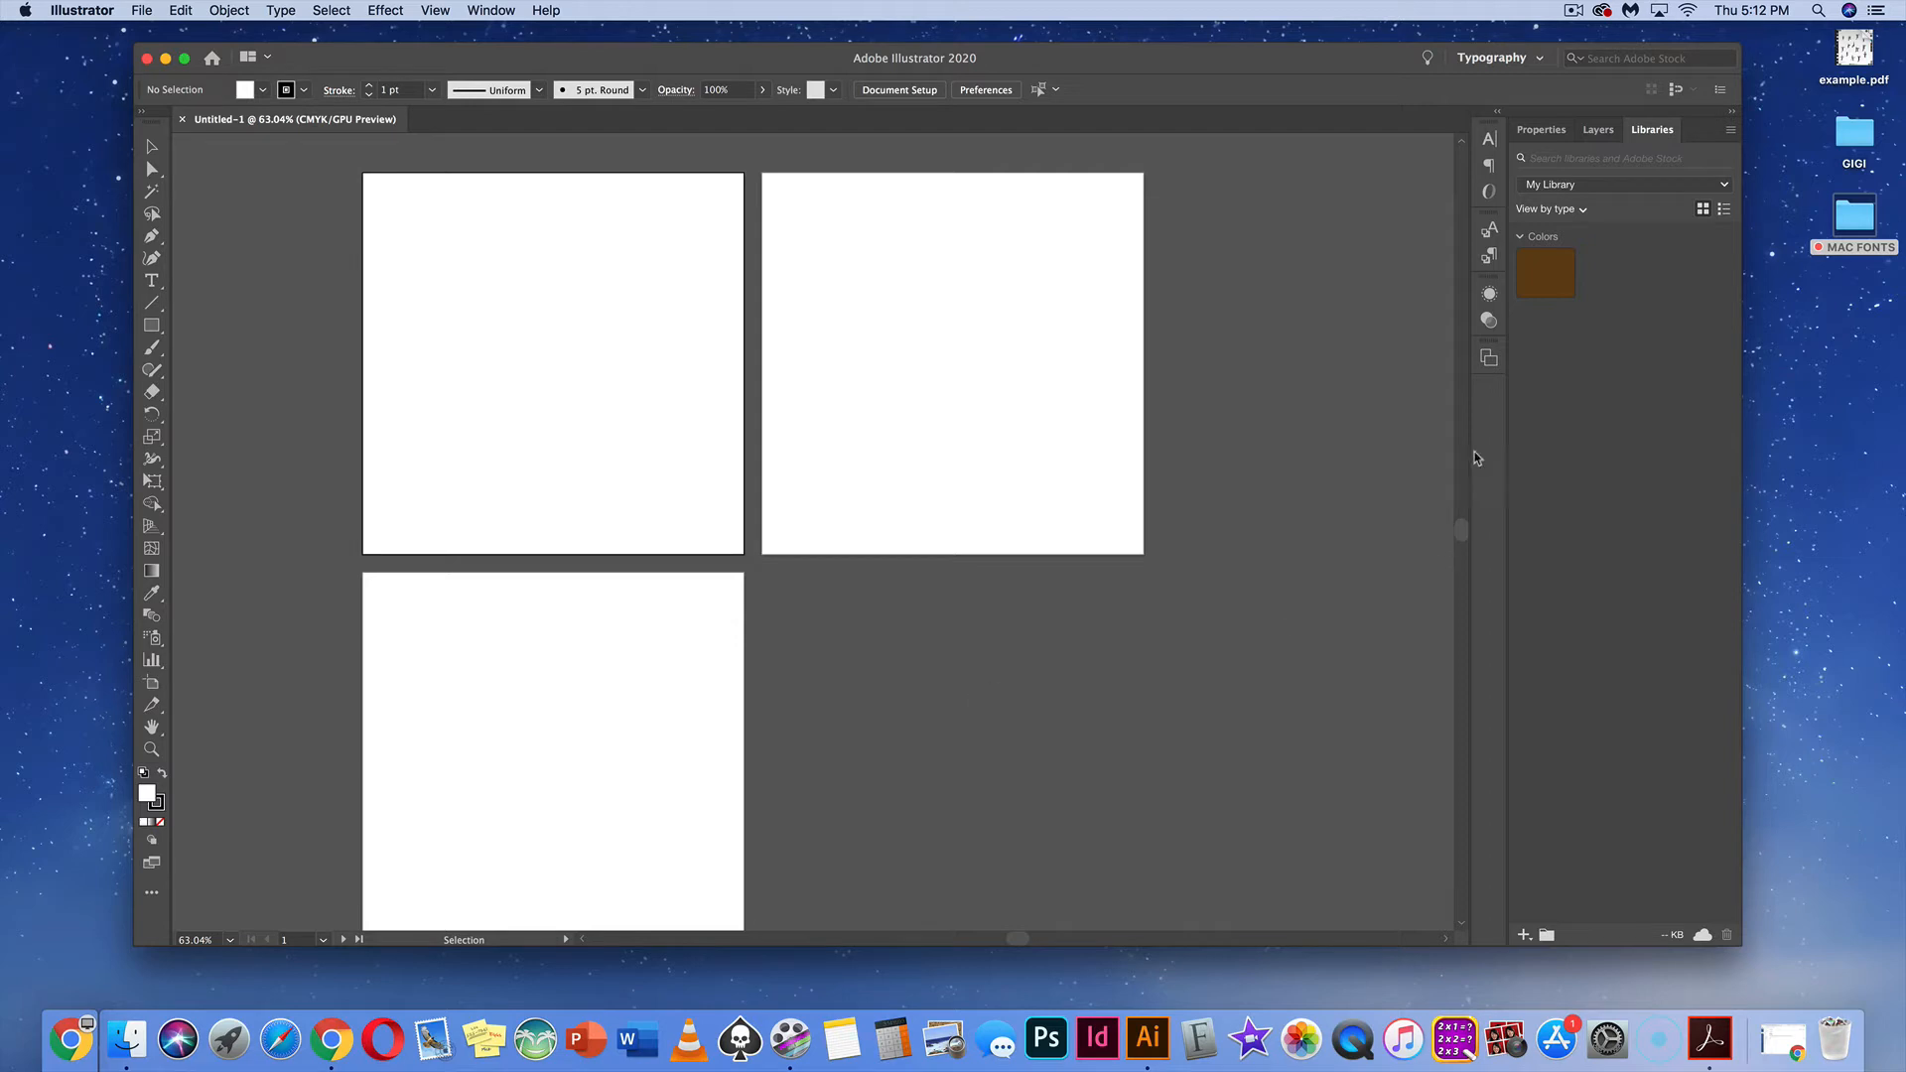
click(1489, 357)
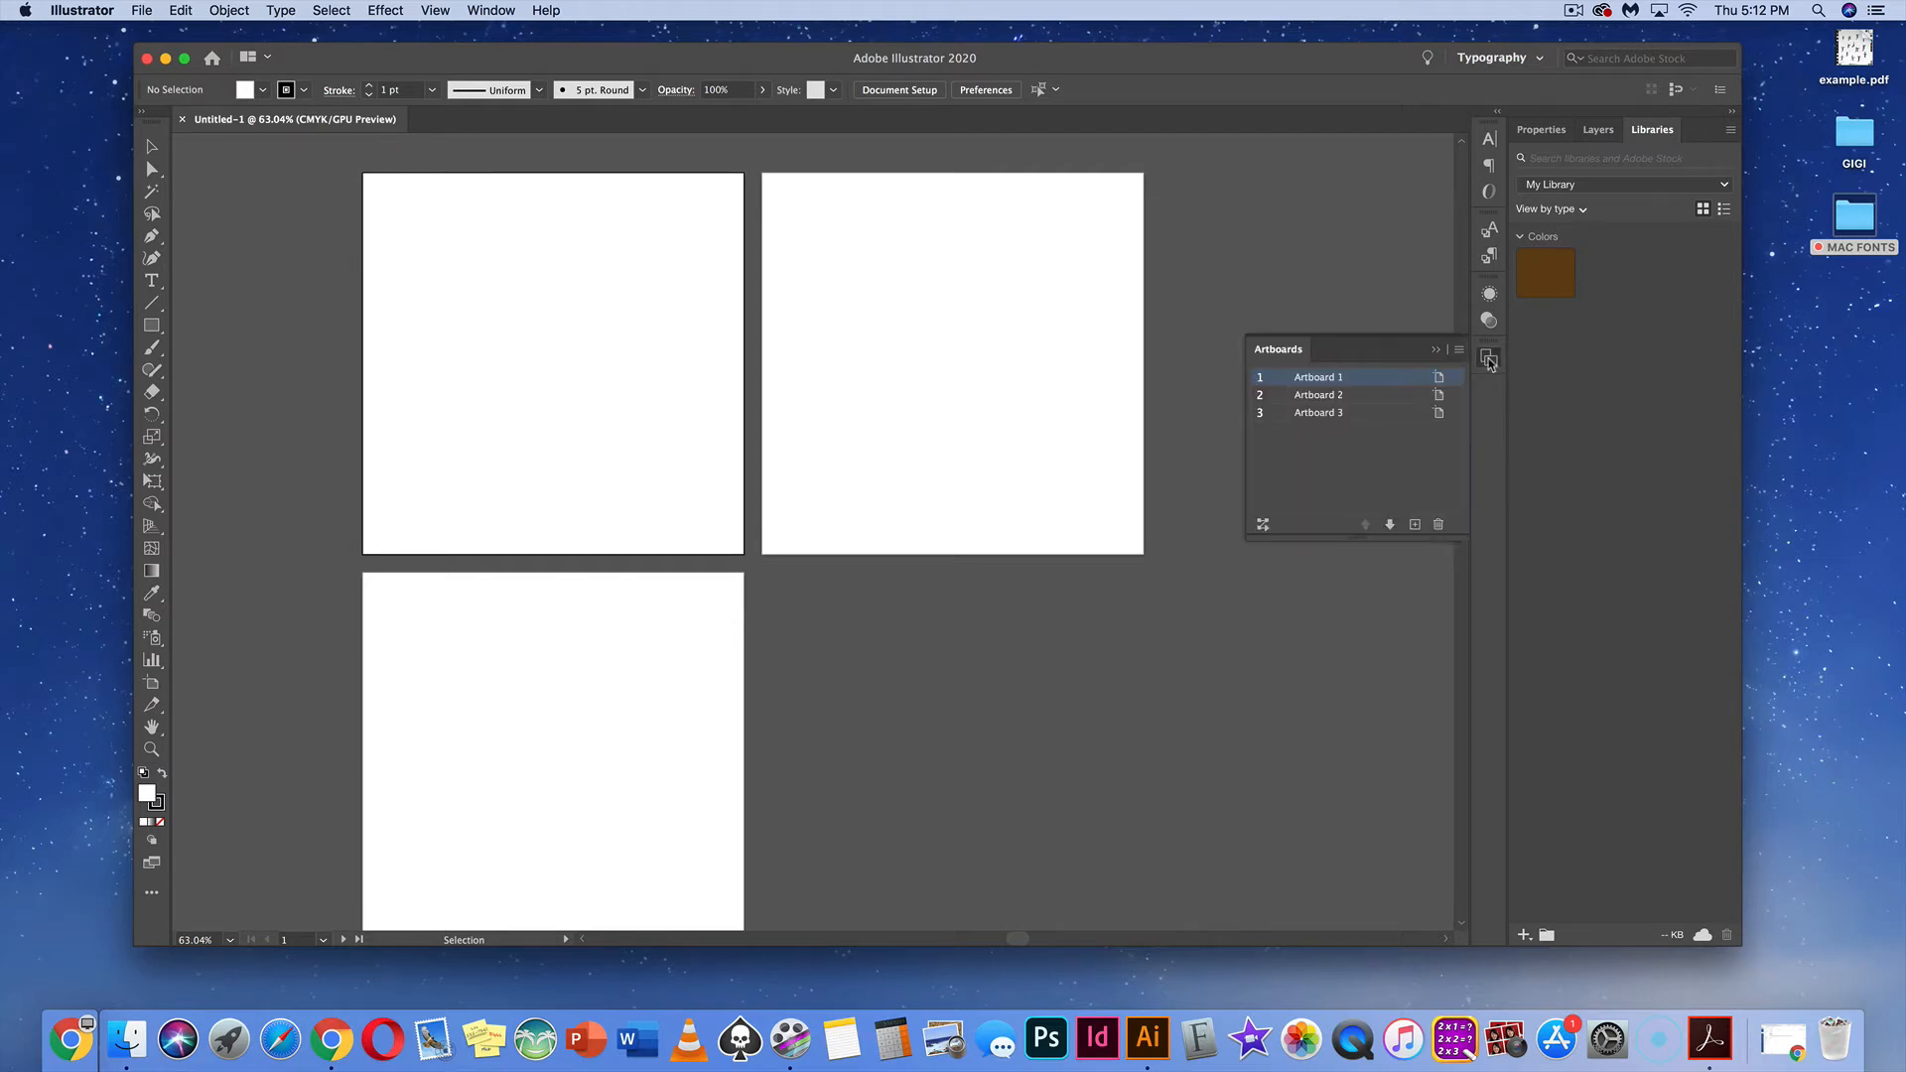
click(1349, 399)
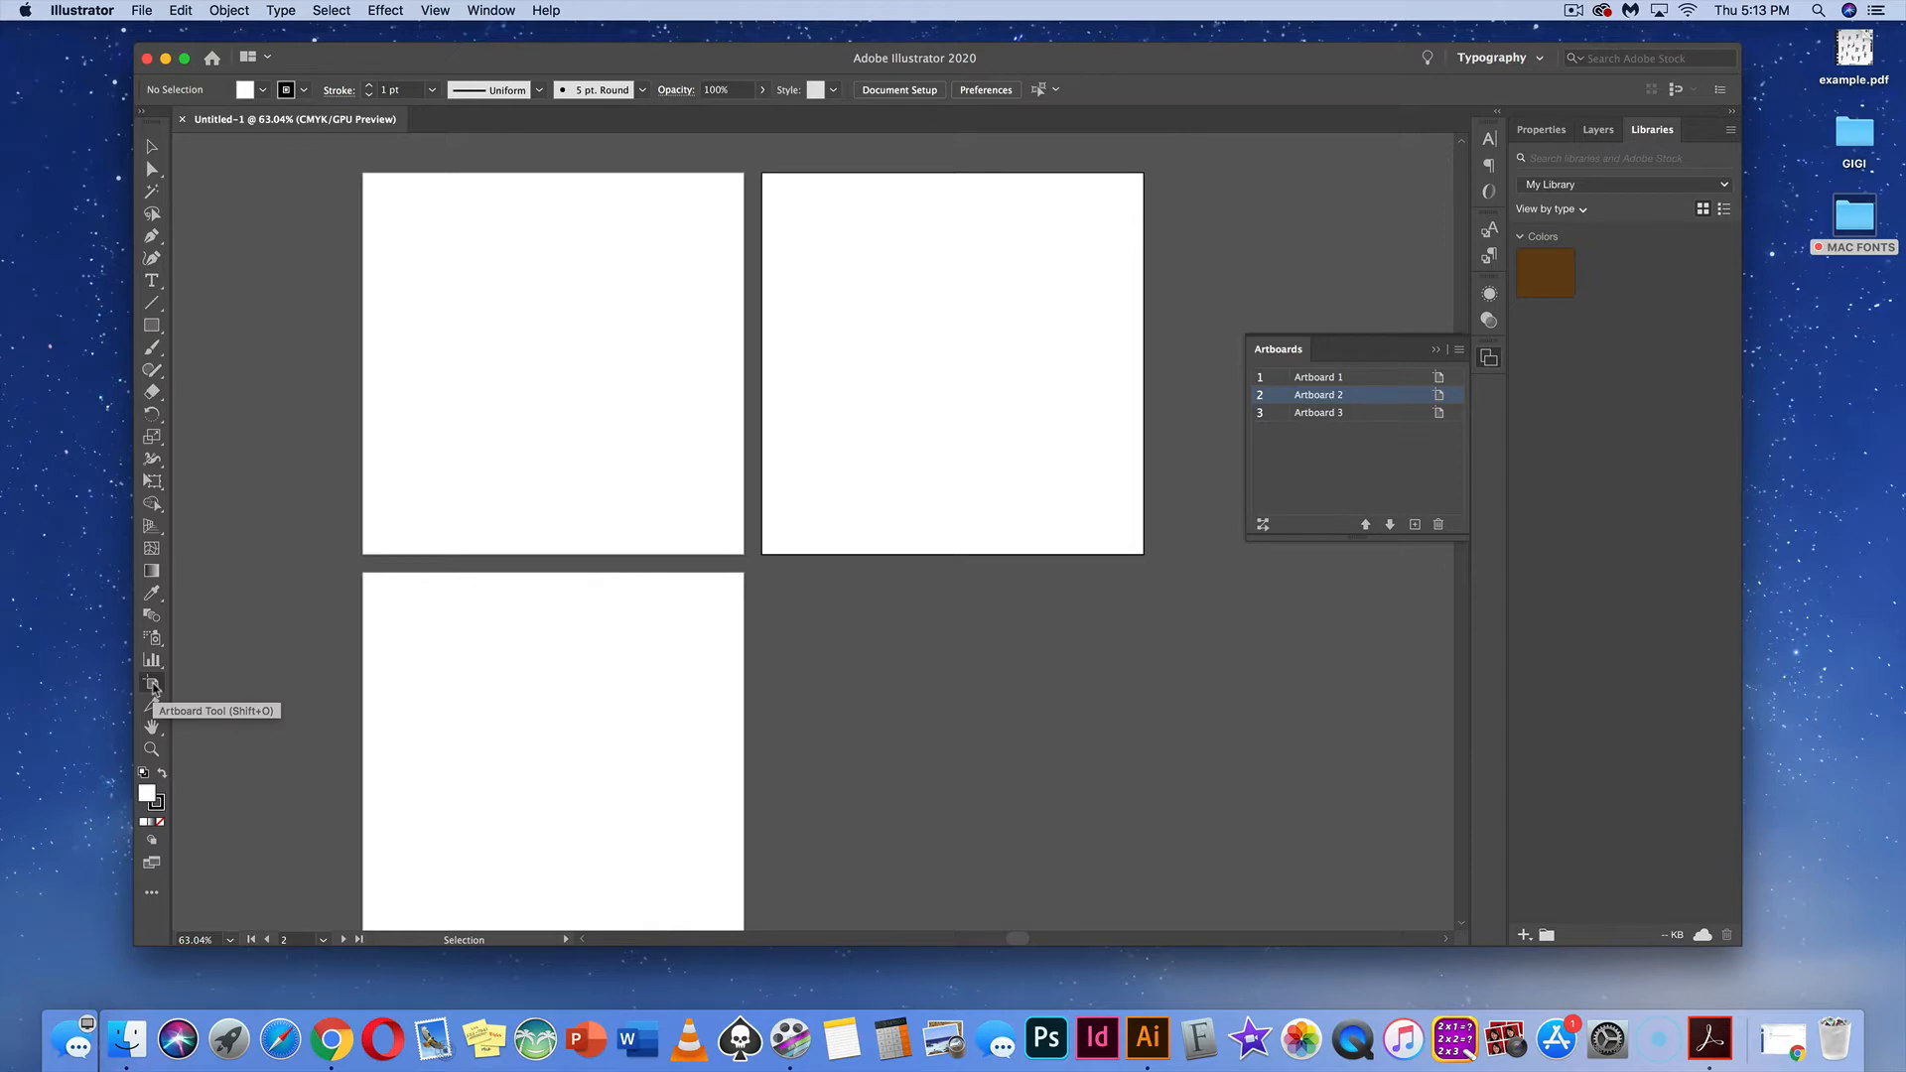
Resize Artboard 2 to 3 in wide by 3 in high and move it up, level with the top of Artboard 1
click(151, 685)
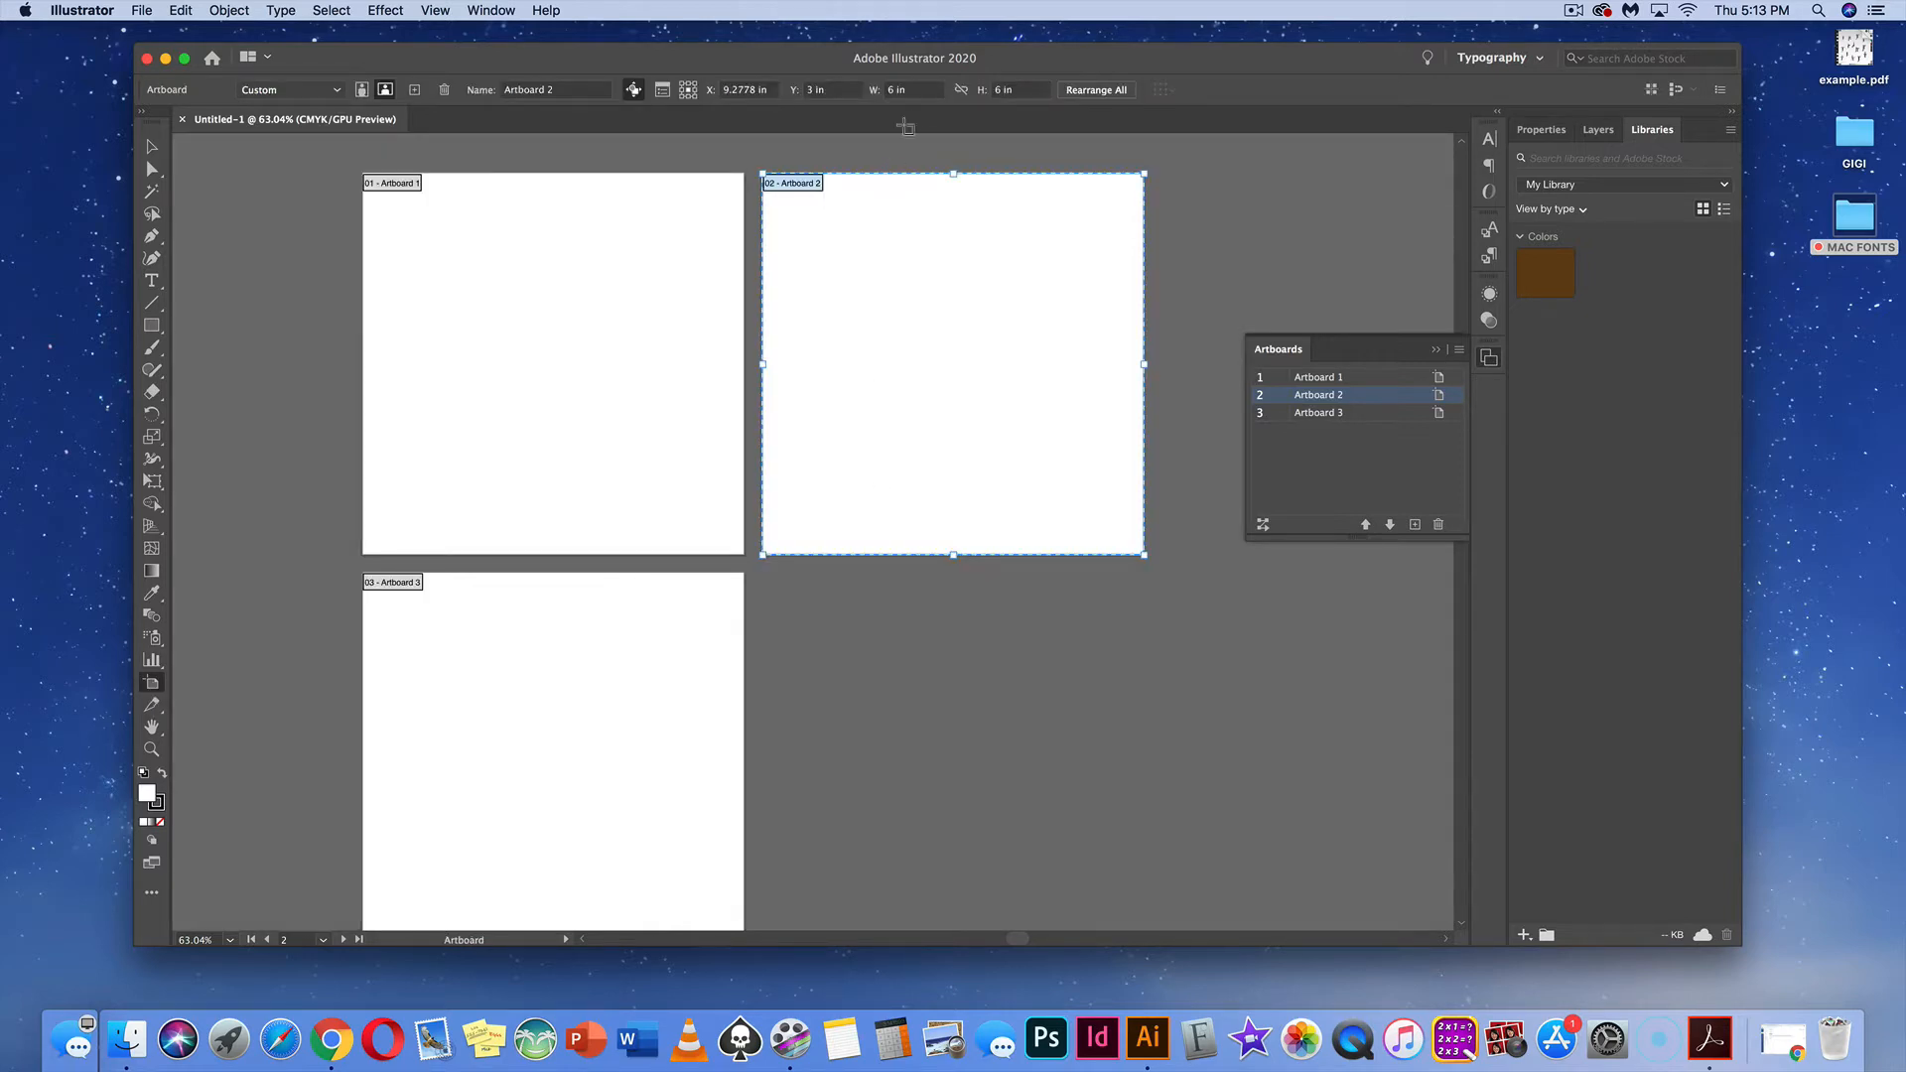
click(888, 90)
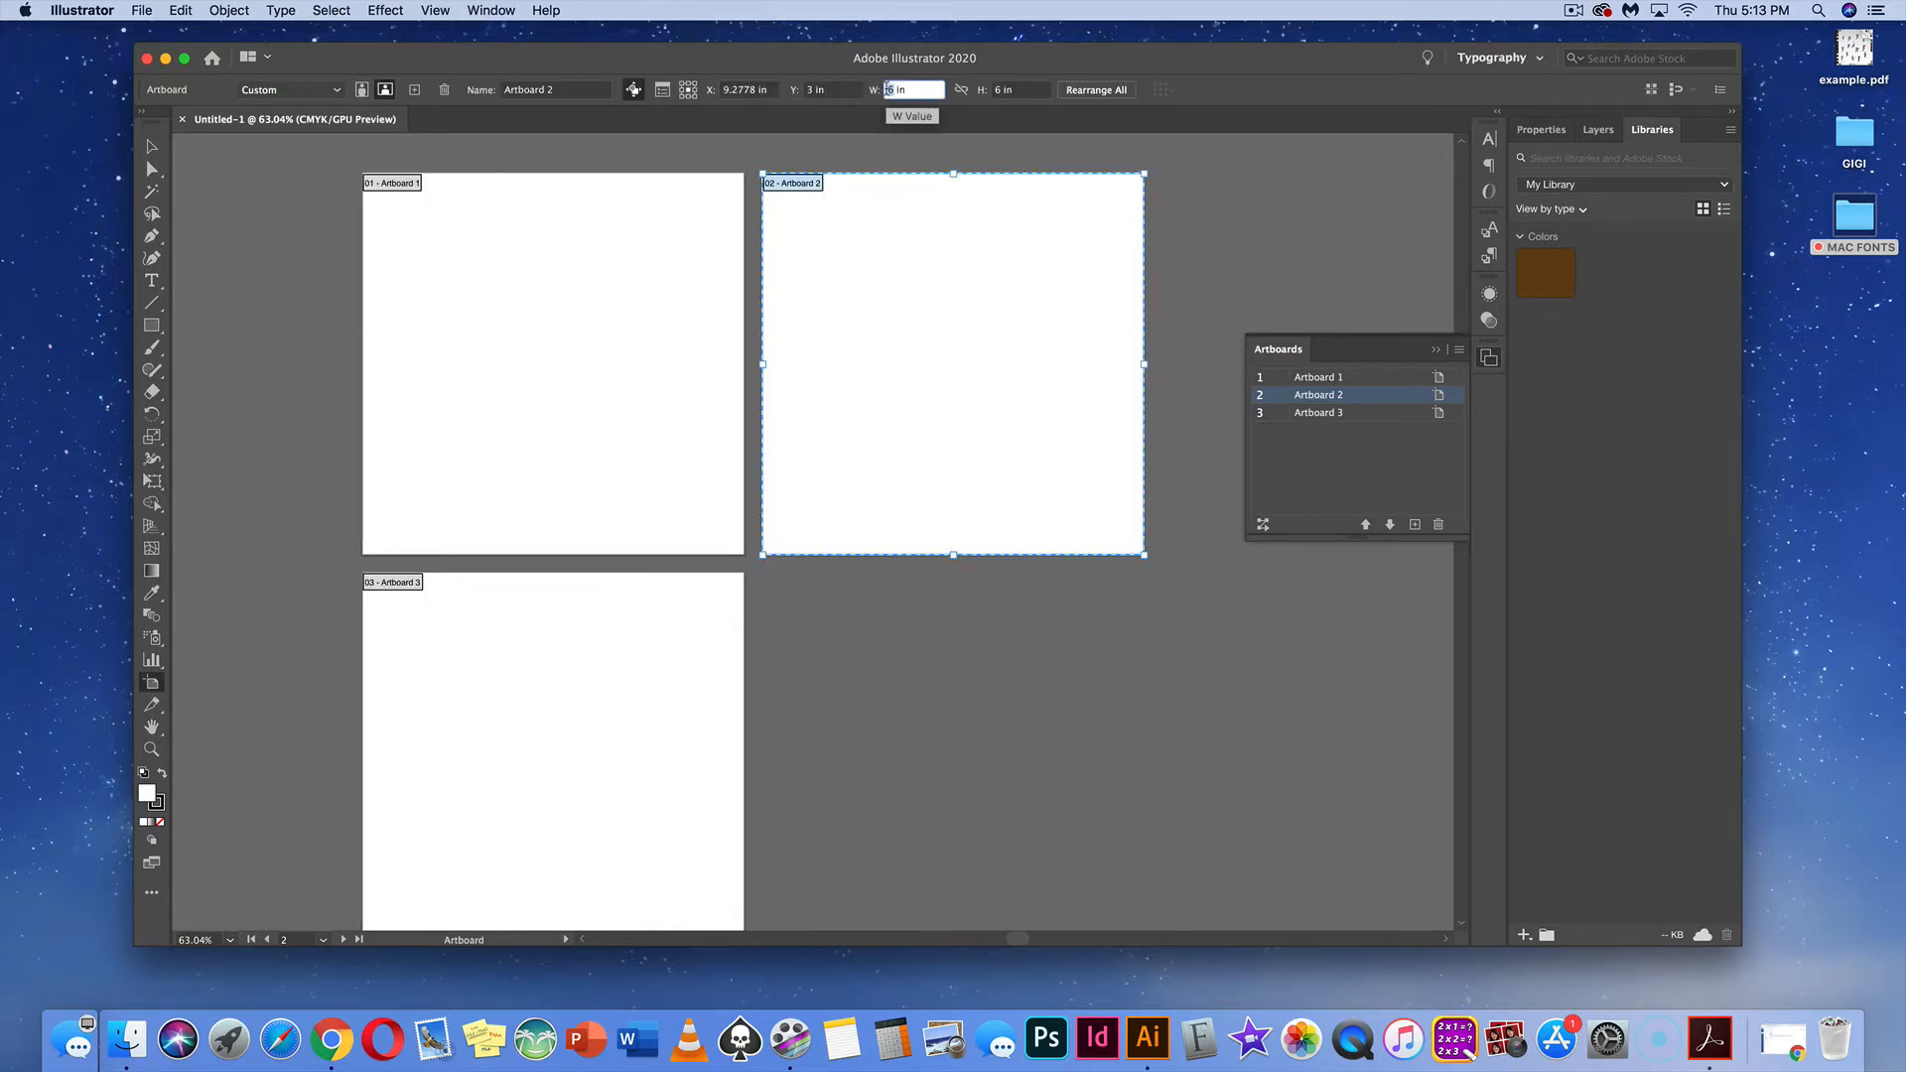
text(3)
click(998, 89)
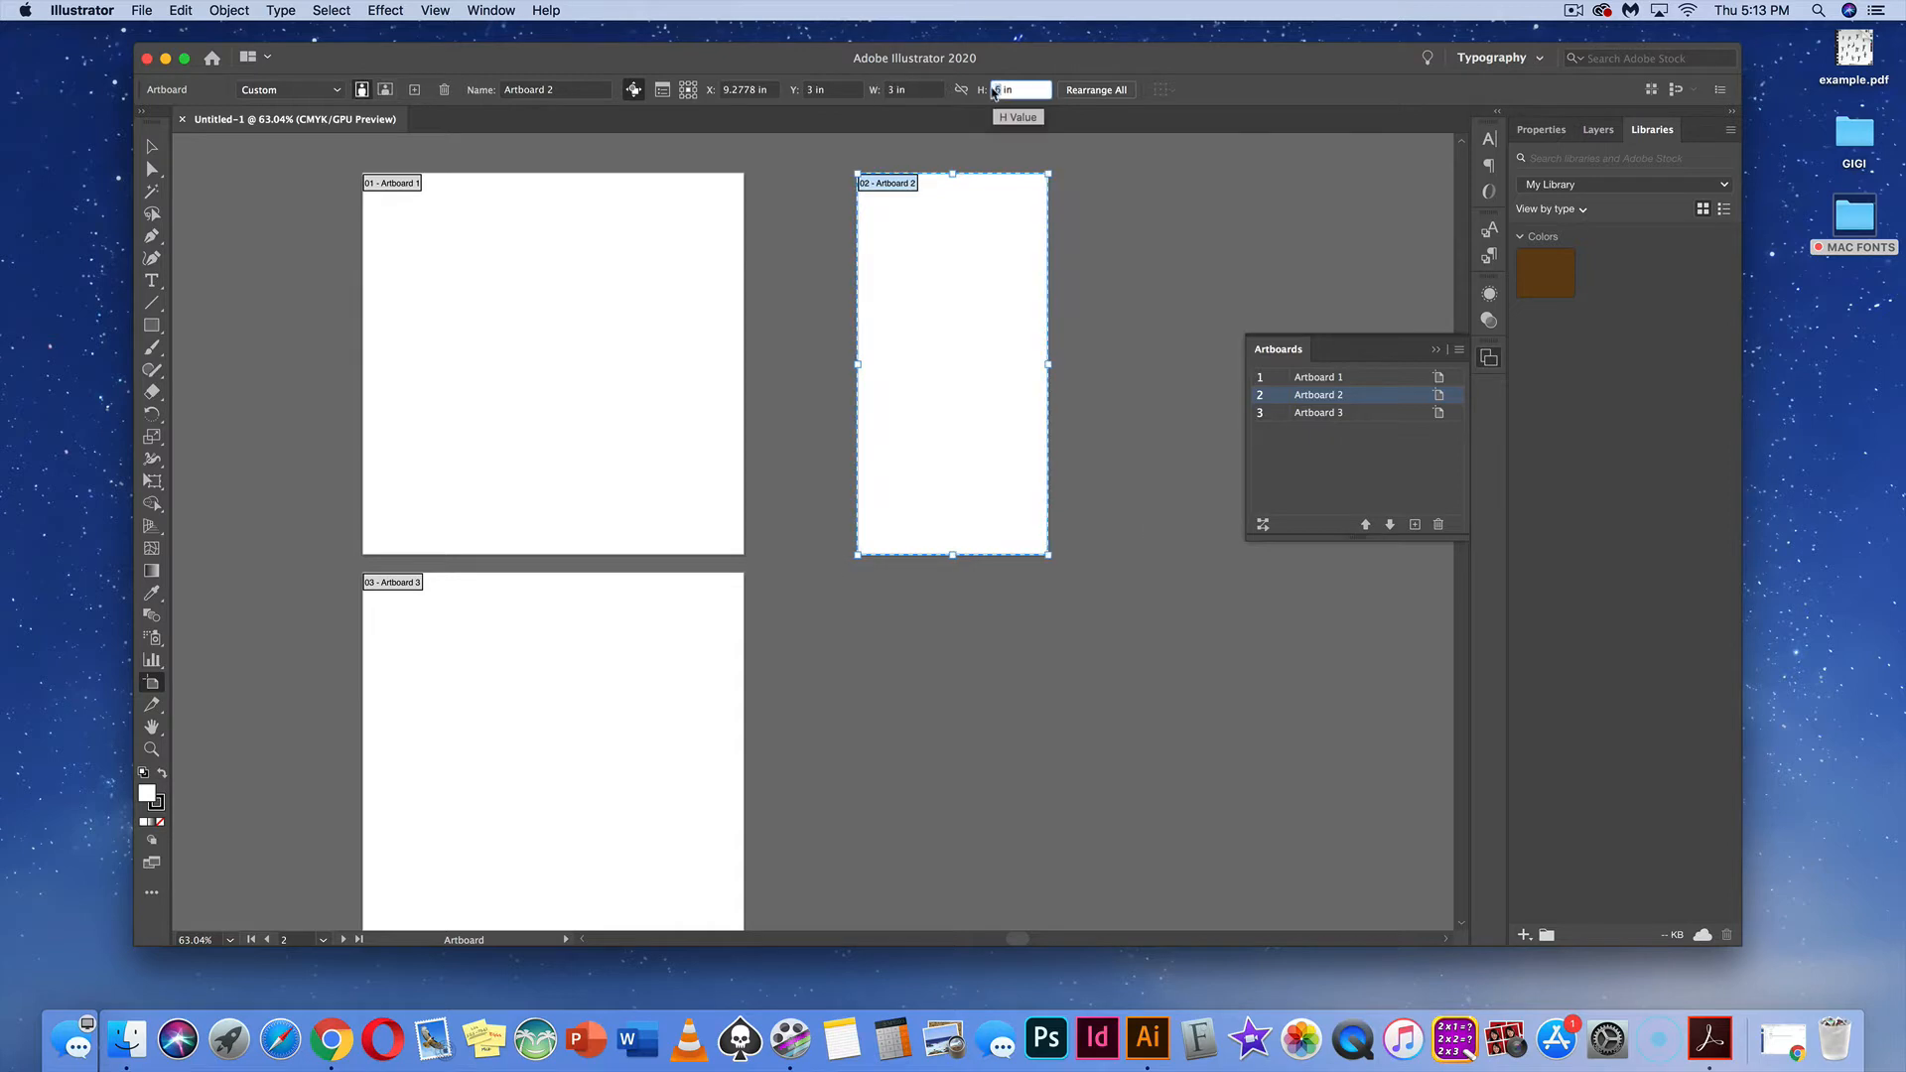
text(3)
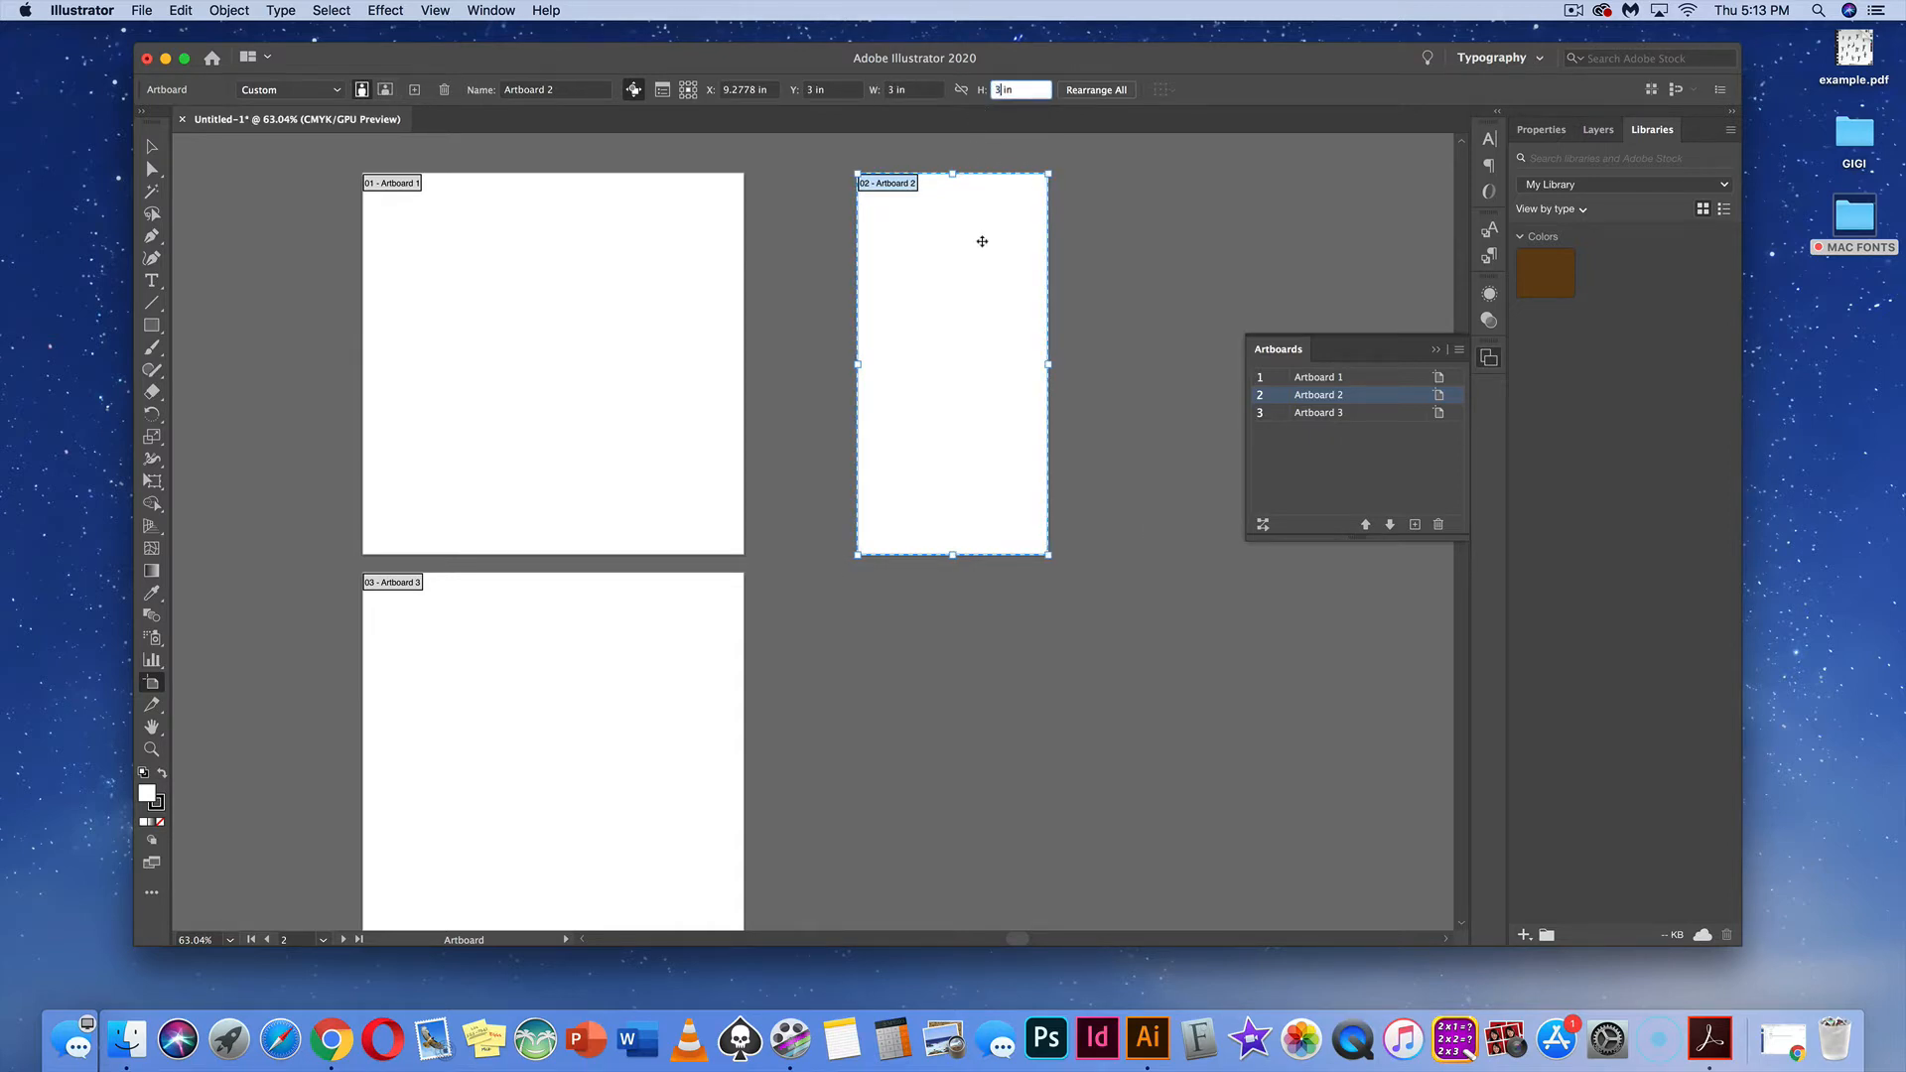
key(Return)
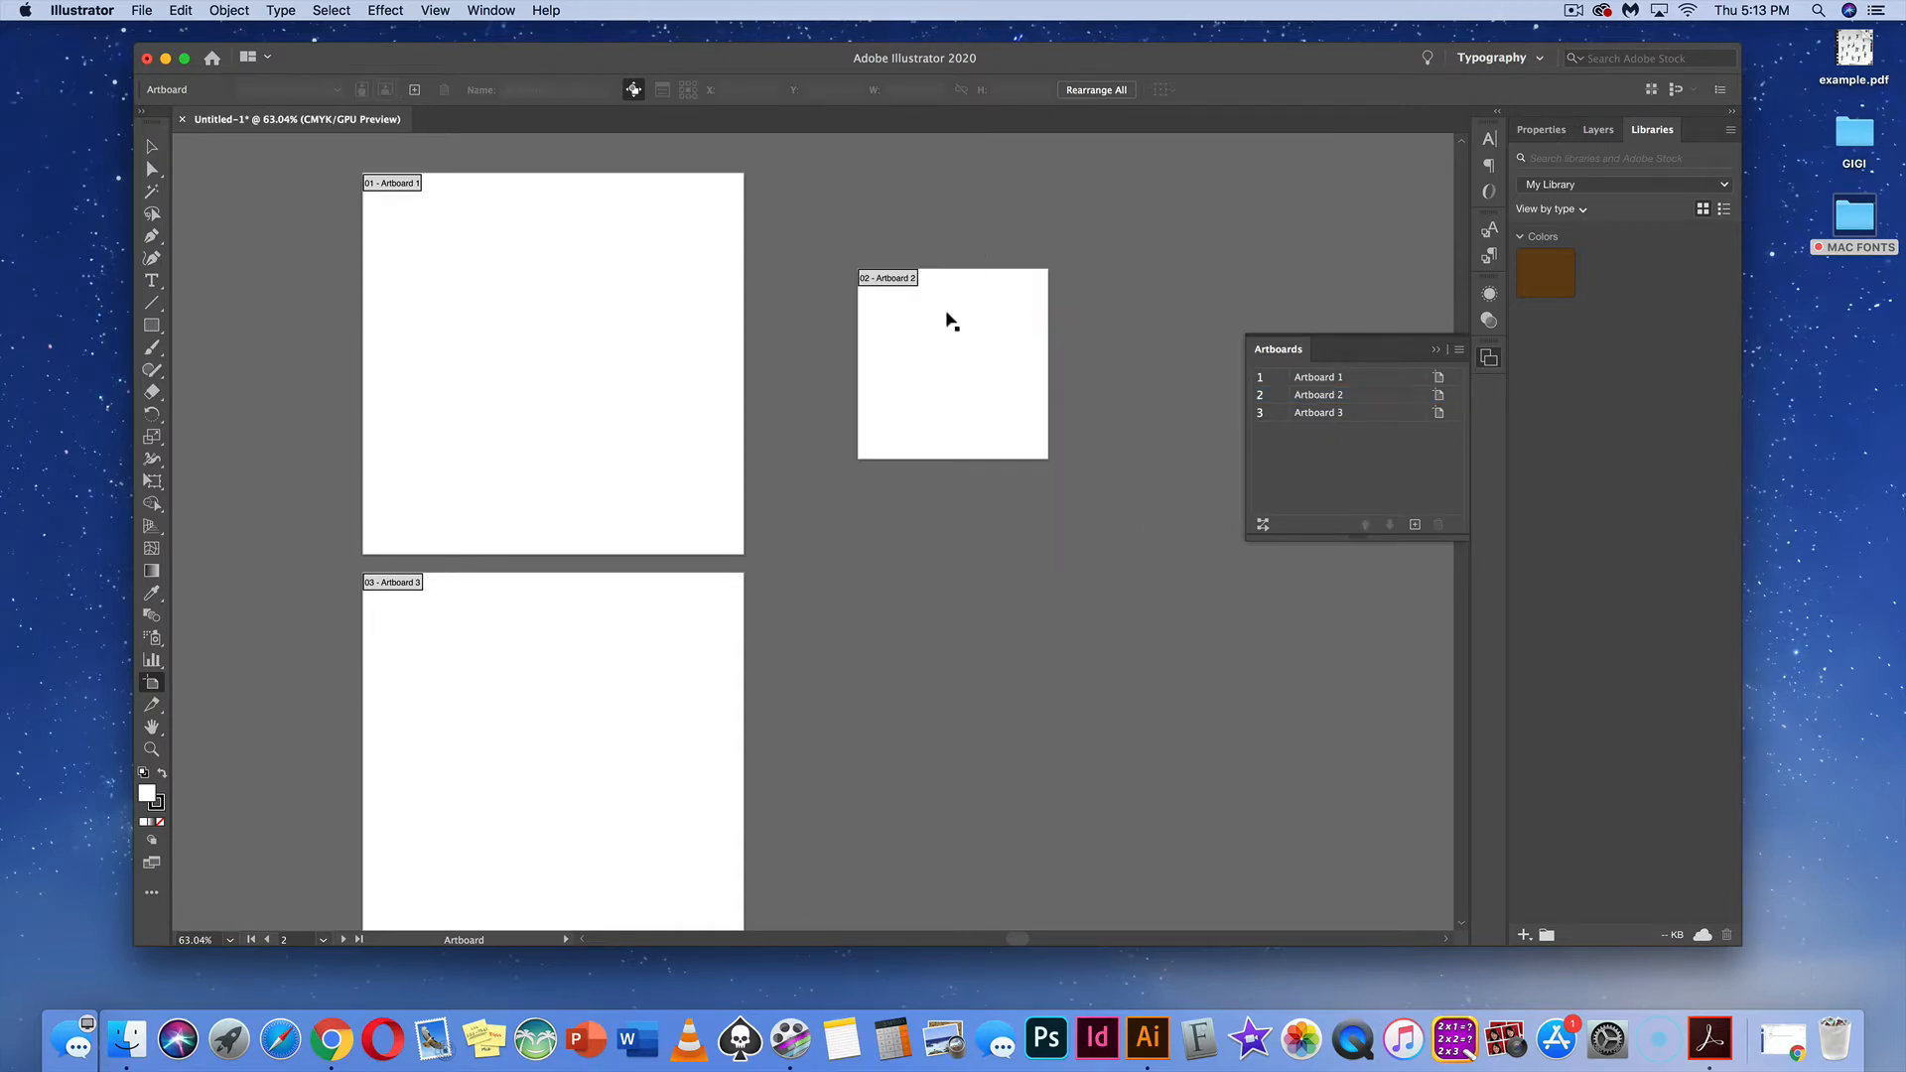
drag(946, 317, 932, 195)
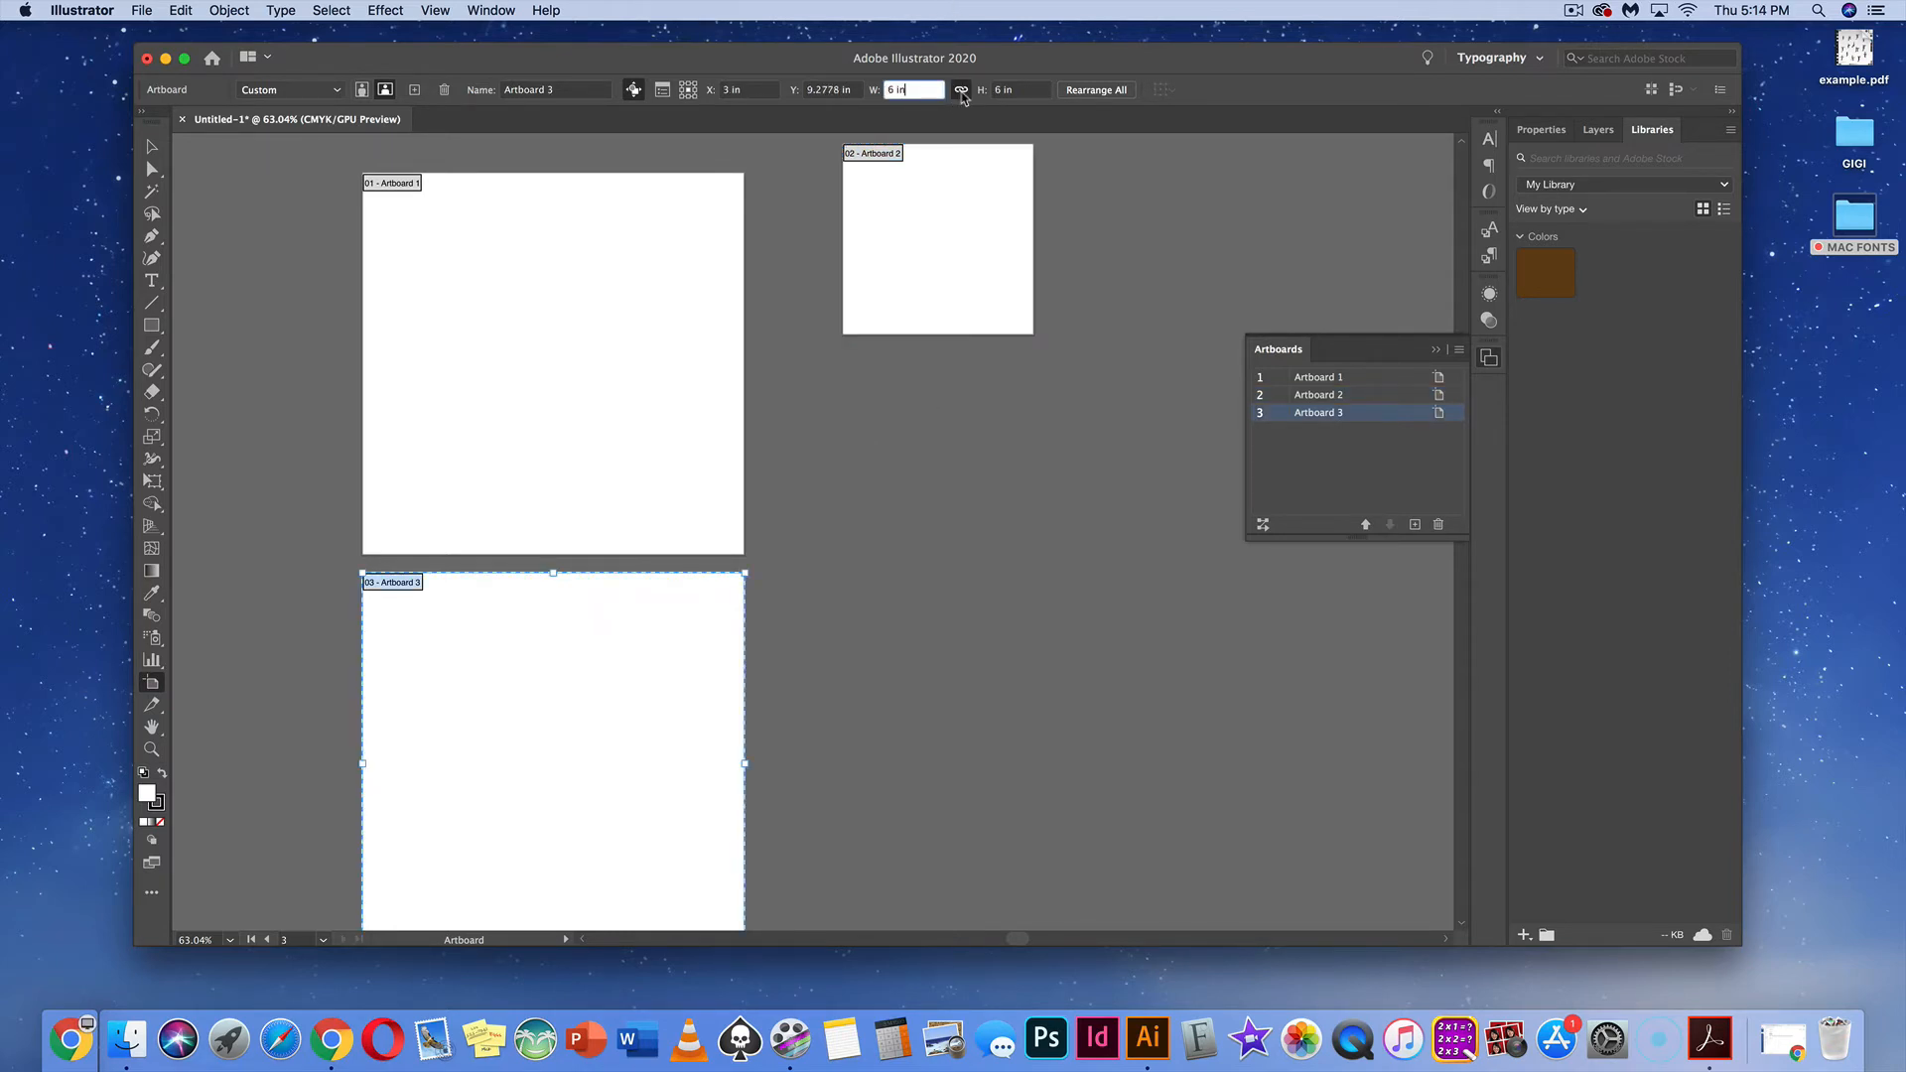
Scale Artboard 3 proportionally to 3 in by 3 in, place it directly below Artboard 2, and collapse the artboard list
click(961, 92)
click(960, 90)
double_click(892, 91)
text(3)
click(702, 670)
drag(1001, 570, 959, 451)
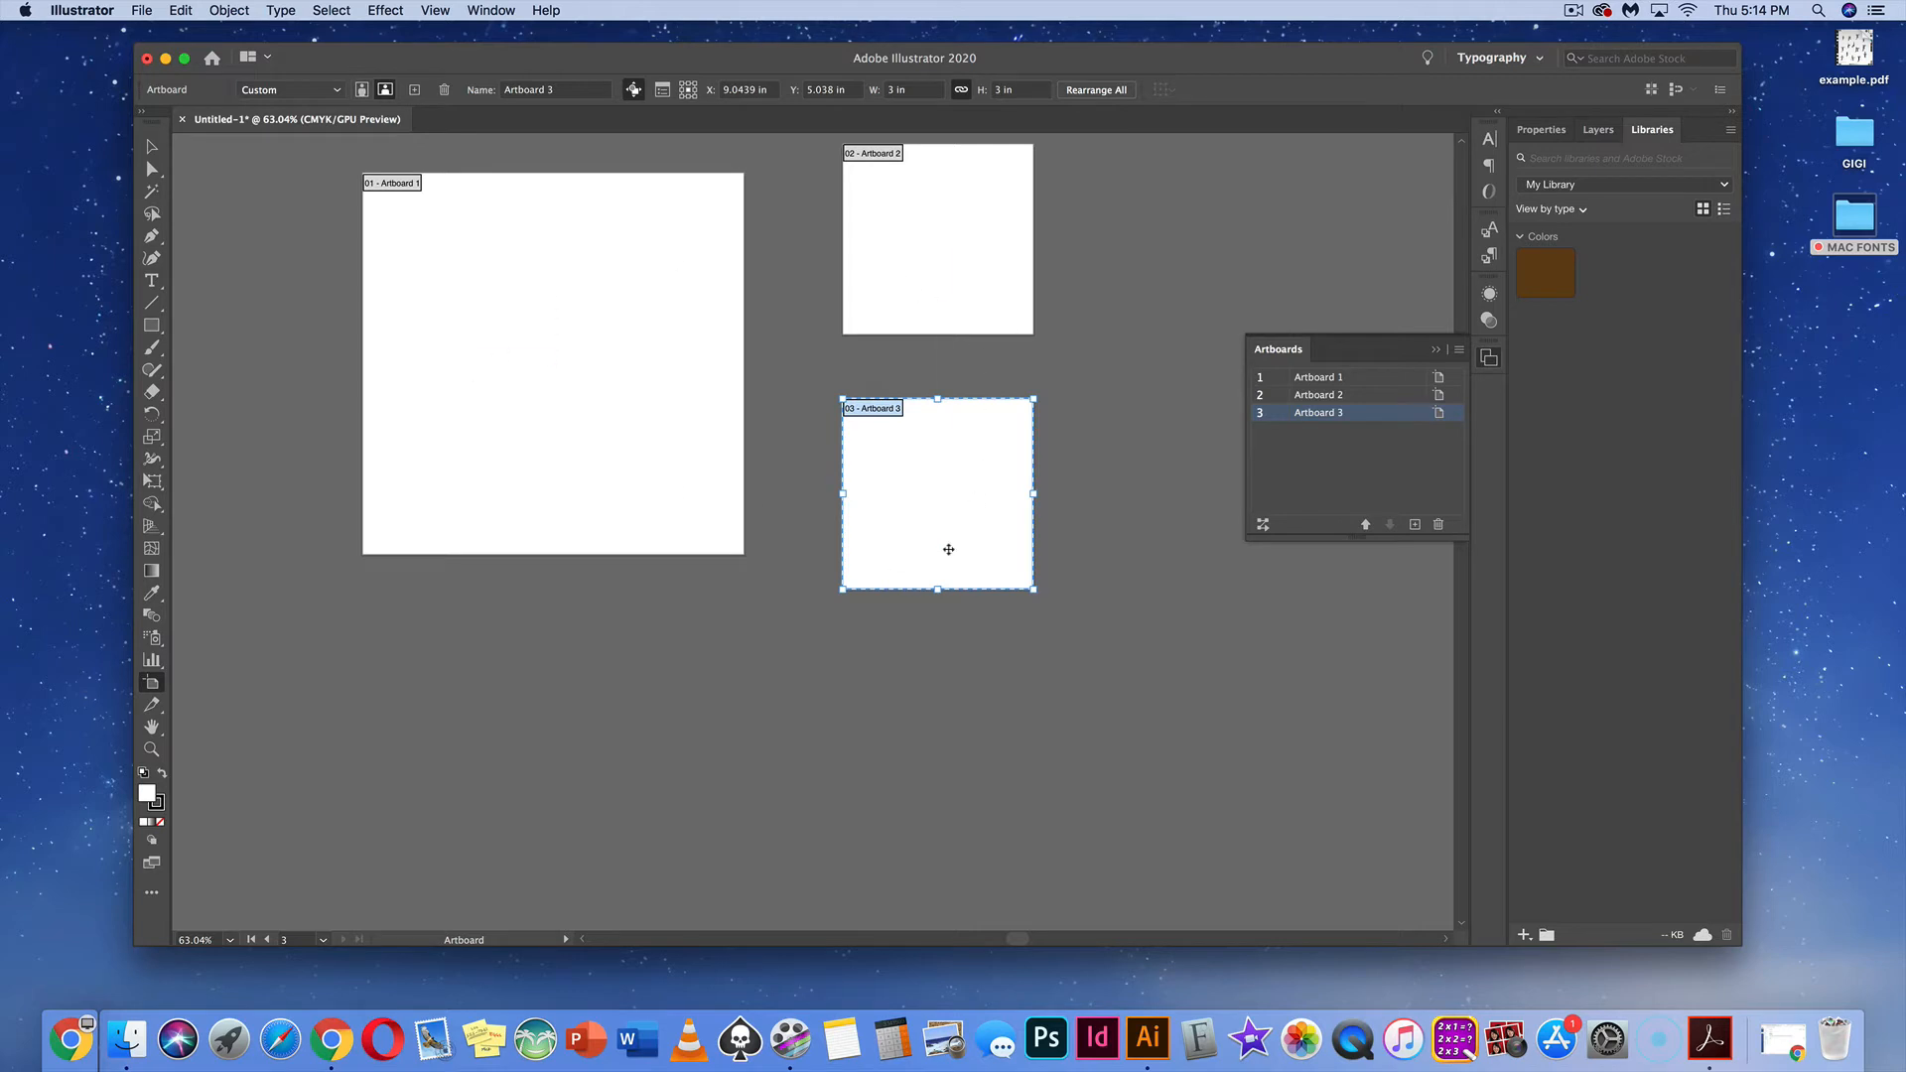
click(1435, 349)
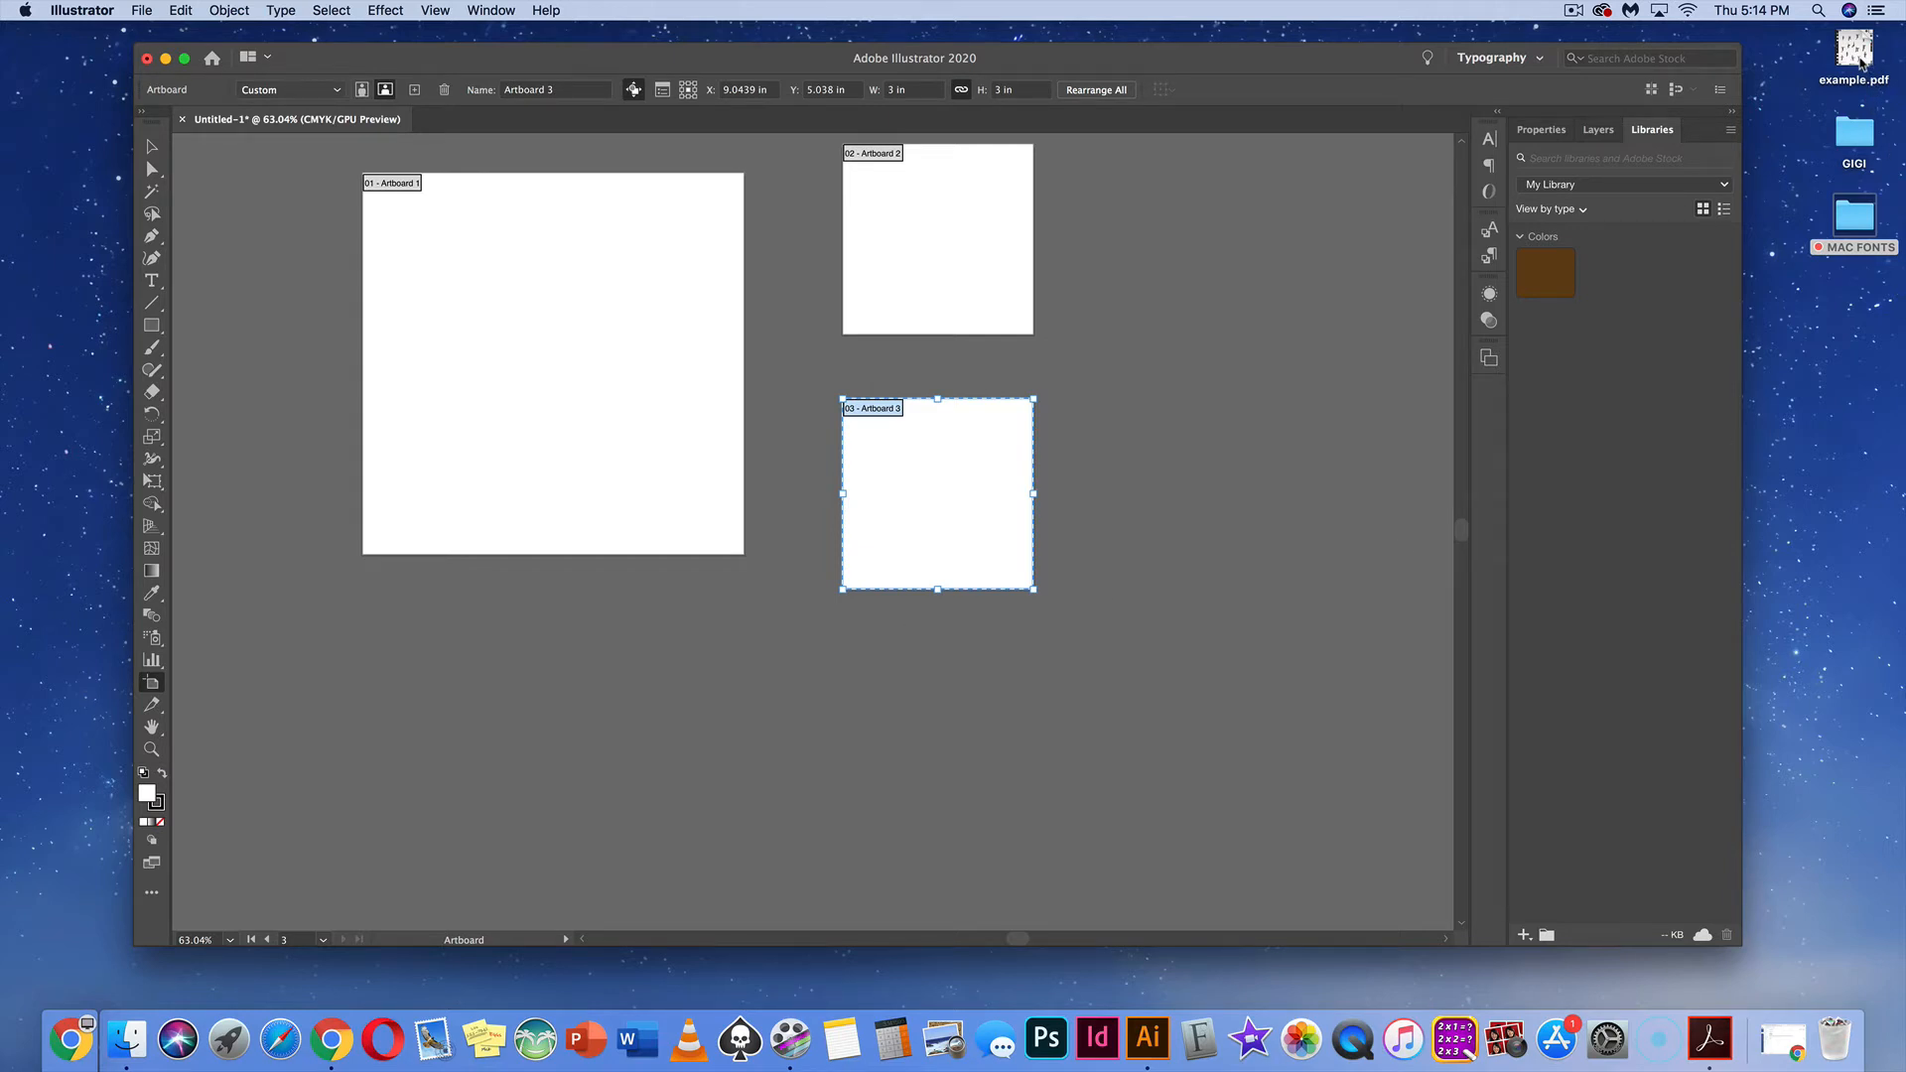
Open example.pdf from the Desktop as a second document
drag(1860, 64, 1148, 1054)
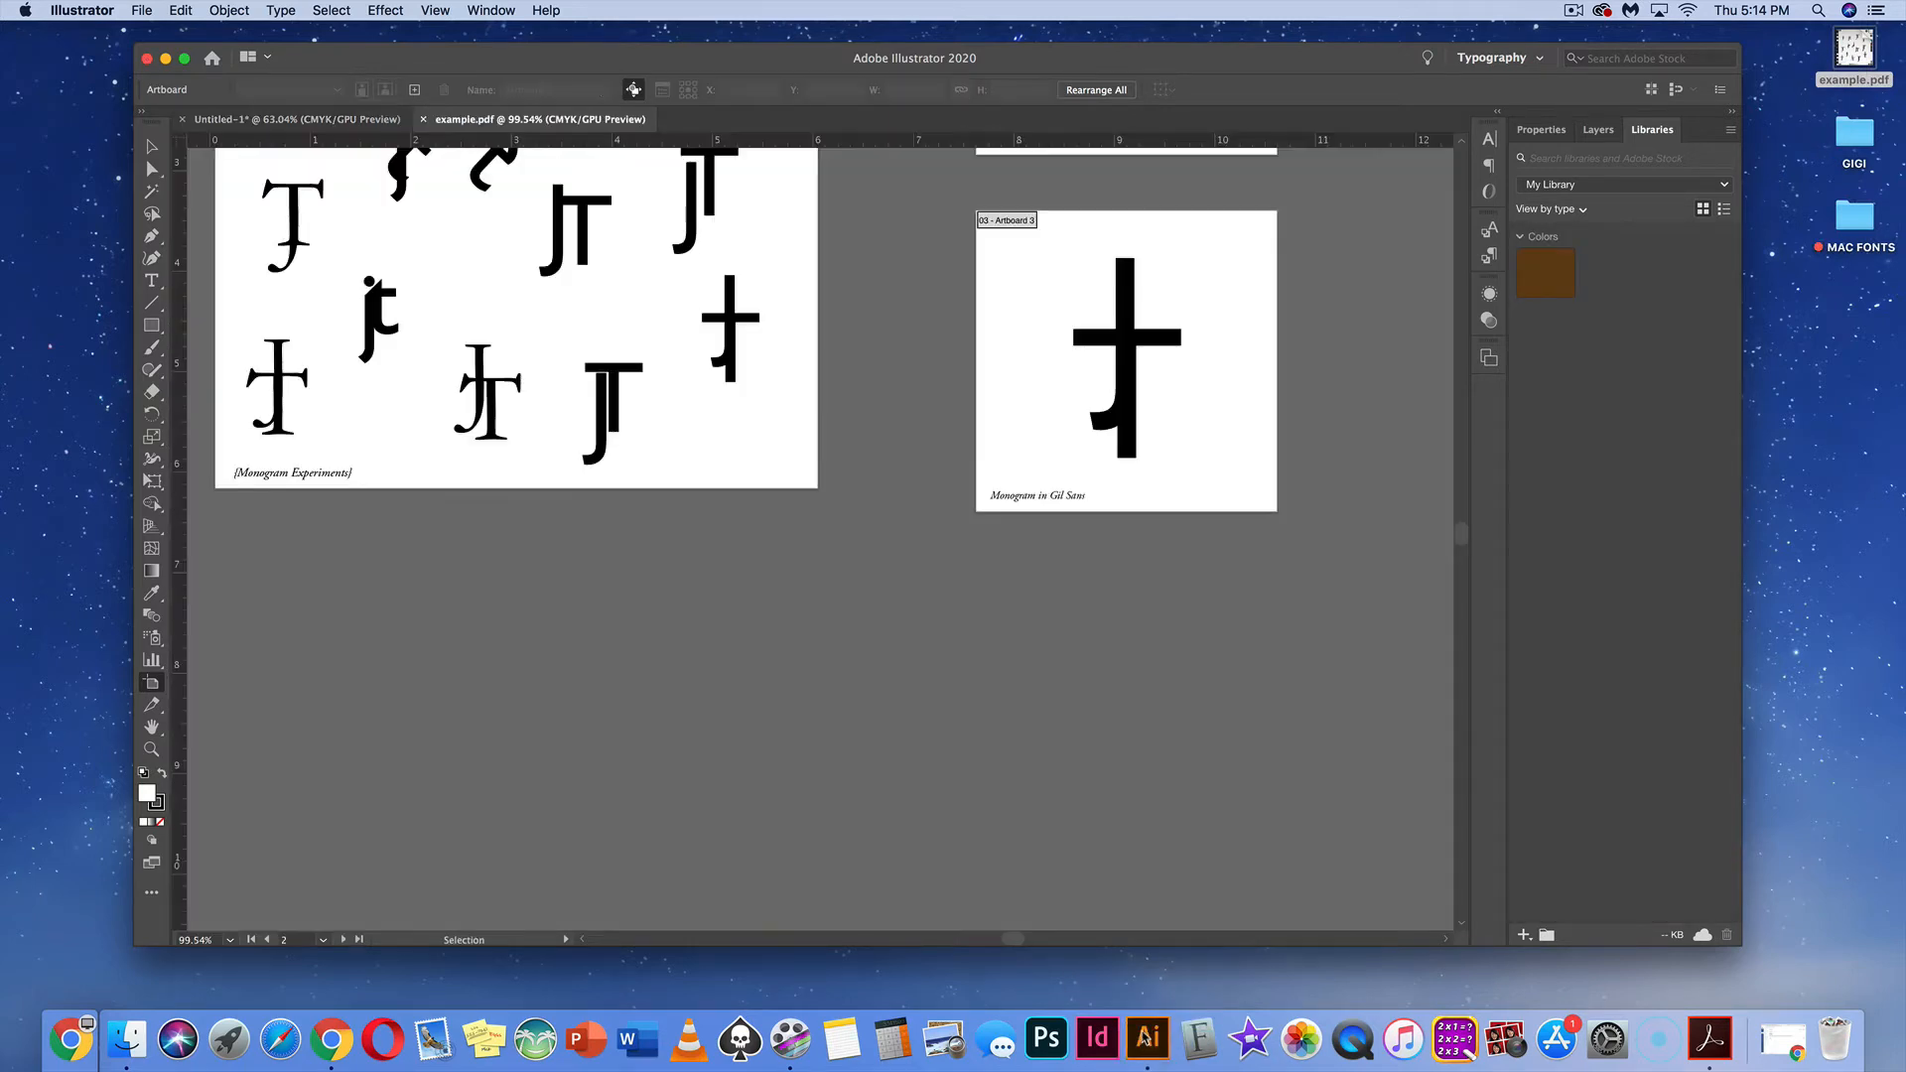
click(424, 121)
click(83, 10)
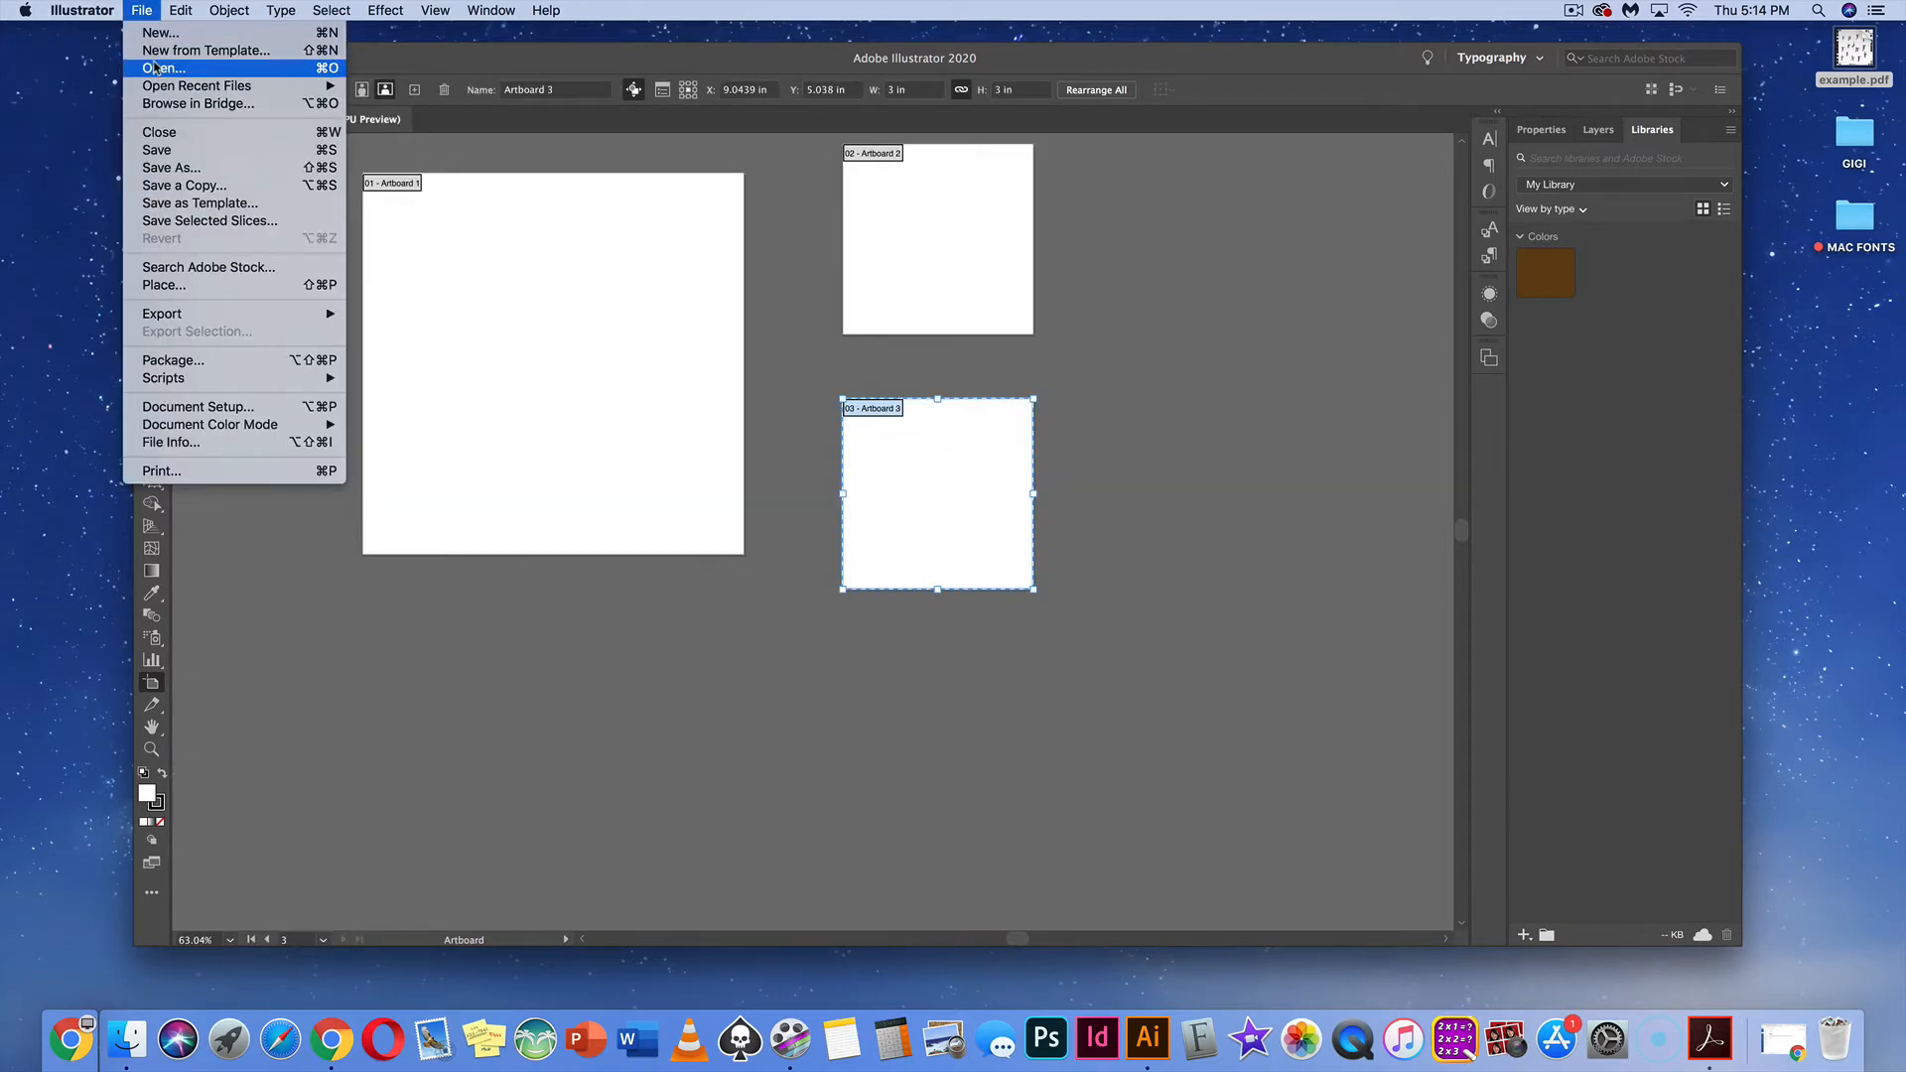
click(239, 68)
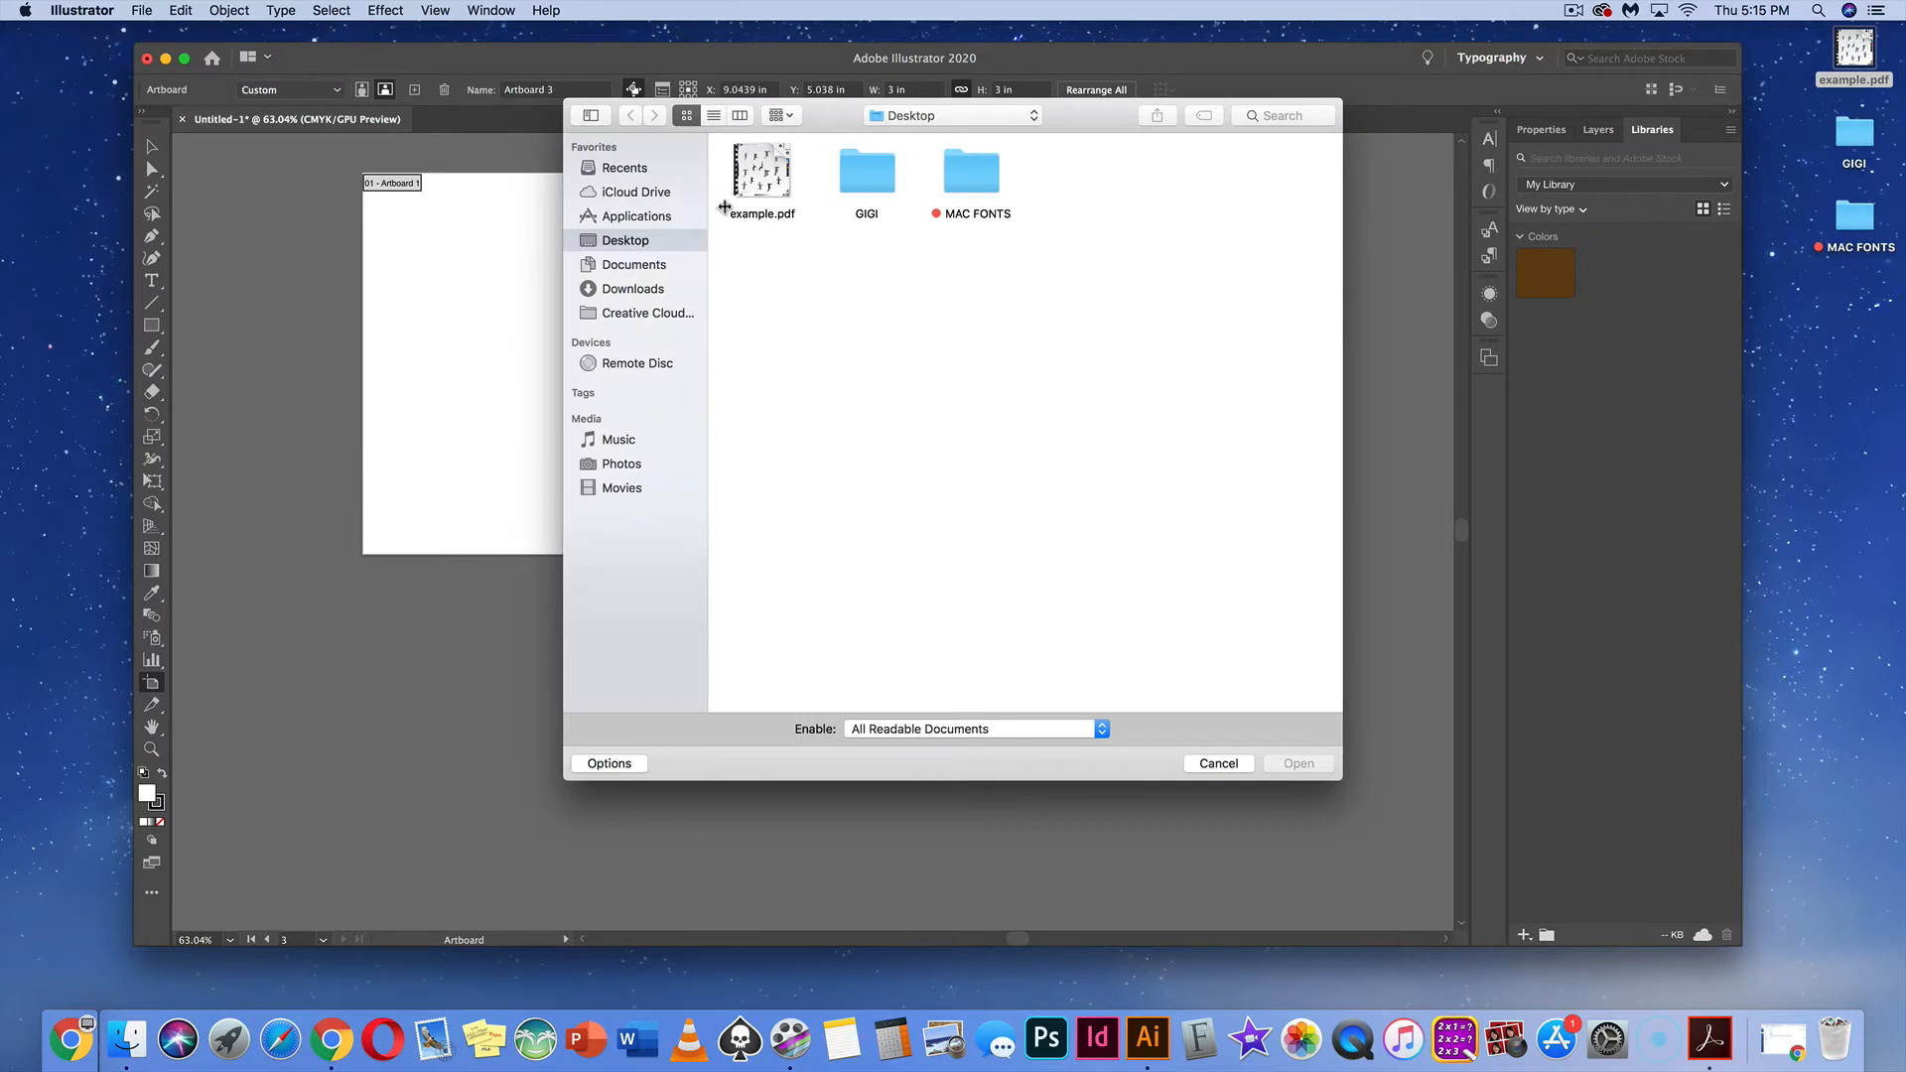
click(1298, 763)
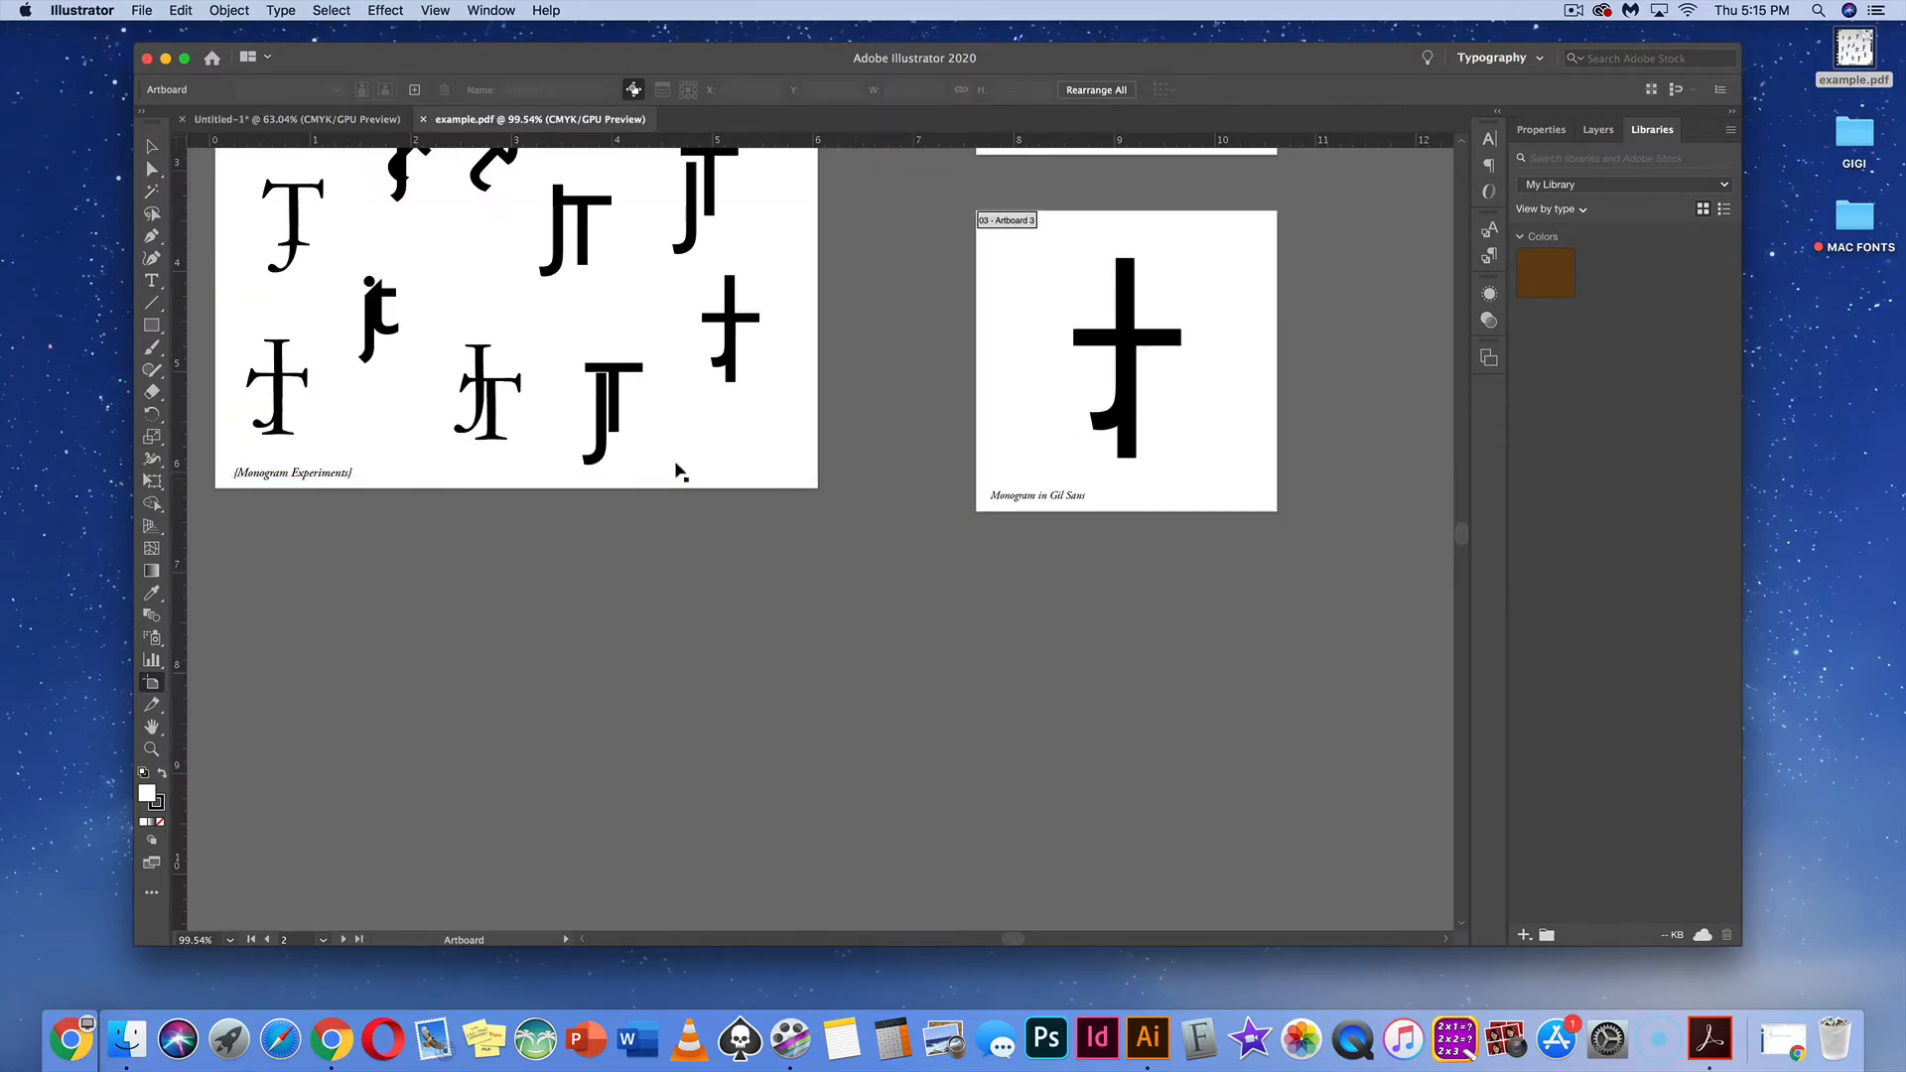
Examine the monogram layouts on the three artboards of example.pdf and return to the Untitled-1 document
scroll(683, 493, up, 2)
scroll(682, 494, up, 5)
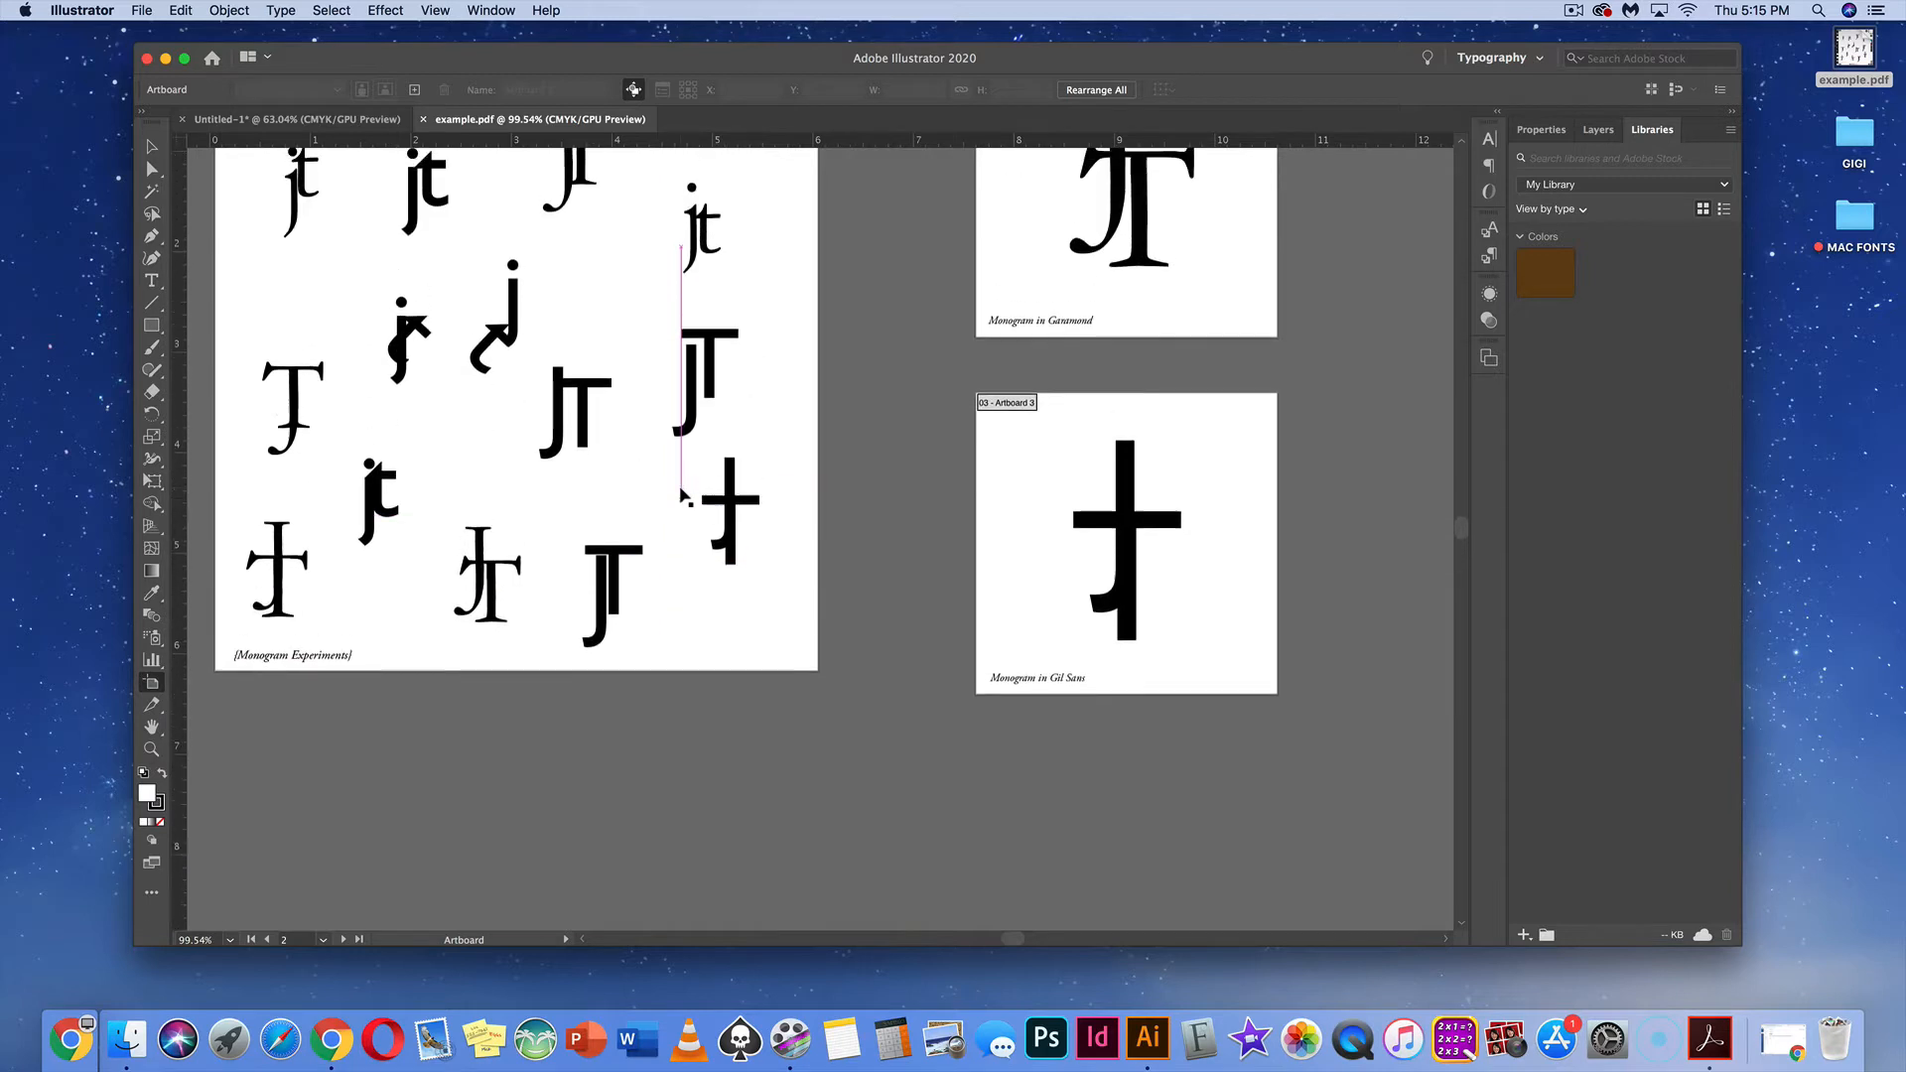
scroll(682, 497, up, 3)
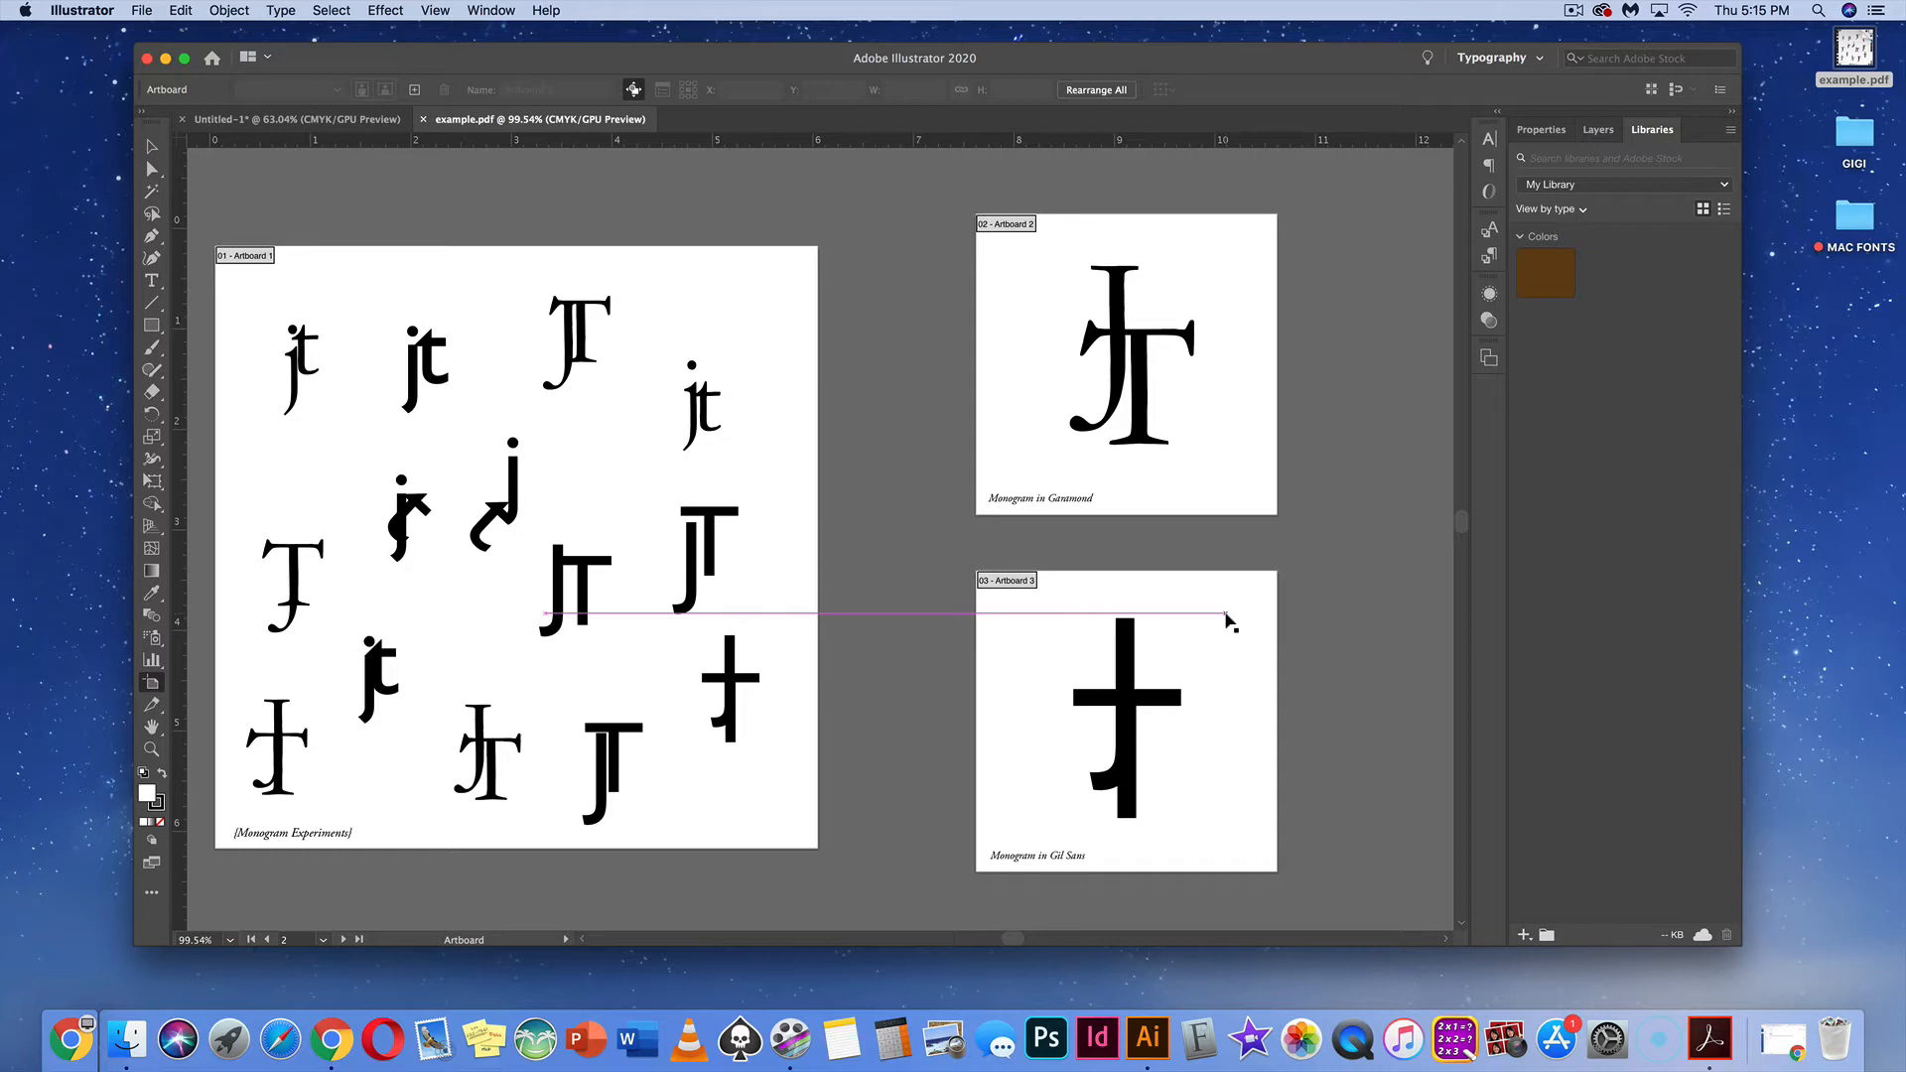
click(323, 120)
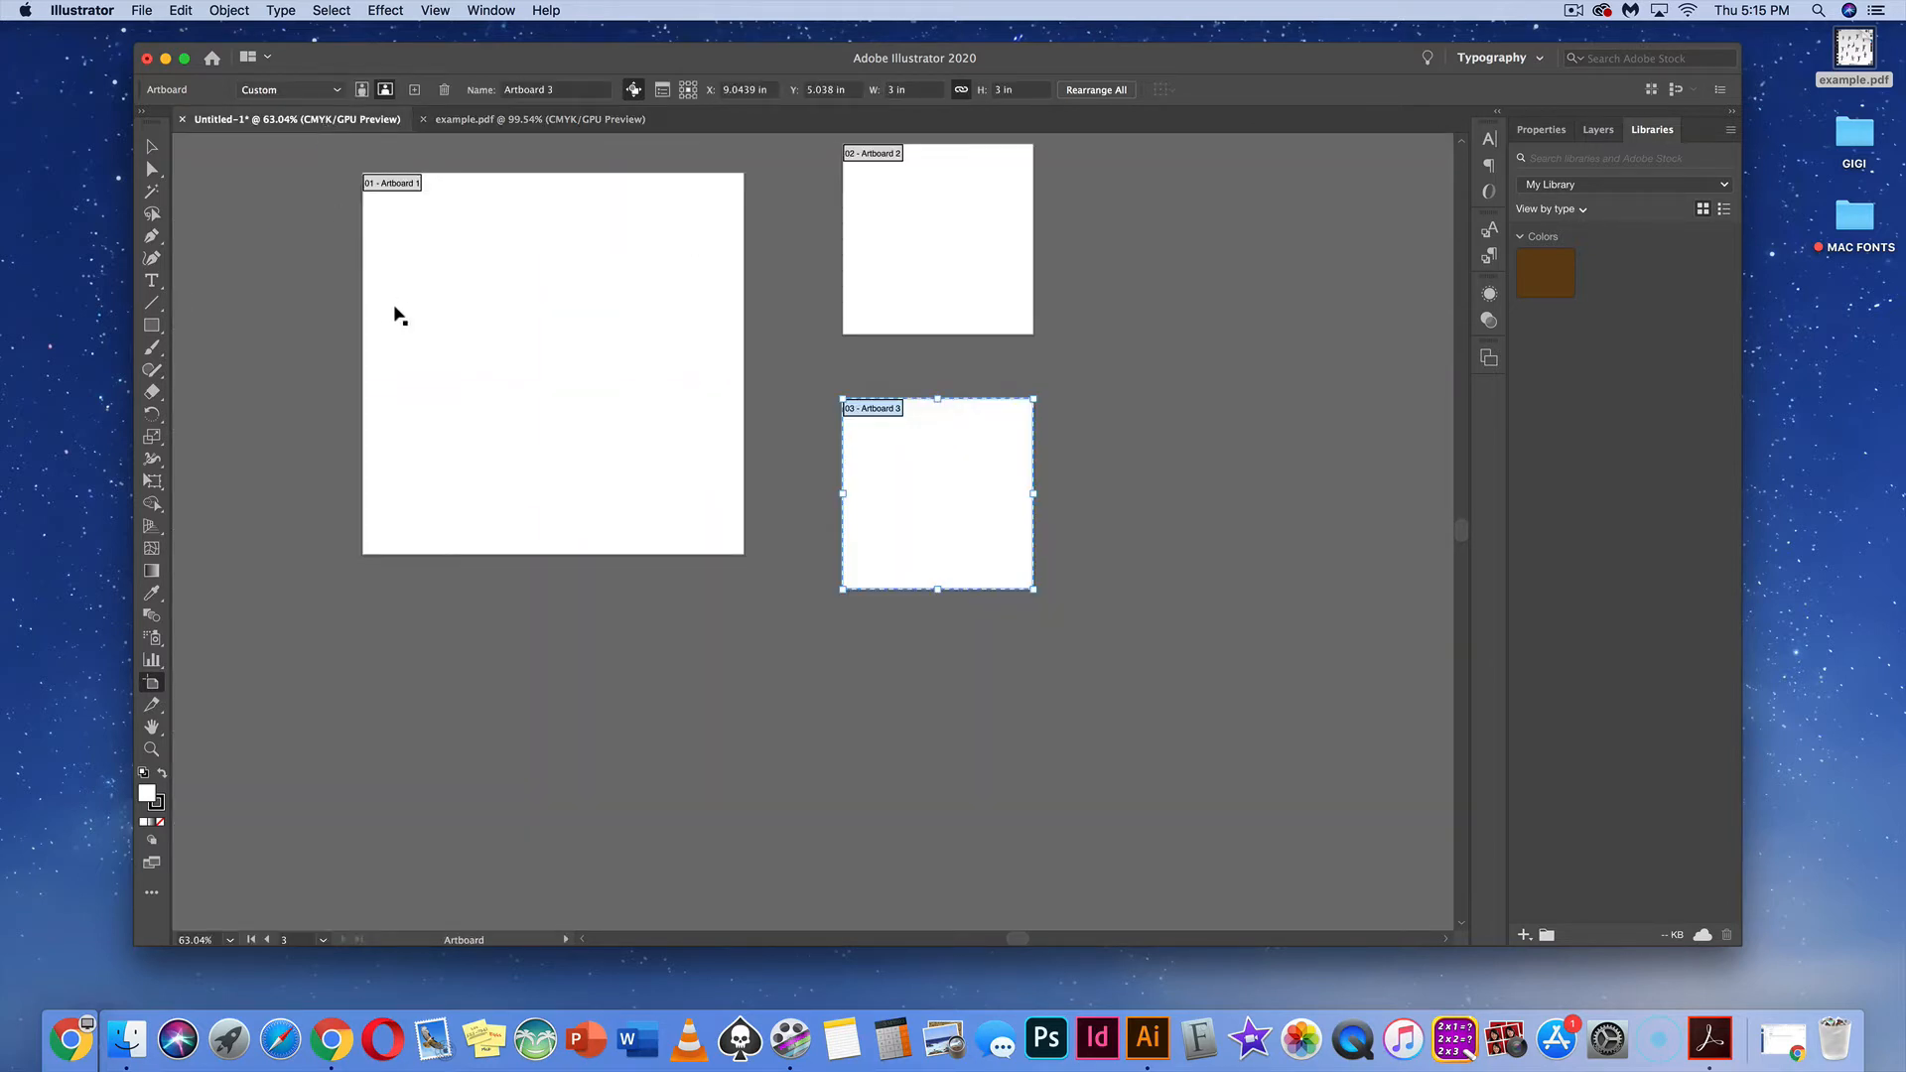
Add a capital J as point type near the upper-left corner of Artboard 1 and deselect it
scroll(412, 313, up, 2)
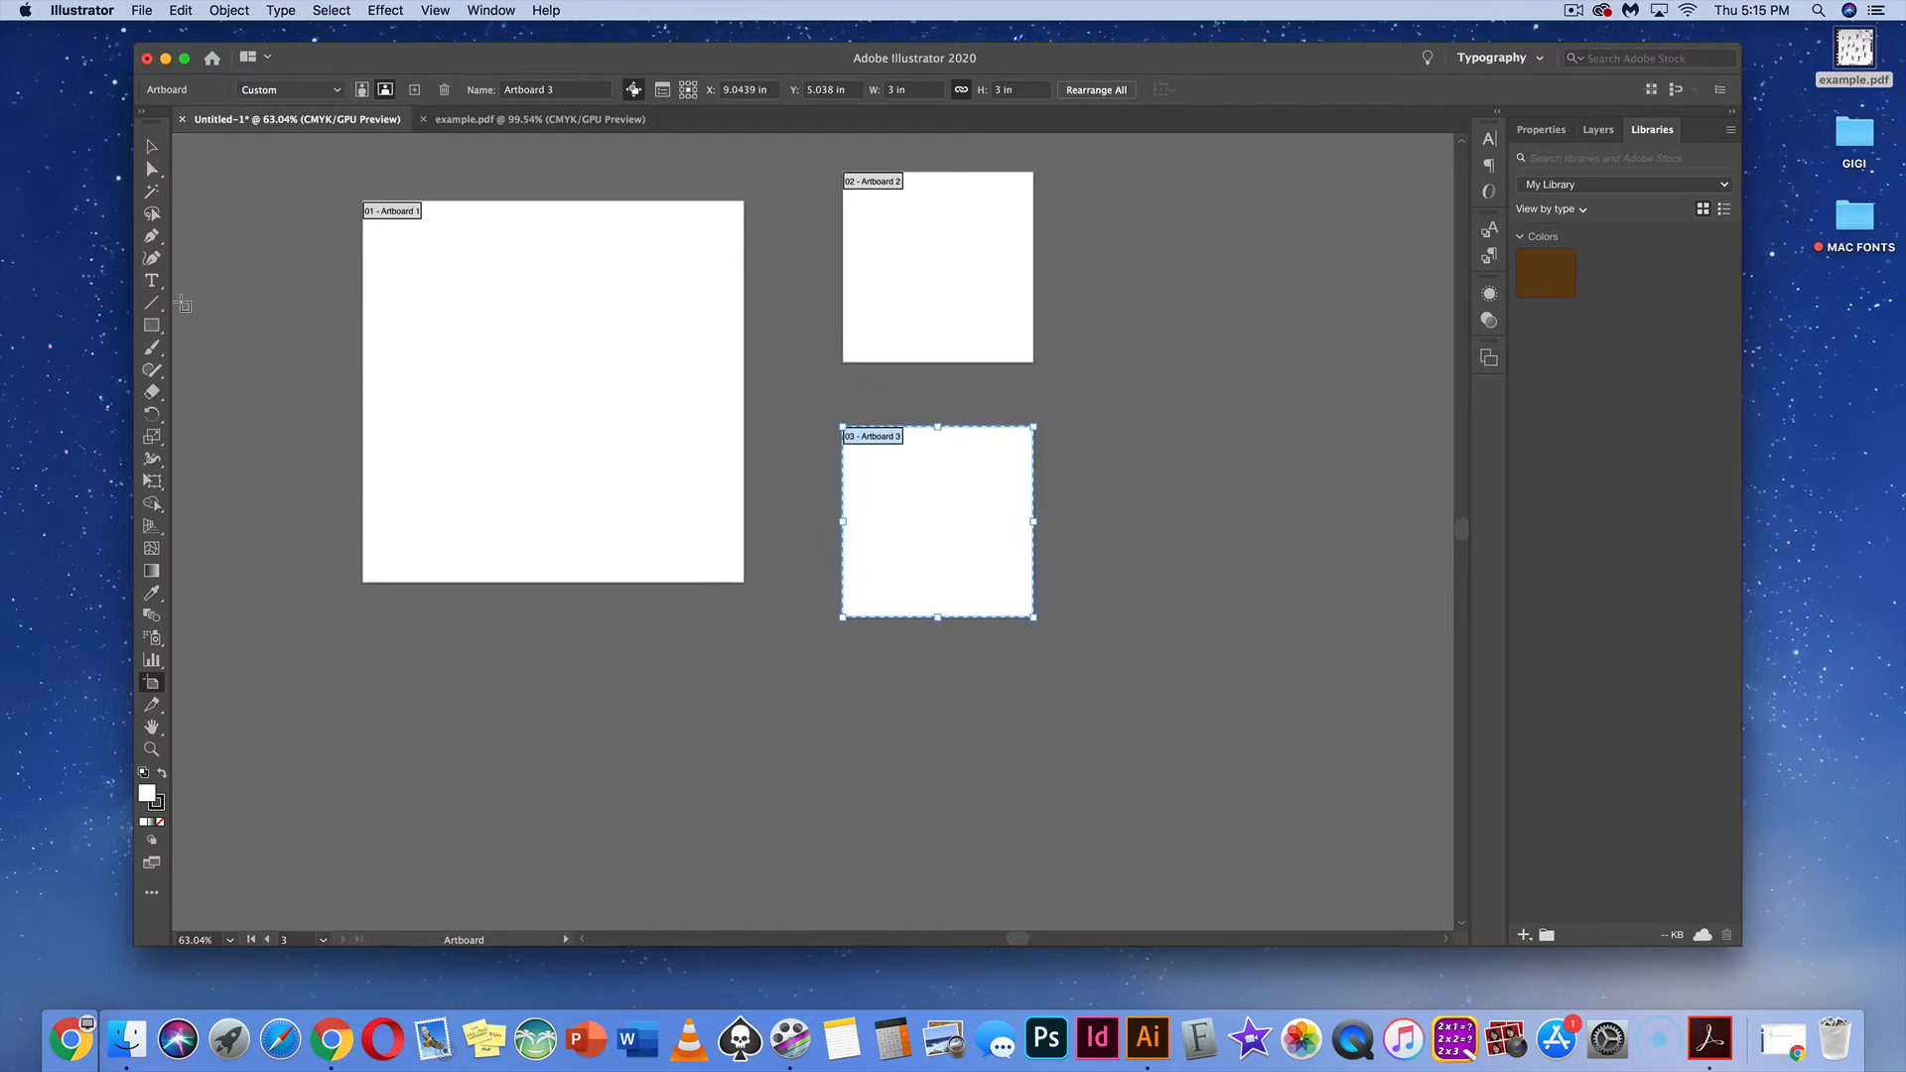
click(151, 281)
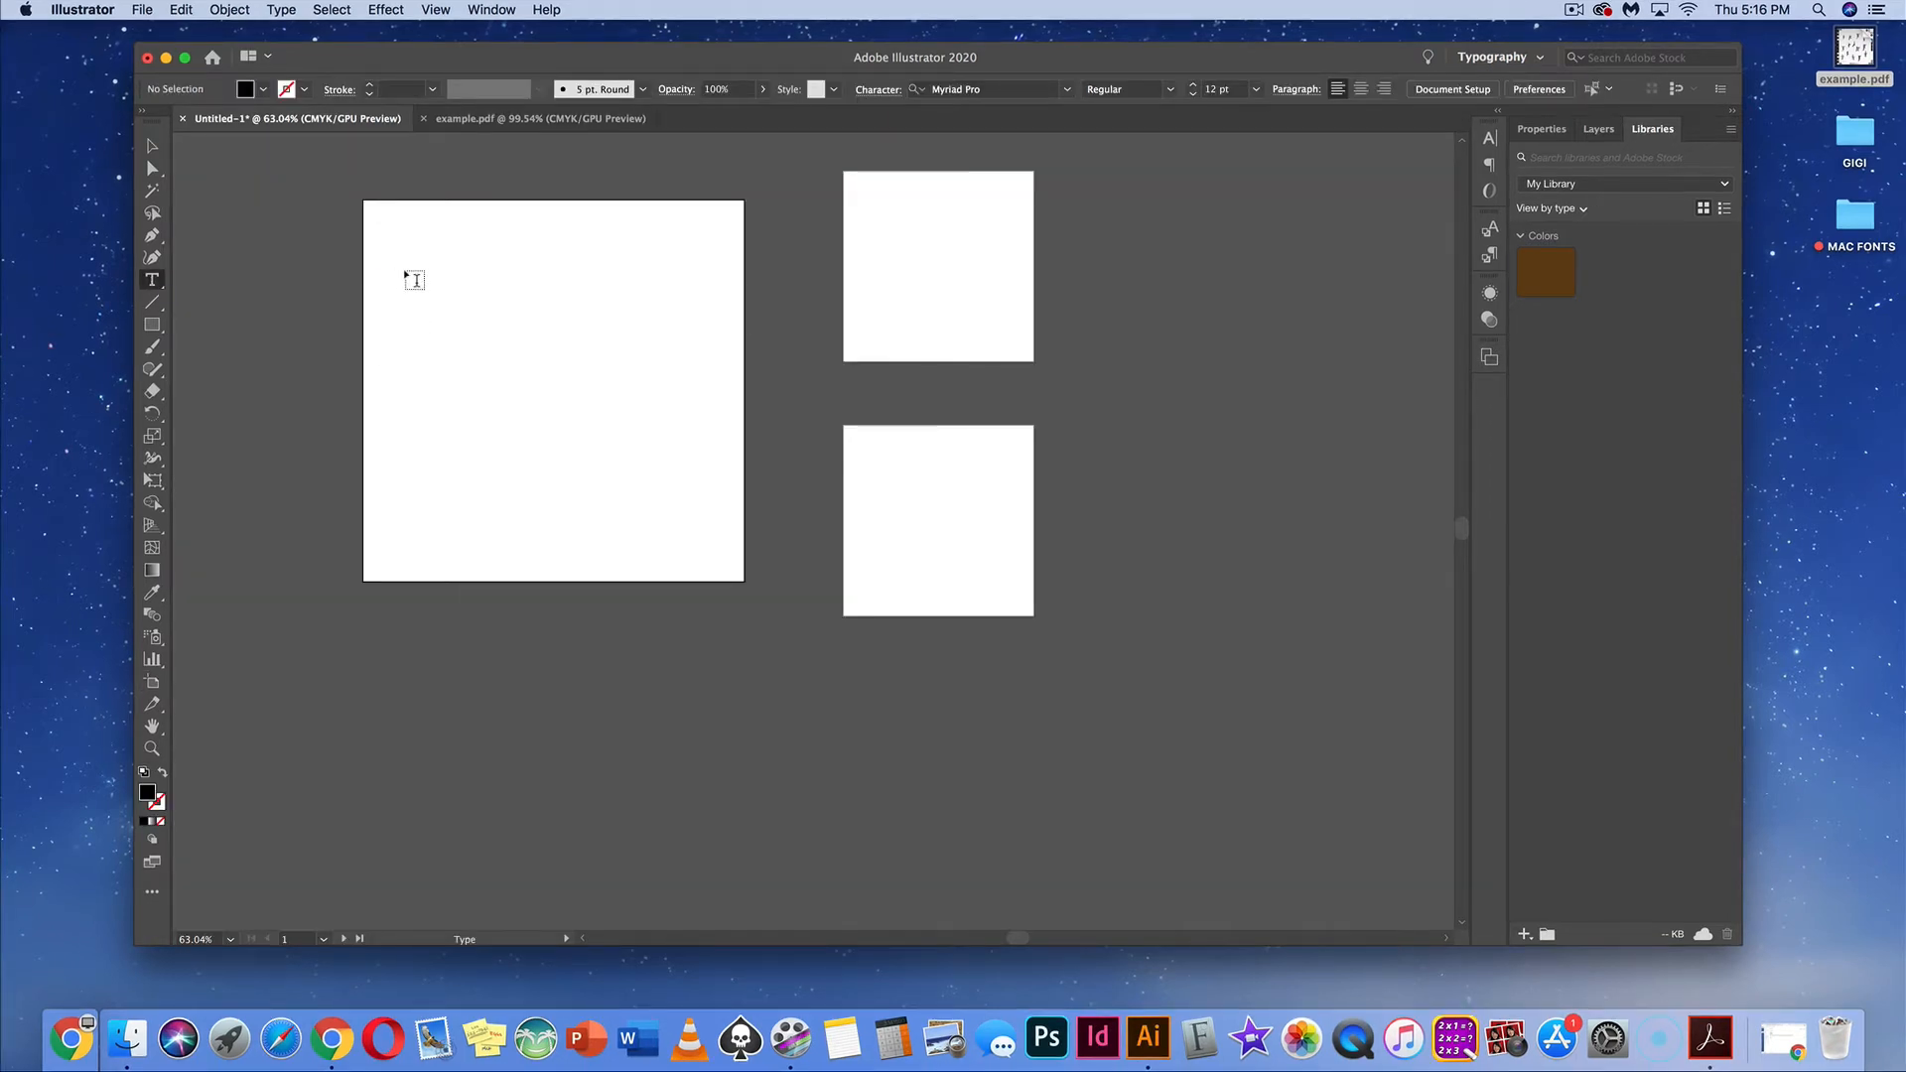
click(415, 278)
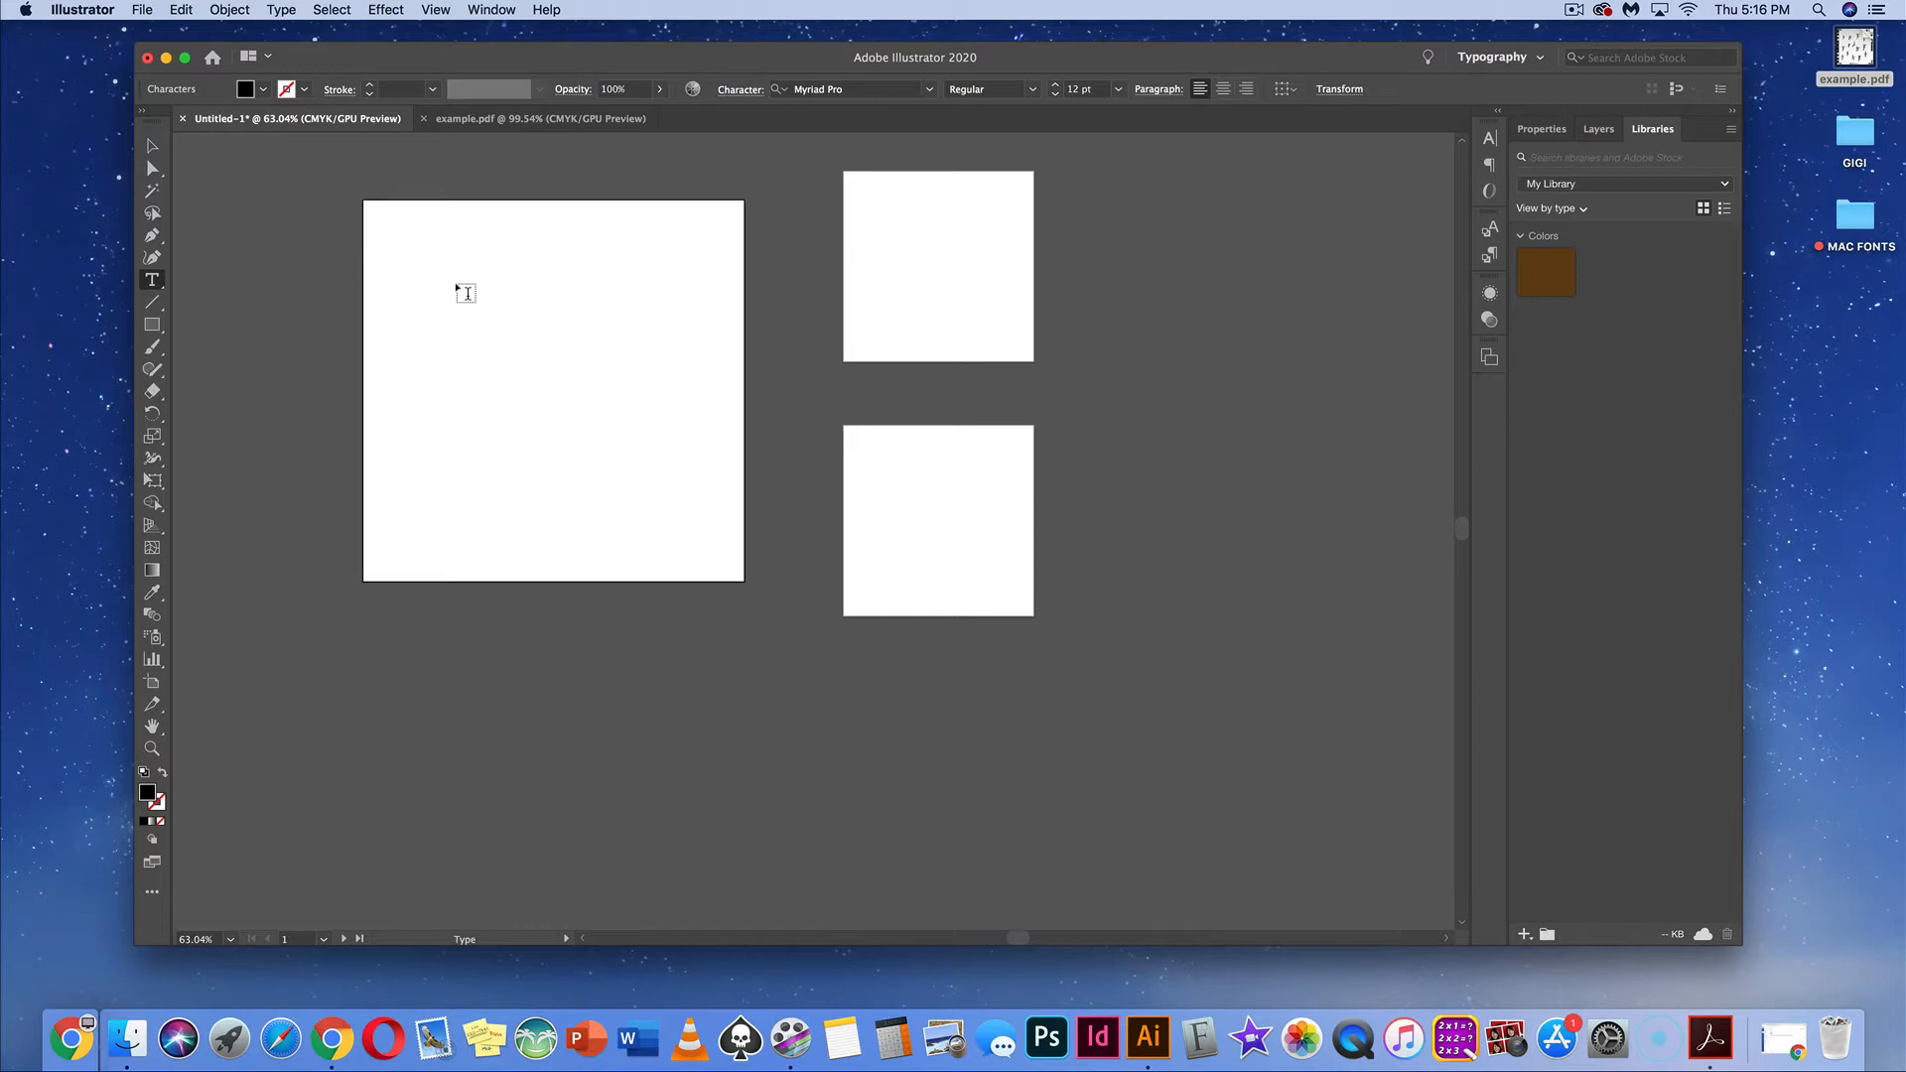
text(j)
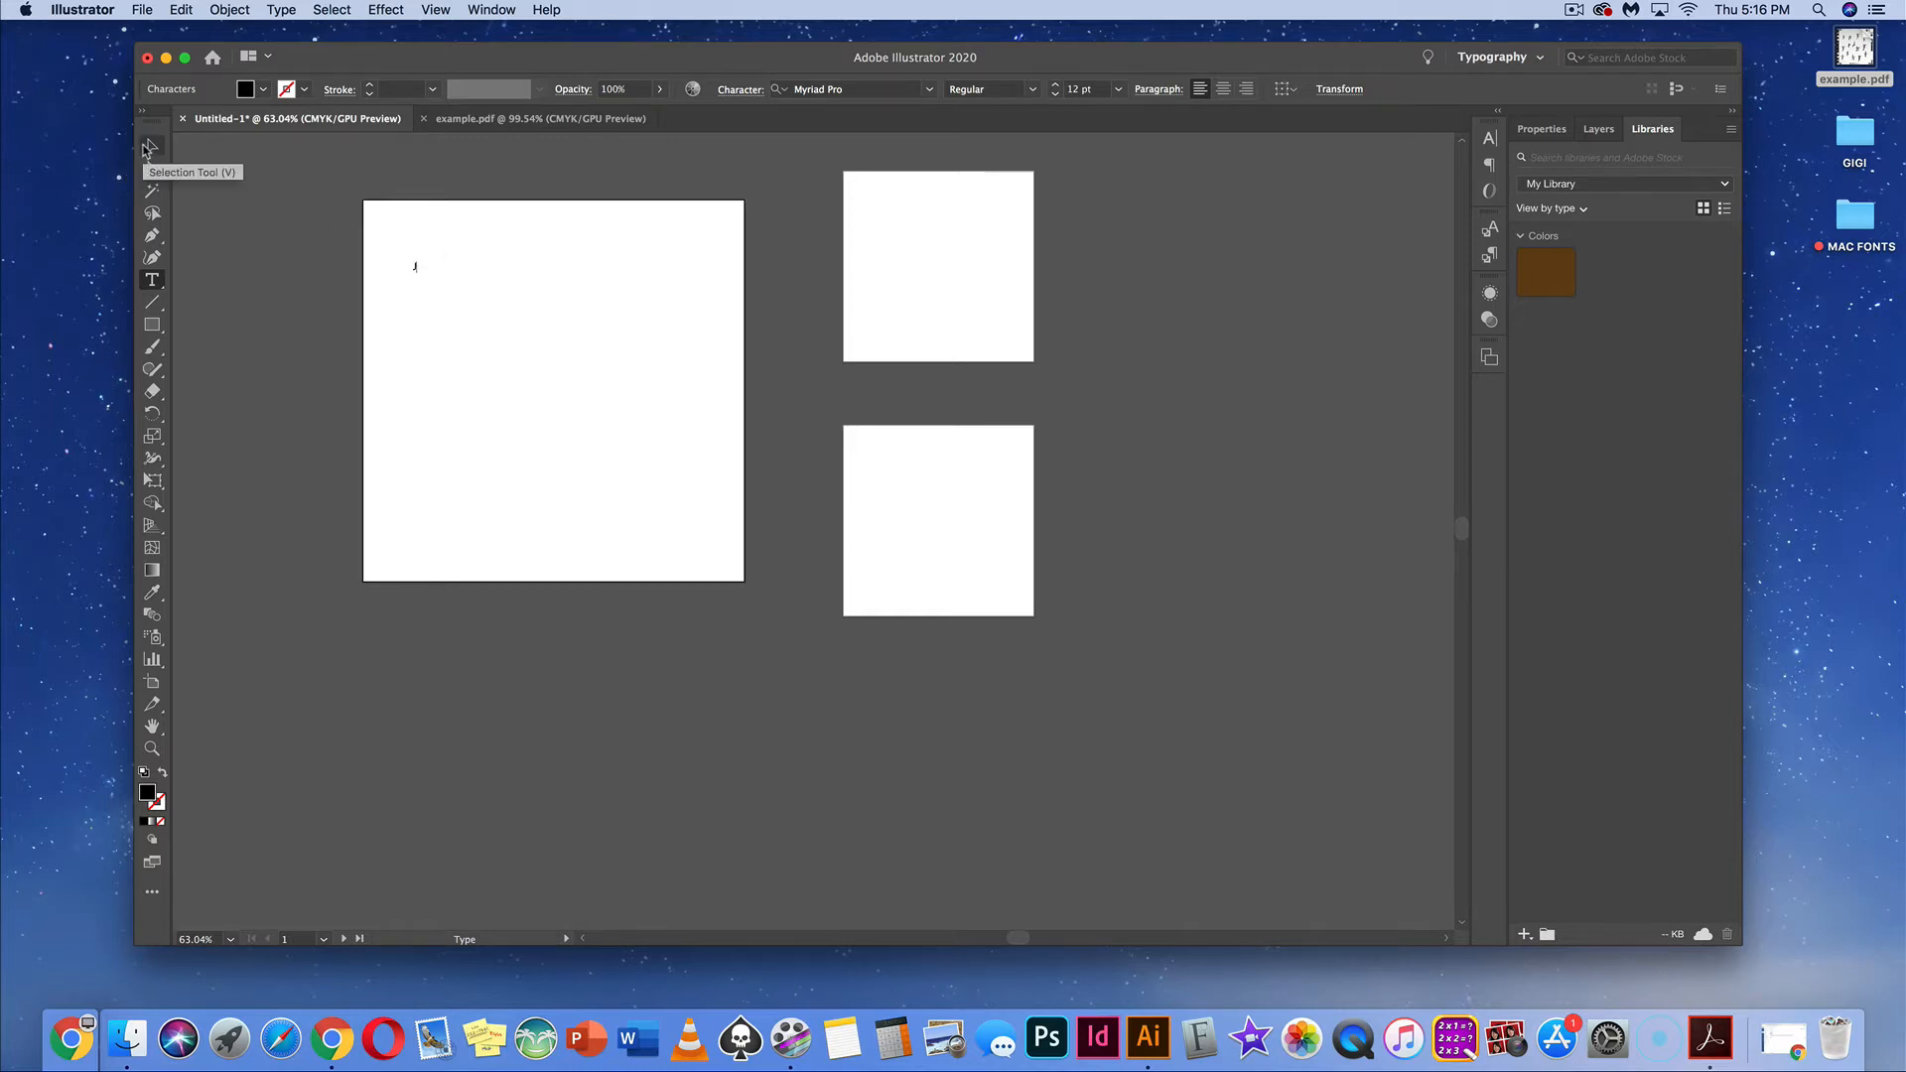
click(332, 10)
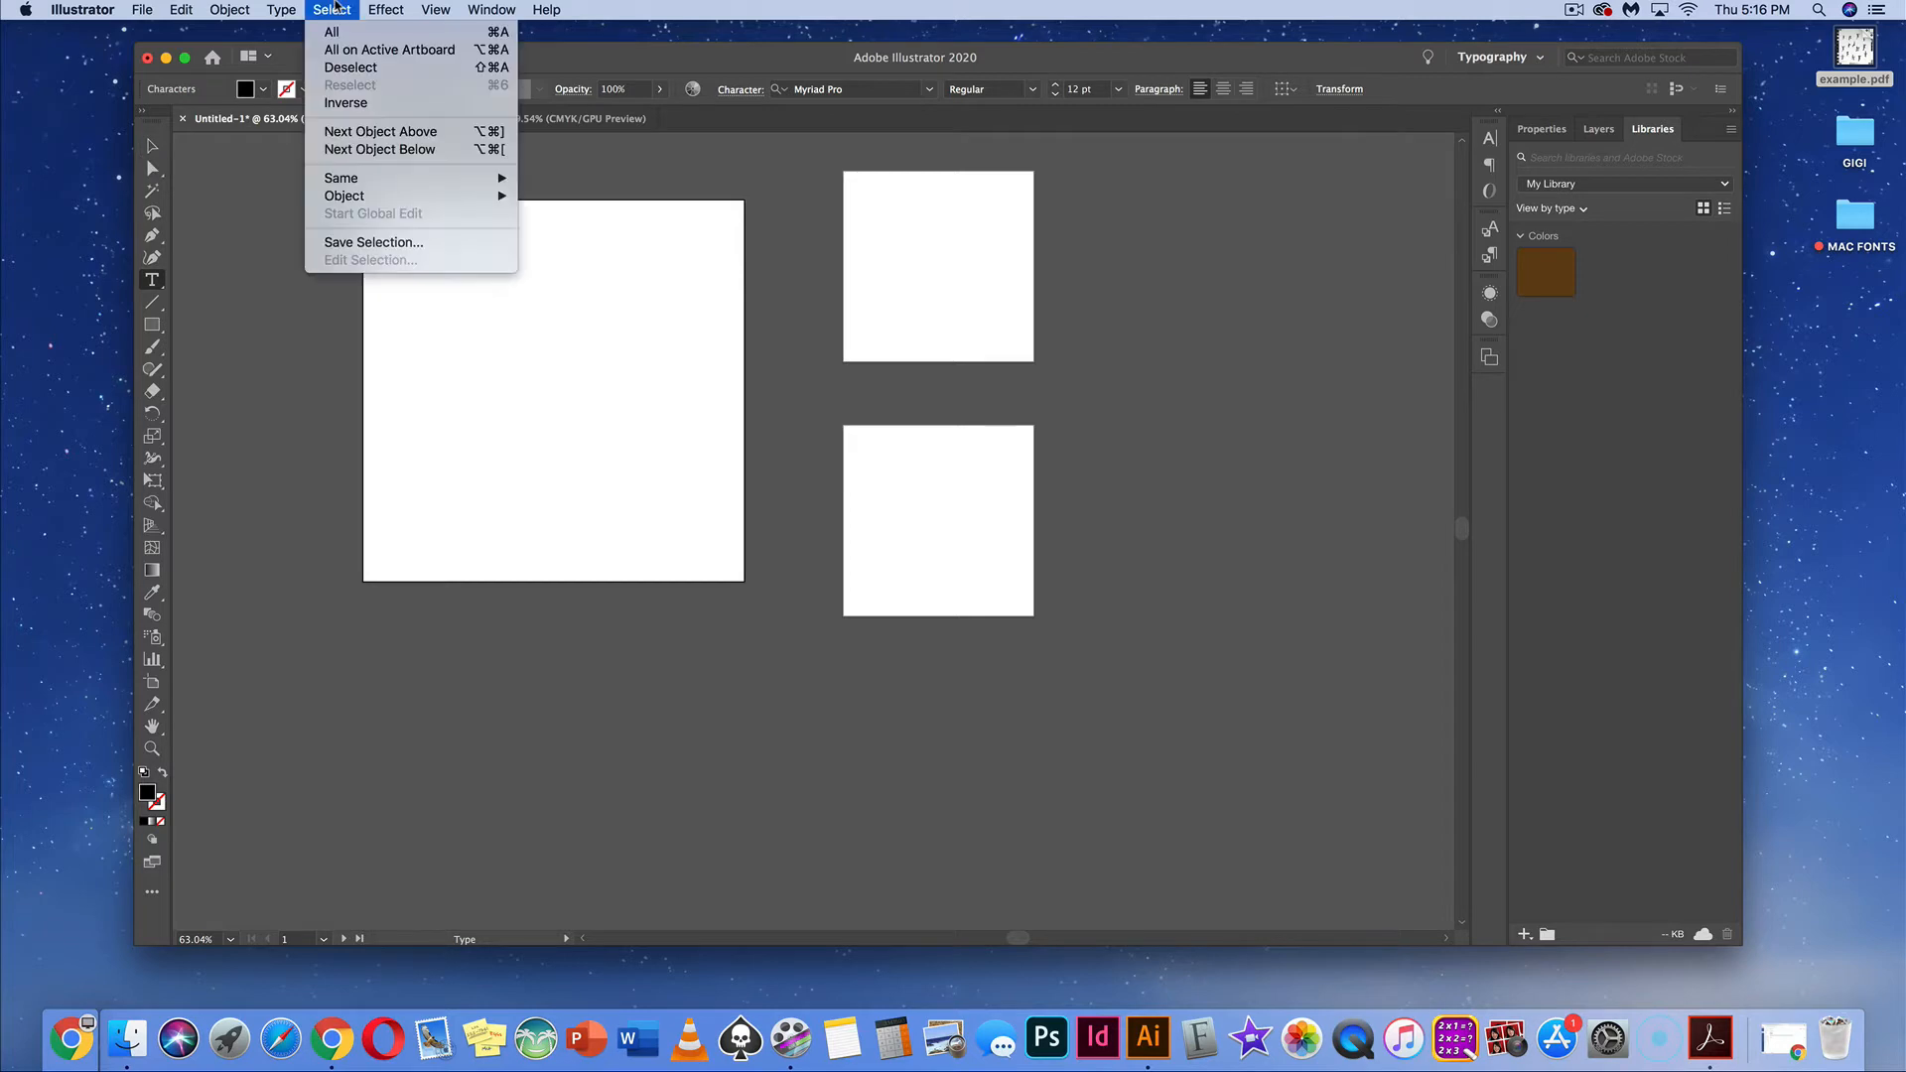
click(337, 67)
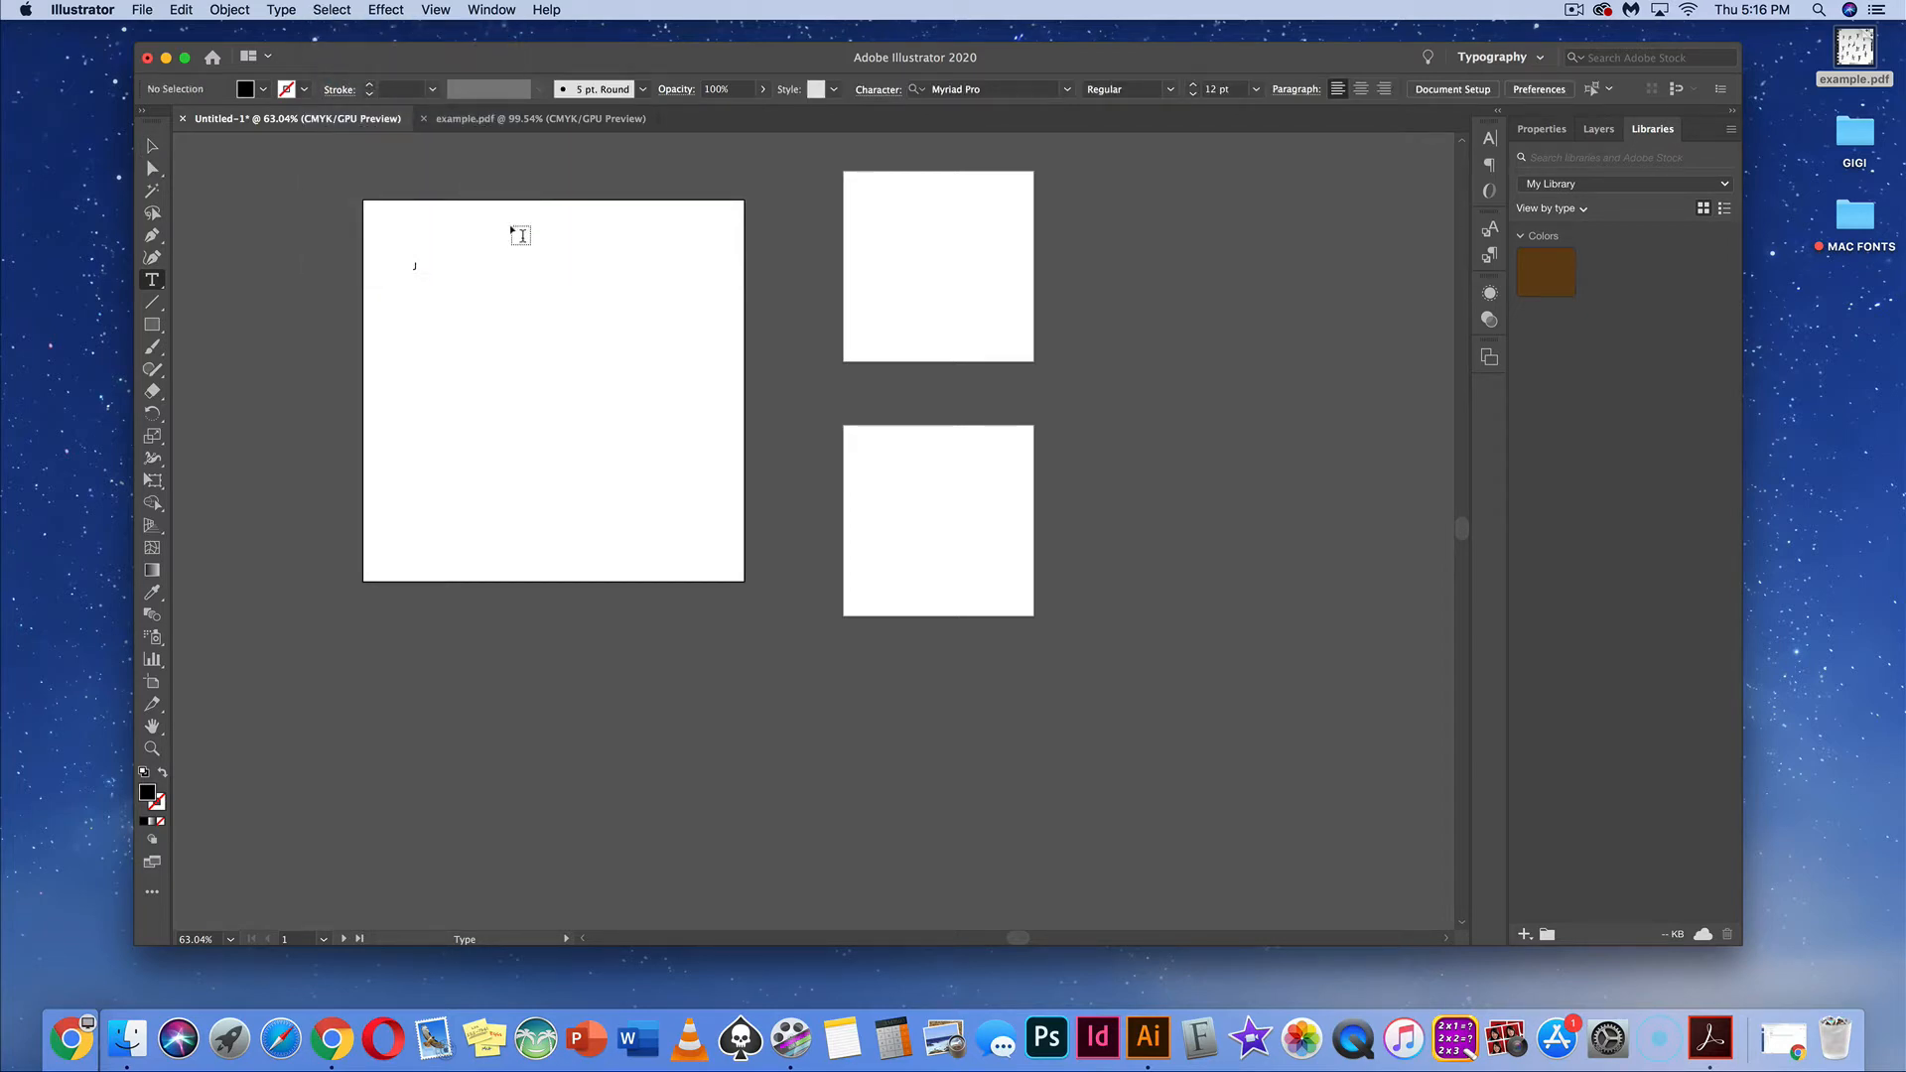
Add a capital T, a lowercase j and a lowercase t as separate type objects around the capital J
click(454, 260)
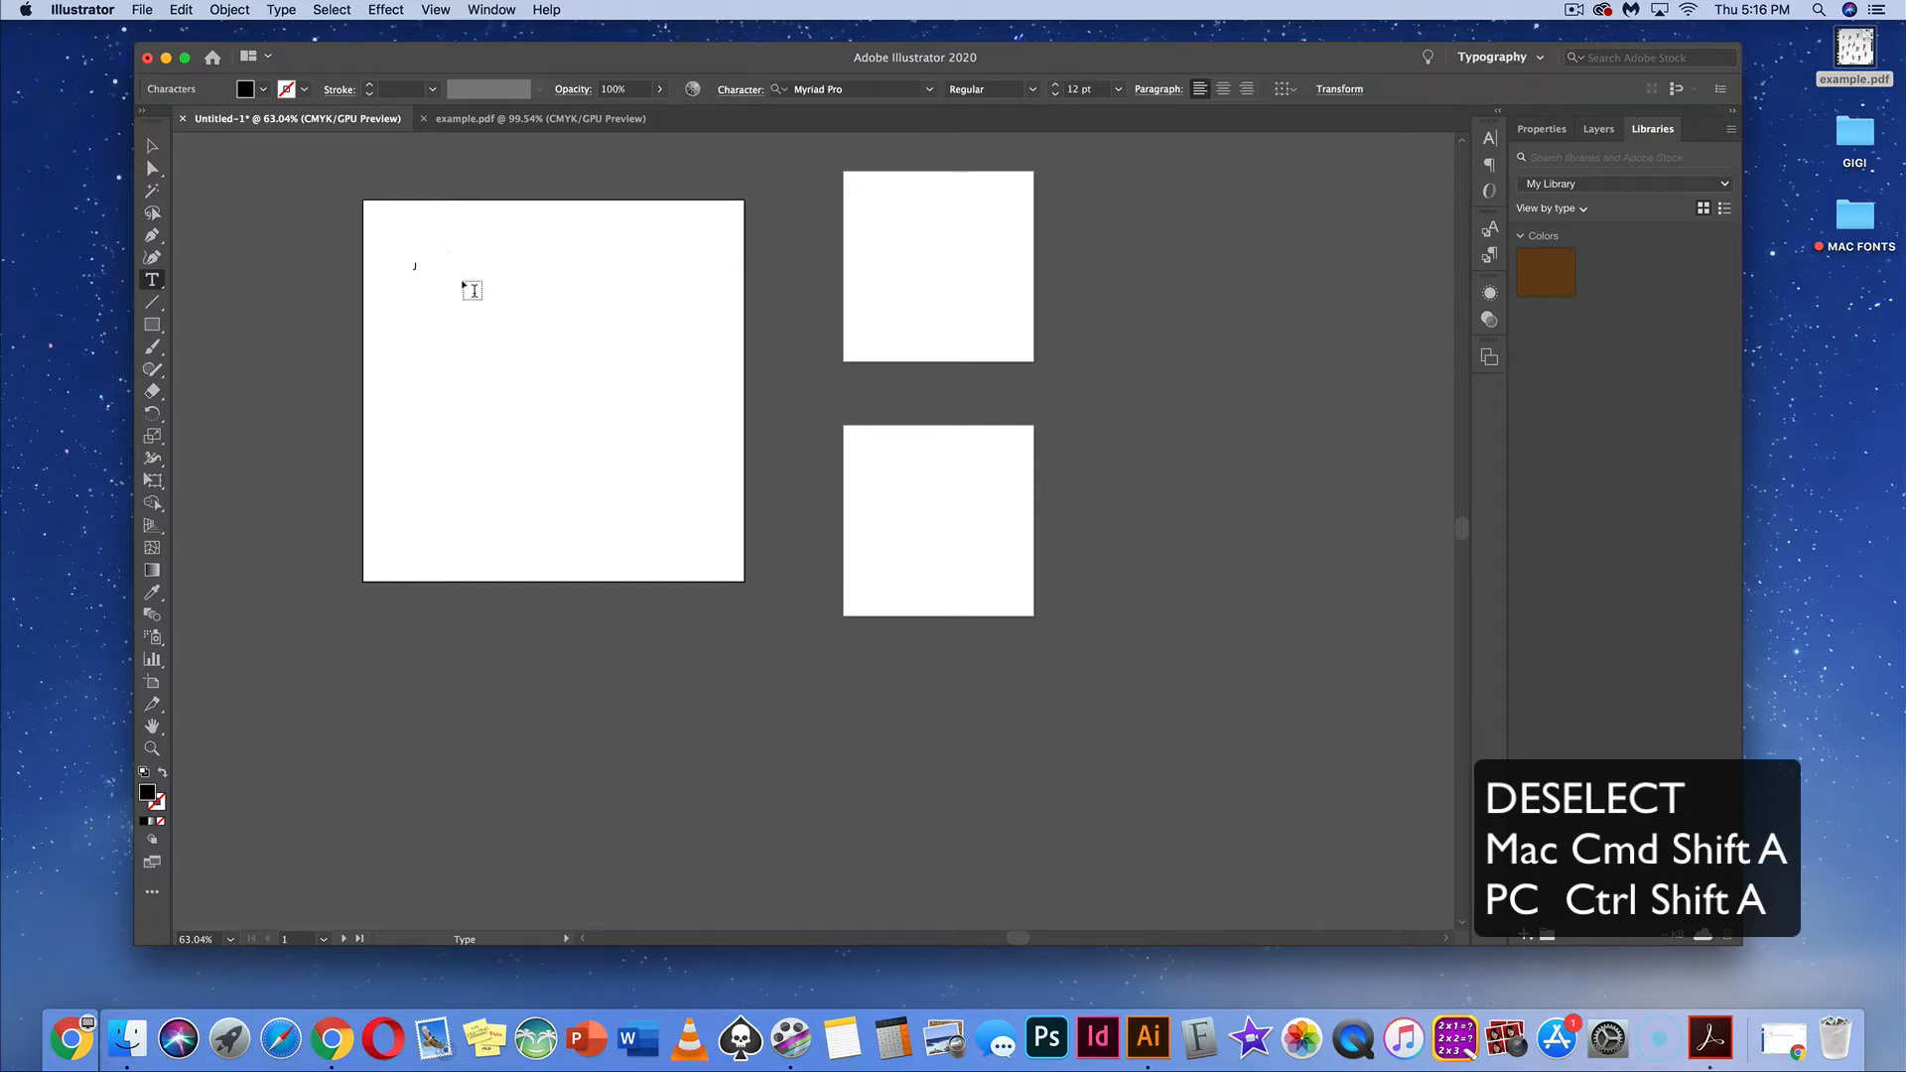
text(T)
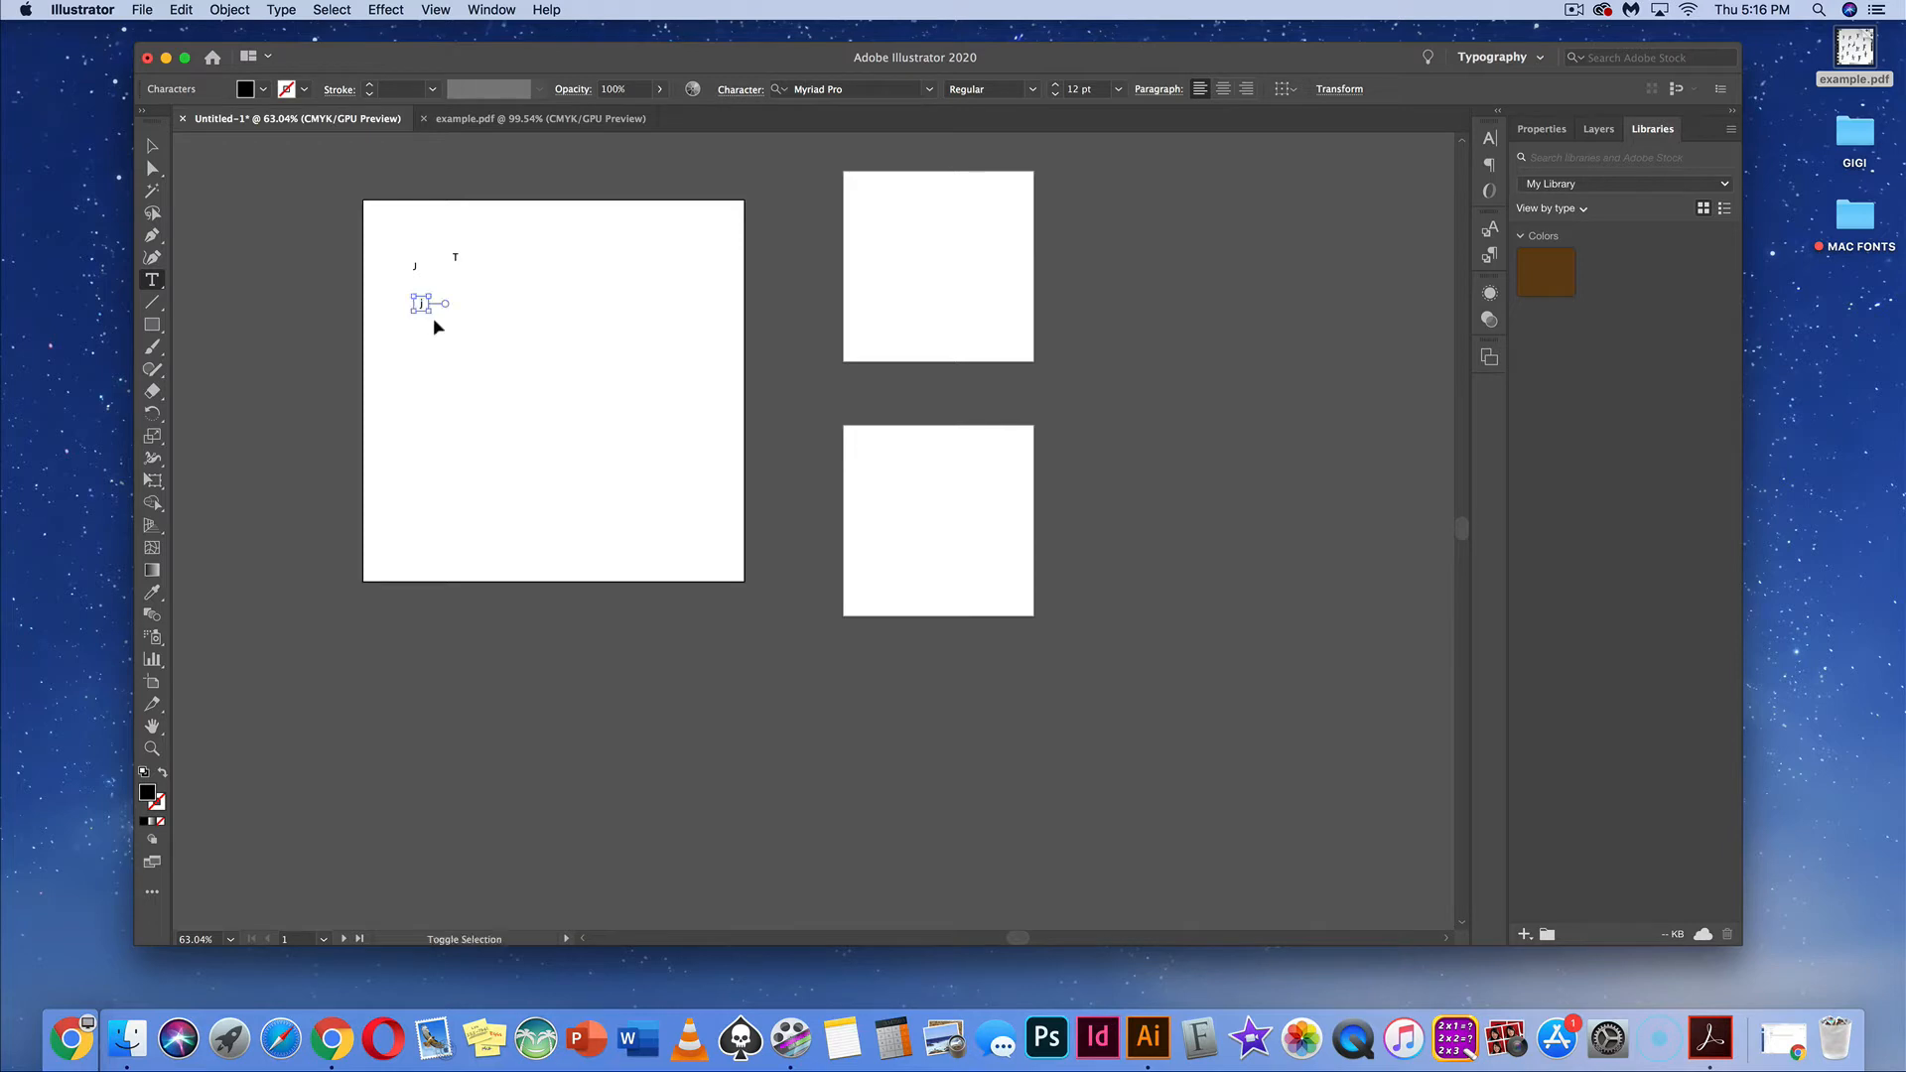
click(451, 294)
text(t)
Set the font size of all four letters to 72 pt and deselect them
click(147, 154)
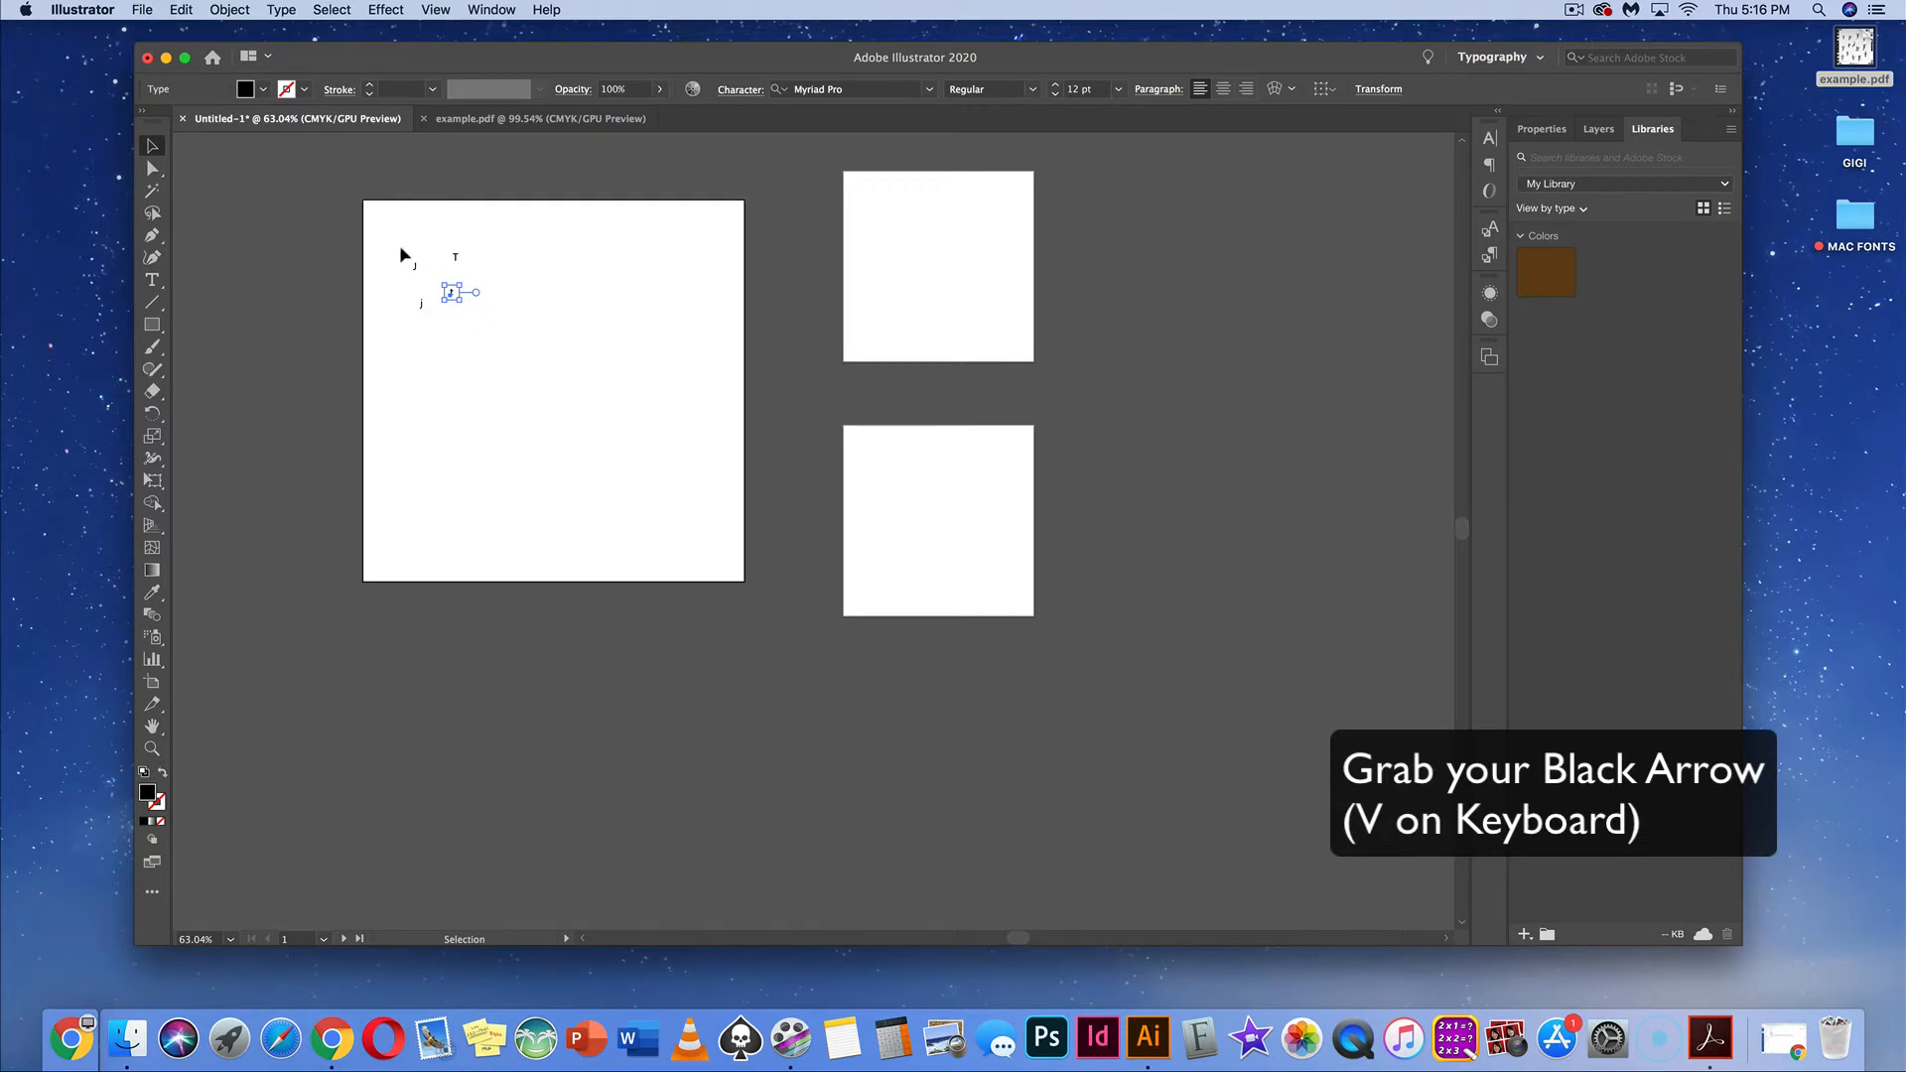
drag(401, 255, 502, 323)
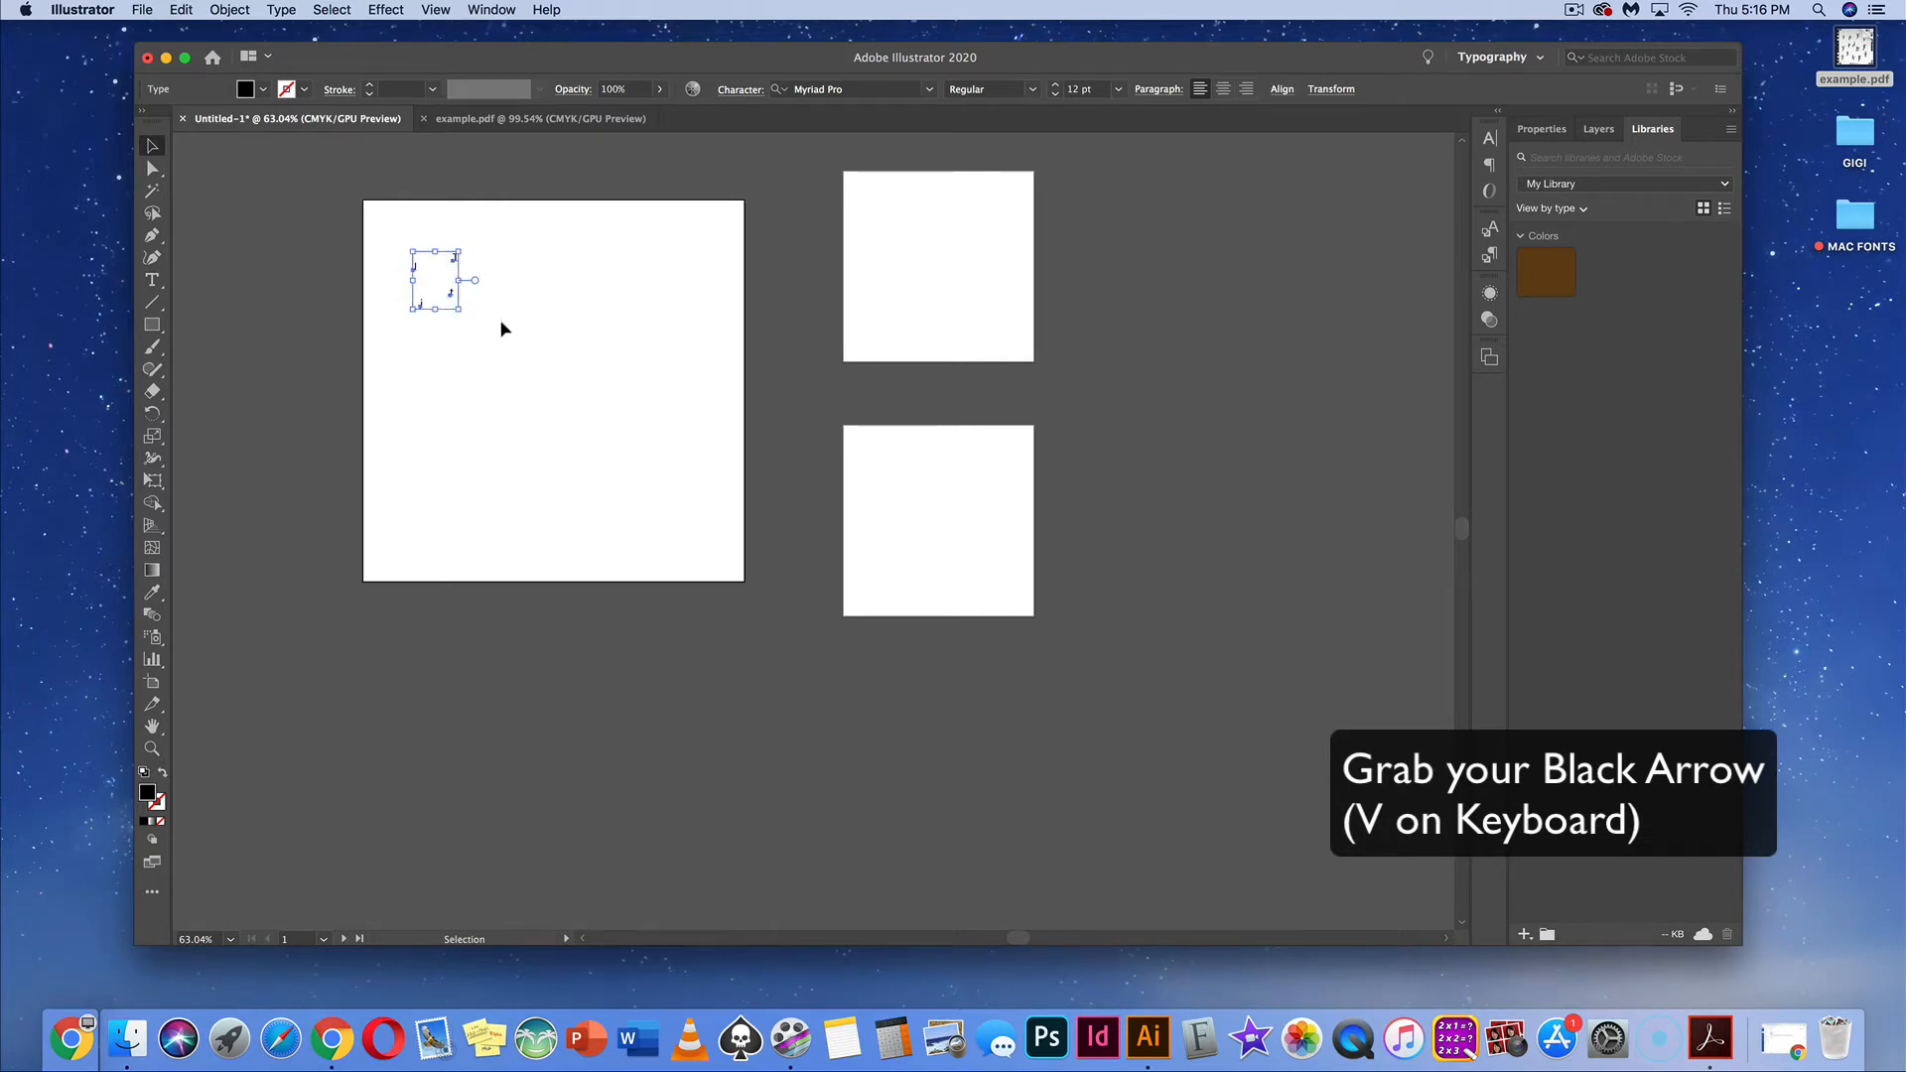
click(1064, 89)
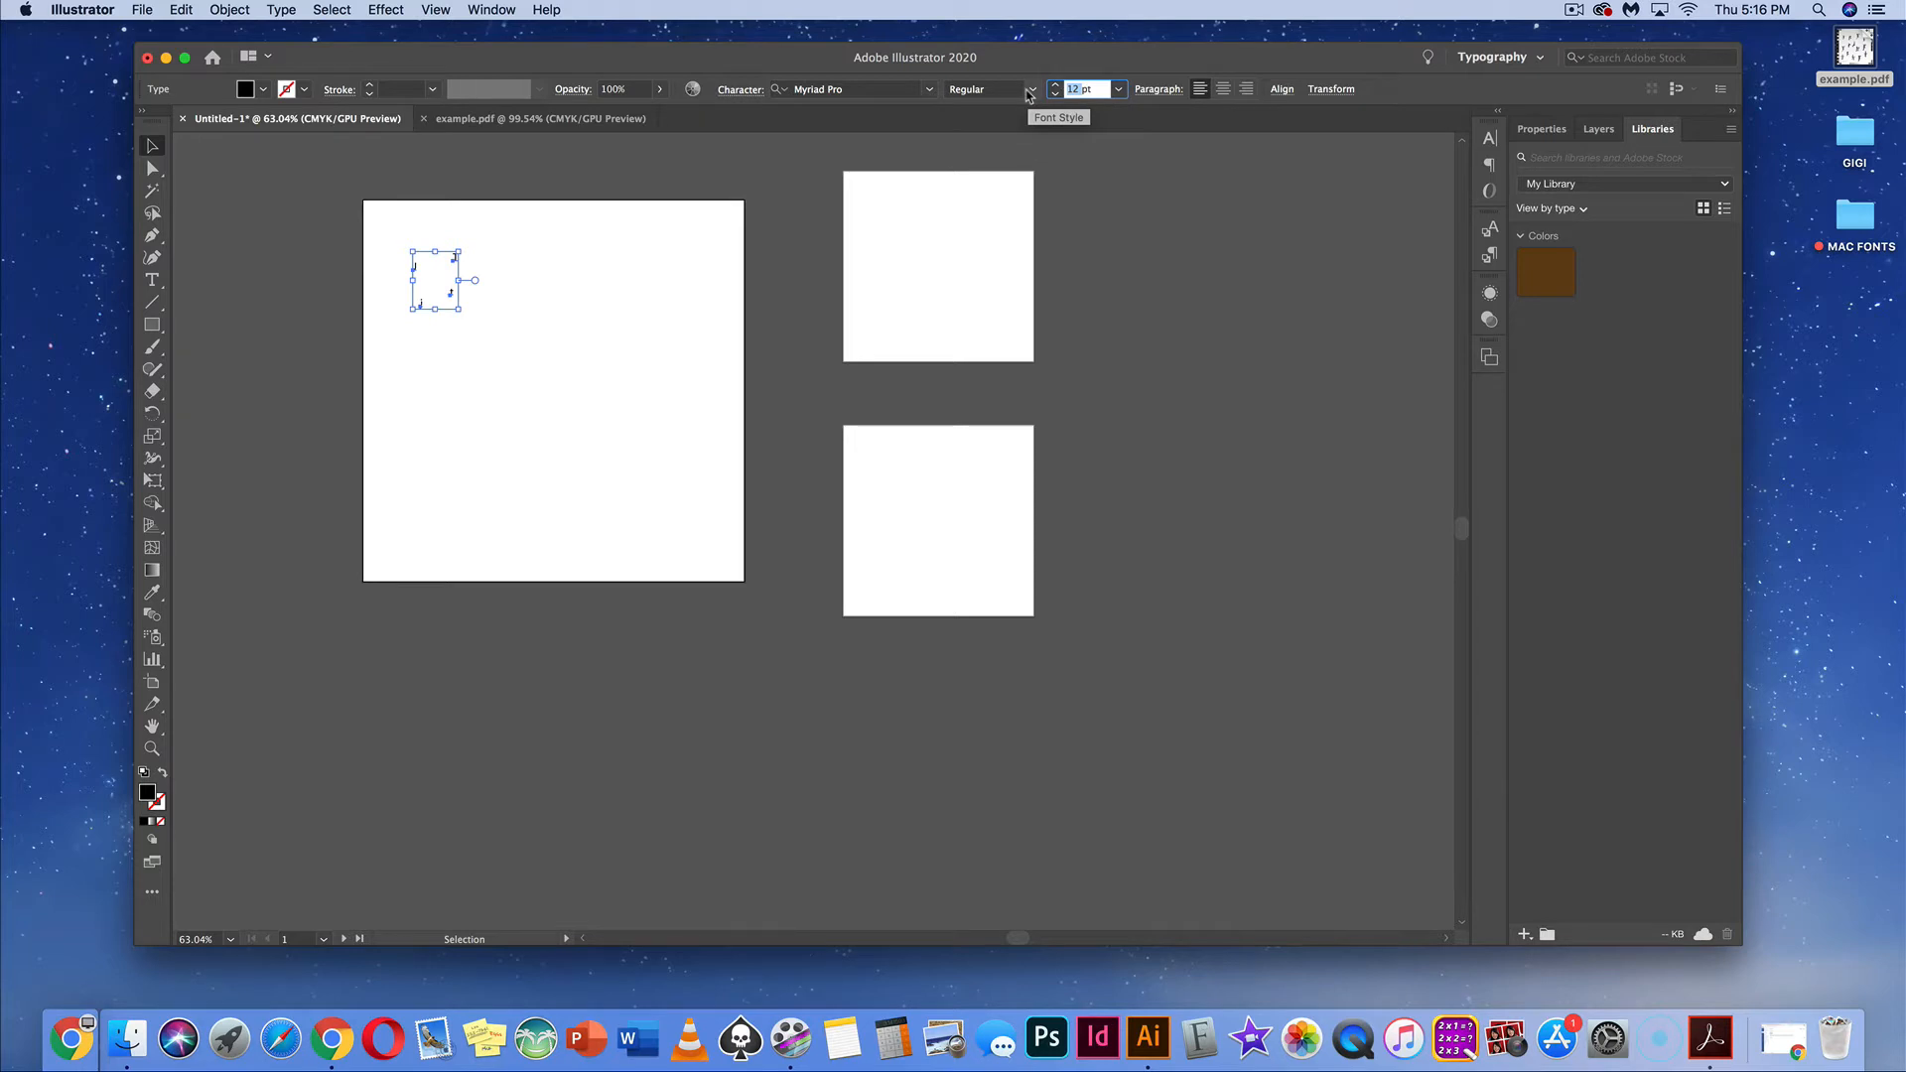
text(72)
key(Return)
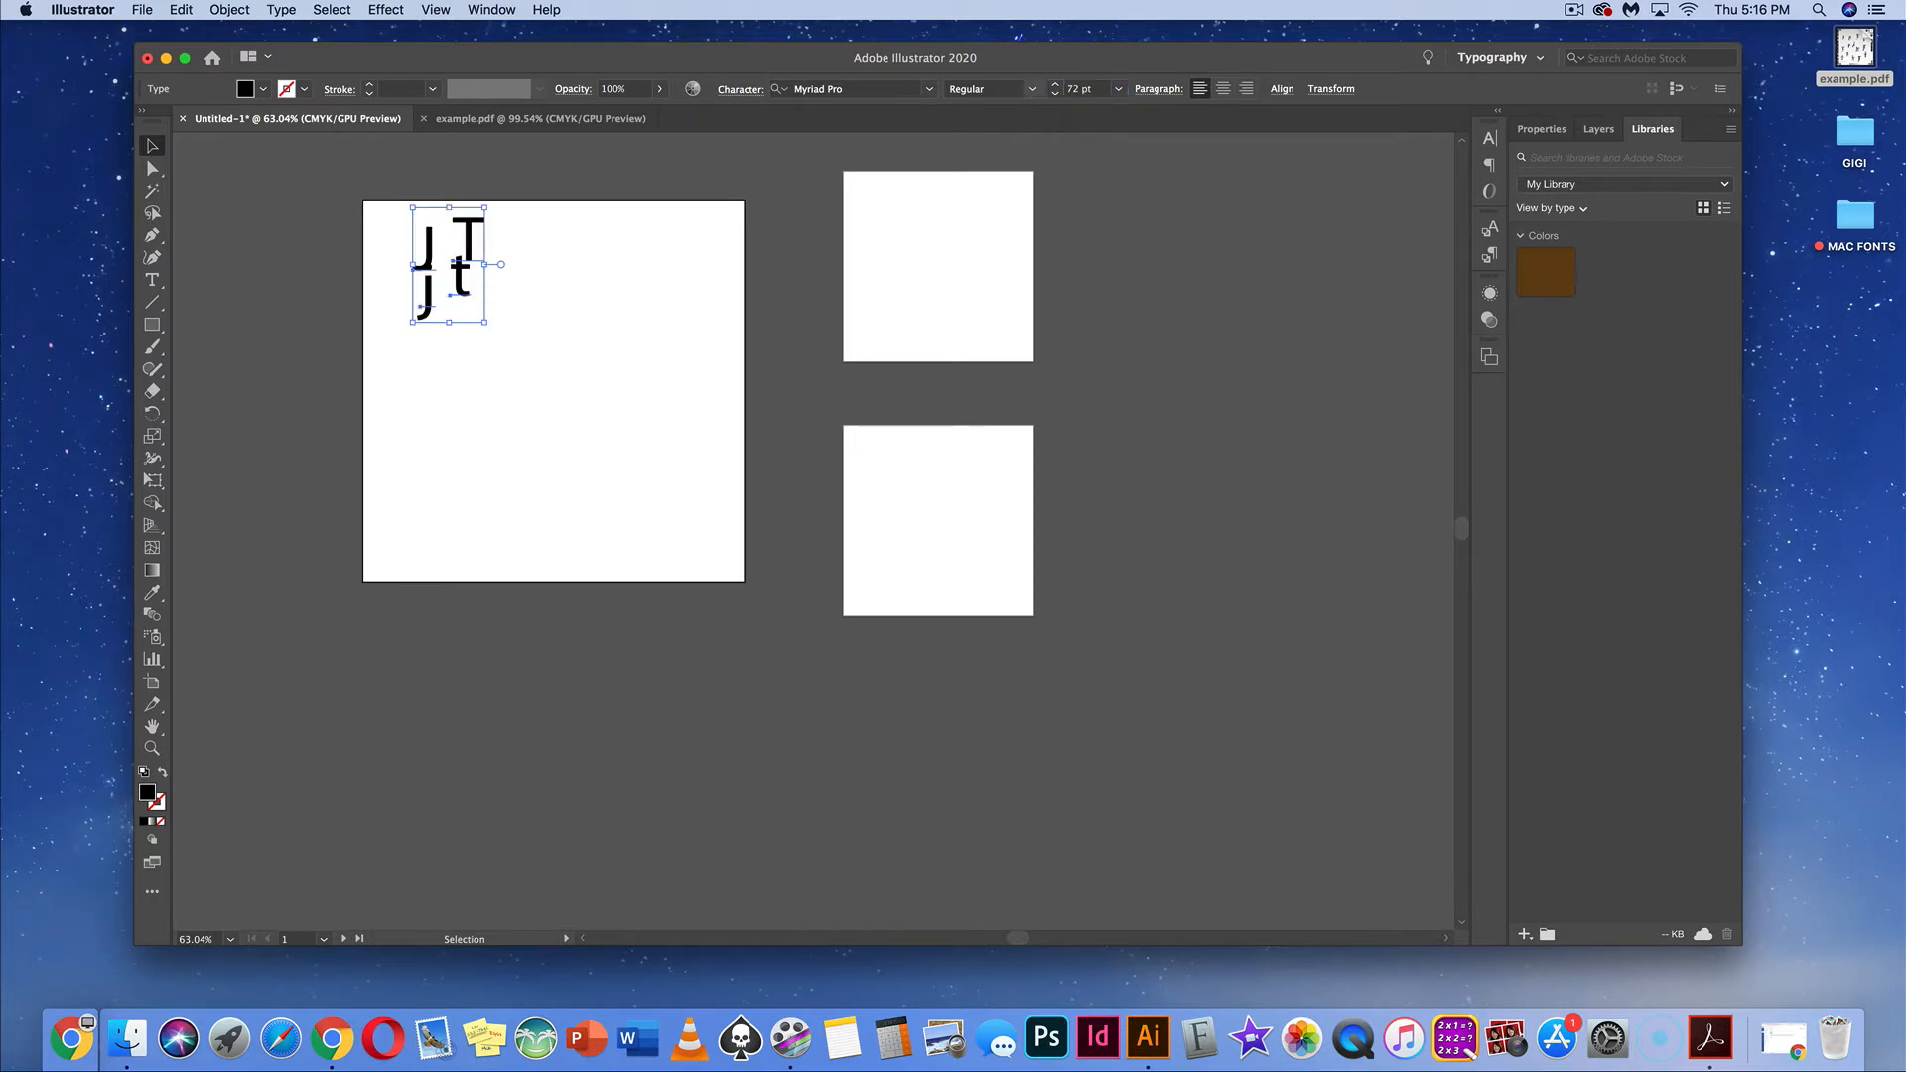
click(645, 438)
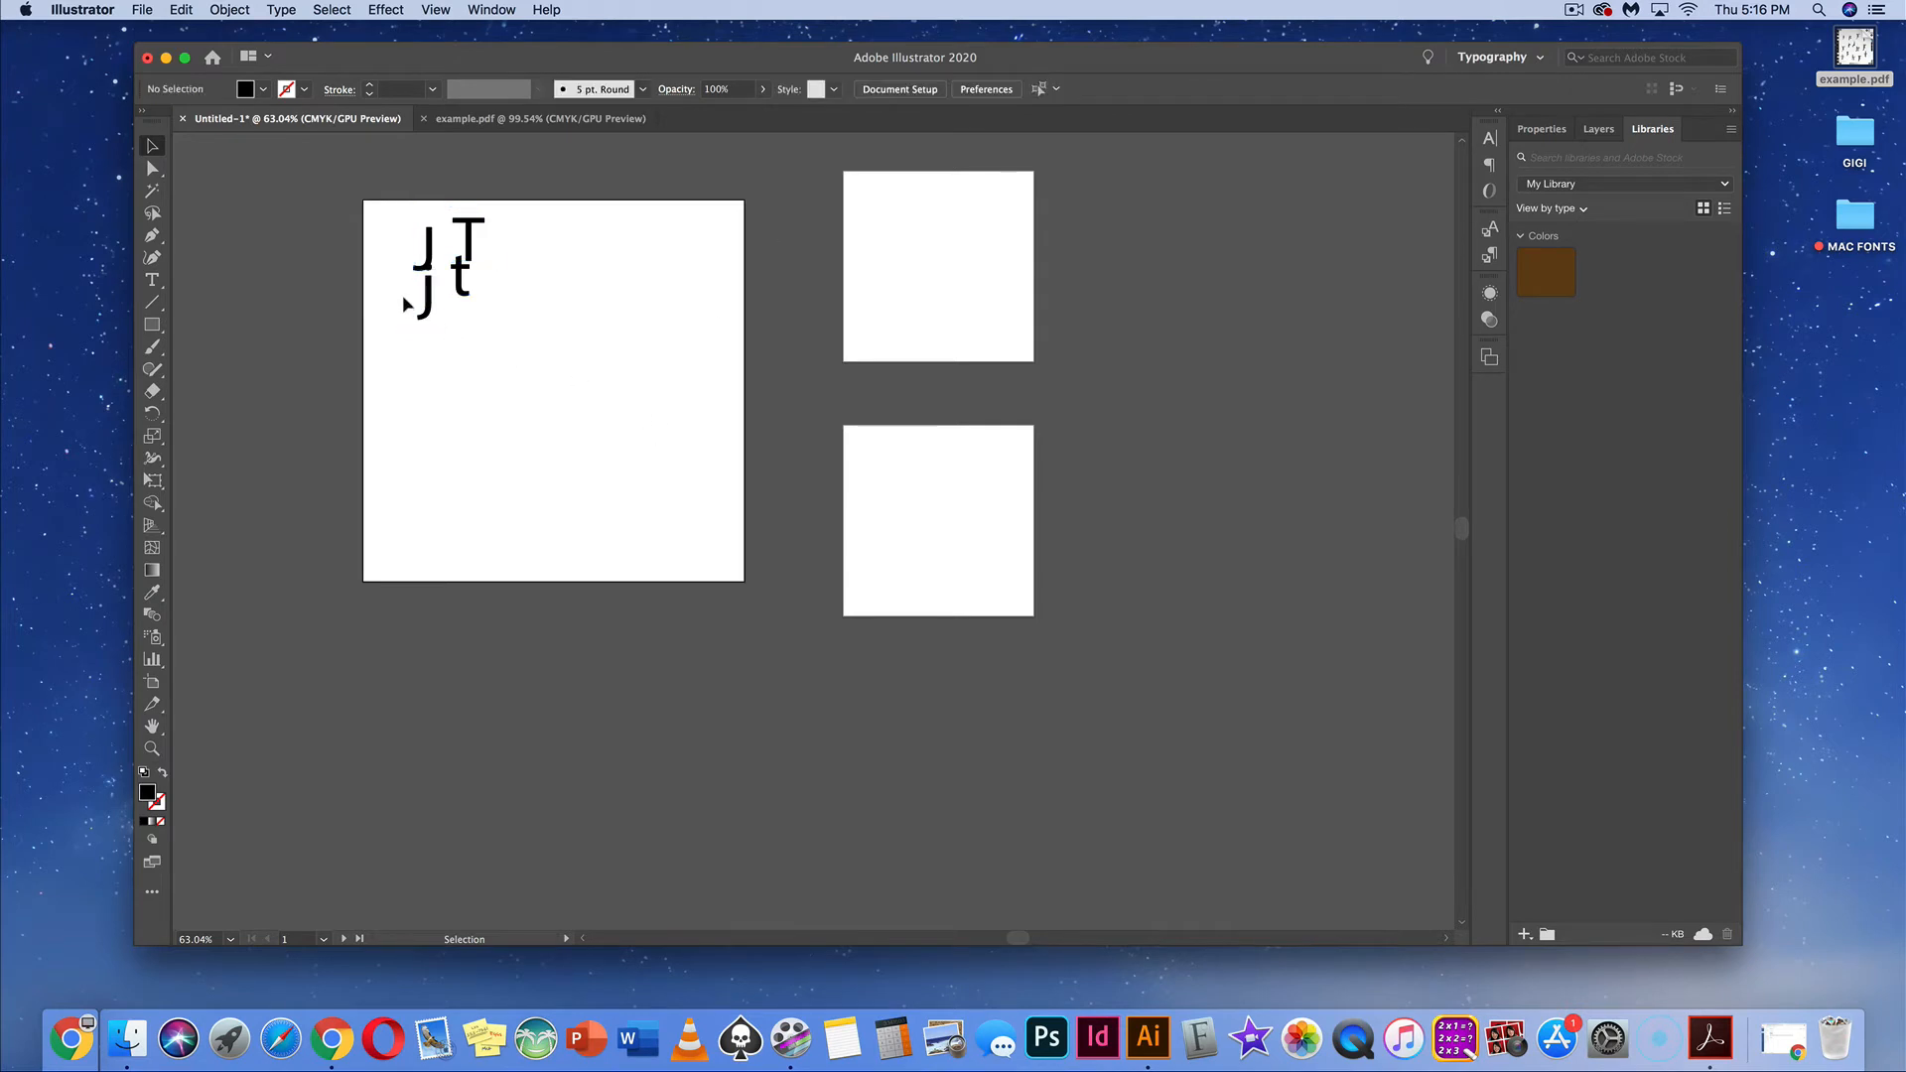
Move the lowercase j and t together to the right of the capital J and T, and deselect them
click(473, 288)
drag(473, 288, 566, 247)
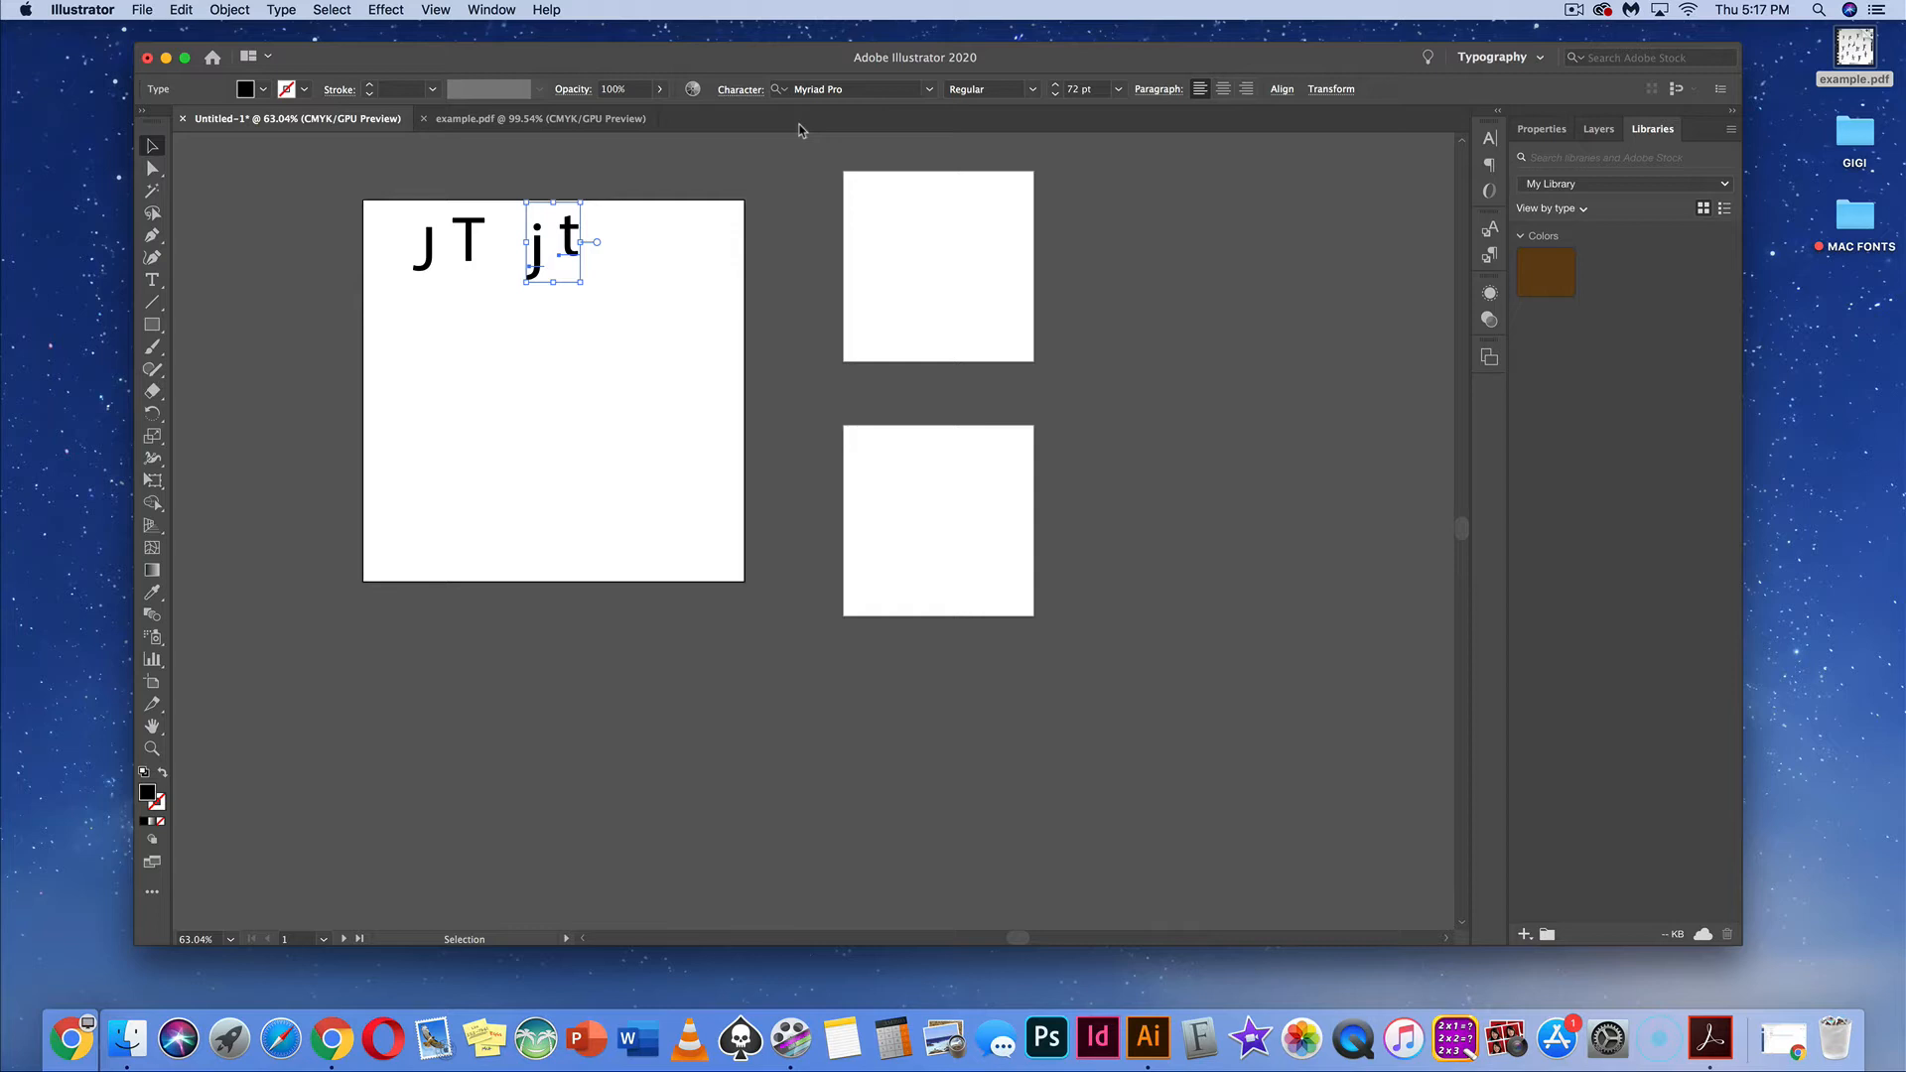
click(663, 300)
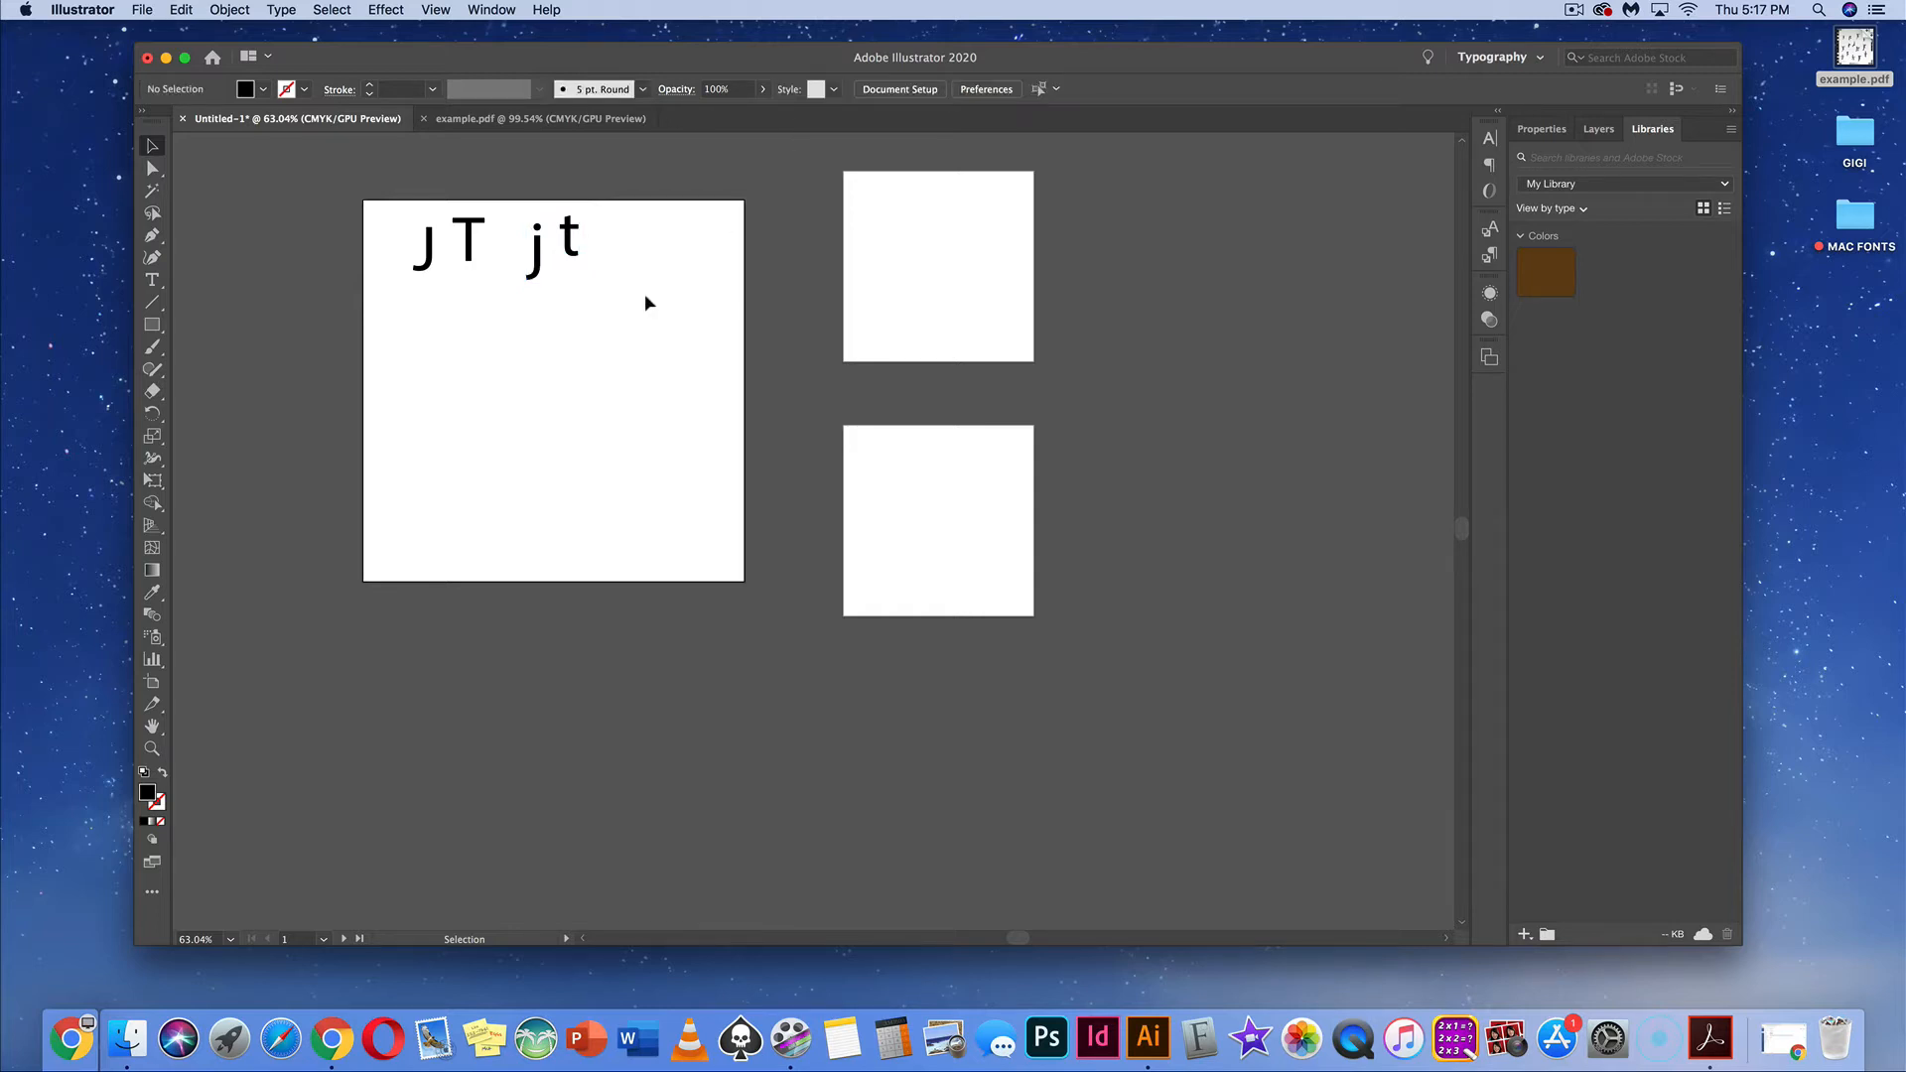
Select all four letters on Artboard 1 and choose Adobe Garamond from the available fonts for them
drag(645, 295, 391, 212)
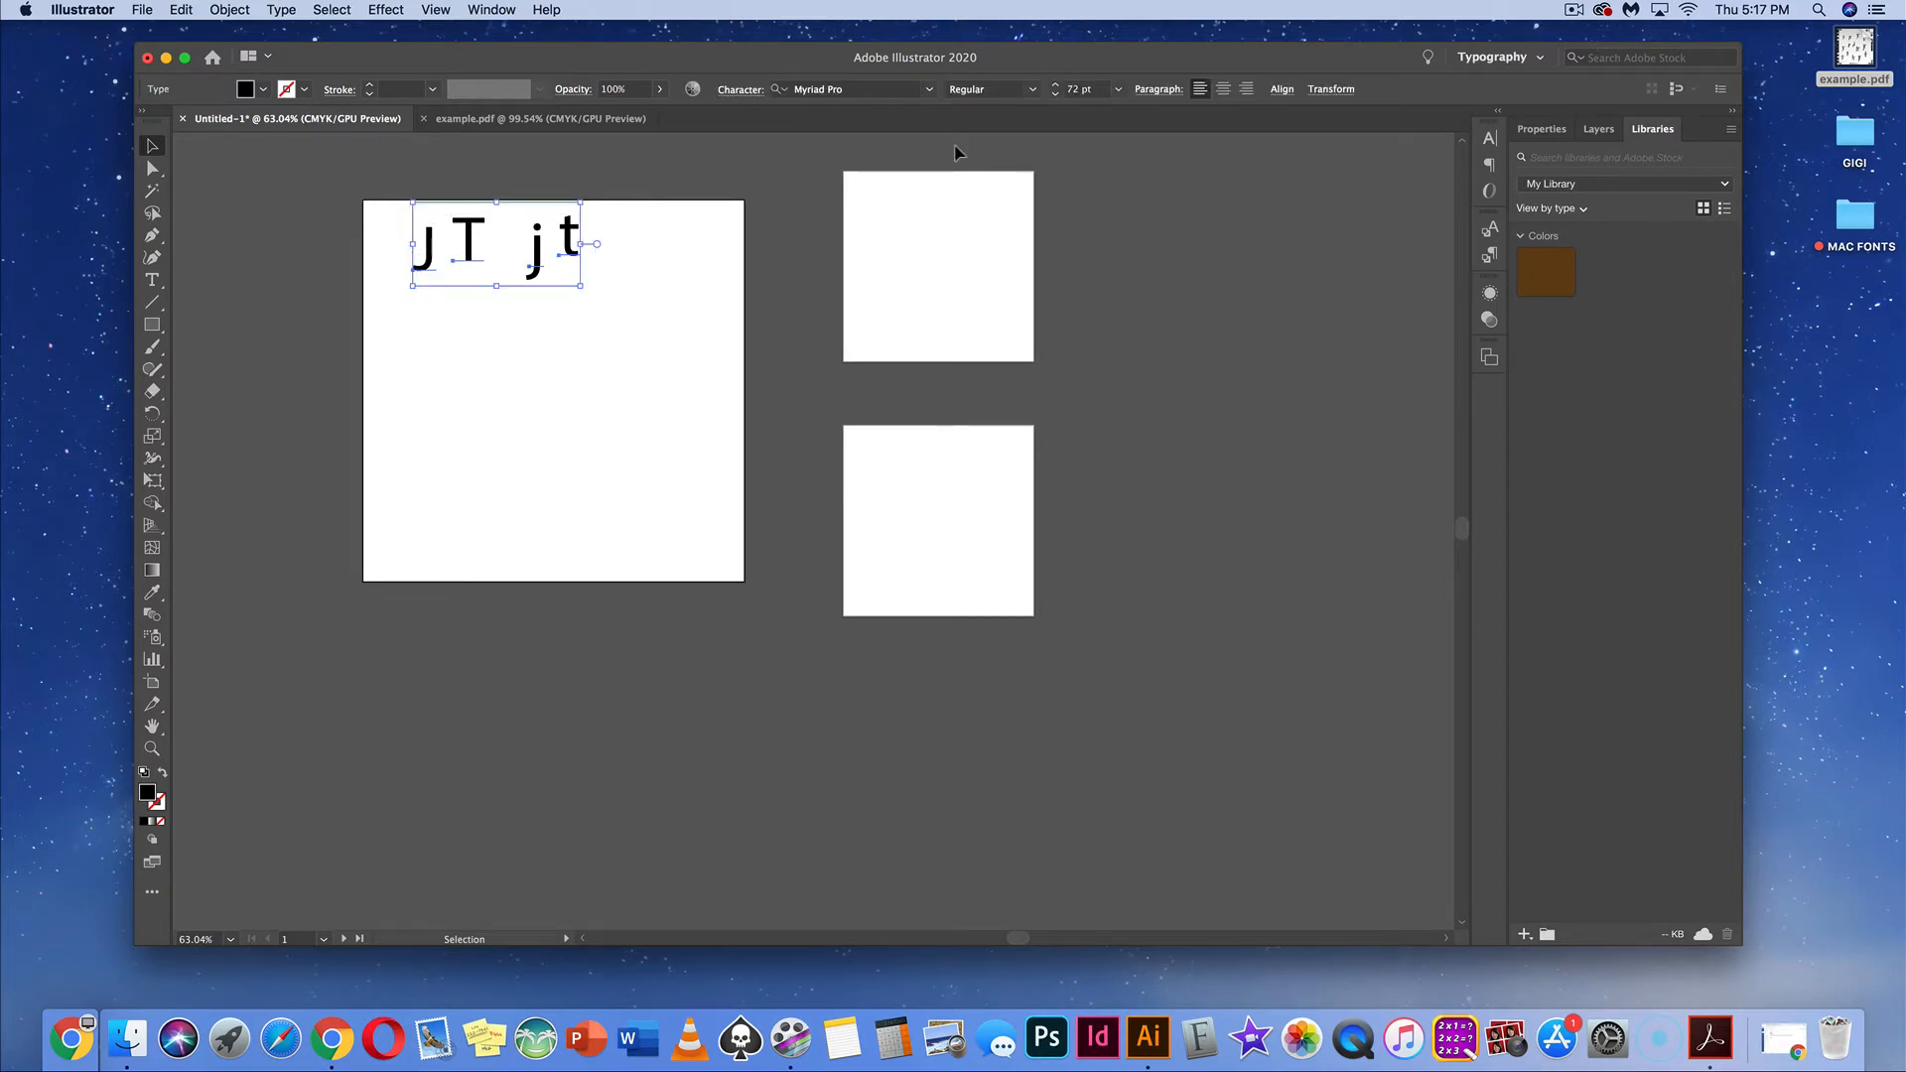
click(931, 95)
scroll(883, 398, down, 2)
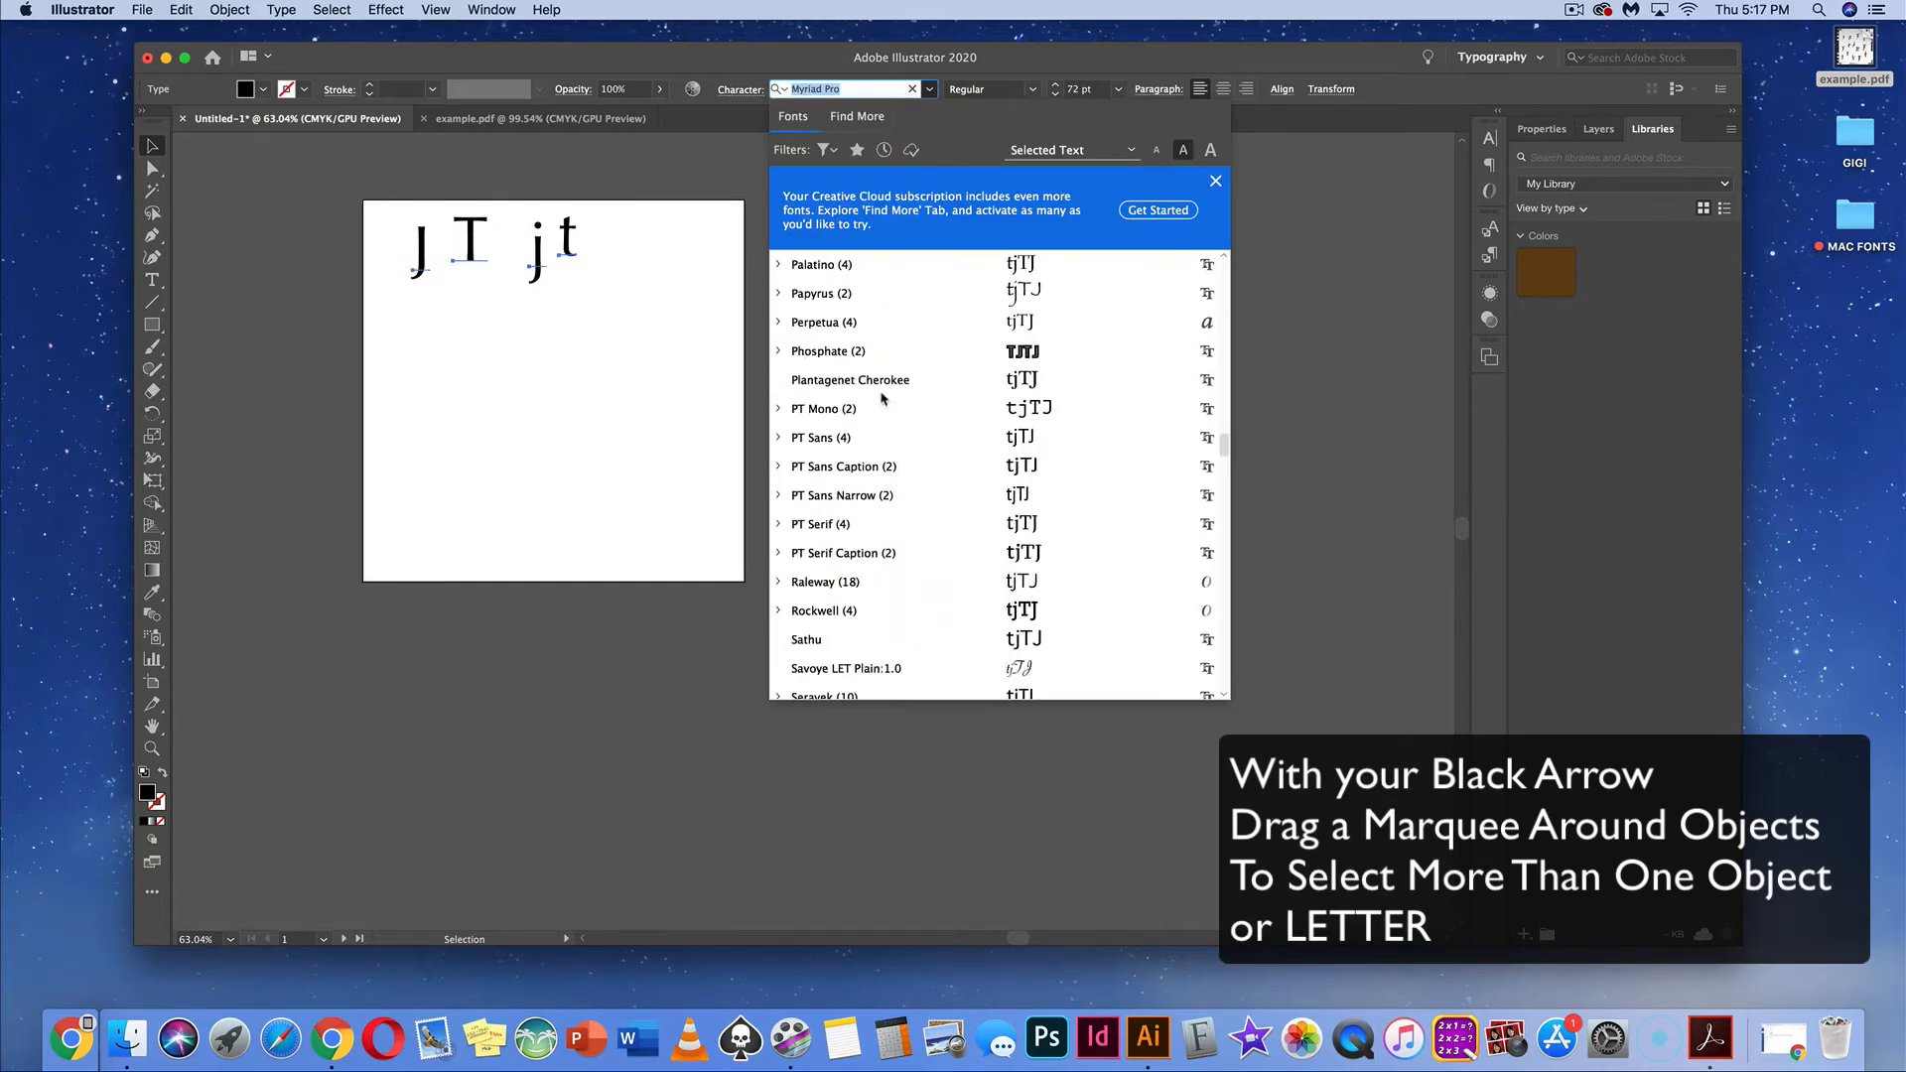
scroll(882, 398, down, 2)
scroll(881, 396, up, 10)
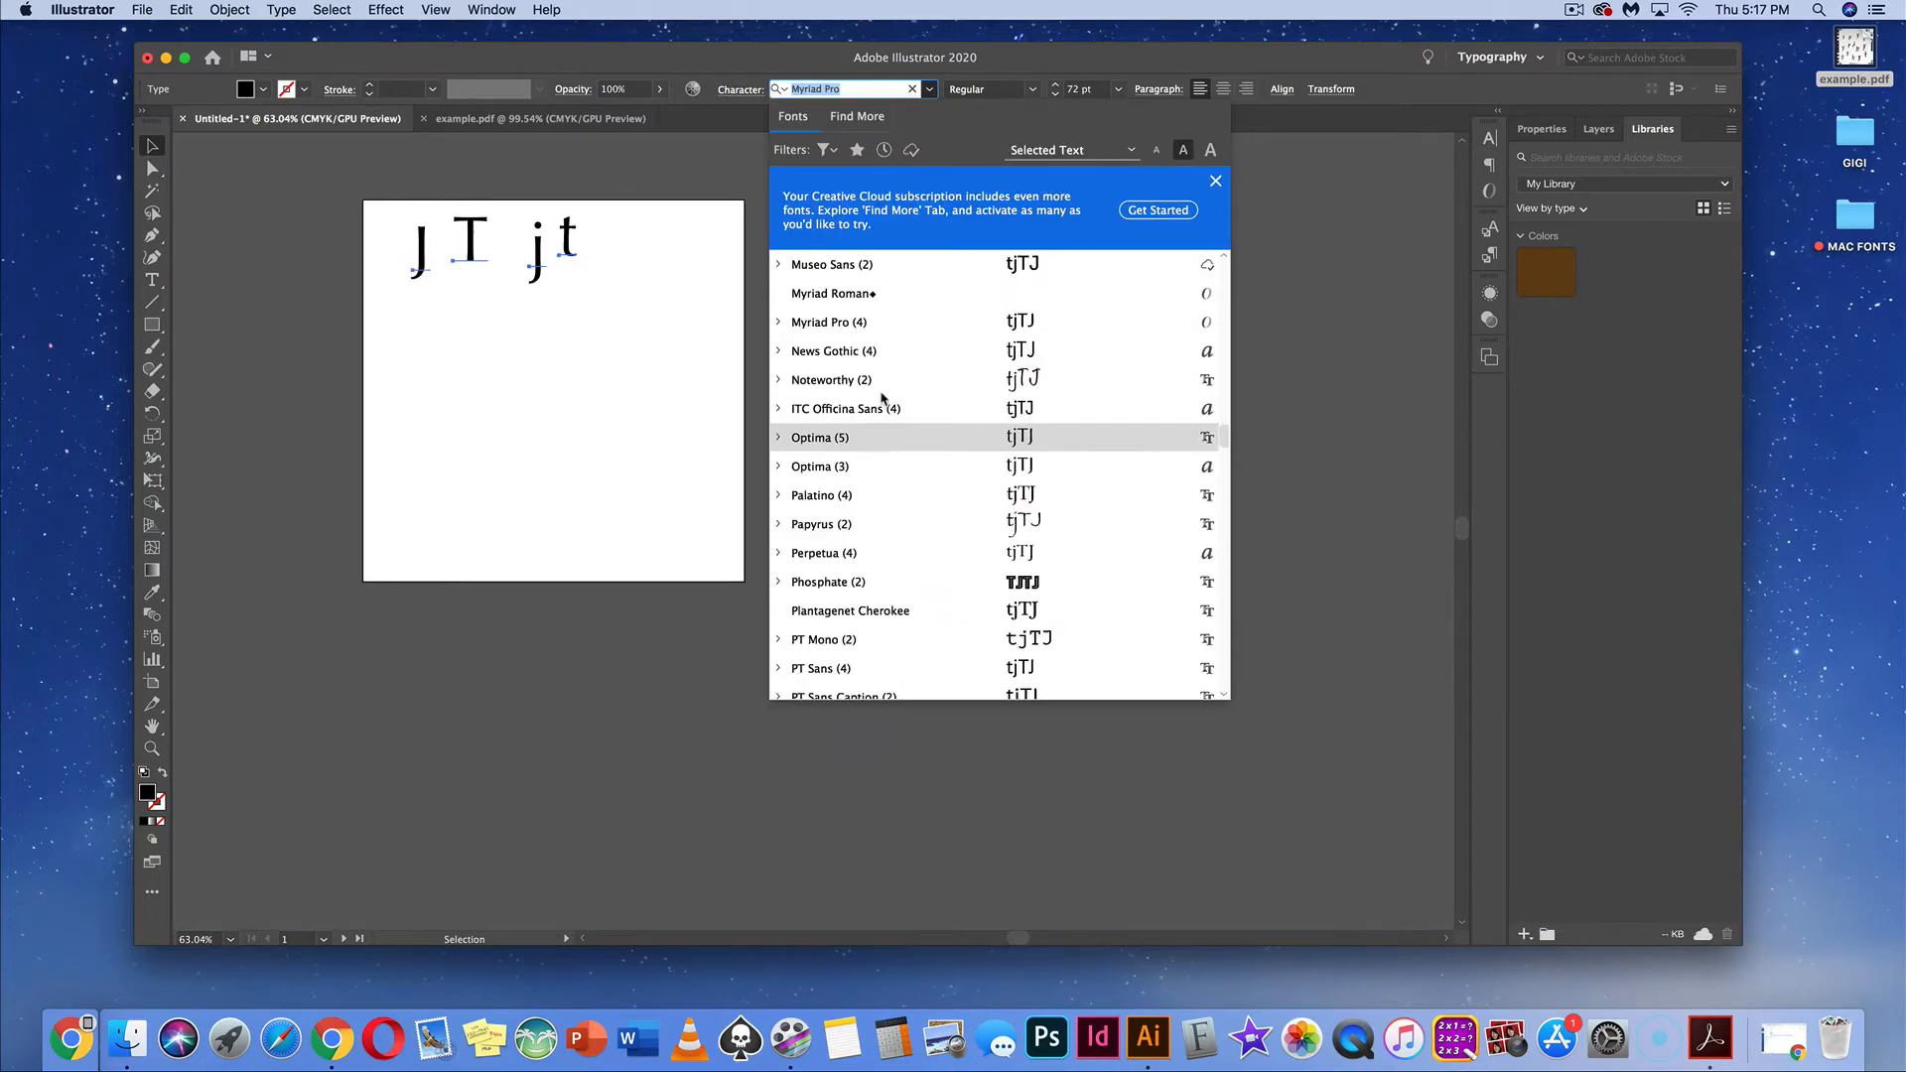
scroll(881, 395, up, 10)
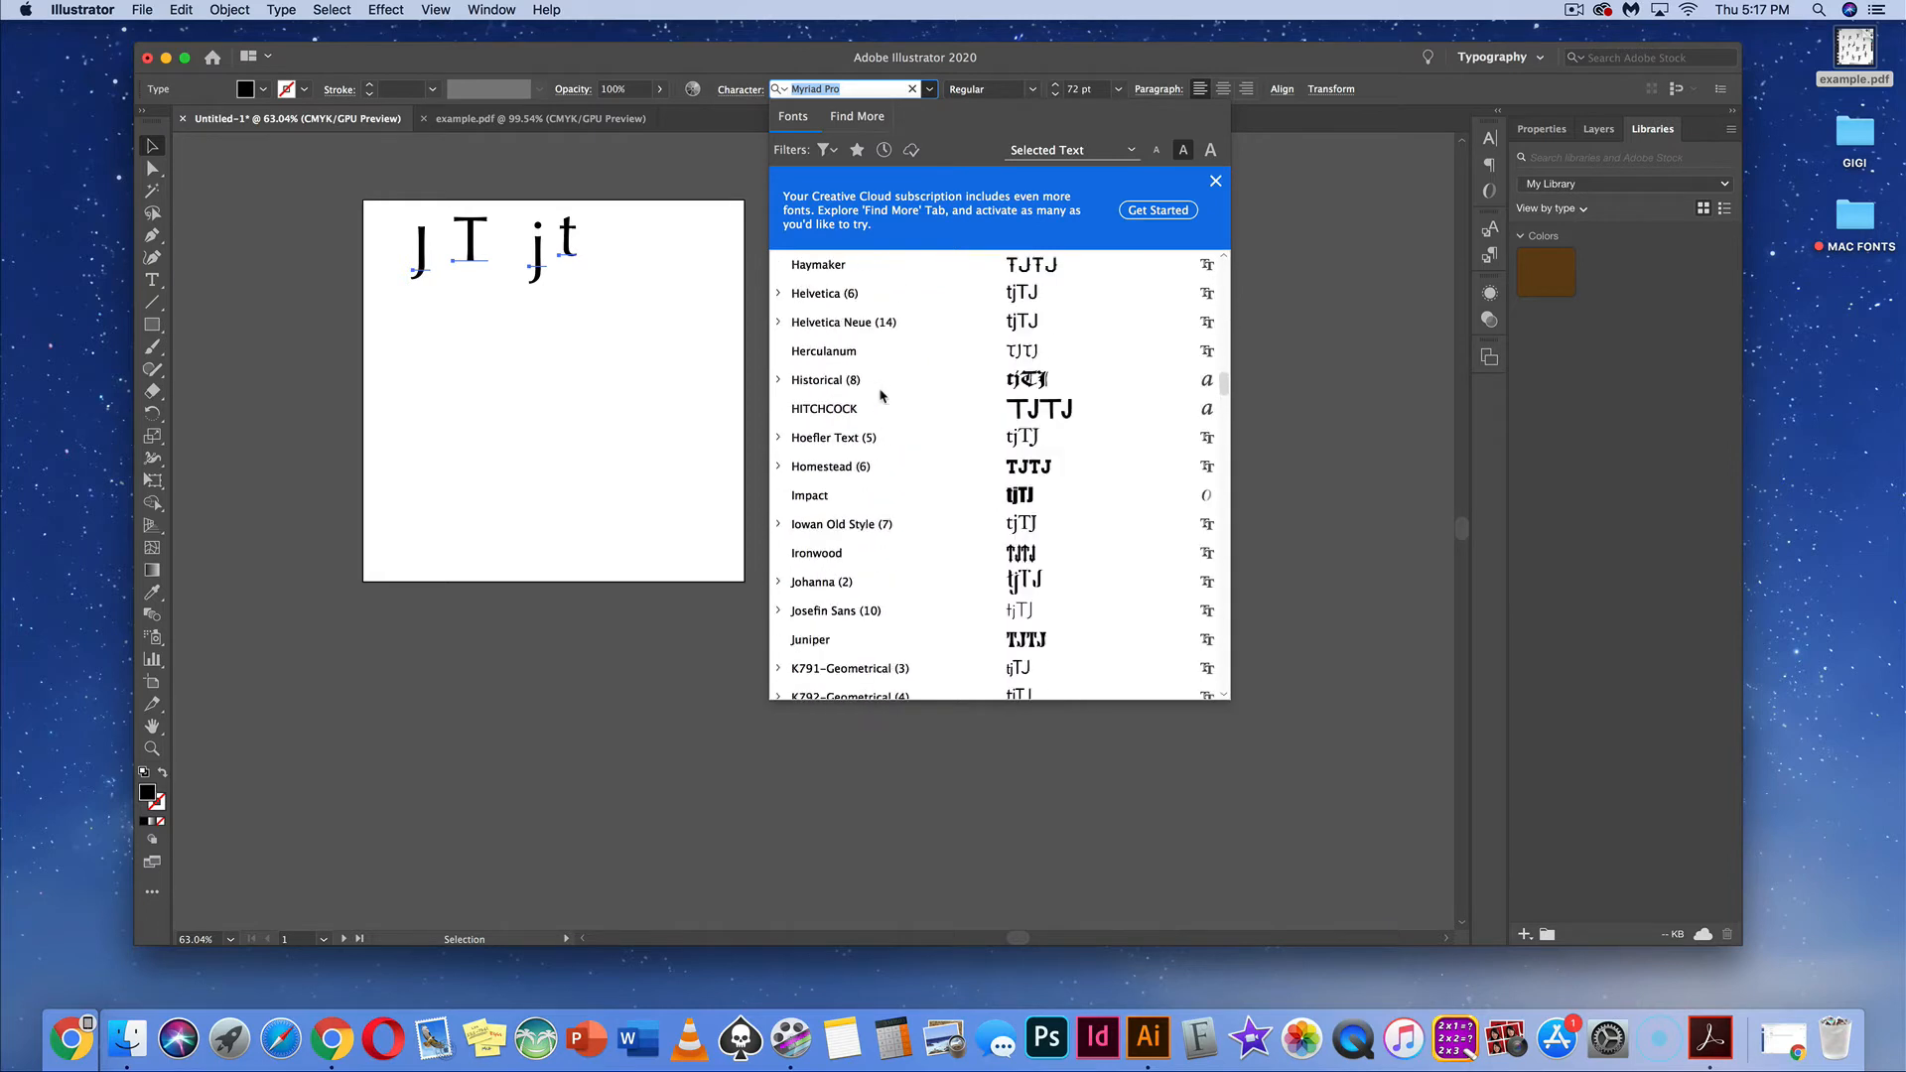
scroll(882, 395, up, 3)
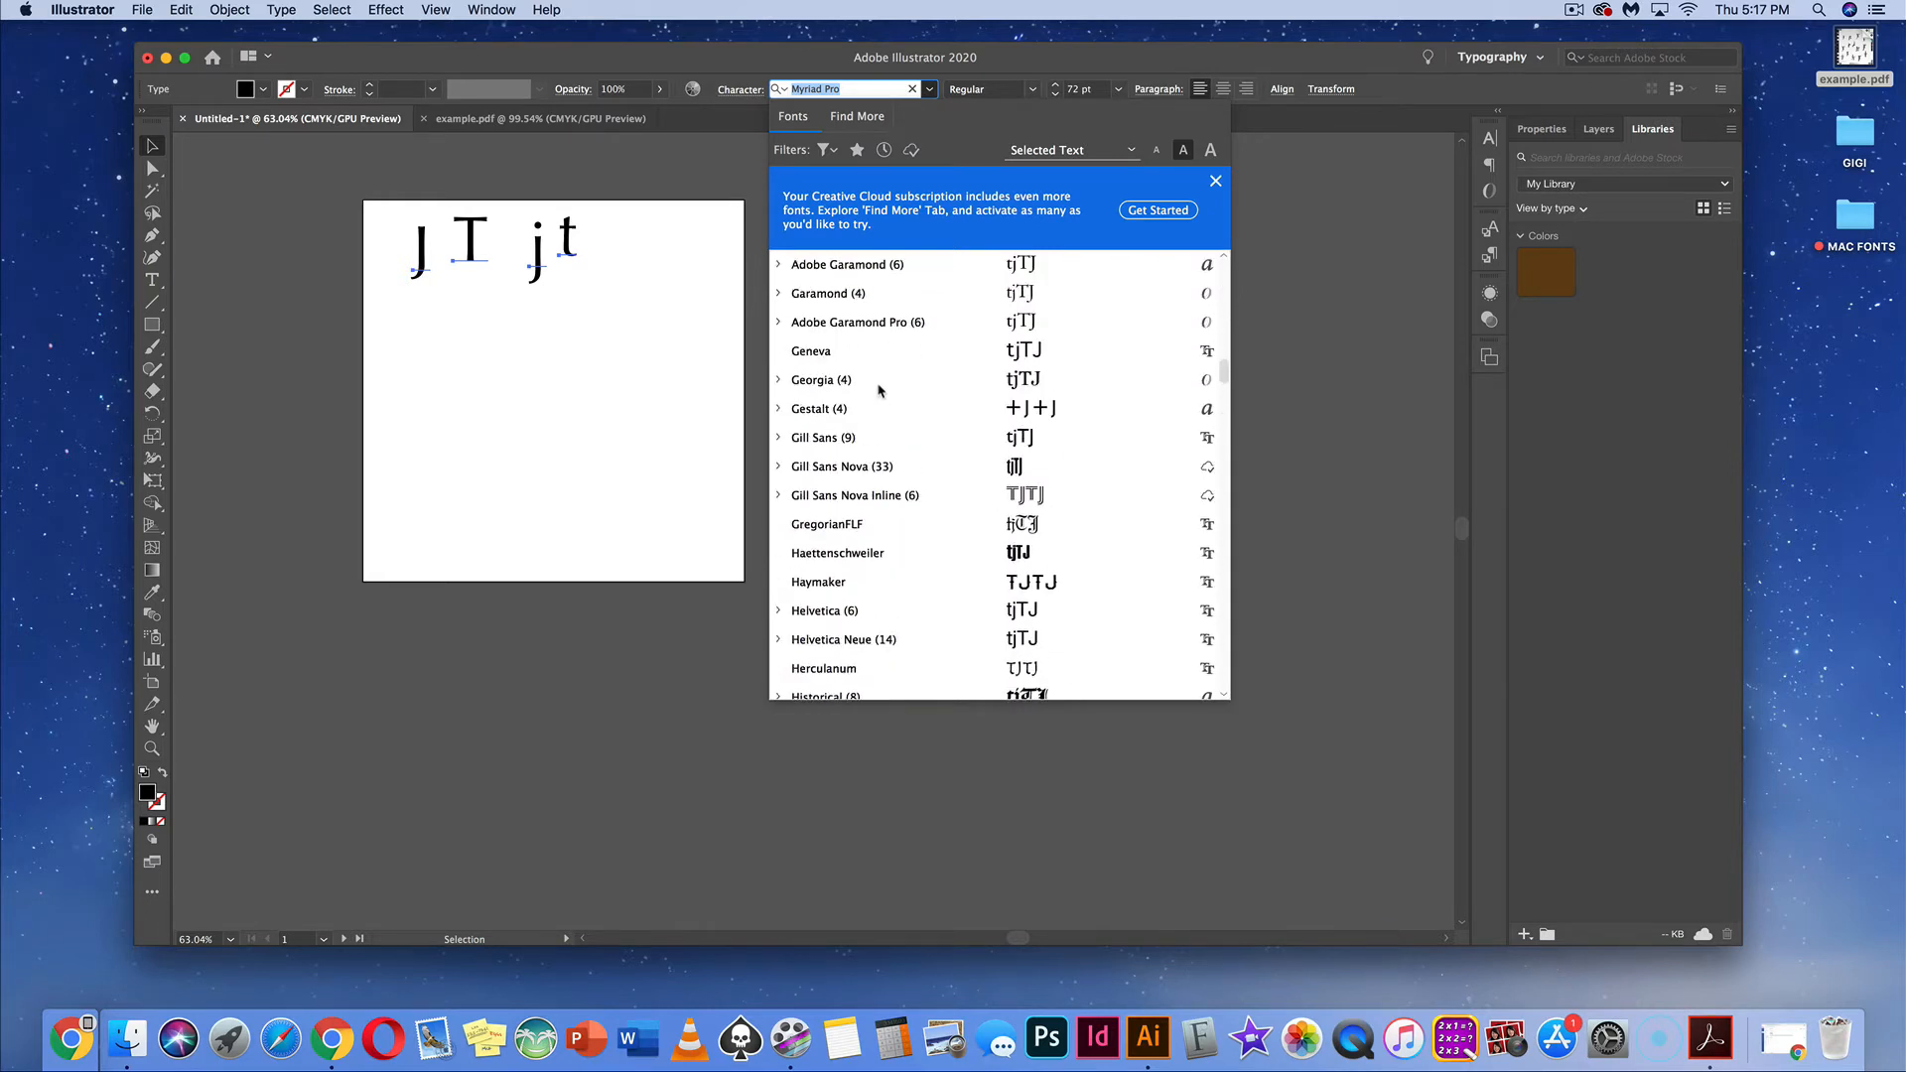
click(862, 277)
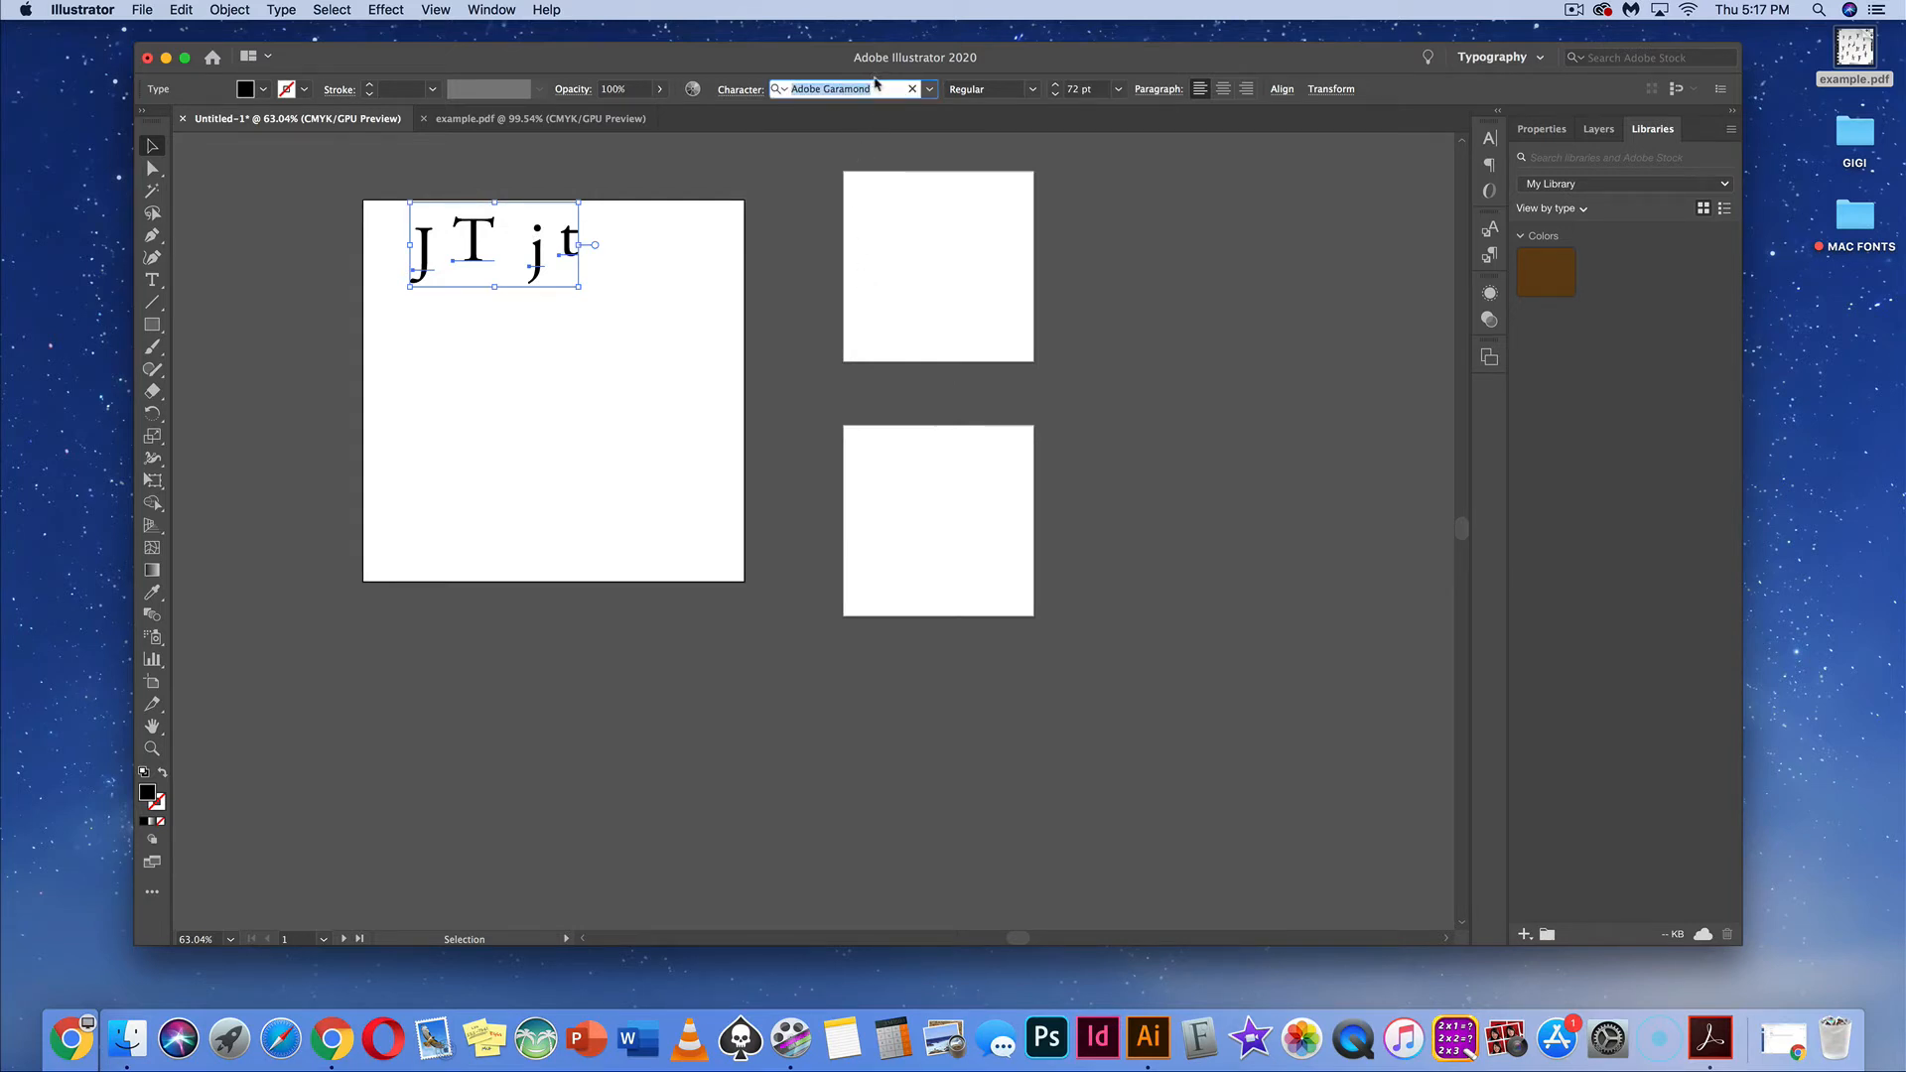
Find the Adobe Garamond font by name, reapply it to the four selected letters, and deselect them
text(A)
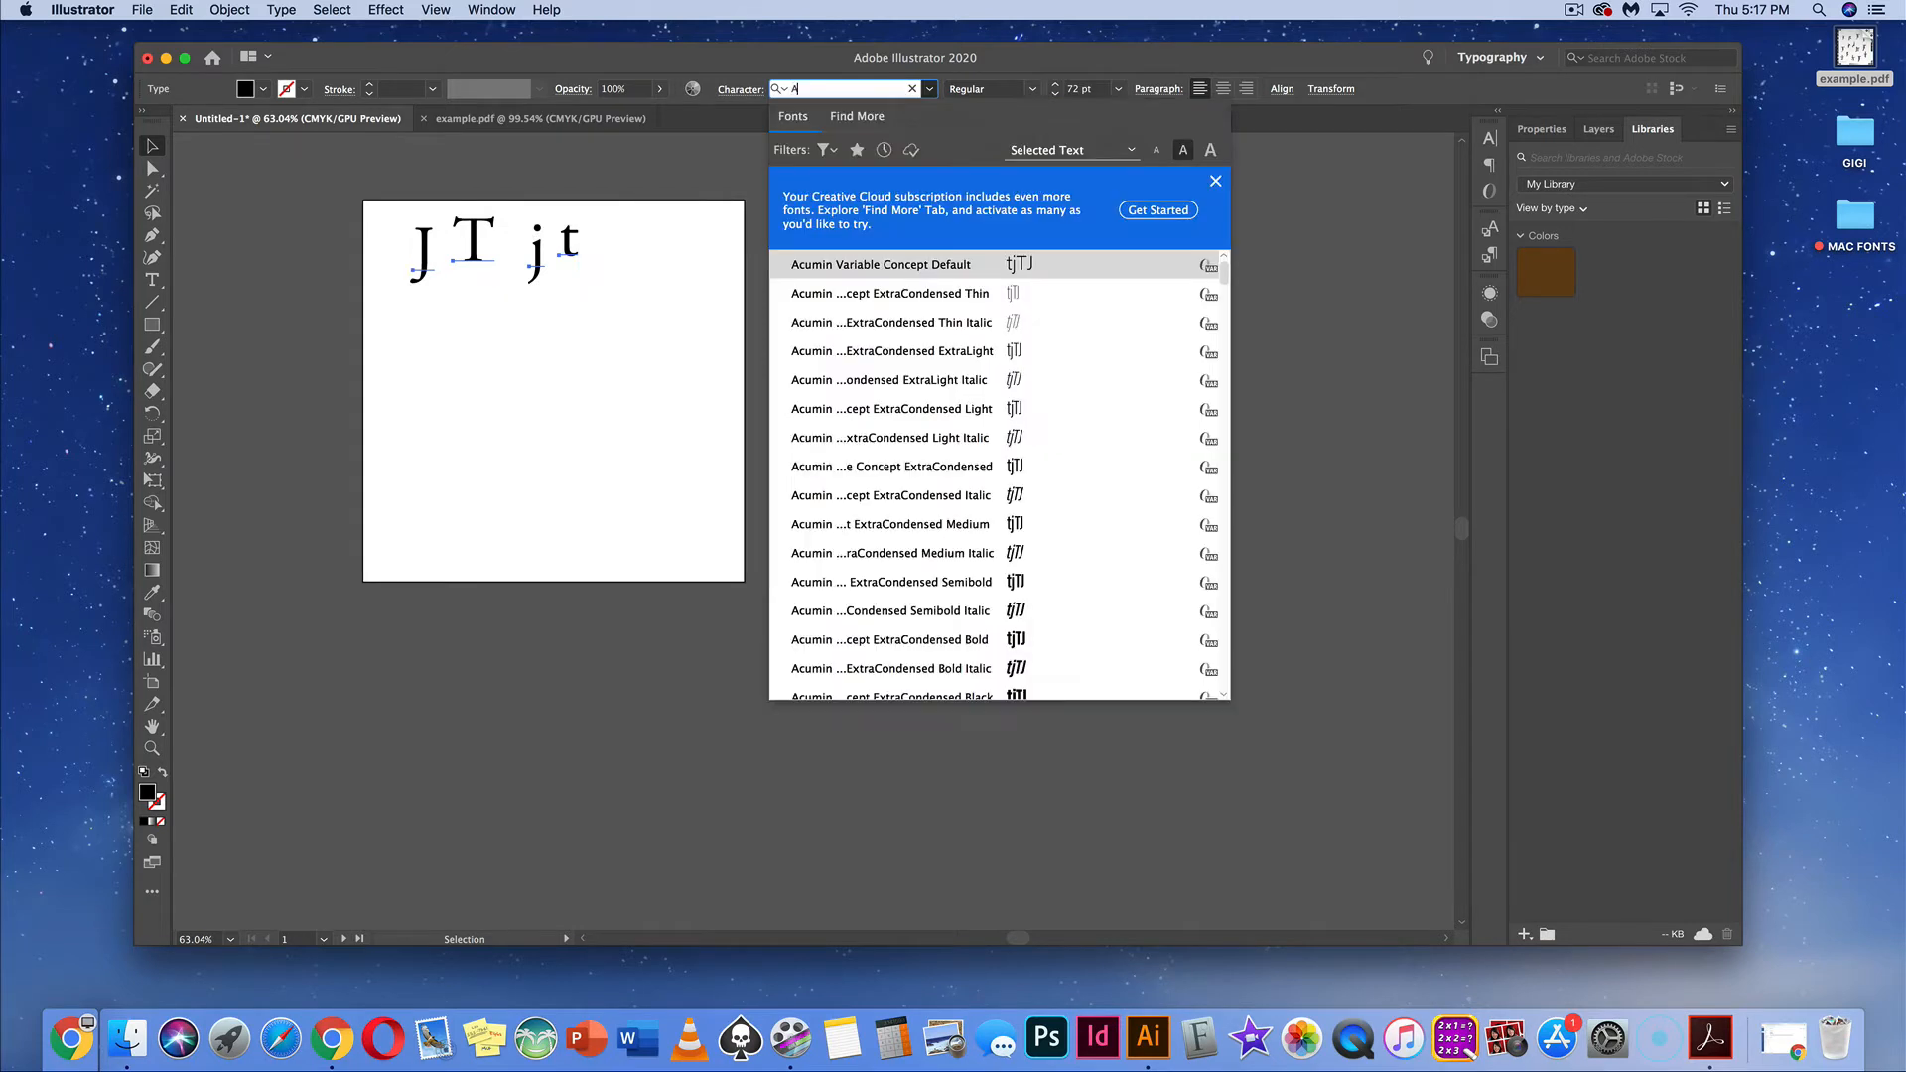
text(dobe G)
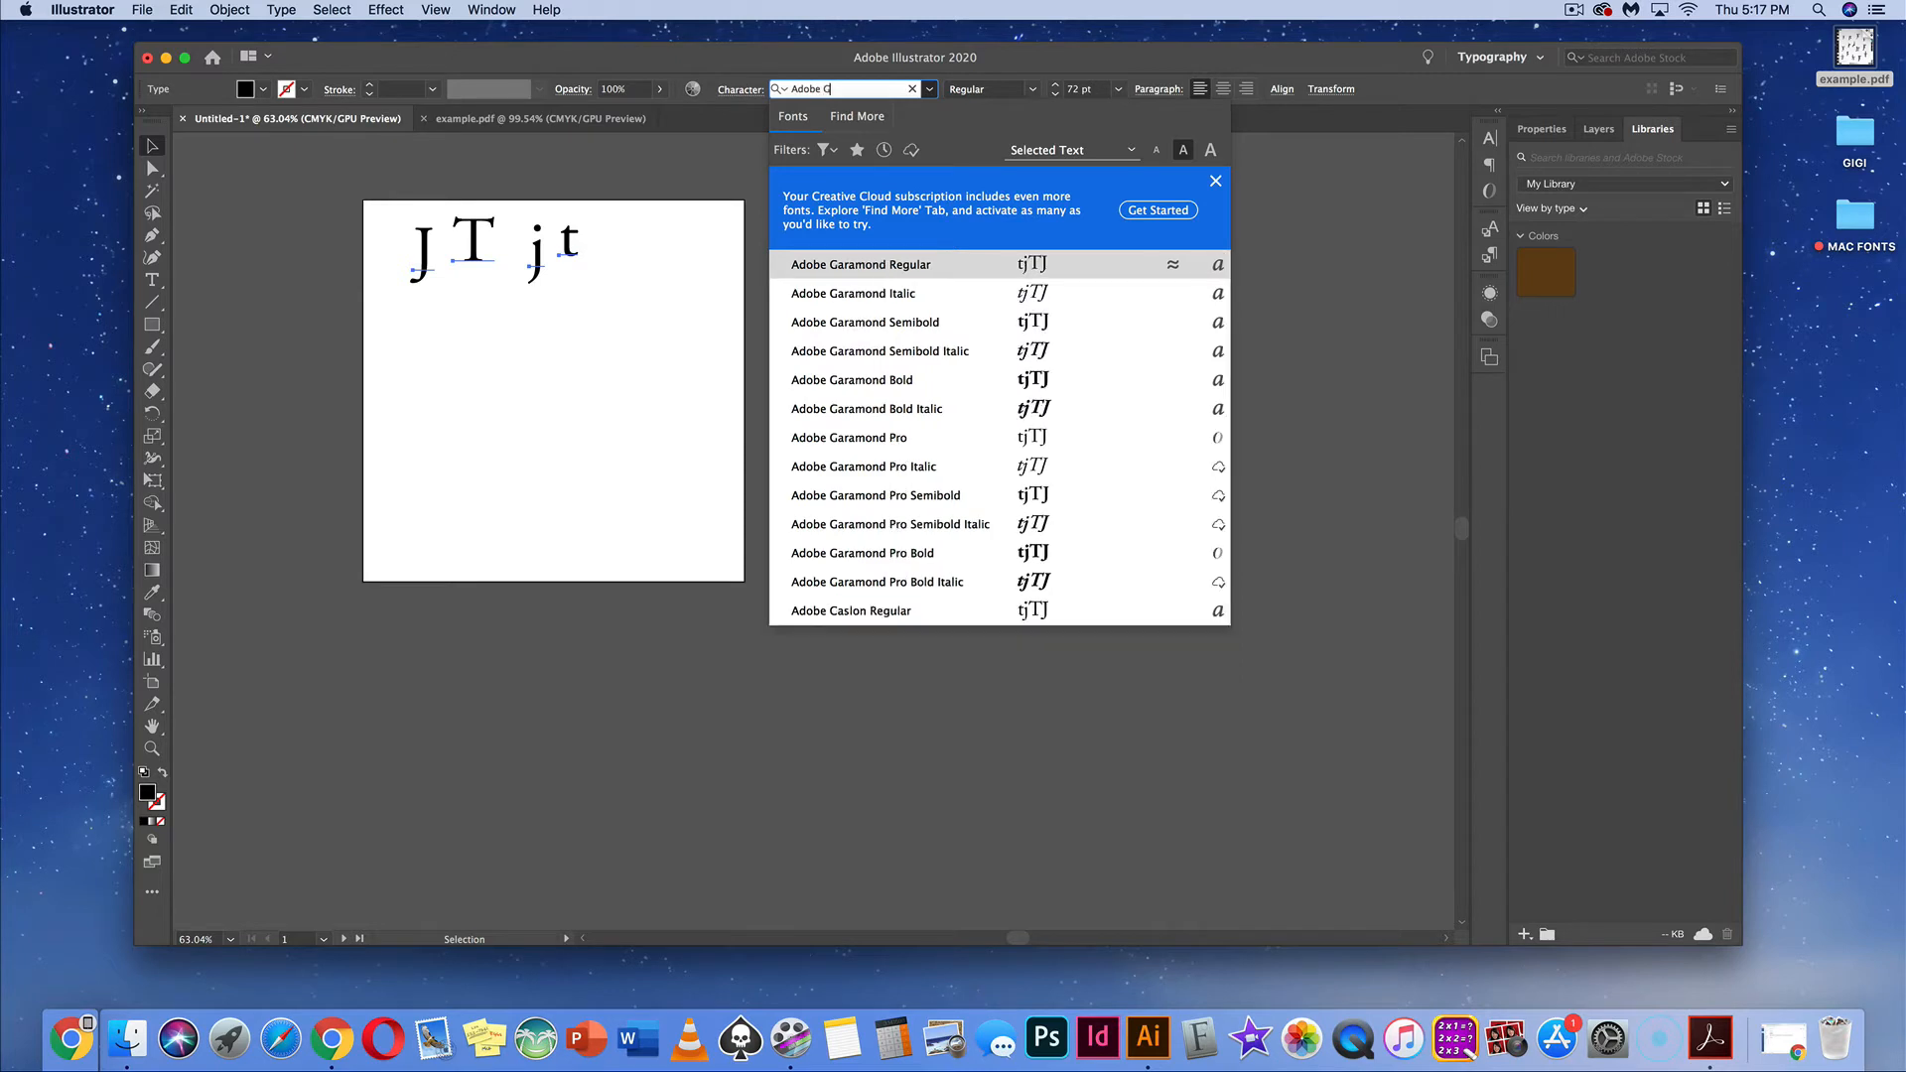
text(aramno)
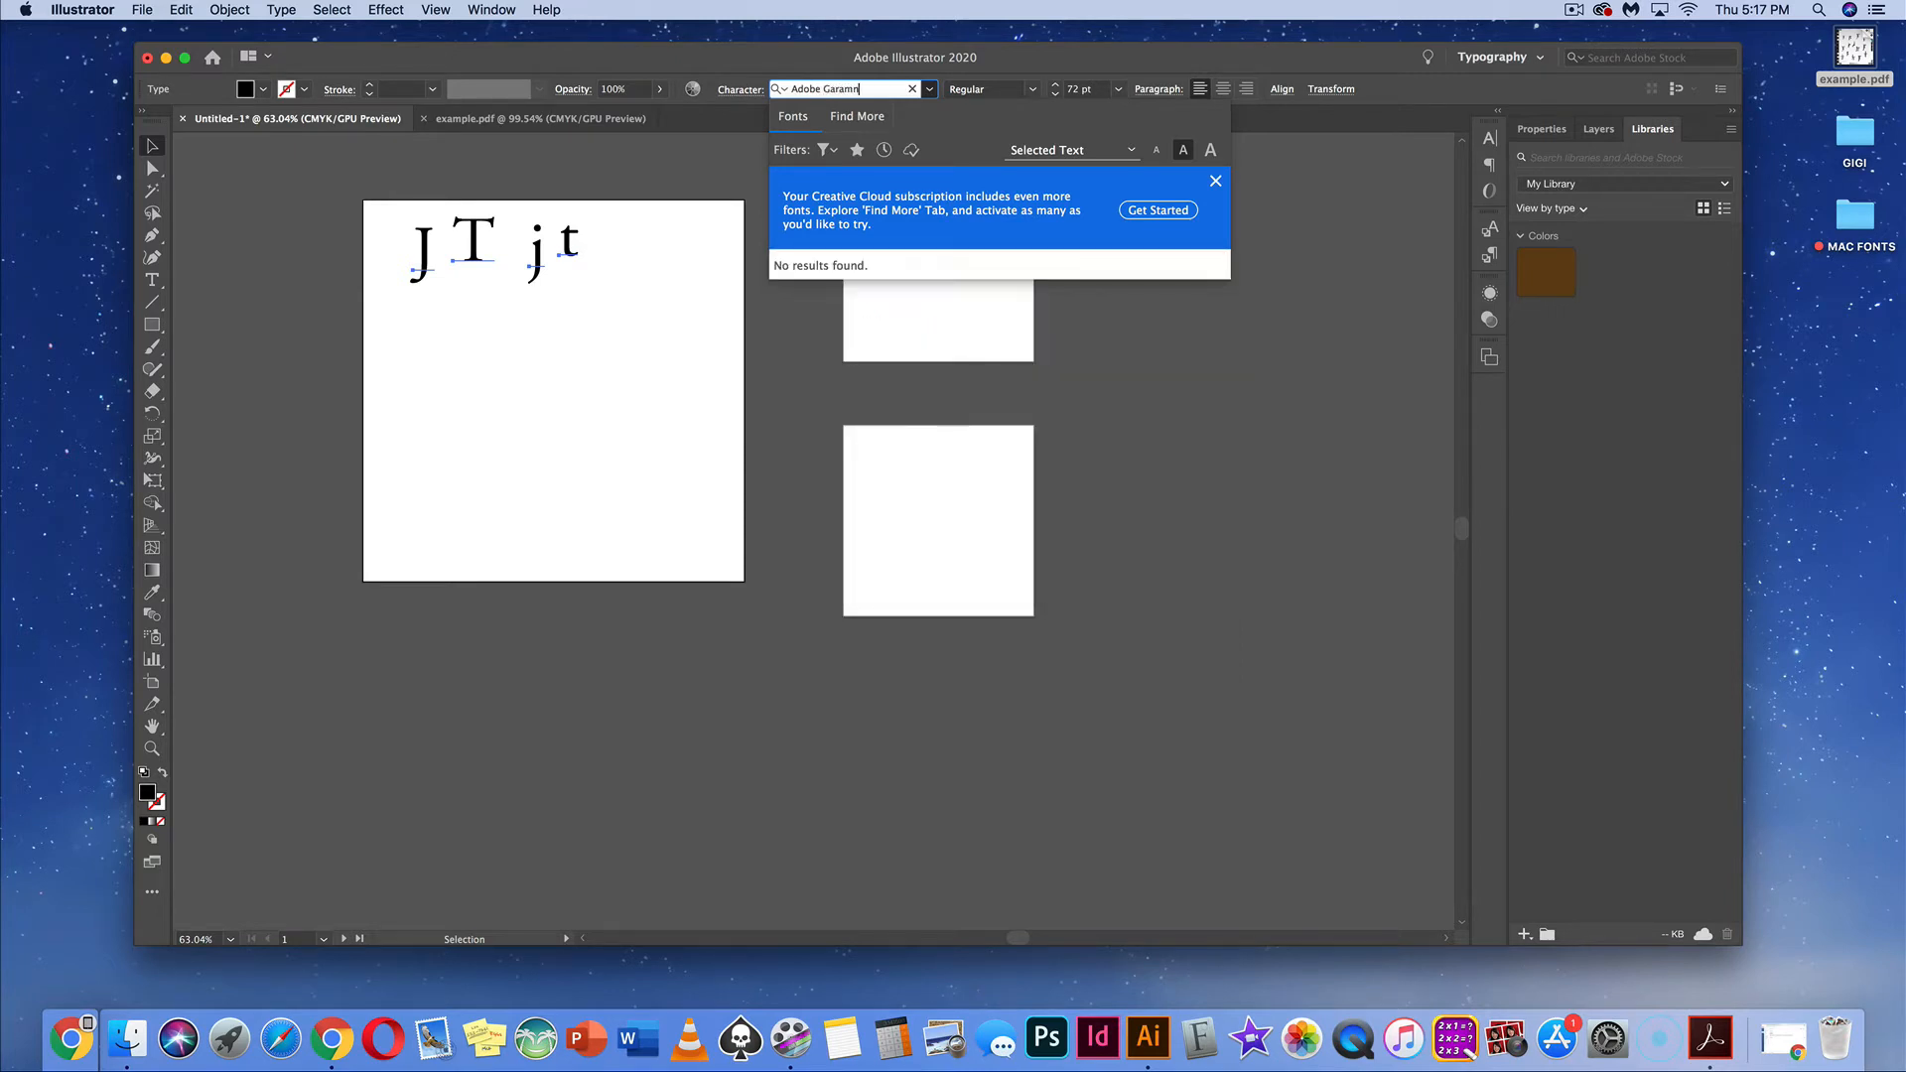
key(BackSpace)
text(ond)
key(Return)
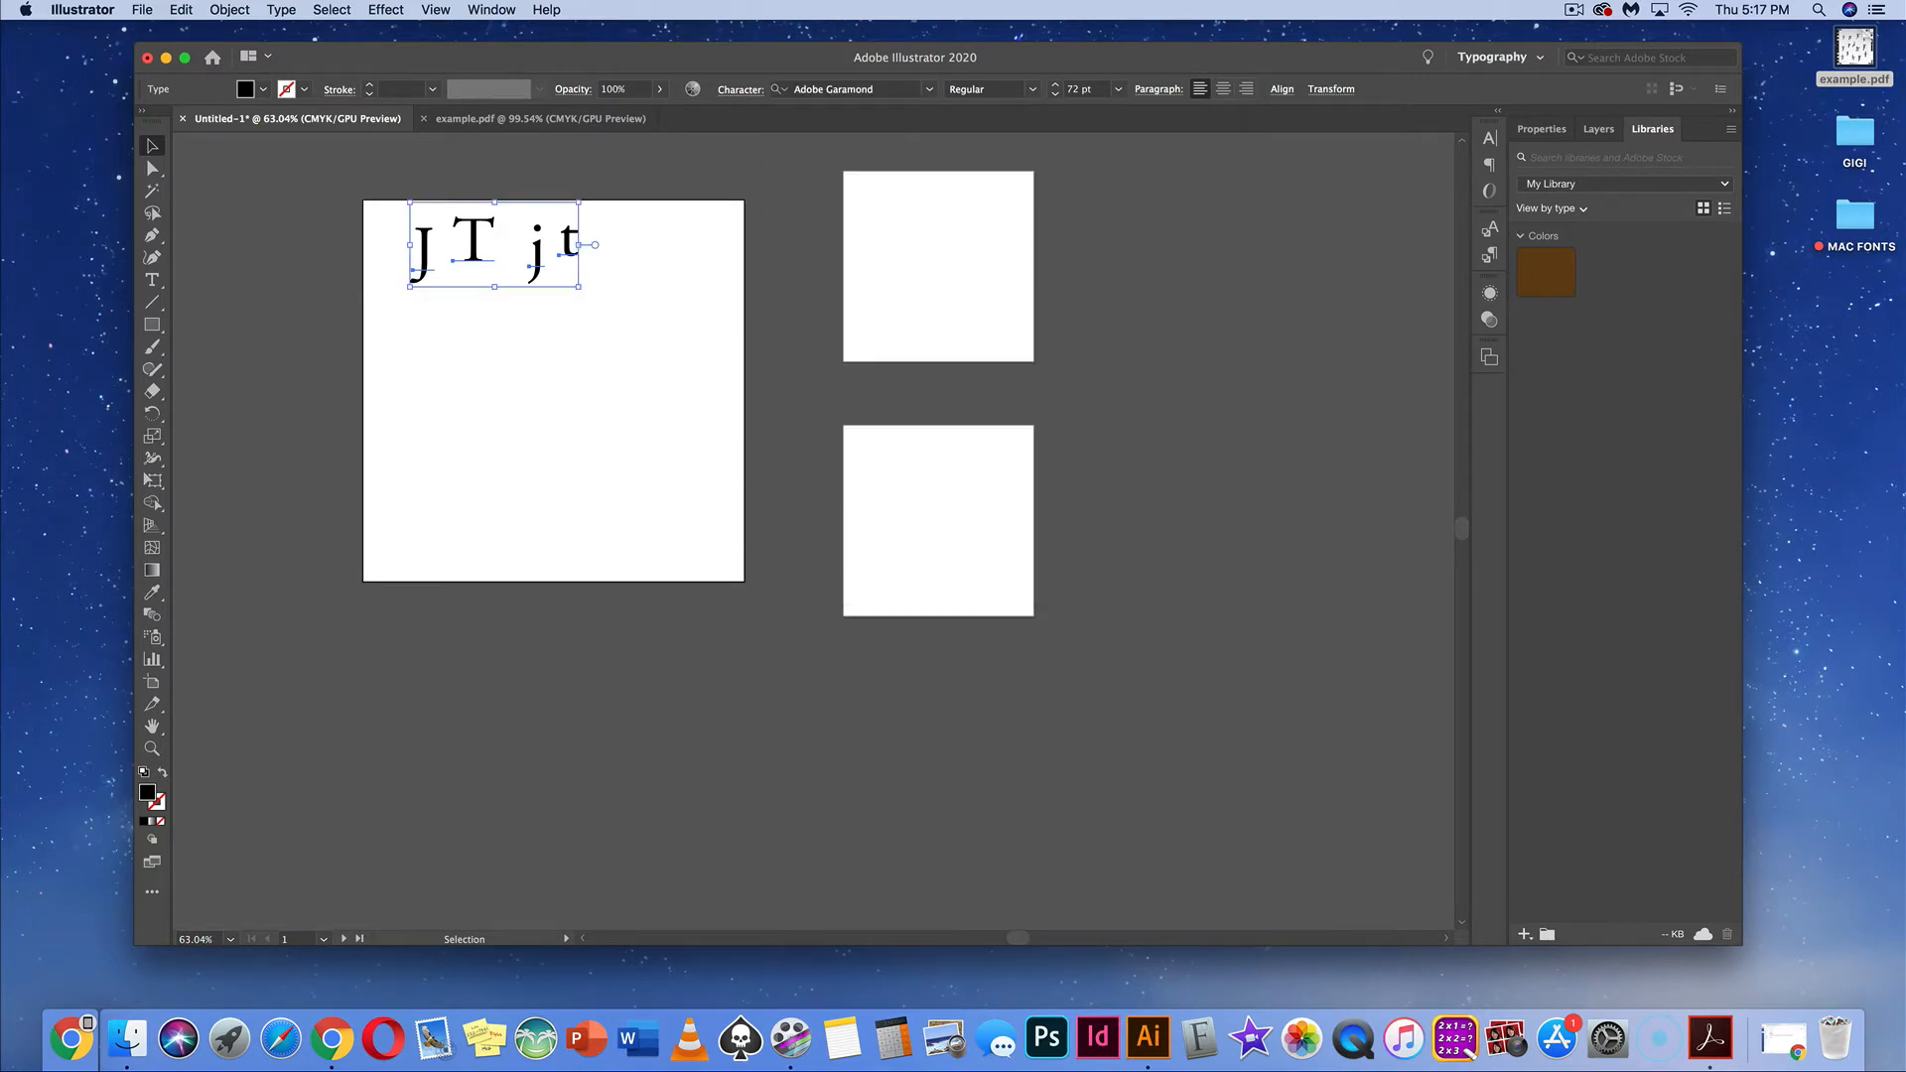
click(650, 392)
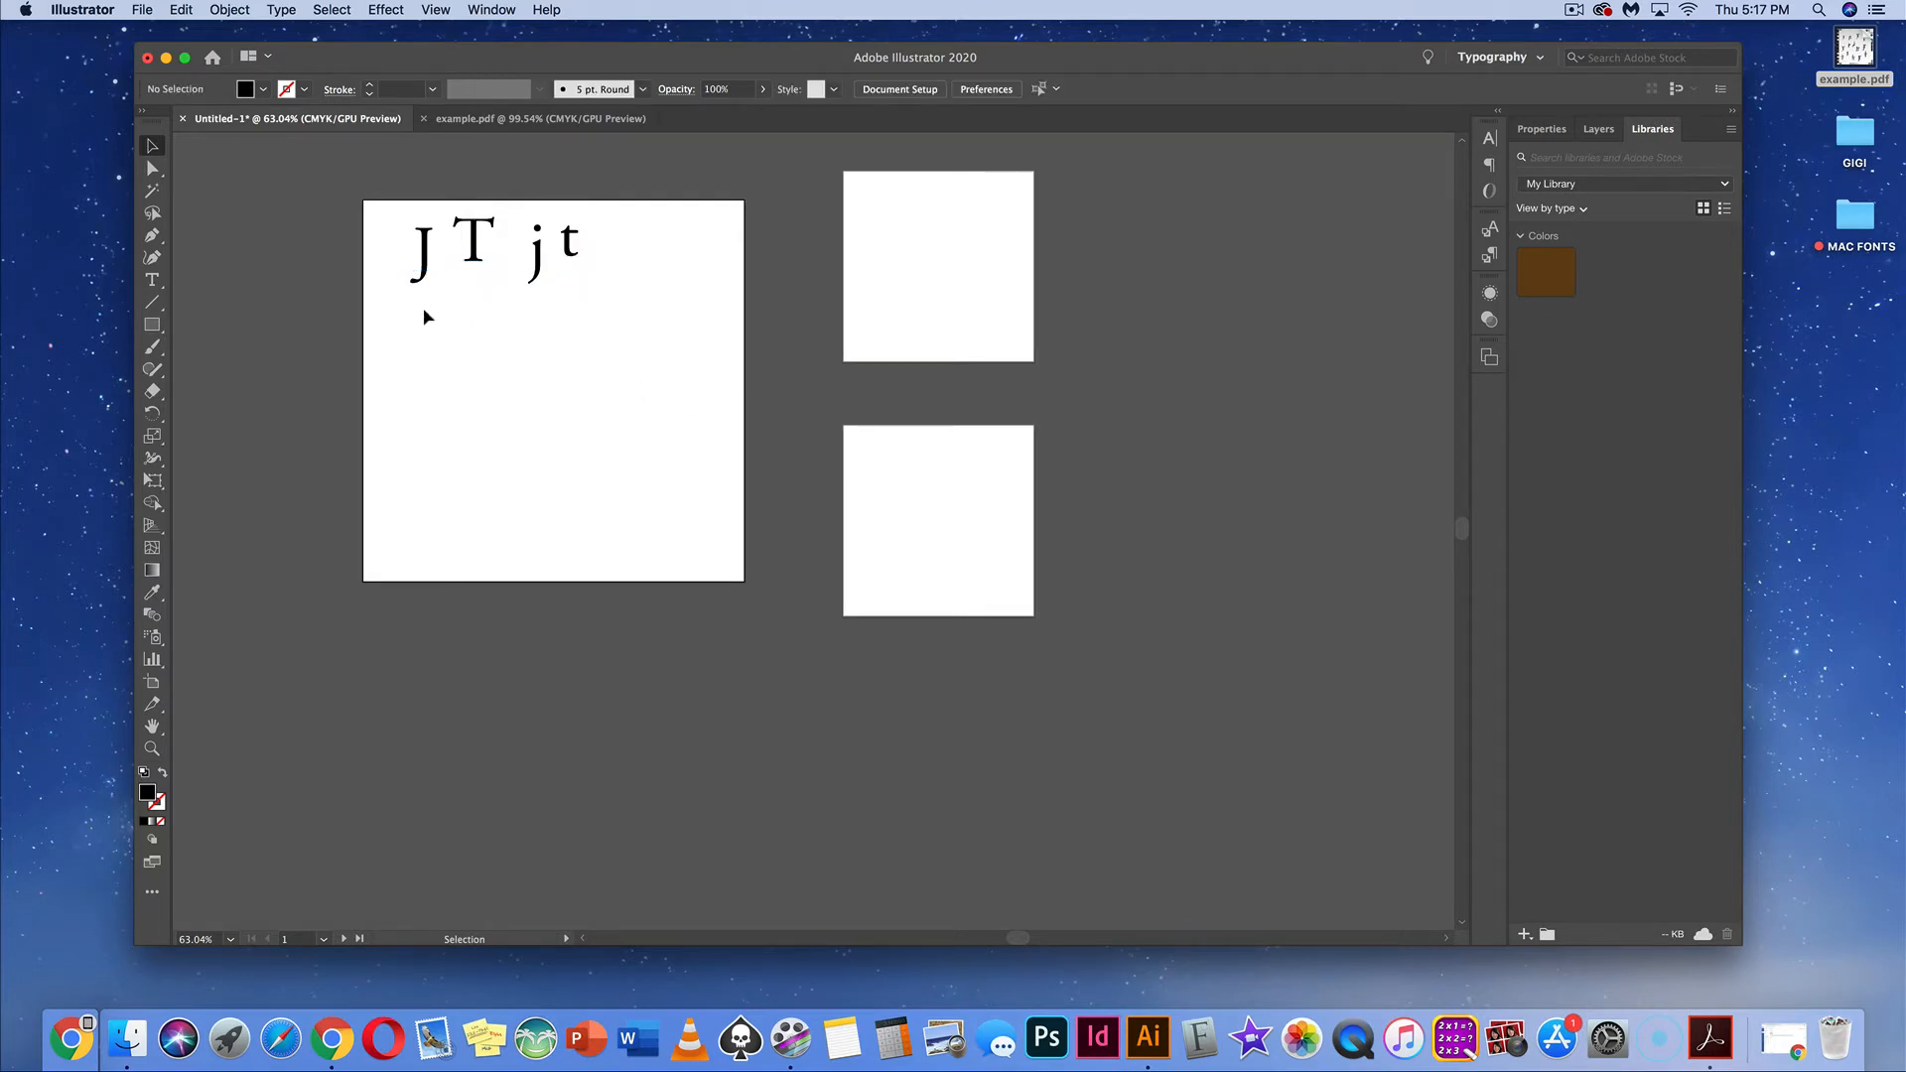
Copy and paste the four Garamond letters, and place the copy as a second row directly below the first
drag(386, 217, 608, 292)
drag(607, 290, 614, 290)
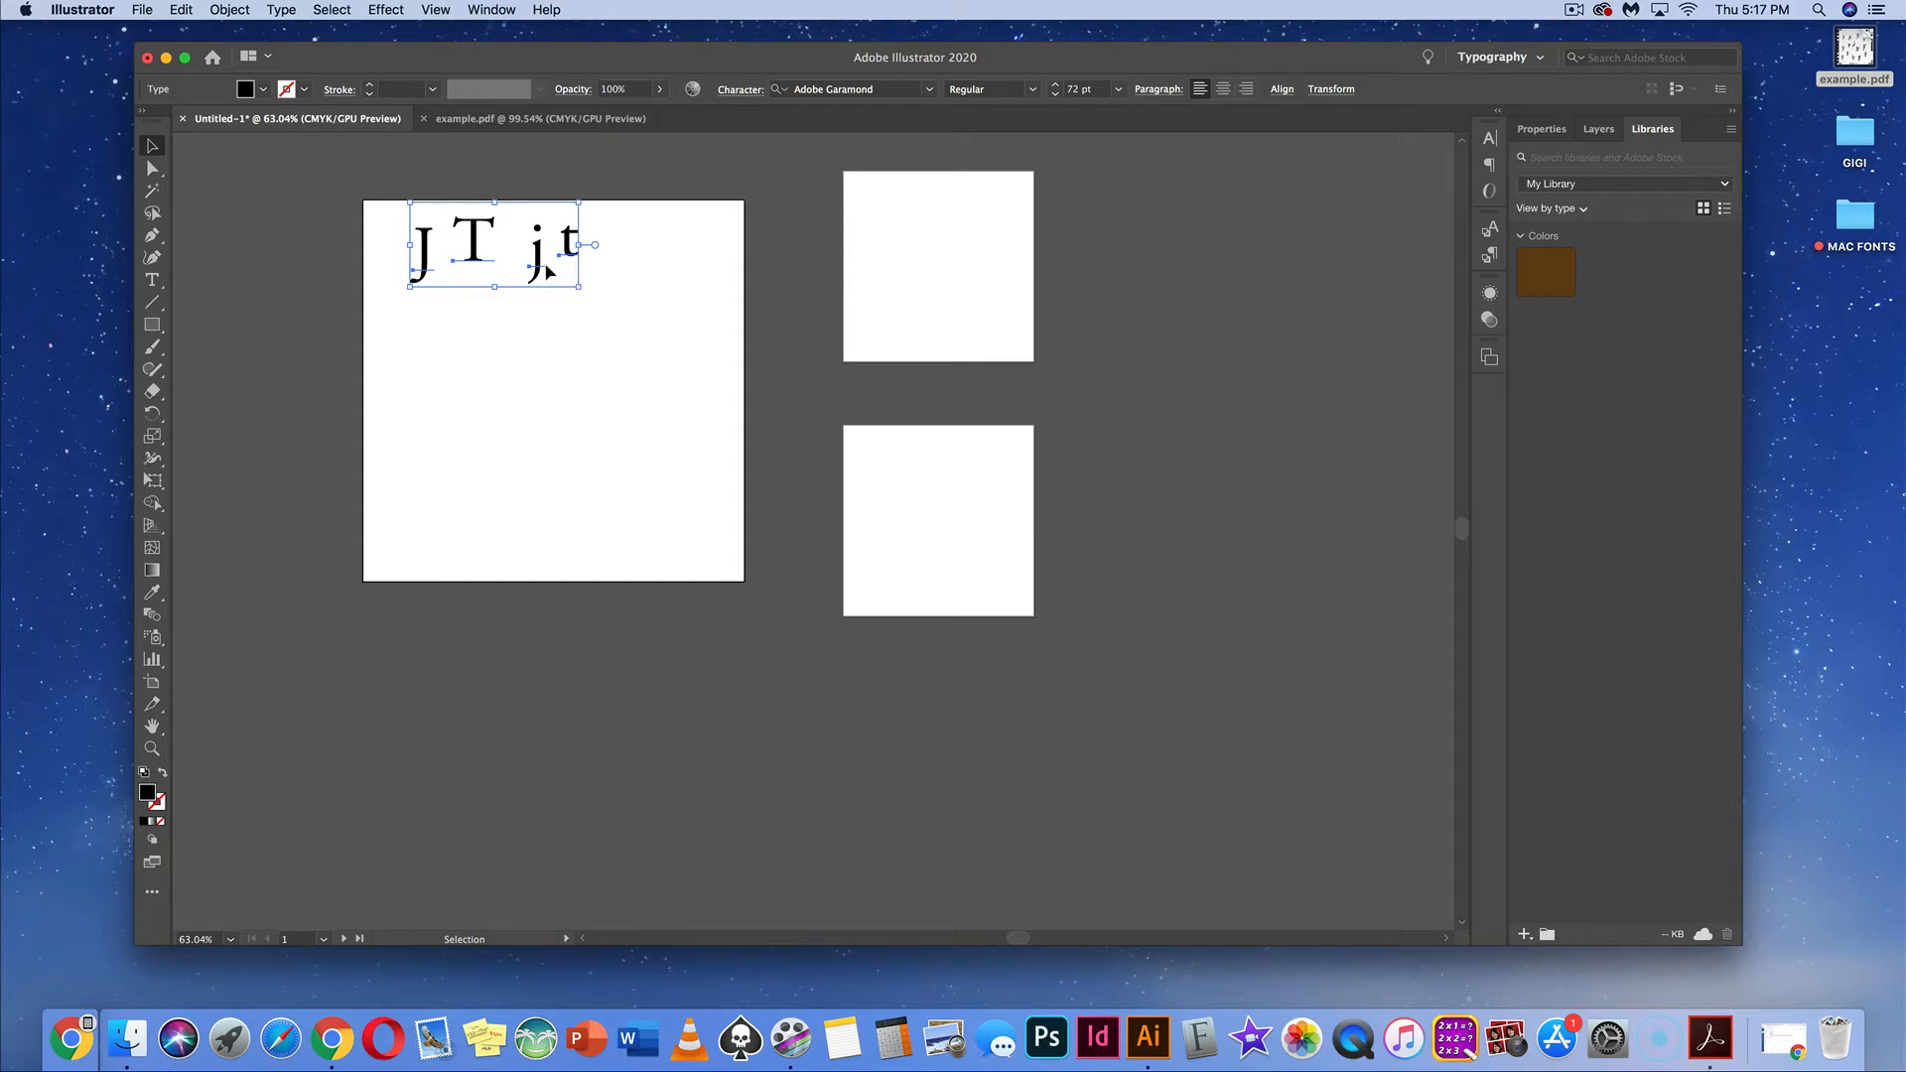
click(181, 9)
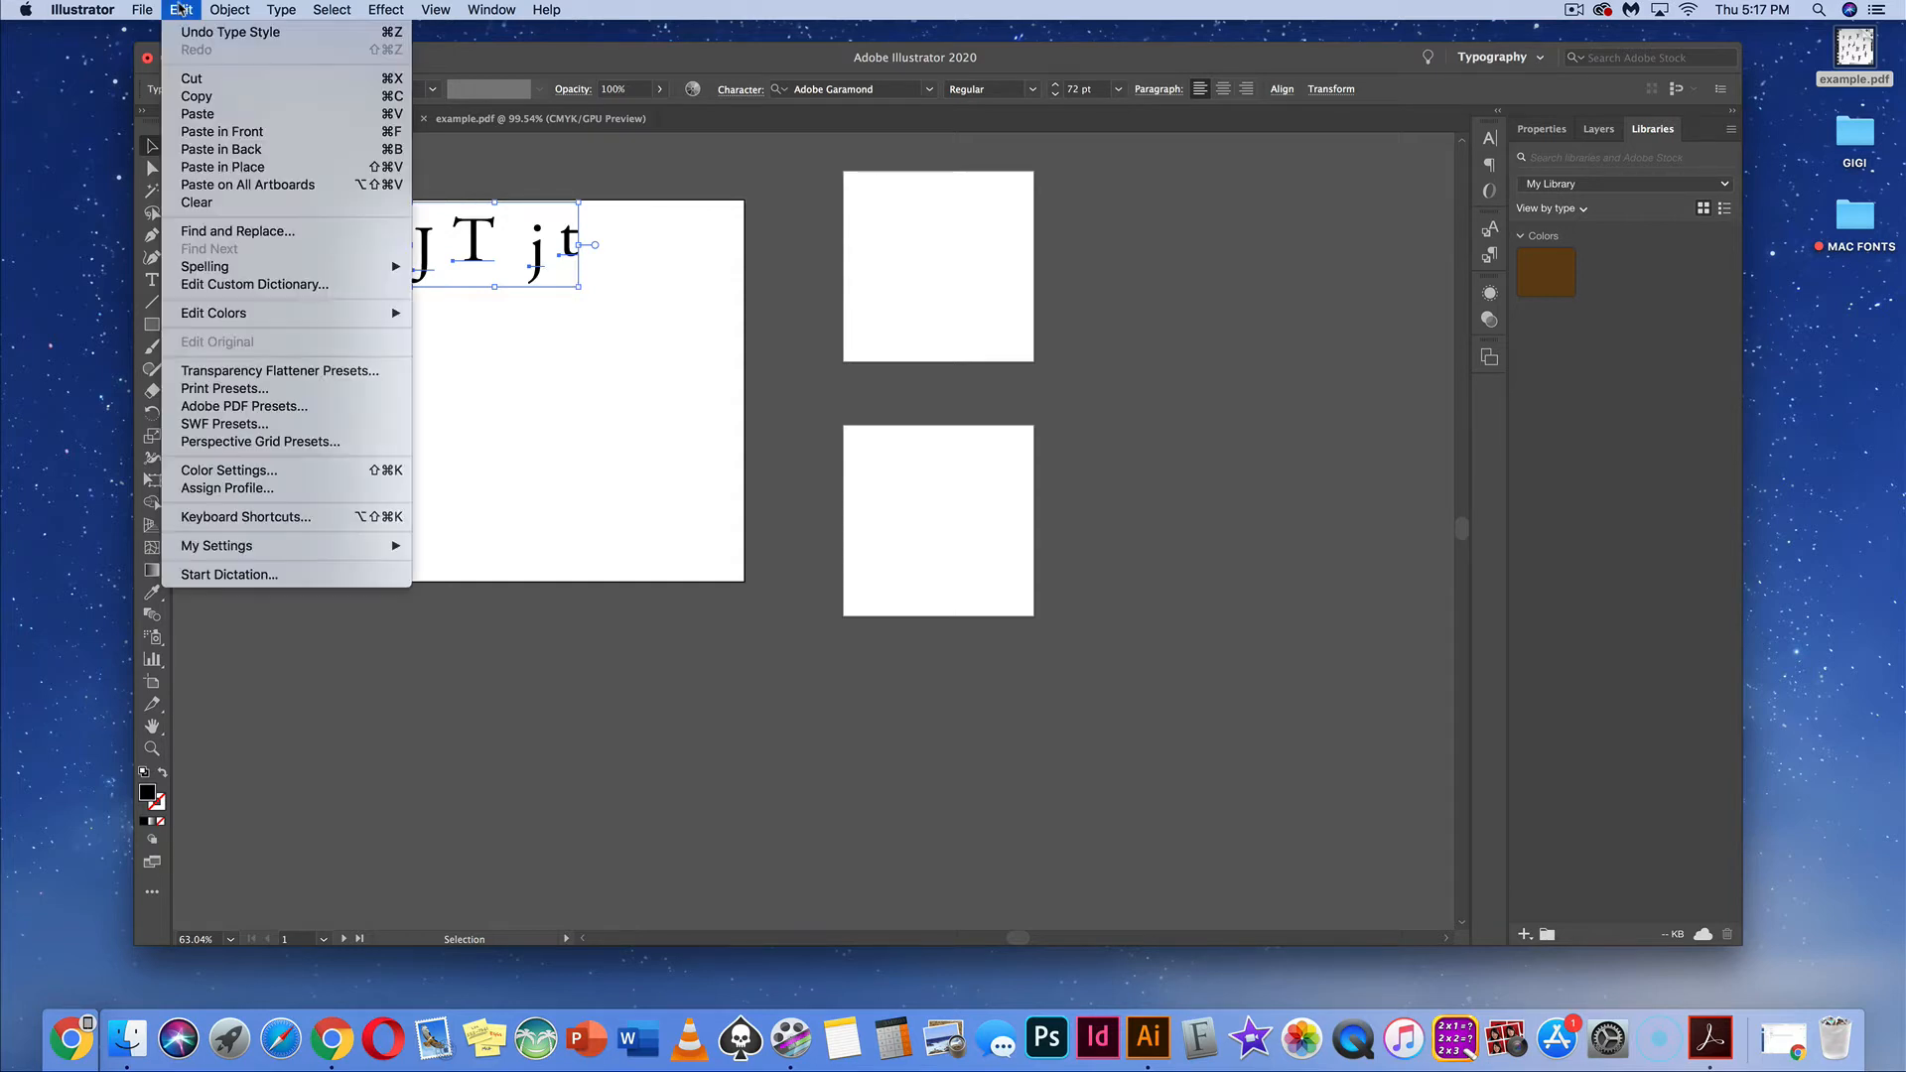
click(193, 96)
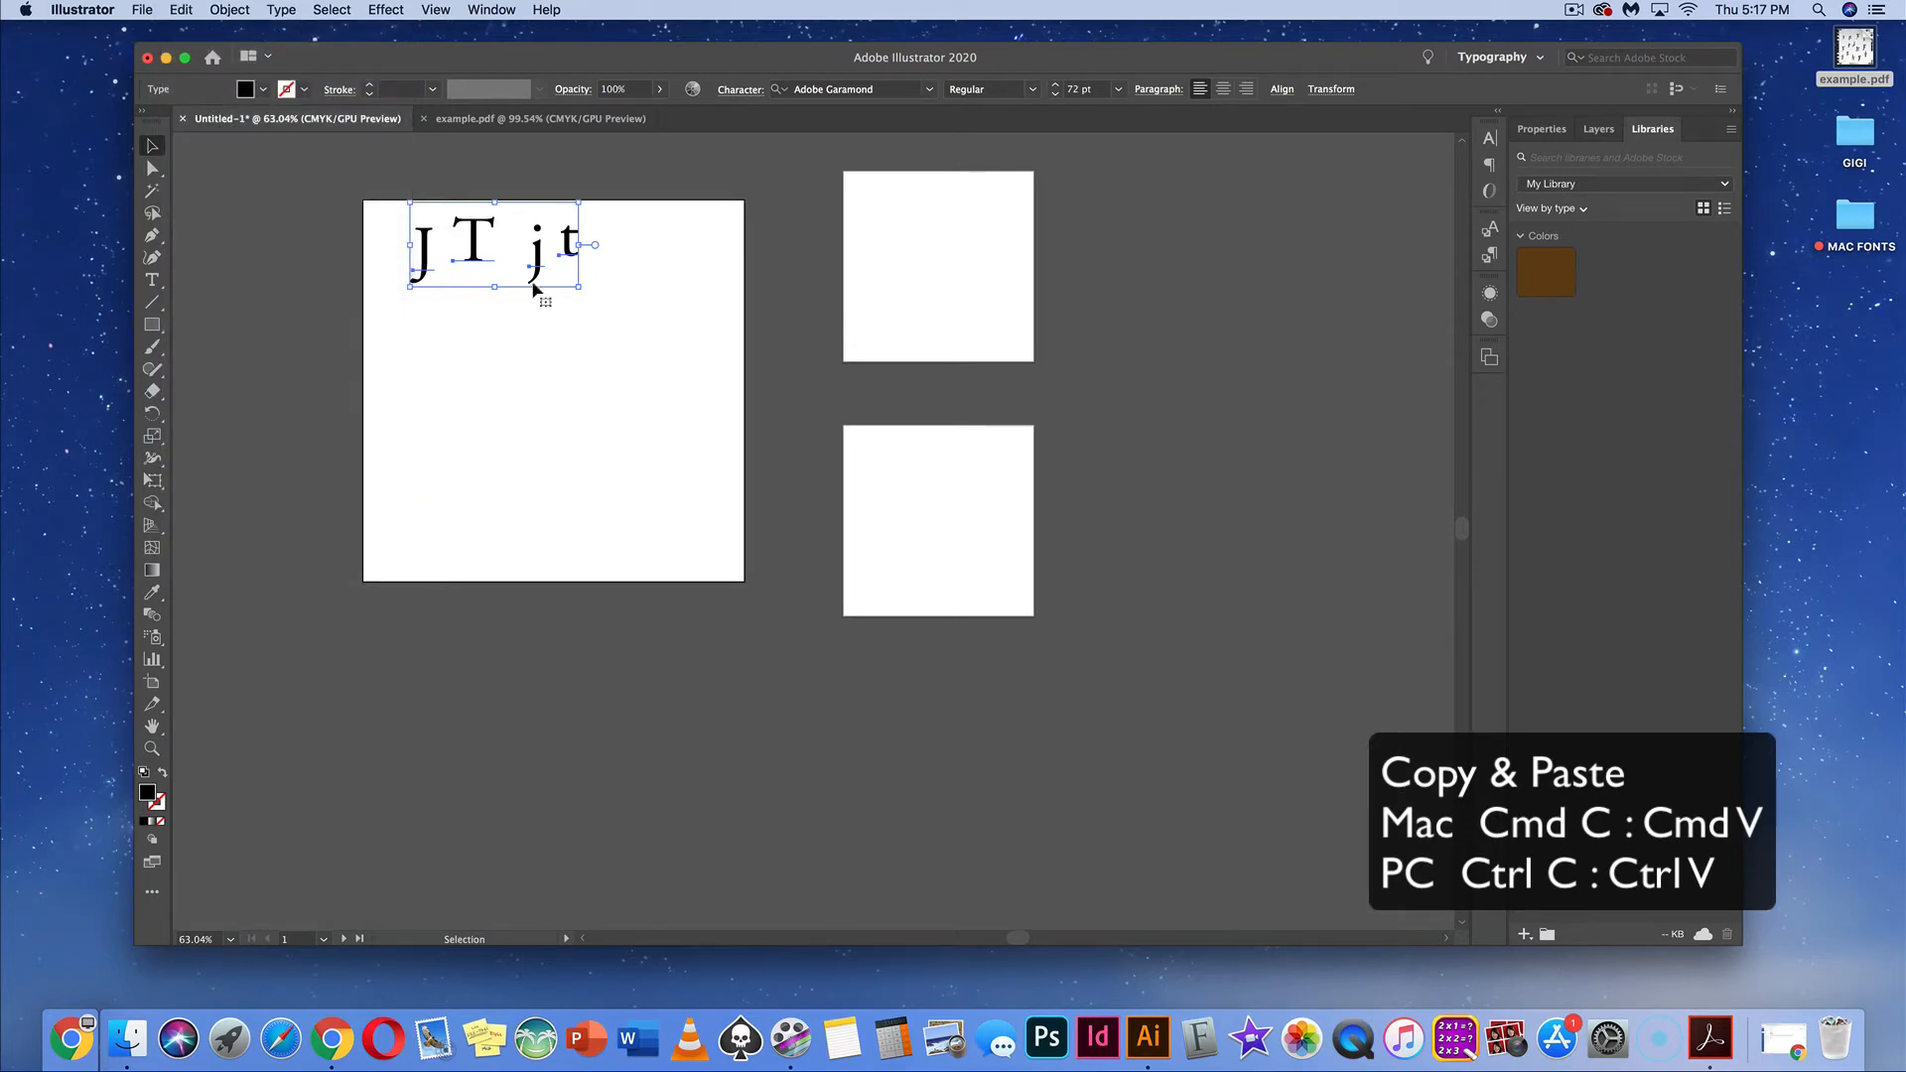
key(super+c)
key(super+v)
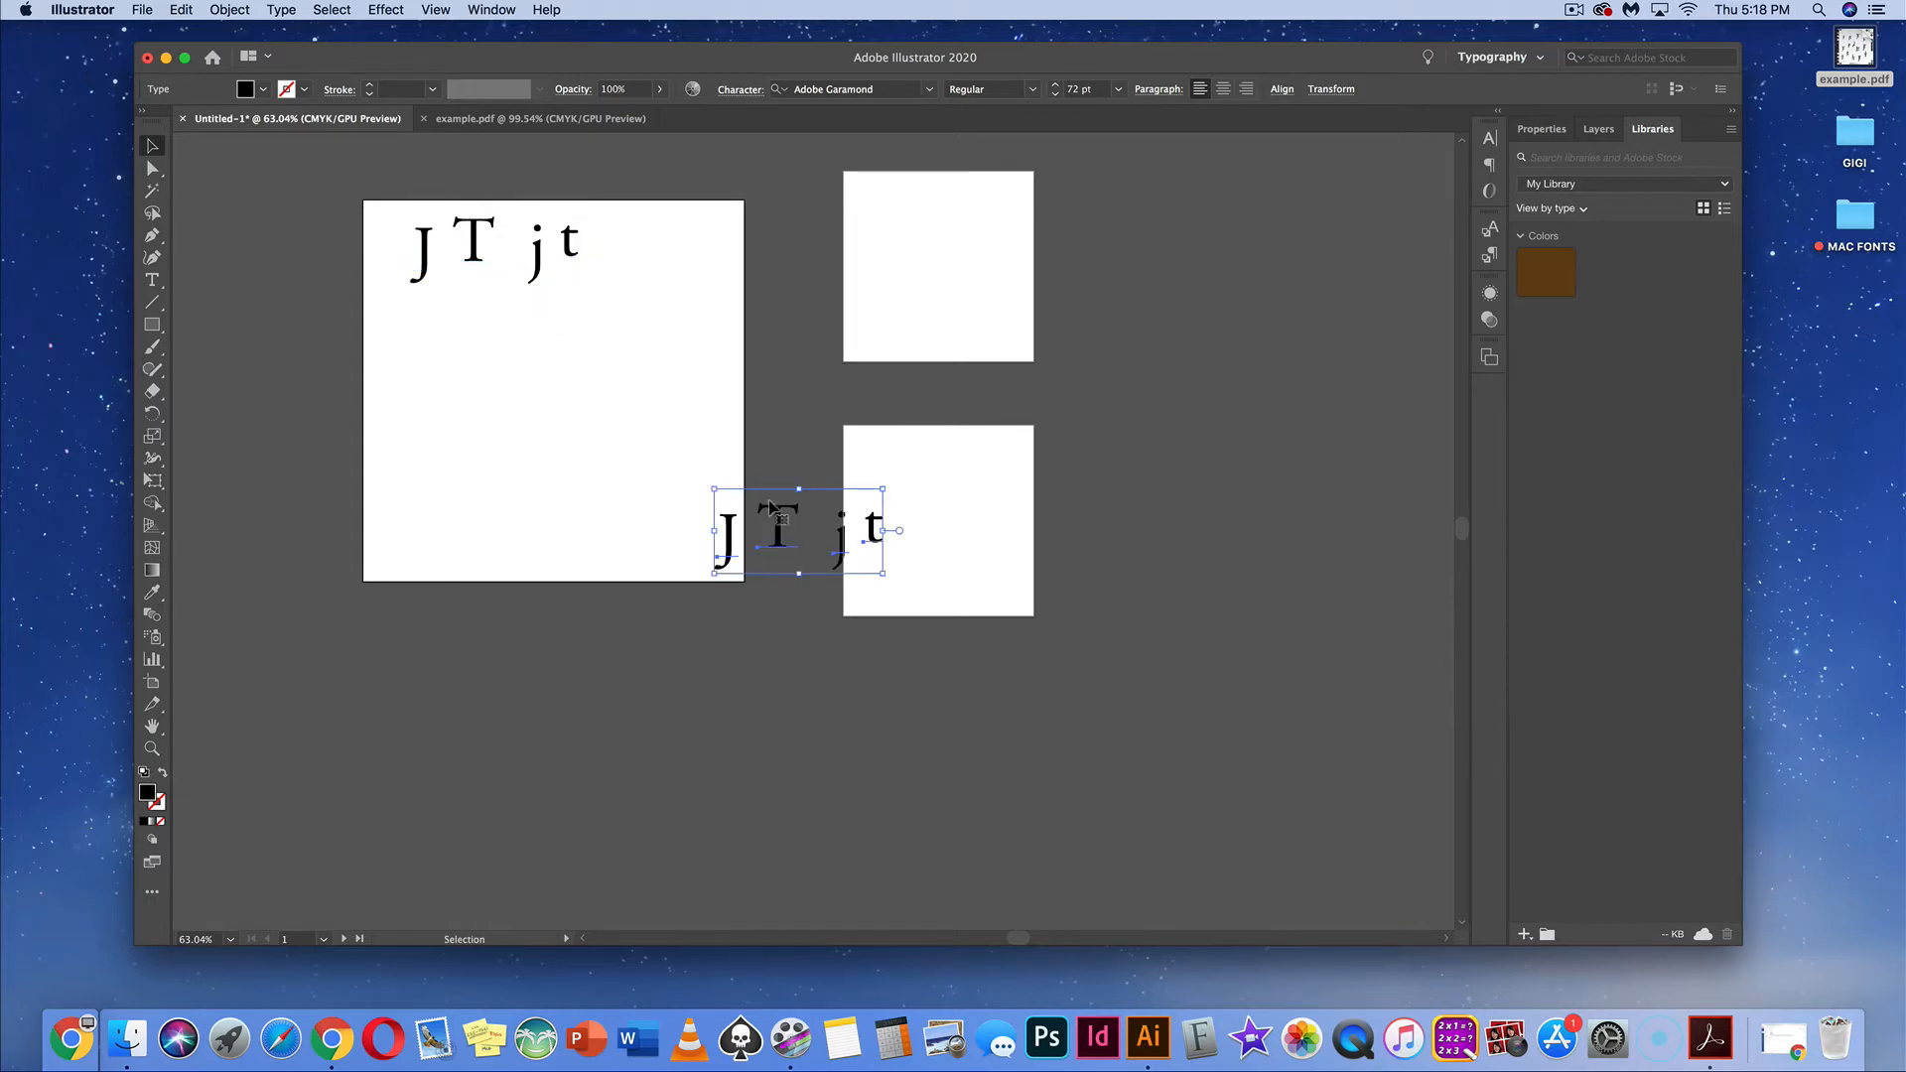
drag(774, 513, 475, 297)
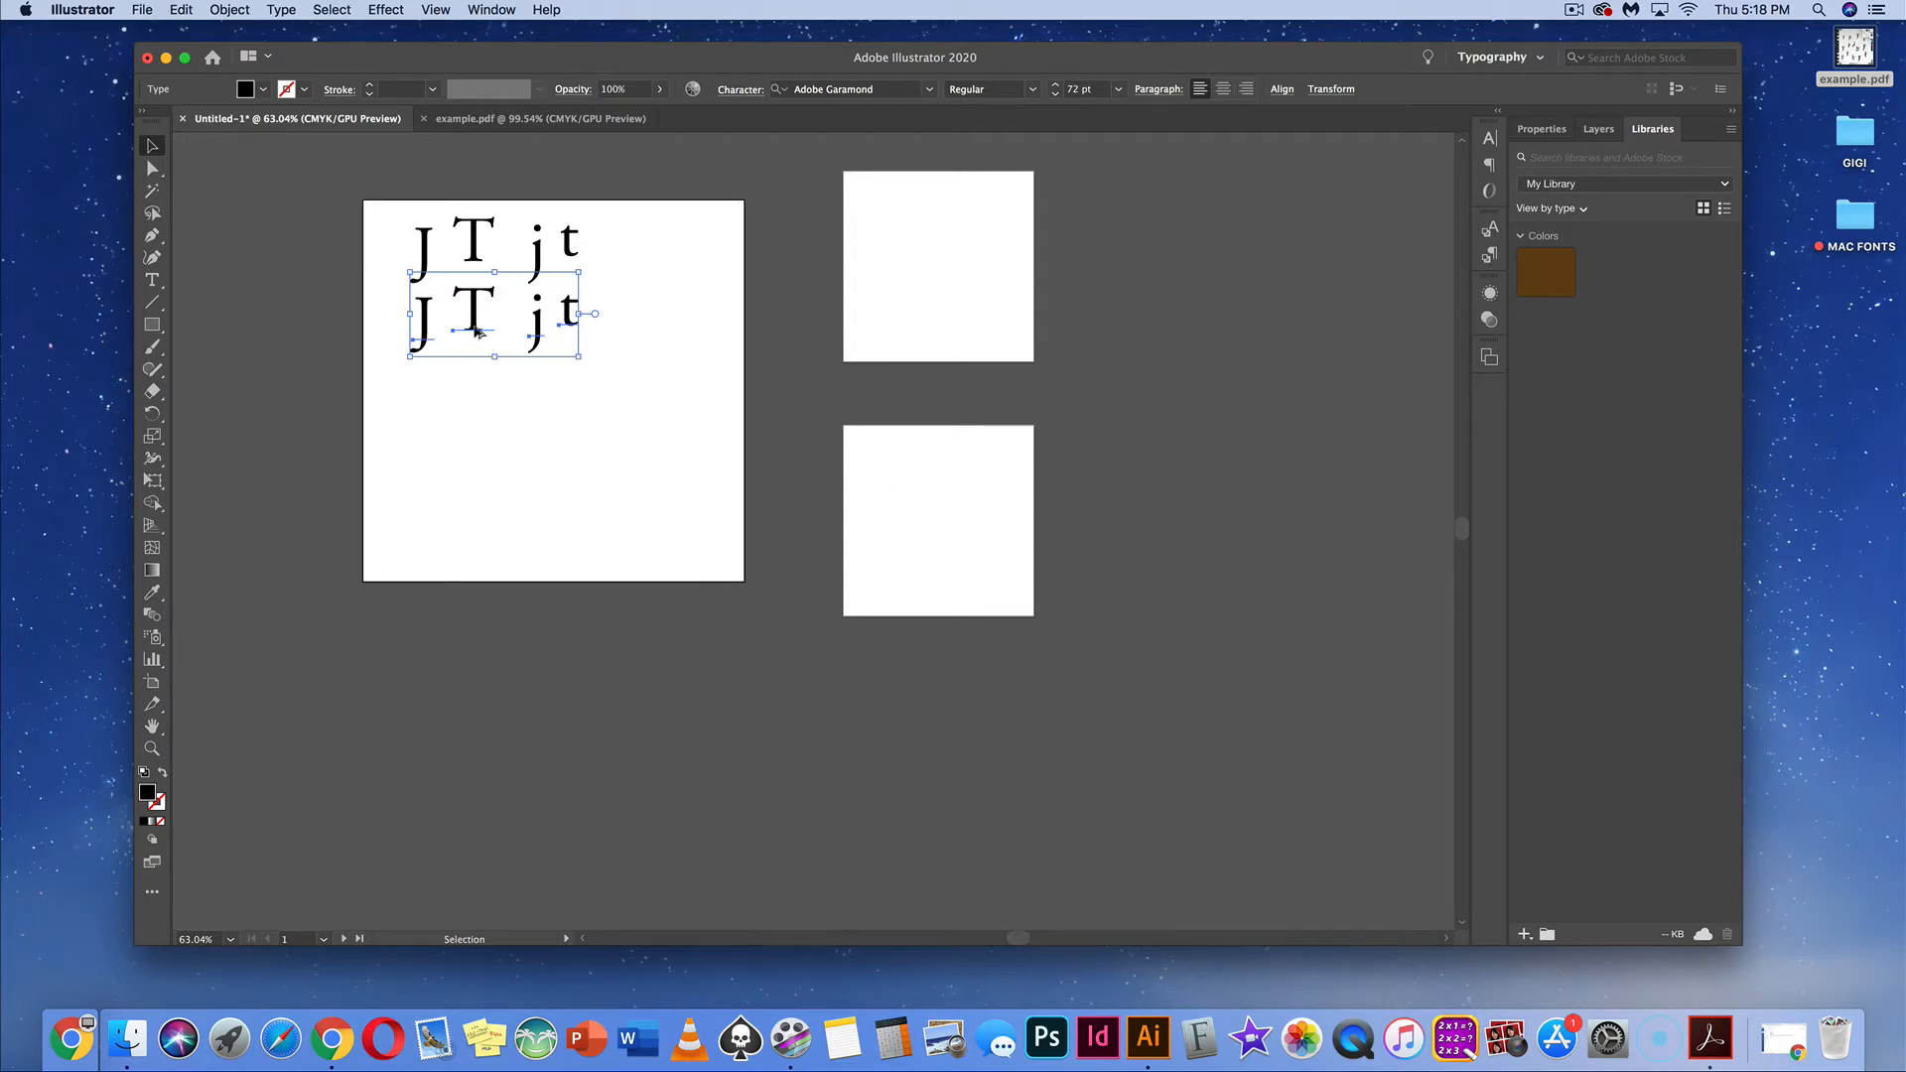
Duplicate the letter row repeatedly to fill Artboard 1 with two side-by-side columns of five rows, and deselect
drag(475, 331, 472, 410)
drag(473, 408, 466, 479)
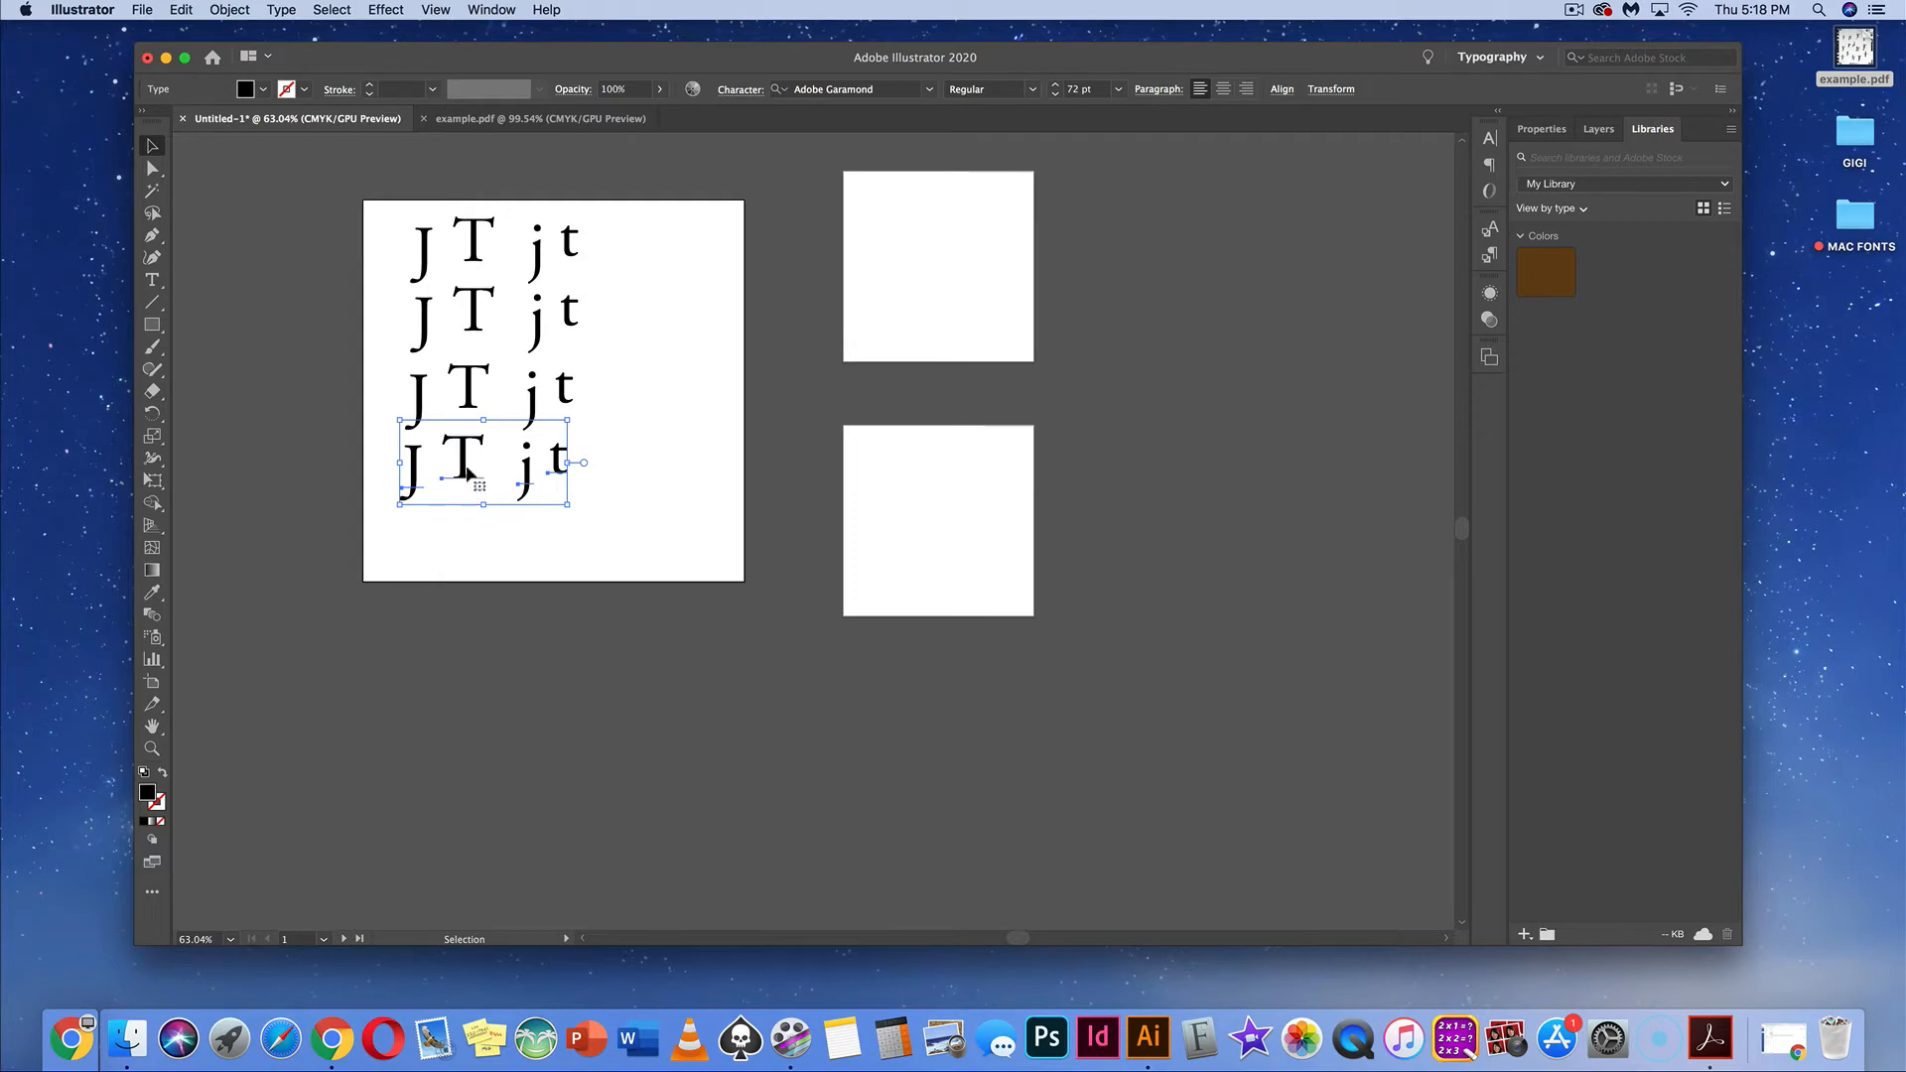
drag(464, 458, 456, 534)
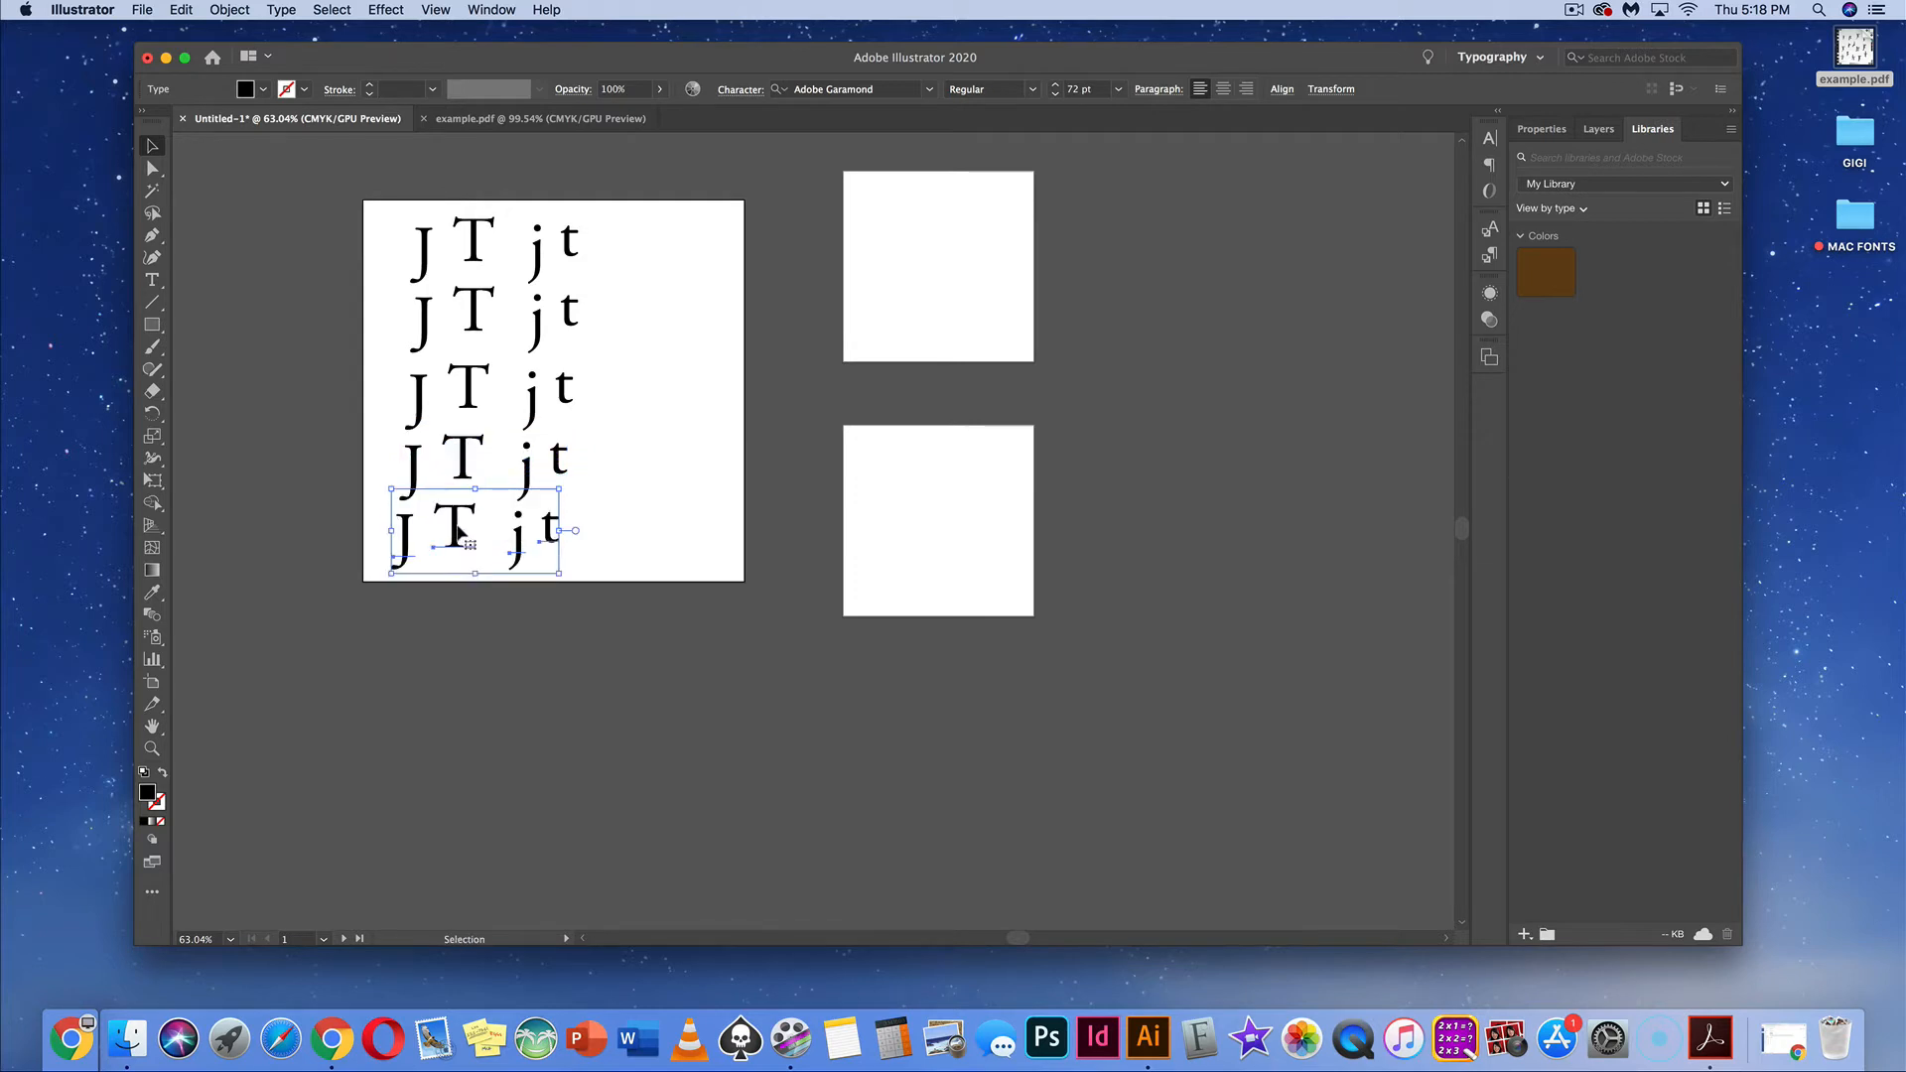
drag(456, 533, 669, 227)
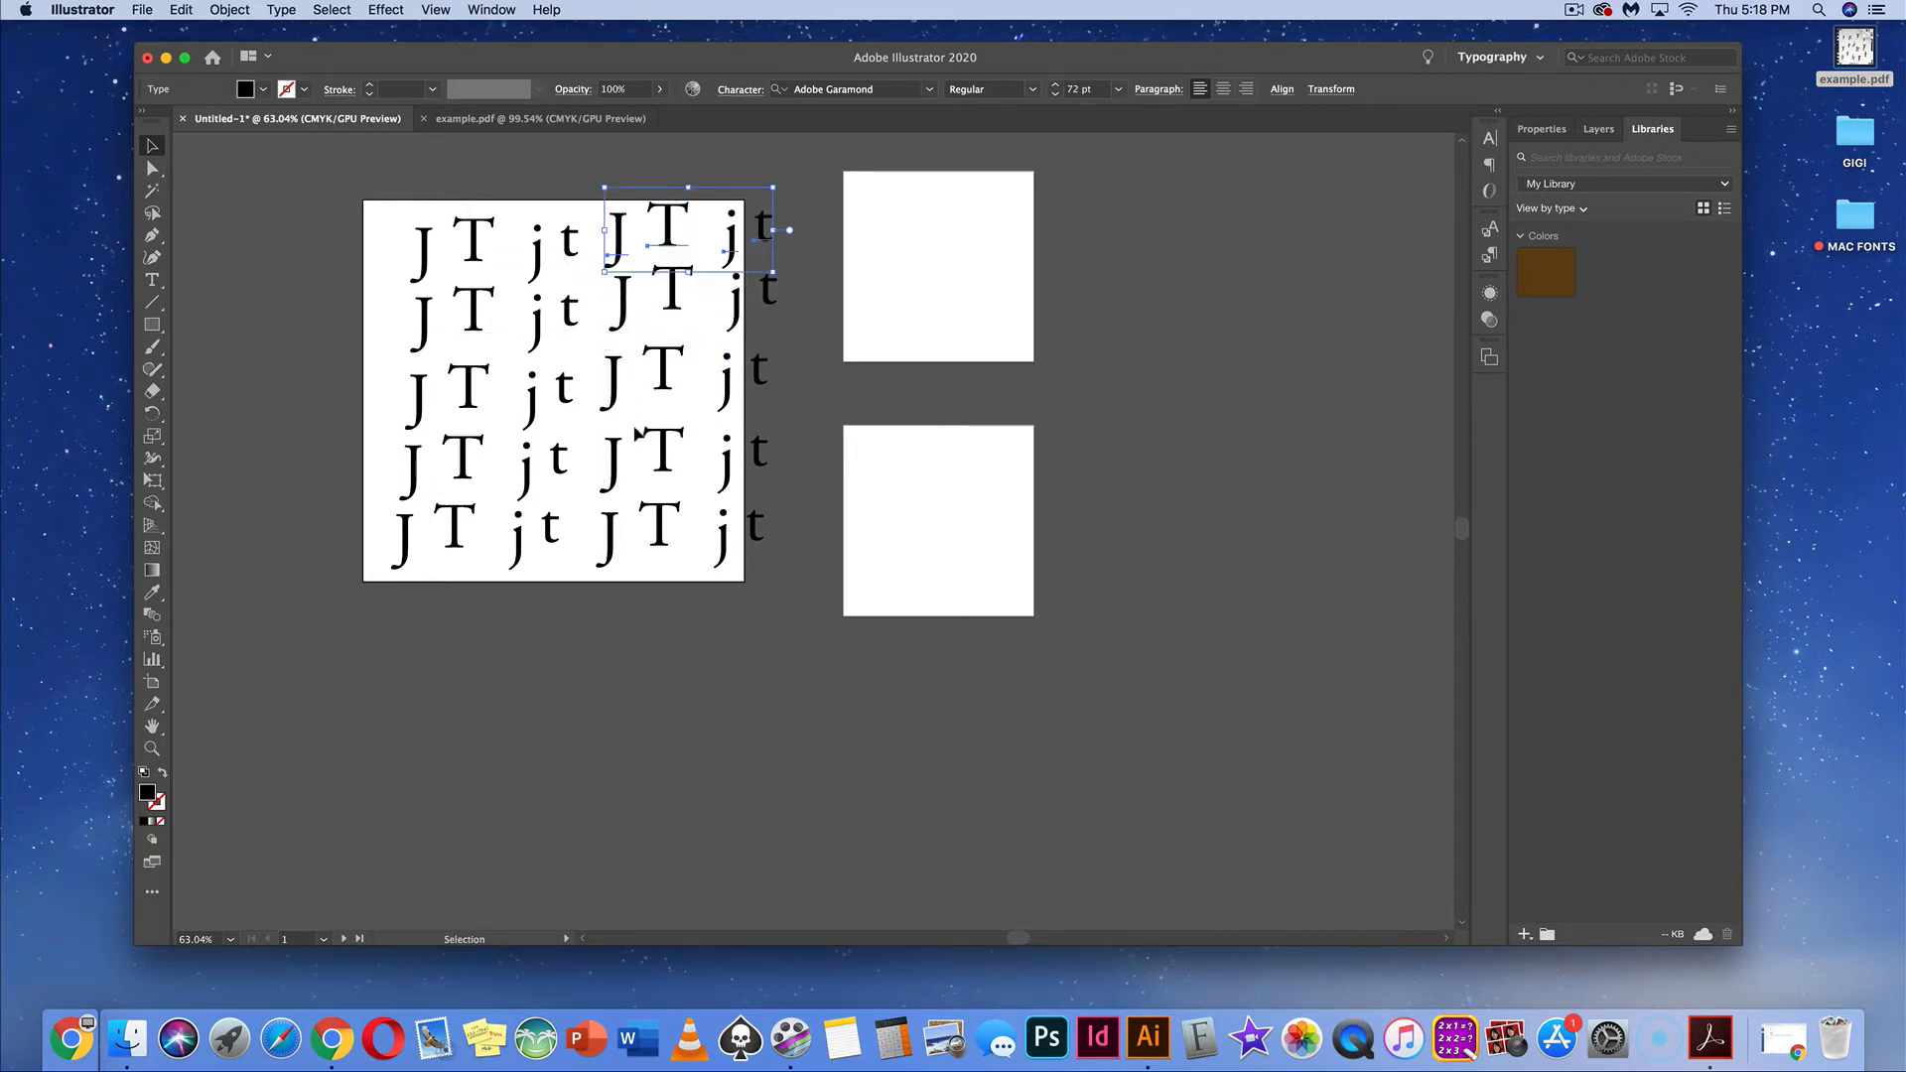
click(597, 181)
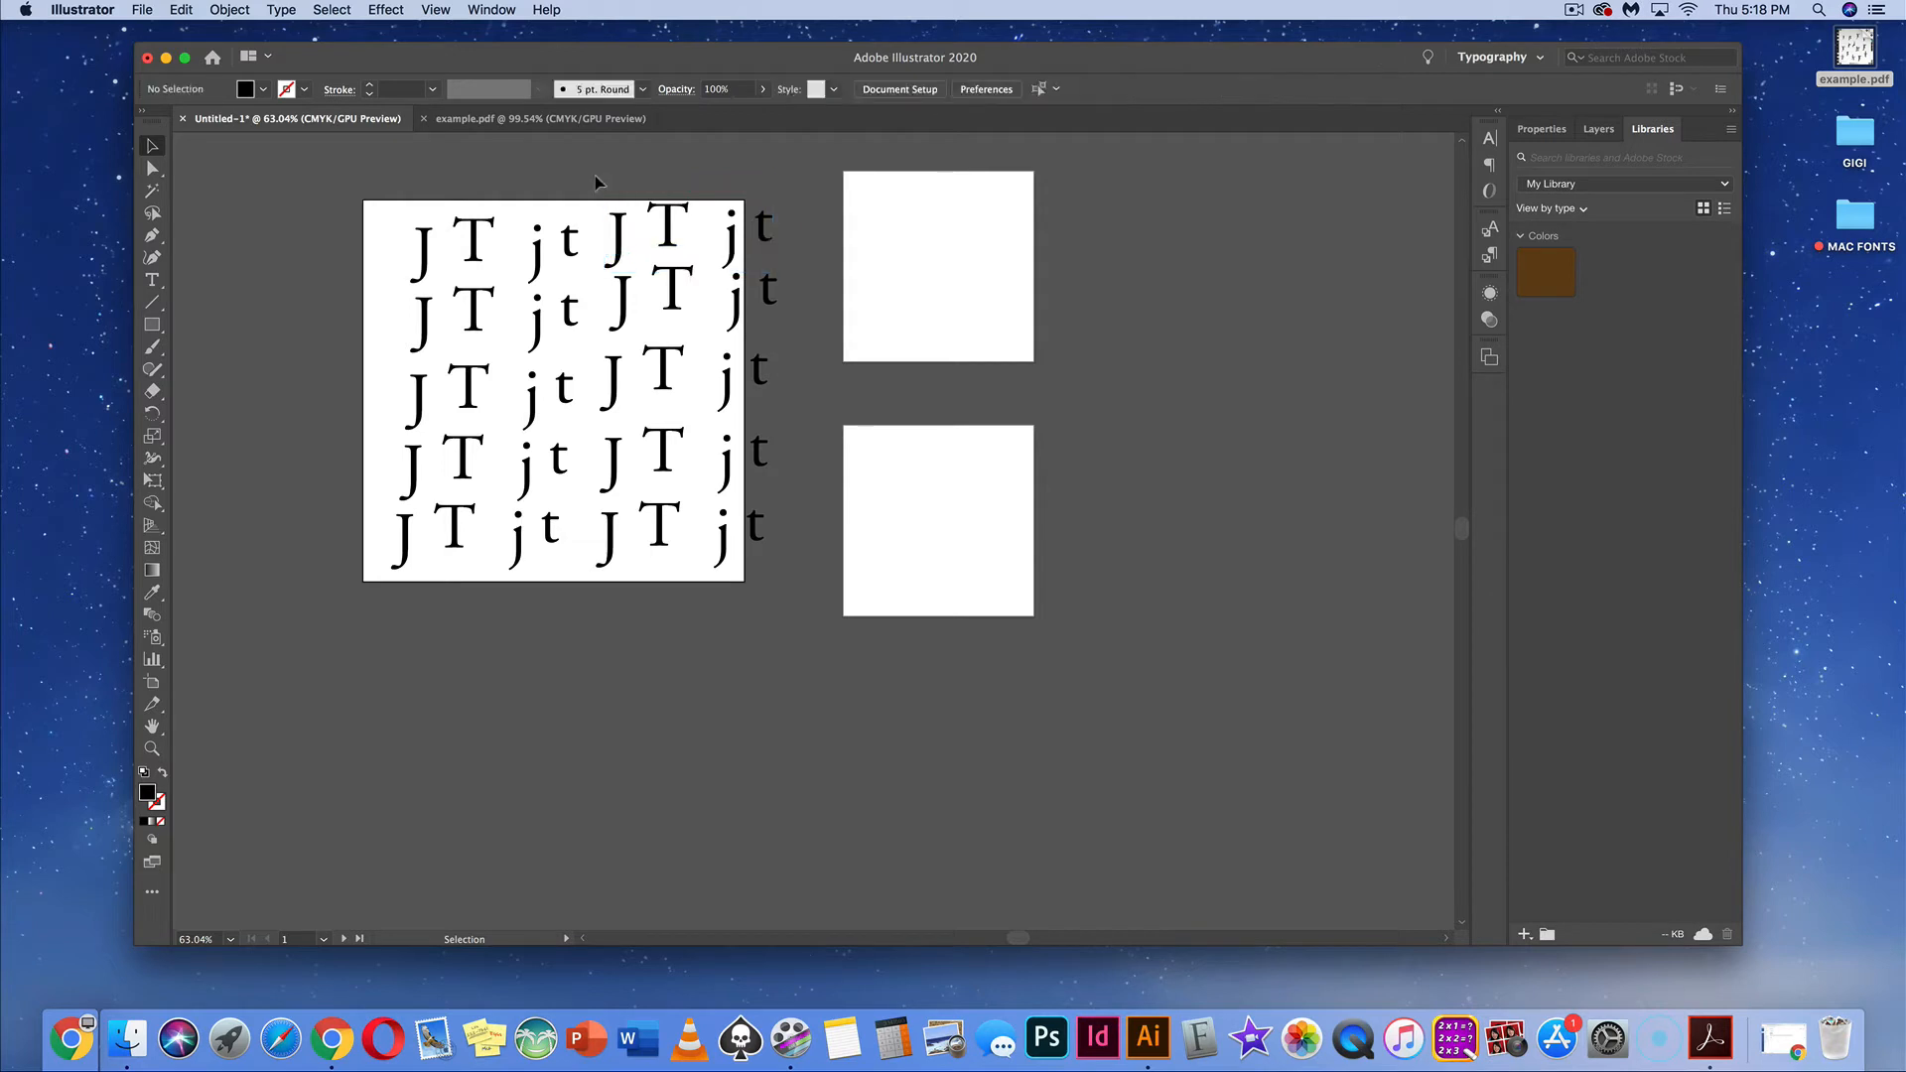
Change the font of all five rows in the second column to Gill Sans Regular and deselect them
drag(597, 181, 774, 604)
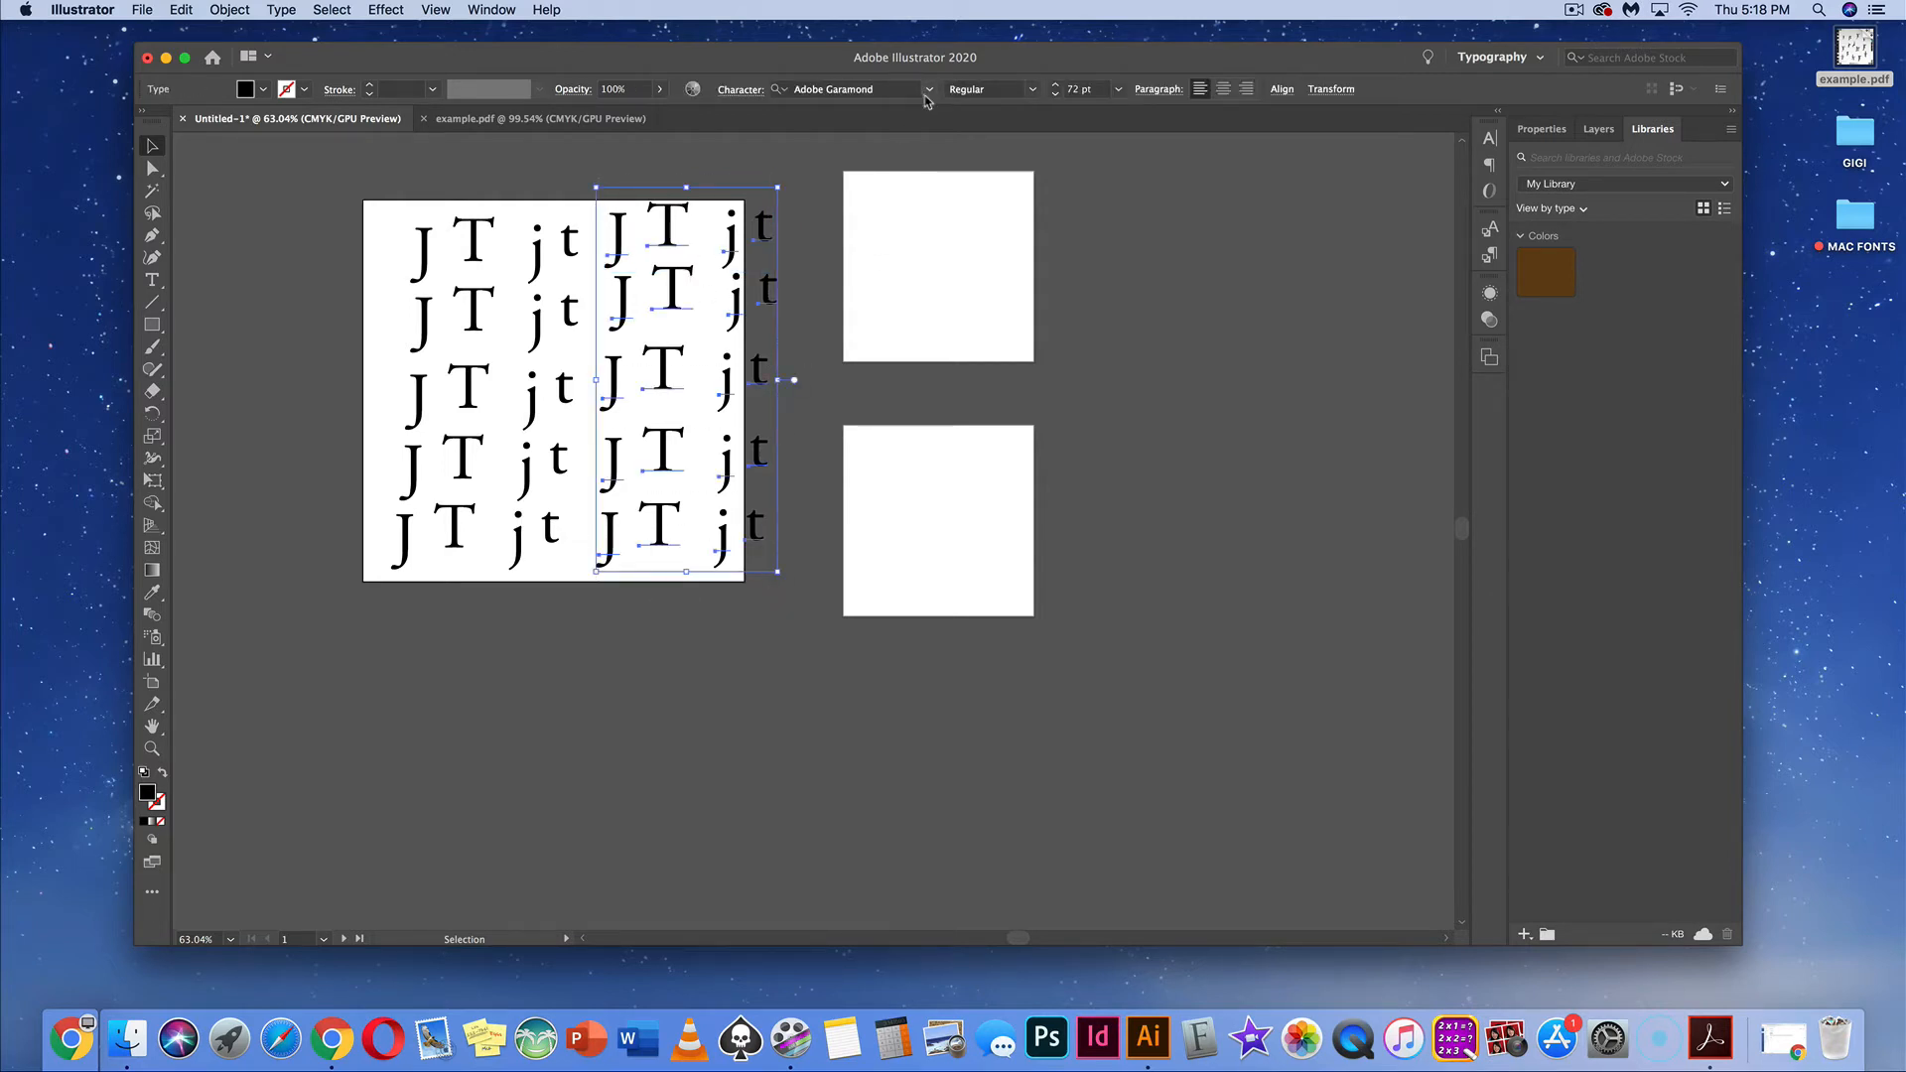
click(863, 87)
text(Gi)
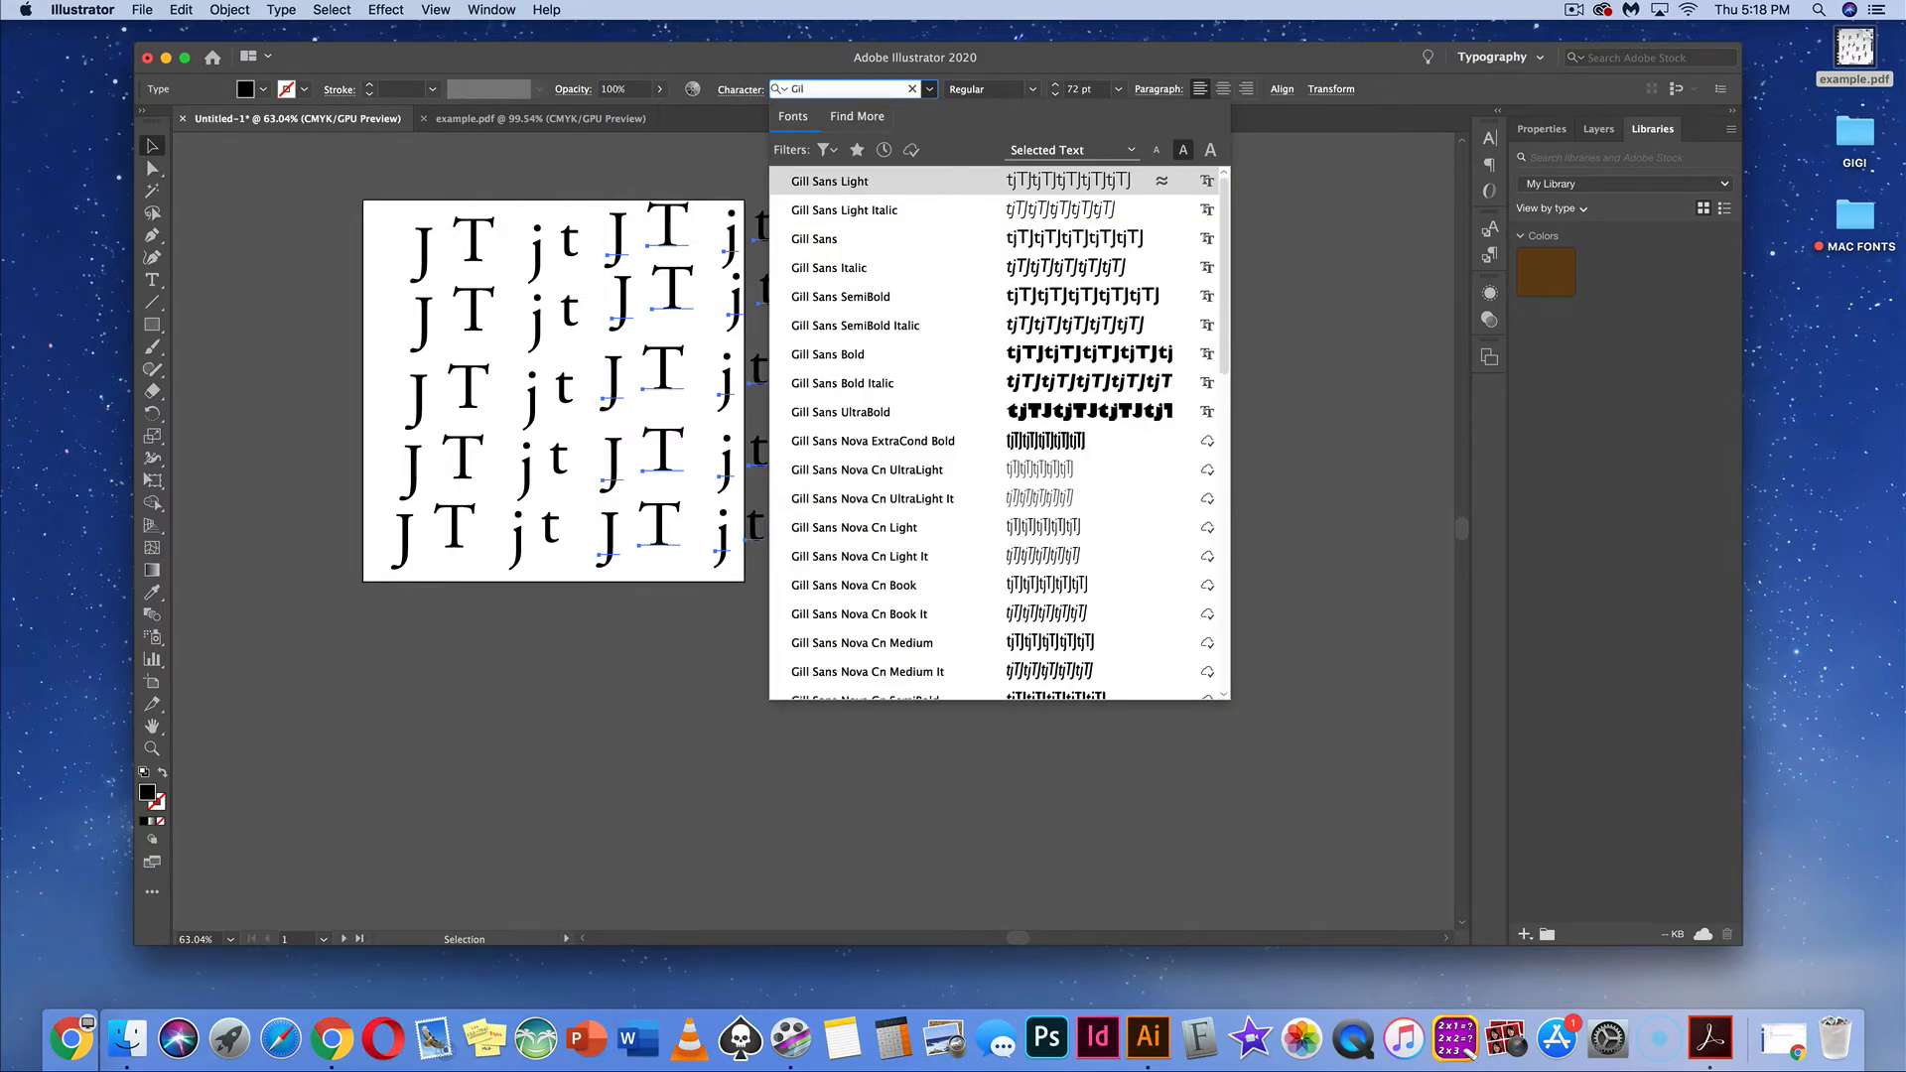
text(l)
click(890, 247)
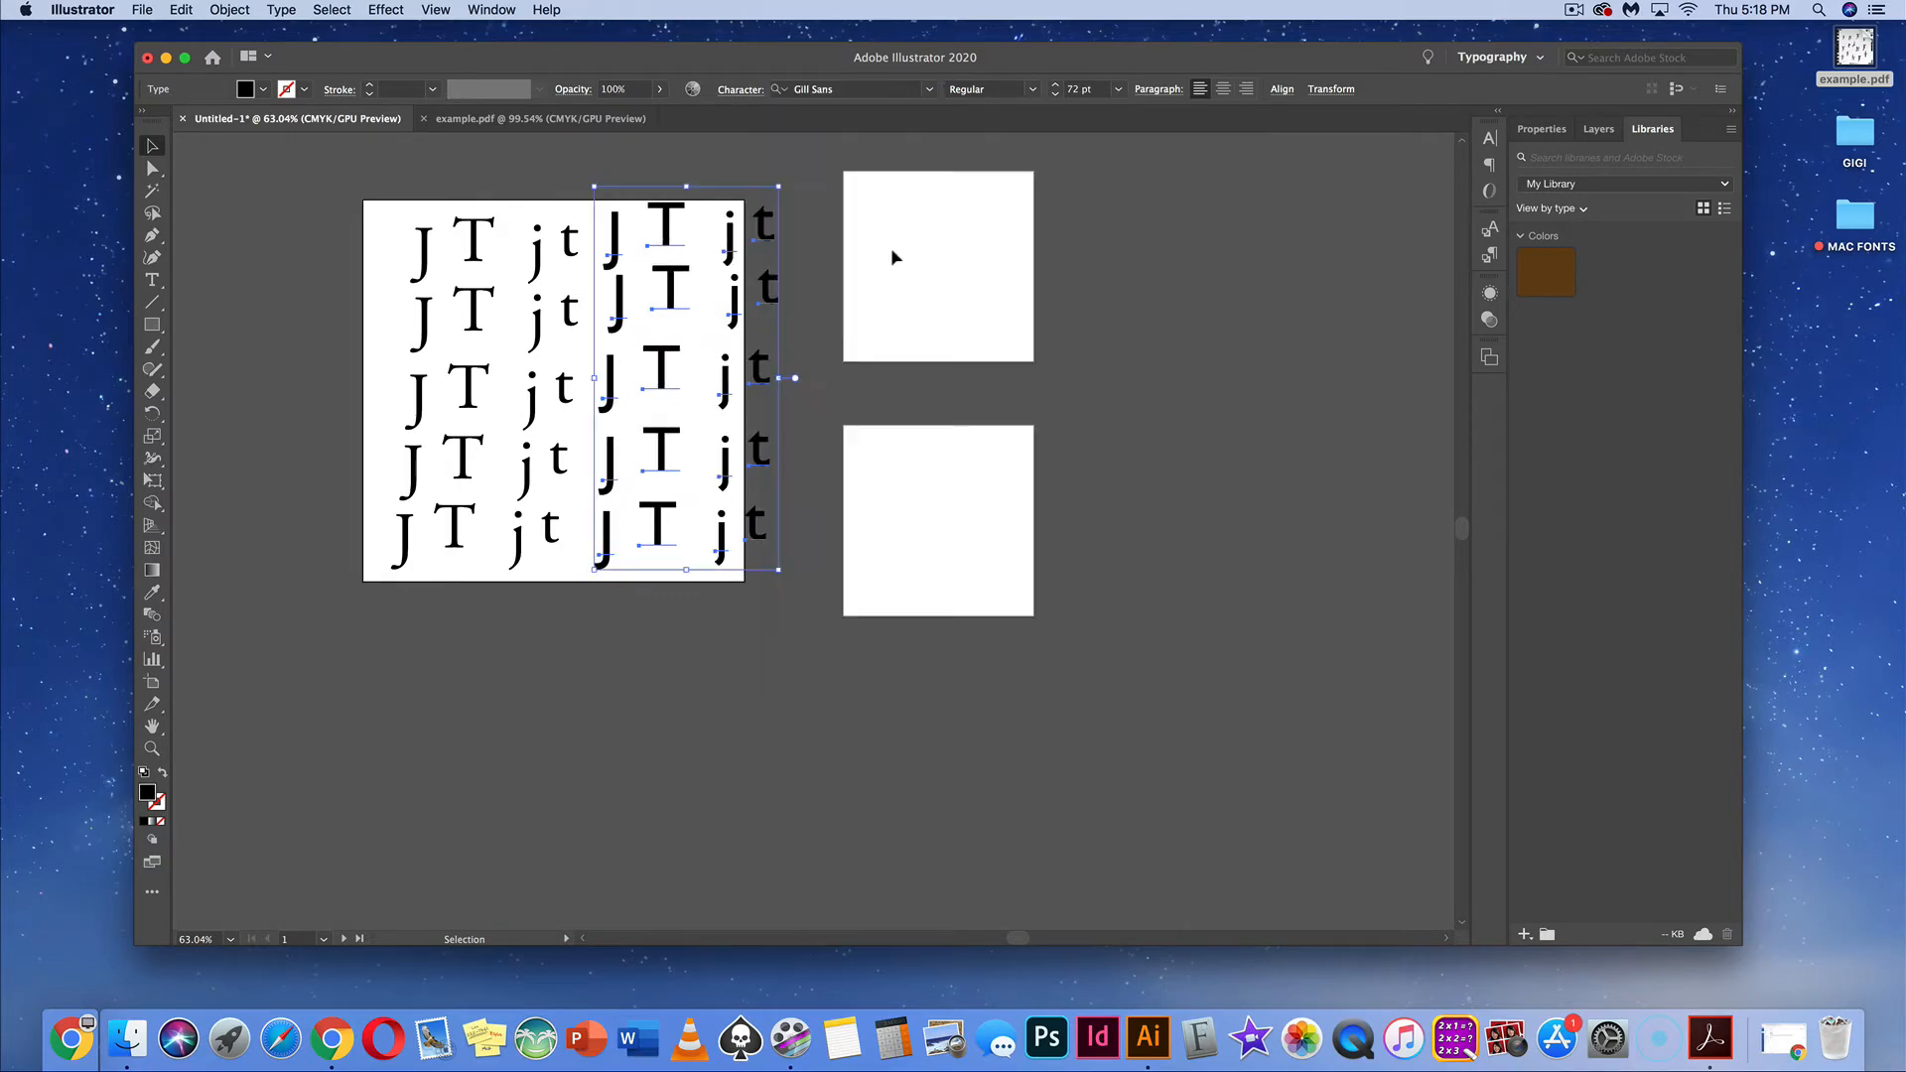
click(818, 348)
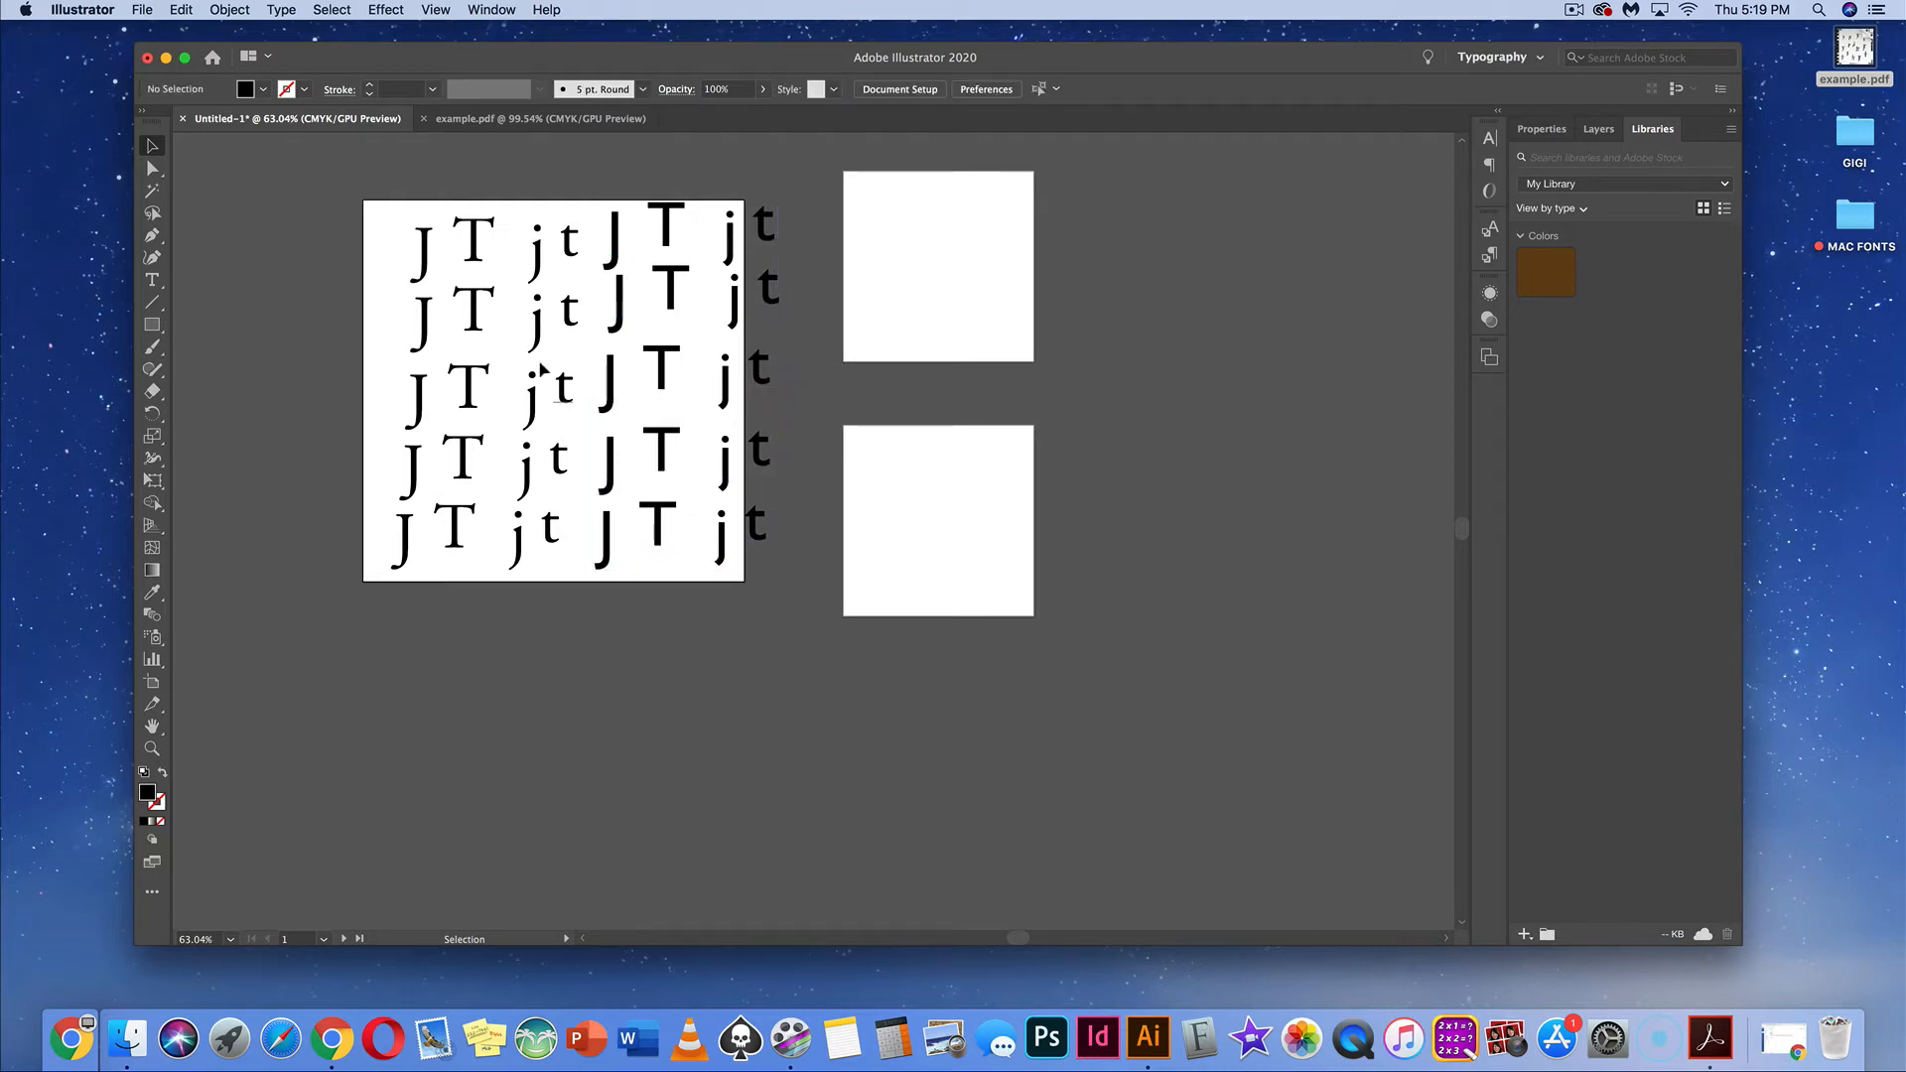
Shift the first Garamond row's capital J slightly left and move its capital T over to overlap the J
key(super+1)
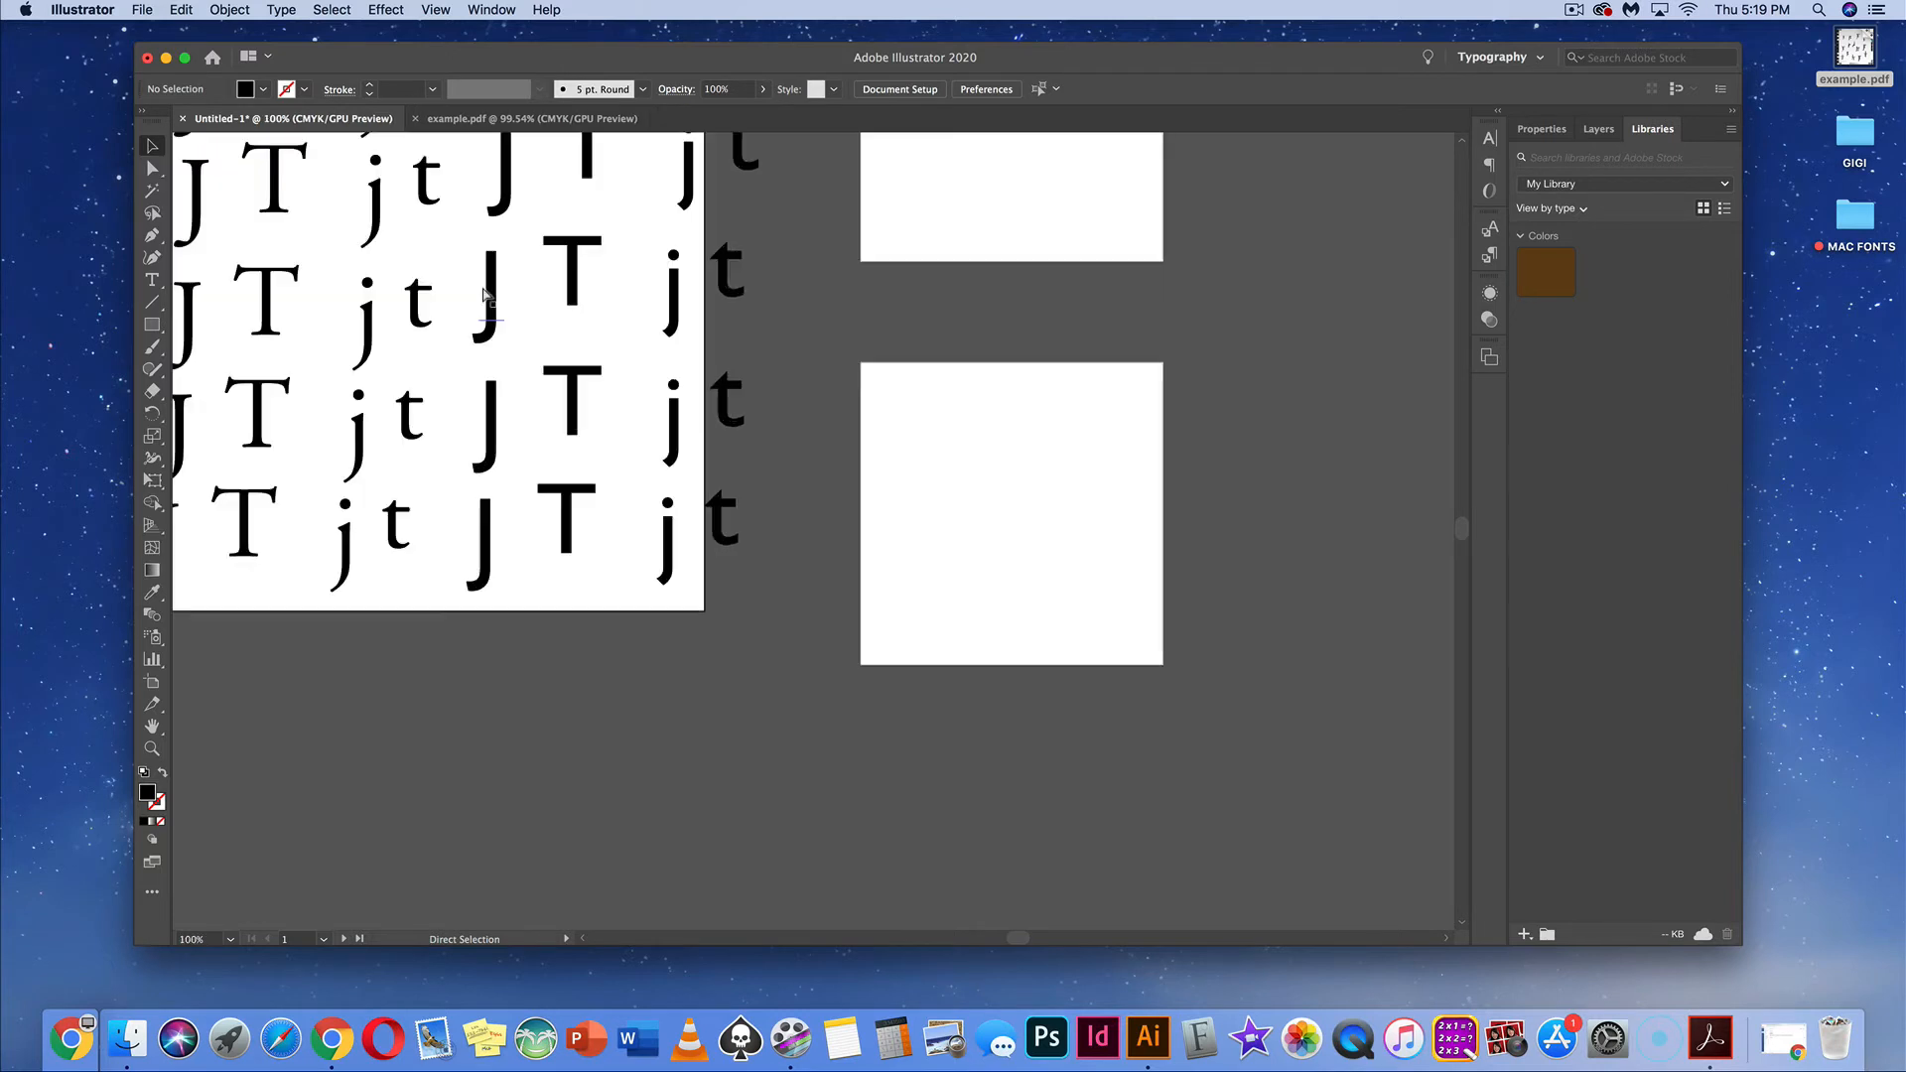
key(space)
drag(523, 351, 814, 578)
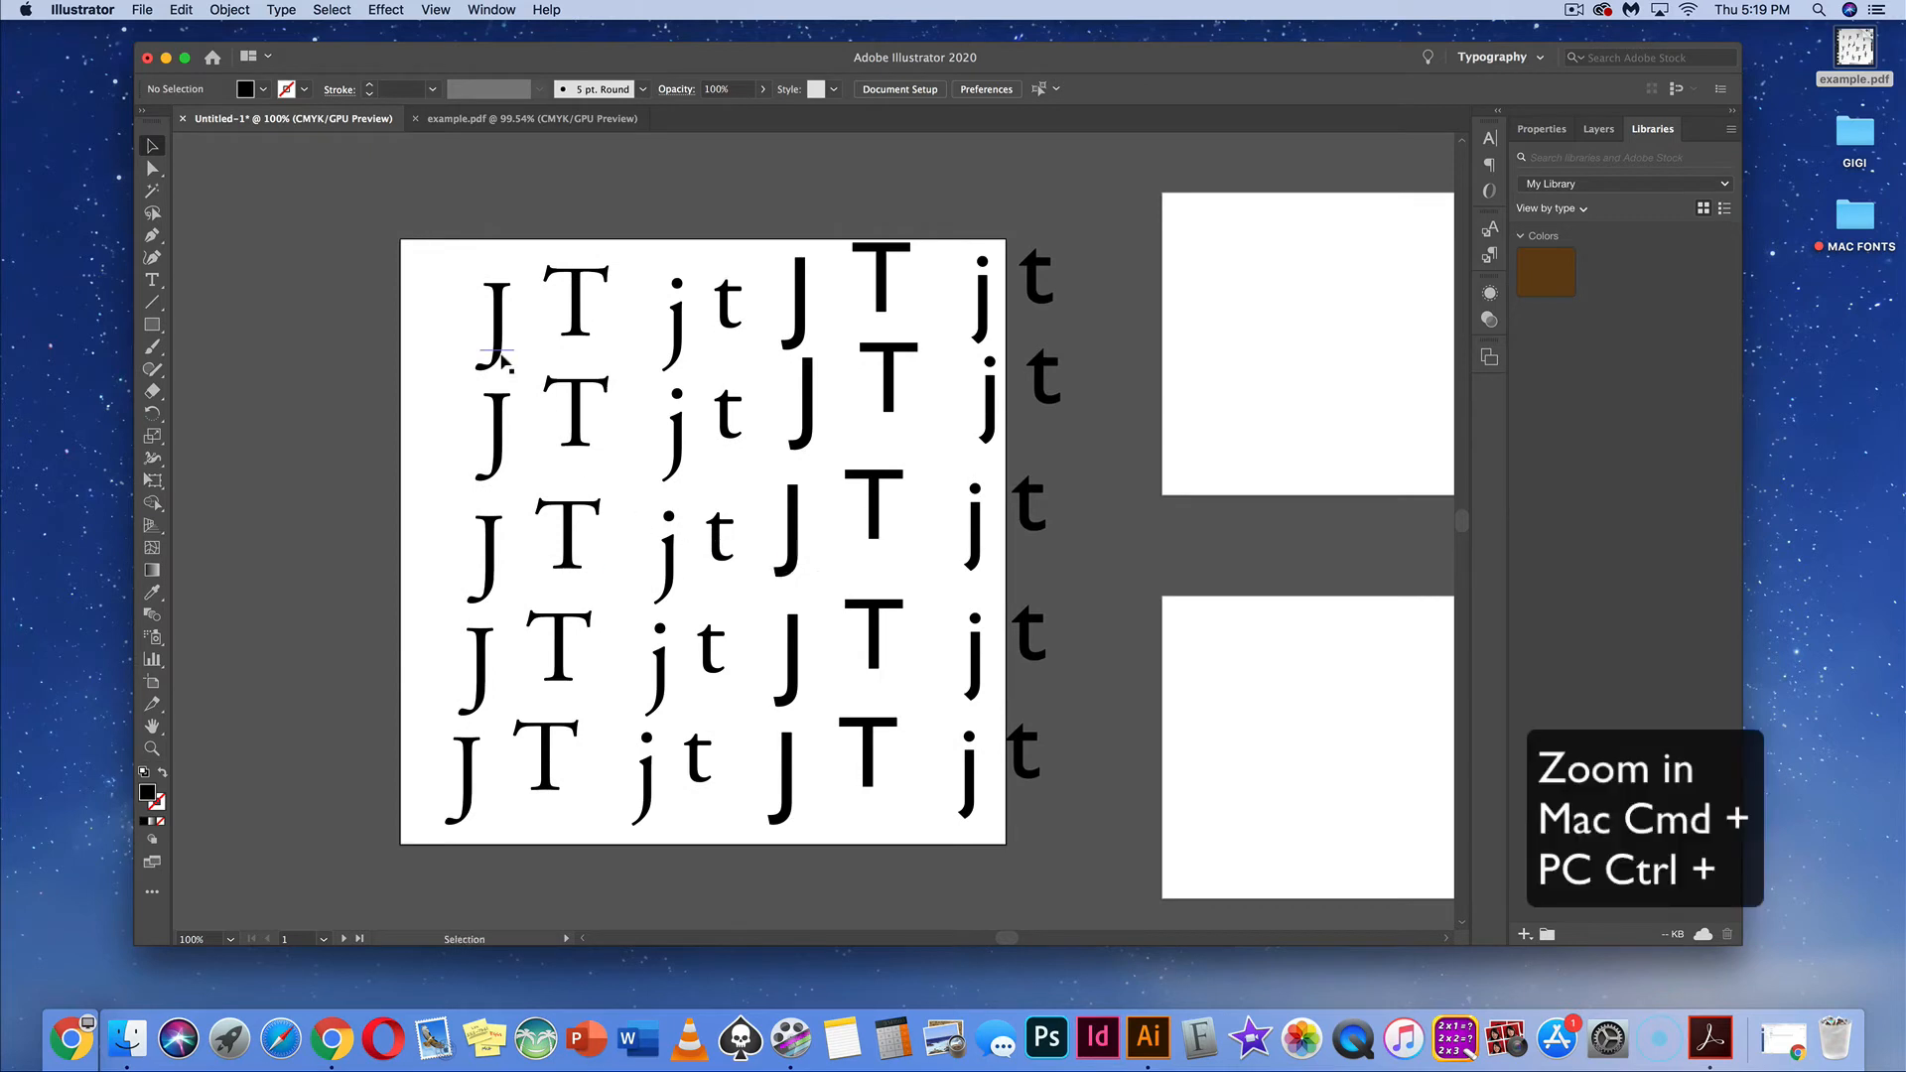
drag(497, 341, 479, 341)
drag(581, 293, 513, 285)
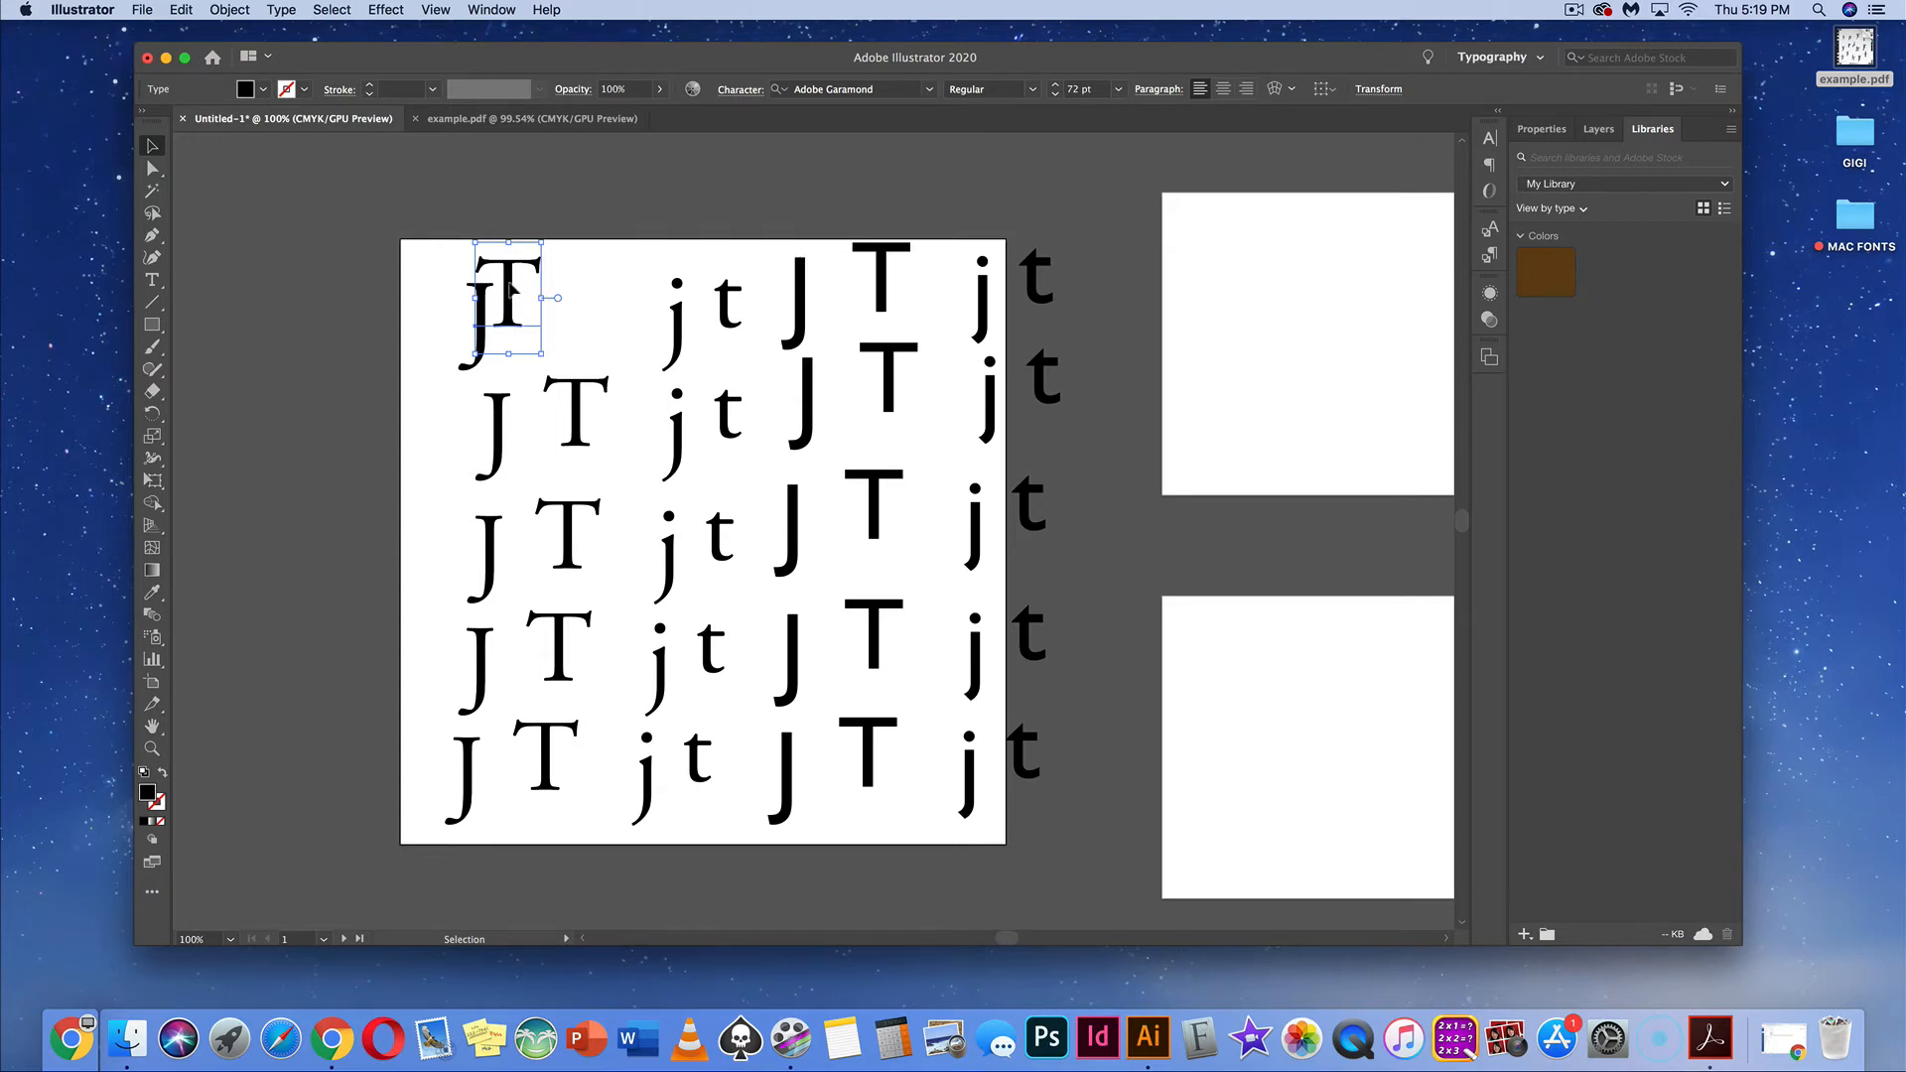
drag(509, 288, 509, 295)
Turn off Smart Guides and Snap to Point so the letters can be positioned freely
click(435, 8)
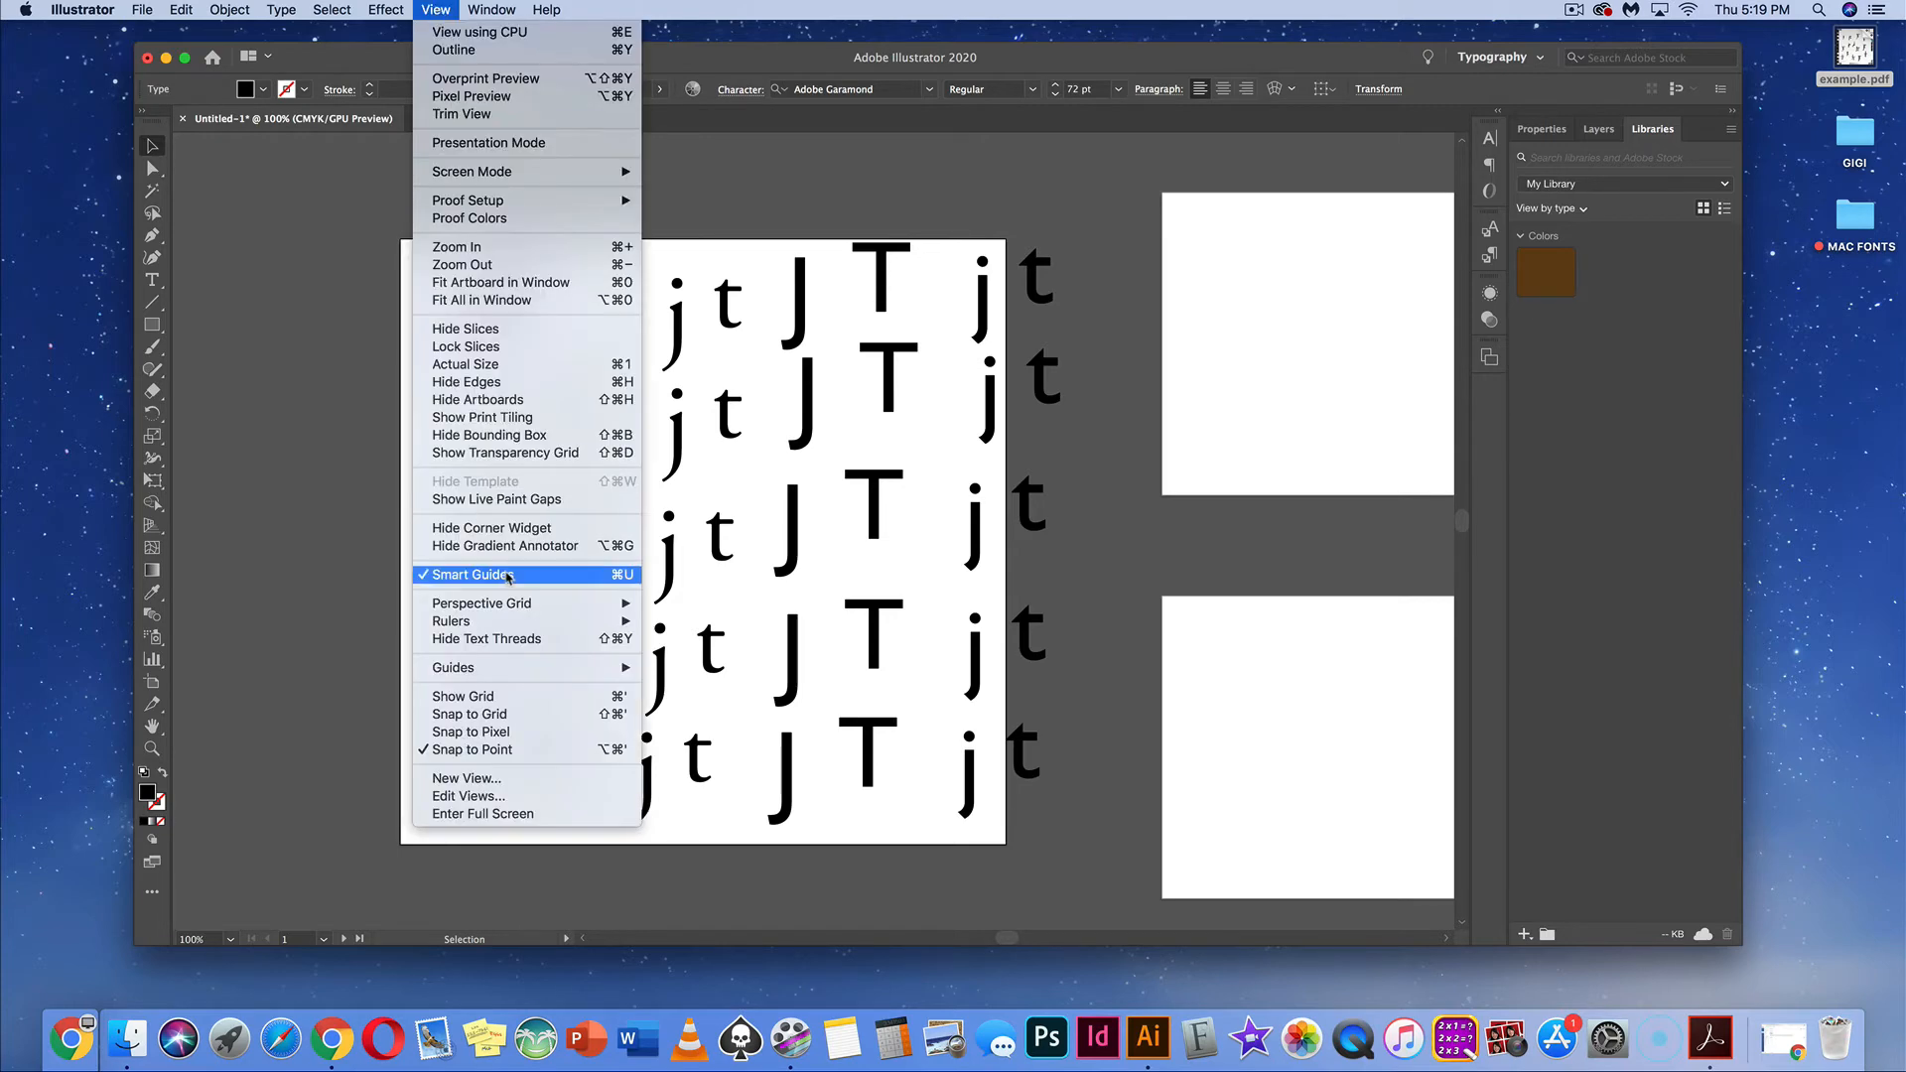
click(507, 576)
click(437, 10)
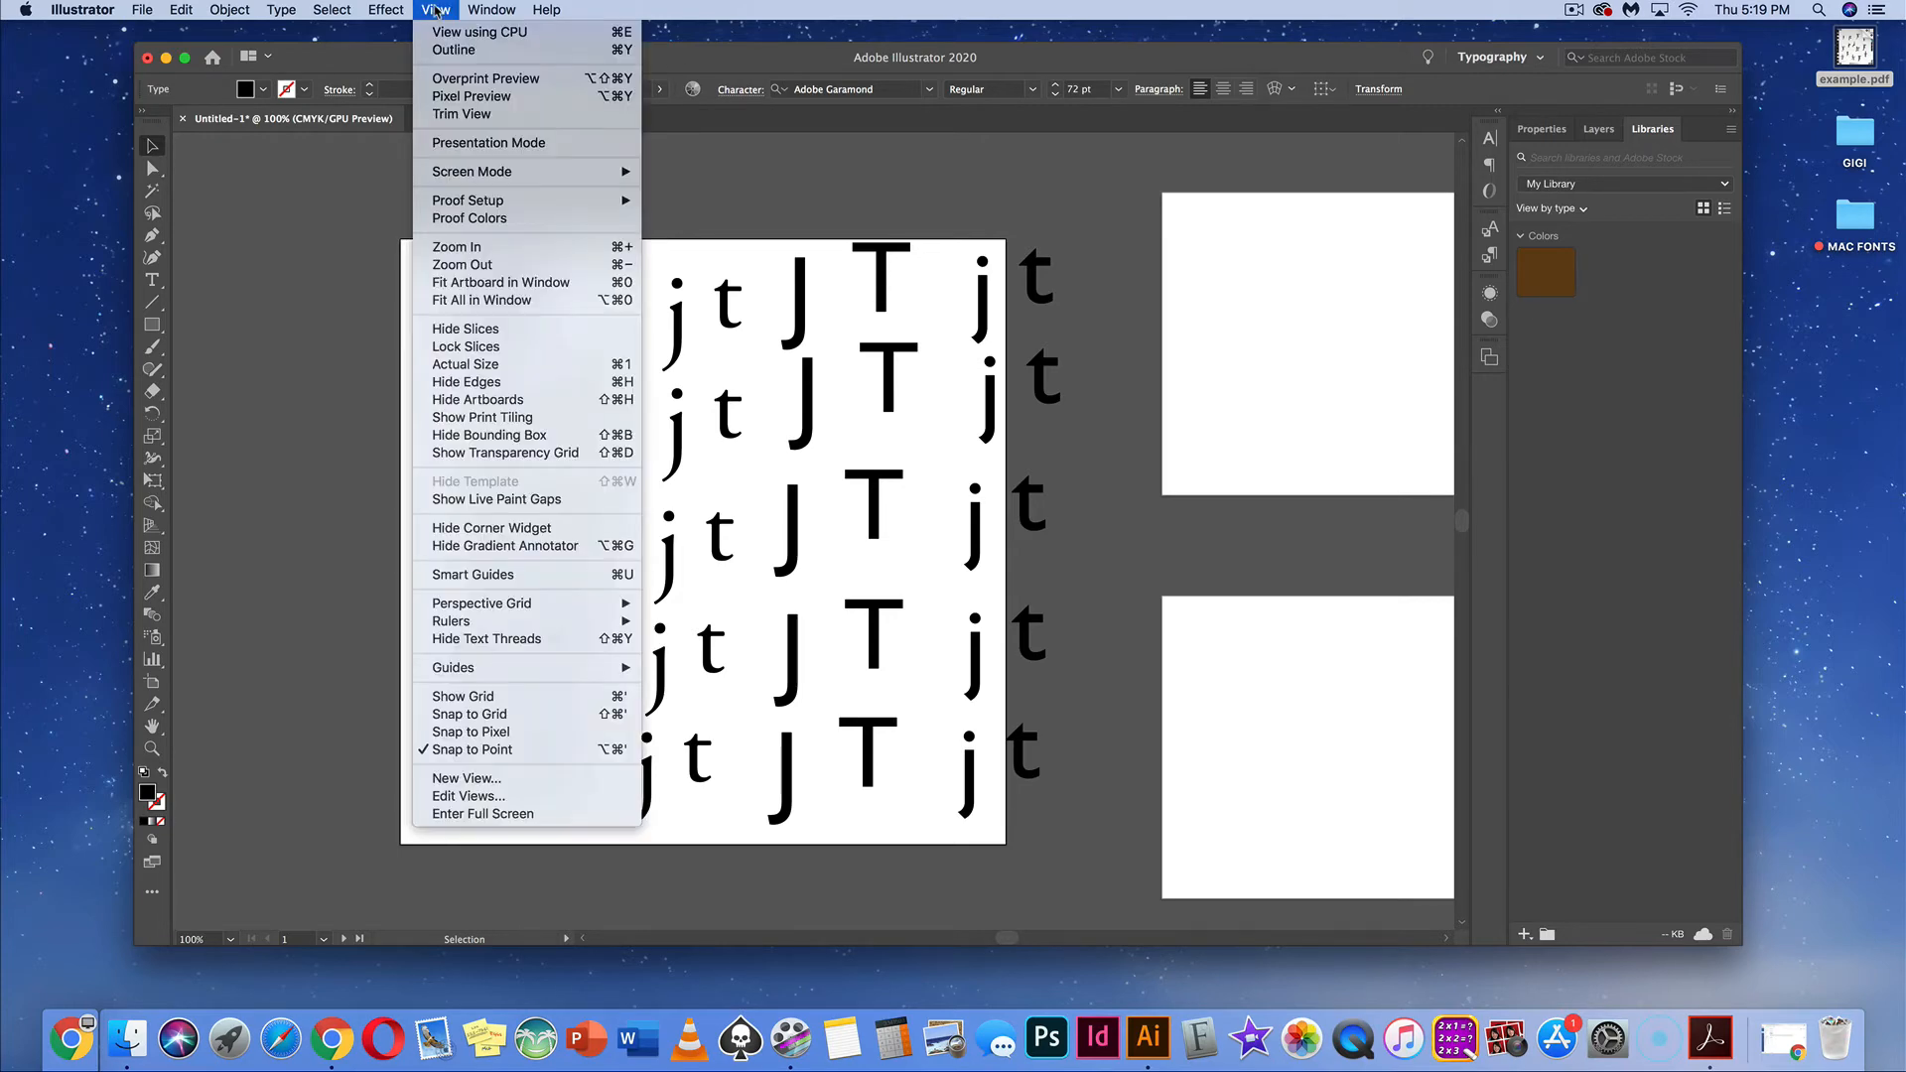
click(493, 751)
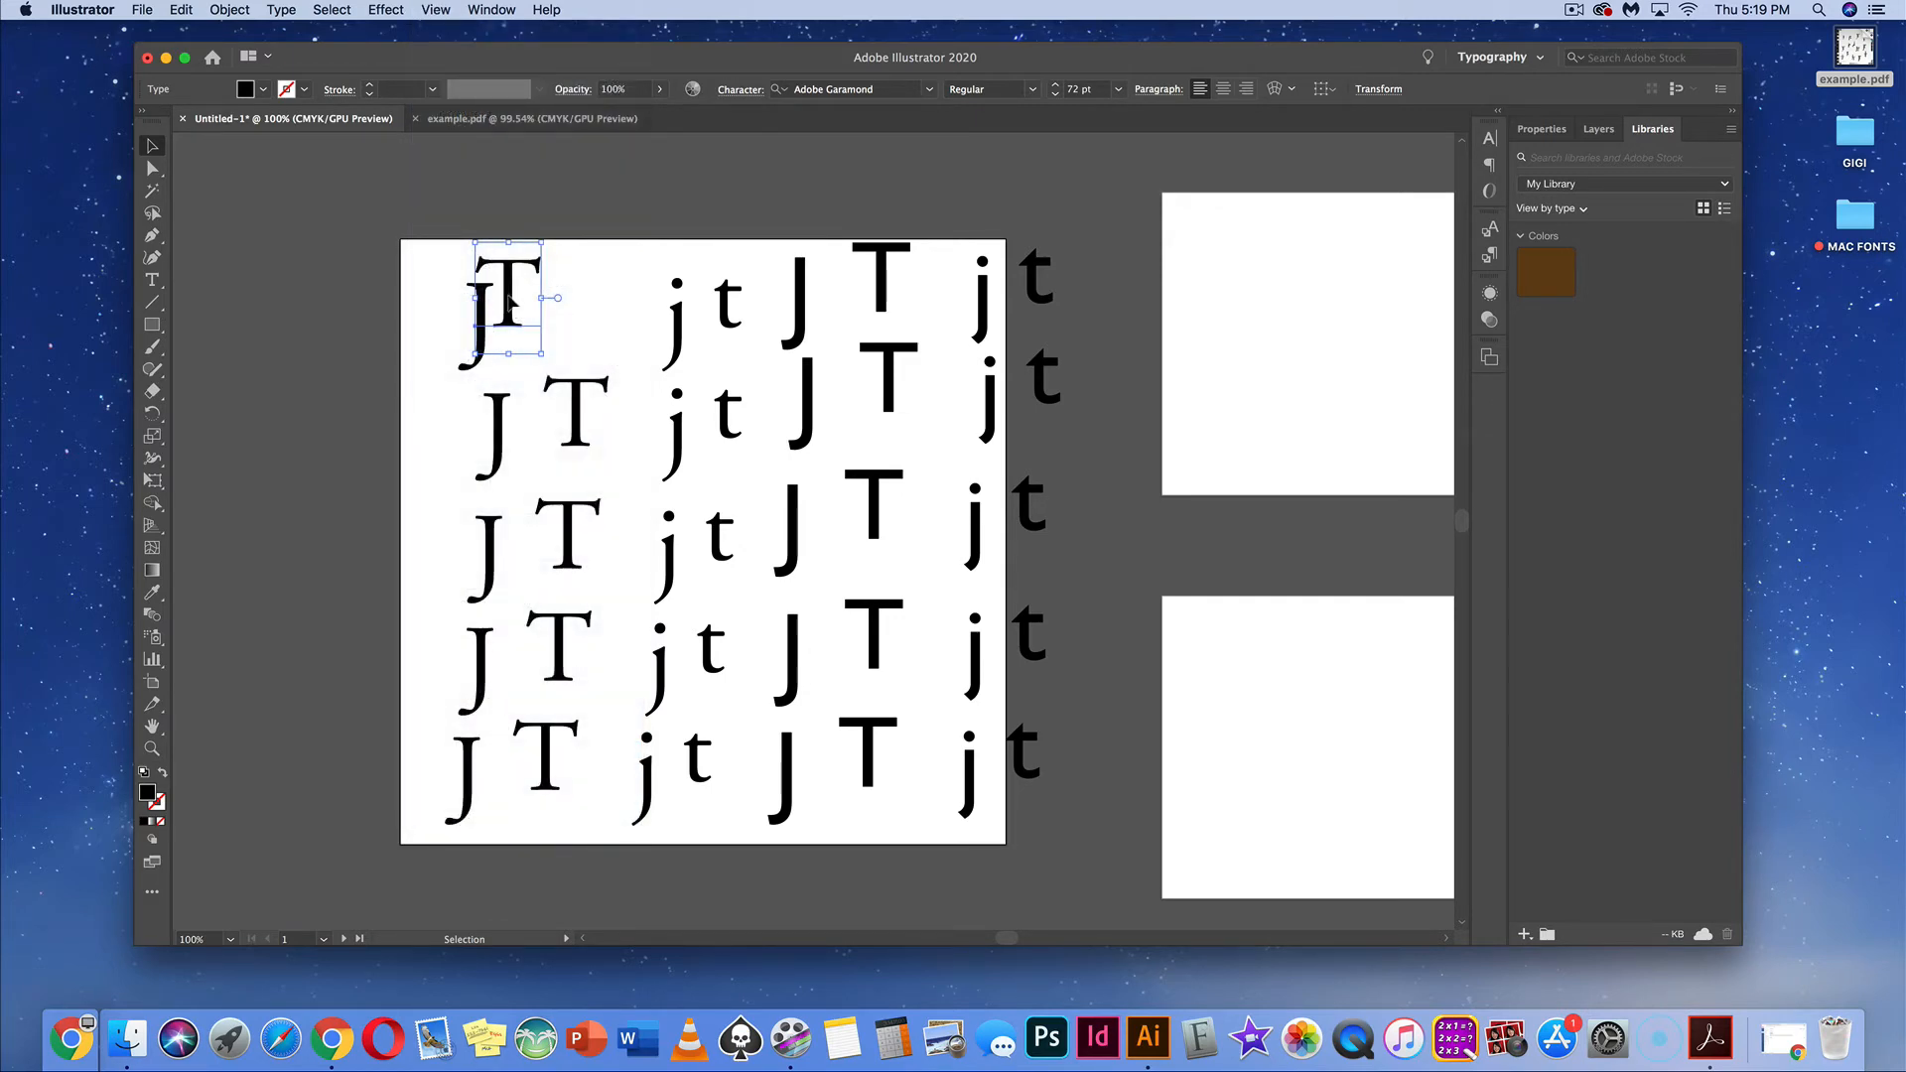
Centre the first row's capital T over its J, and move the second row's capital J below that pair
drag(506, 304, 483, 313)
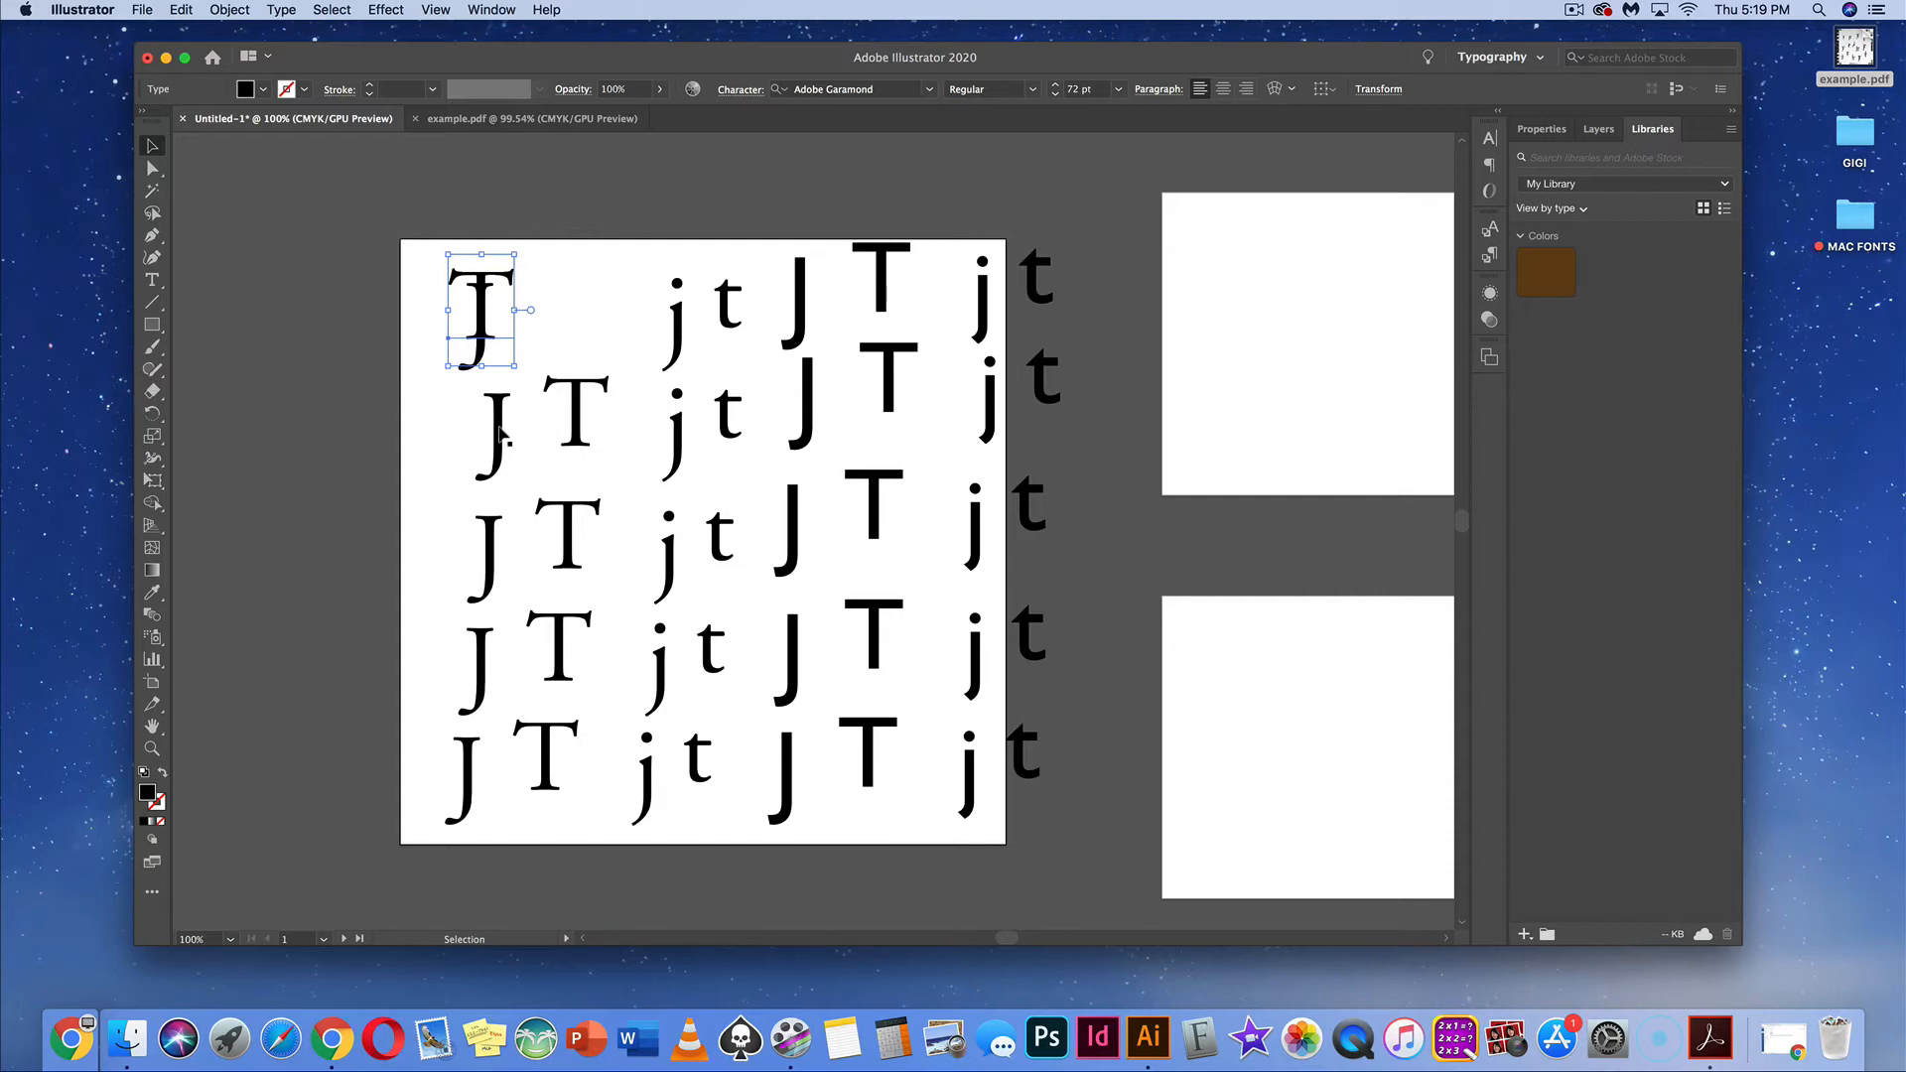
drag(499, 434, 483, 438)
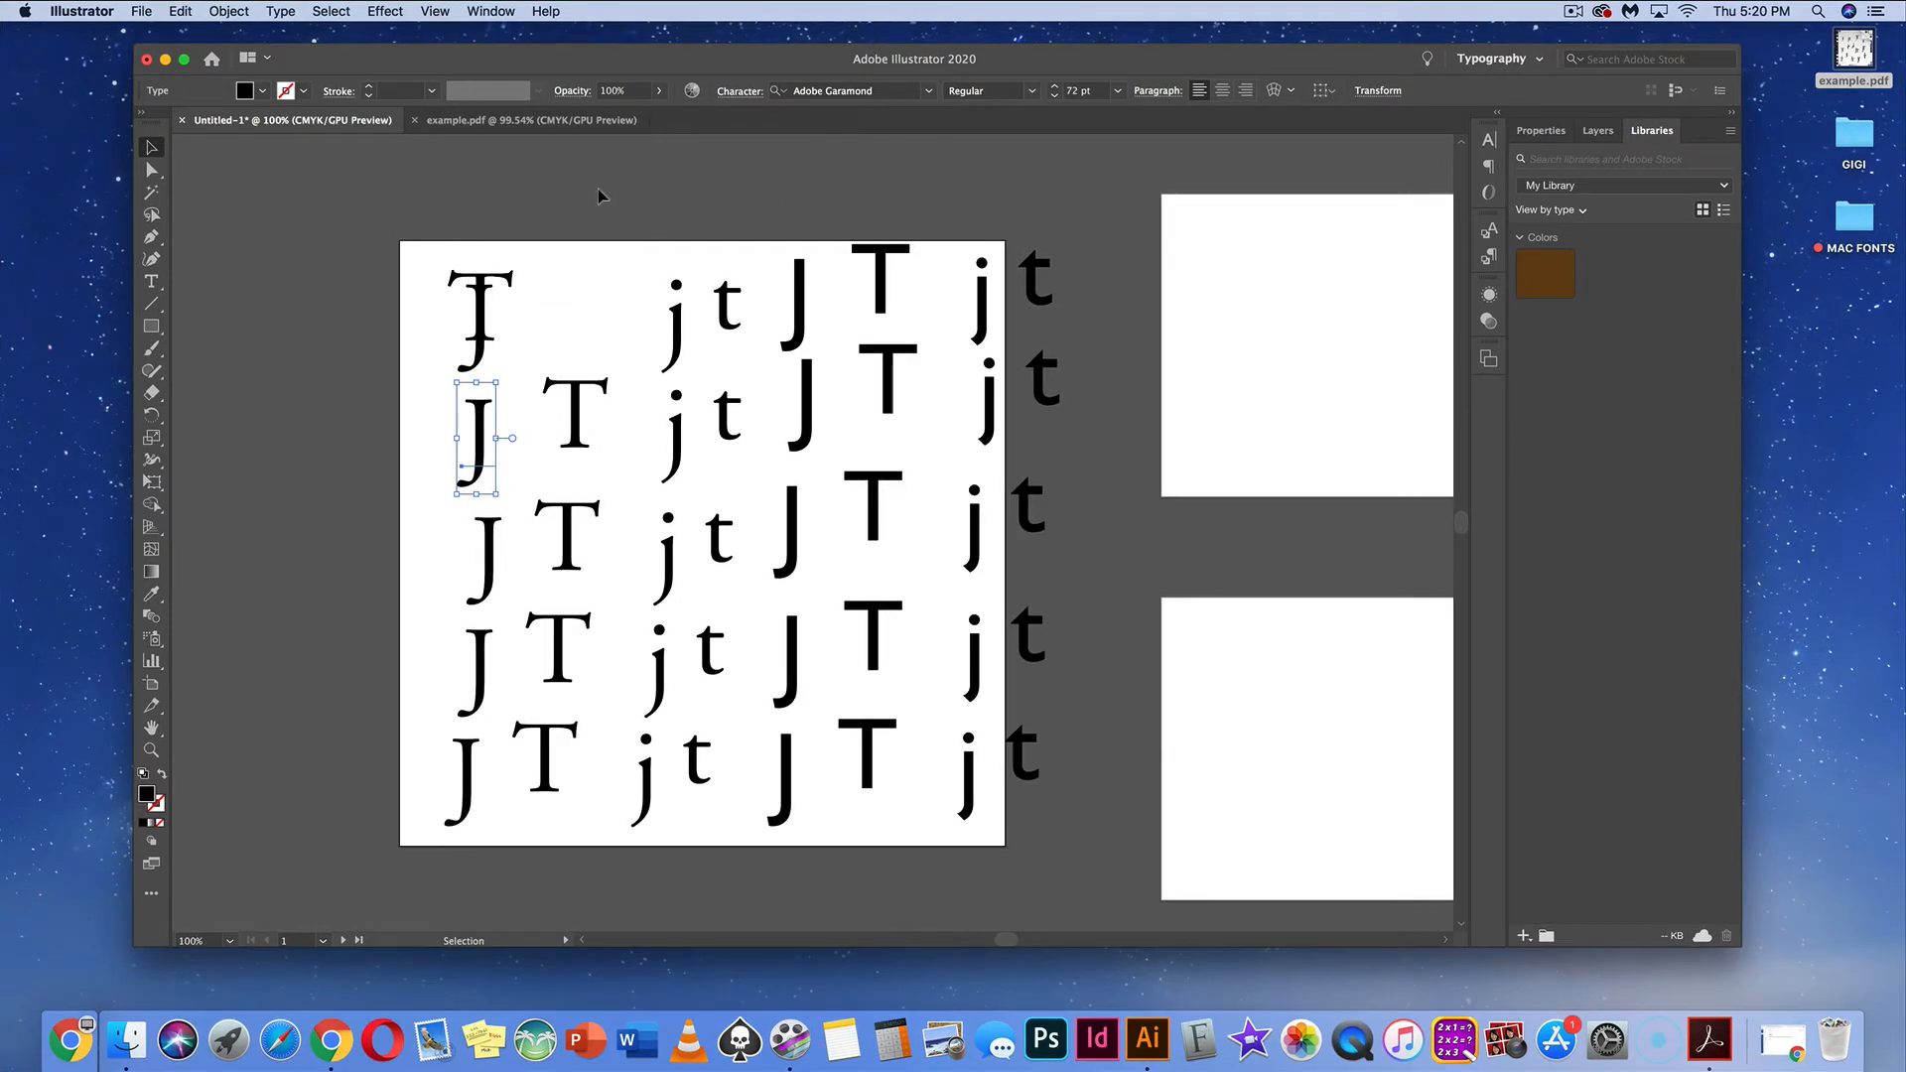
Show the rulers around the document
key(super+r)
click(434, 11)
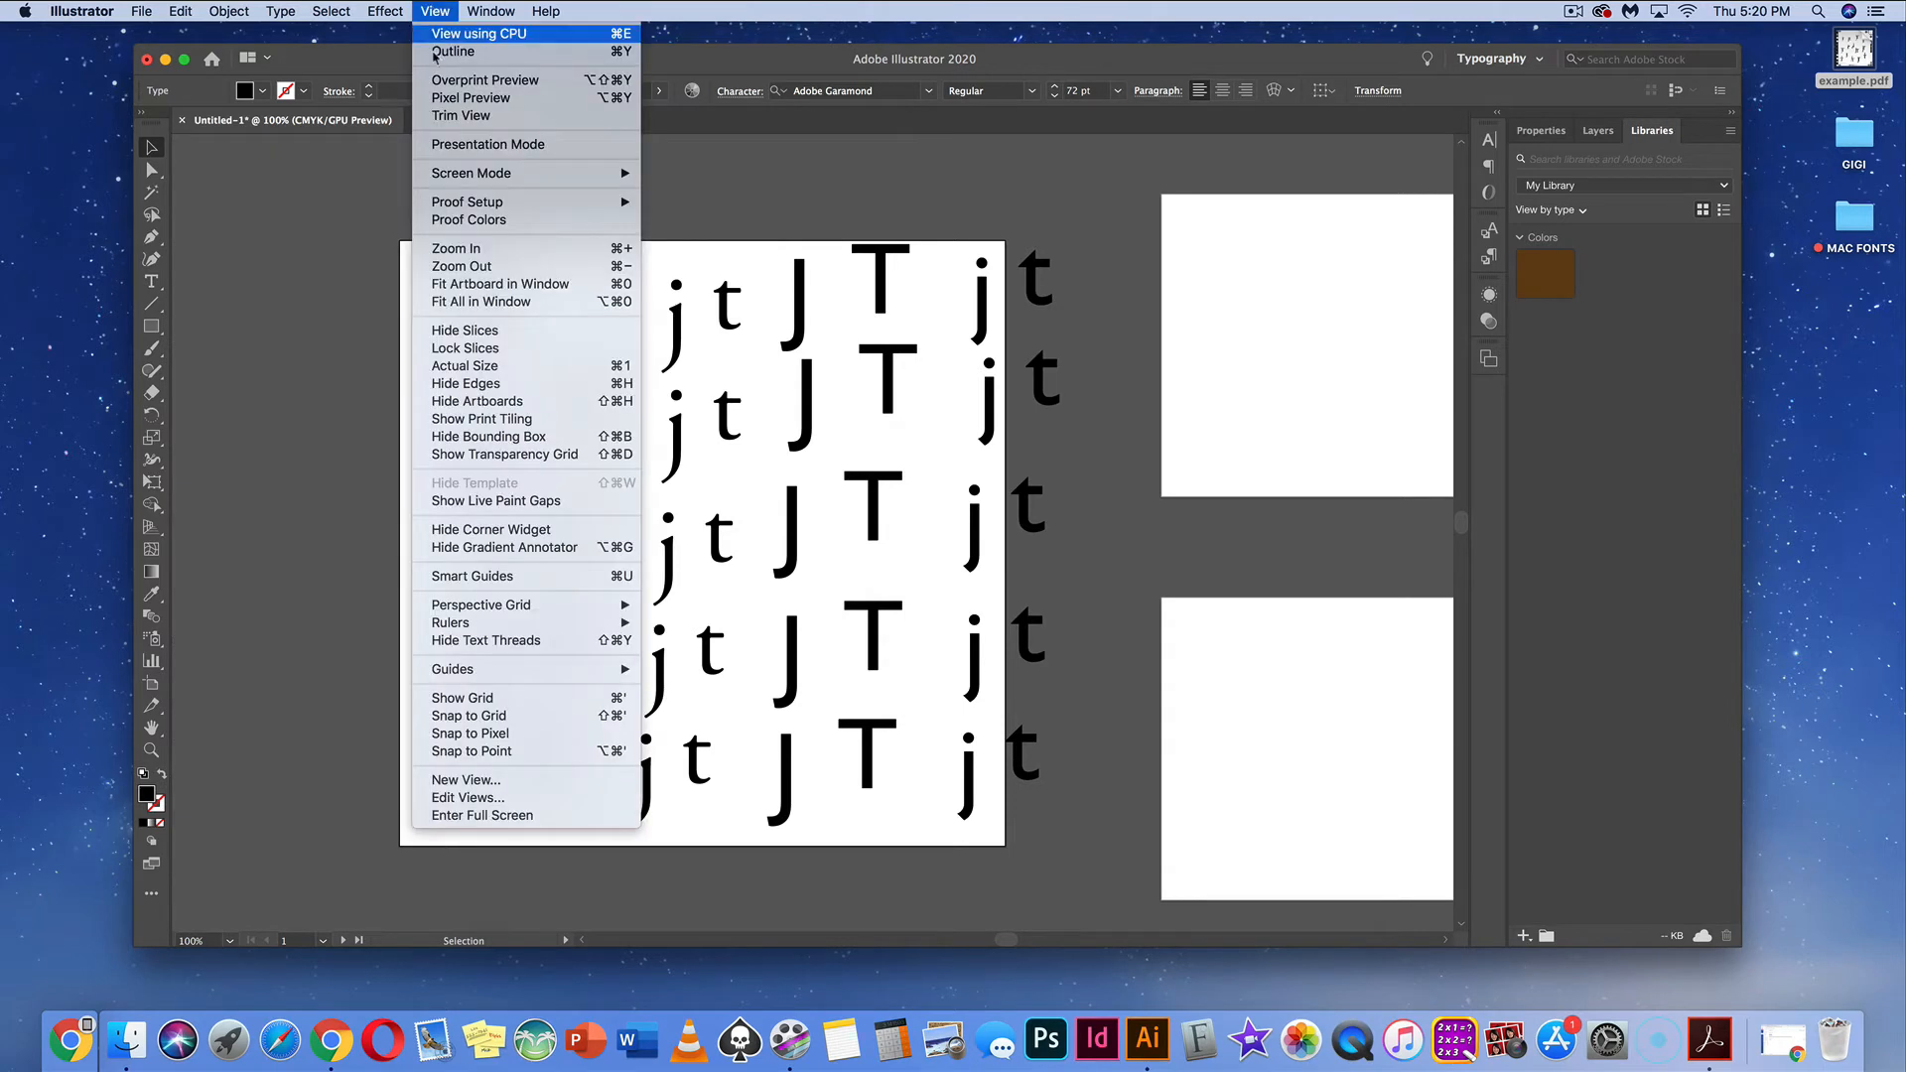
mouse_move(510, 627)
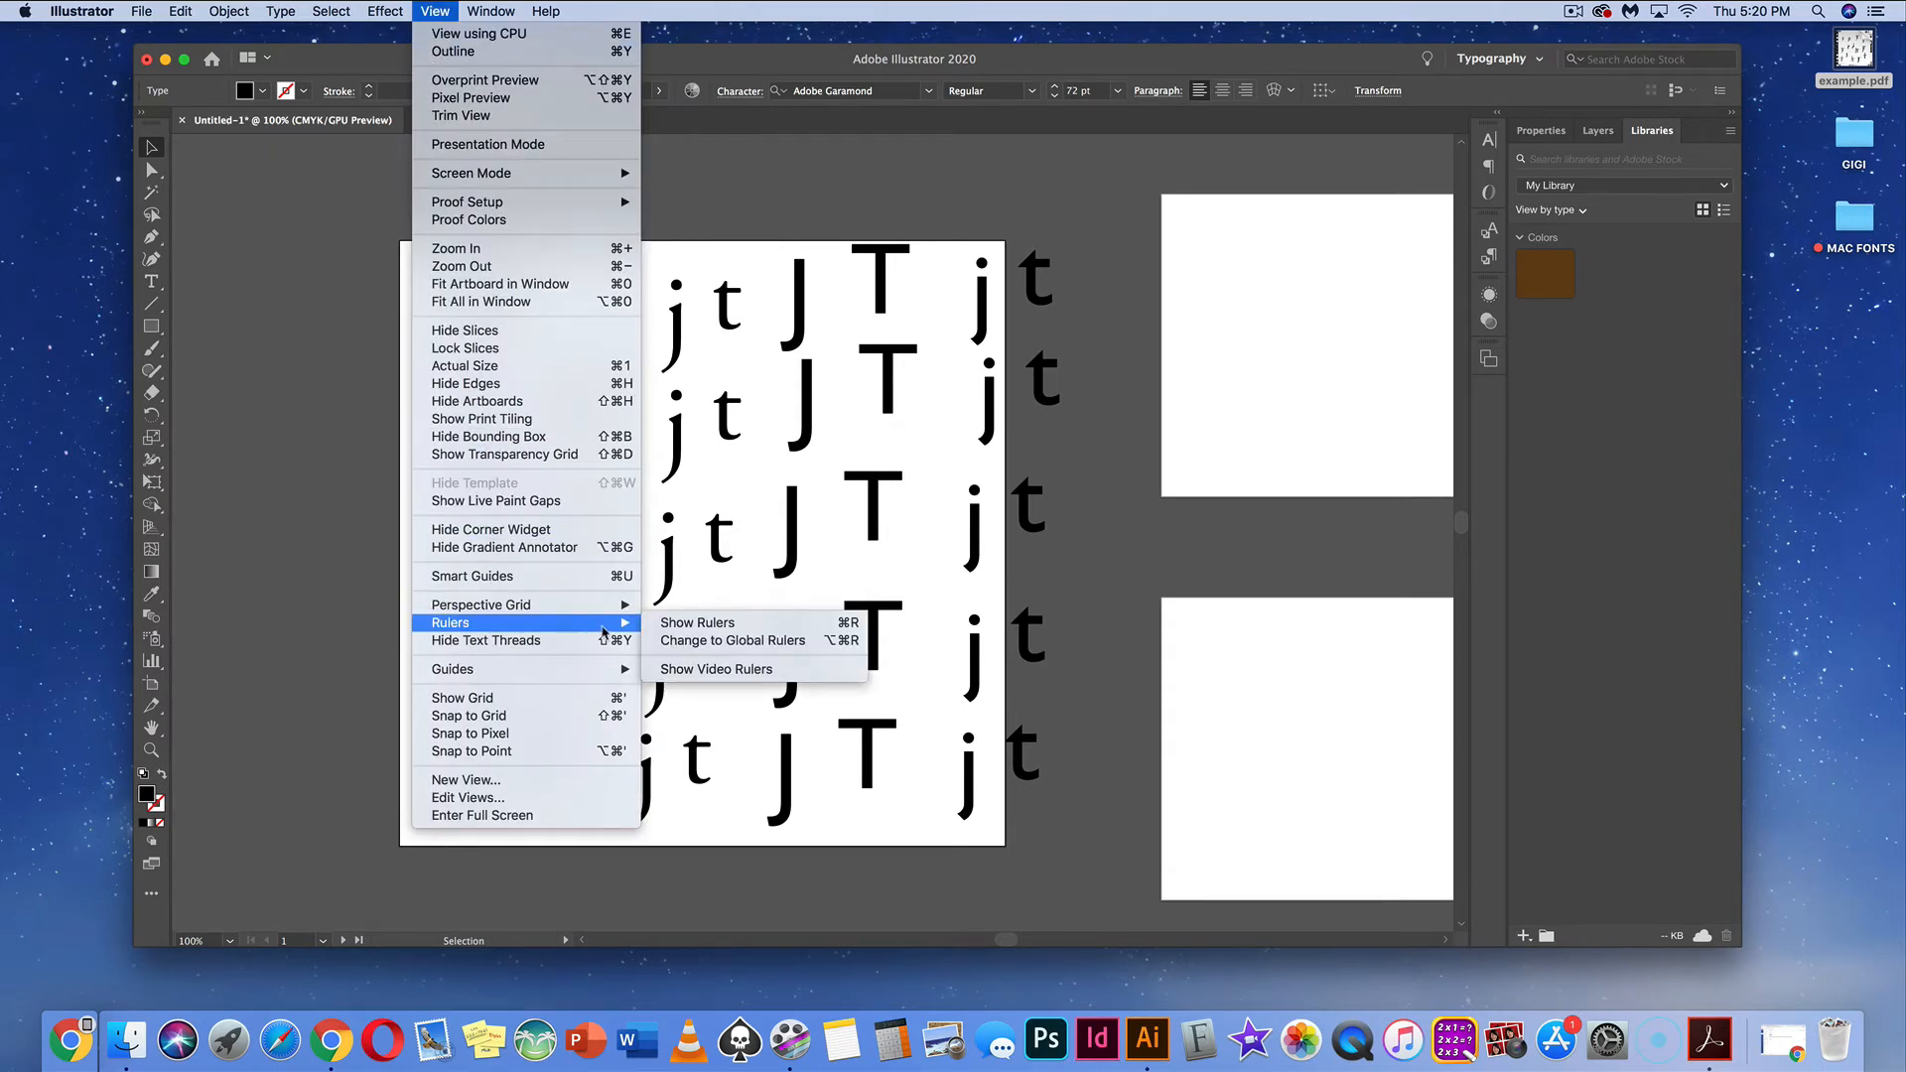
click(696, 622)
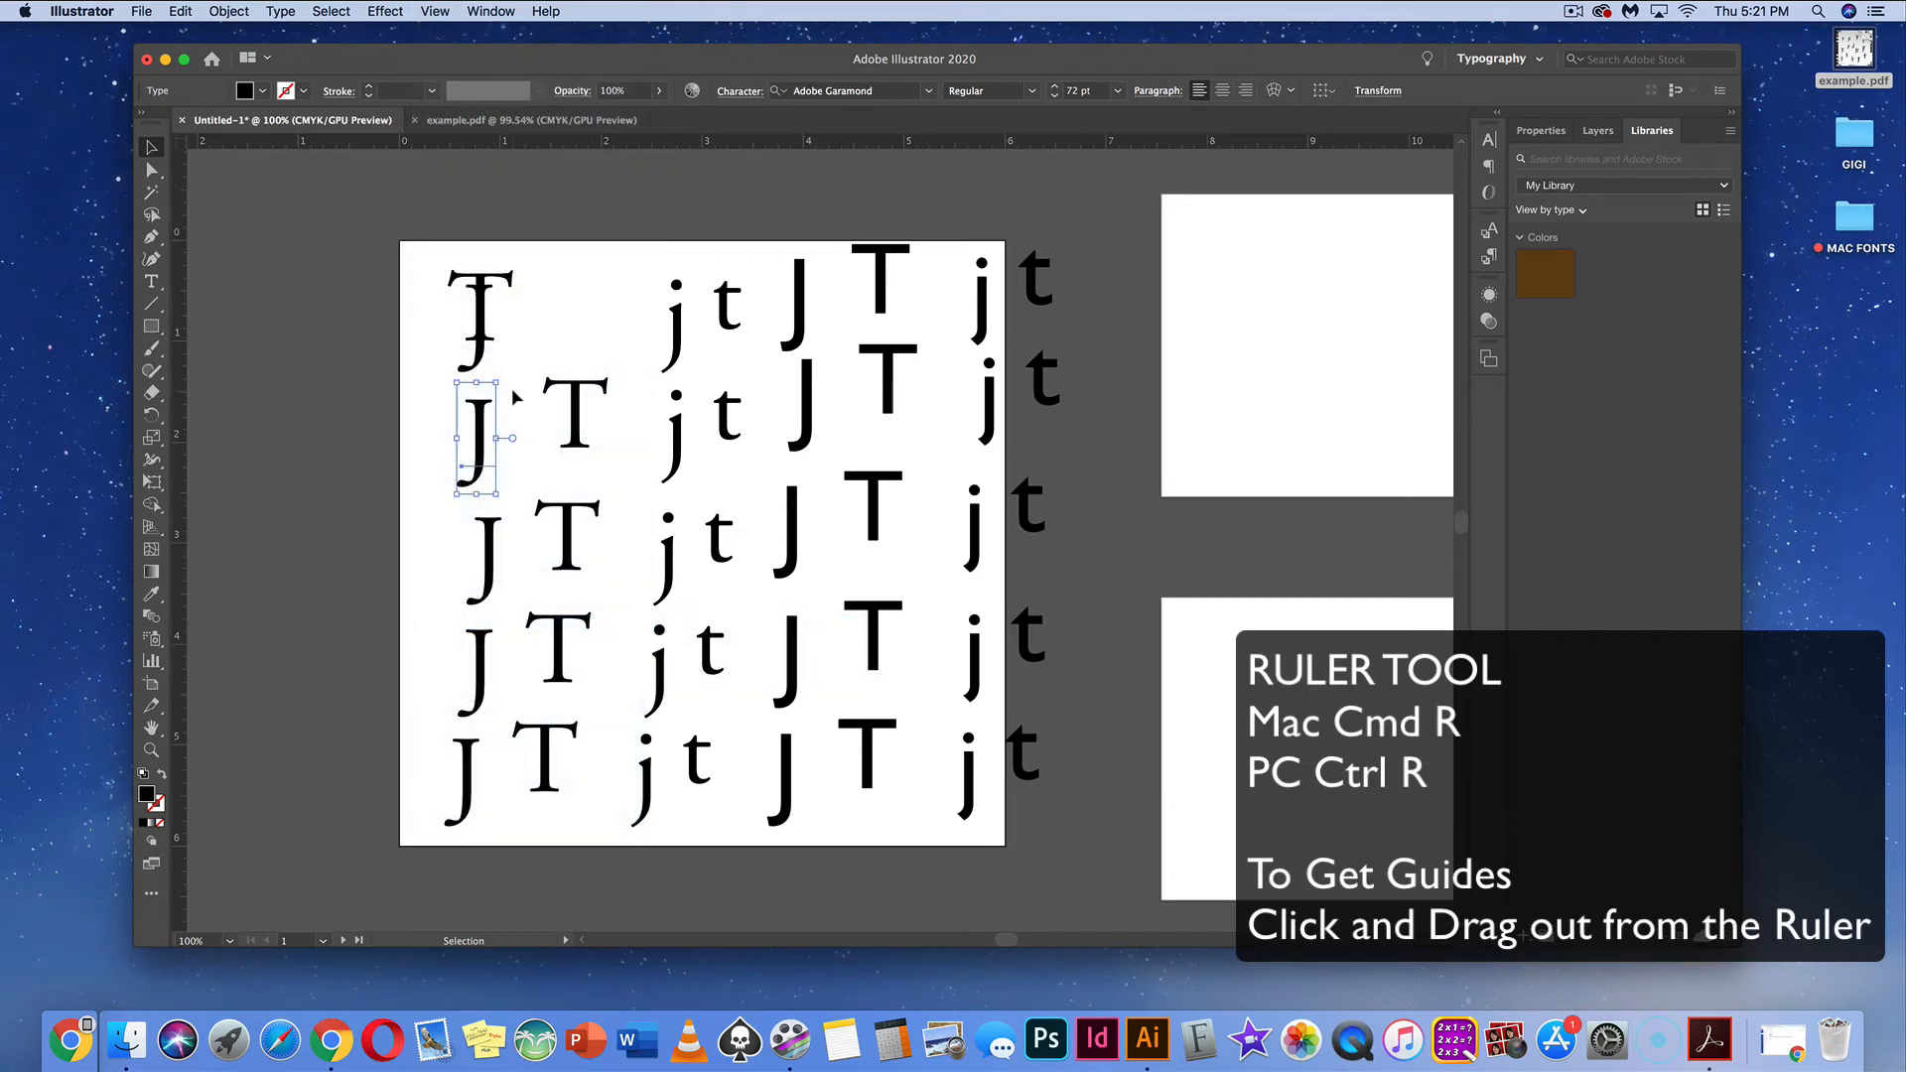
Add a vertical and a horizontal guide through the second row's capital J and centre its capital T on them over the J
drag(182, 396, 479, 432)
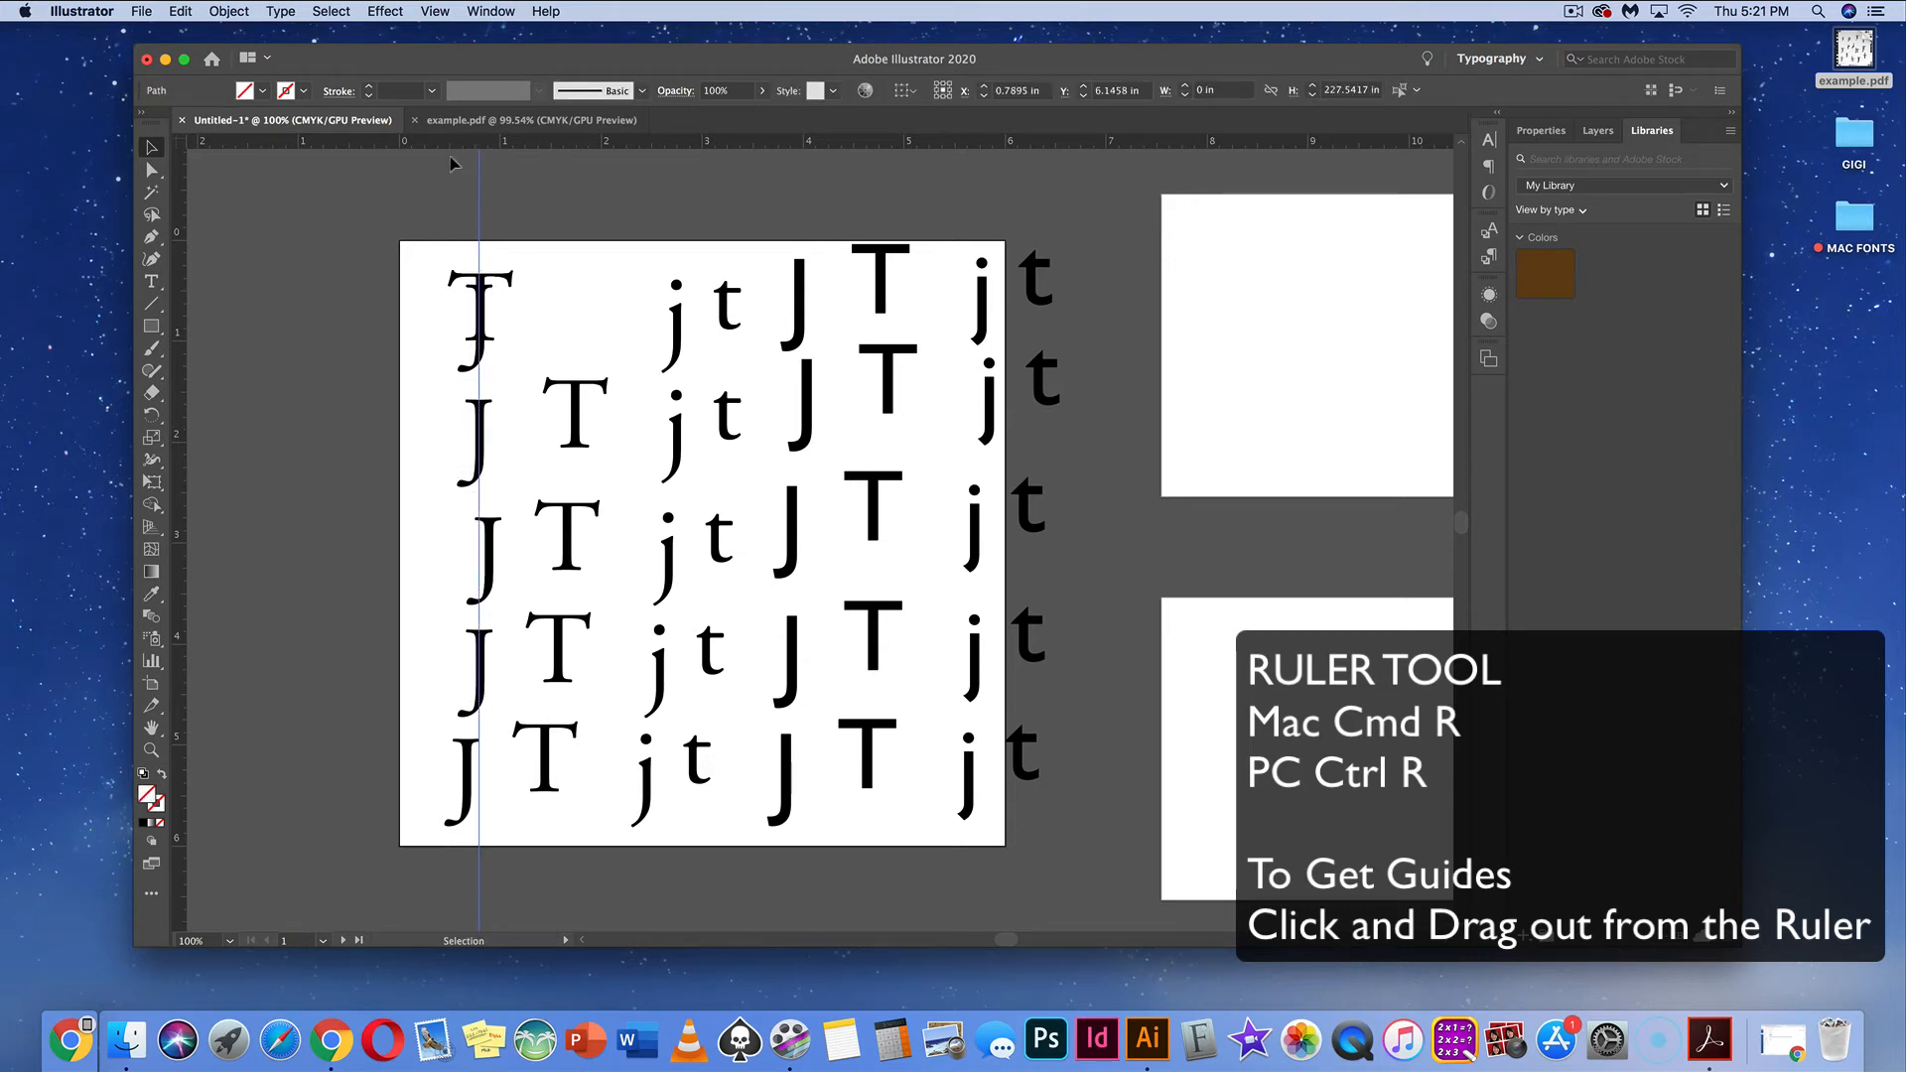
drag(444, 140, 445, 456)
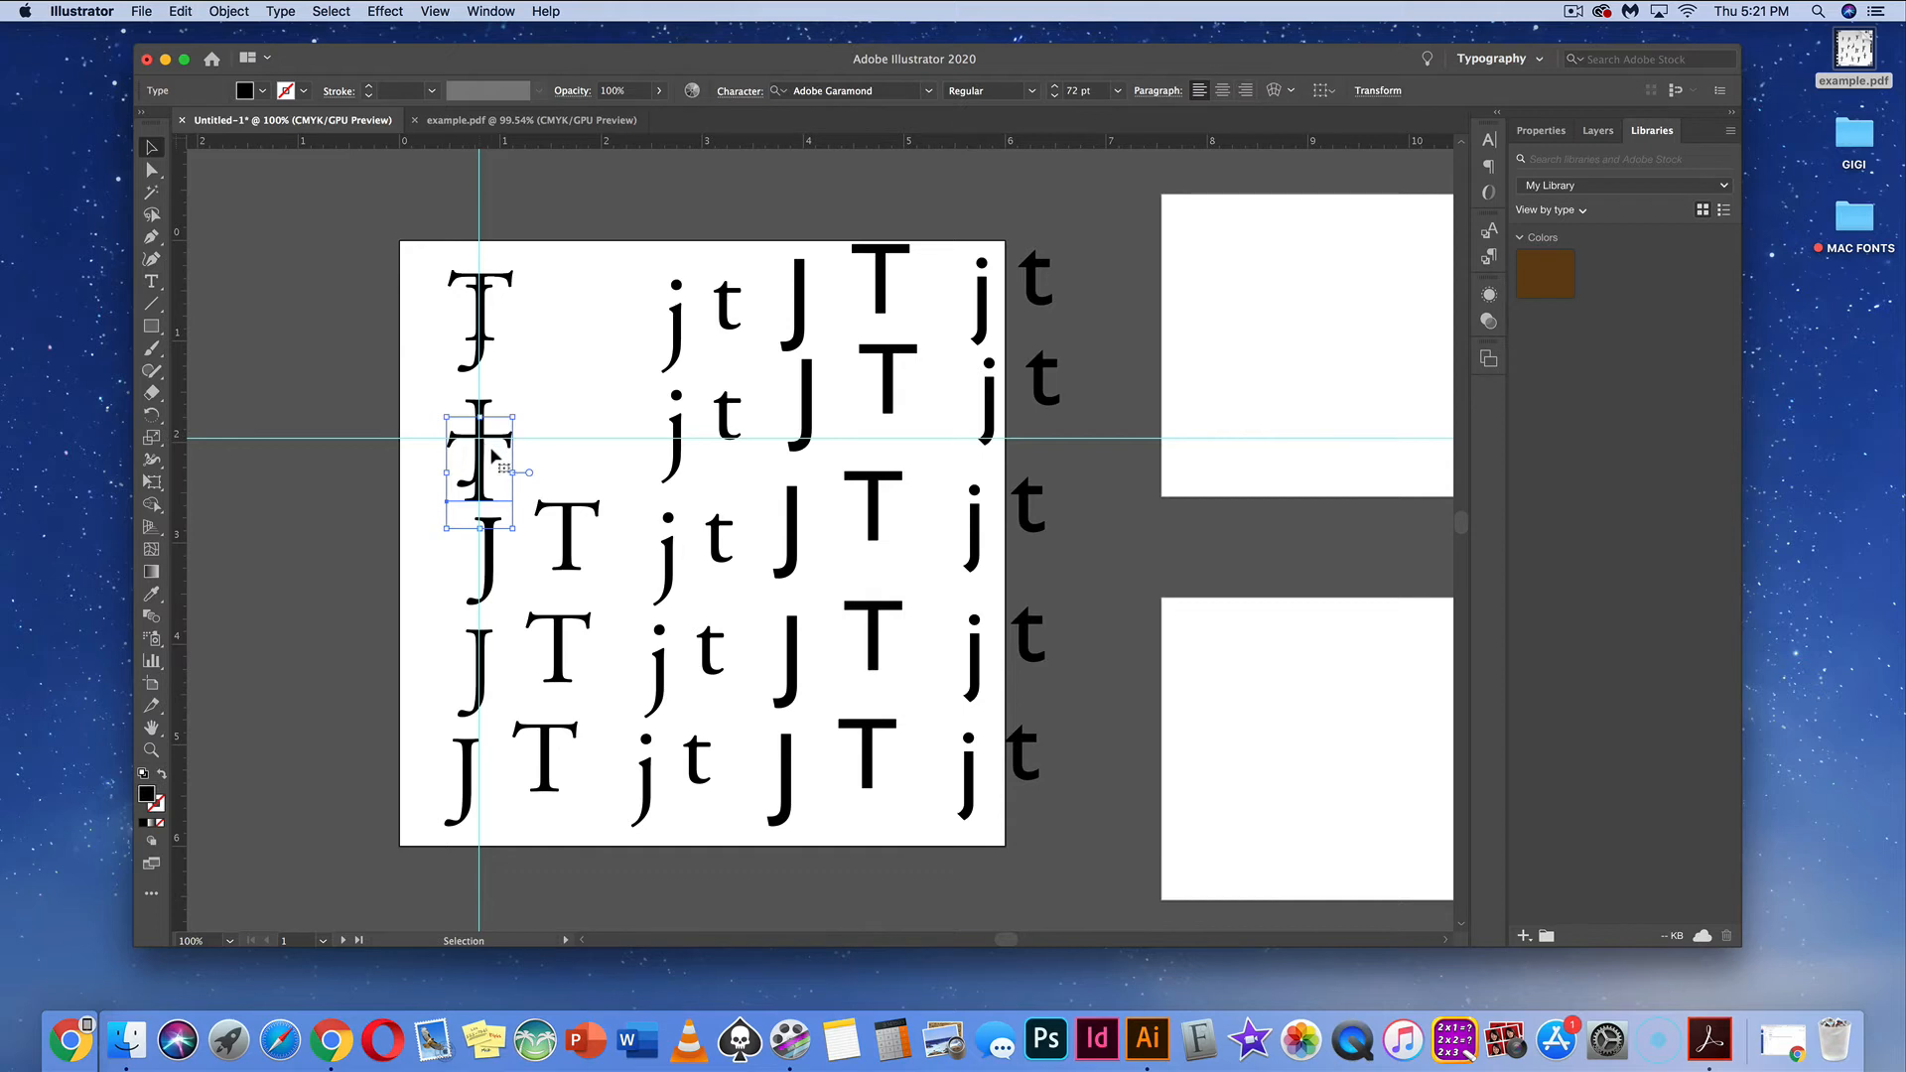
Move the third Garamond row's capital T over so that its crossbar overlaps the top of the capital J
click(506, 564)
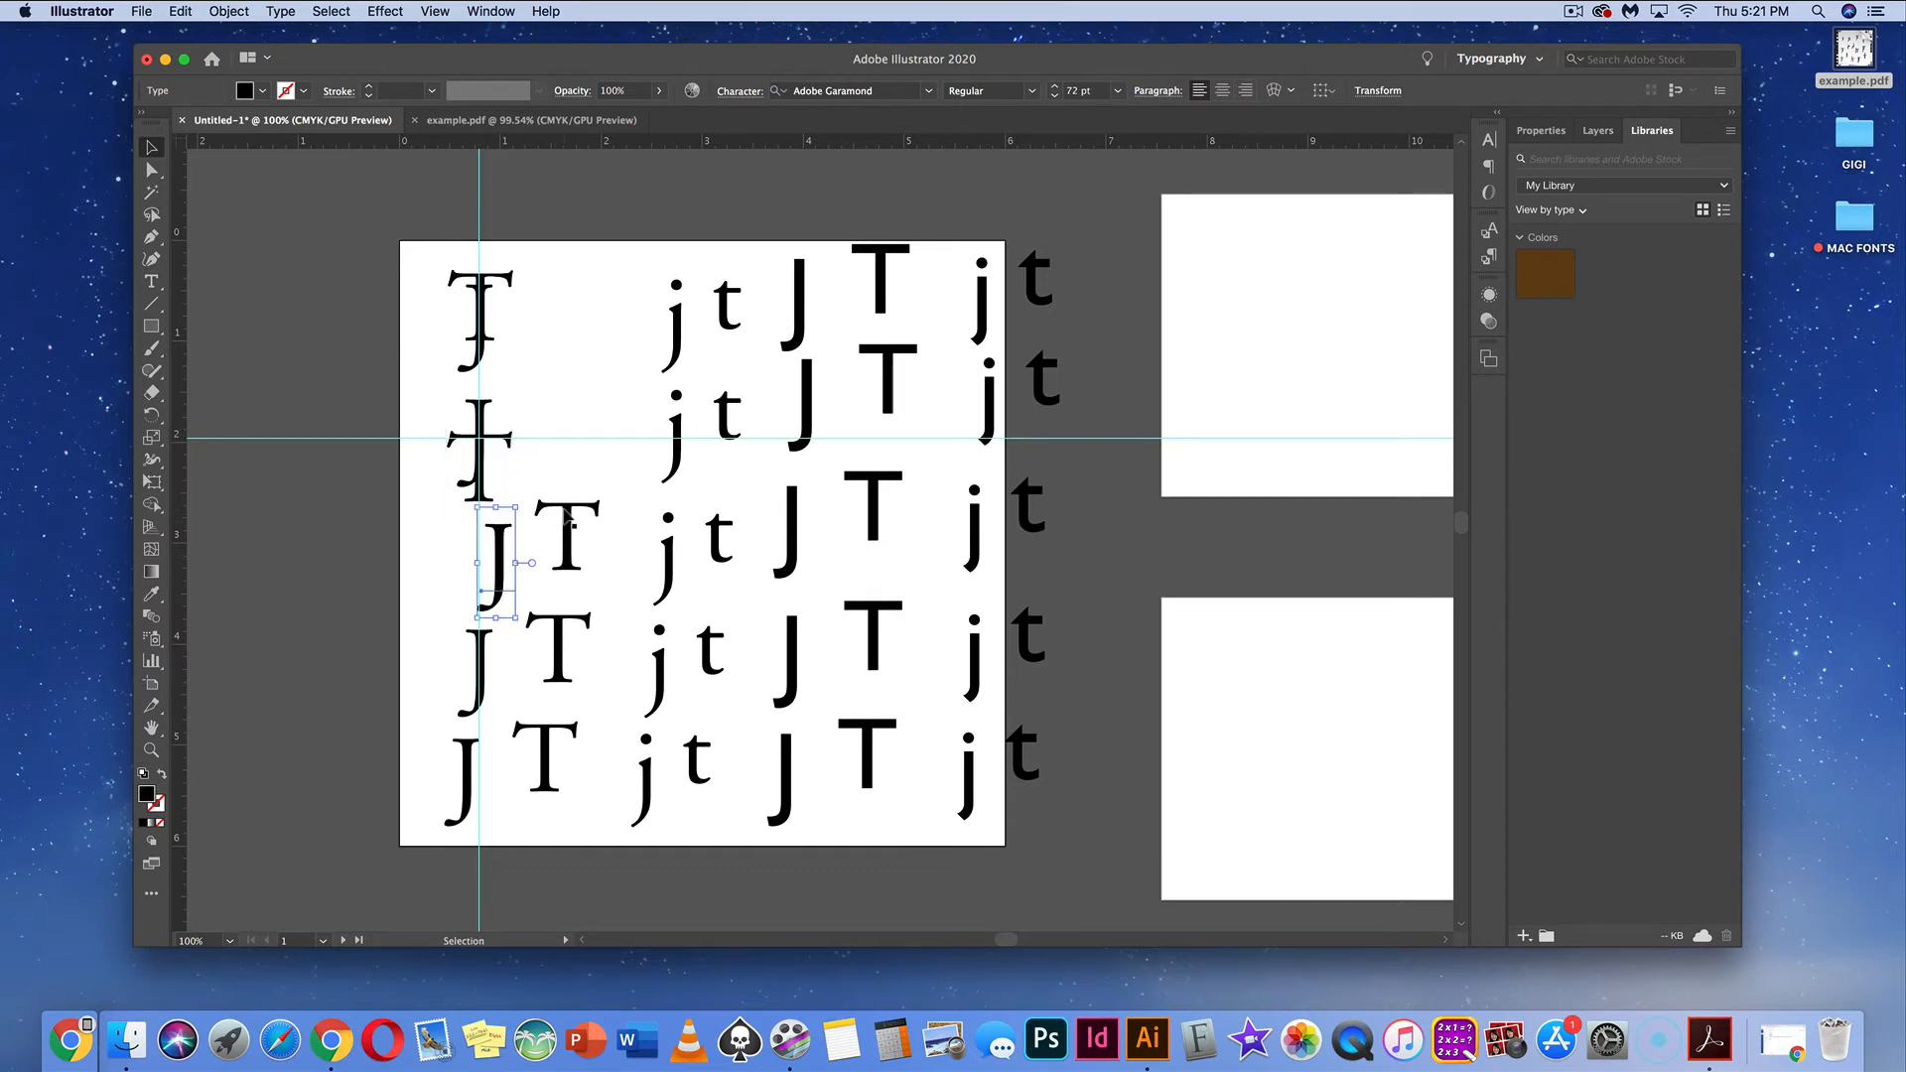
drag(553, 519, 513, 517)
click(563, 478)
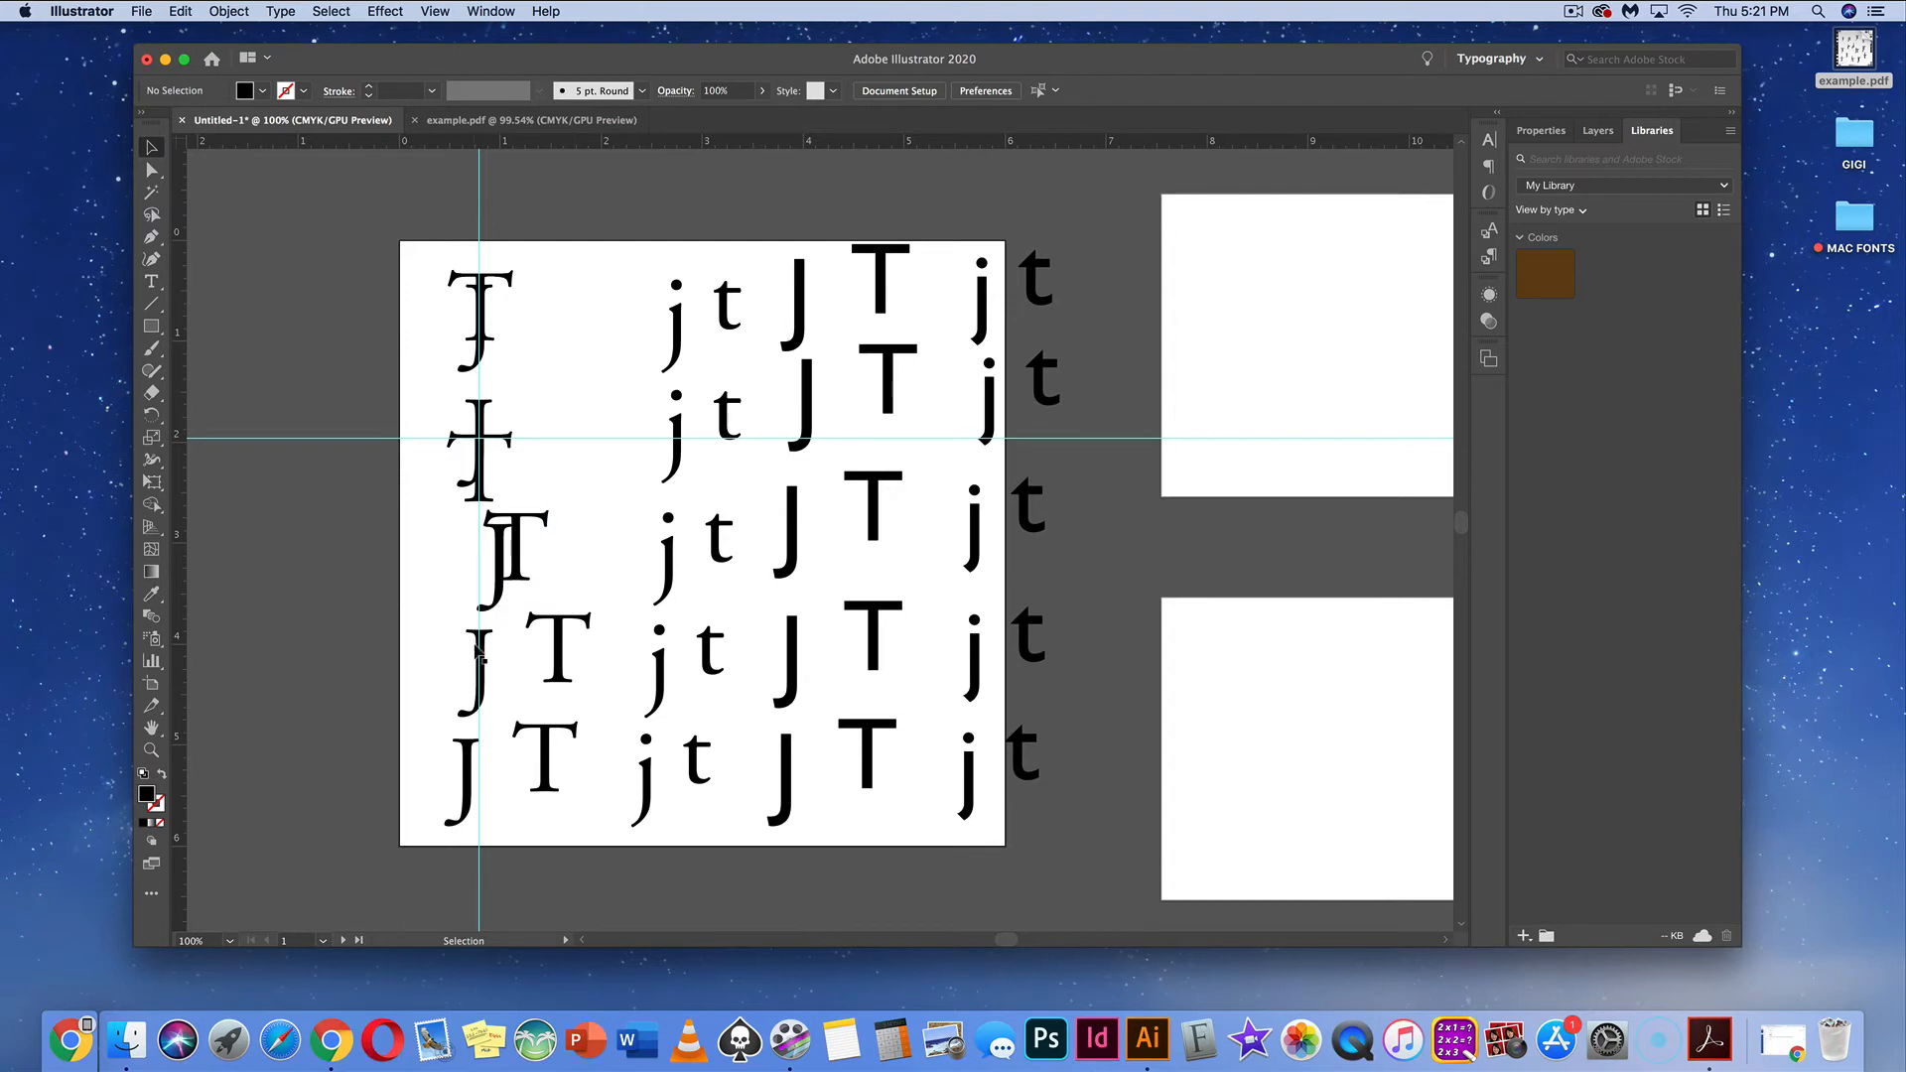
Rotate the fourth Garamond row's capital T 90° clockwise across its J, and move the fifth row's T against its J
click(556, 635)
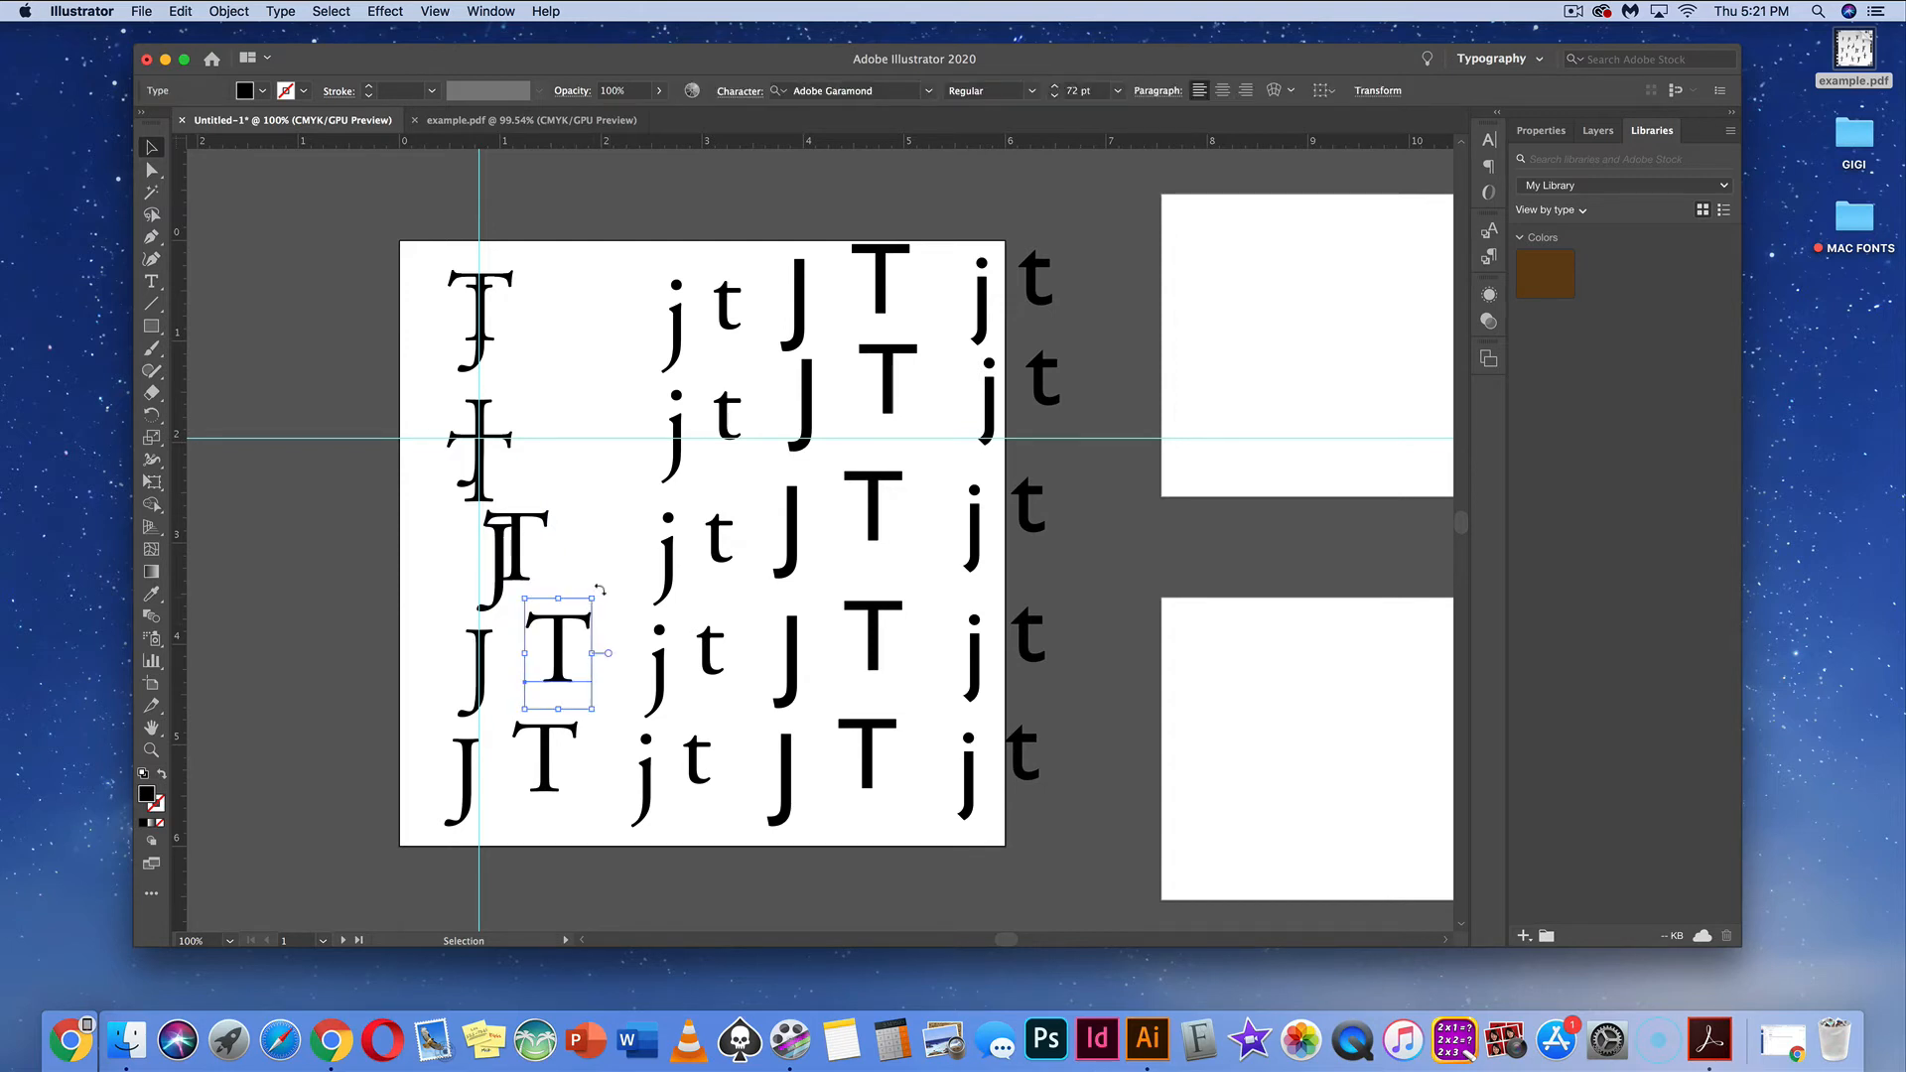
drag(599, 589, 503, 673)
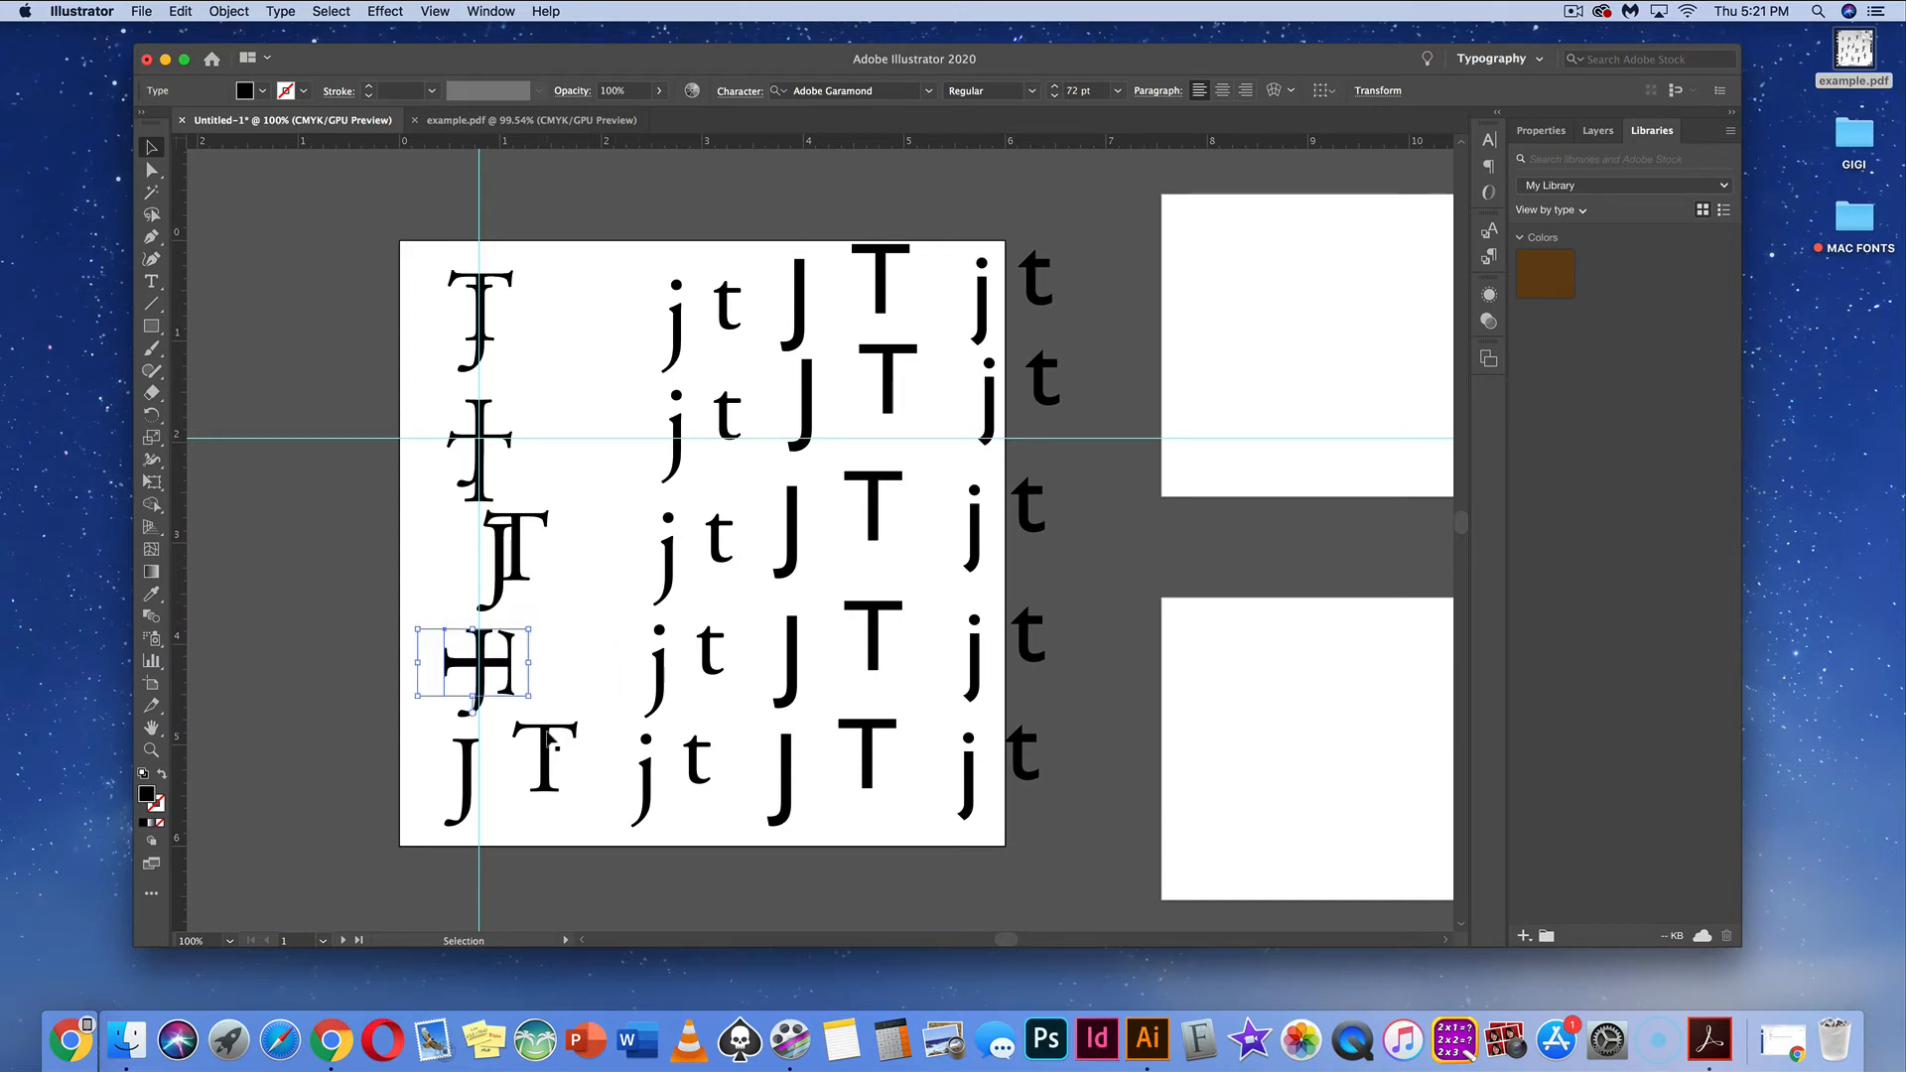
drag(549, 744, 499, 751)
click(571, 707)
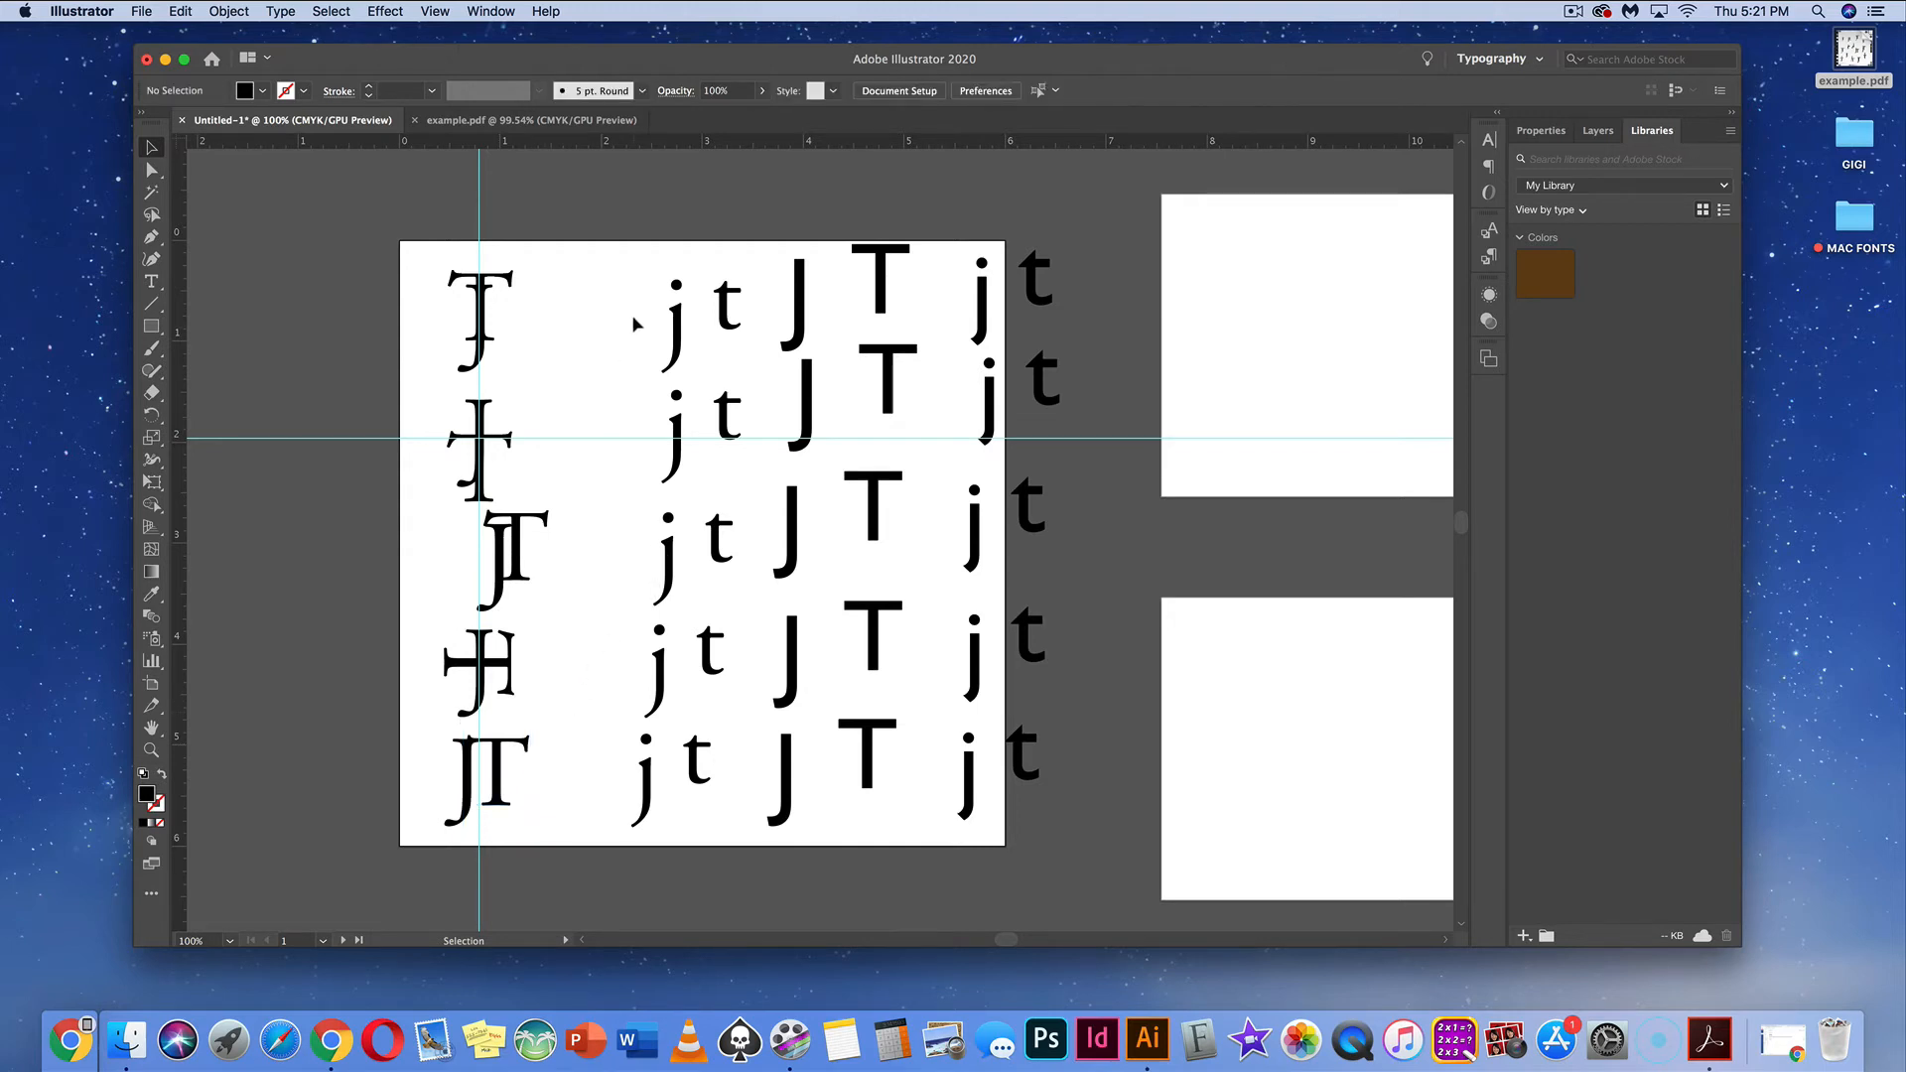
Join the first row's lowercase Garamond j and t side by side, and overlap the second row's t with its j
drag(677, 323, 574, 324)
drag(719, 303, 585, 303)
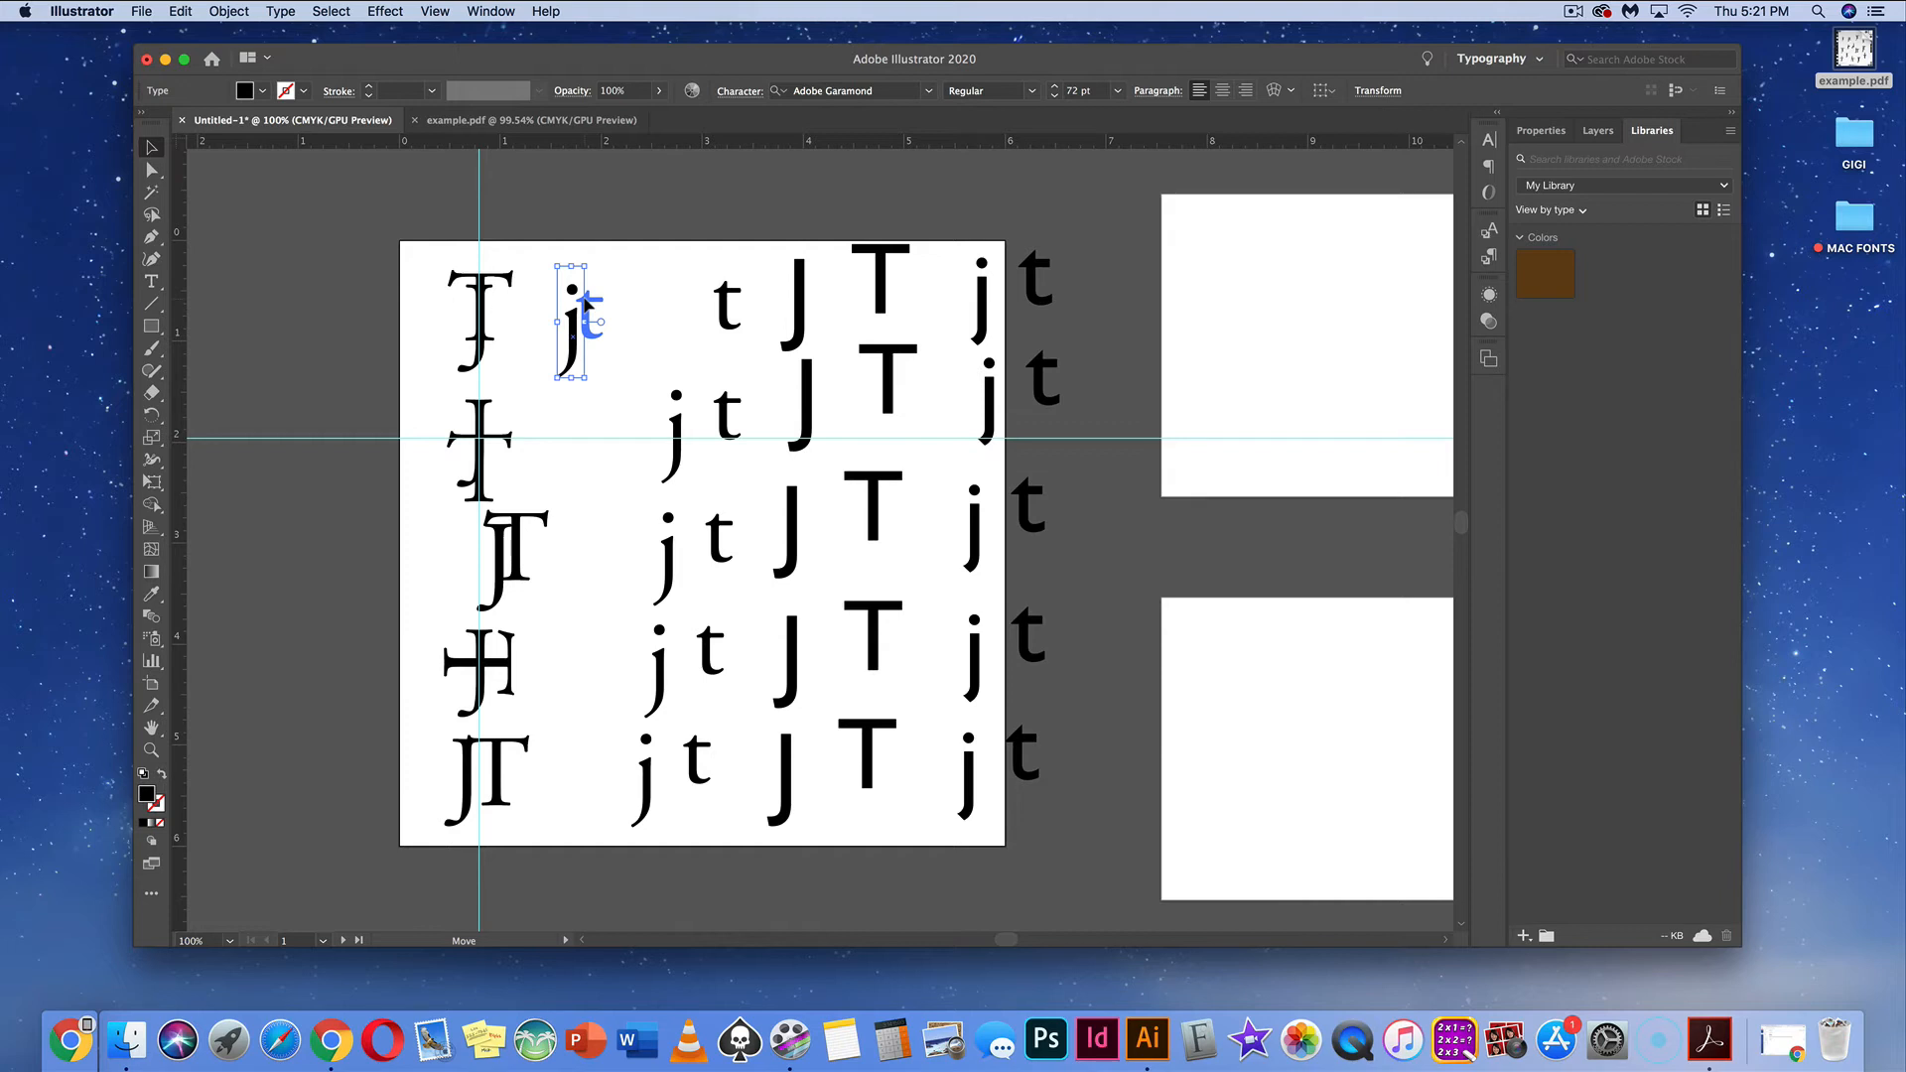
drag(585, 304, 579, 301)
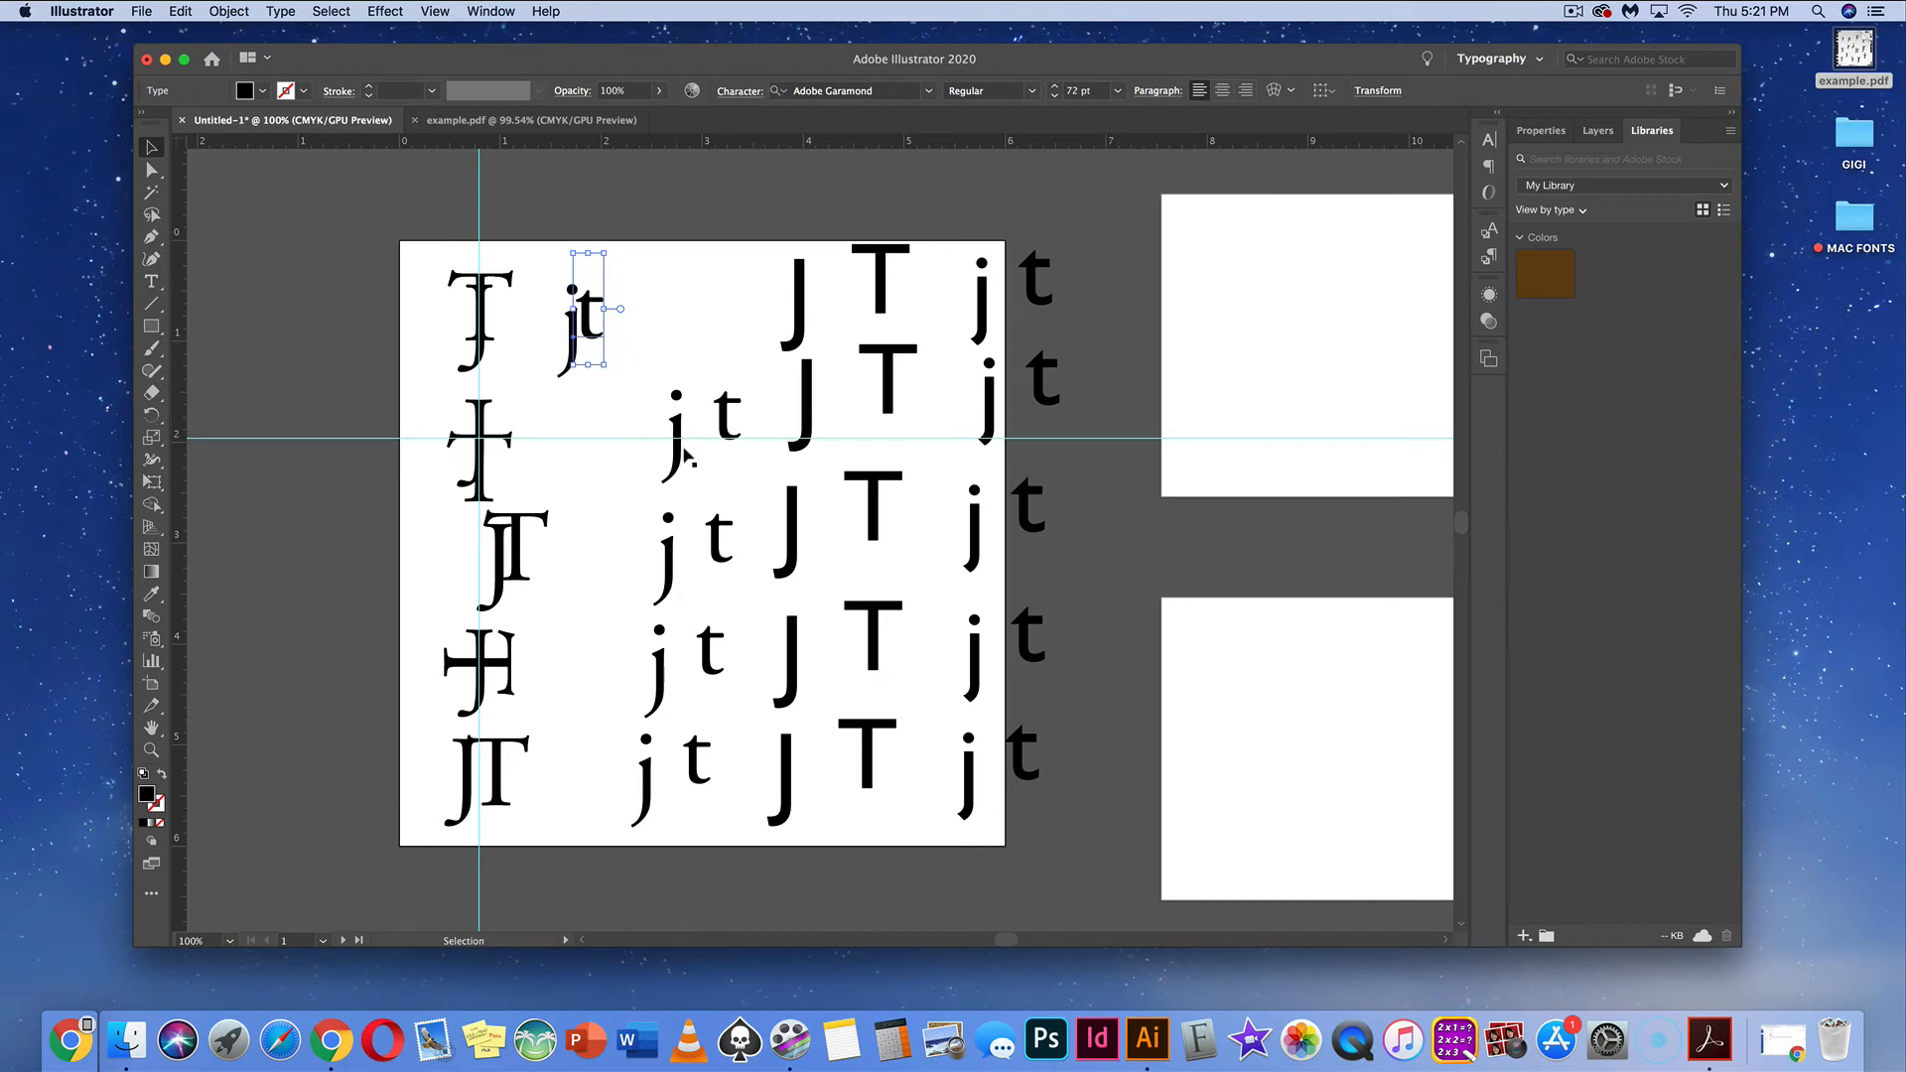
drag(676, 428, 580, 429)
drag(722, 409, 588, 427)
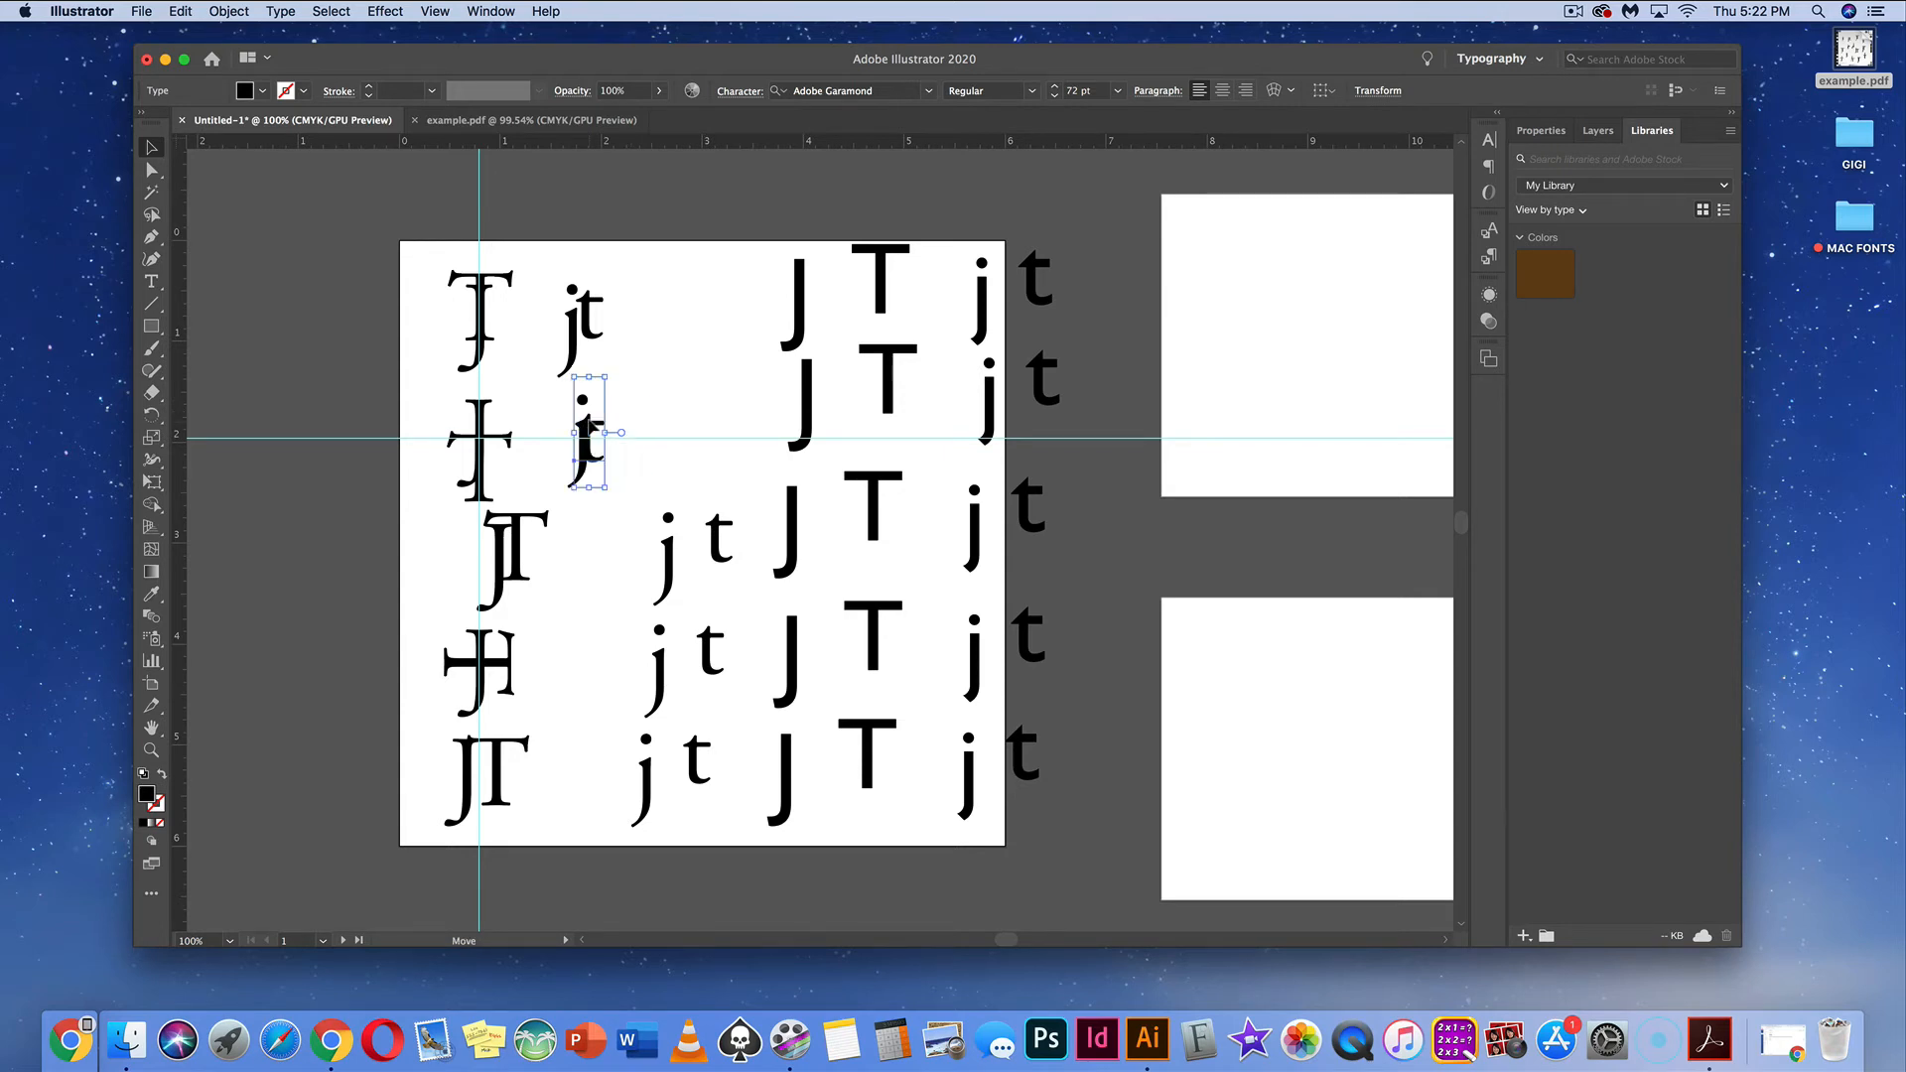
click(659, 409)
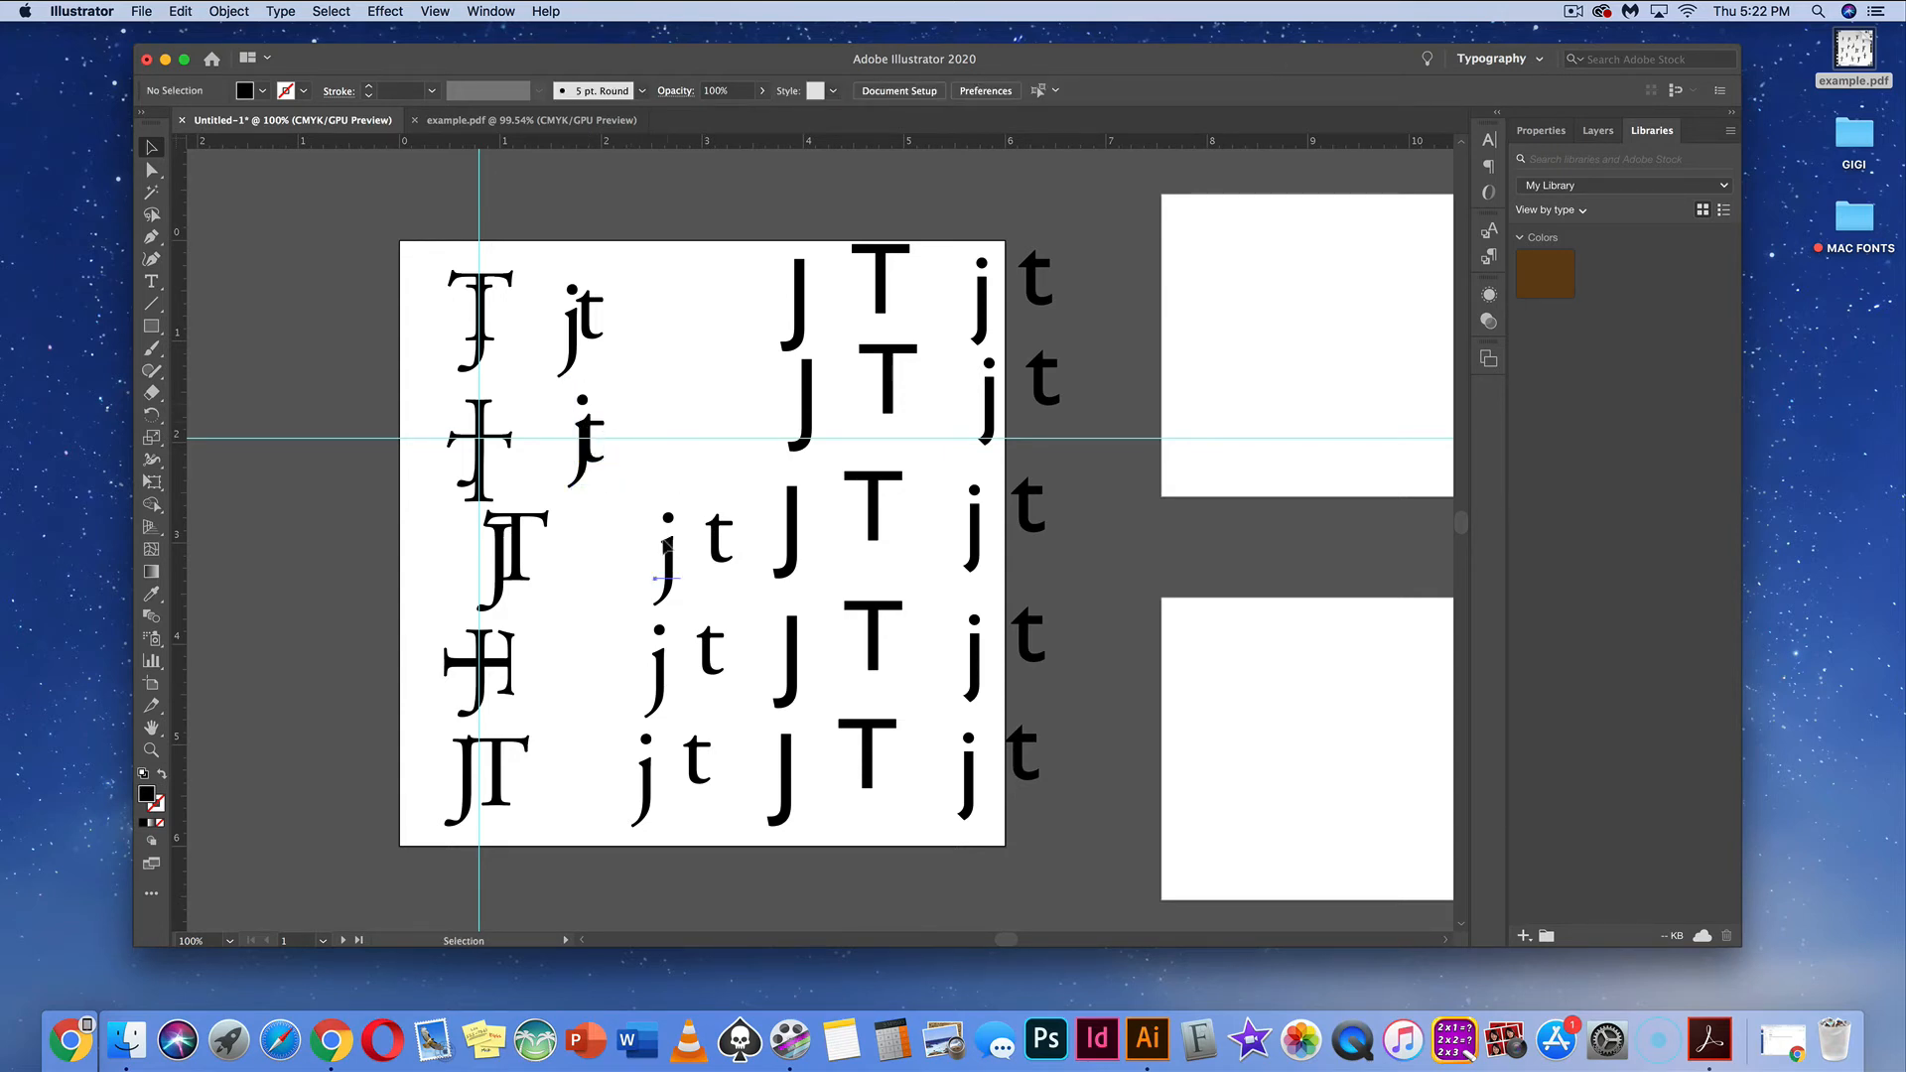
Lay the third row's lowercase Garamond t, rotated 90° counterclockwise, across its j, and place the fourth row's t over its j
drag(672, 541, 632, 537)
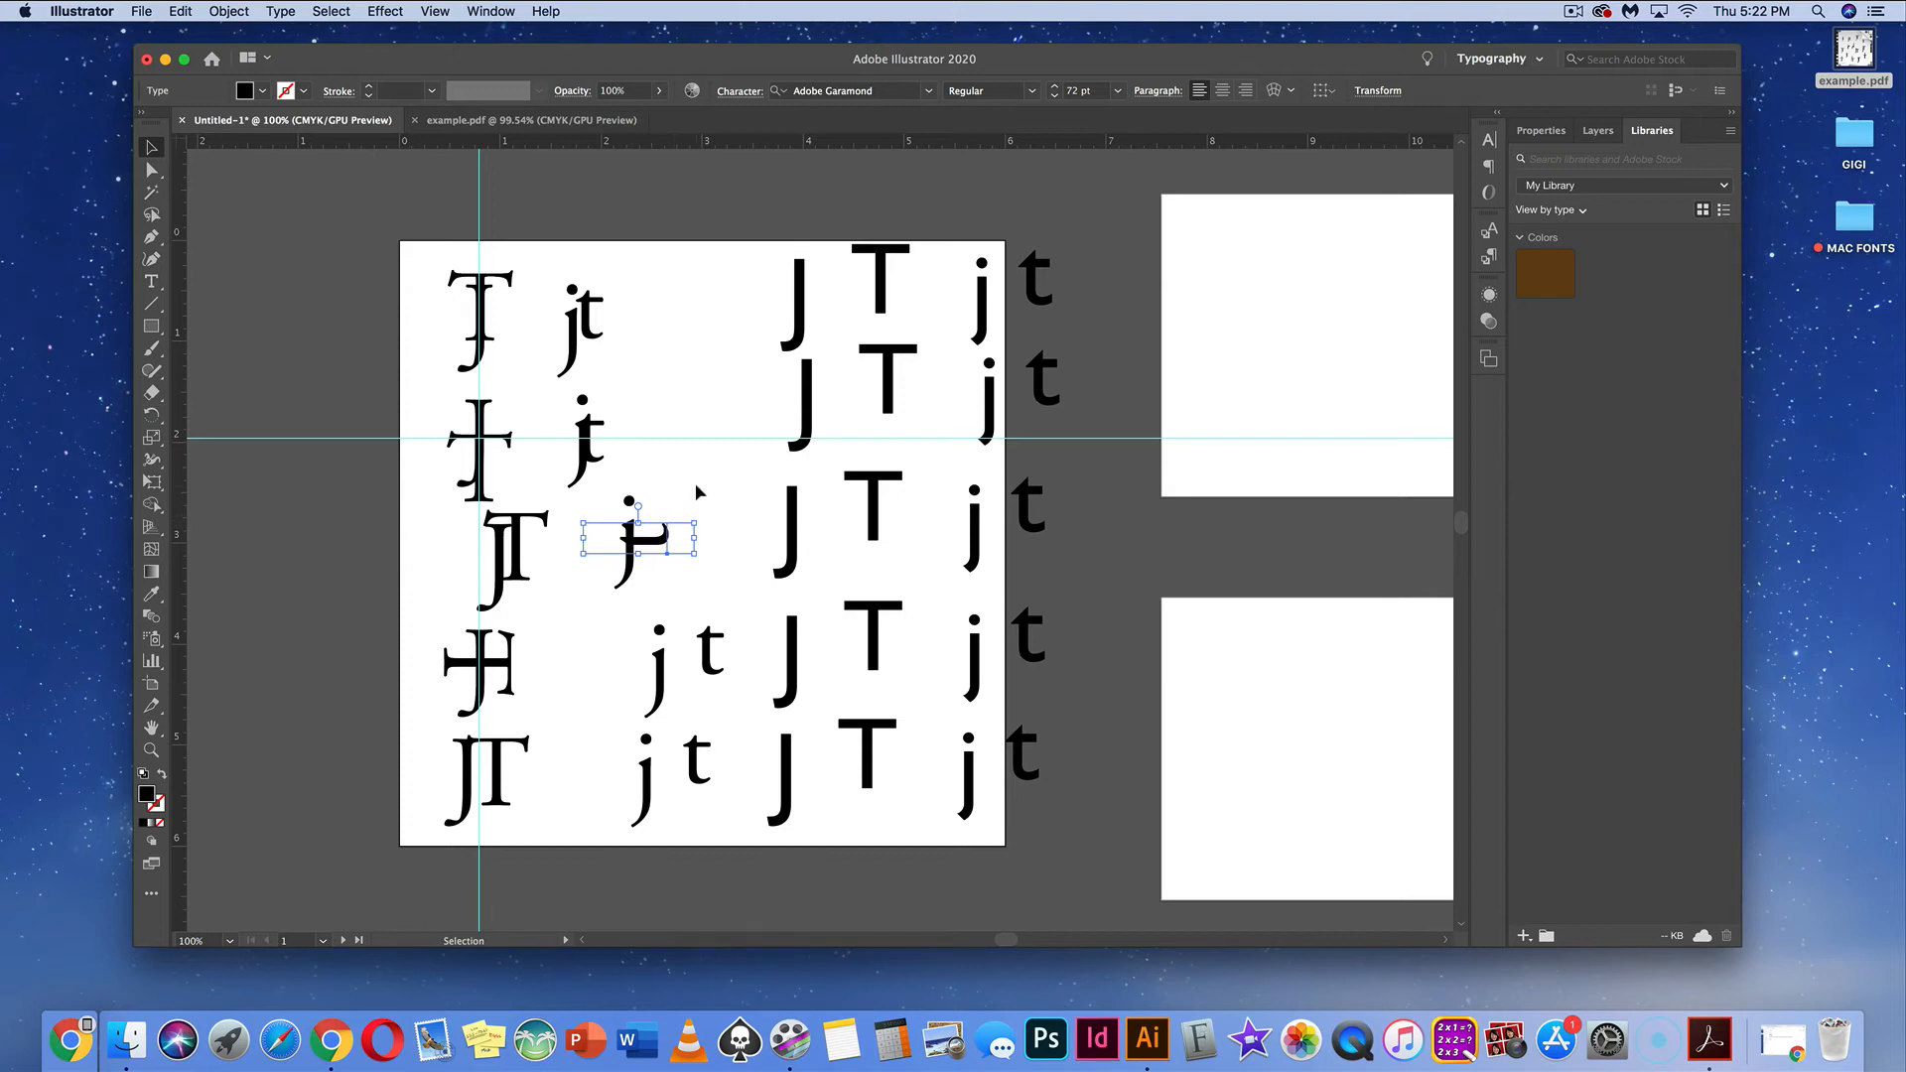
click(695, 482)
drag(658, 651, 609, 653)
drag(613, 671, 617, 679)
click(705, 653)
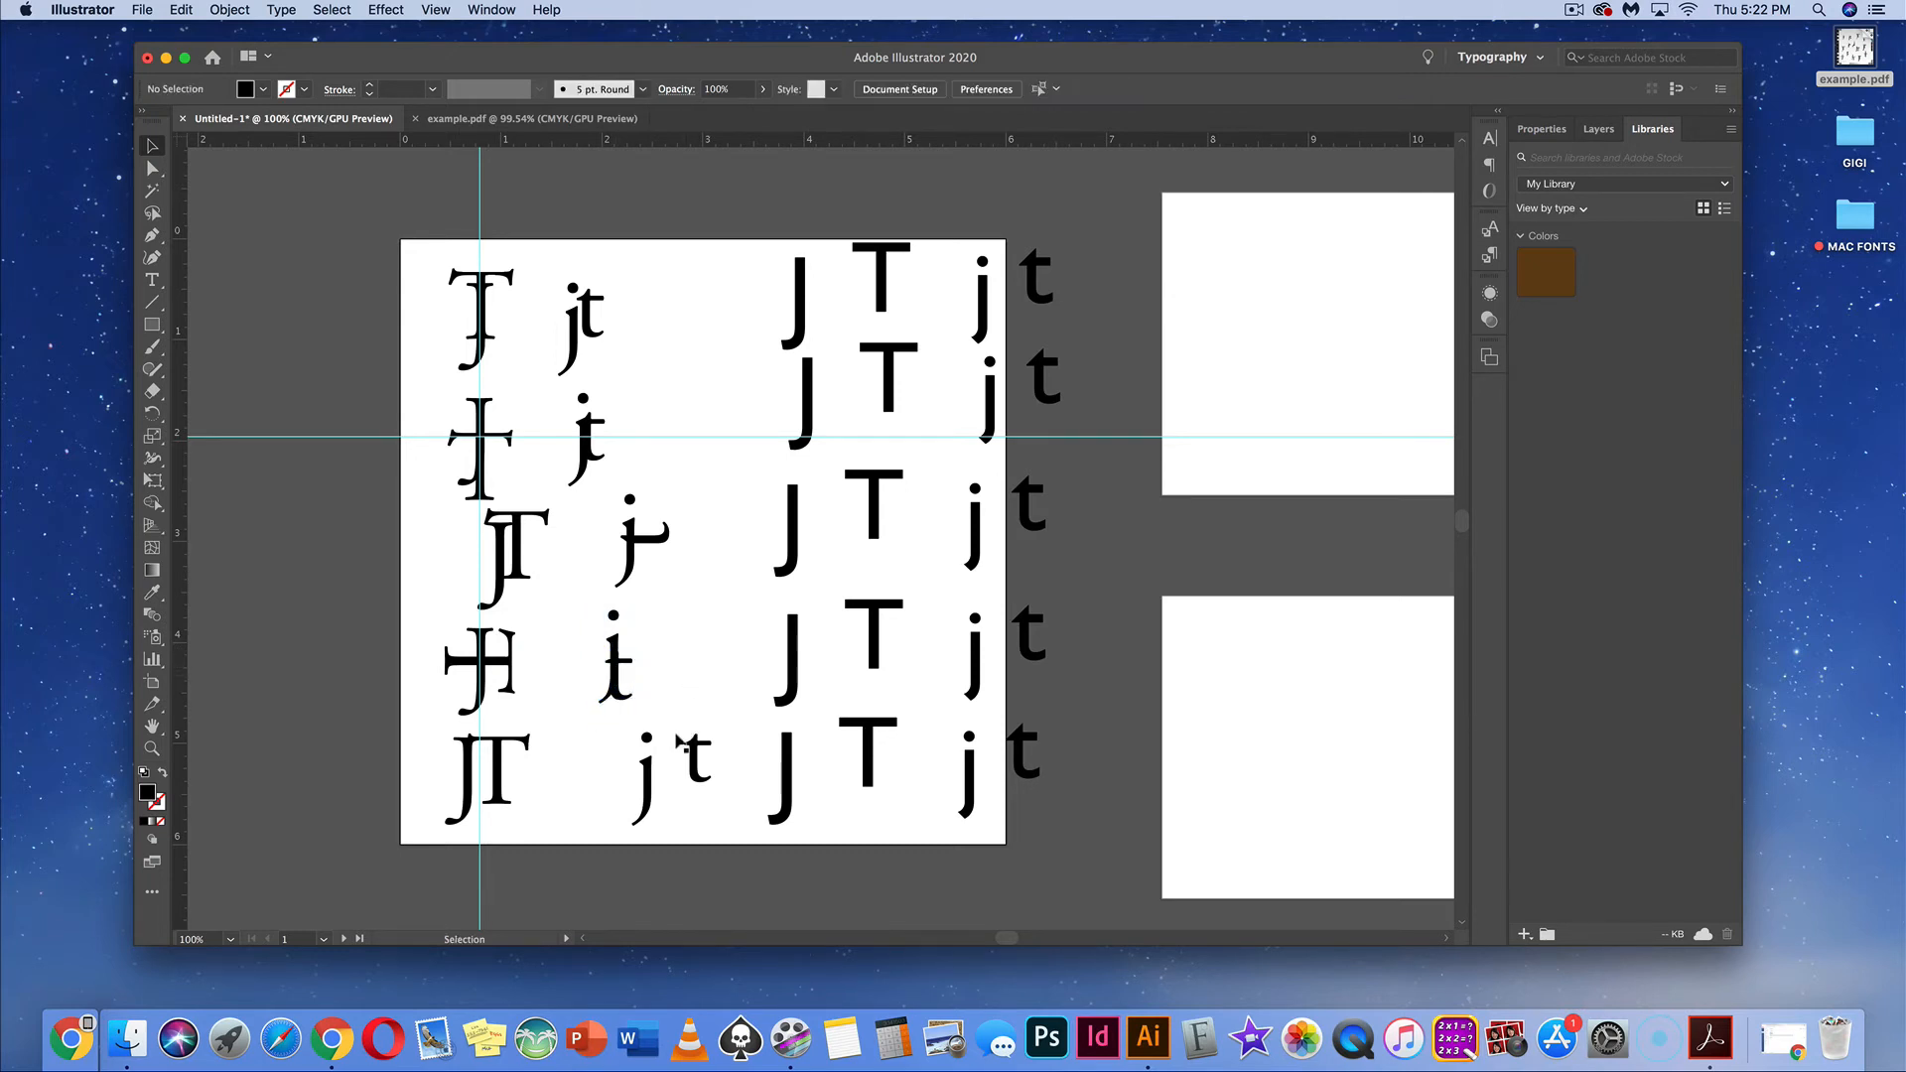
Nudge the fourth row's lowercase Garamond t into line with its j, and lay the fifth row's t, rotated 90° clockwise, across its j
drag(650, 781, 609, 777)
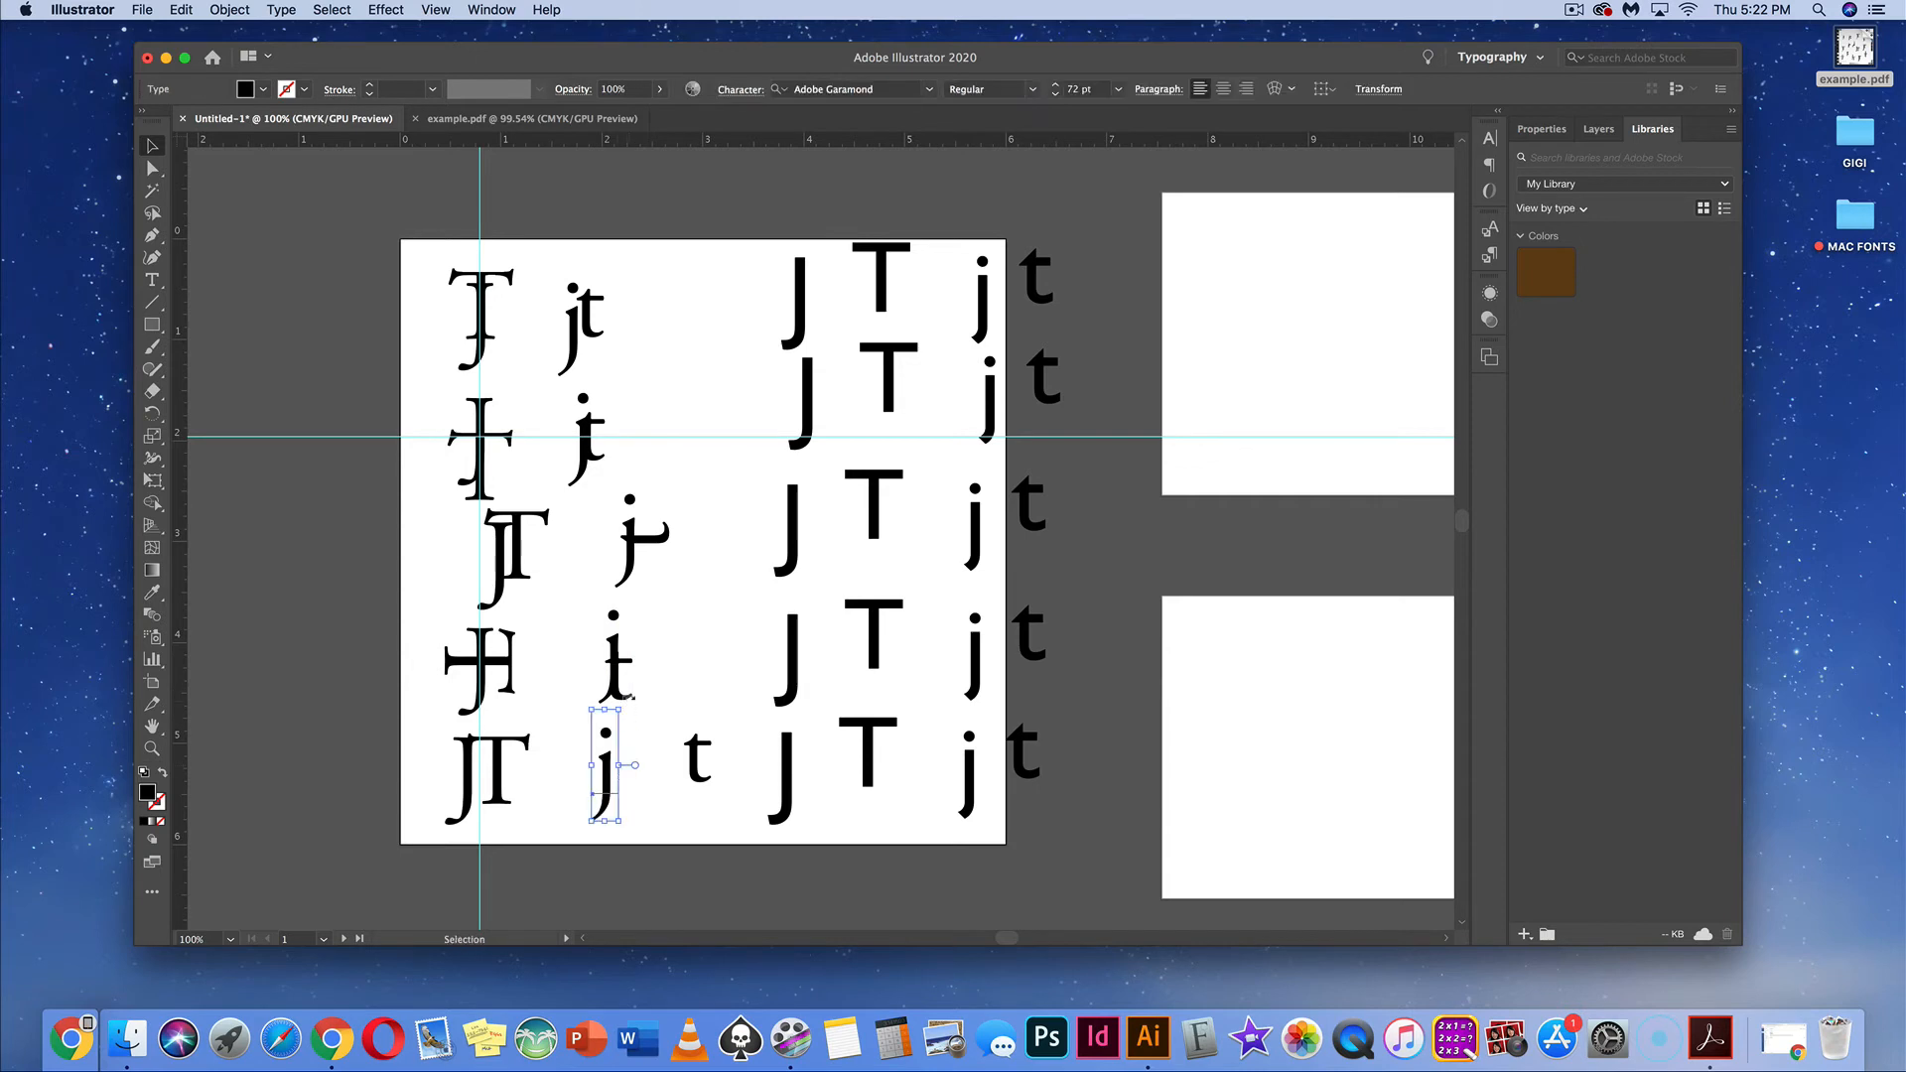
click(626, 667)
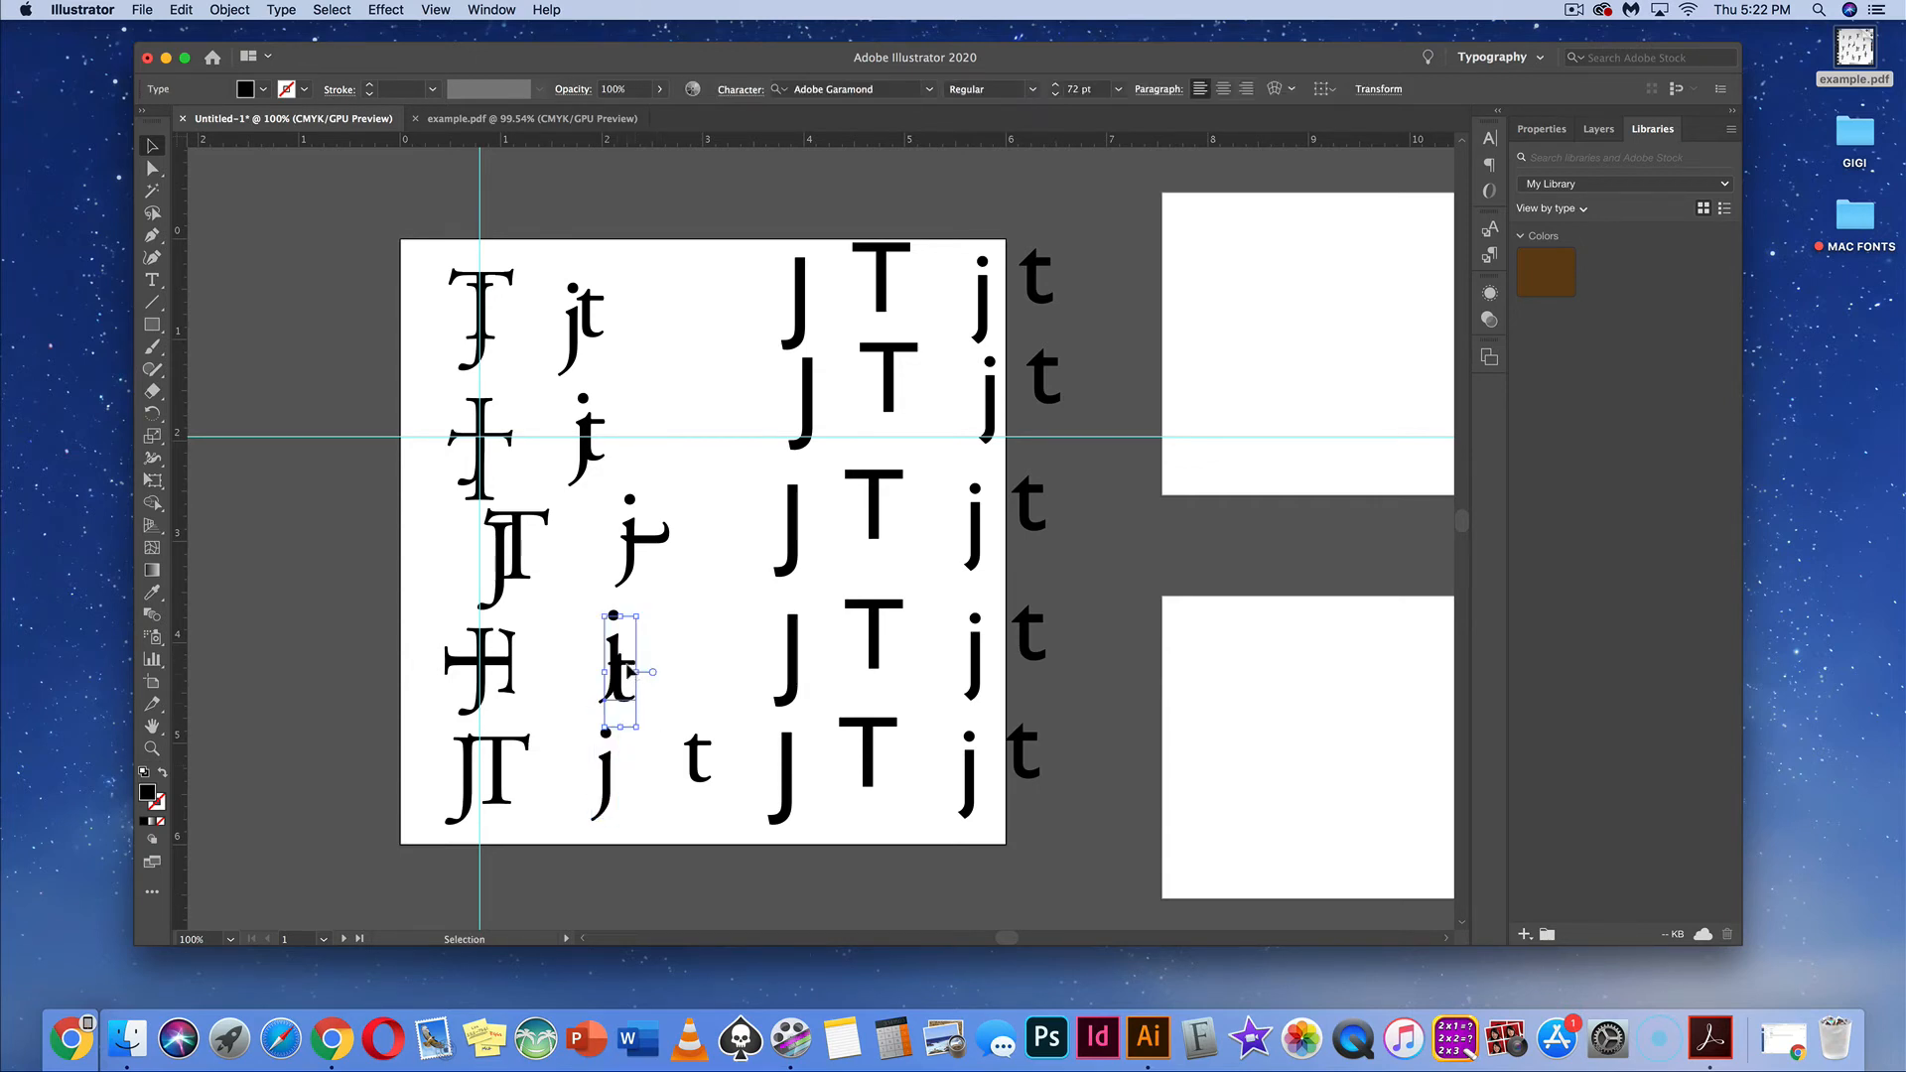
drag(626, 665, 622, 663)
drag(685, 742, 675, 687)
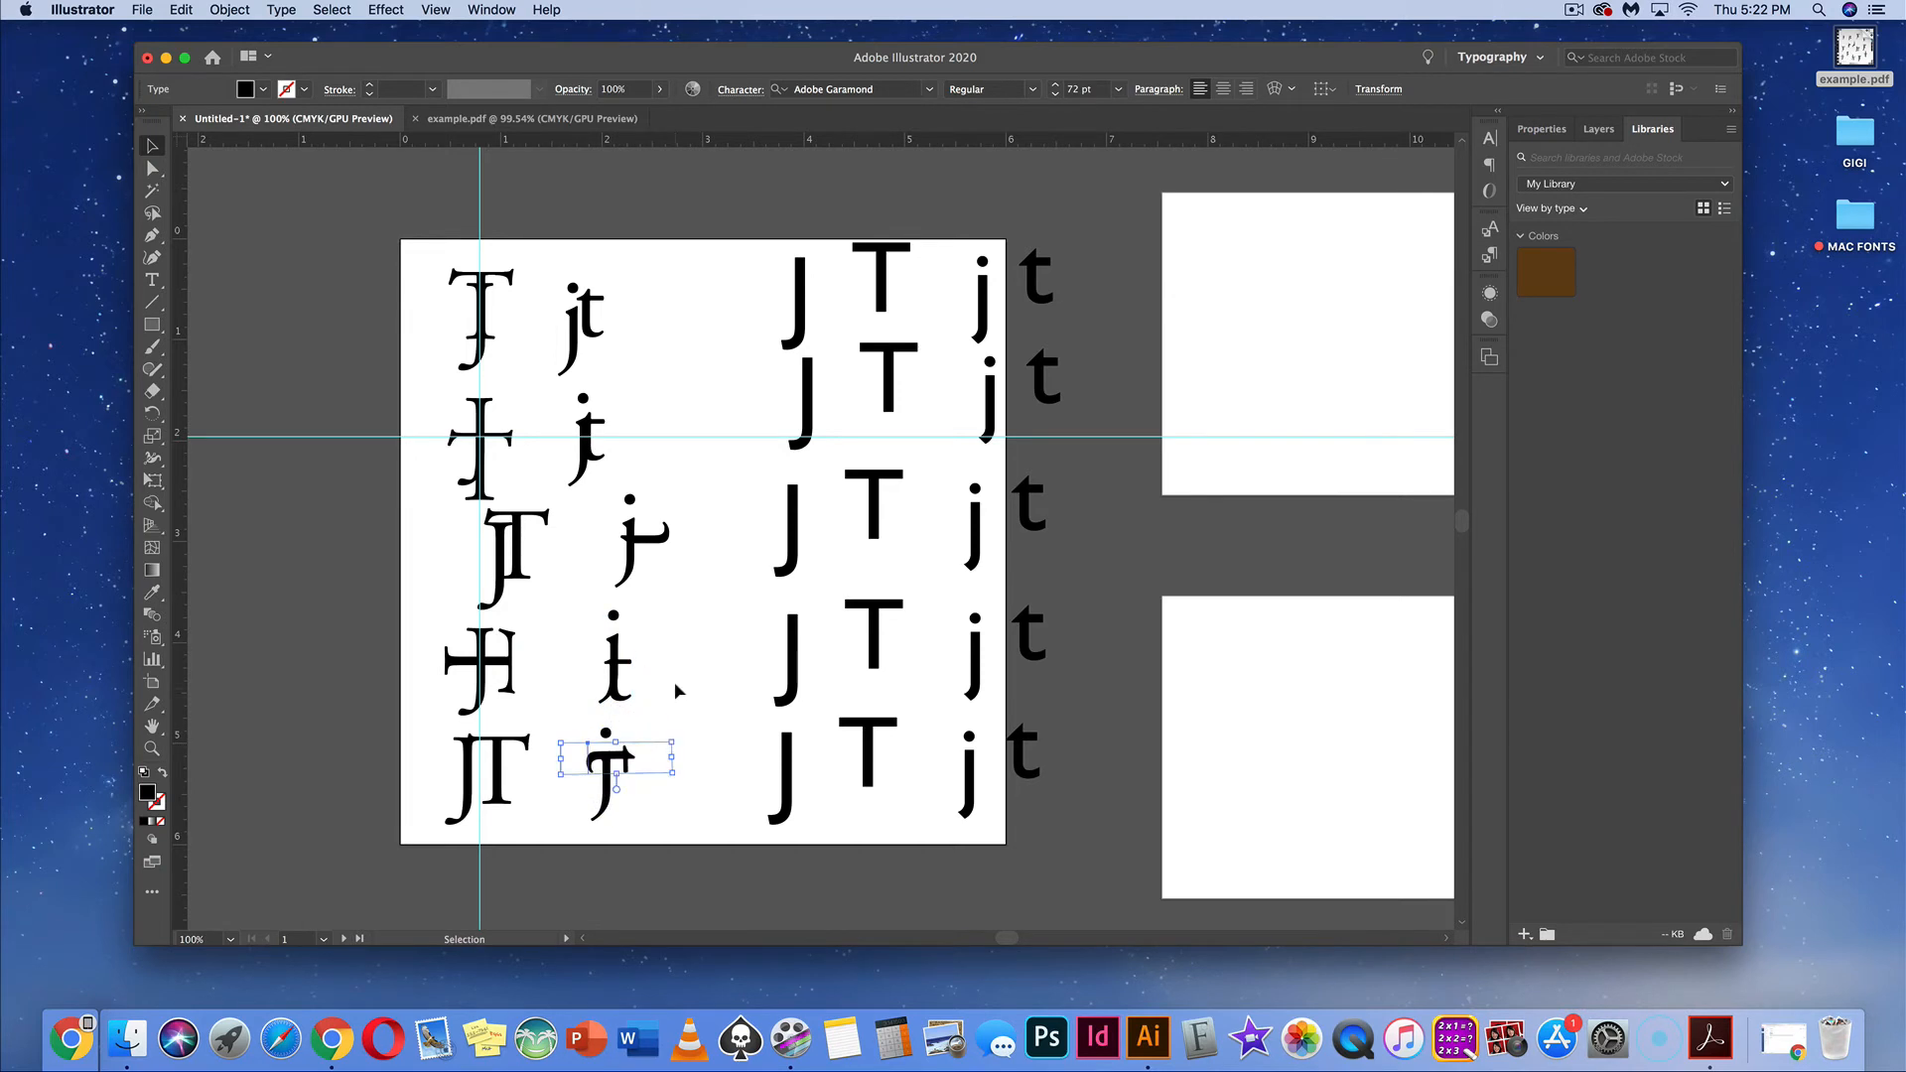
click(675, 681)
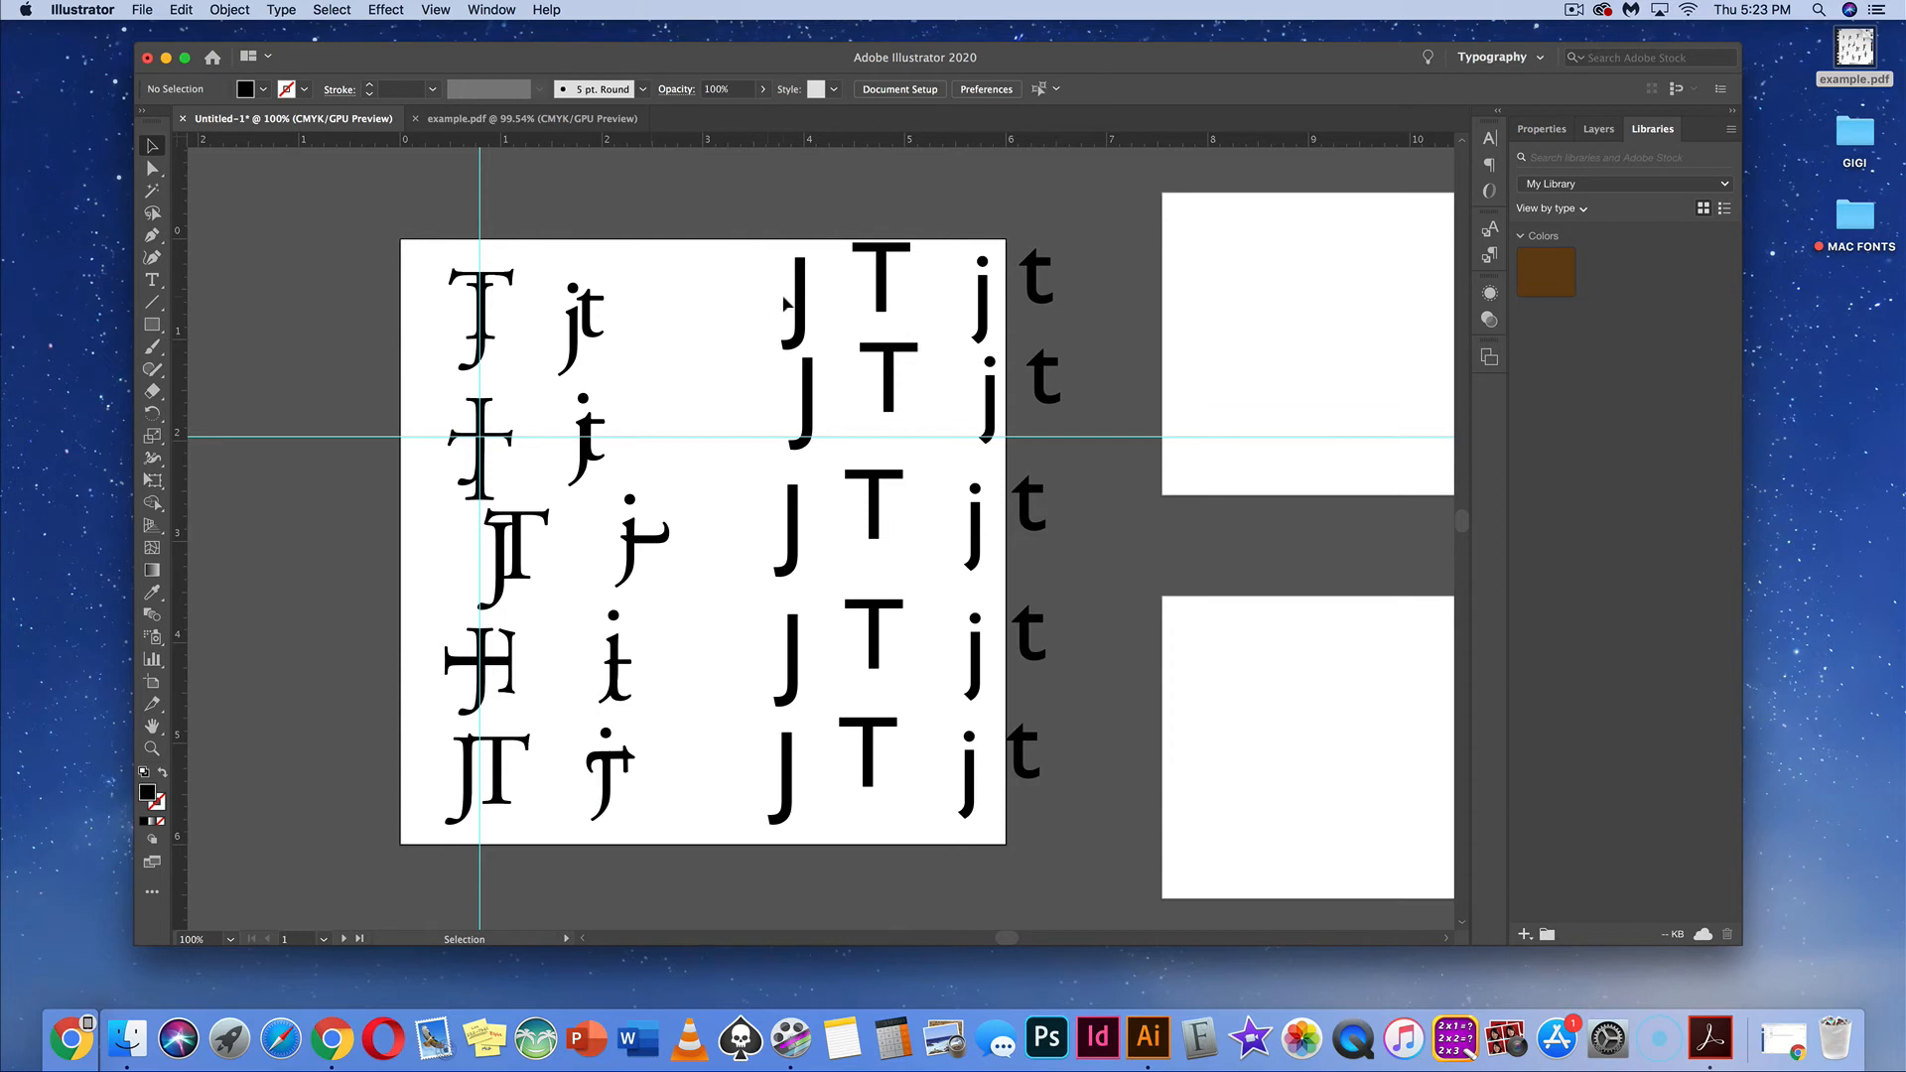
Move the first Gill Sans row's capital J left and place its capital T so the crossbar sits above the J
drag(799, 298, 725, 320)
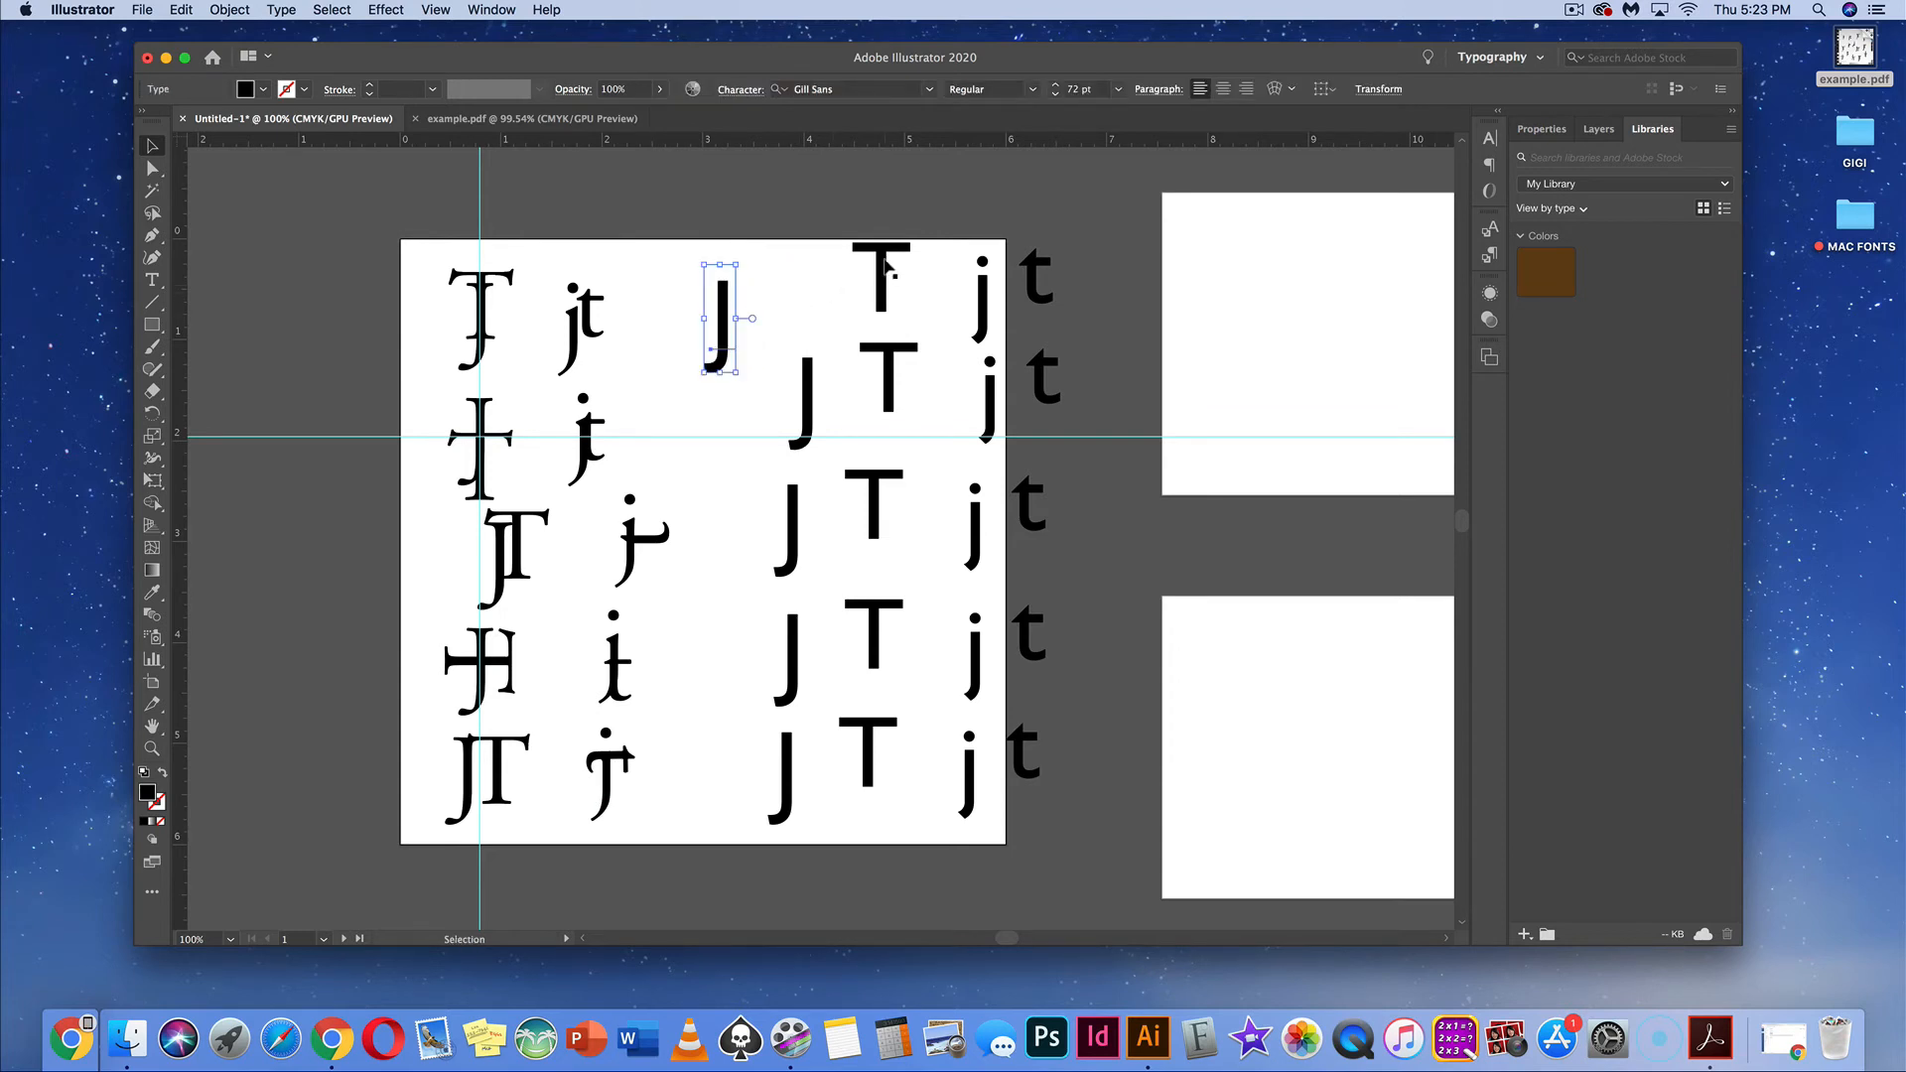
drag(888, 264, 743, 285)
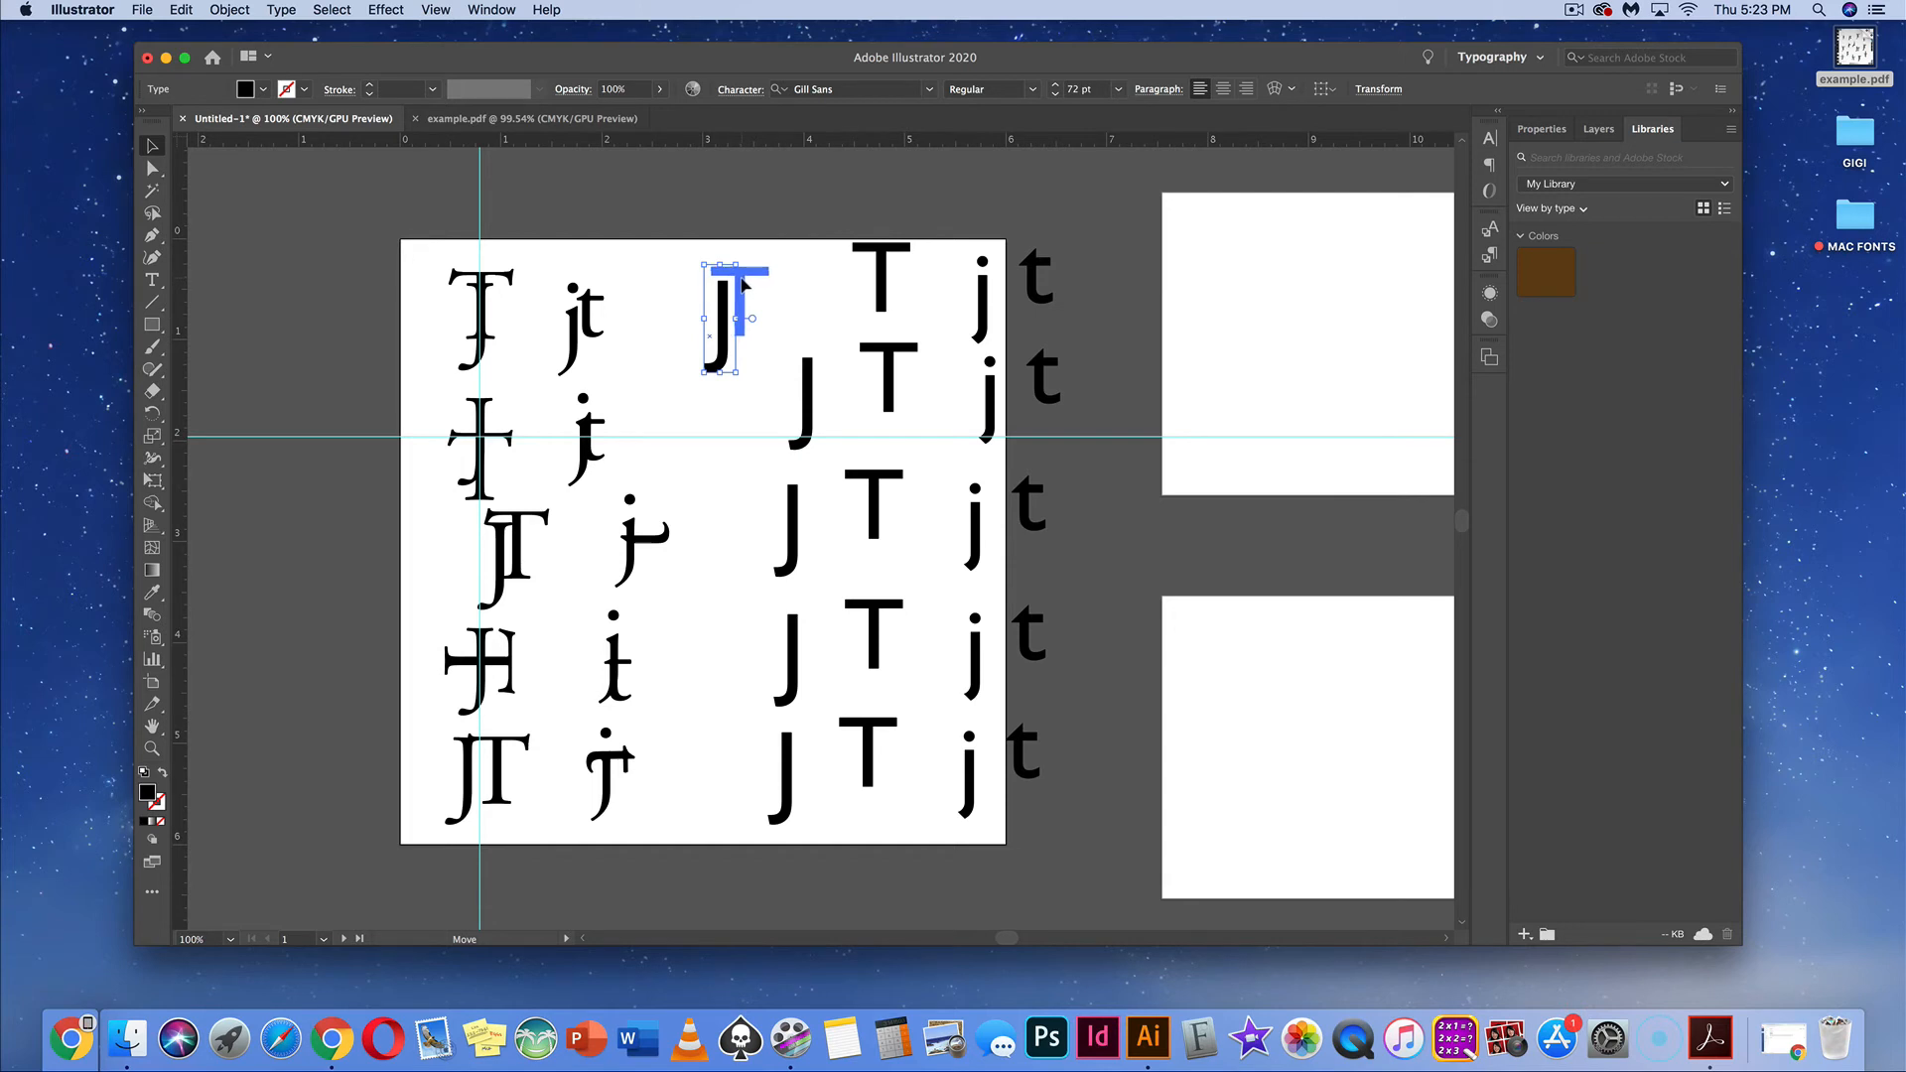
drag(743, 282, 742, 281)
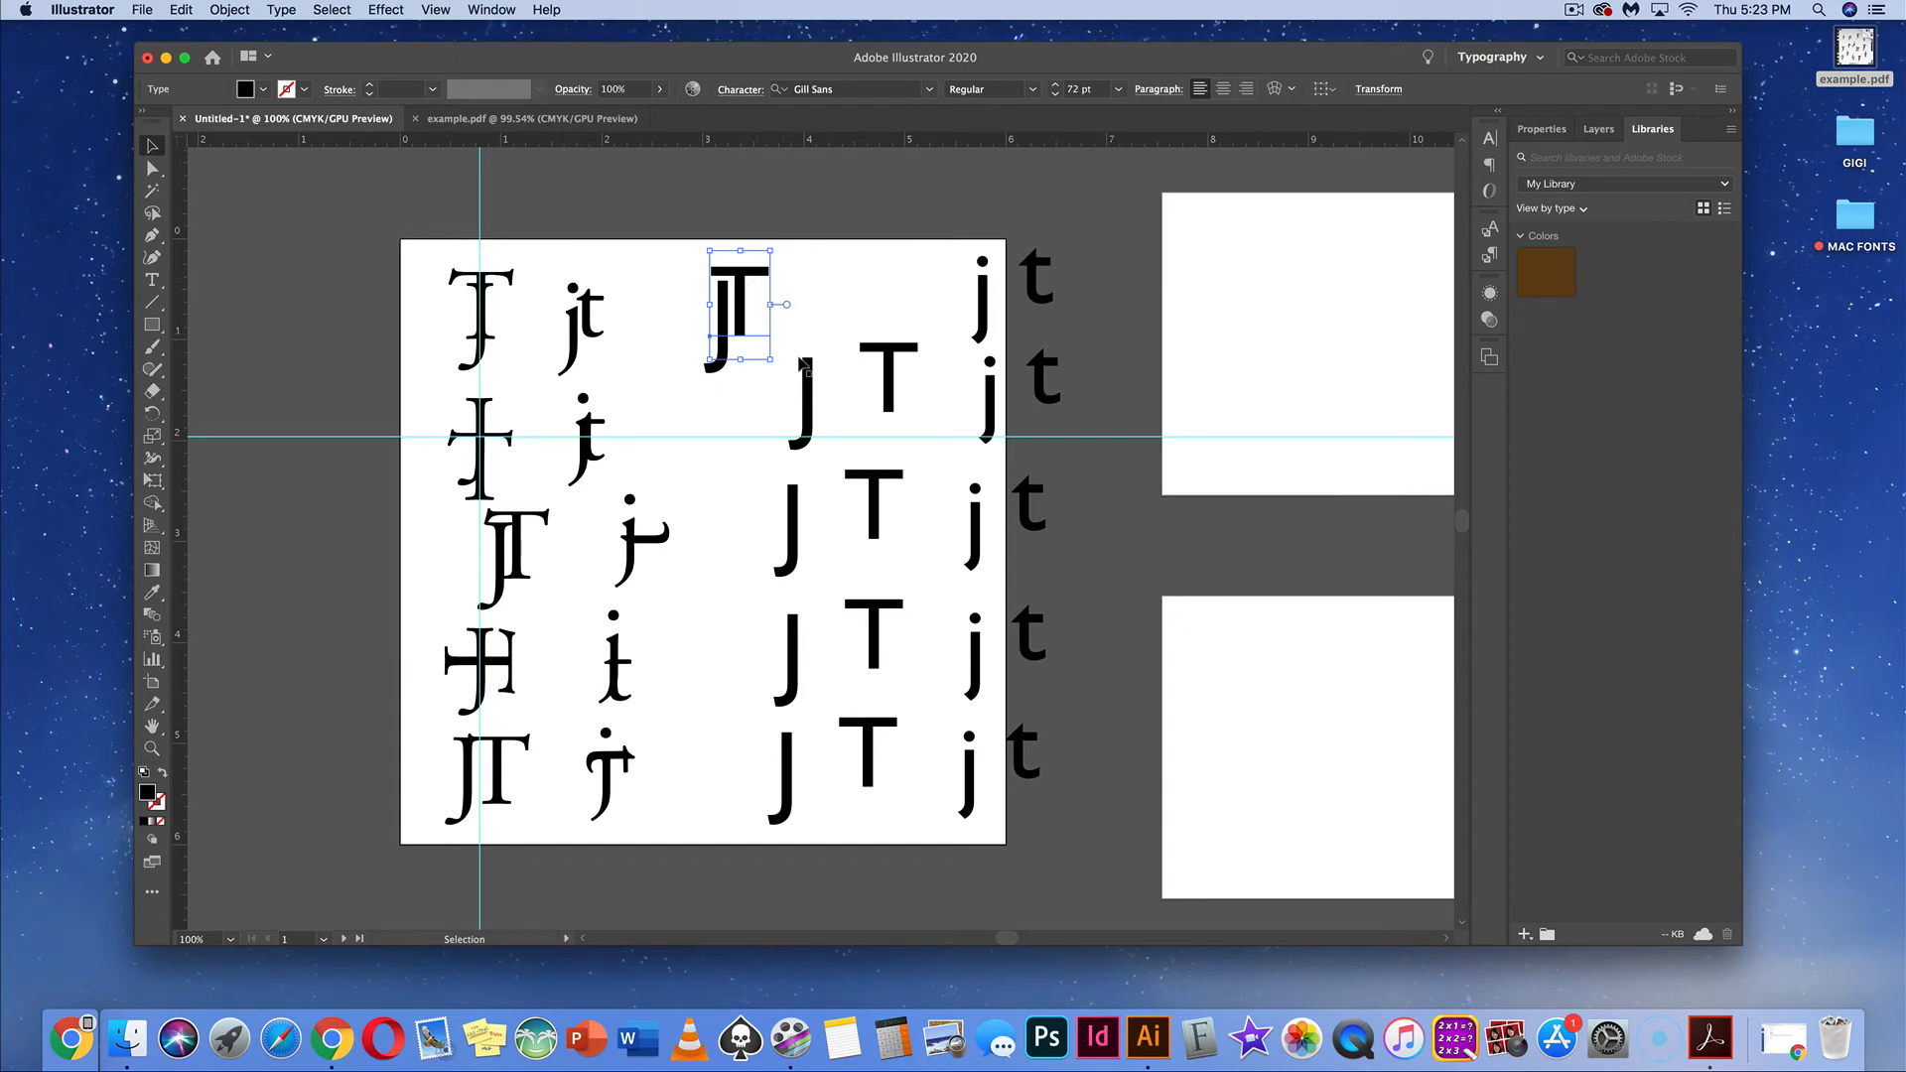
Move the second Gill Sans row's capital J below the first row's JT monogram
drag(805, 380, 725, 422)
key(super+equal)
key(super+equal)
key(super+equal)
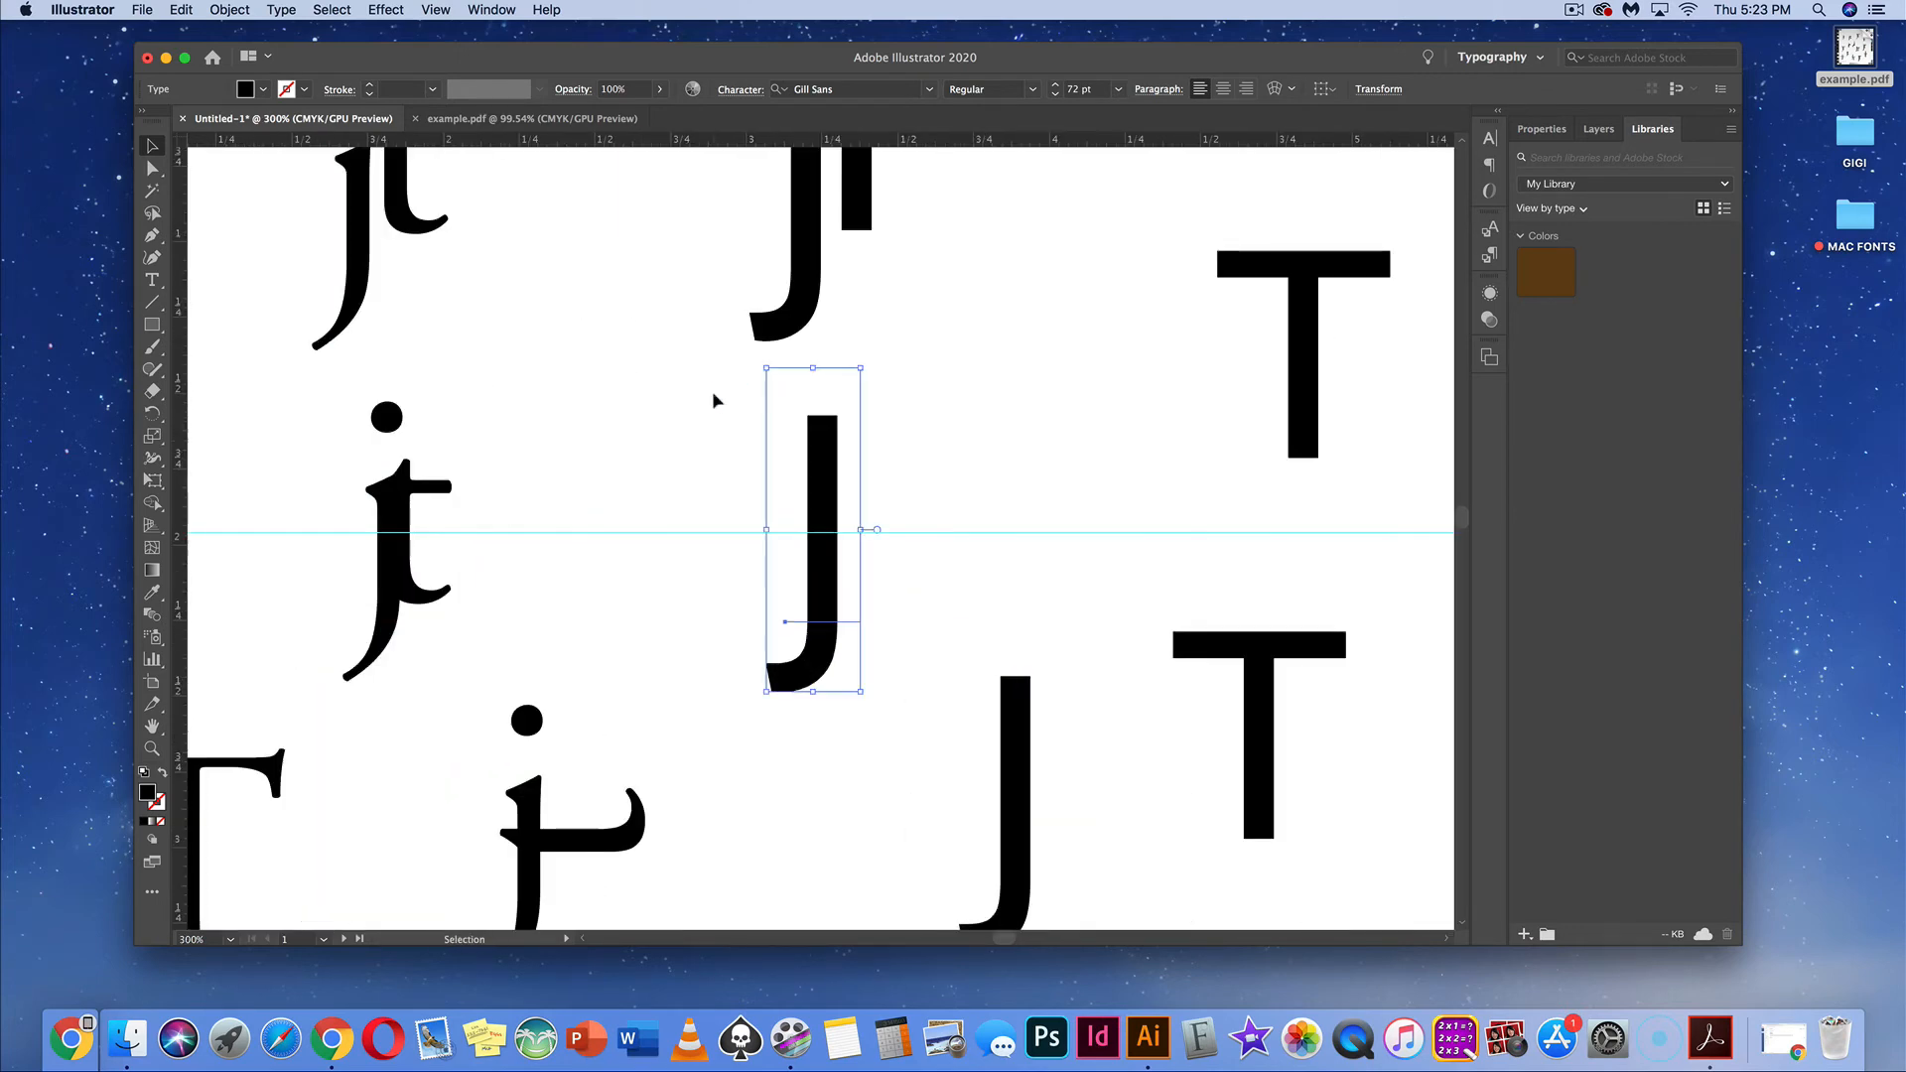
scroll(715, 393, up, 5)
click(804, 301)
click(884, 706)
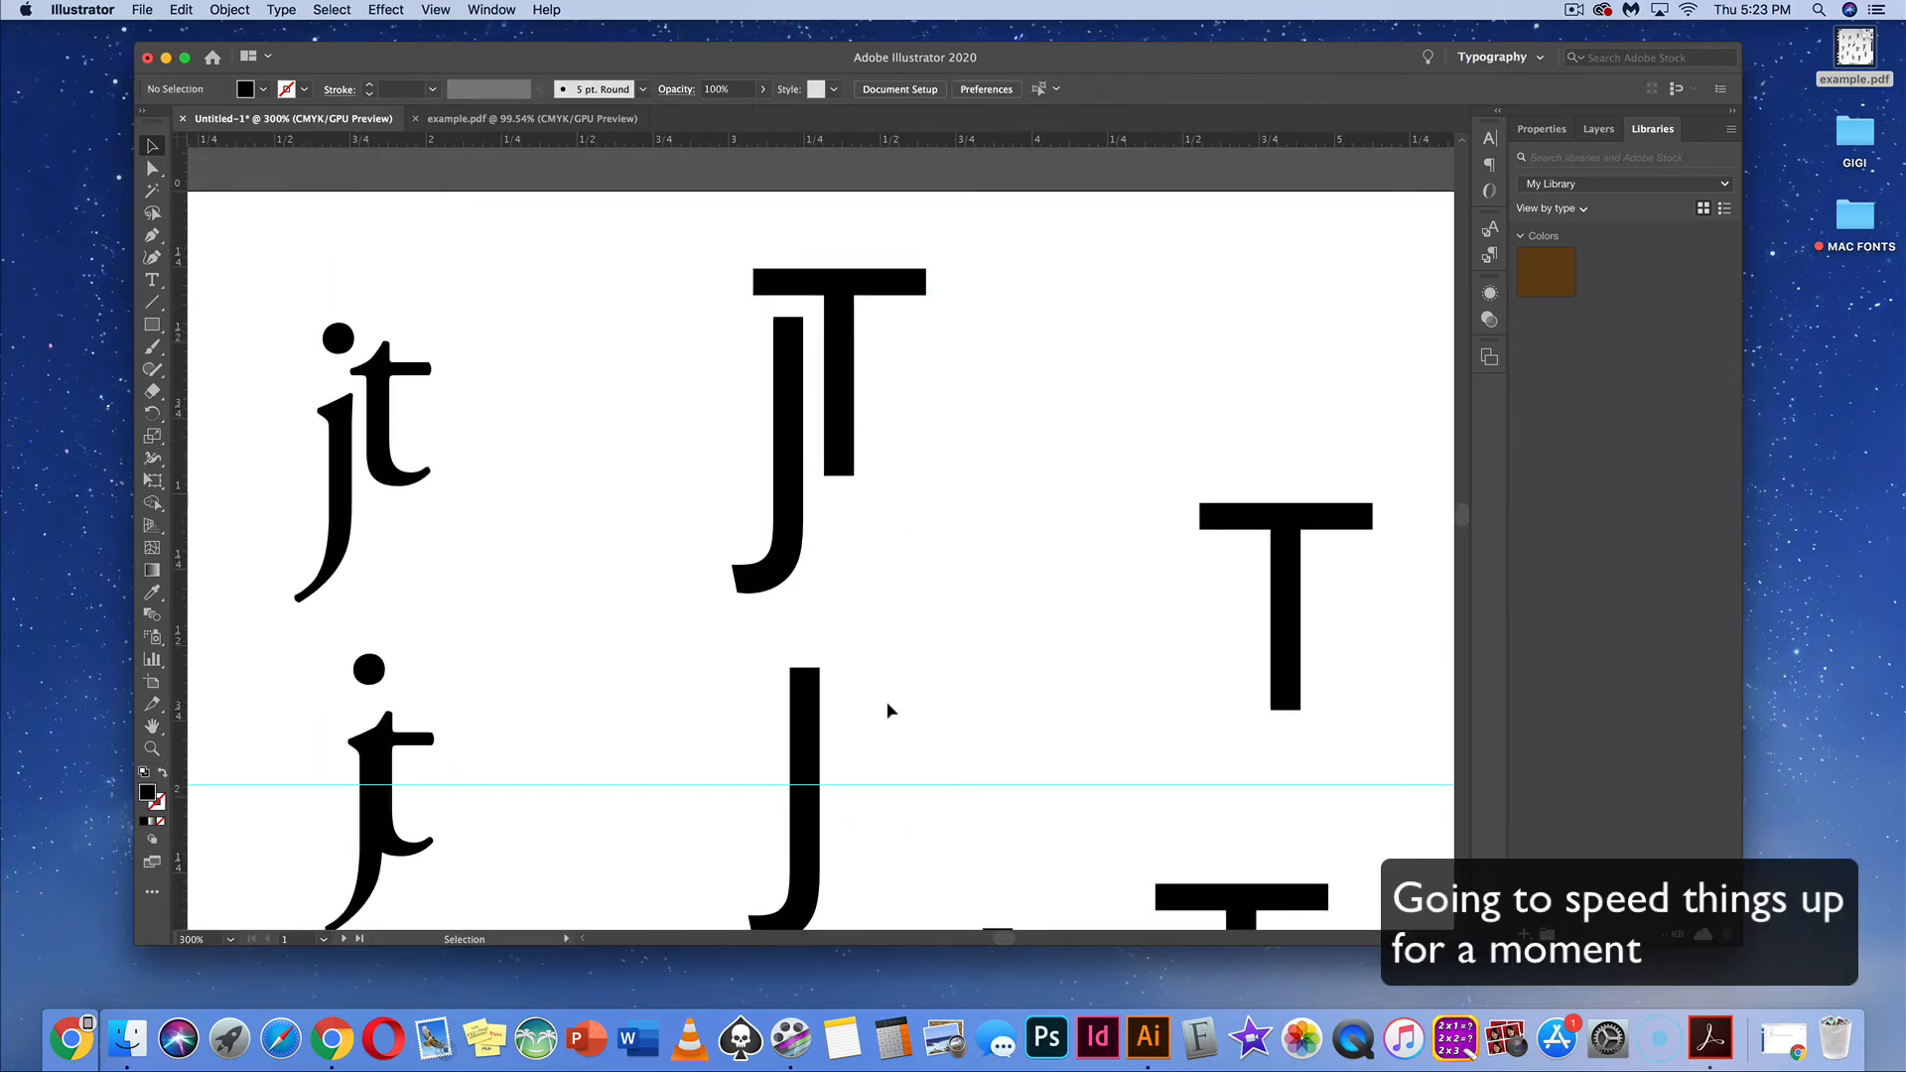
Centre the second row's Gill Sans capital T over its J, and overlap the third row's T with its J
key(super+minus)
key(super+minus)
drag(1046, 534, 801, 629)
click(944, 567)
drag(904, 784, 906, 745)
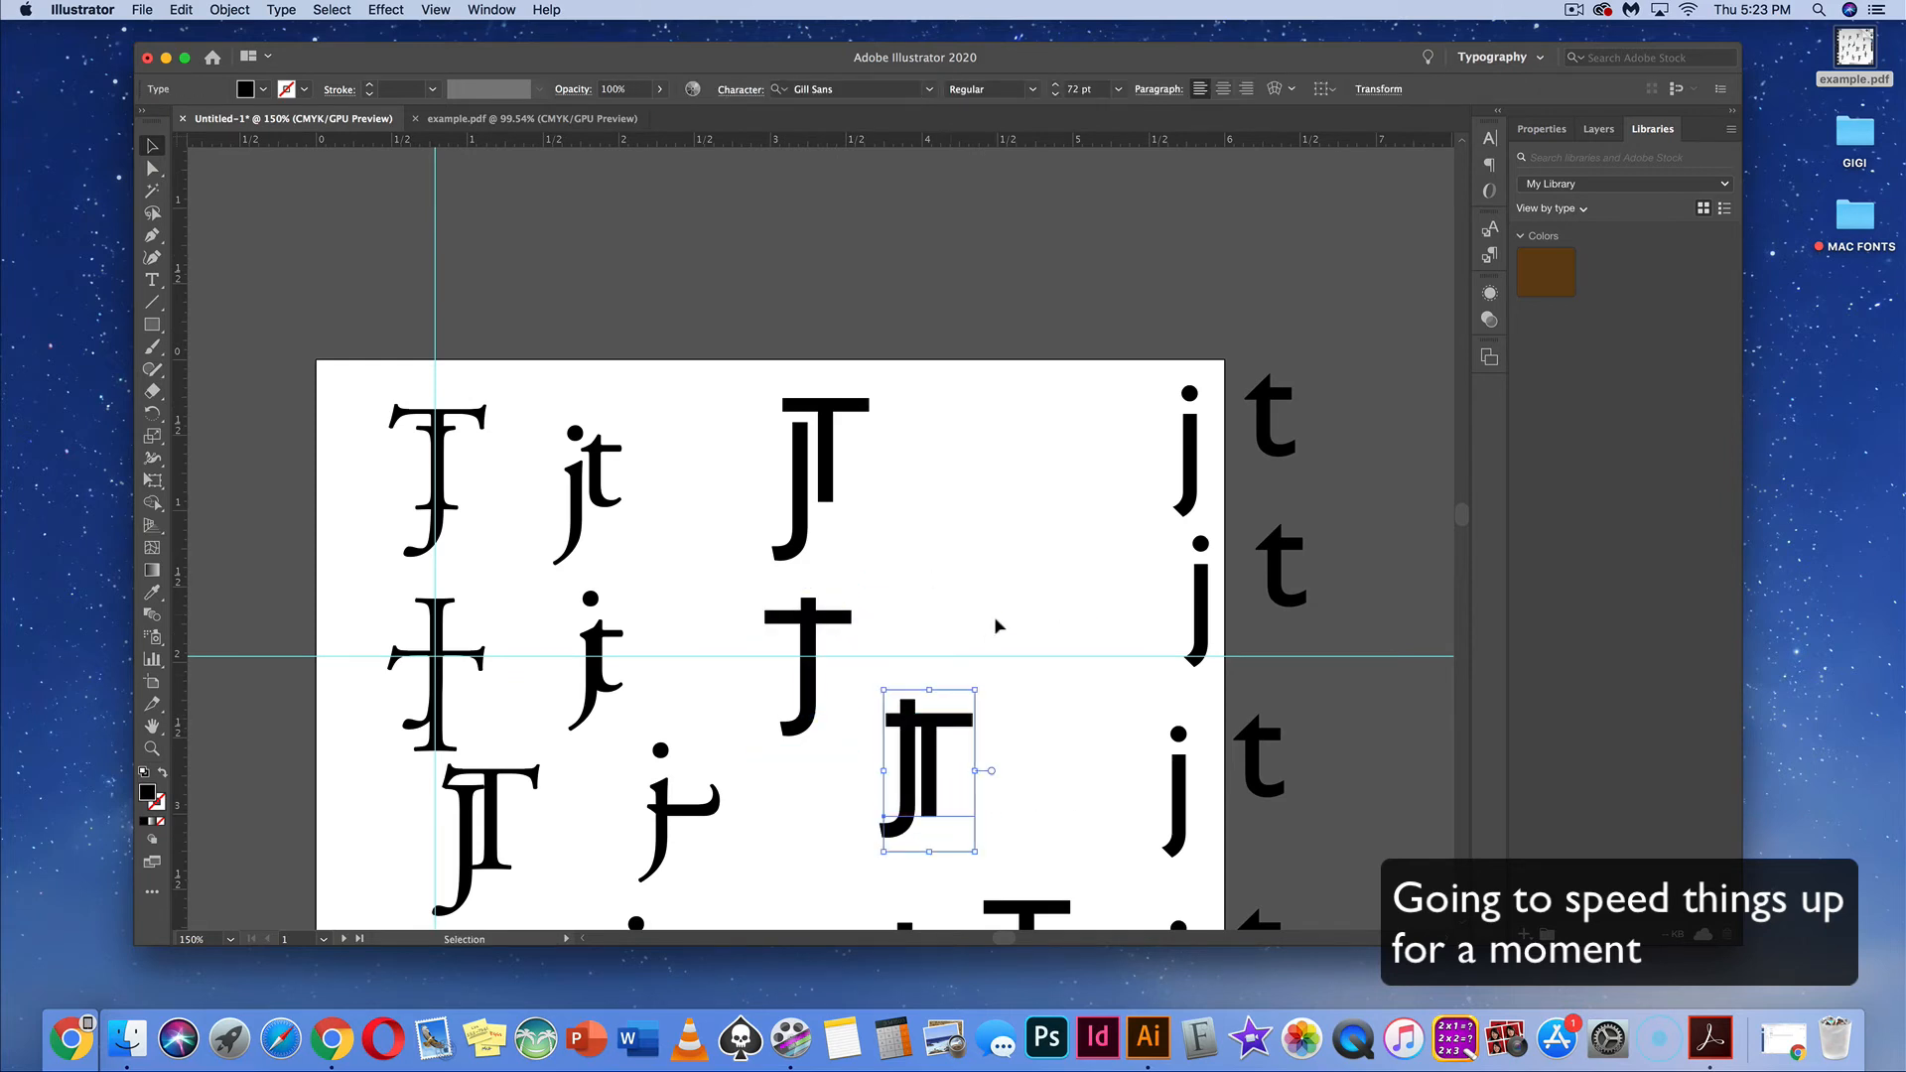
Rotate the fourth Gill Sans row's capital T 90° clockwise and position it across the J
scroll(996, 625, down, 5)
click(999, 705)
drag(1064, 623, 1087, 774)
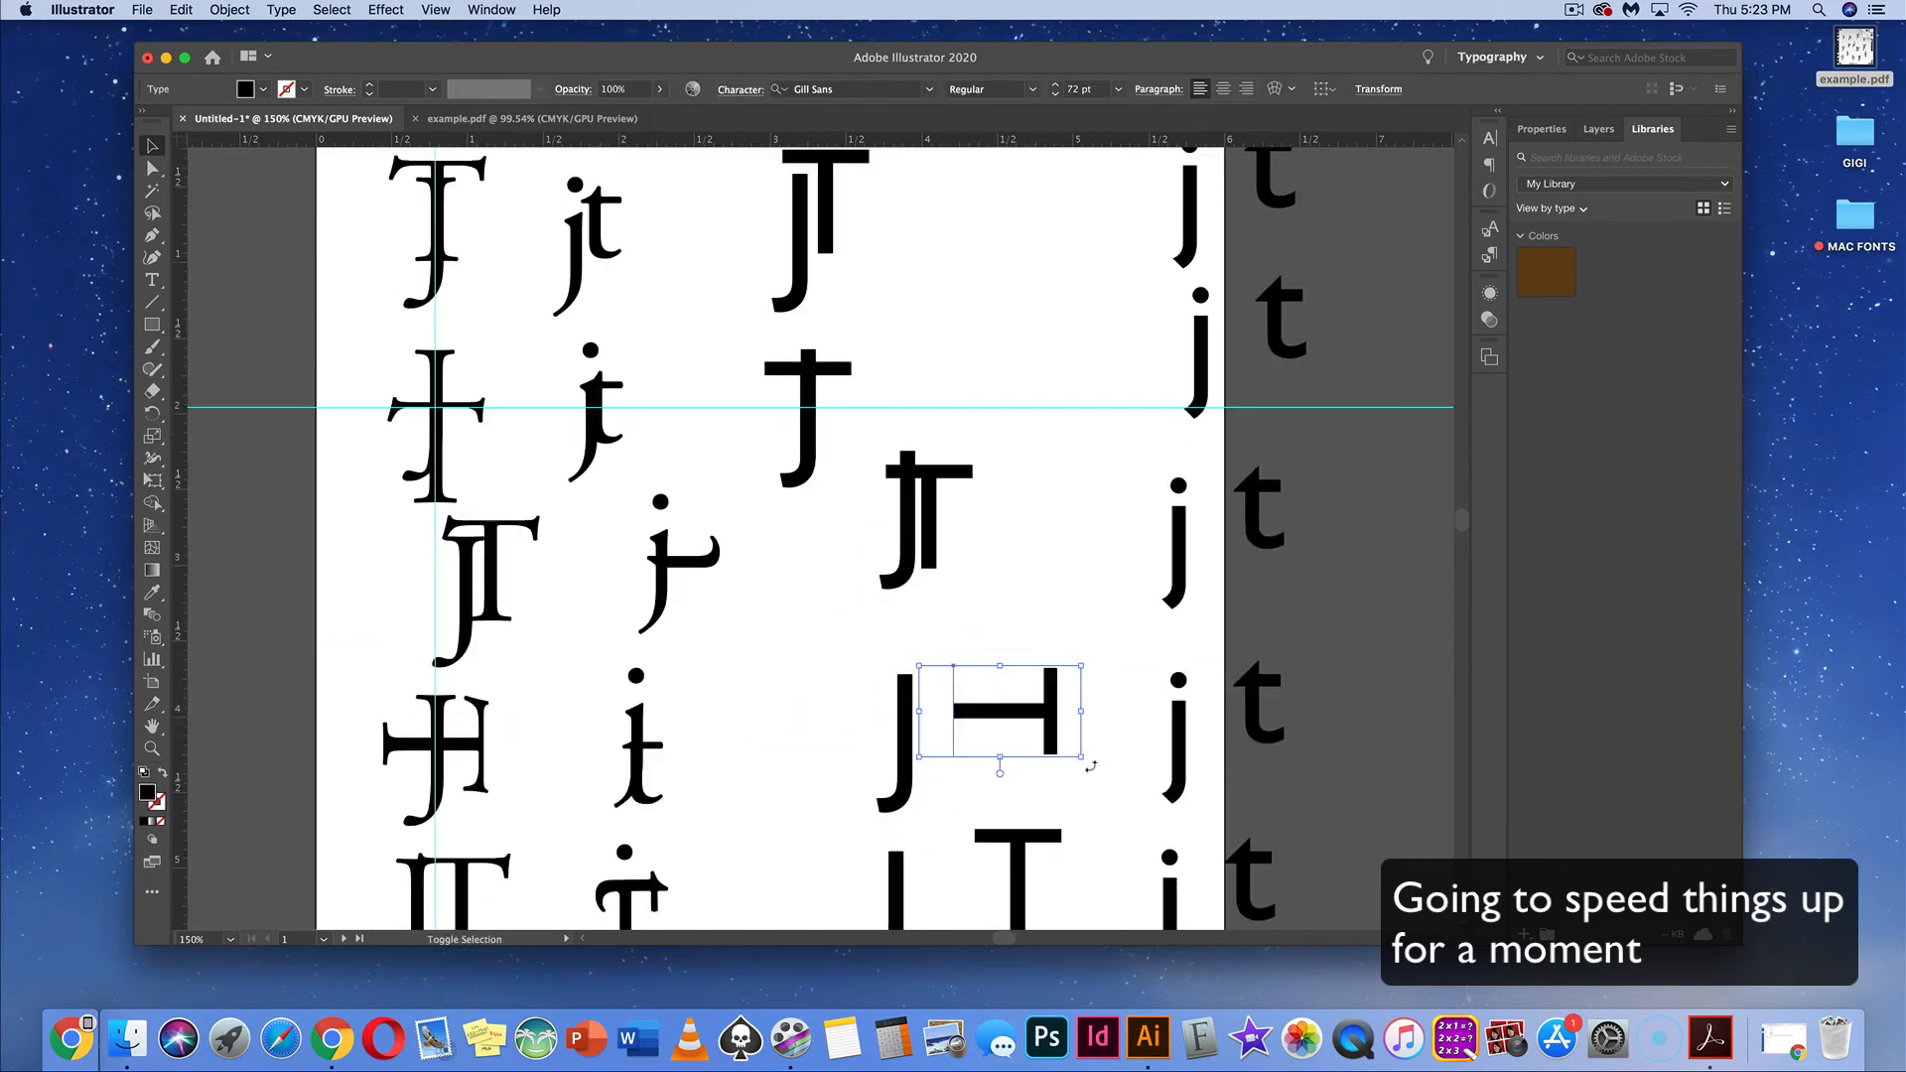
drag(1085, 703, 986, 713)
scroll(1062, 715, down, 4)
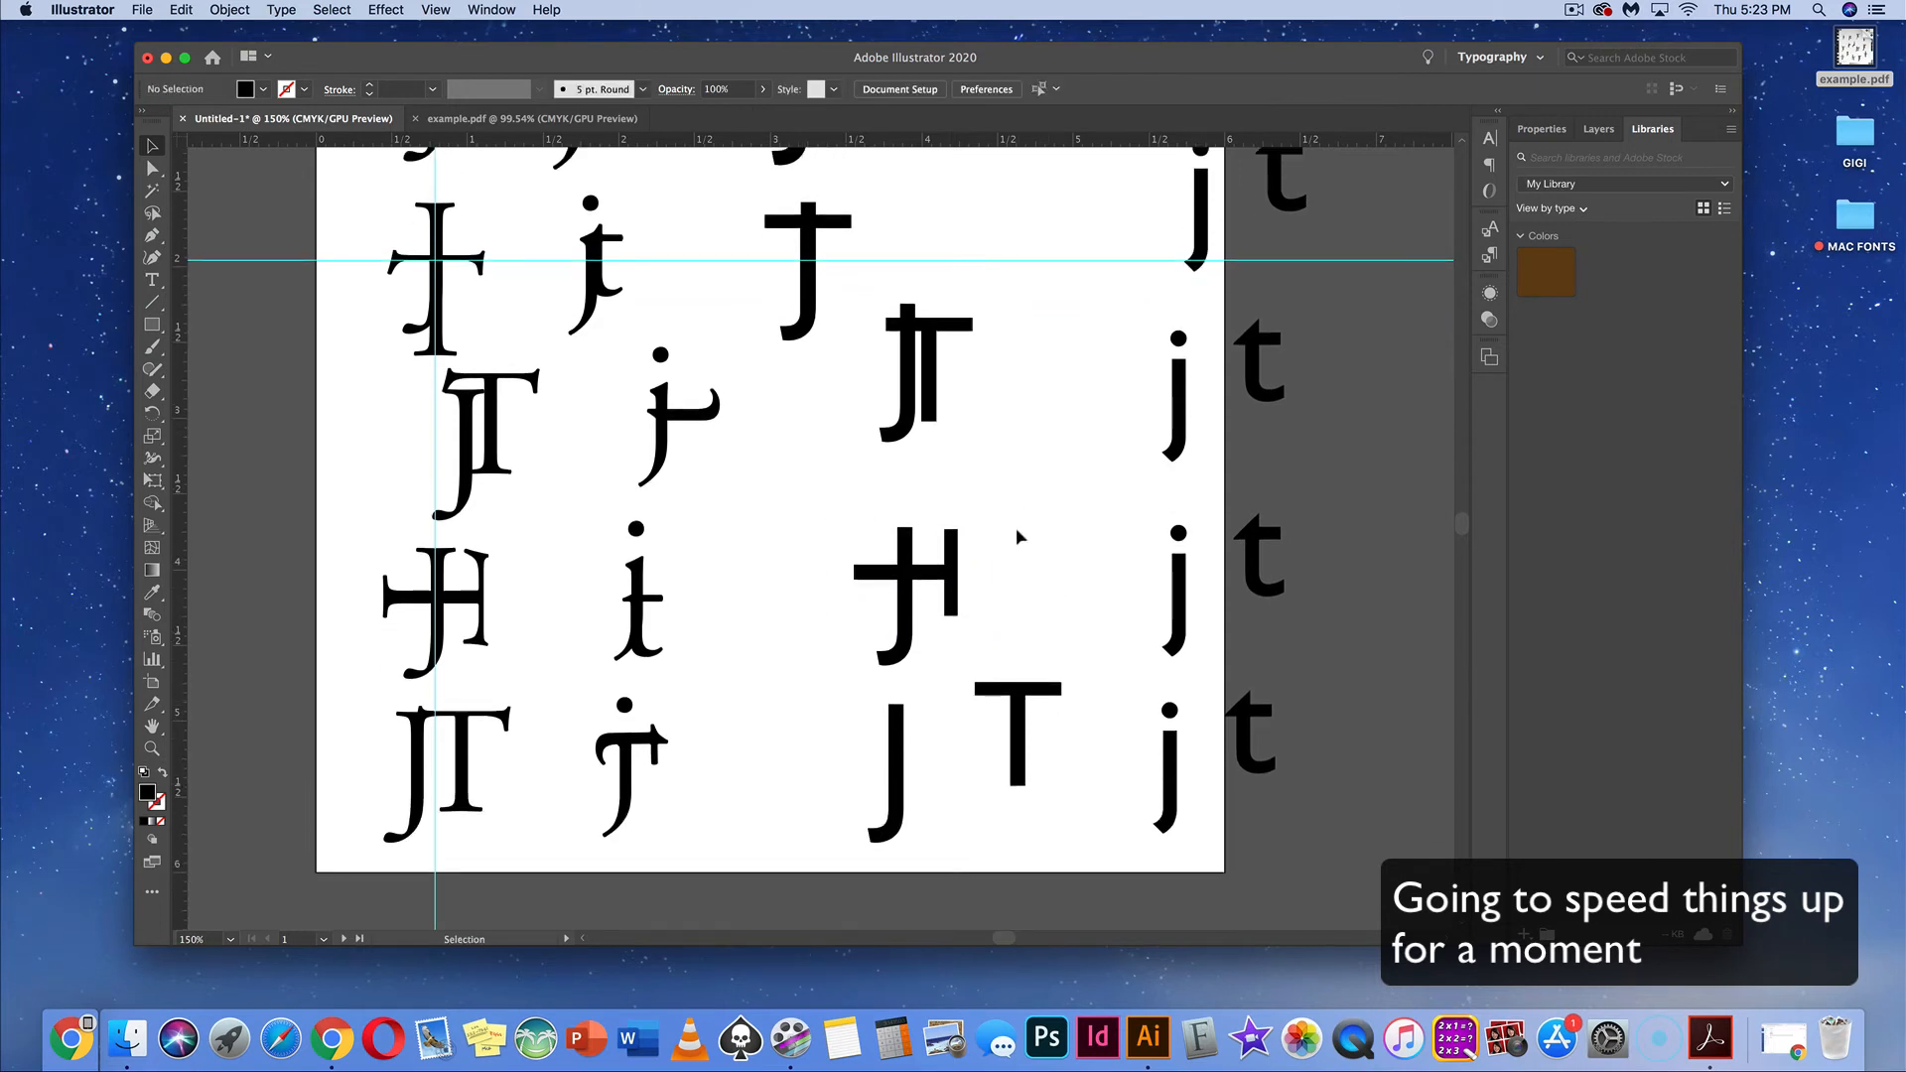
drag(961, 571, 940, 623)
Move the fifth row's Gill Sans capital J and T up beside the fourth-row monogram, with the T's crossbar crossing the J
click(1044, 709)
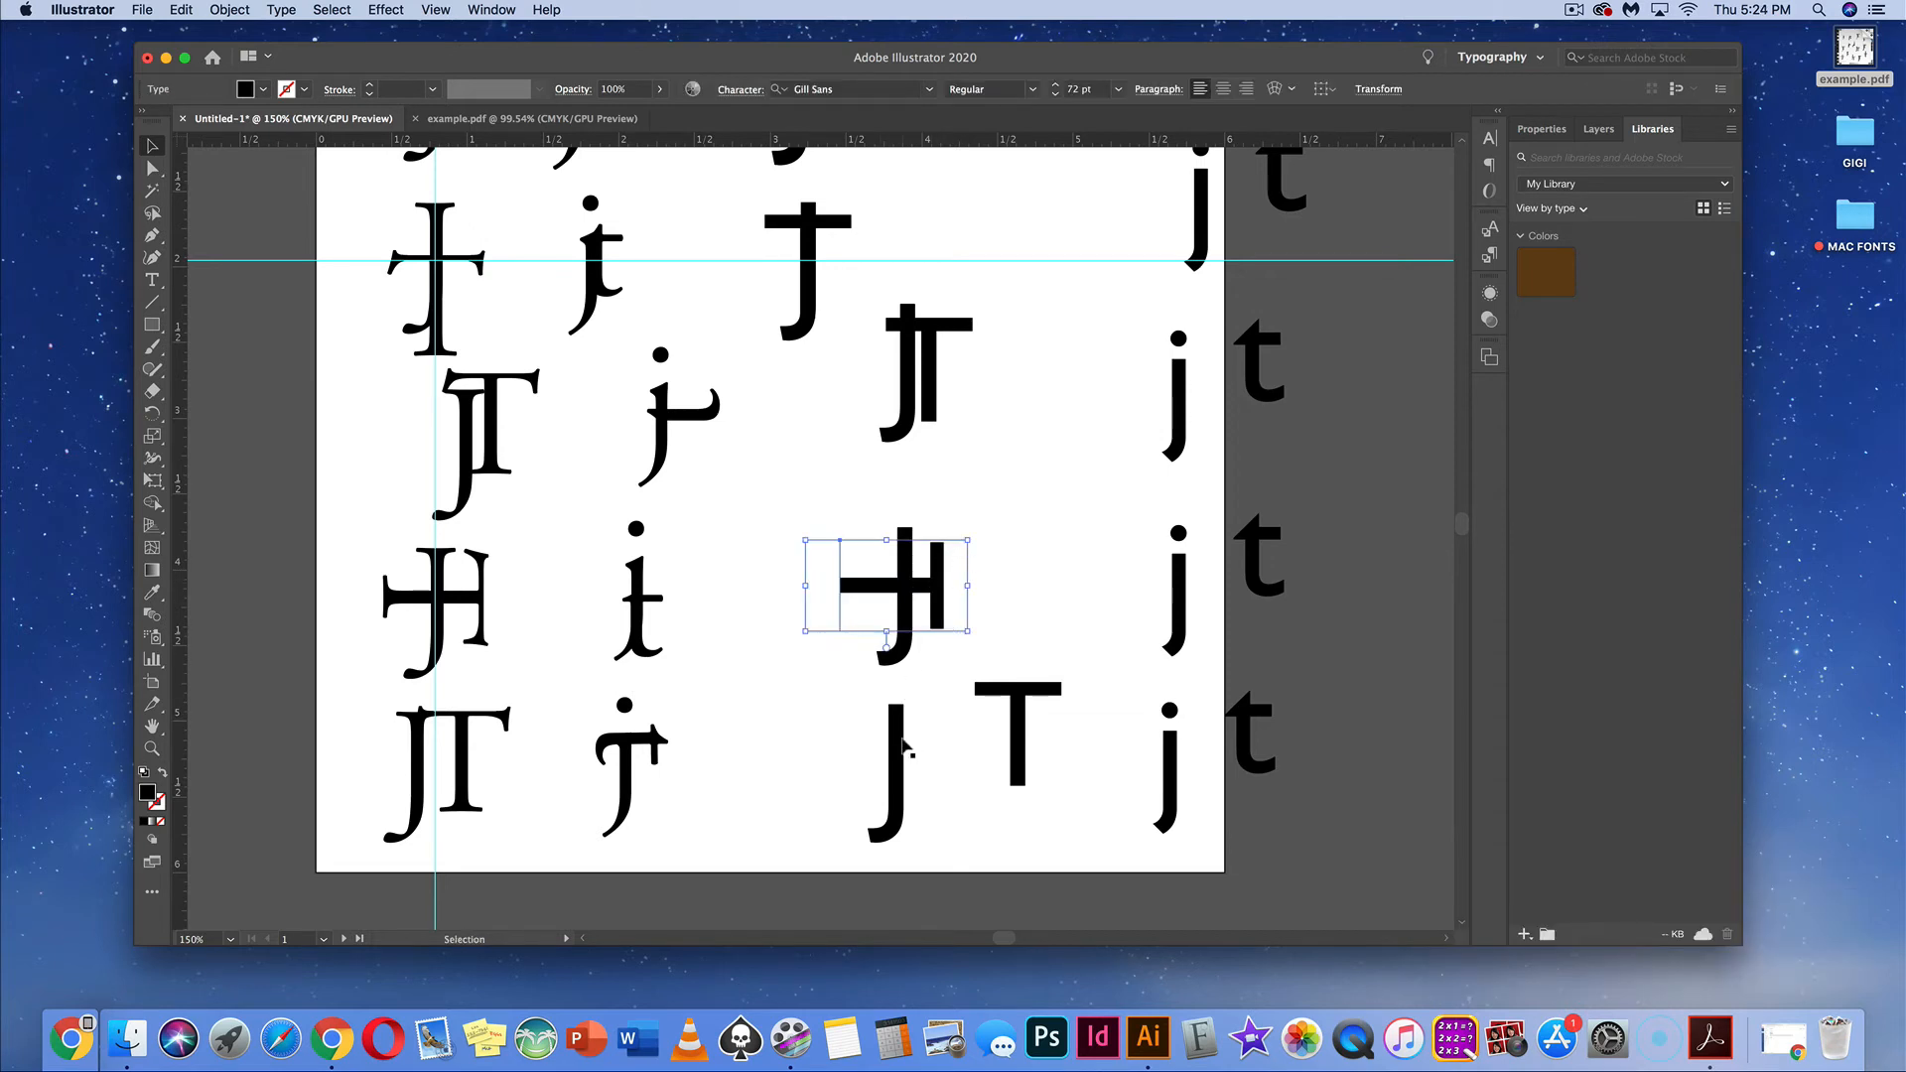
drag(898, 748, 1022, 535)
drag(1033, 694, 1051, 503)
Move the first row's lowercase Gill Sans j beside the capital monogram and join its t to the j
scroll(1121, 449, up, 2)
scroll(1122, 444, up, 3)
drag(1194, 288, 992, 327)
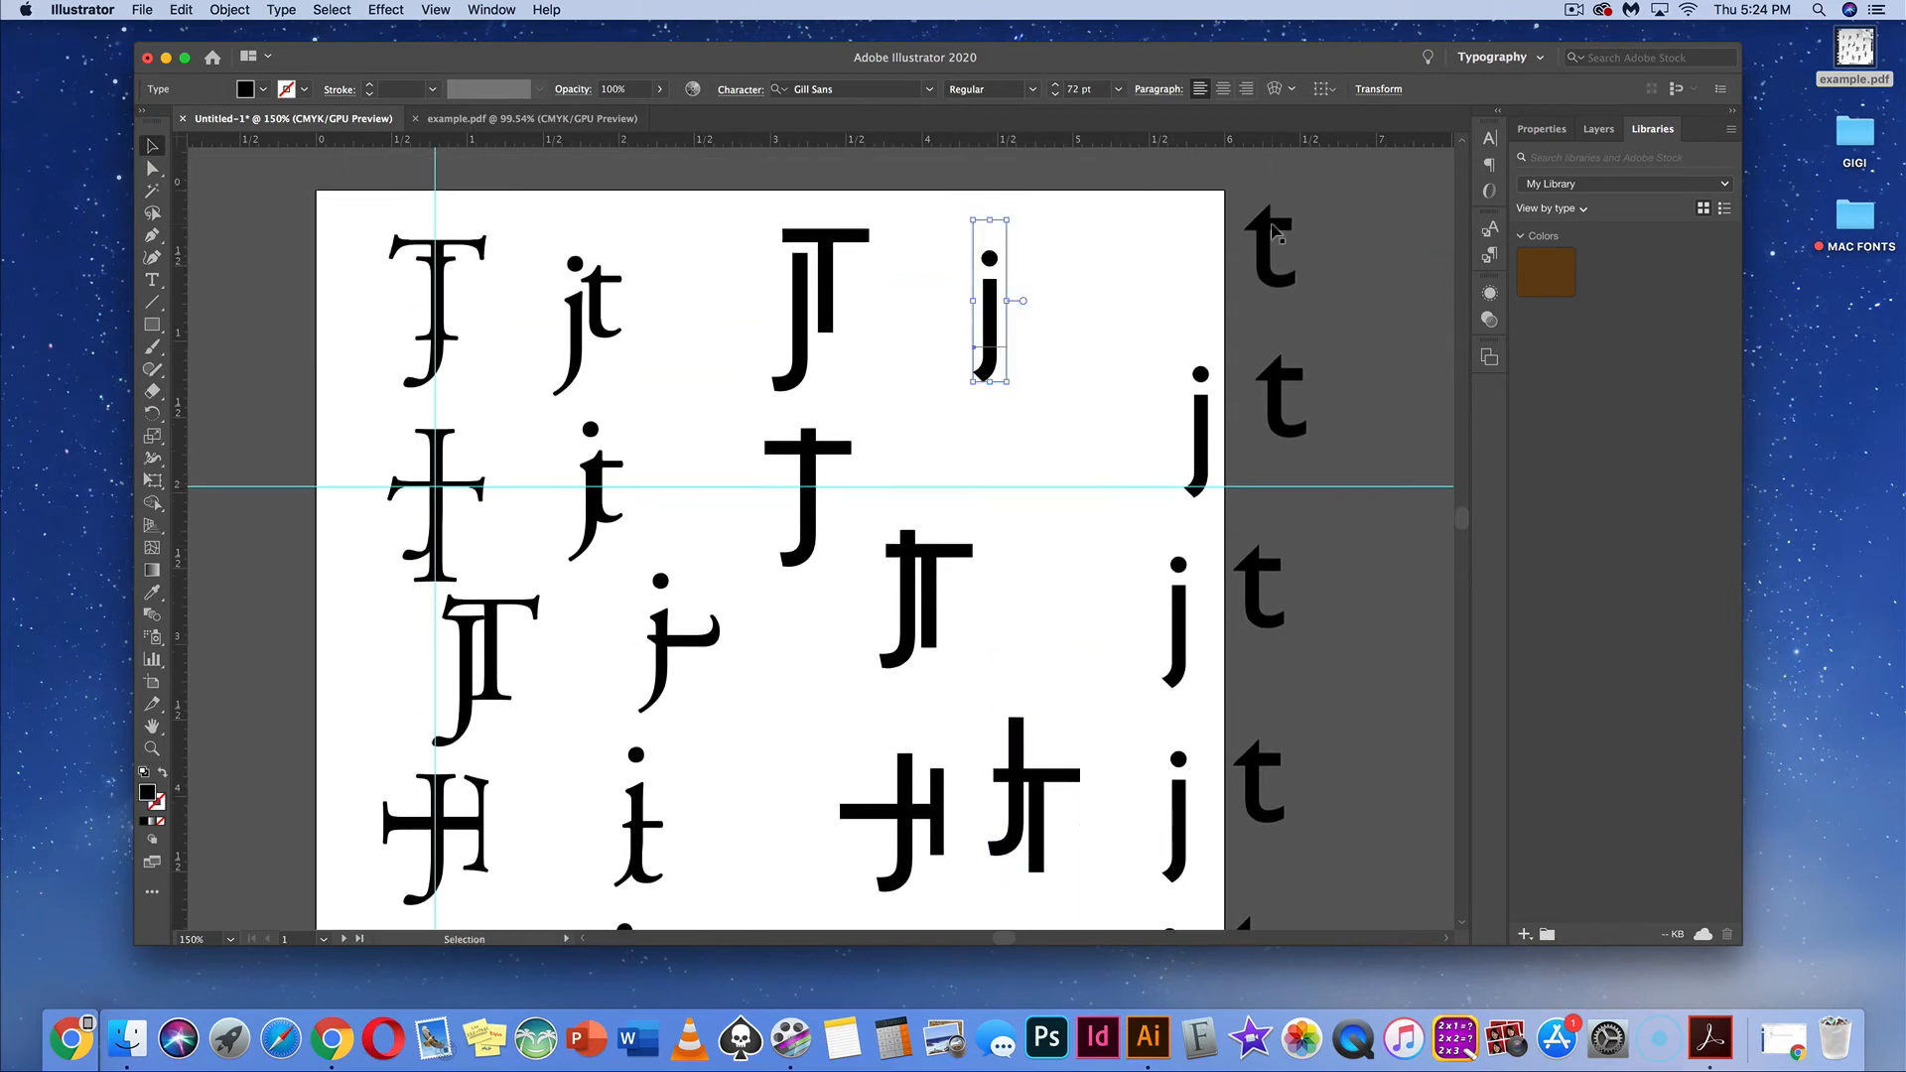
drag(1267, 225, 1019, 272)
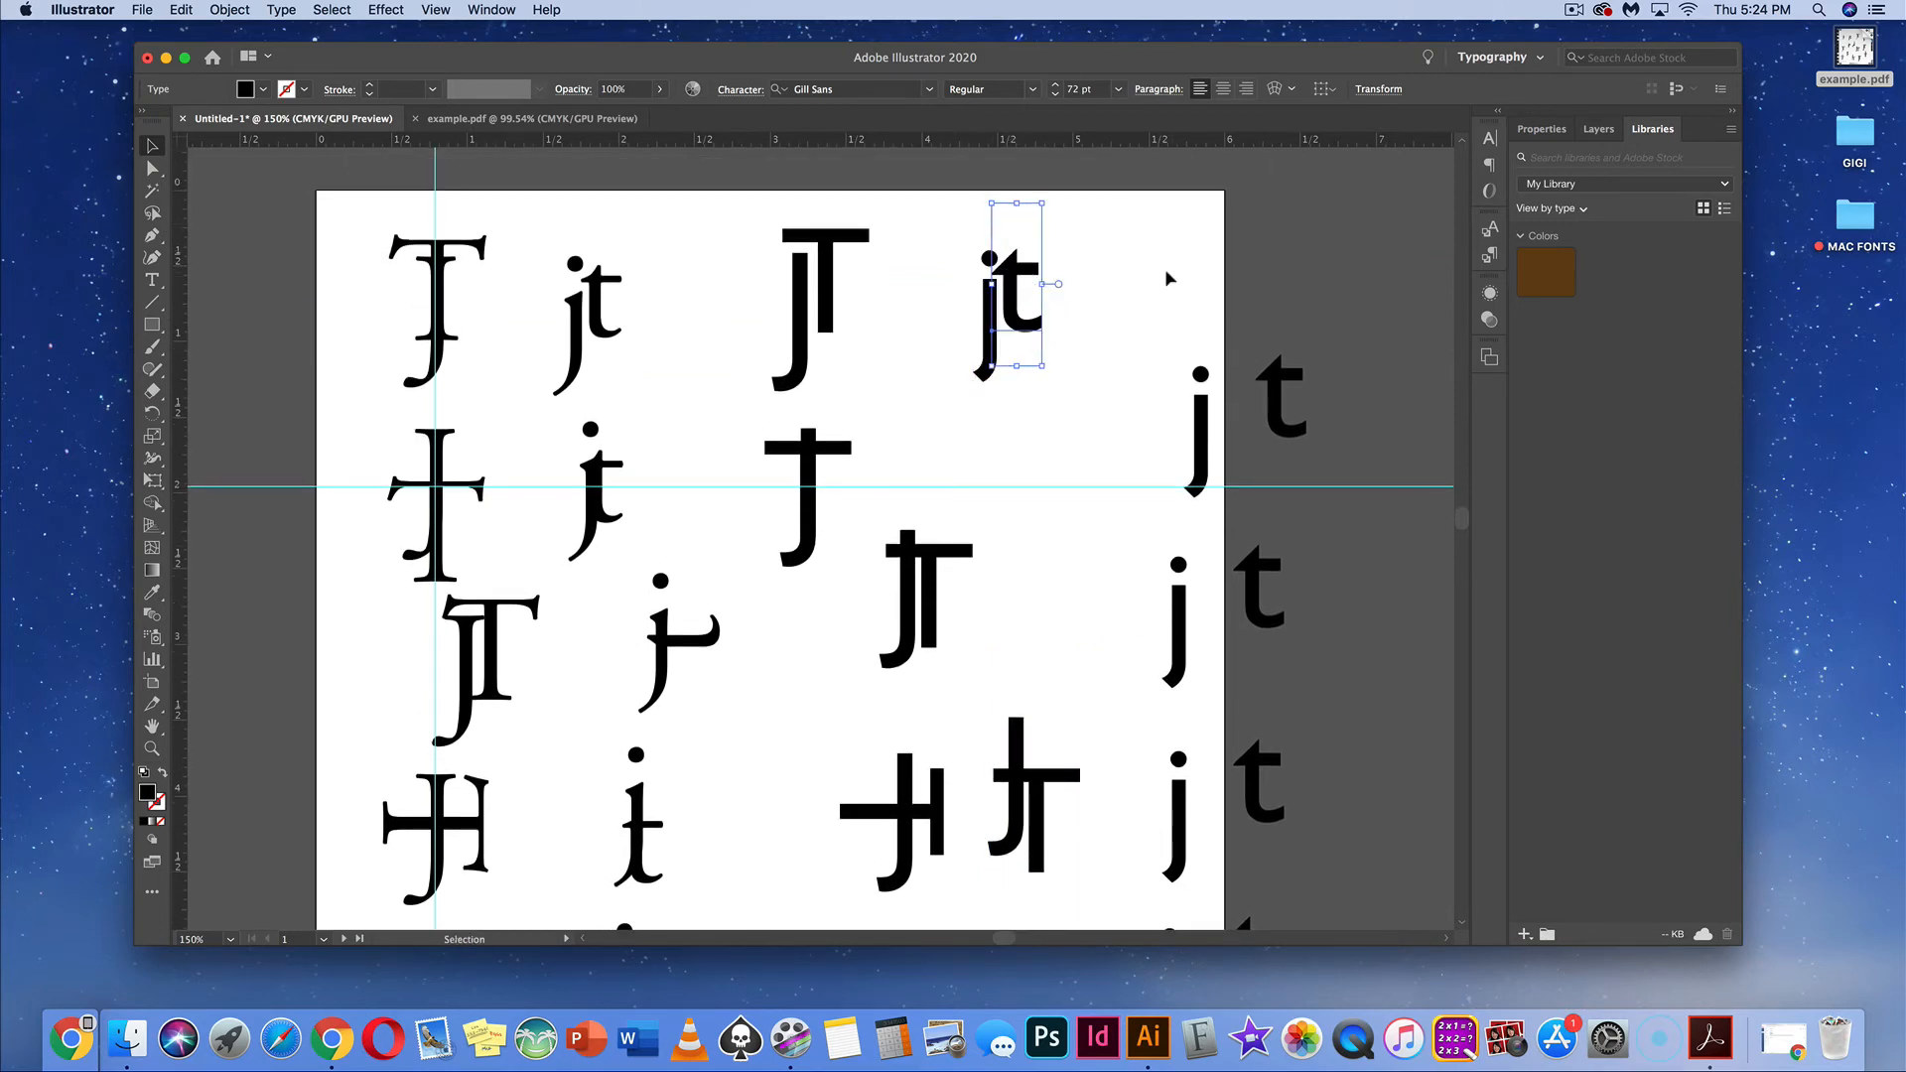
click(1166, 283)
Join the second row's lowercase Gill Sans t to its j inside the artboard, and add a vertical guide through the pair
drag(1207, 407, 1056, 499)
drag(1275, 387, 1065, 480)
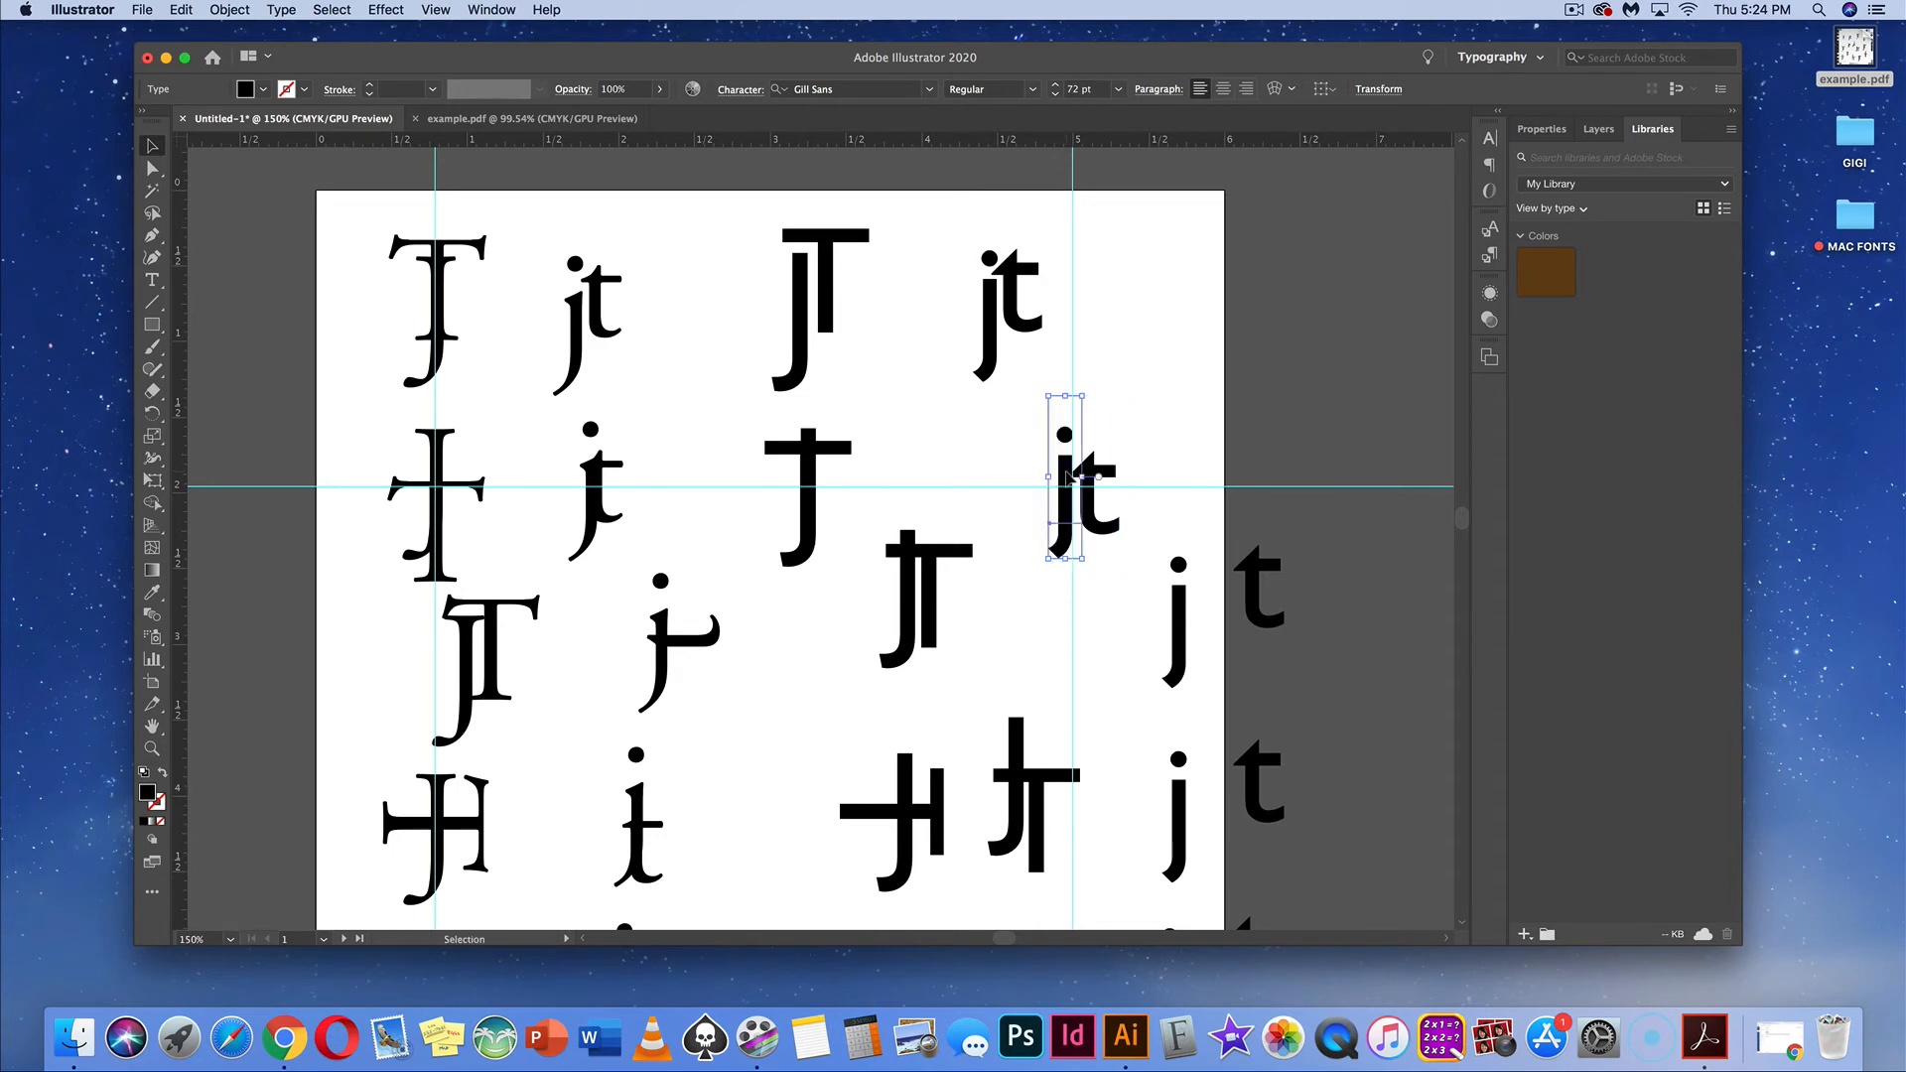
click(1119, 626)
Centre the third row's Gill Sans j and t on the new guide, and overlap the fourth row's pair beside the first-row jt
drag(1178, 620, 1072, 645)
drag(1263, 573, 1080, 636)
drag(1176, 804, 1129, 308)
drag(1261, 784, 1146, 285)
Move the fifth row's Gill Sans j inside the artboard and tilt its t so the hook joins the j's tail
scroll(1147, 397, down, 3)
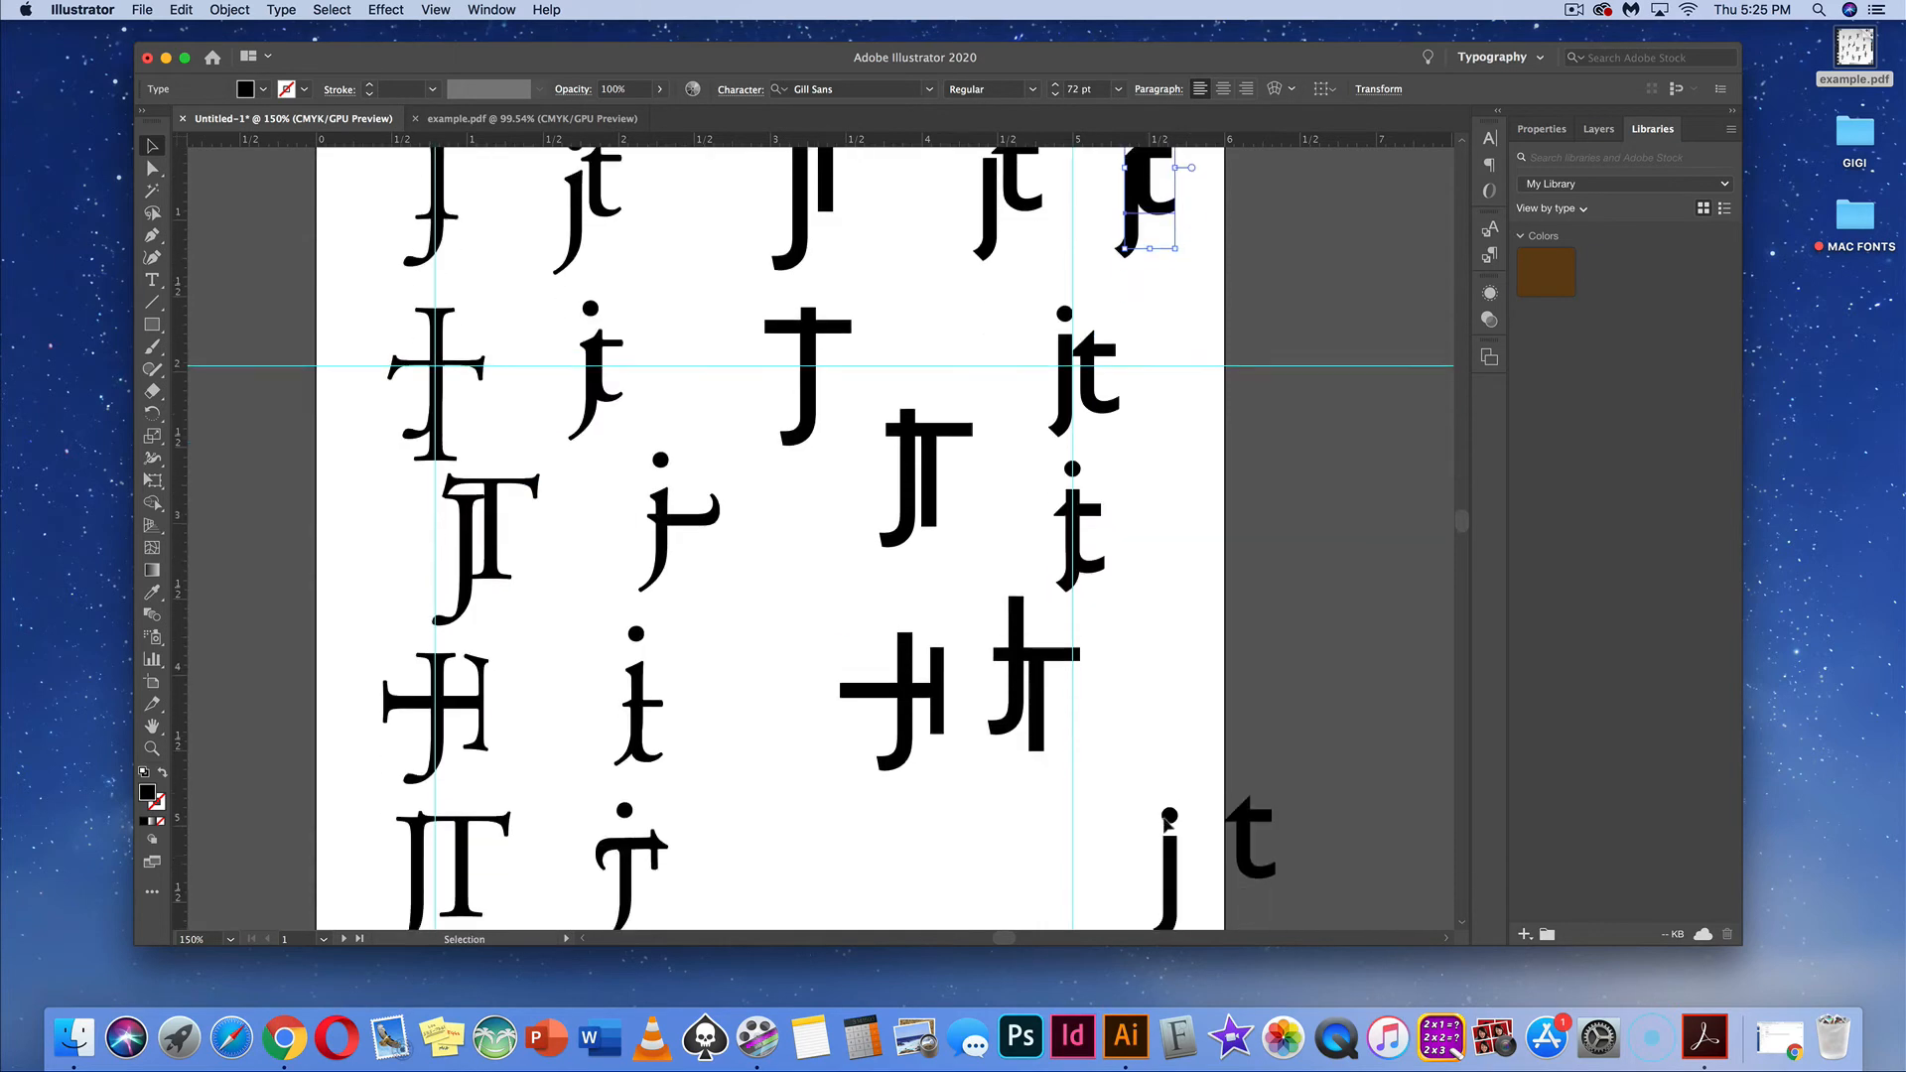
drag(1189, 866, 1131, 794)
drag(1256, 817, 1088, 810)
drag(1047, 908, 1074, 852)
key(super+equal)
key(super+equal)
key(super+equal)
drag(828, 597, 866, 631)
click(1048, 503)
Start a new text line in the empty space below the Gill Sans capital monograms and set its font size to 10 pt
key(super+minus)
key(super+minus)
key(super+minus)
key(super+minus)
key(super+minus)
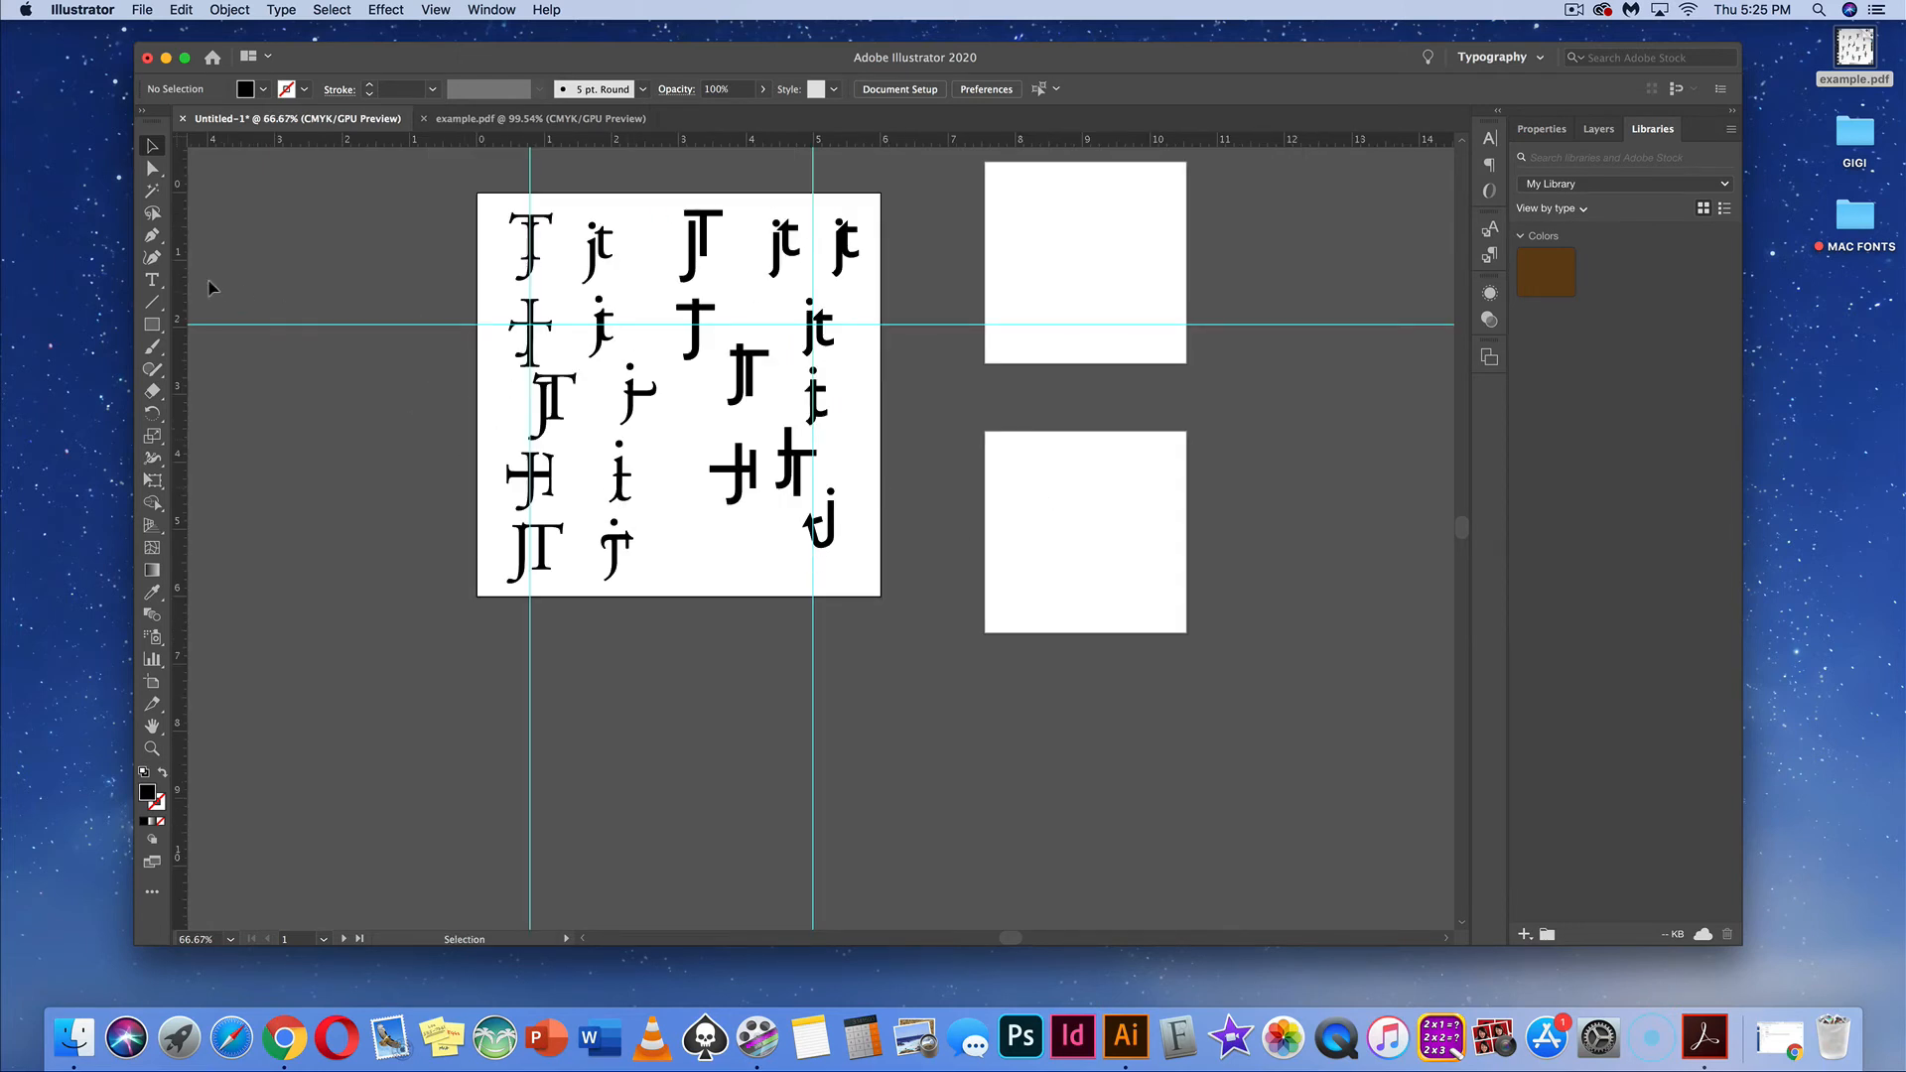
click(152, 280)
click(734, 574)
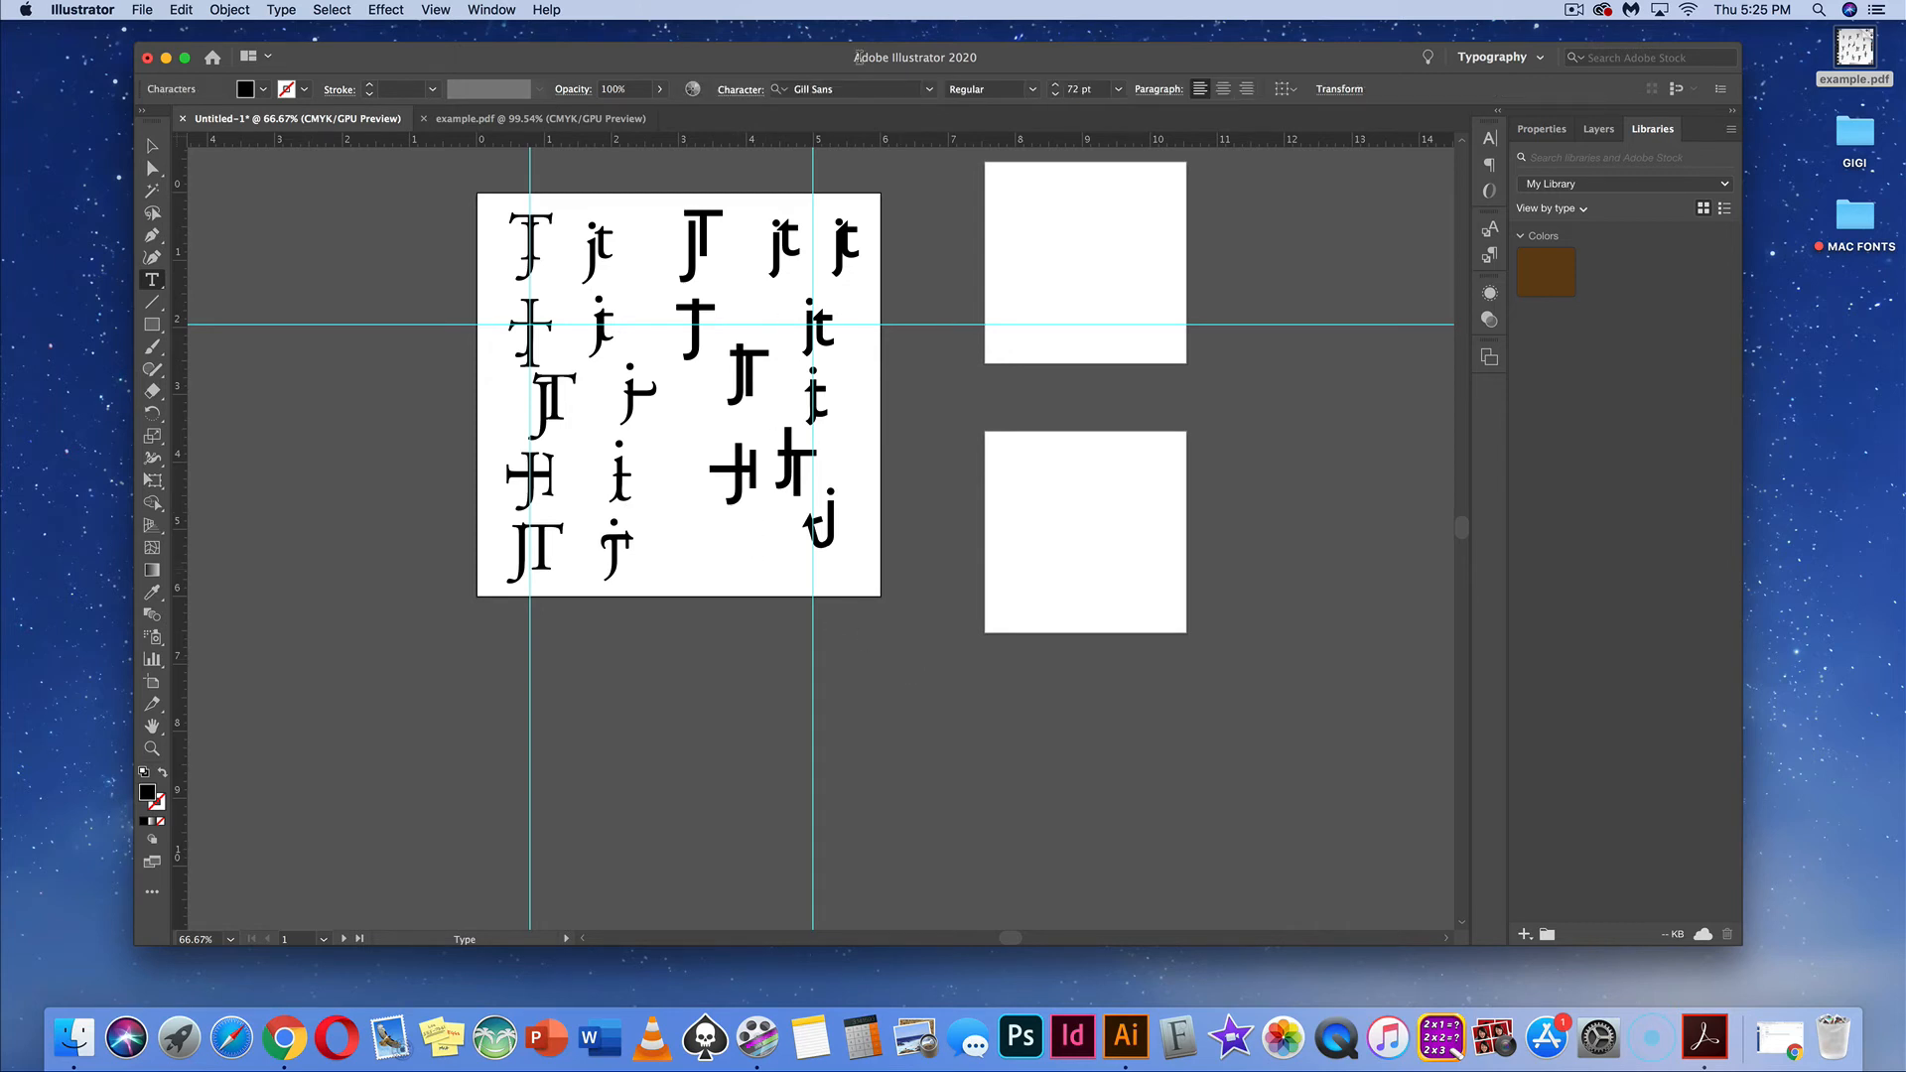
click(1066, 87)
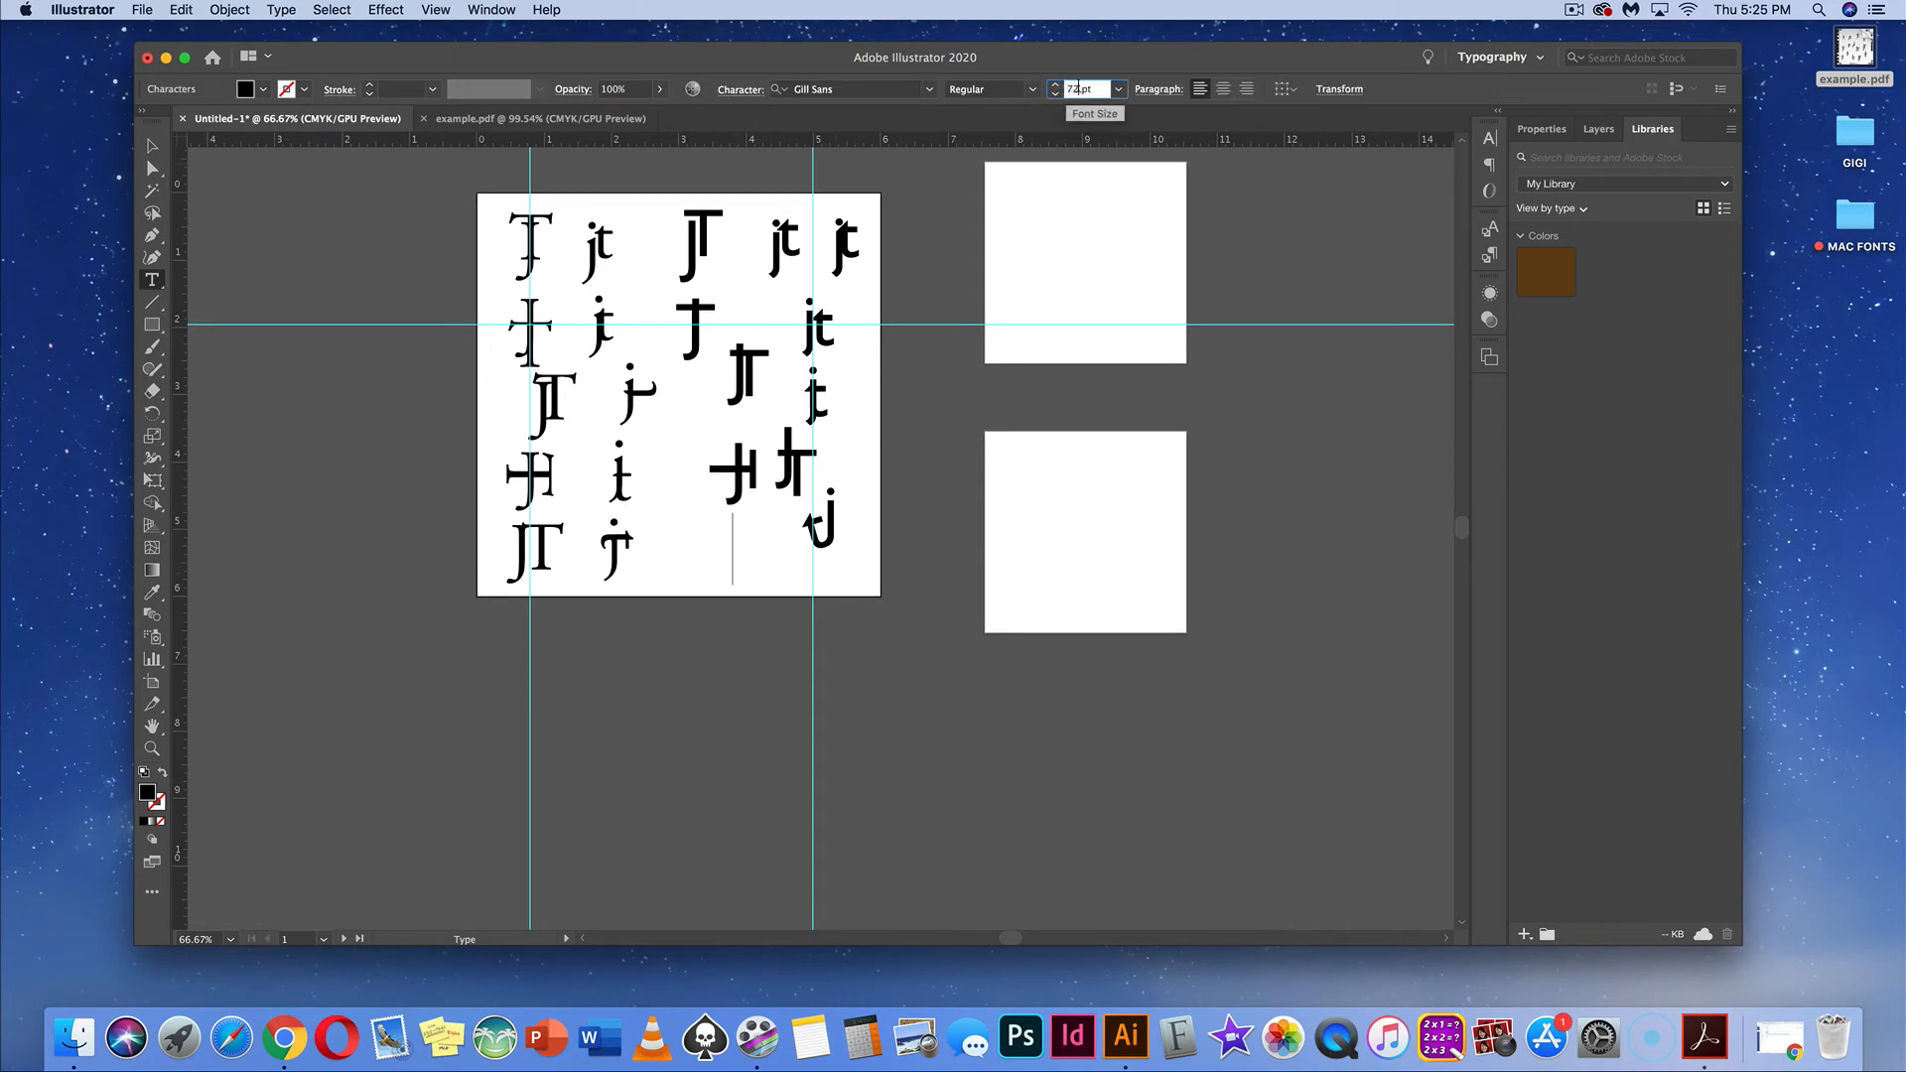
text(10)
Set the new text line in Adobe Garamond Italic, enter "(Monogram Experiments)", and place it in Artboard 1's lower-right corner
click(781, 87)
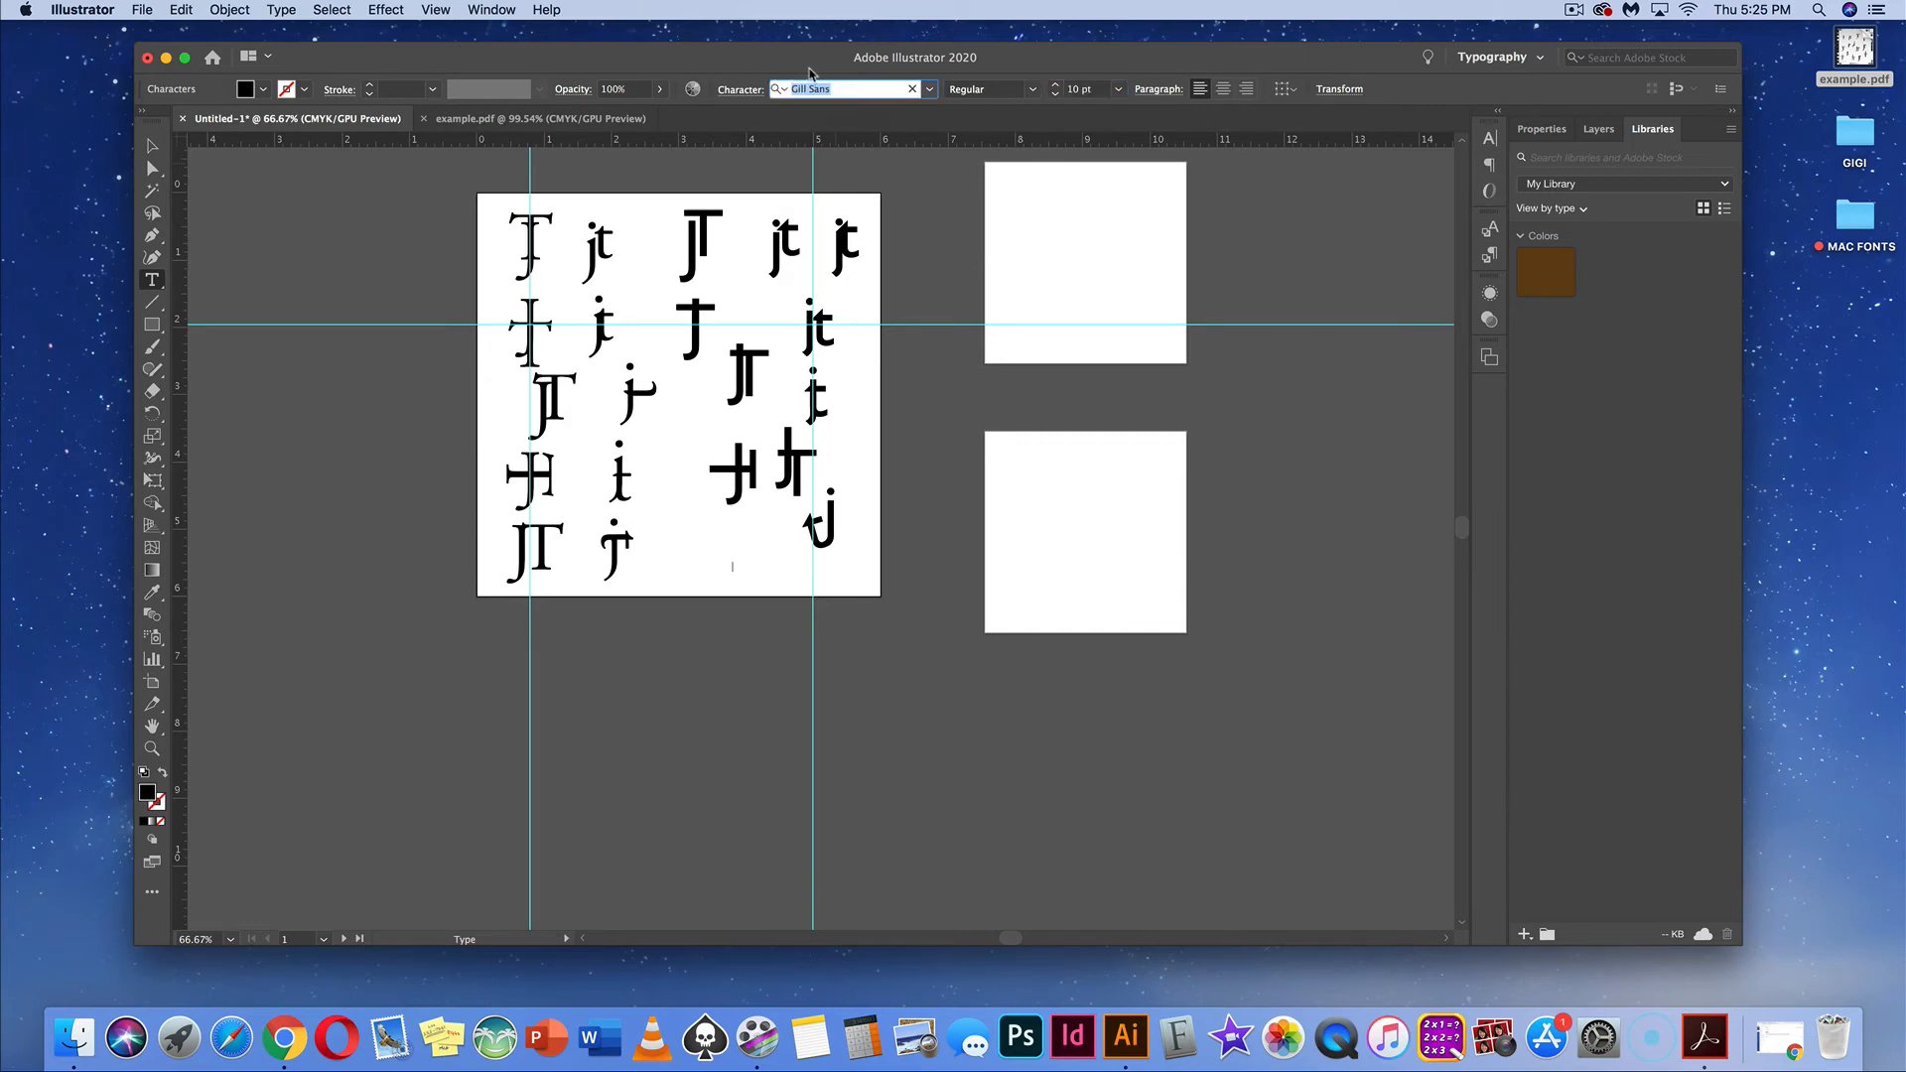
text(adobe)
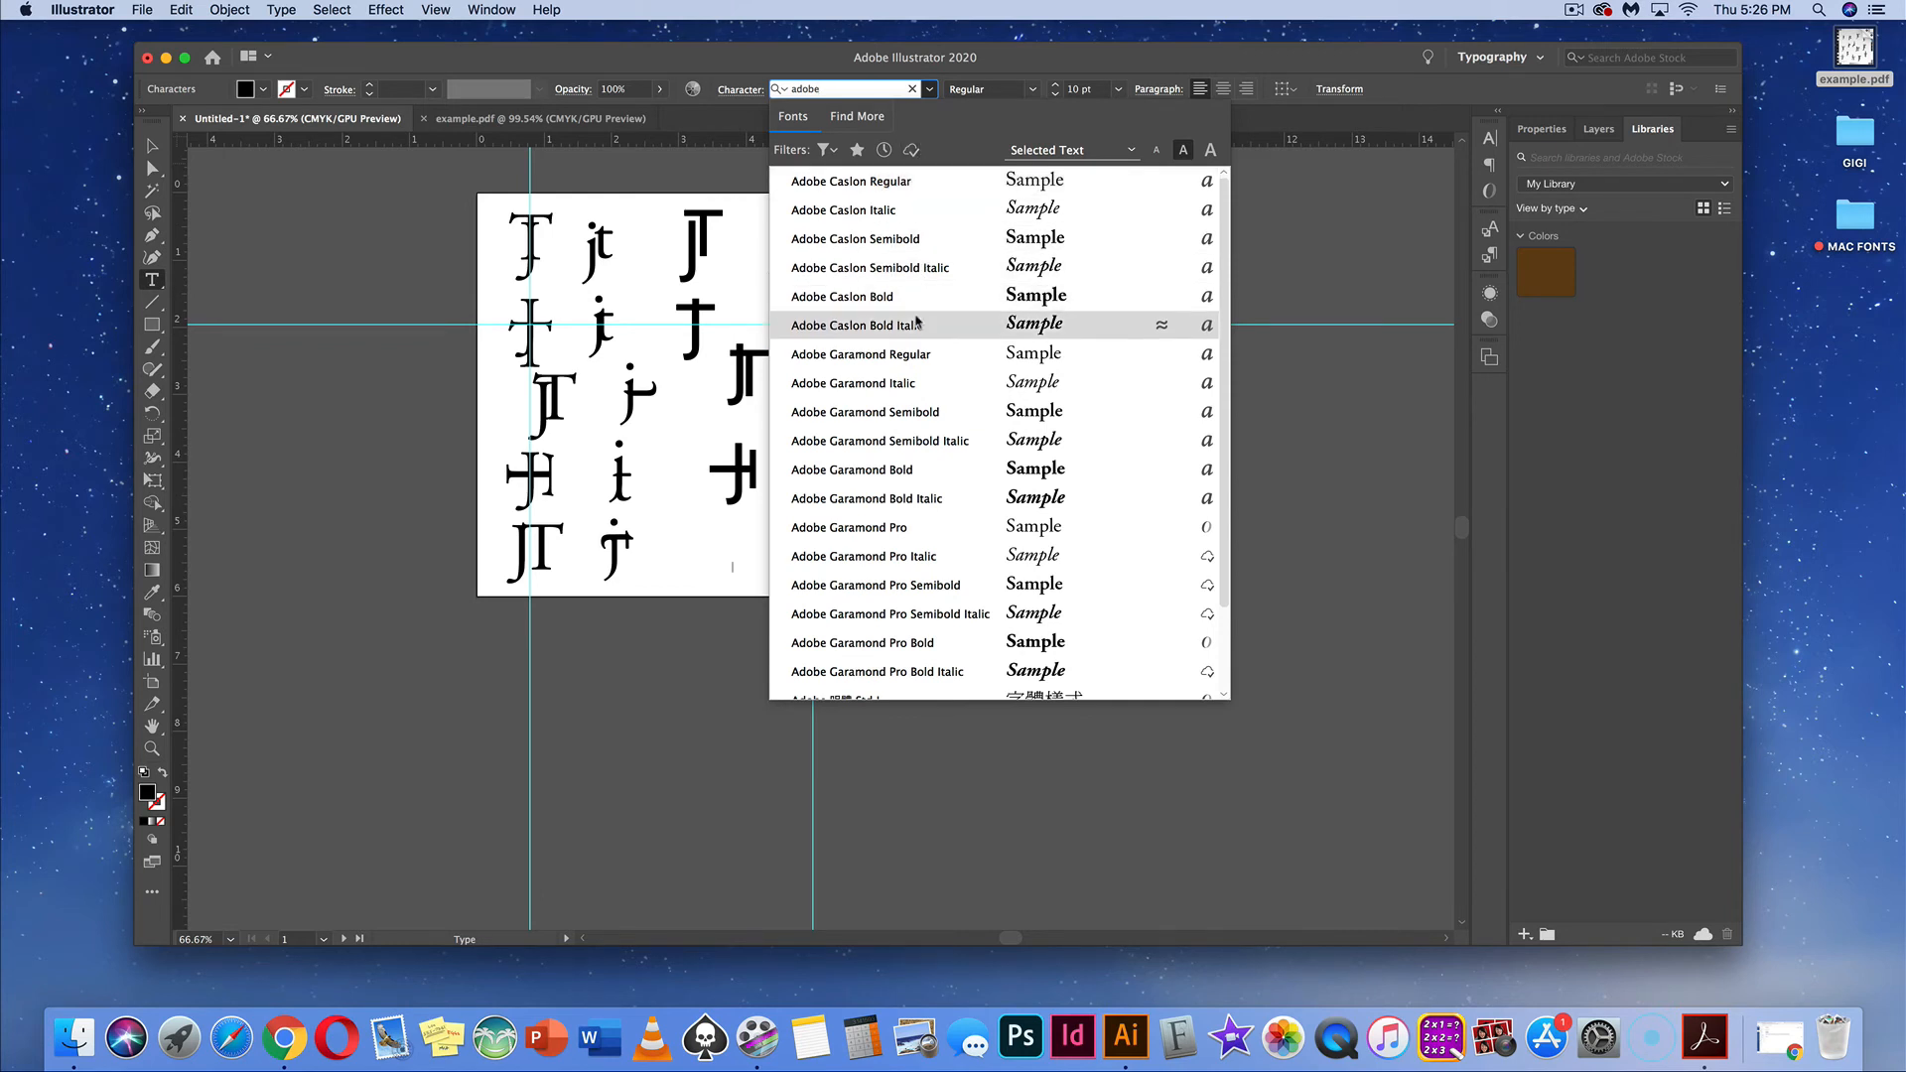
click(915, 383)
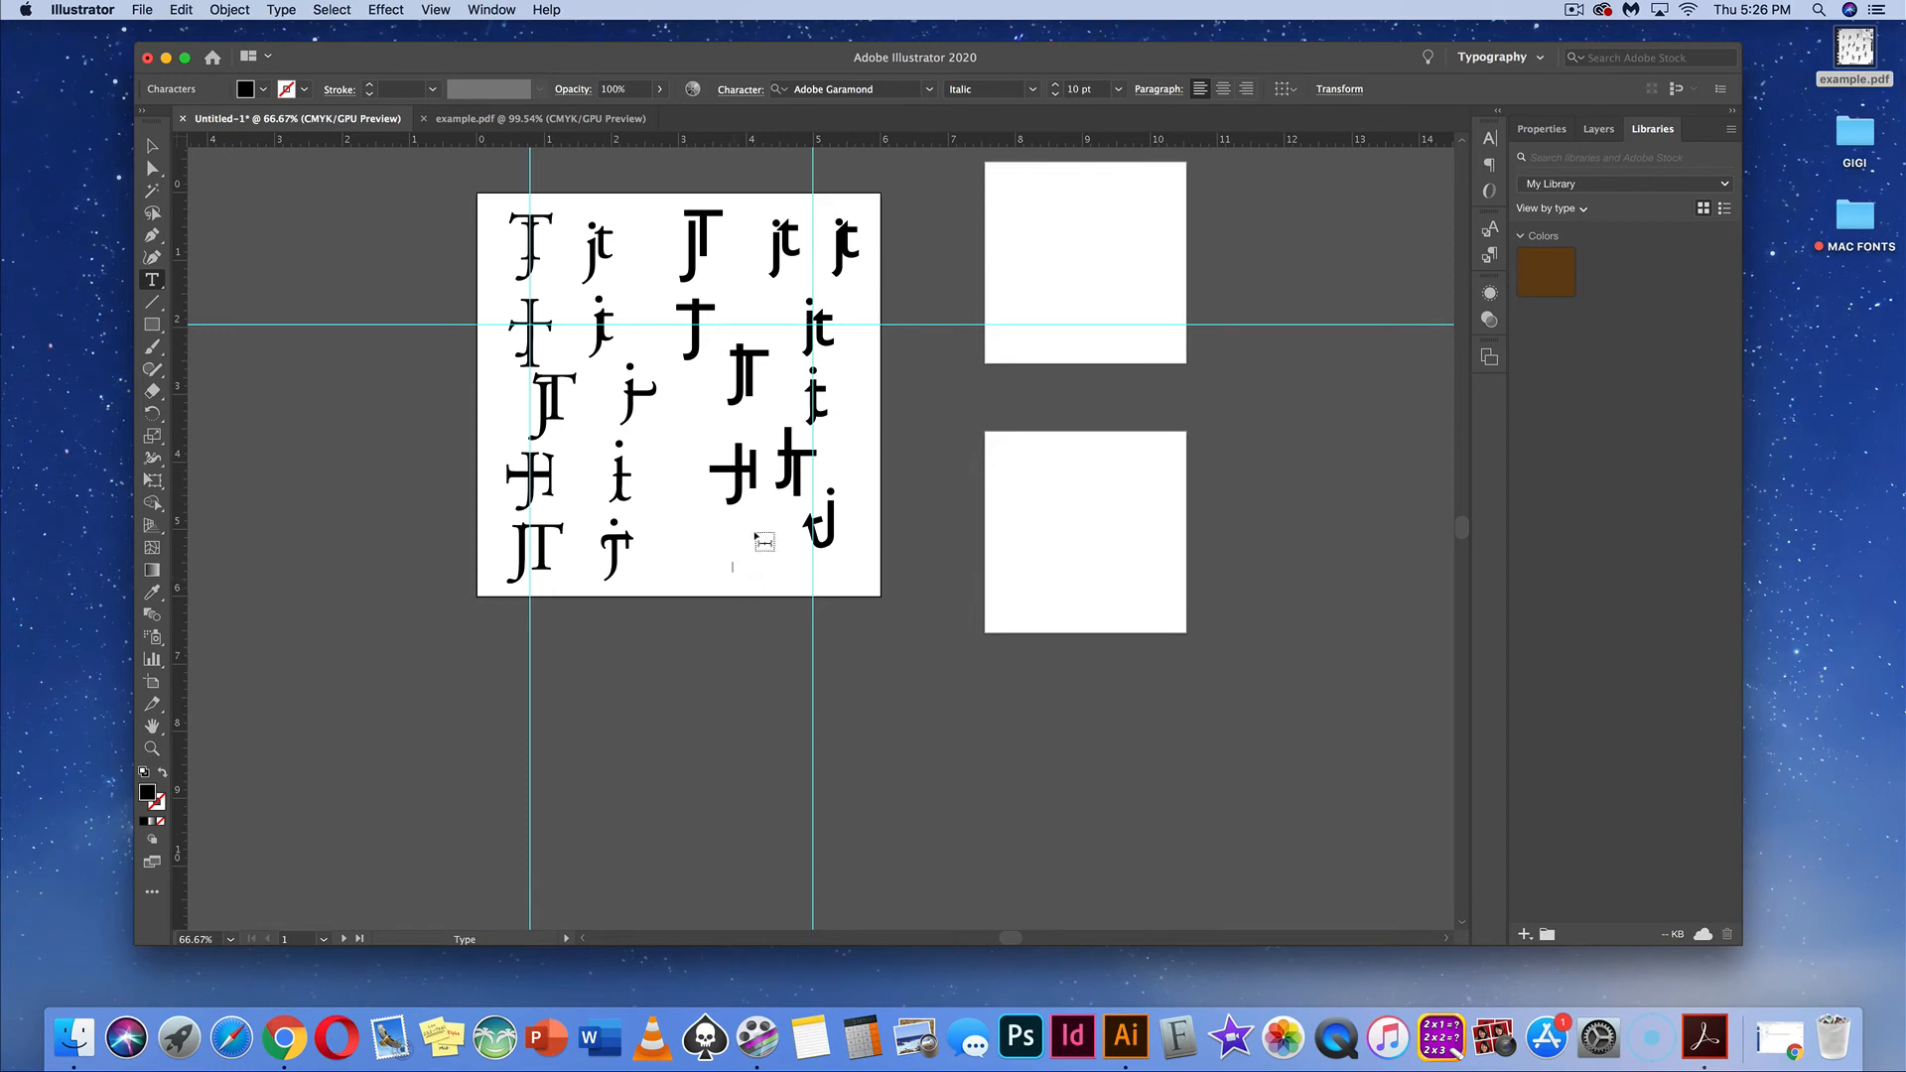
text(M)
click(151, 146)
drag(763, 574, 792, 580)
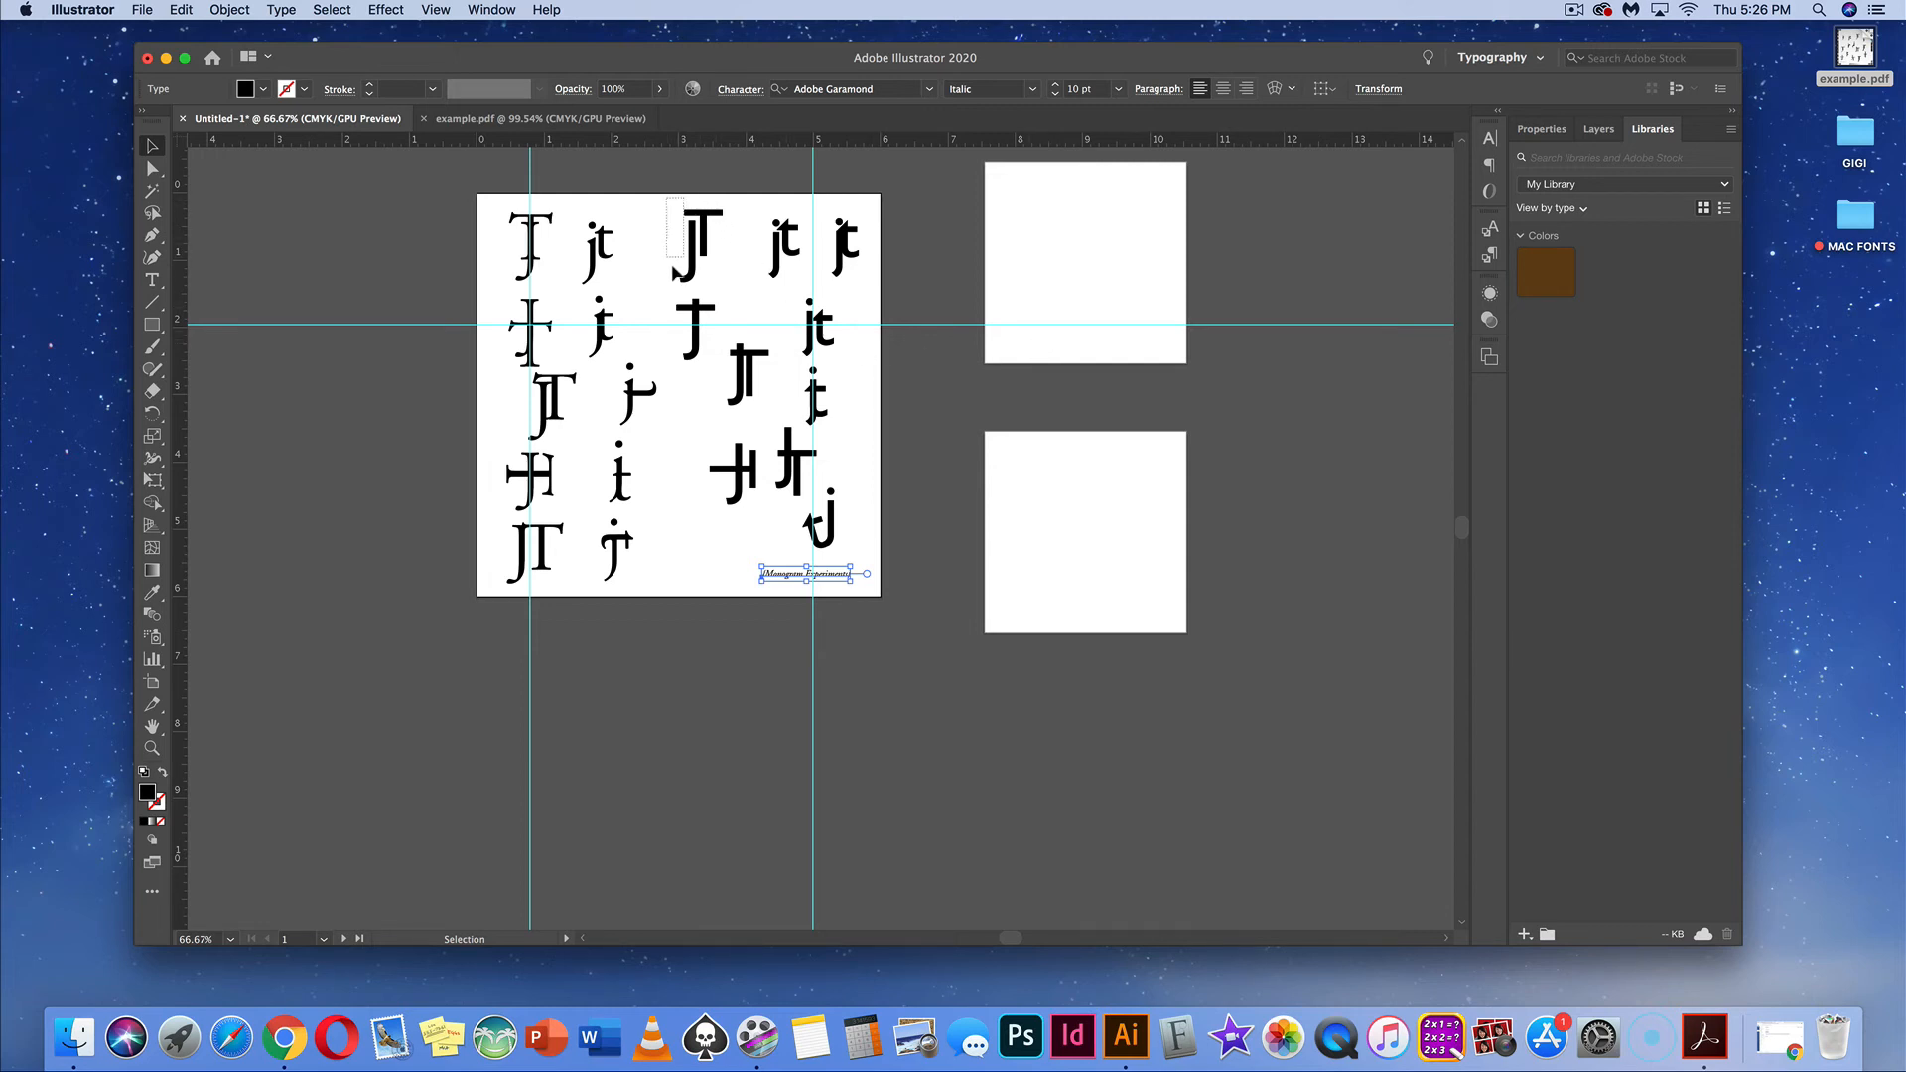
Duplicate the first-row Gill Sans JT monogram onto Artboard 2, and enlarge the copy proportionally to a font size of 130 pt
click(710, 229)
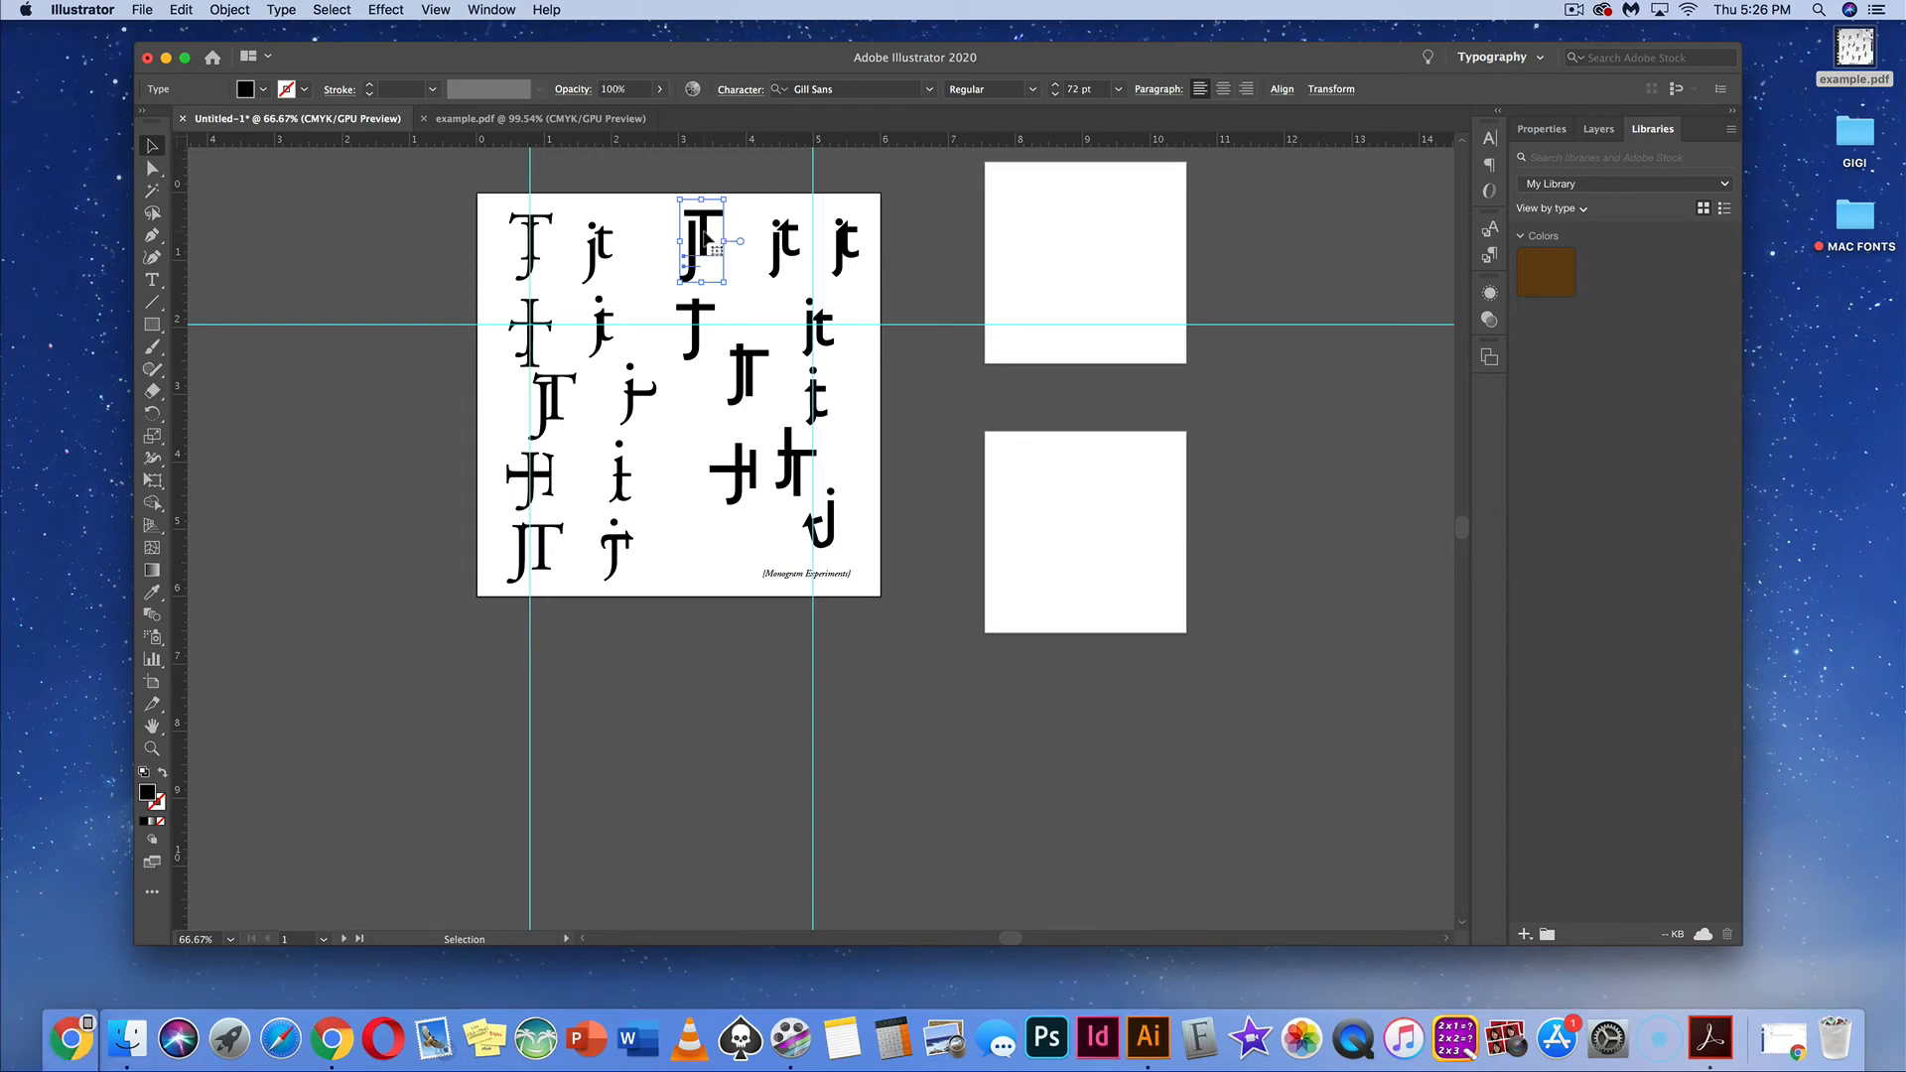
drag(703, 236, 1090, 242)
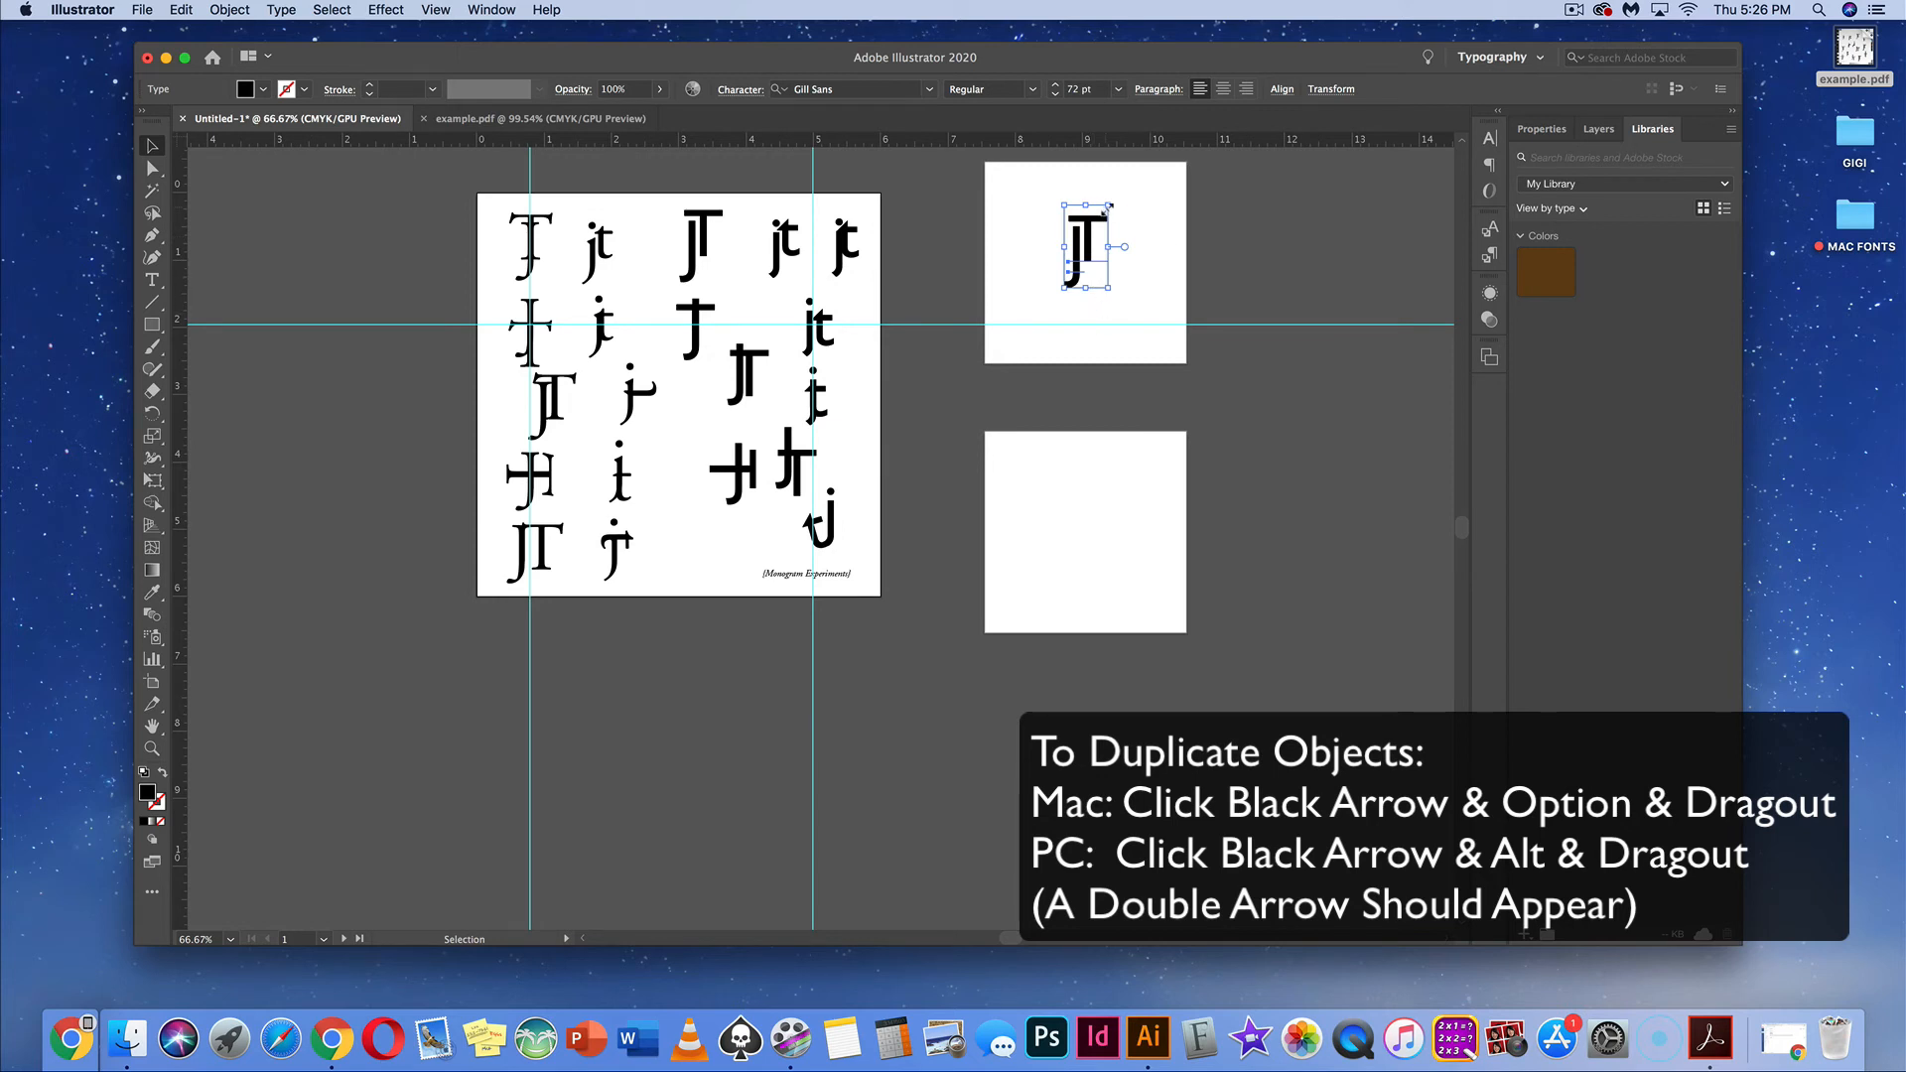
drag(1108, 206, 1207, 173)
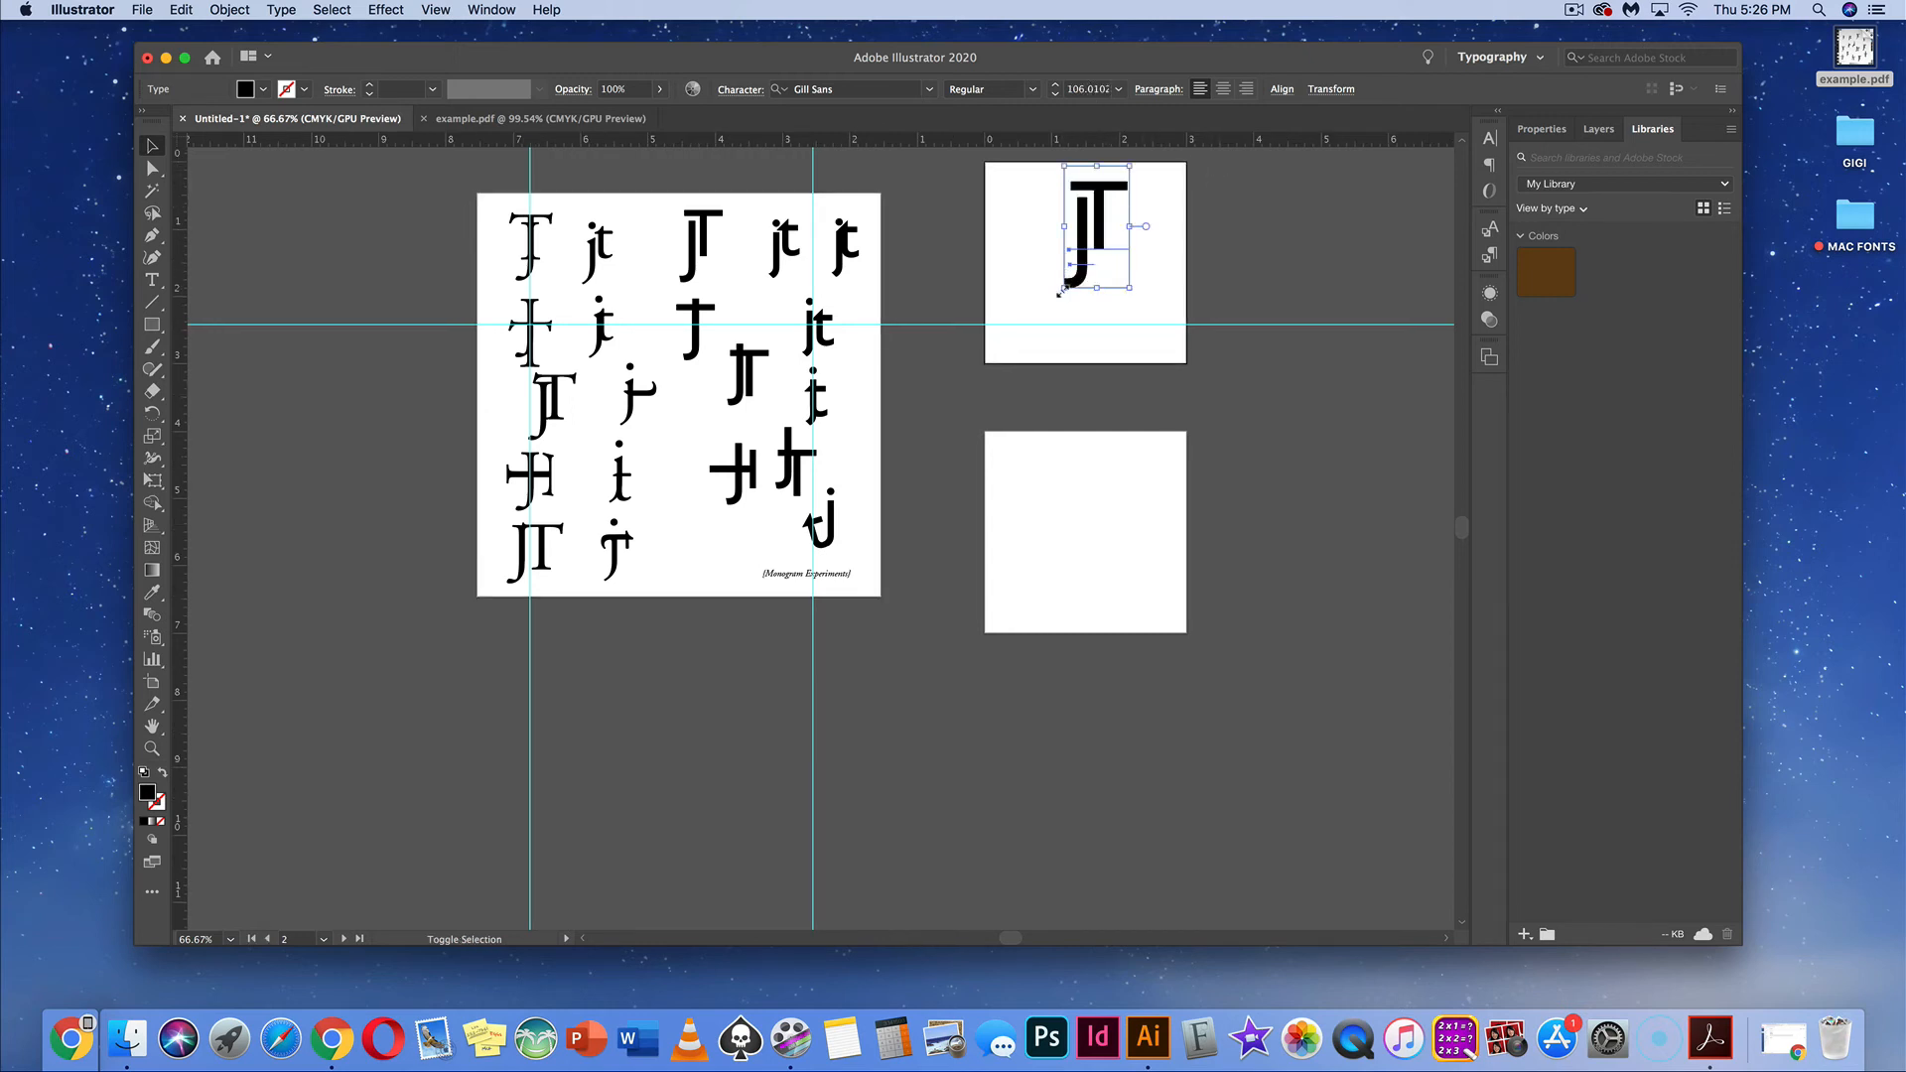
drag(1060, 289, 1034, 323)
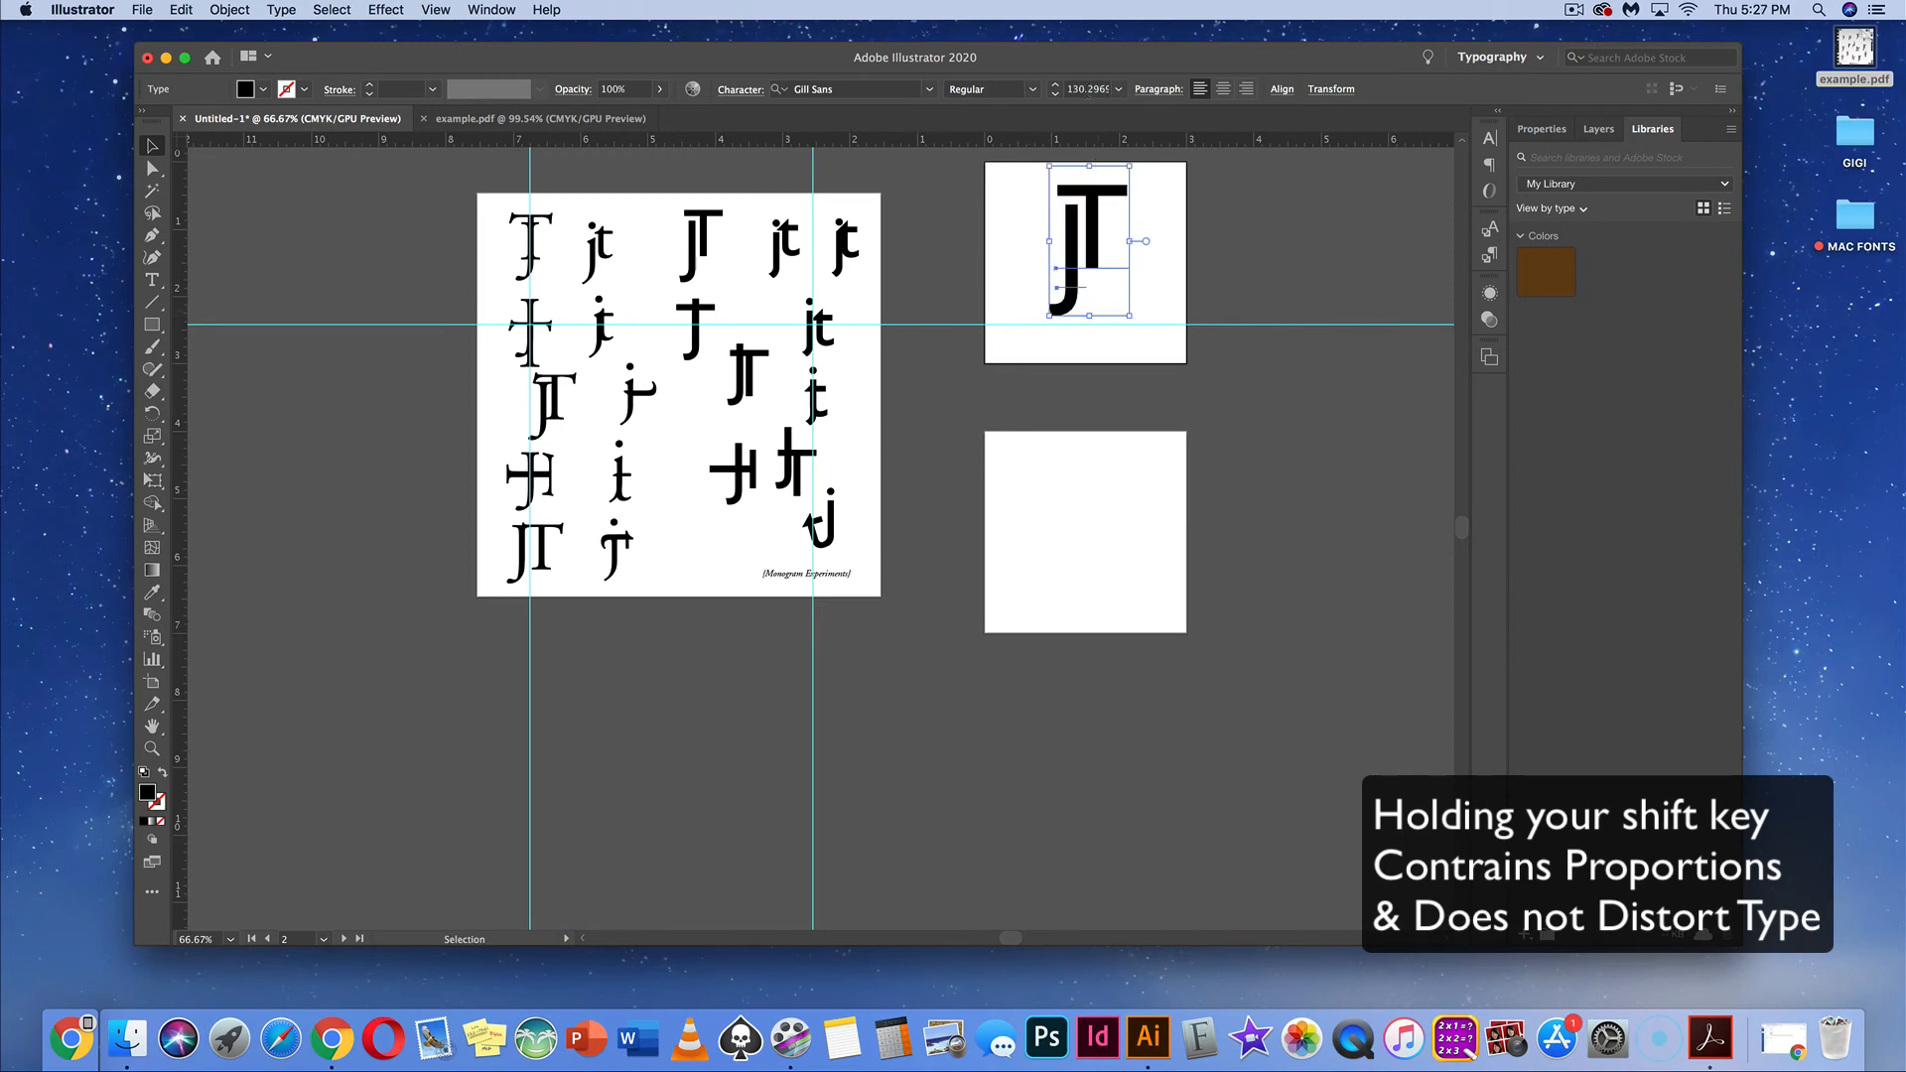
click(1110, 88)
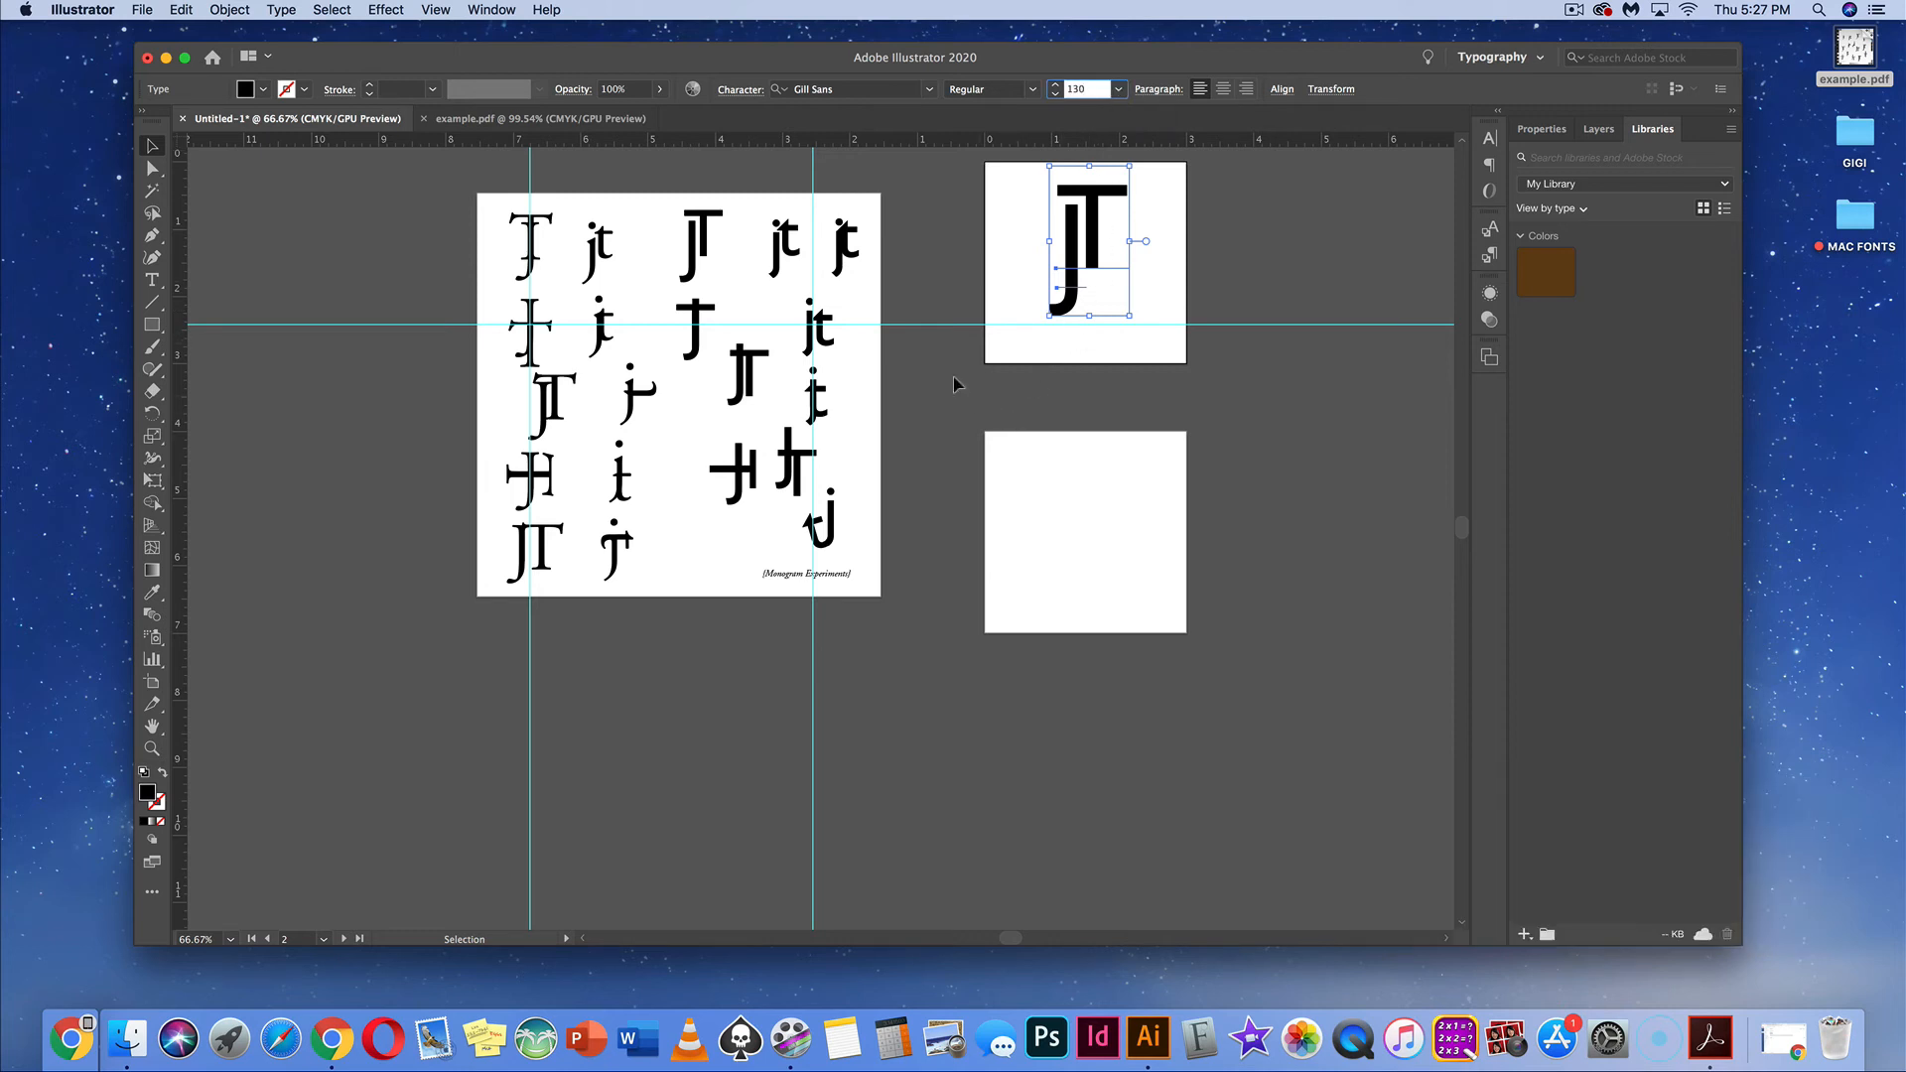
Try a second Gill Sans JT copy at 130 pt in the empty space beside Artboard 2, and delete it
click(707, 246)
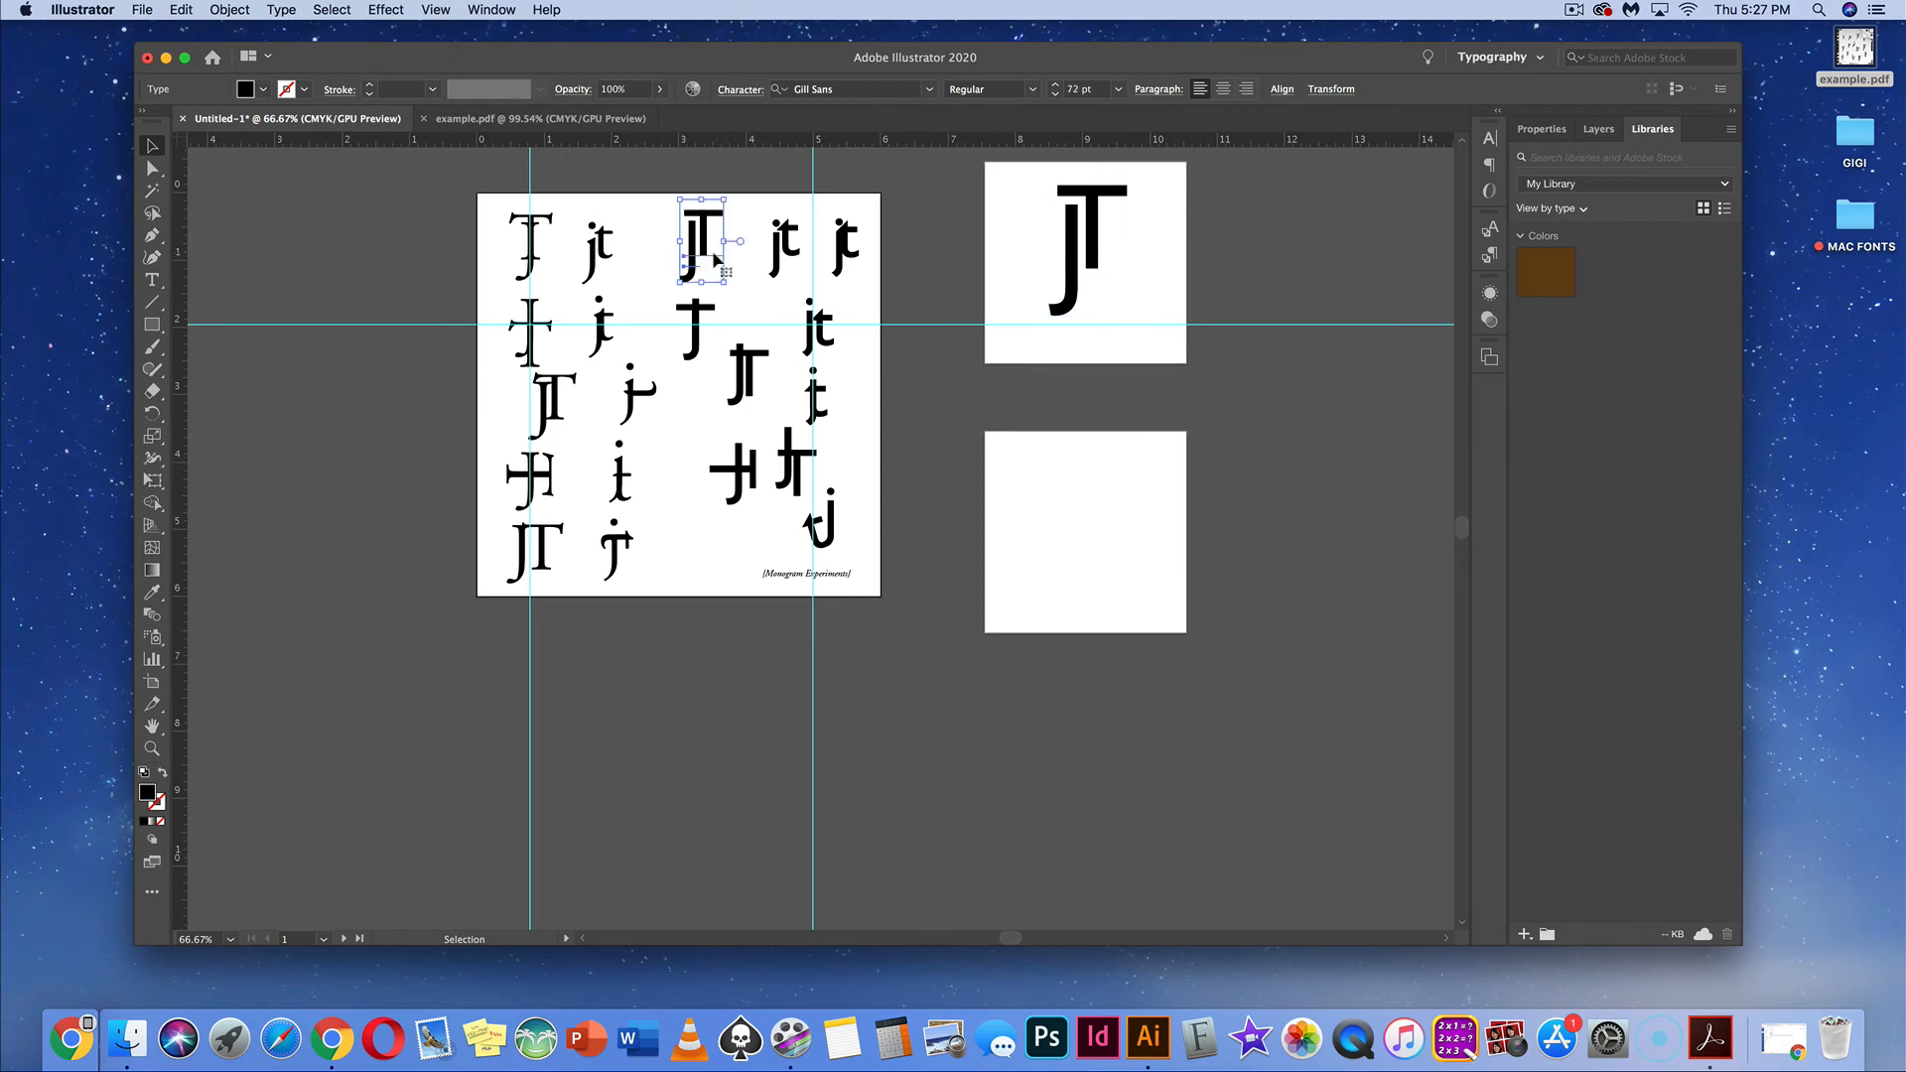
drag(706, 246, 1283, 248)
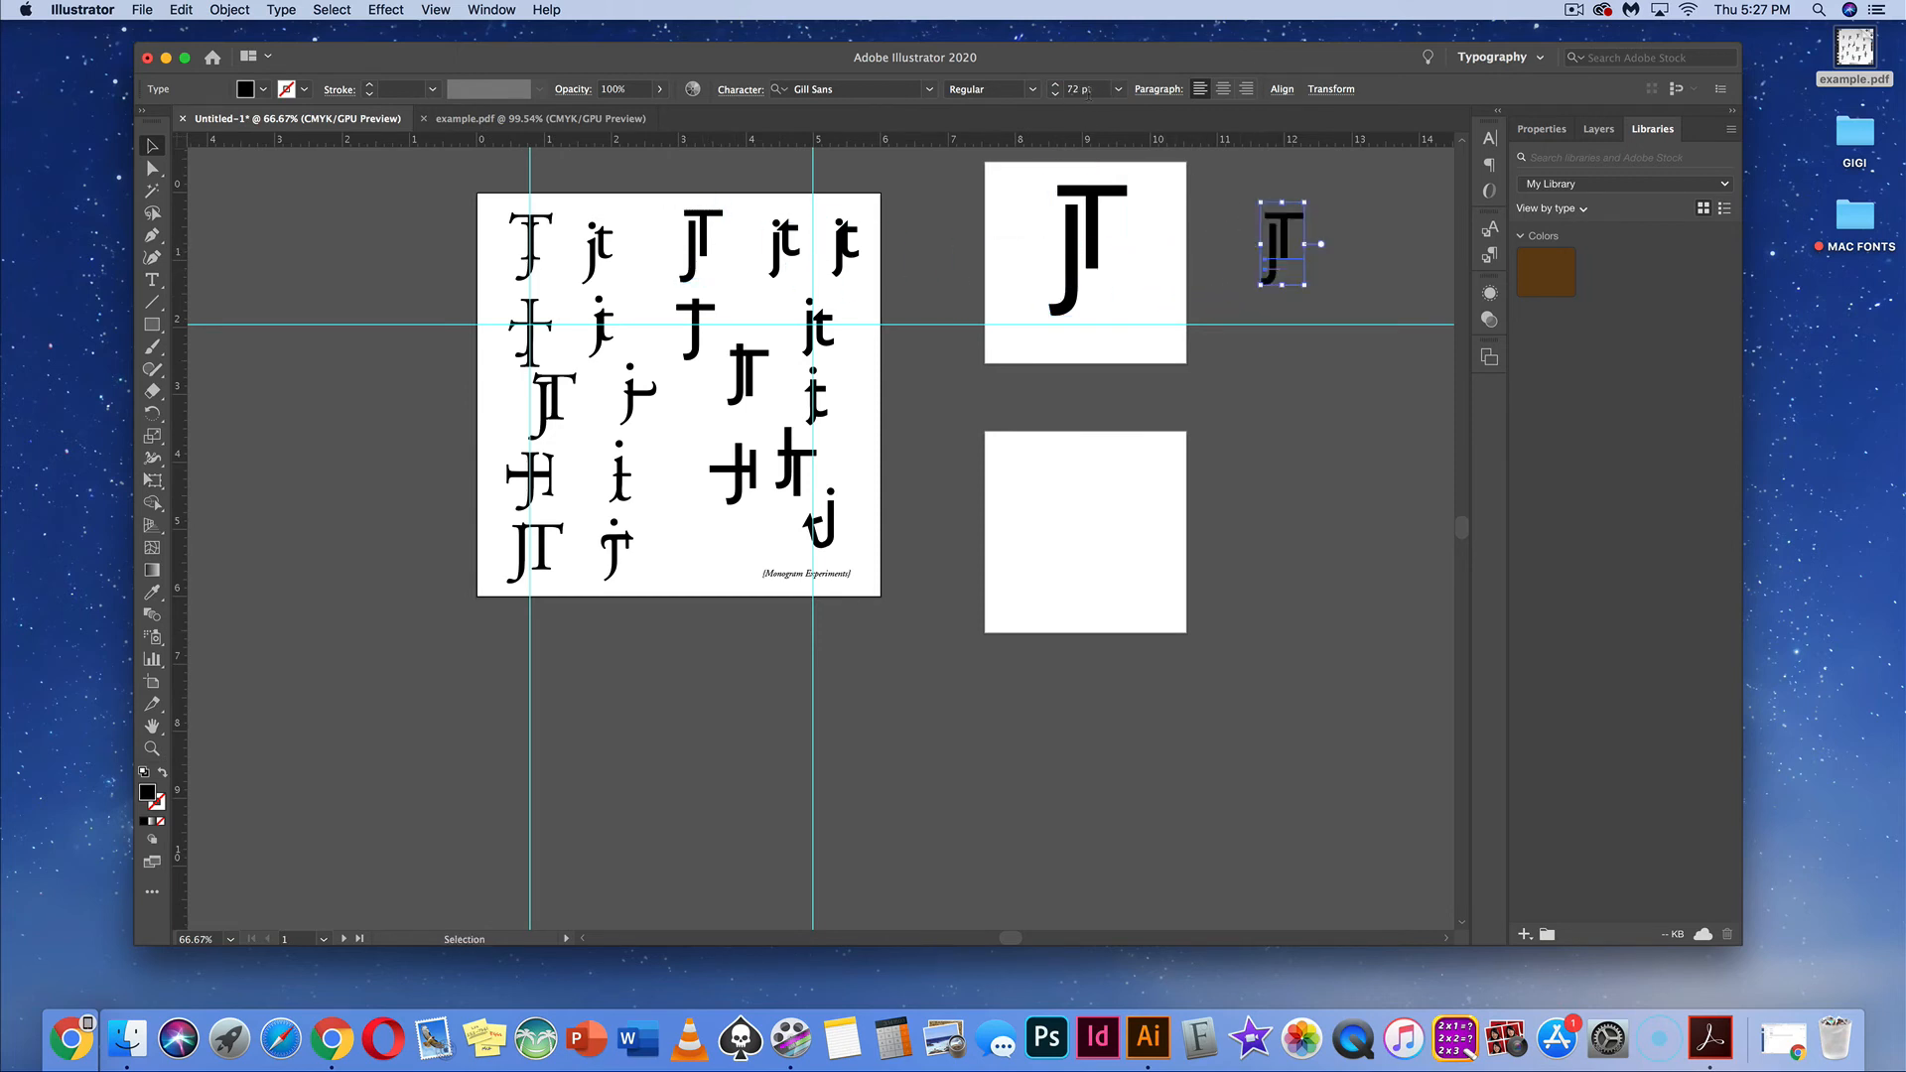
double_click(1087, 92)
text(130)
key(Return)
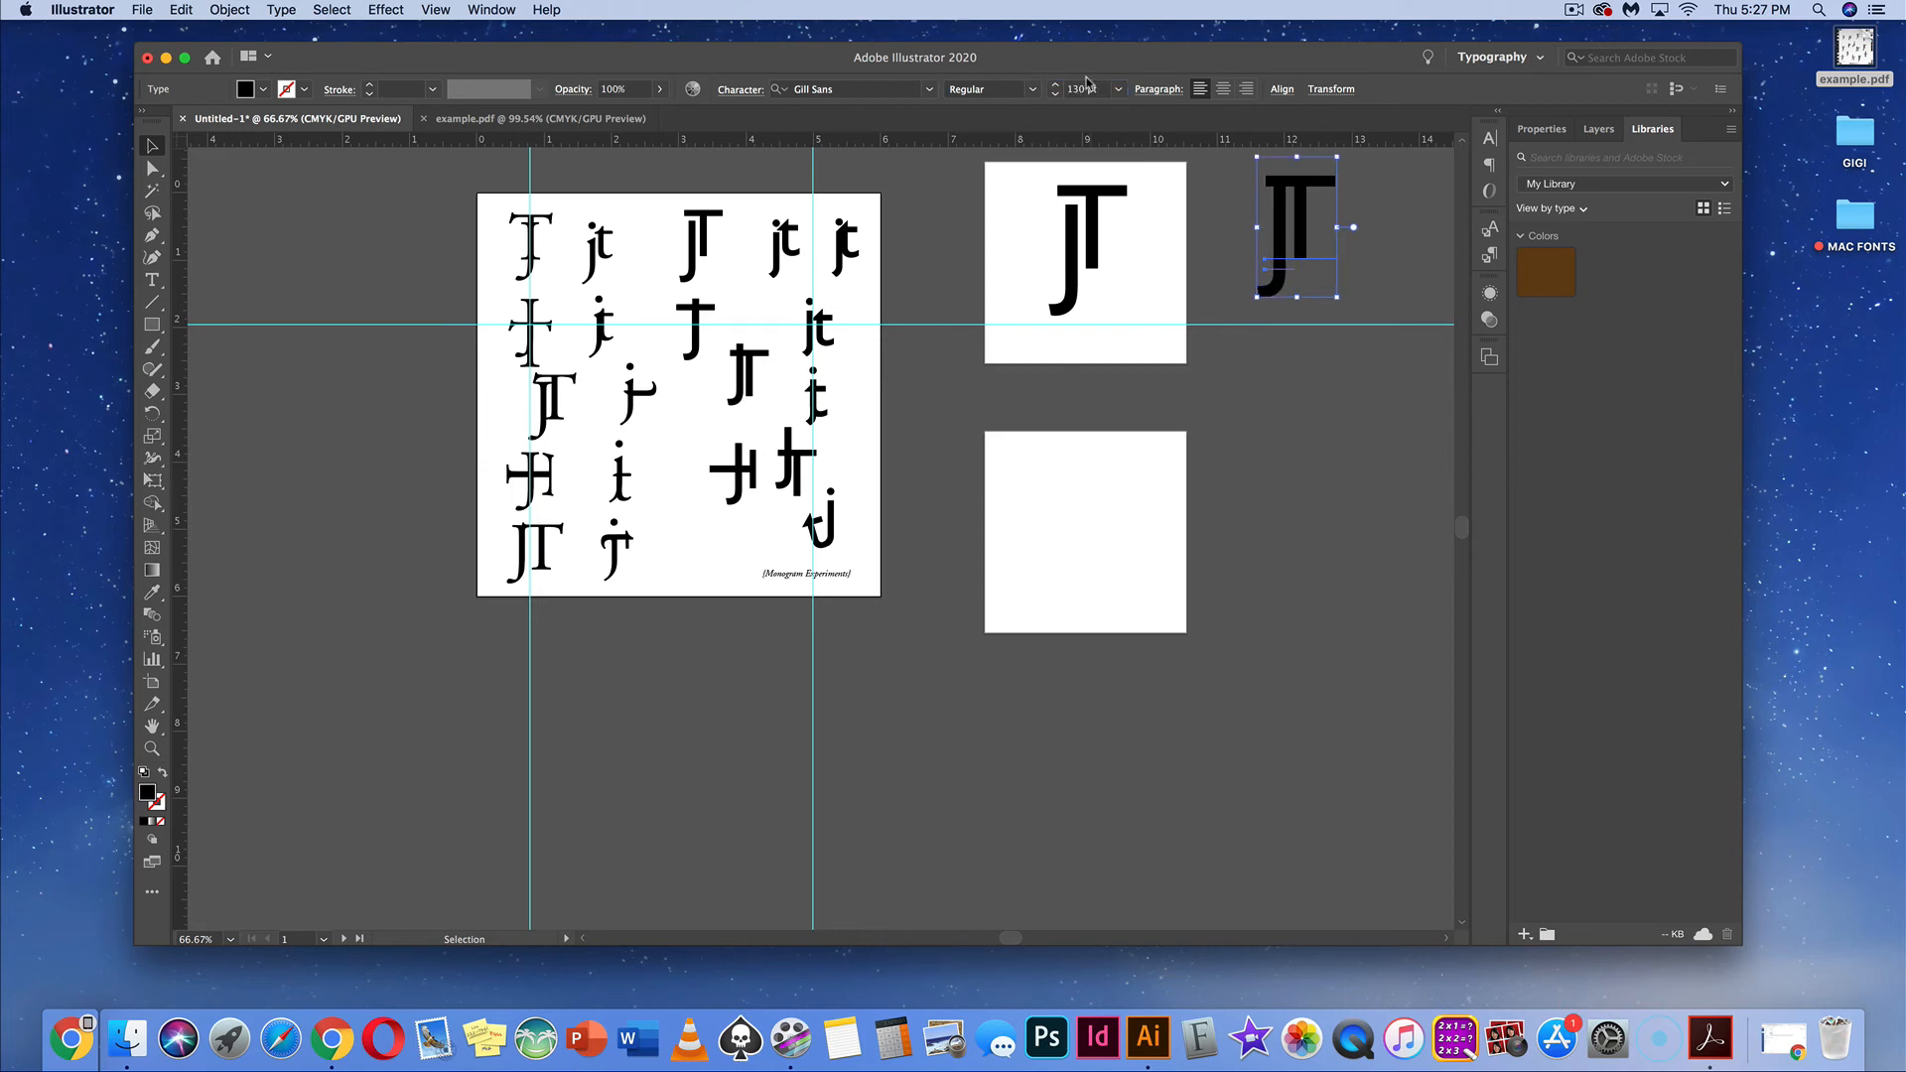
click(1380, 212)
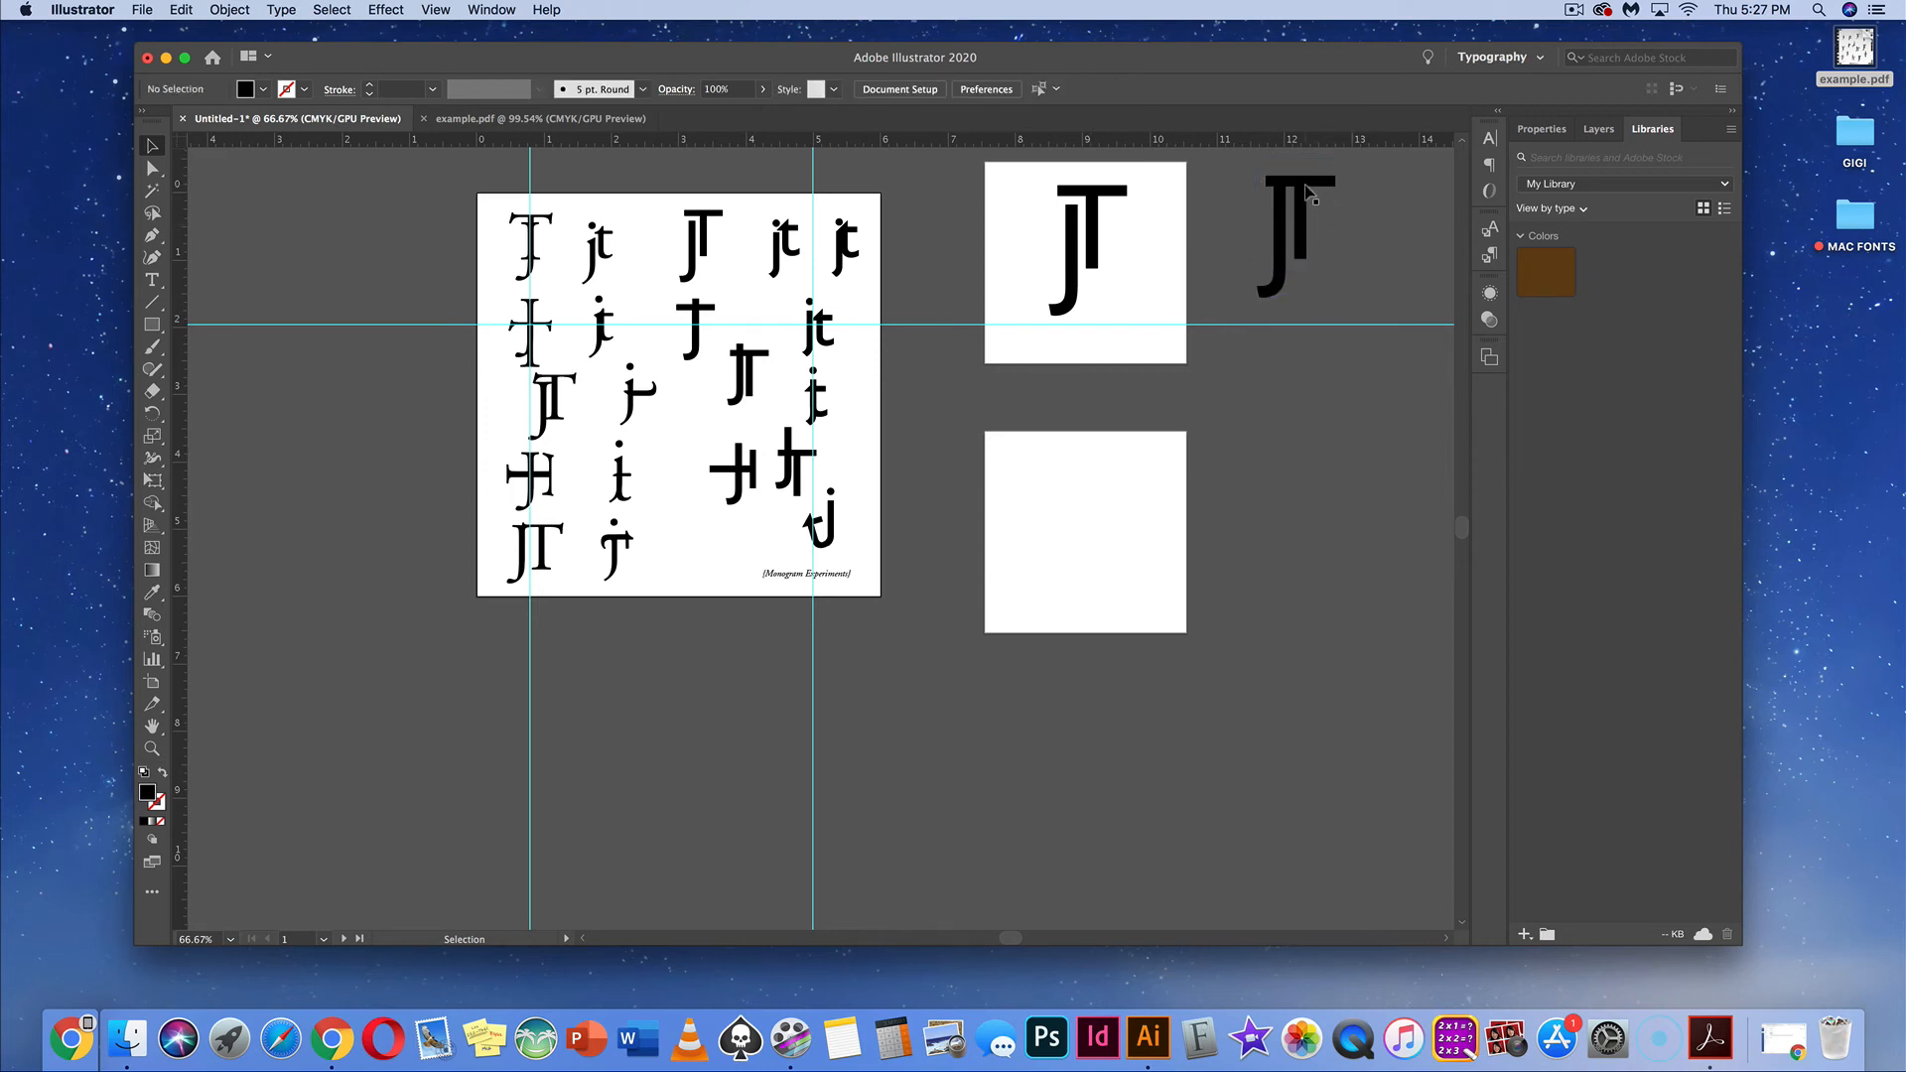
click(1307, 181)
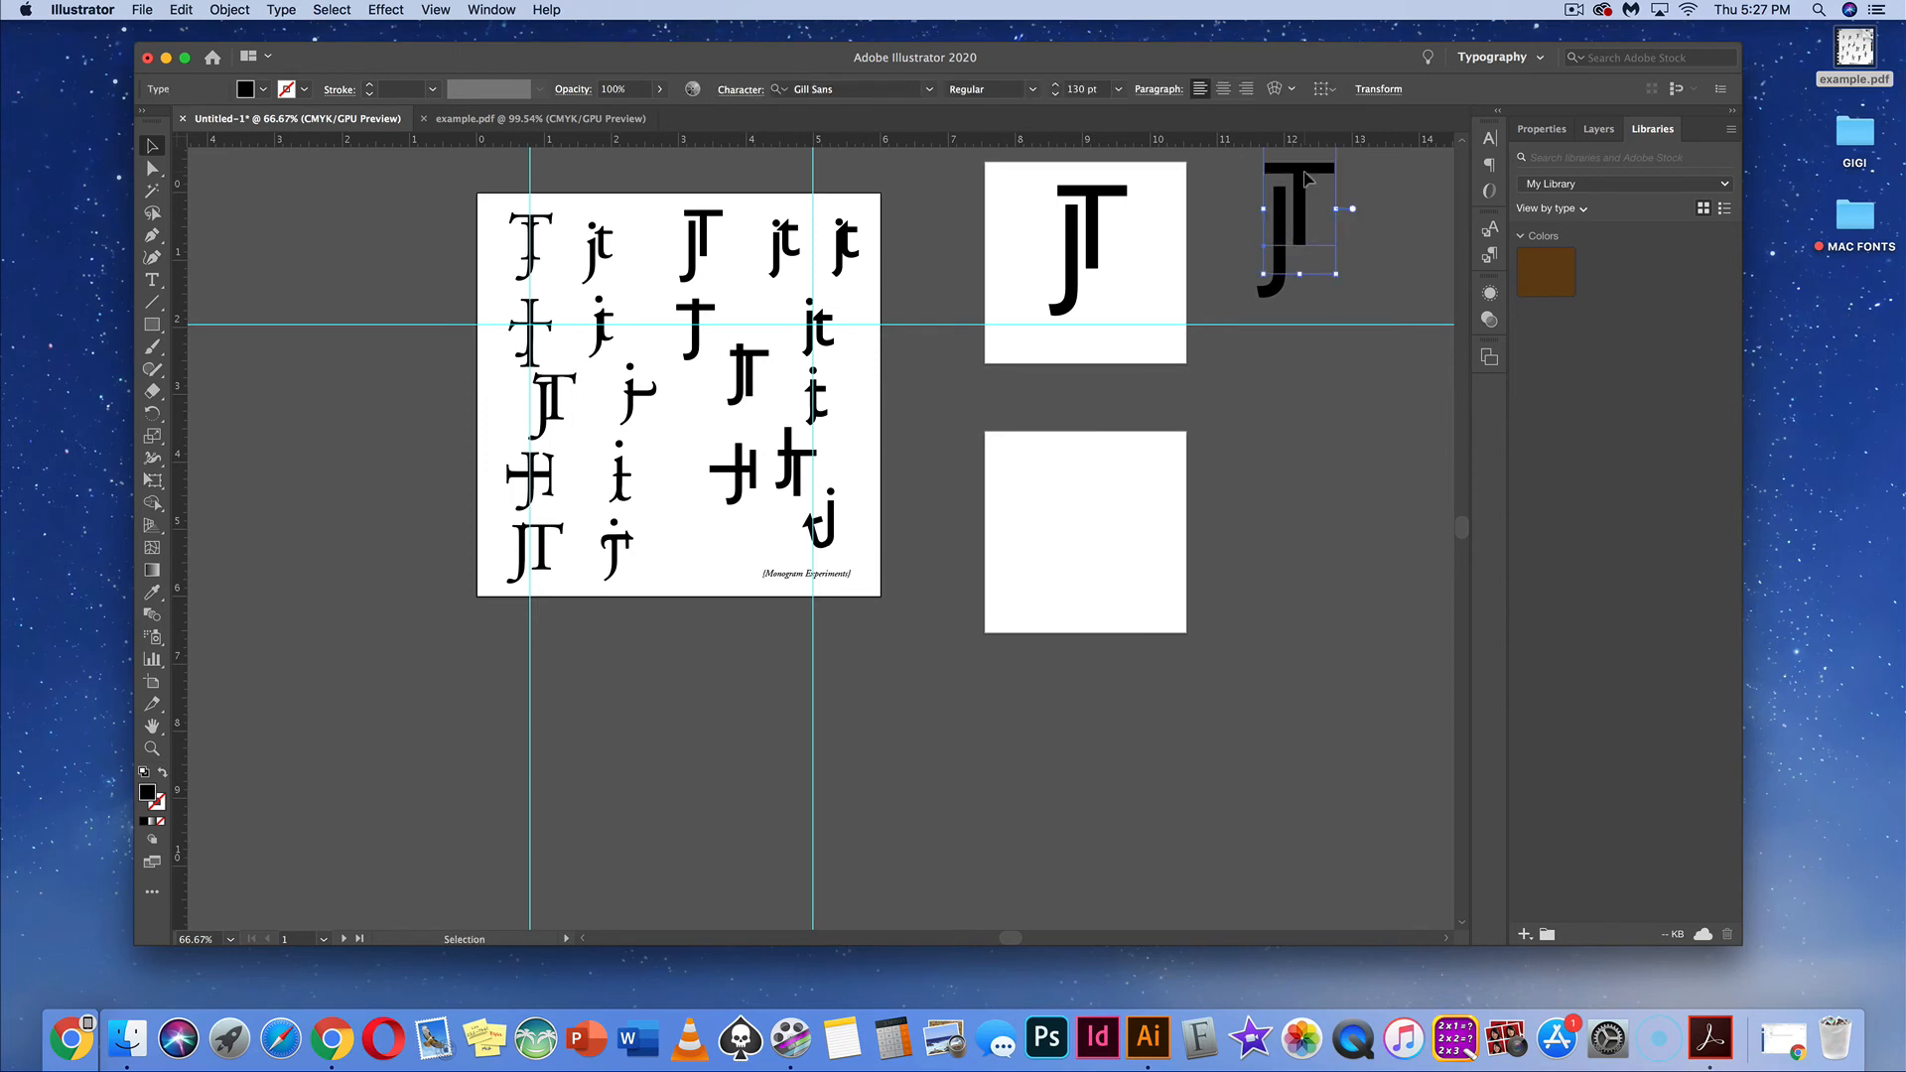
drag(1303, 171, 1309, 183)
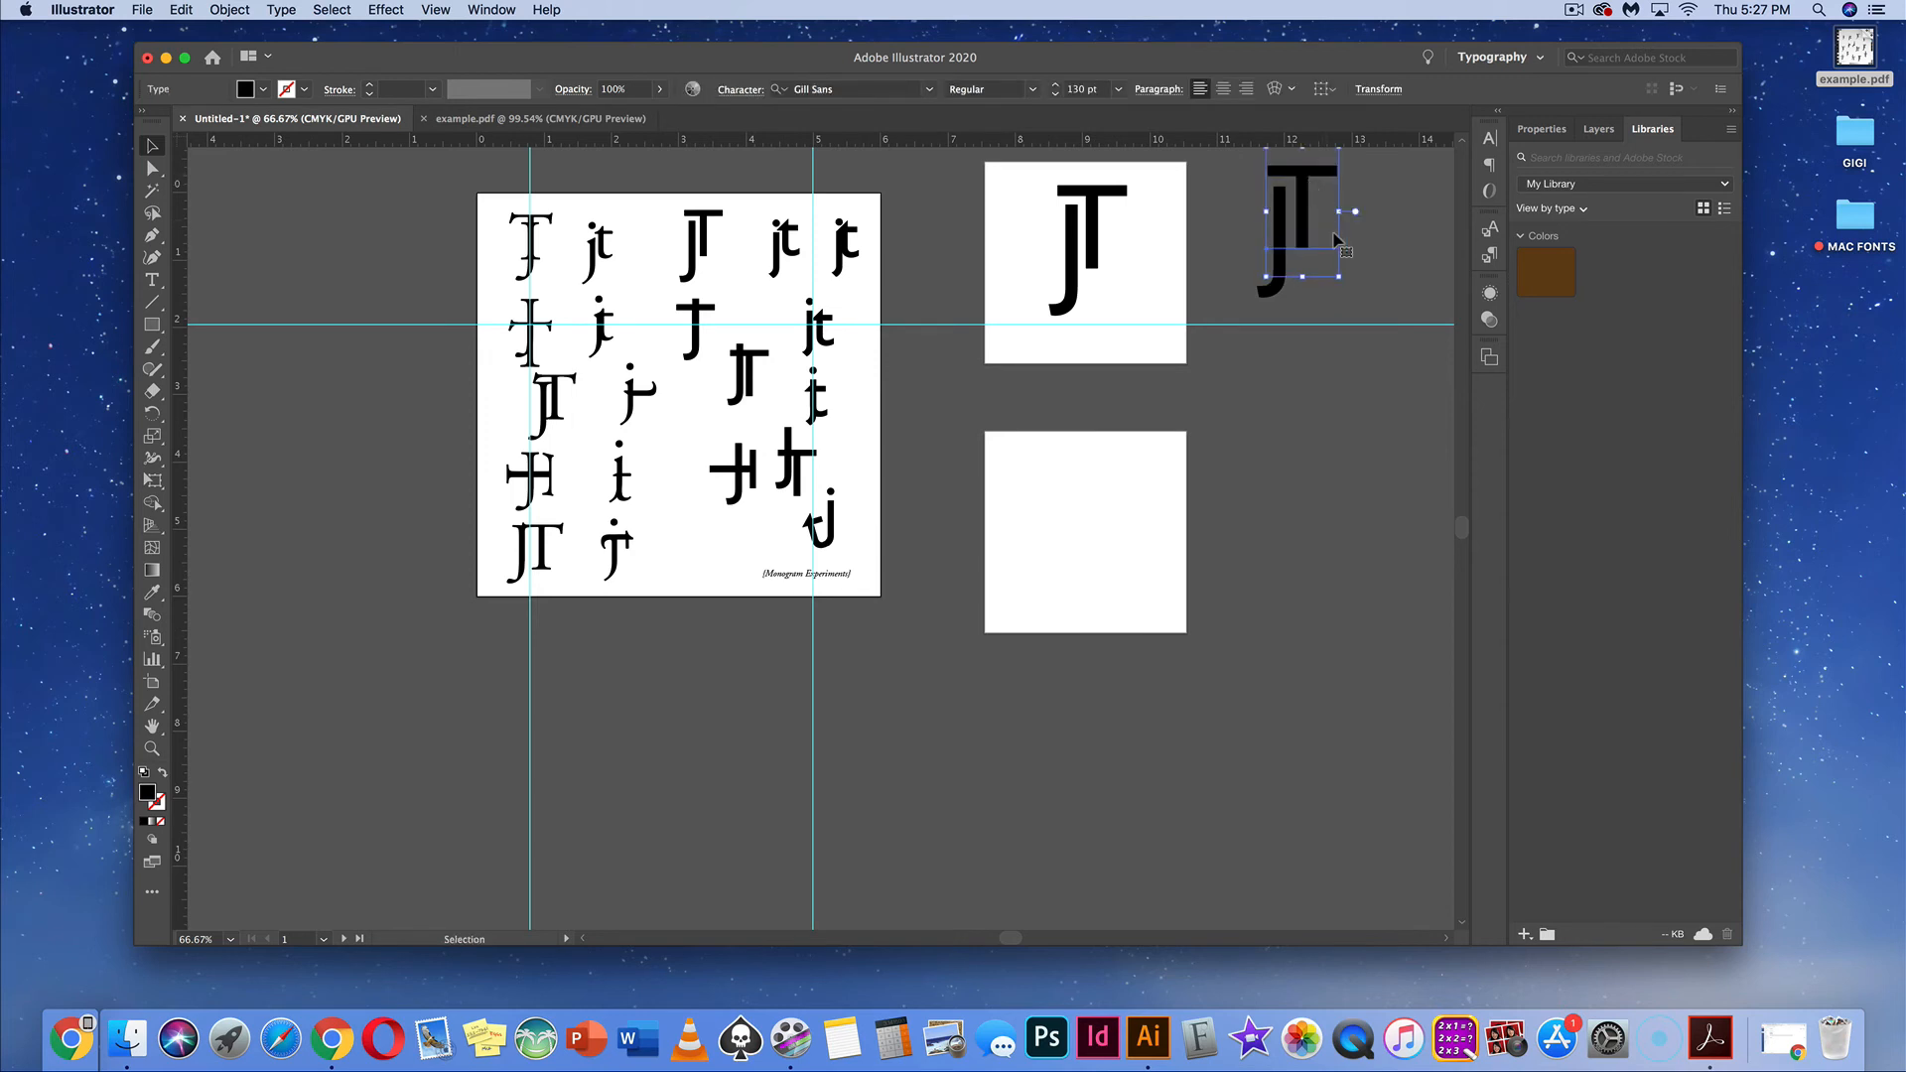
drag(1377, 290, 1209, 173)
key(Delete)
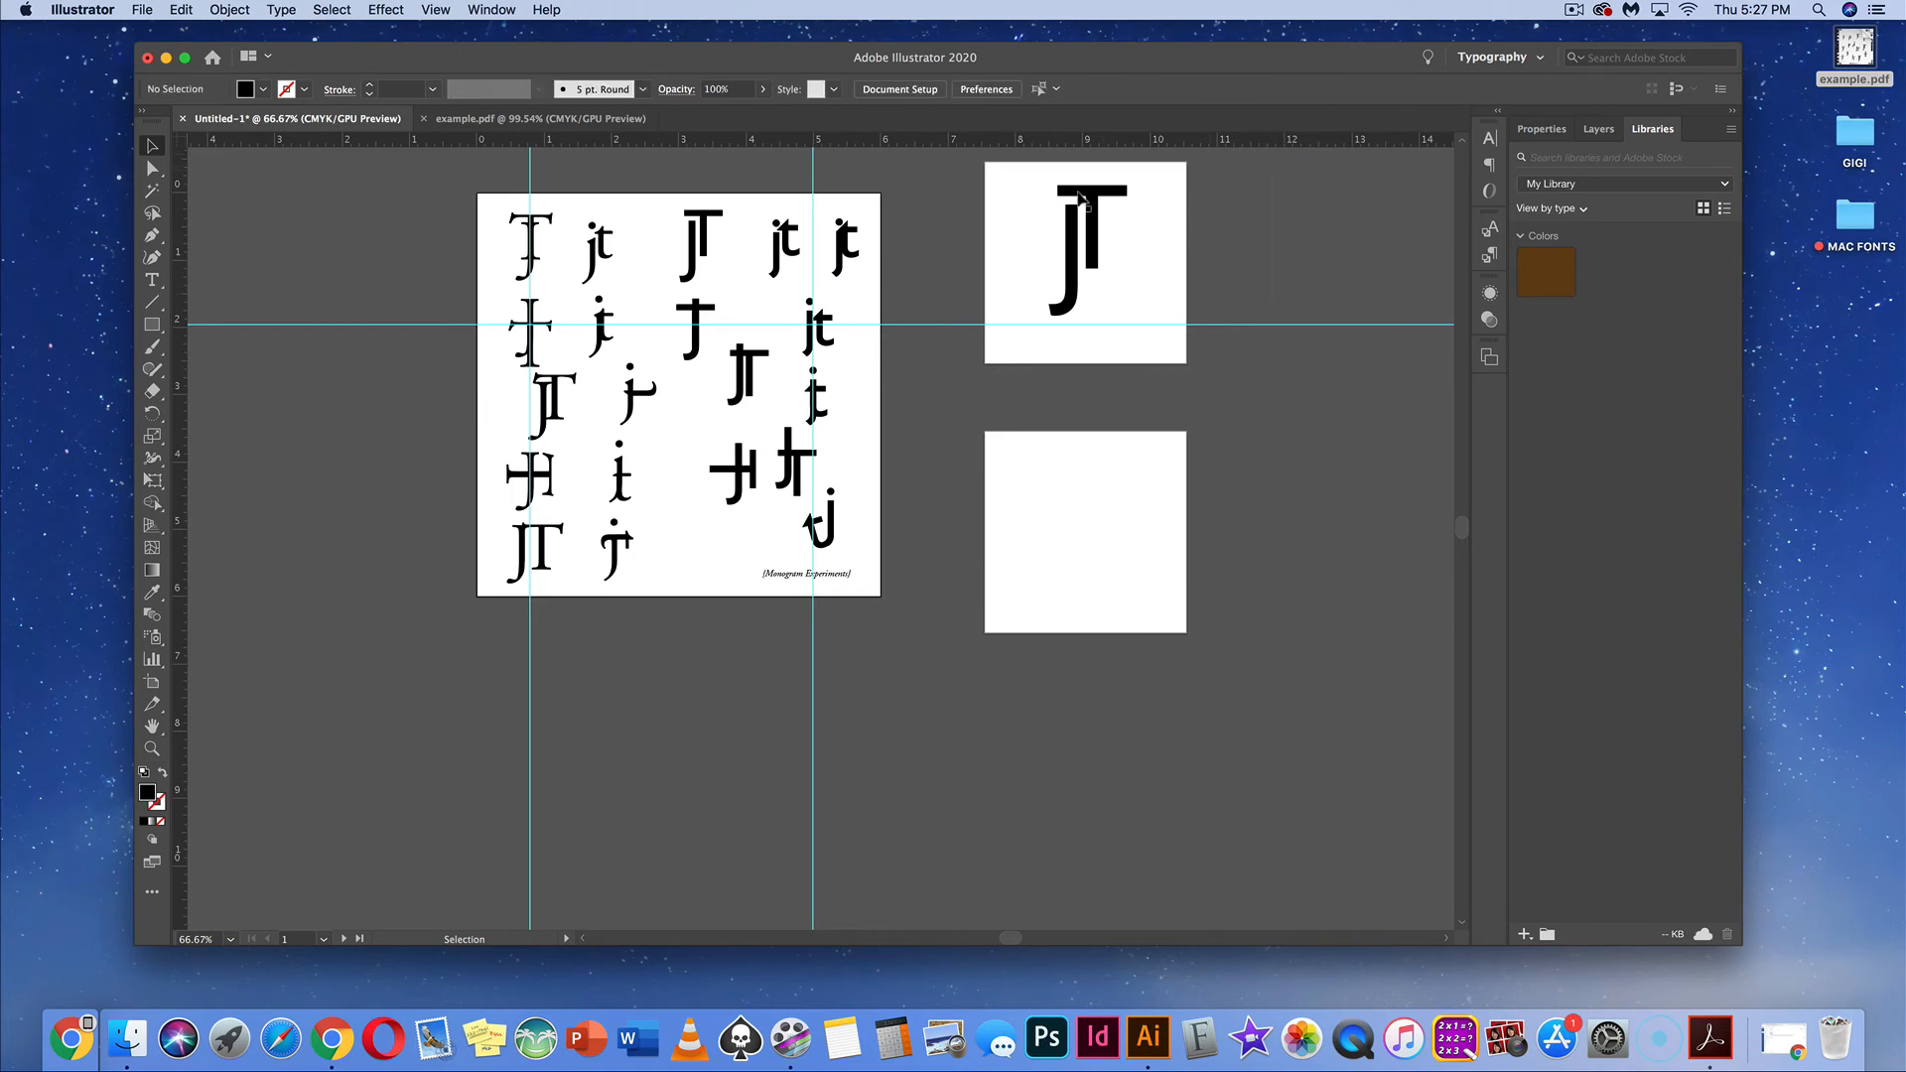
Centre the Gill Sans JT monogram on Artboard 2, and add guides through the centres of both small artboards
click(1115, 268)
drag(1114, 264, 1094, 259)
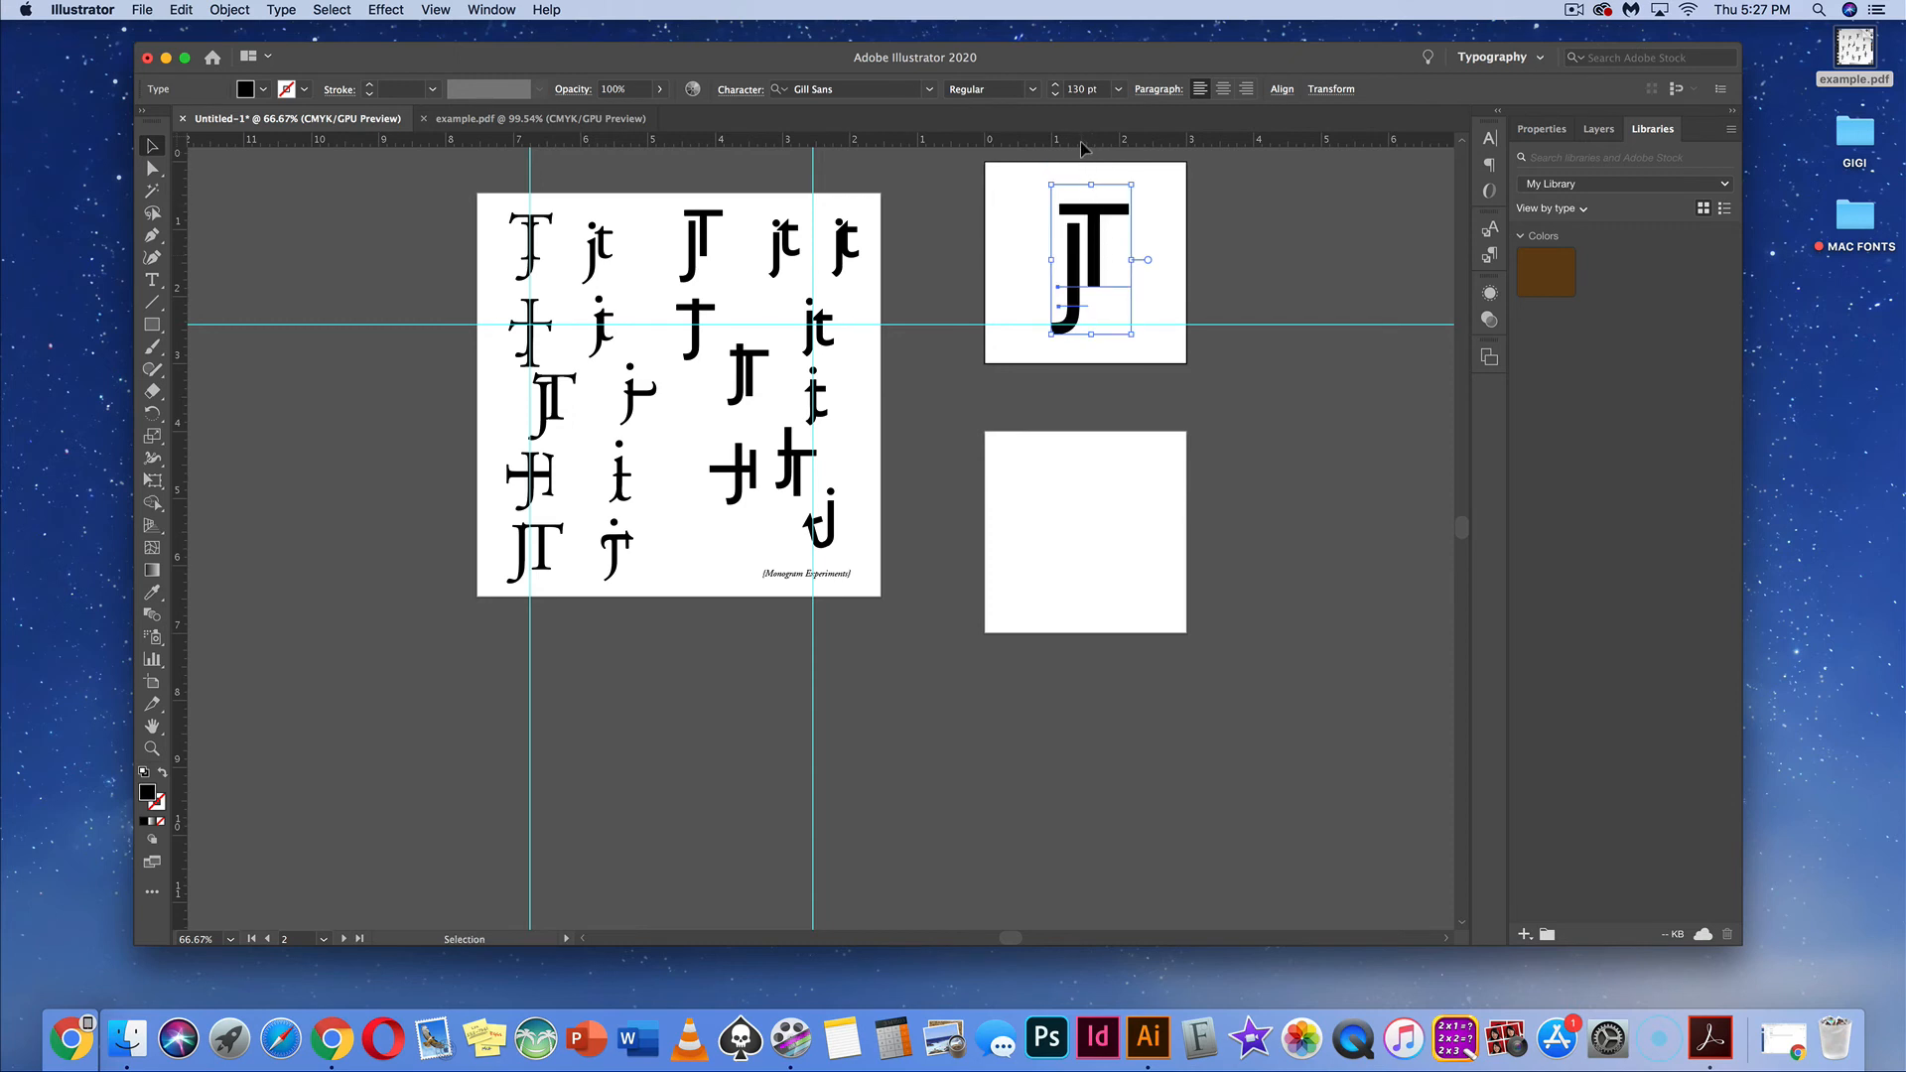
drag(1084, 144, 1088, 263)
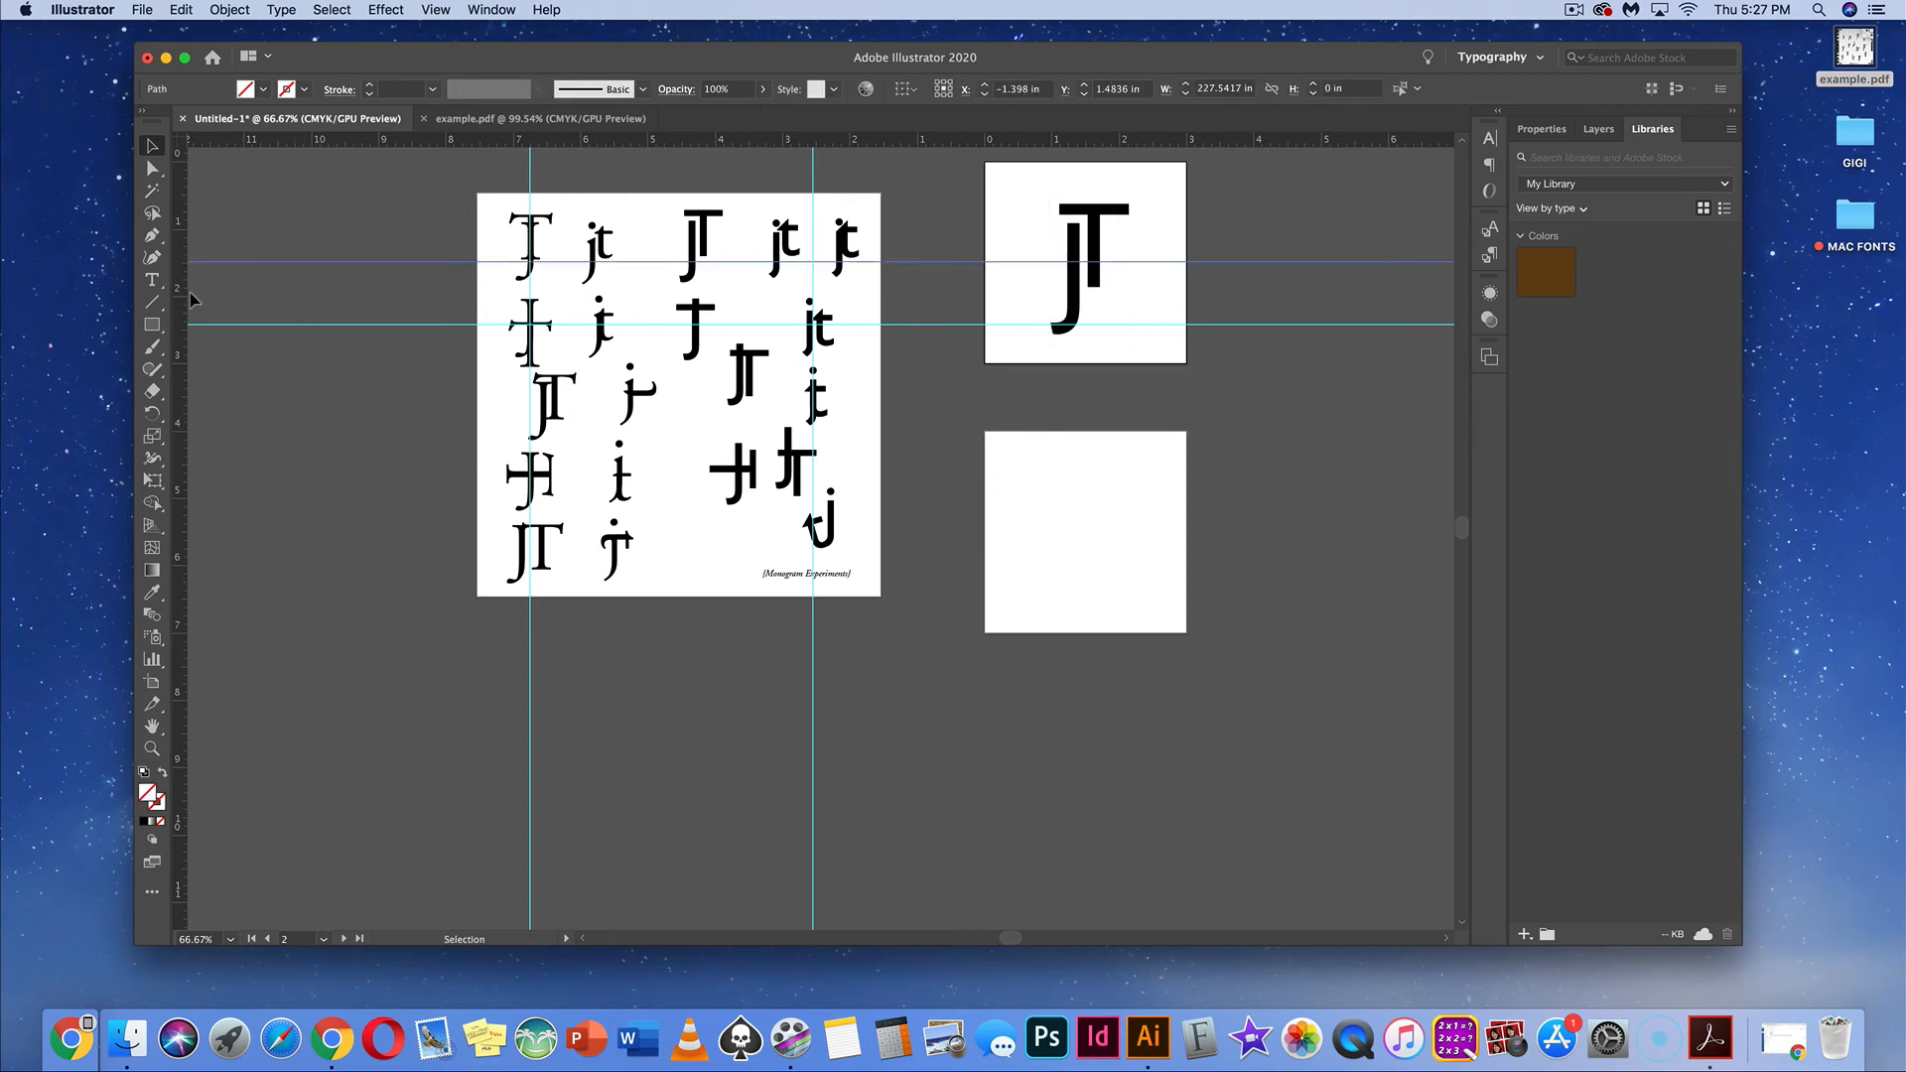
drag(180, 303, 1081, 377)
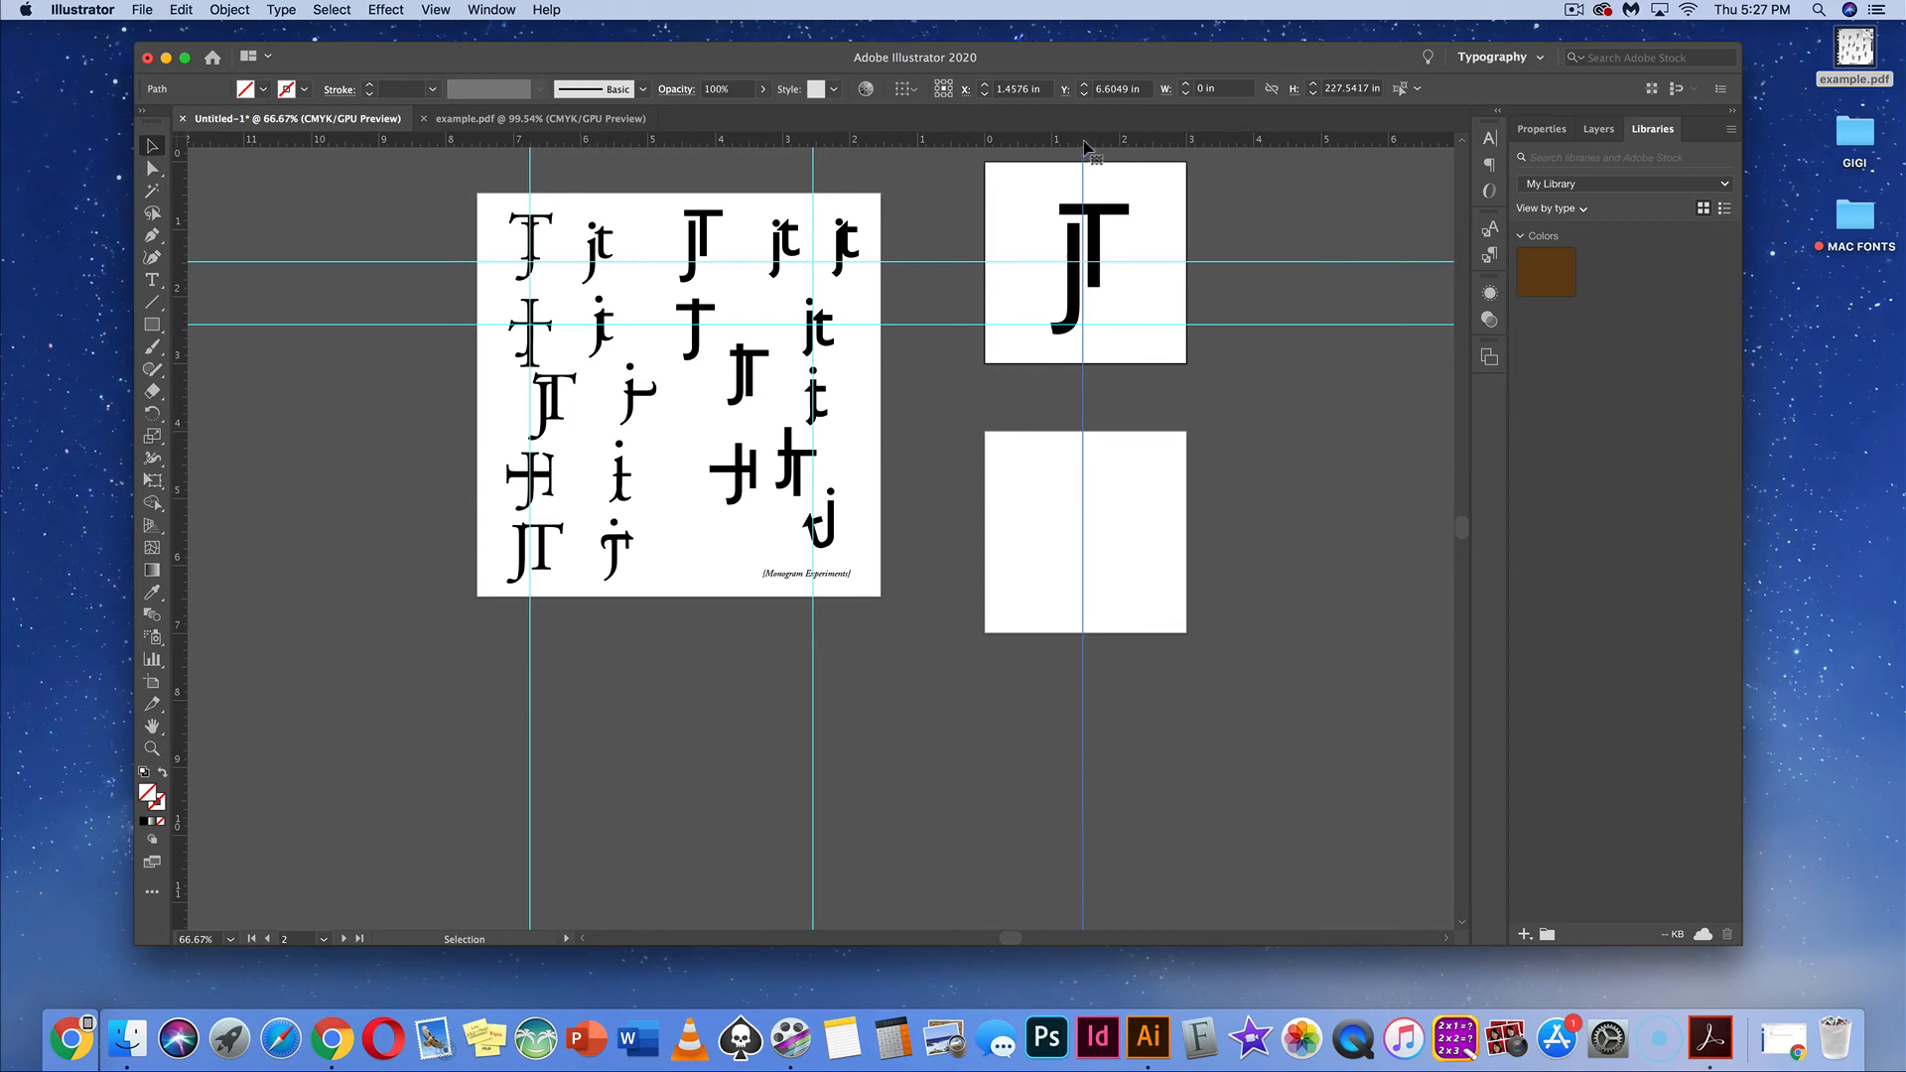
drag(1085, 141, 1074, 533)
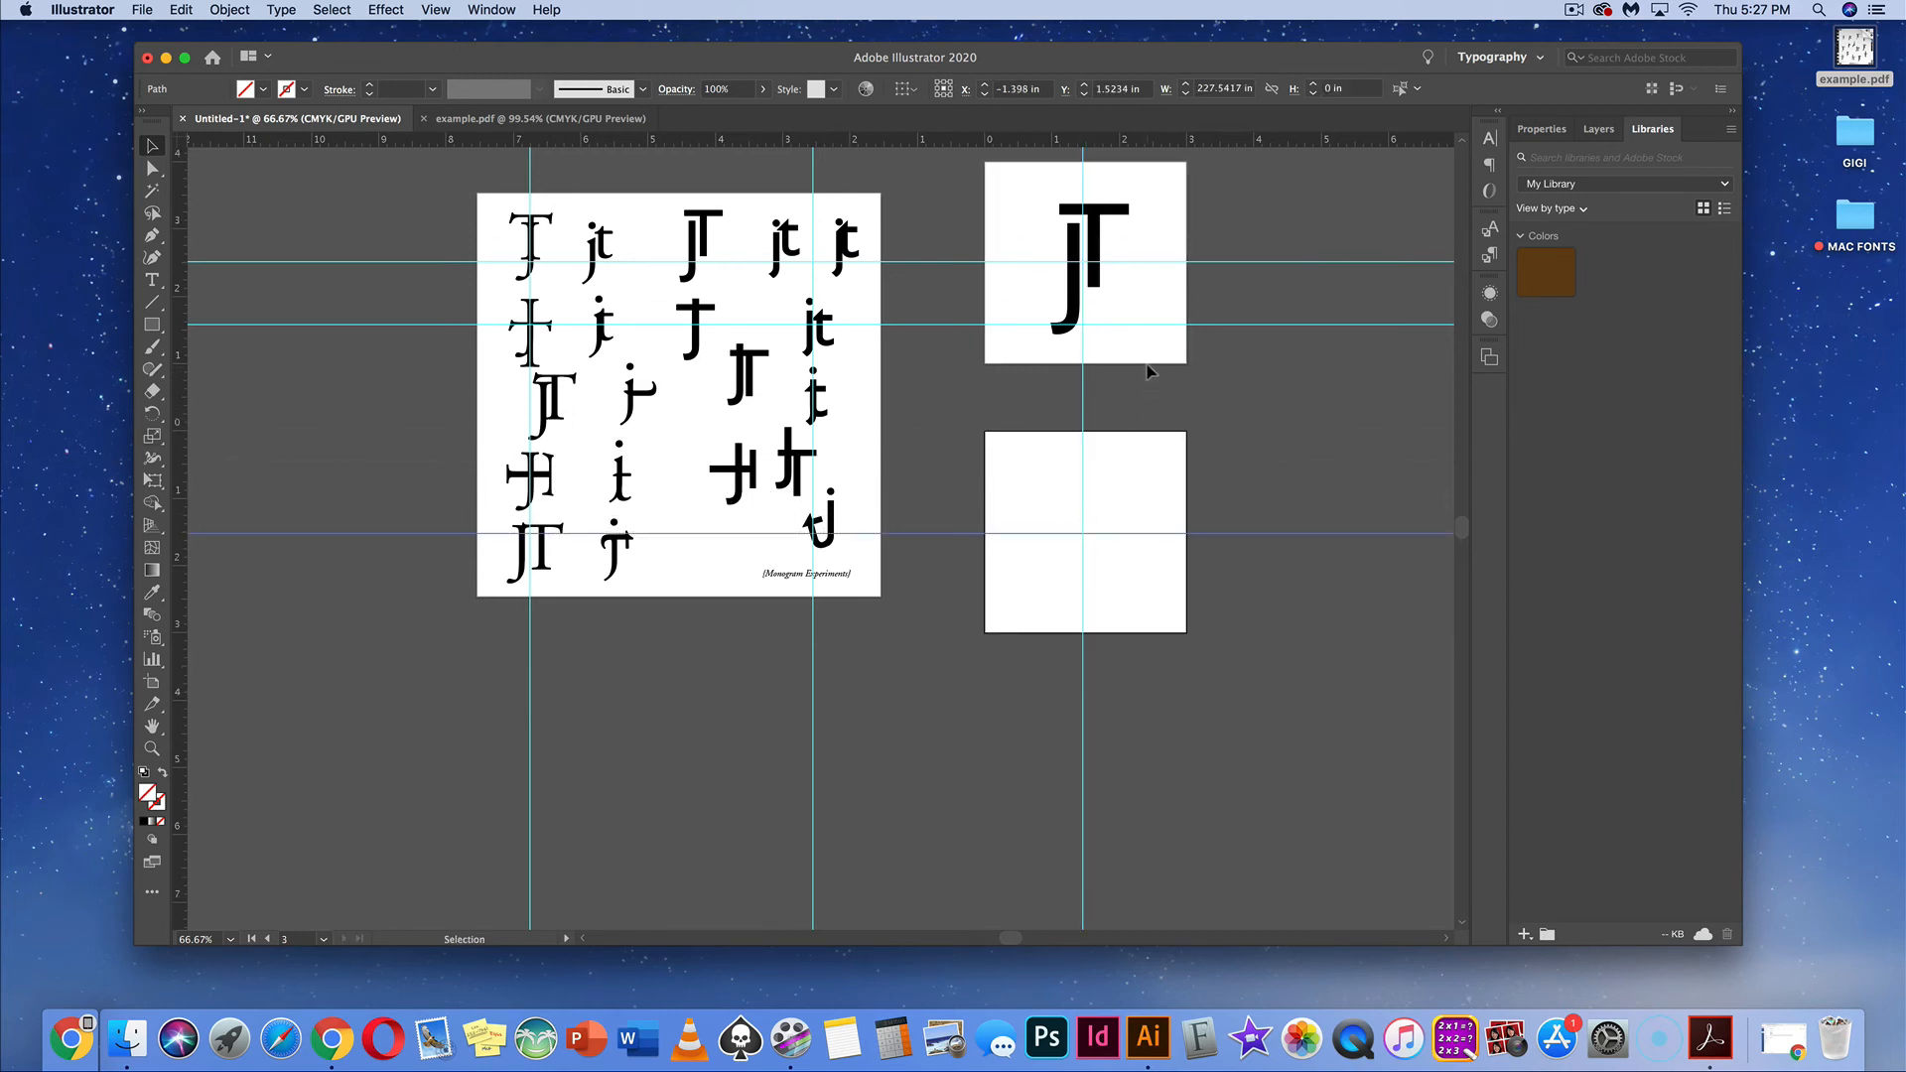
click(1141, 268)
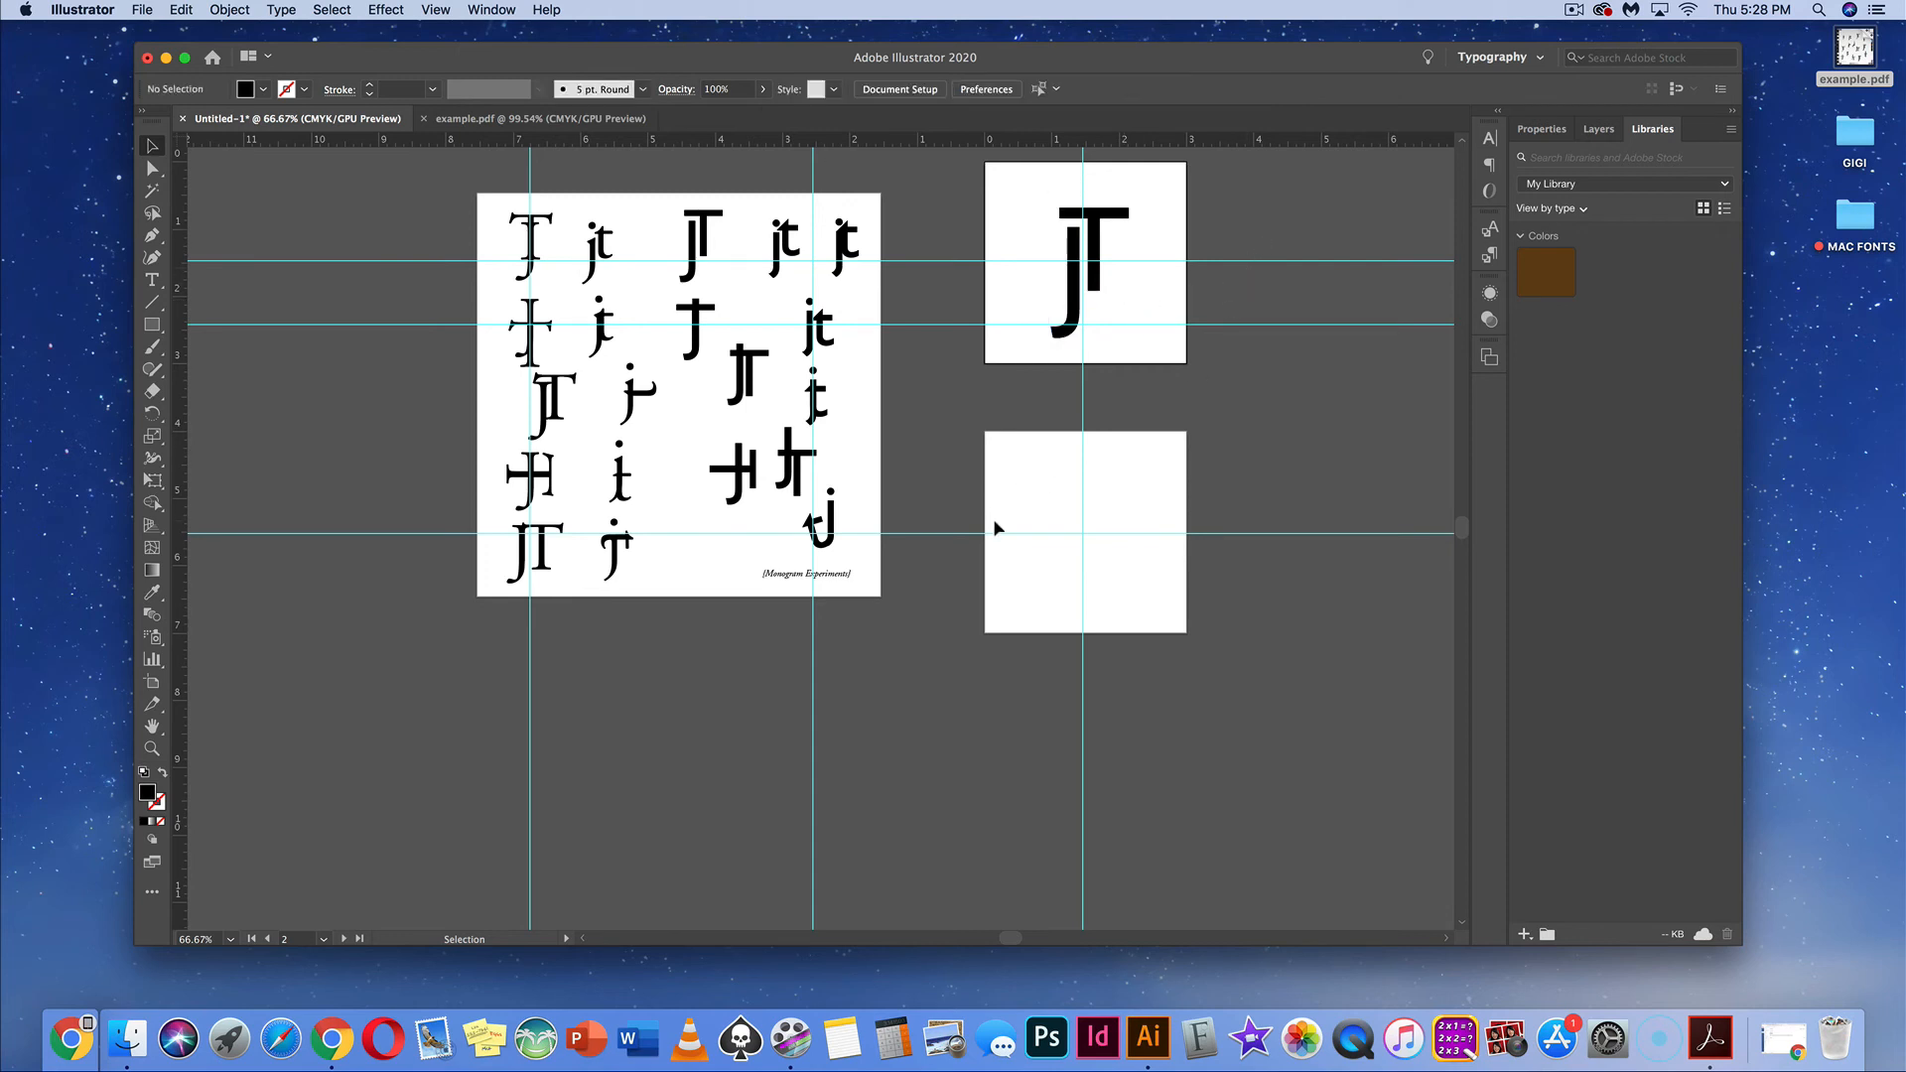
Copy the Monogram Experiments caption to Artboard 2's lower-right corner and change its text to "(Gill Sans Monogram)"
click(837, 577)
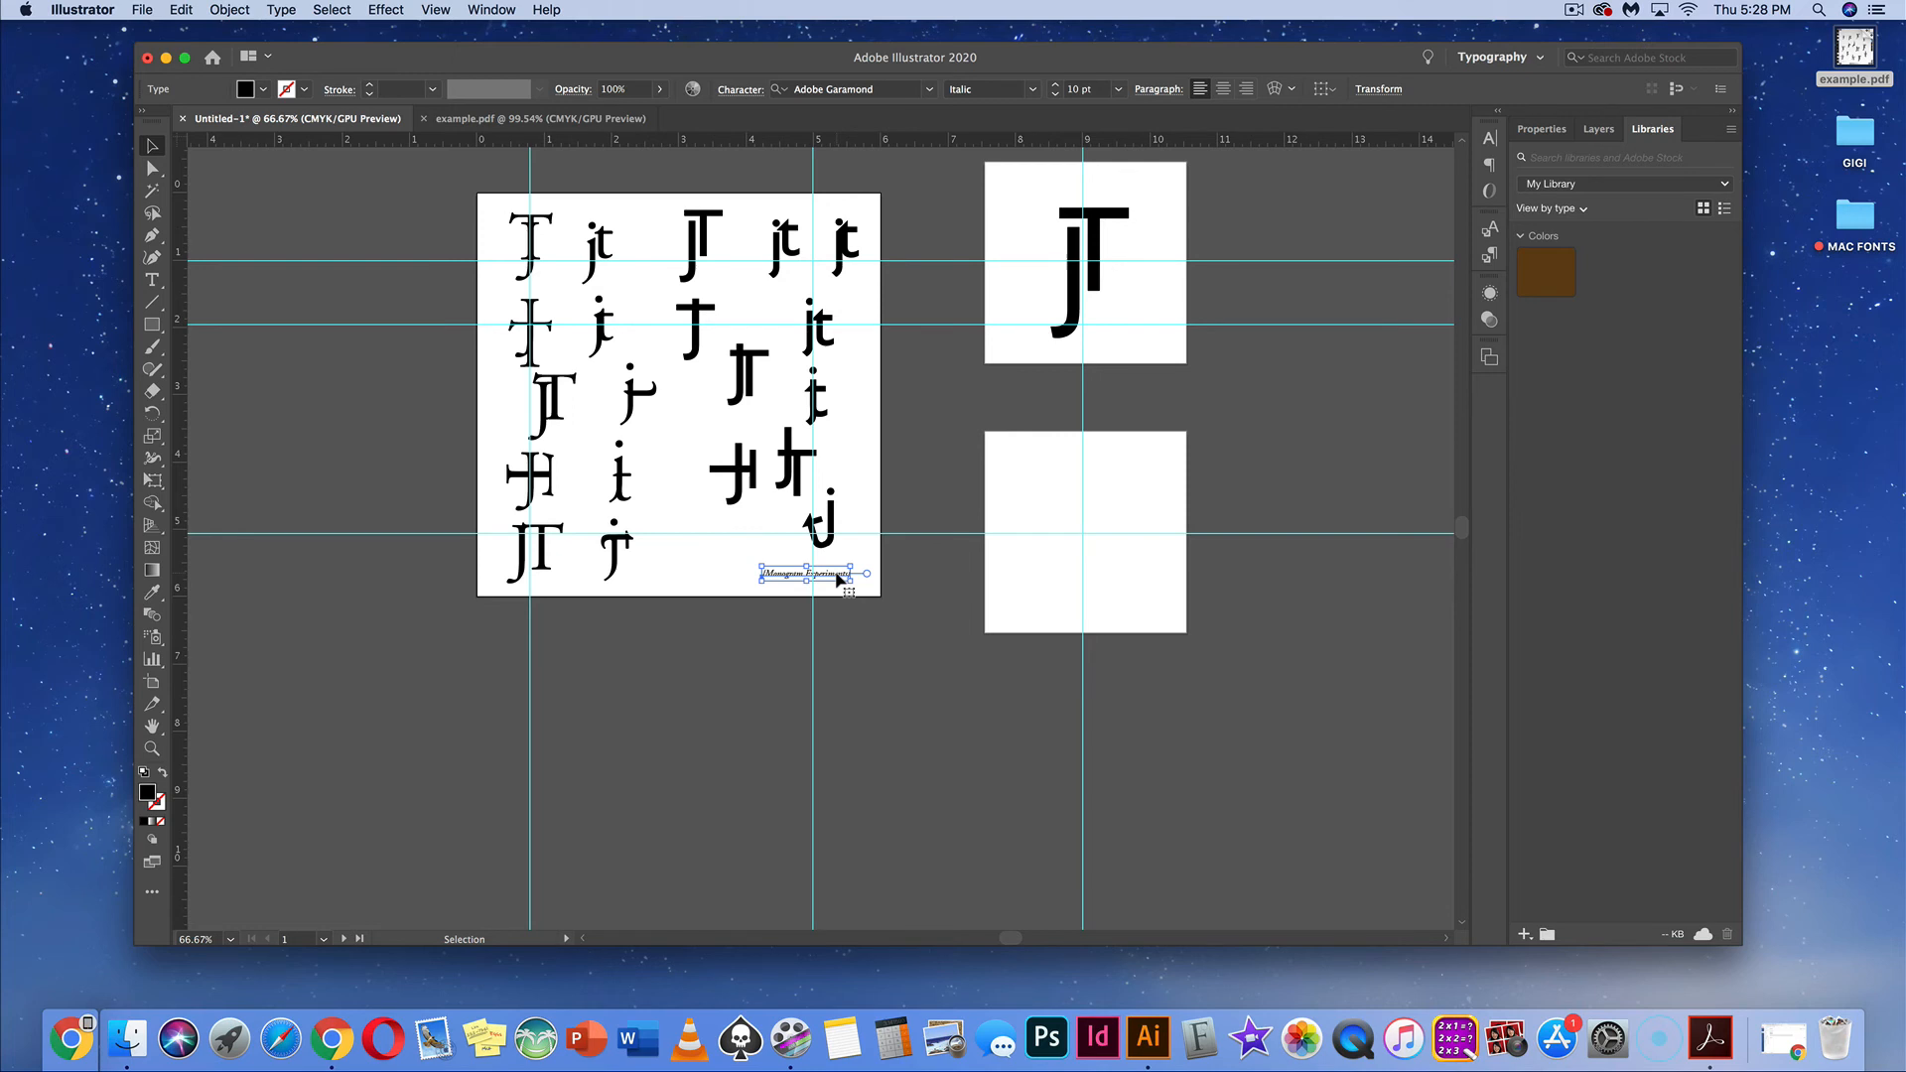
key(super+c)
key(super+v)
key(v)
drag(864, 540, 1166, 354)
click(151, 280)
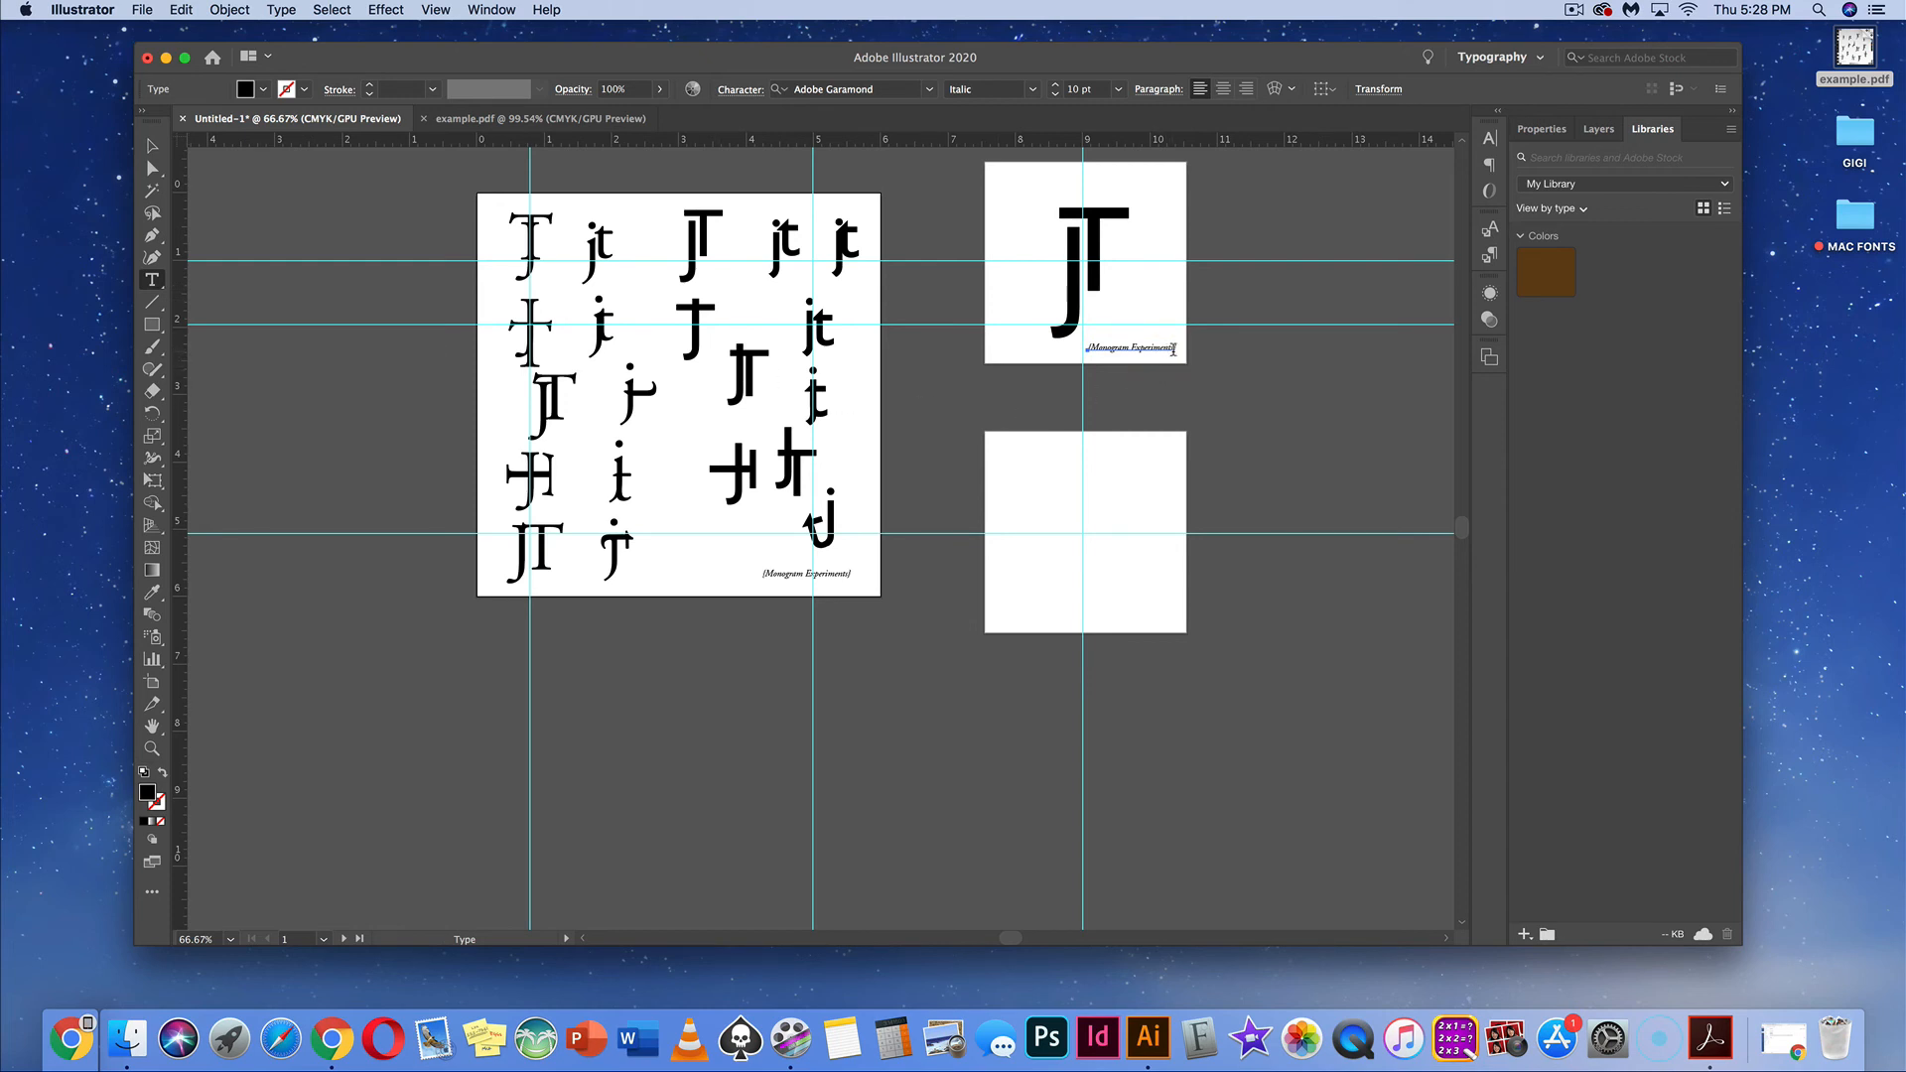
drag(1175, 347, 1092, 349)
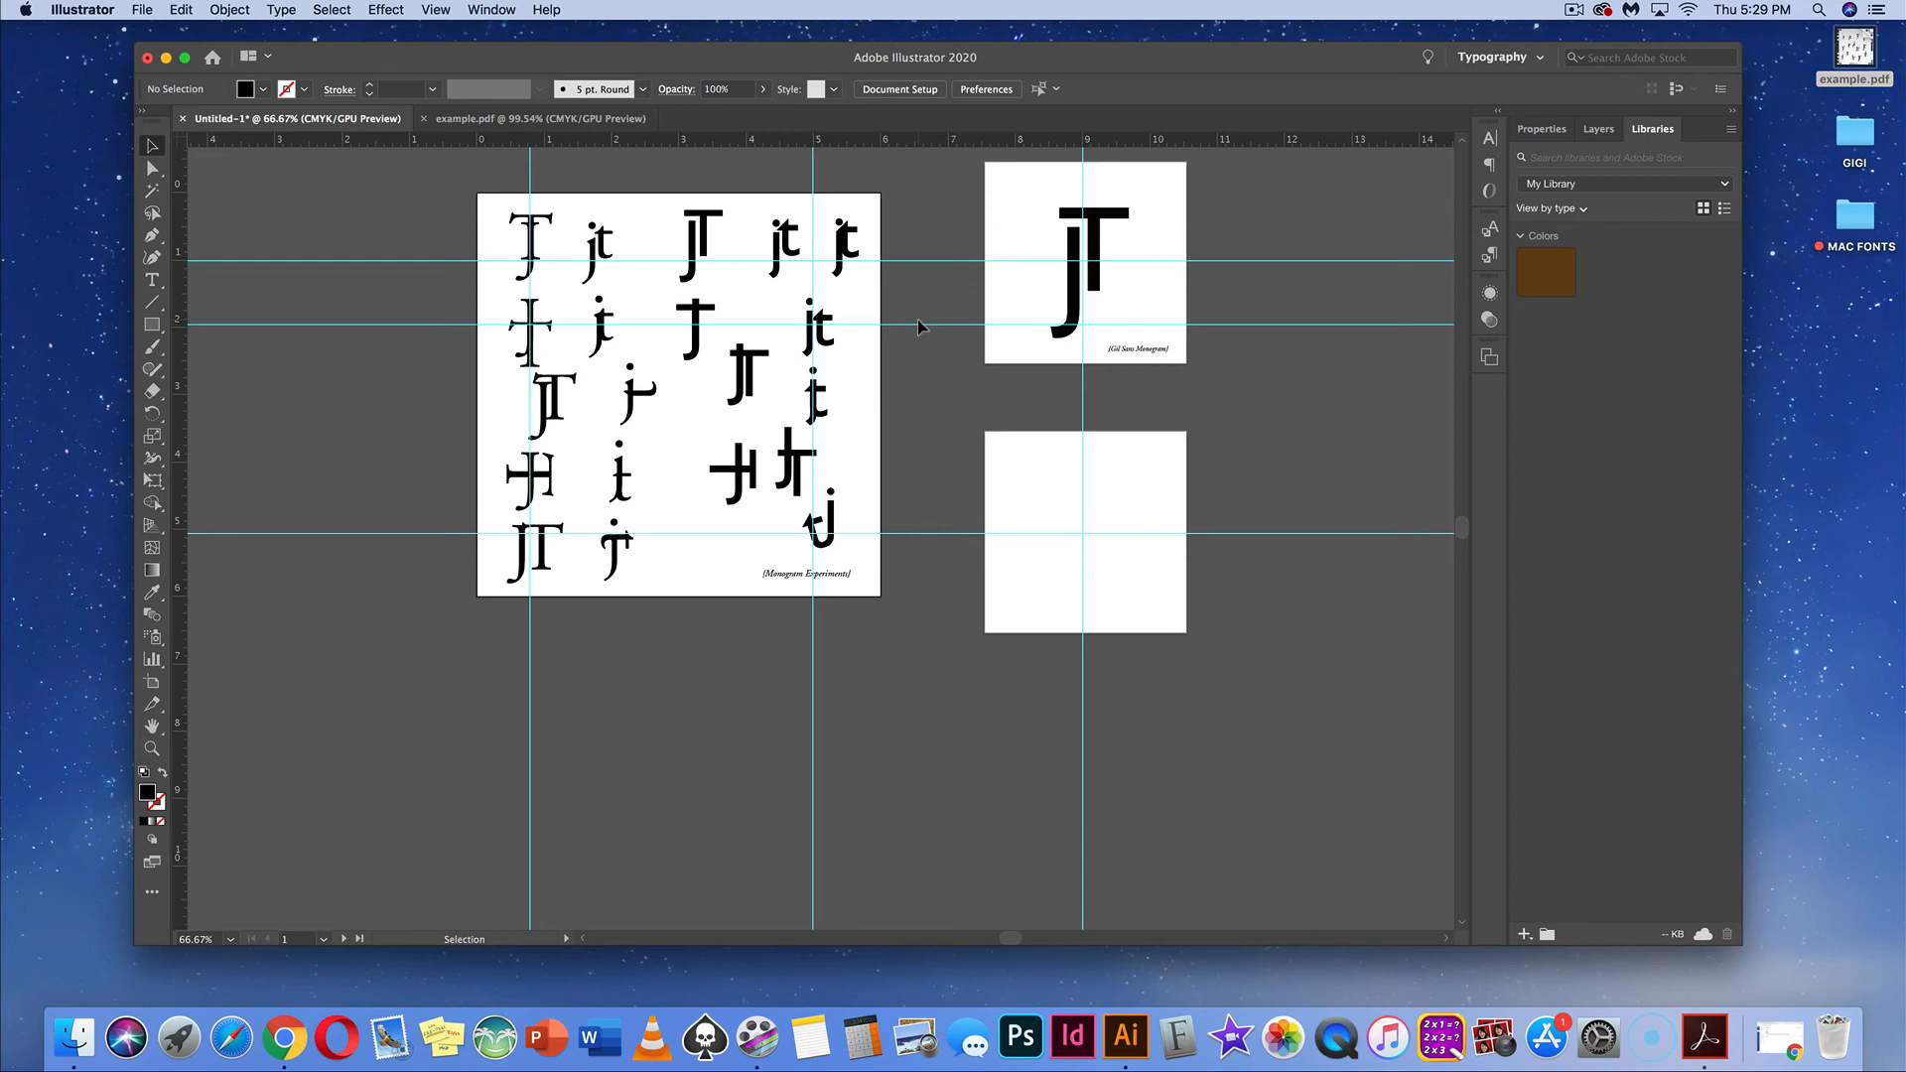
With the guides hidden, duplicate the second-row Garamond JT monogram onto Artboard 3 and set its font size to 130 pt
key(a)
key(super+semicolon)
key(v)
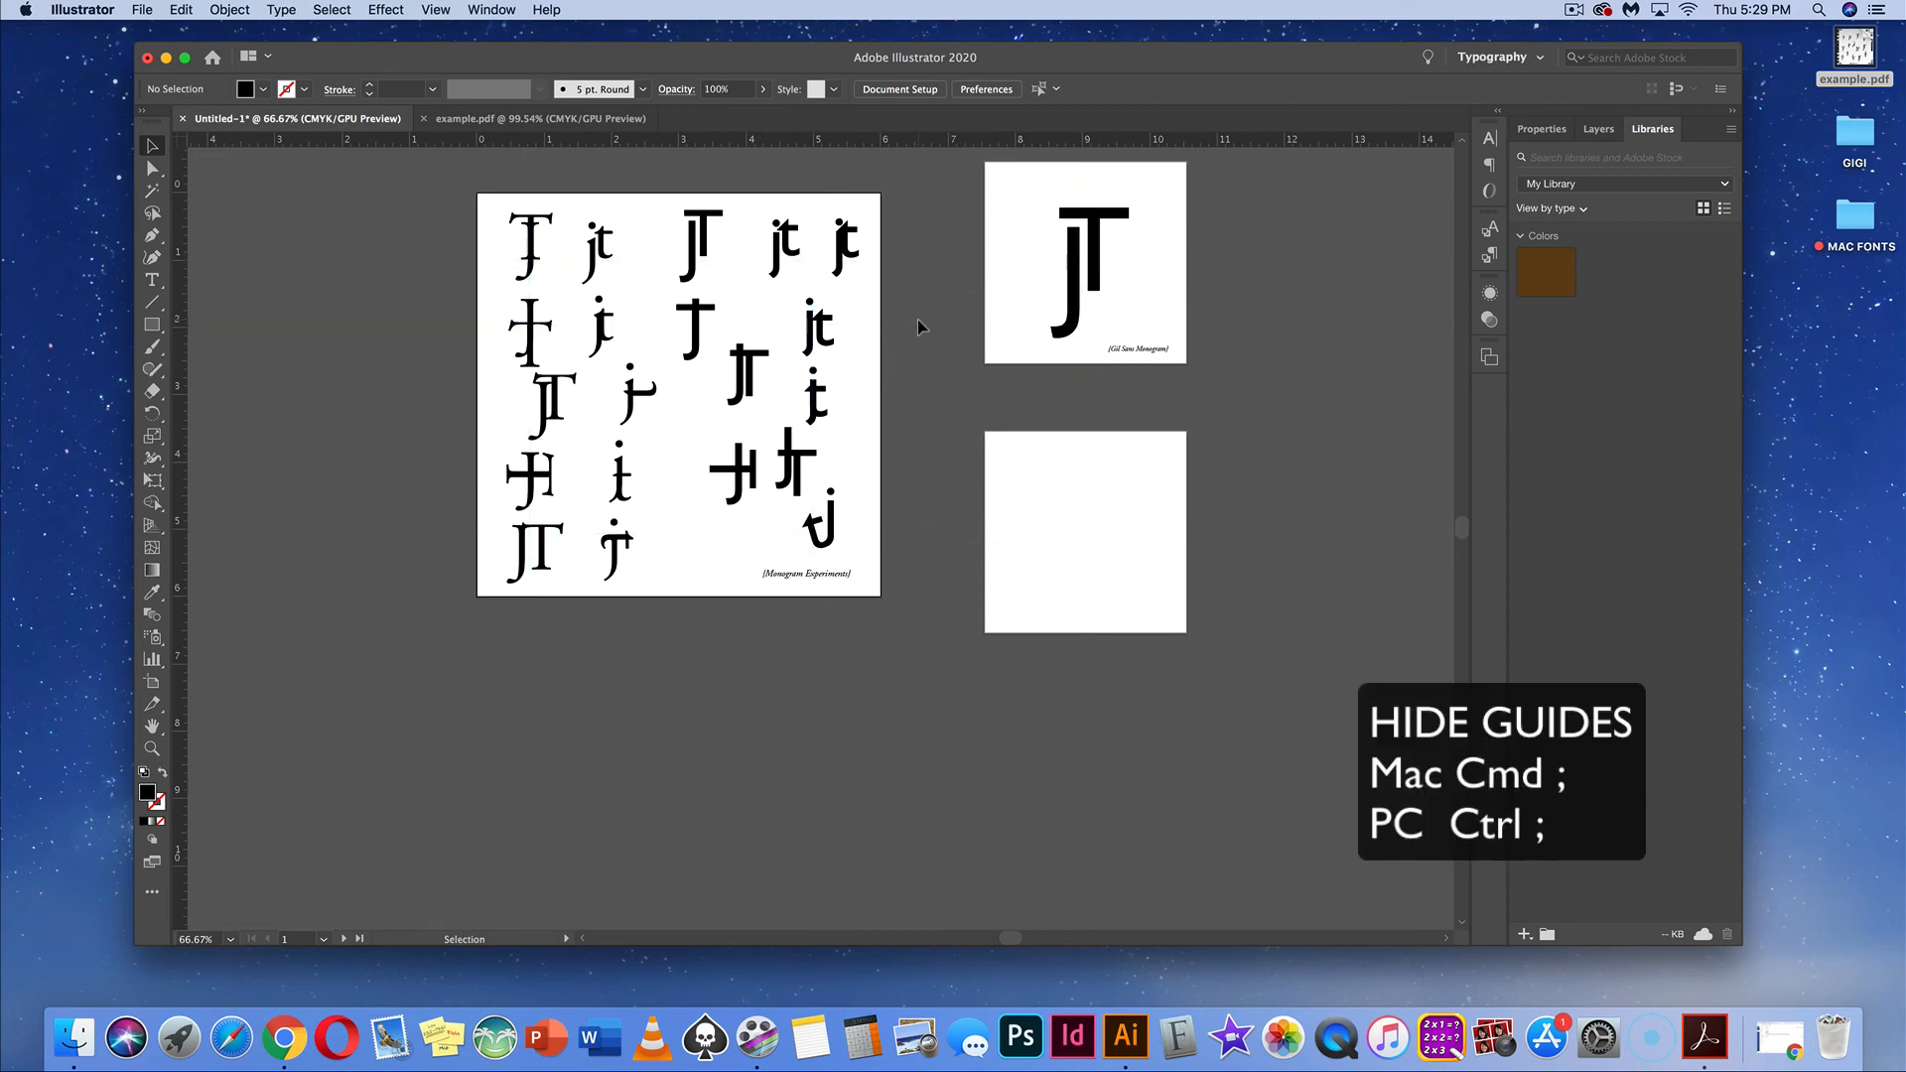
click(533, 335)
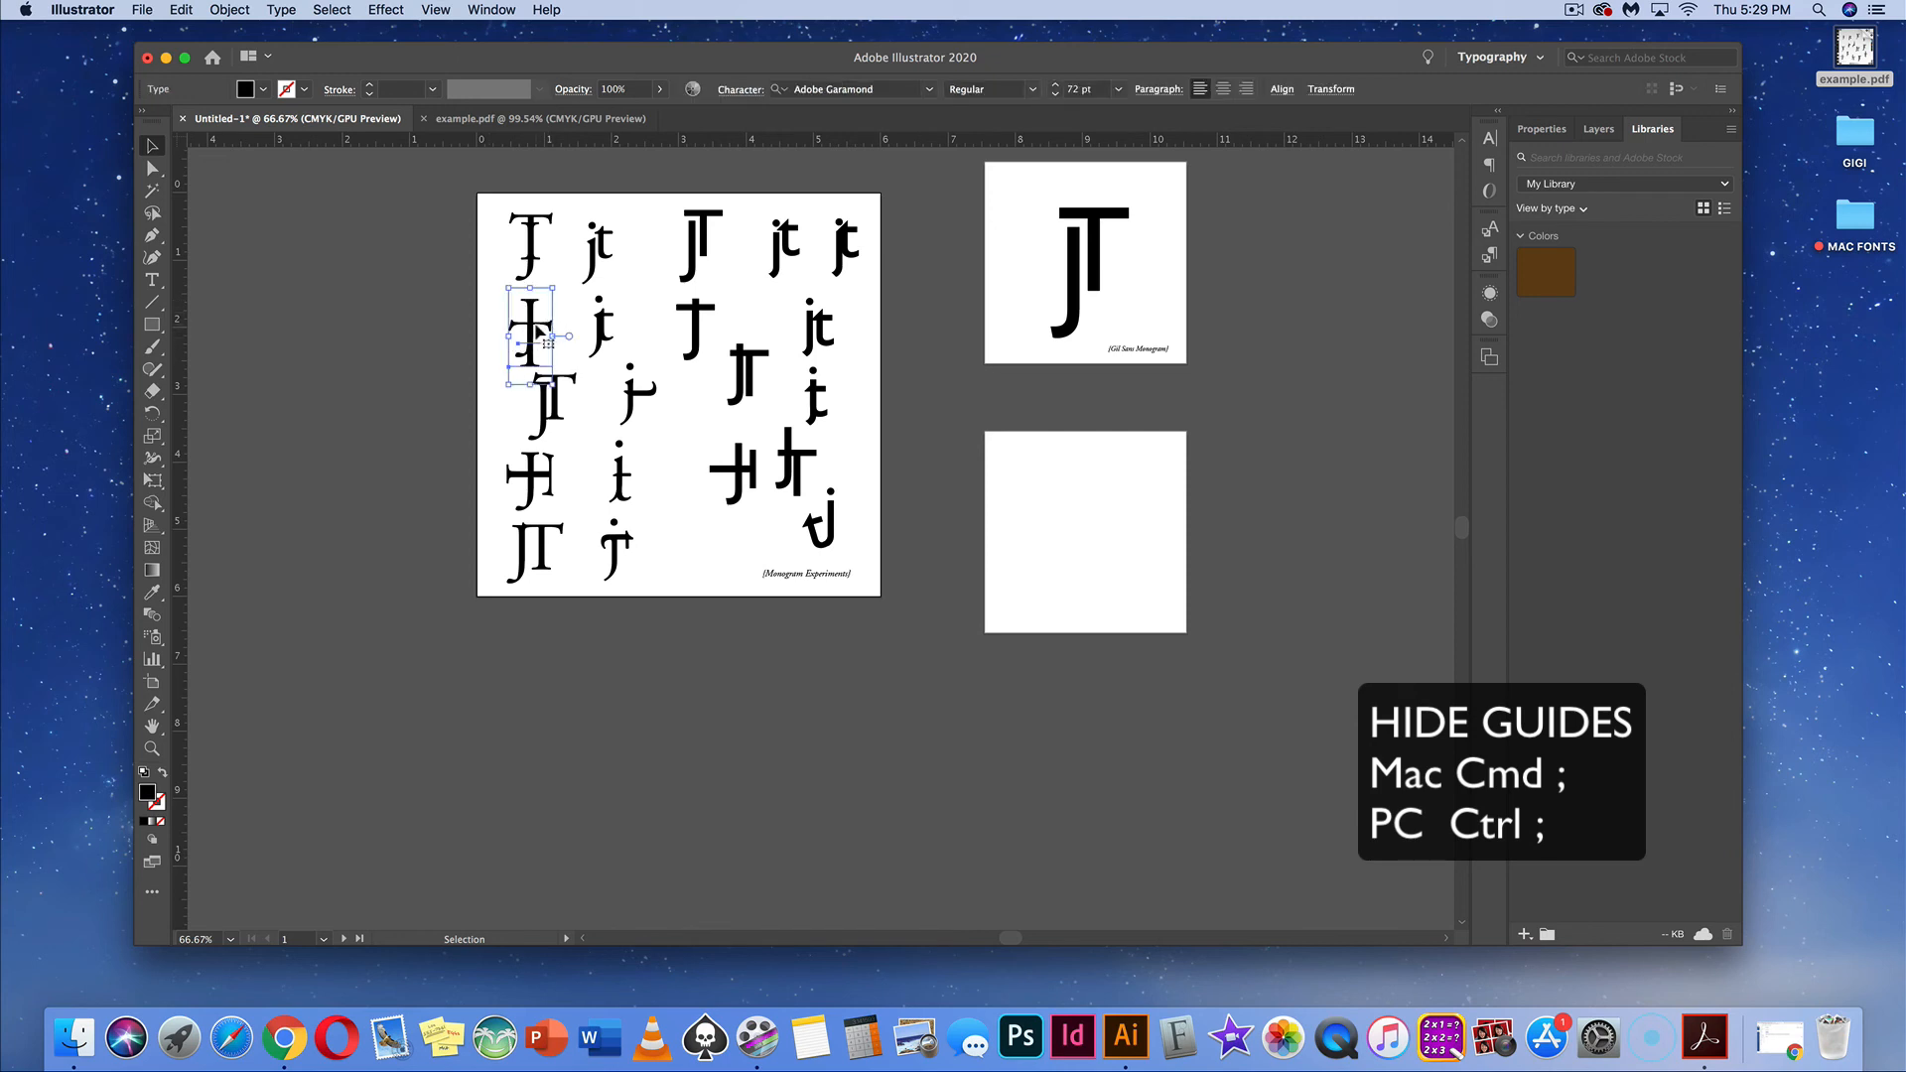
drag(537, 330, 1091, 521)
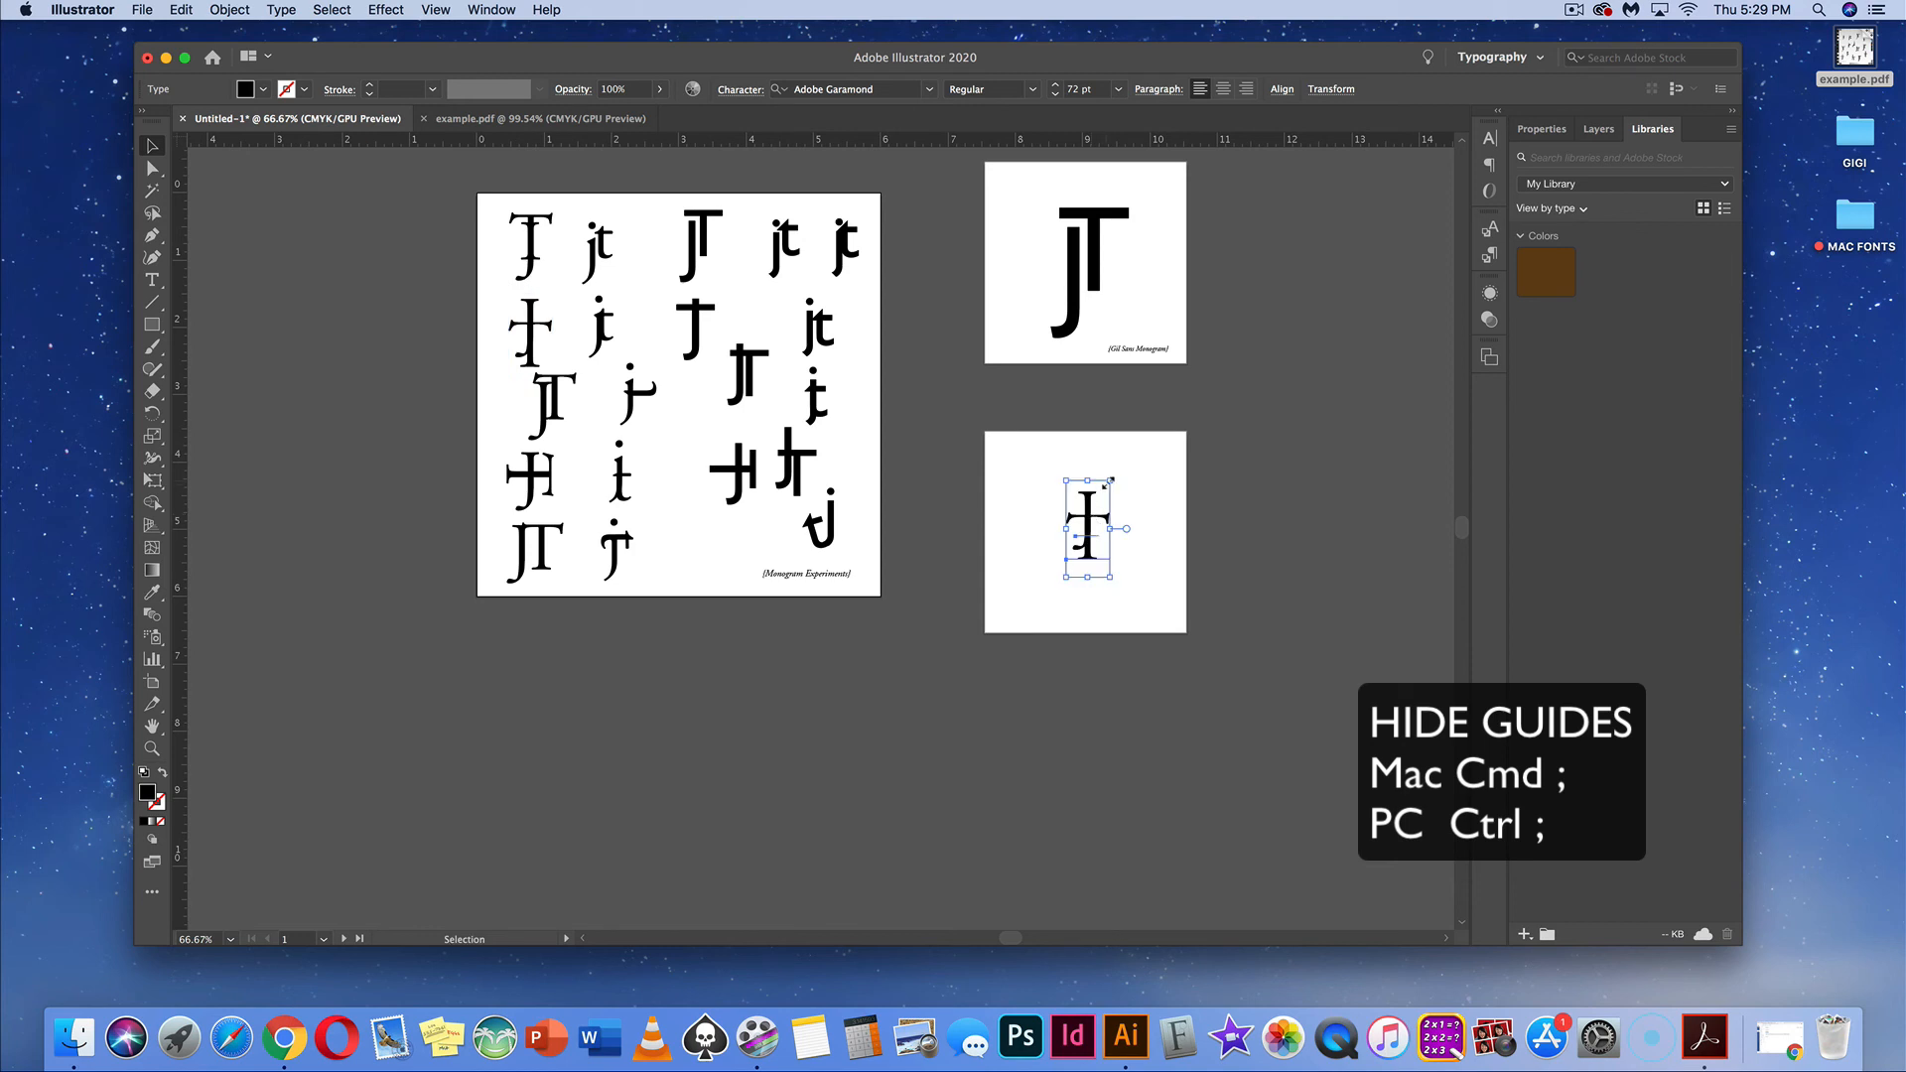
drag(1109, 482, 1311, 413)
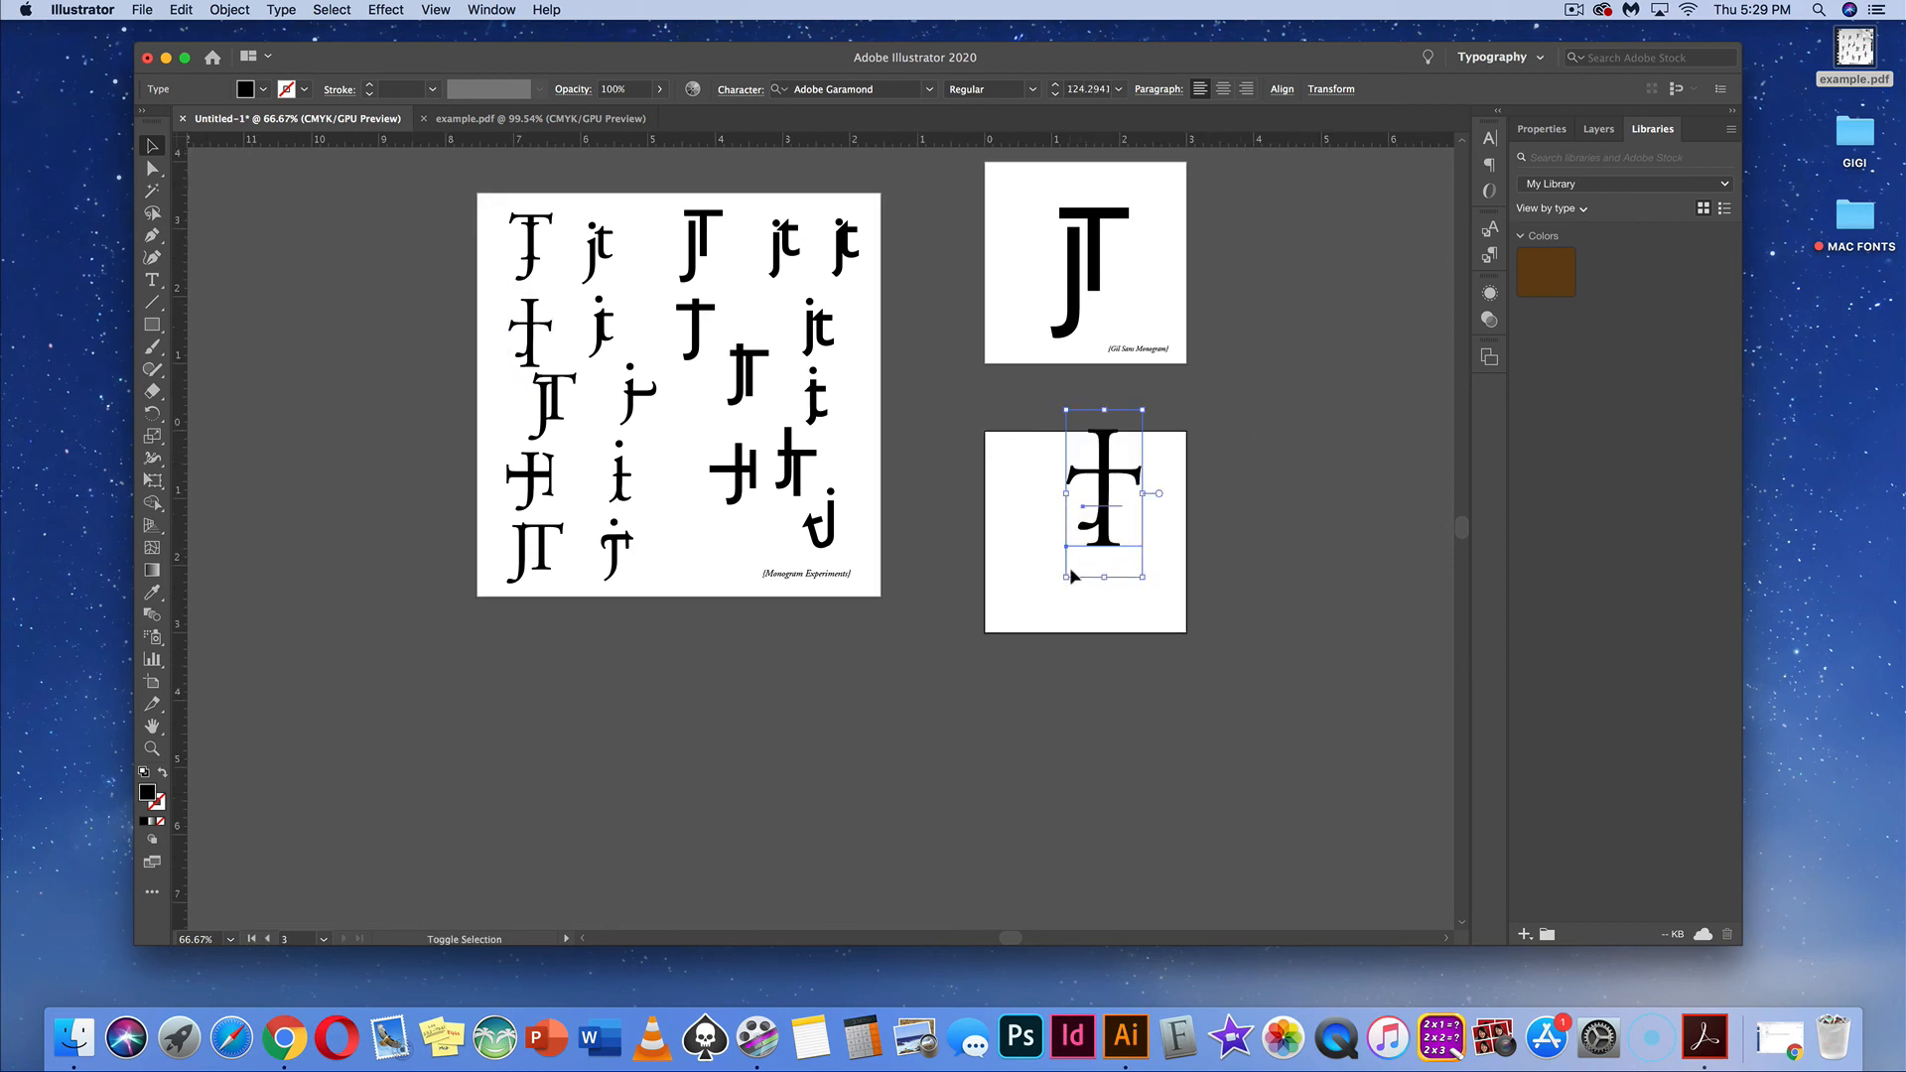
mouse_move(1065, 576)
mouse_down()
mouse_move(1052, 604)
mouse_move(1061, 586)
mouse_up()
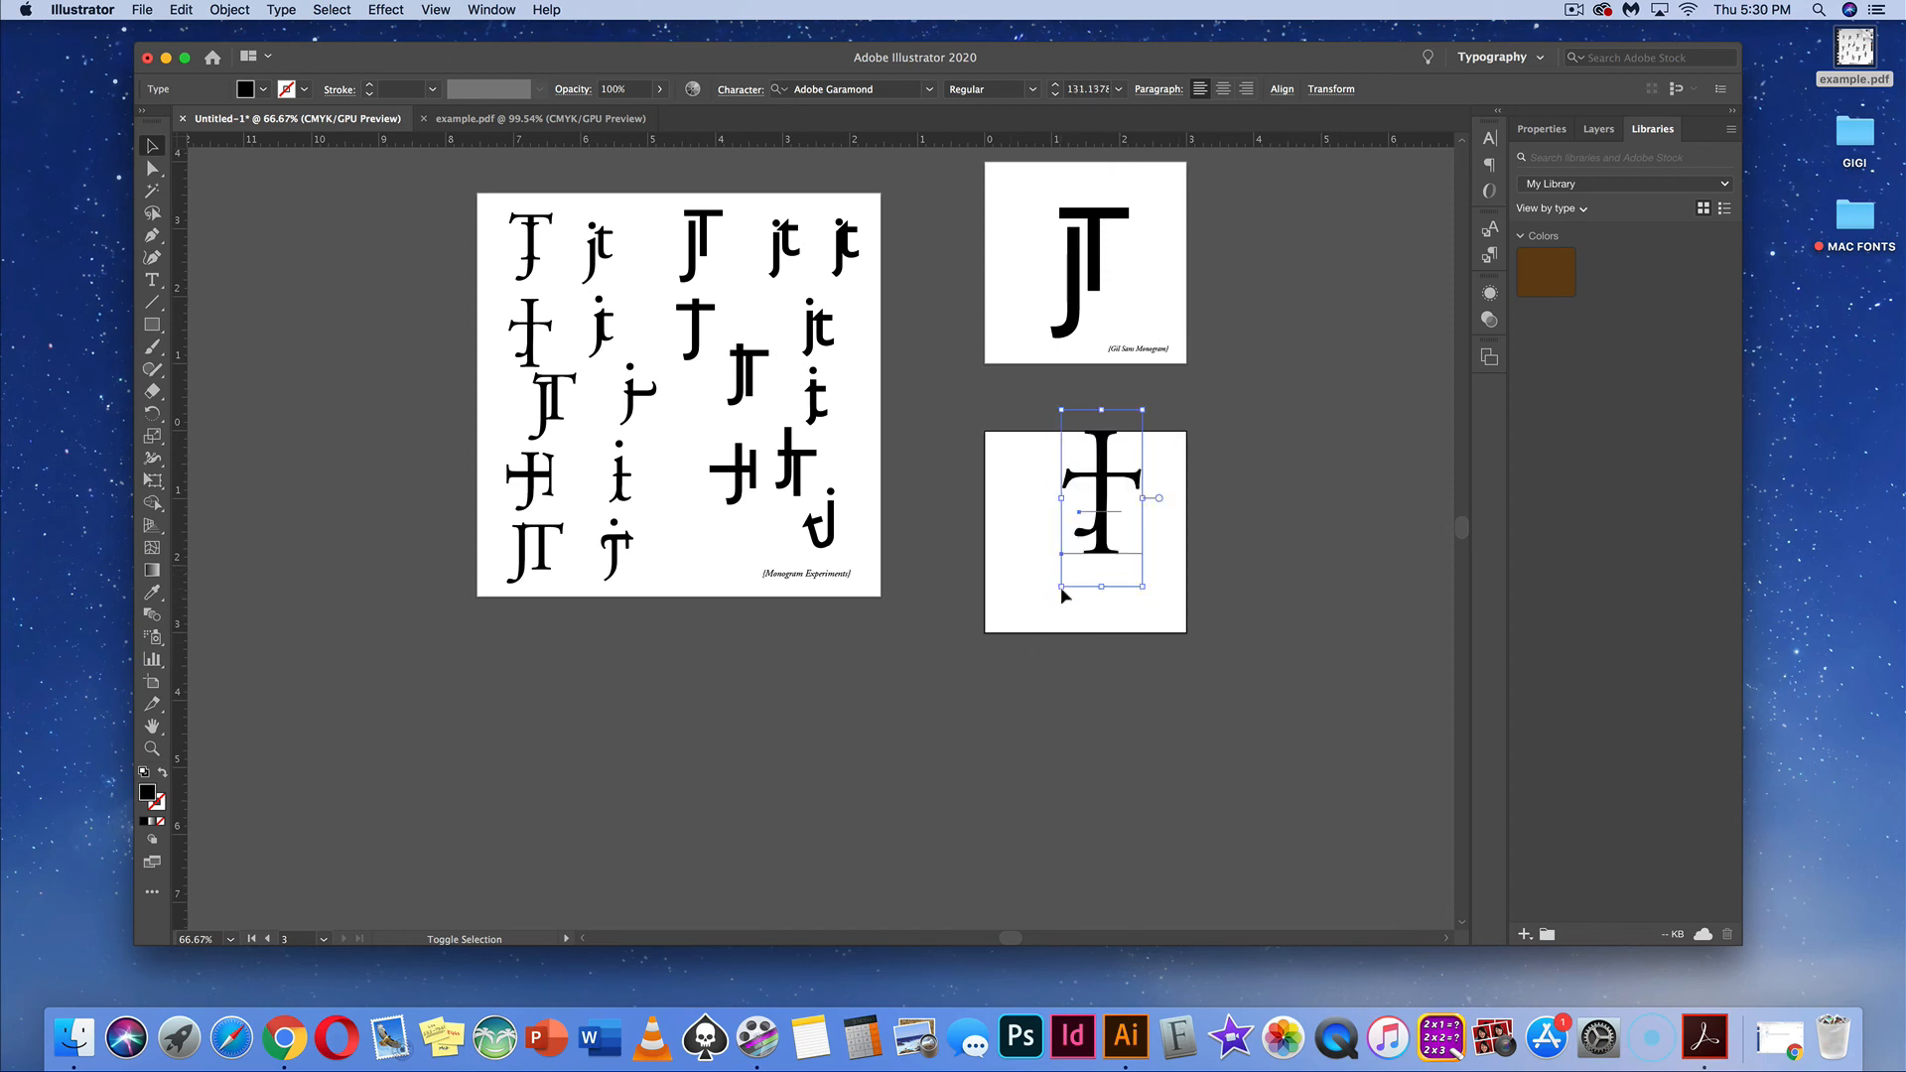
click(1078, 90)
text(130)
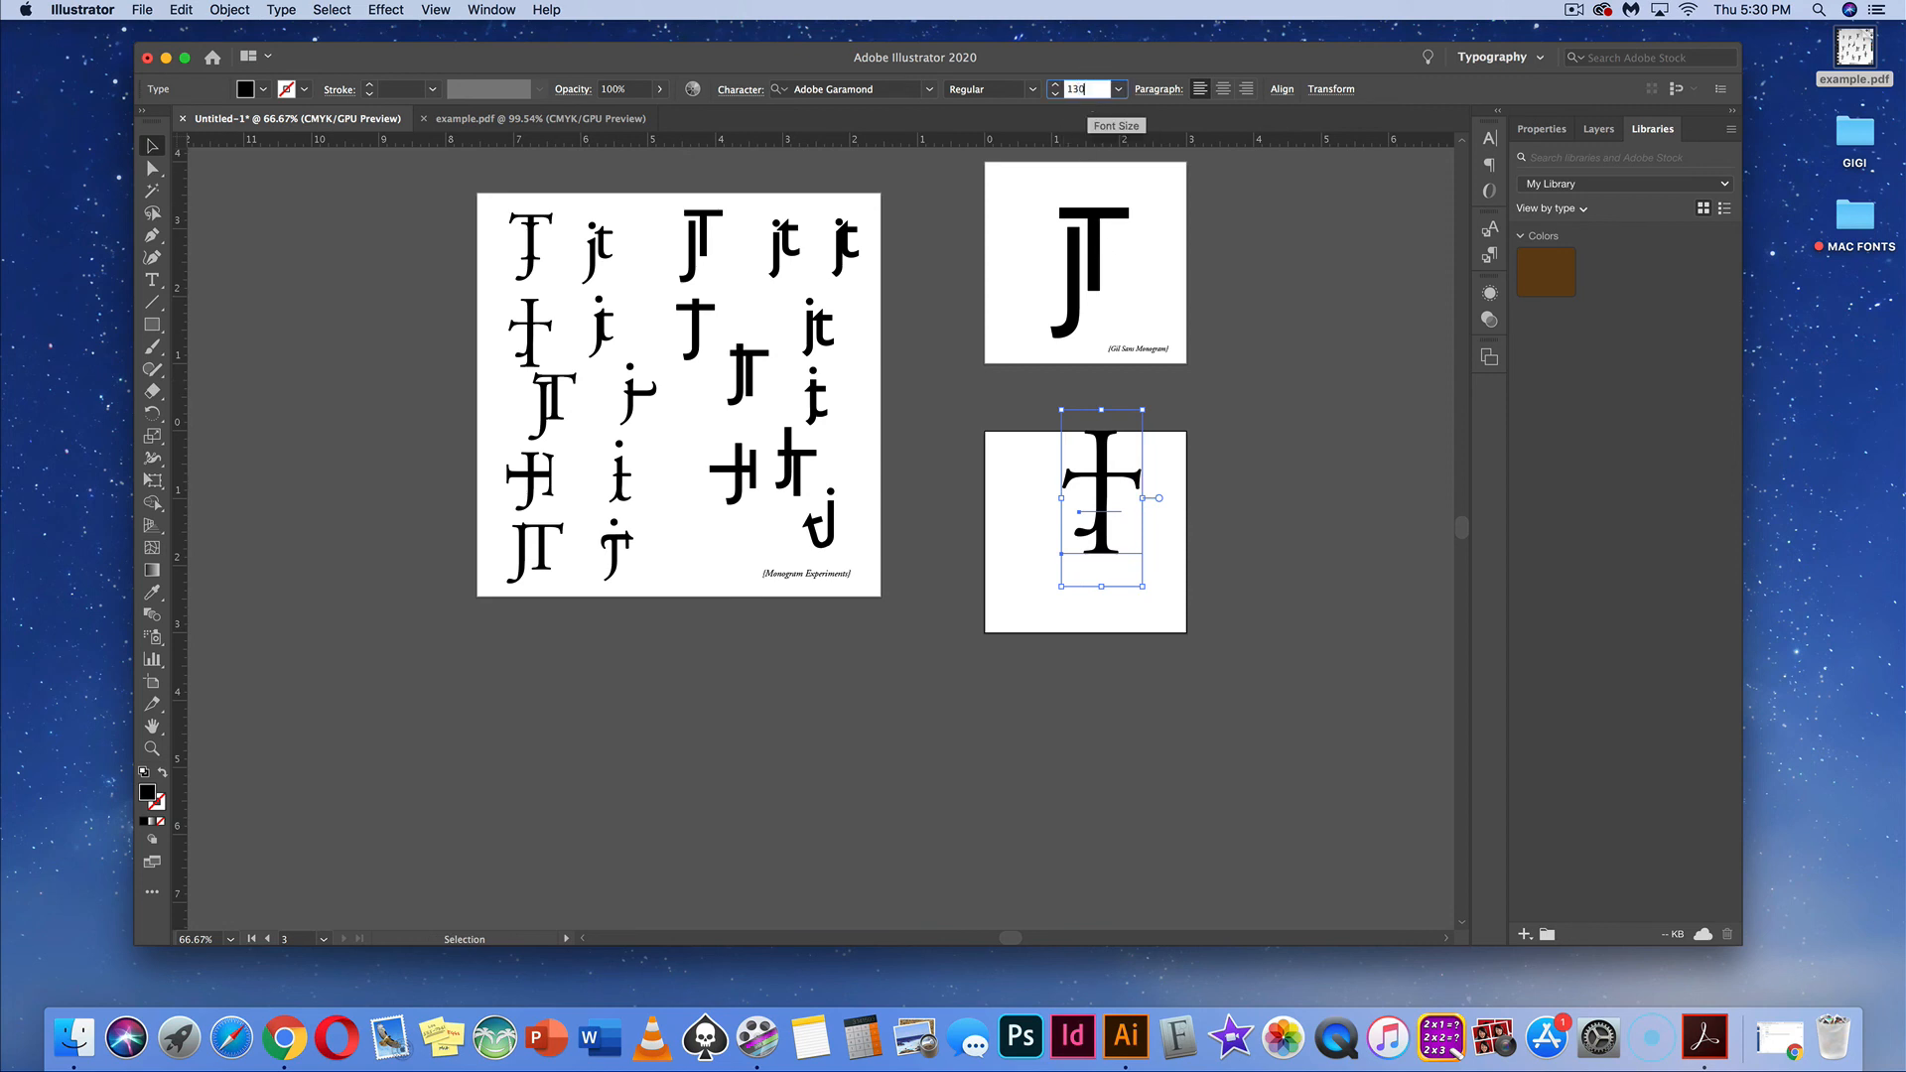
key(Return)
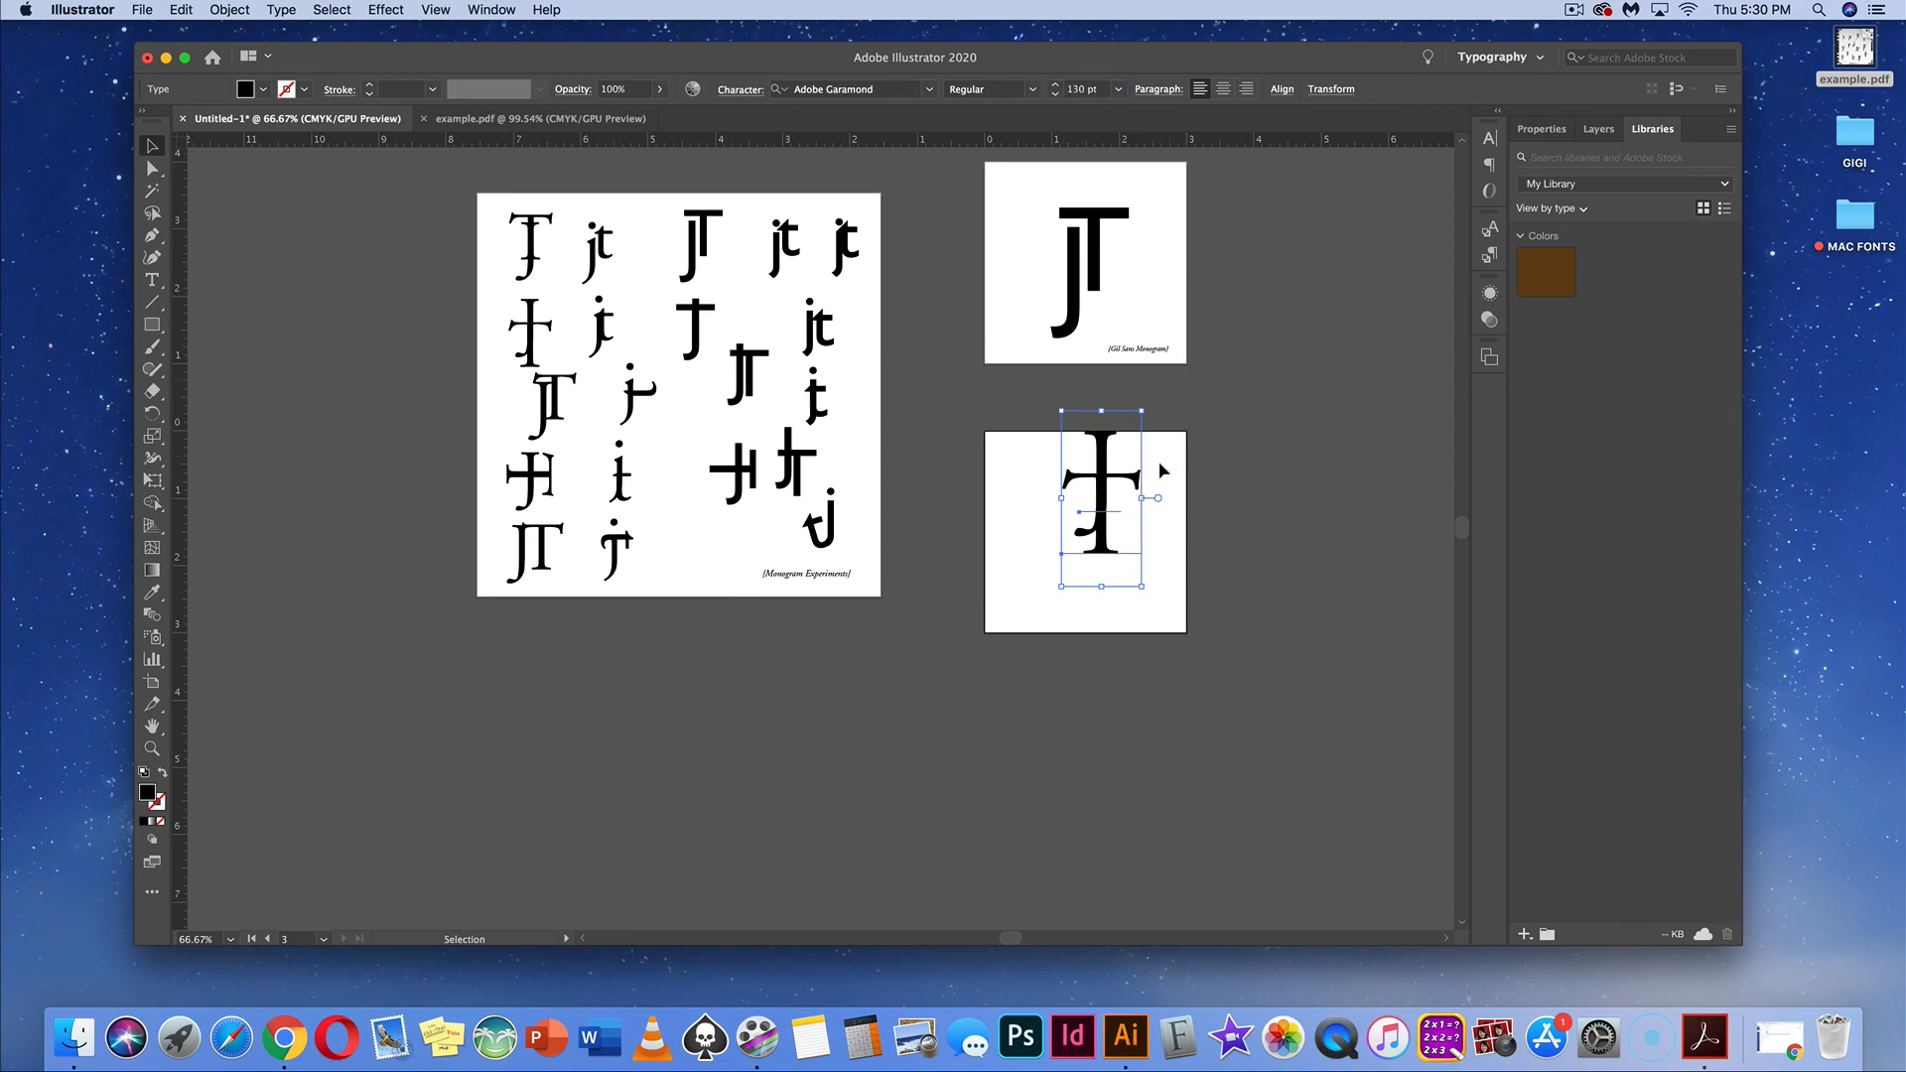
Show the guides again and centre the Garamond JT monogram on Artboard 3's guide intersection
drag(1105, 475, 1091, 513)
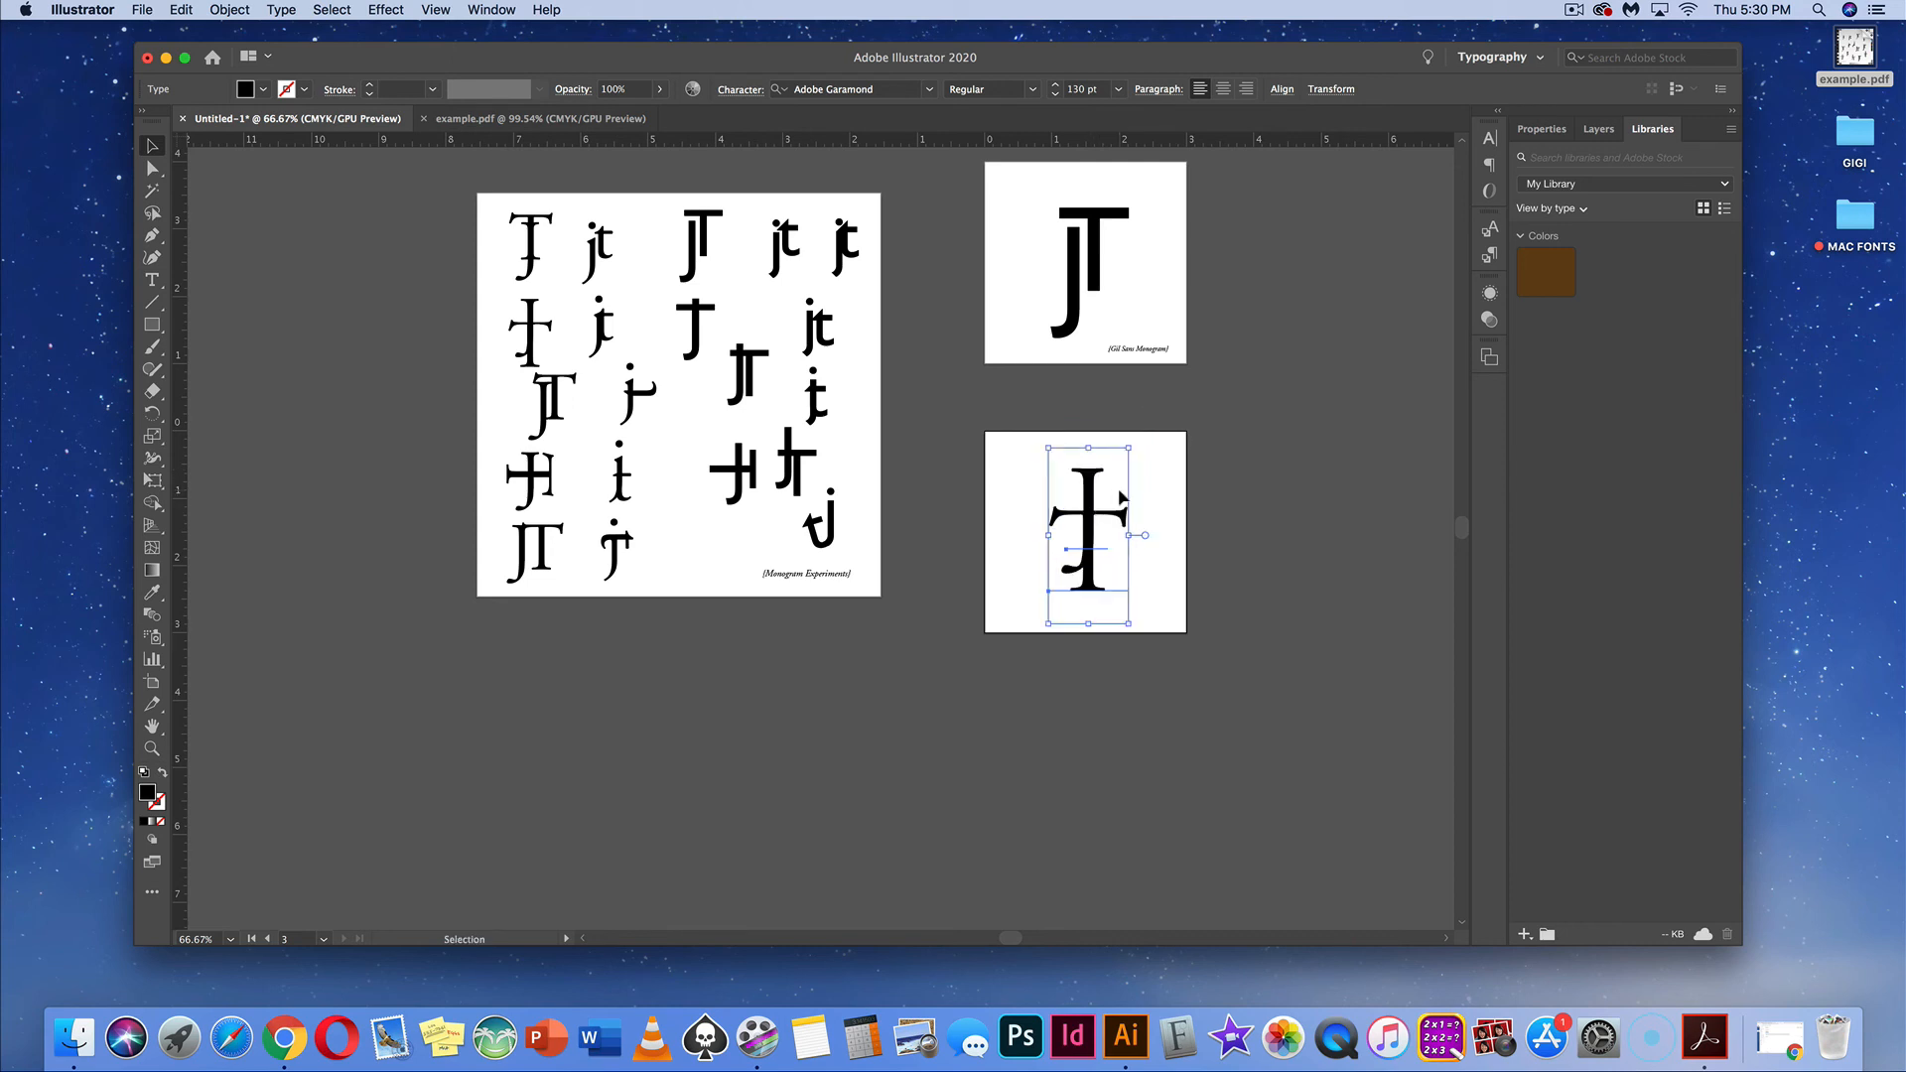
key(a)
key(super+semicolon)
key(v)
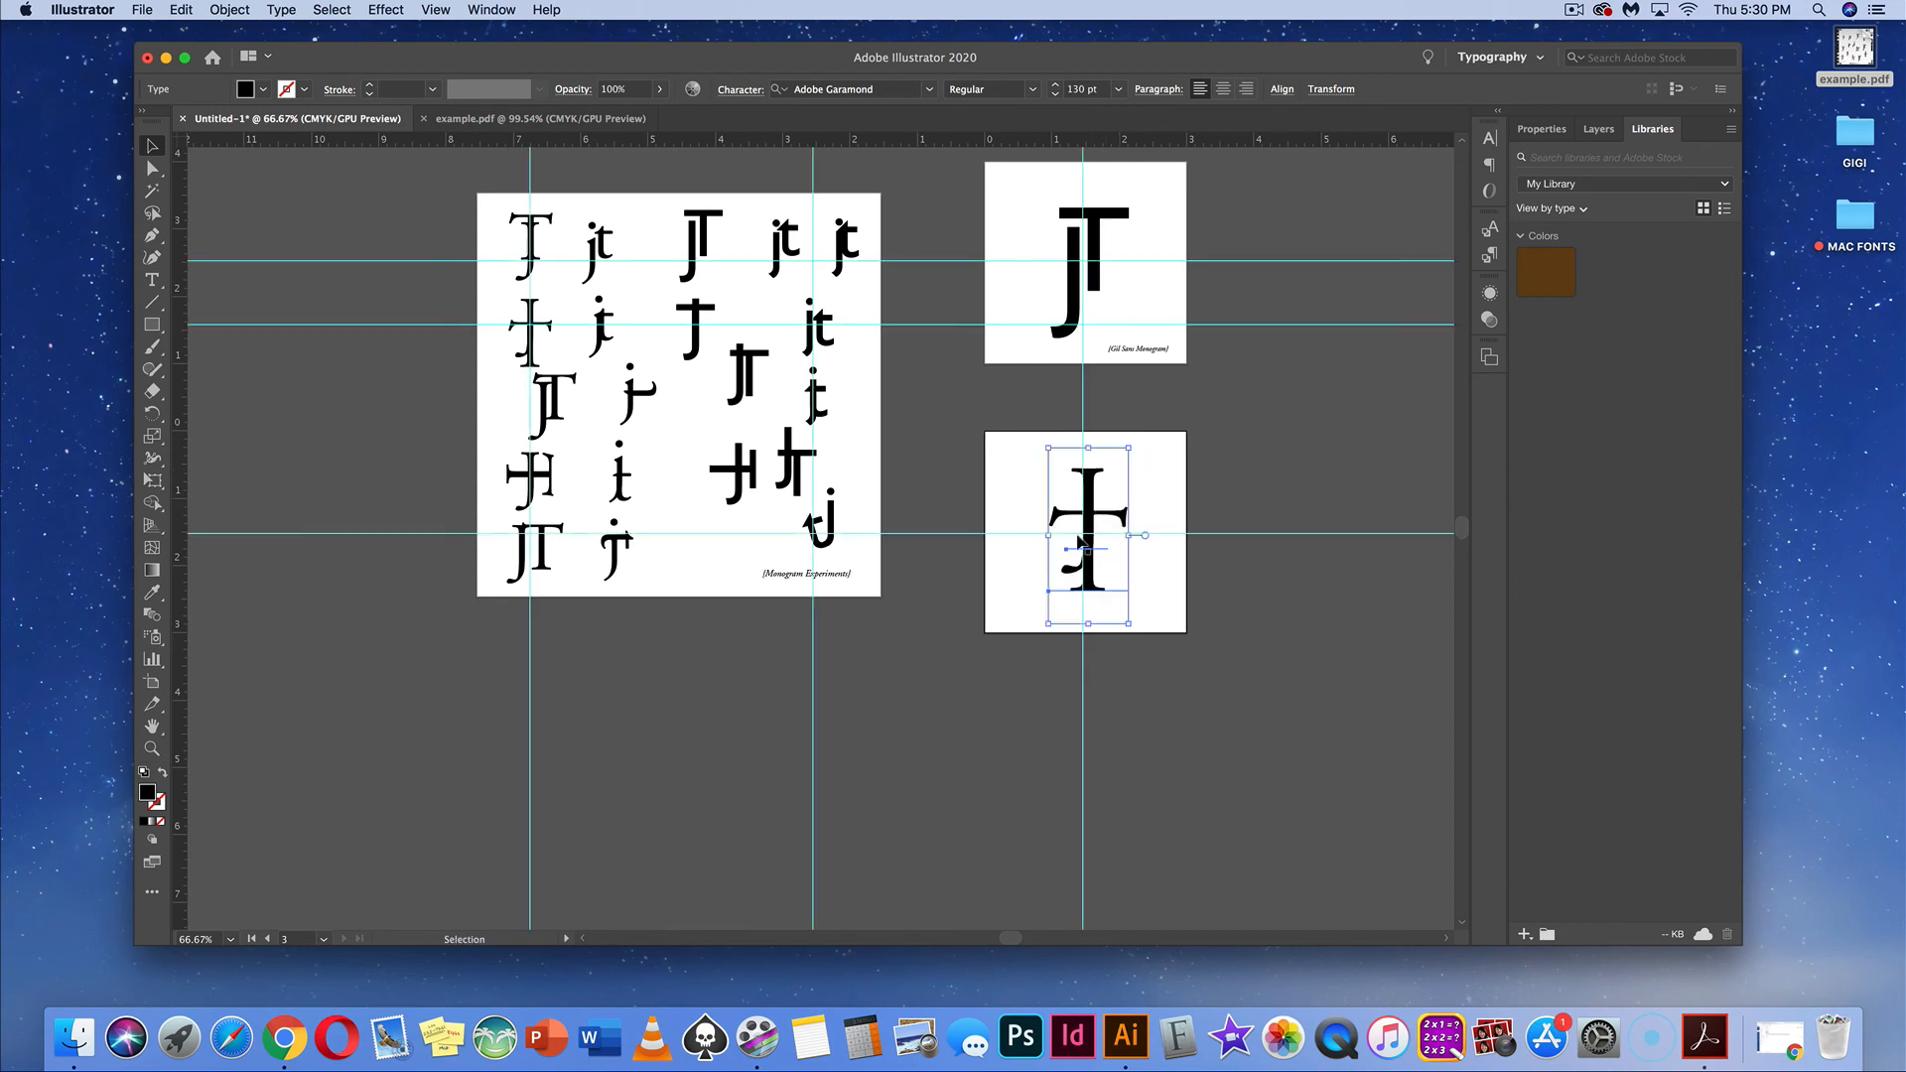
drag(1091, 488, 1087, 496)
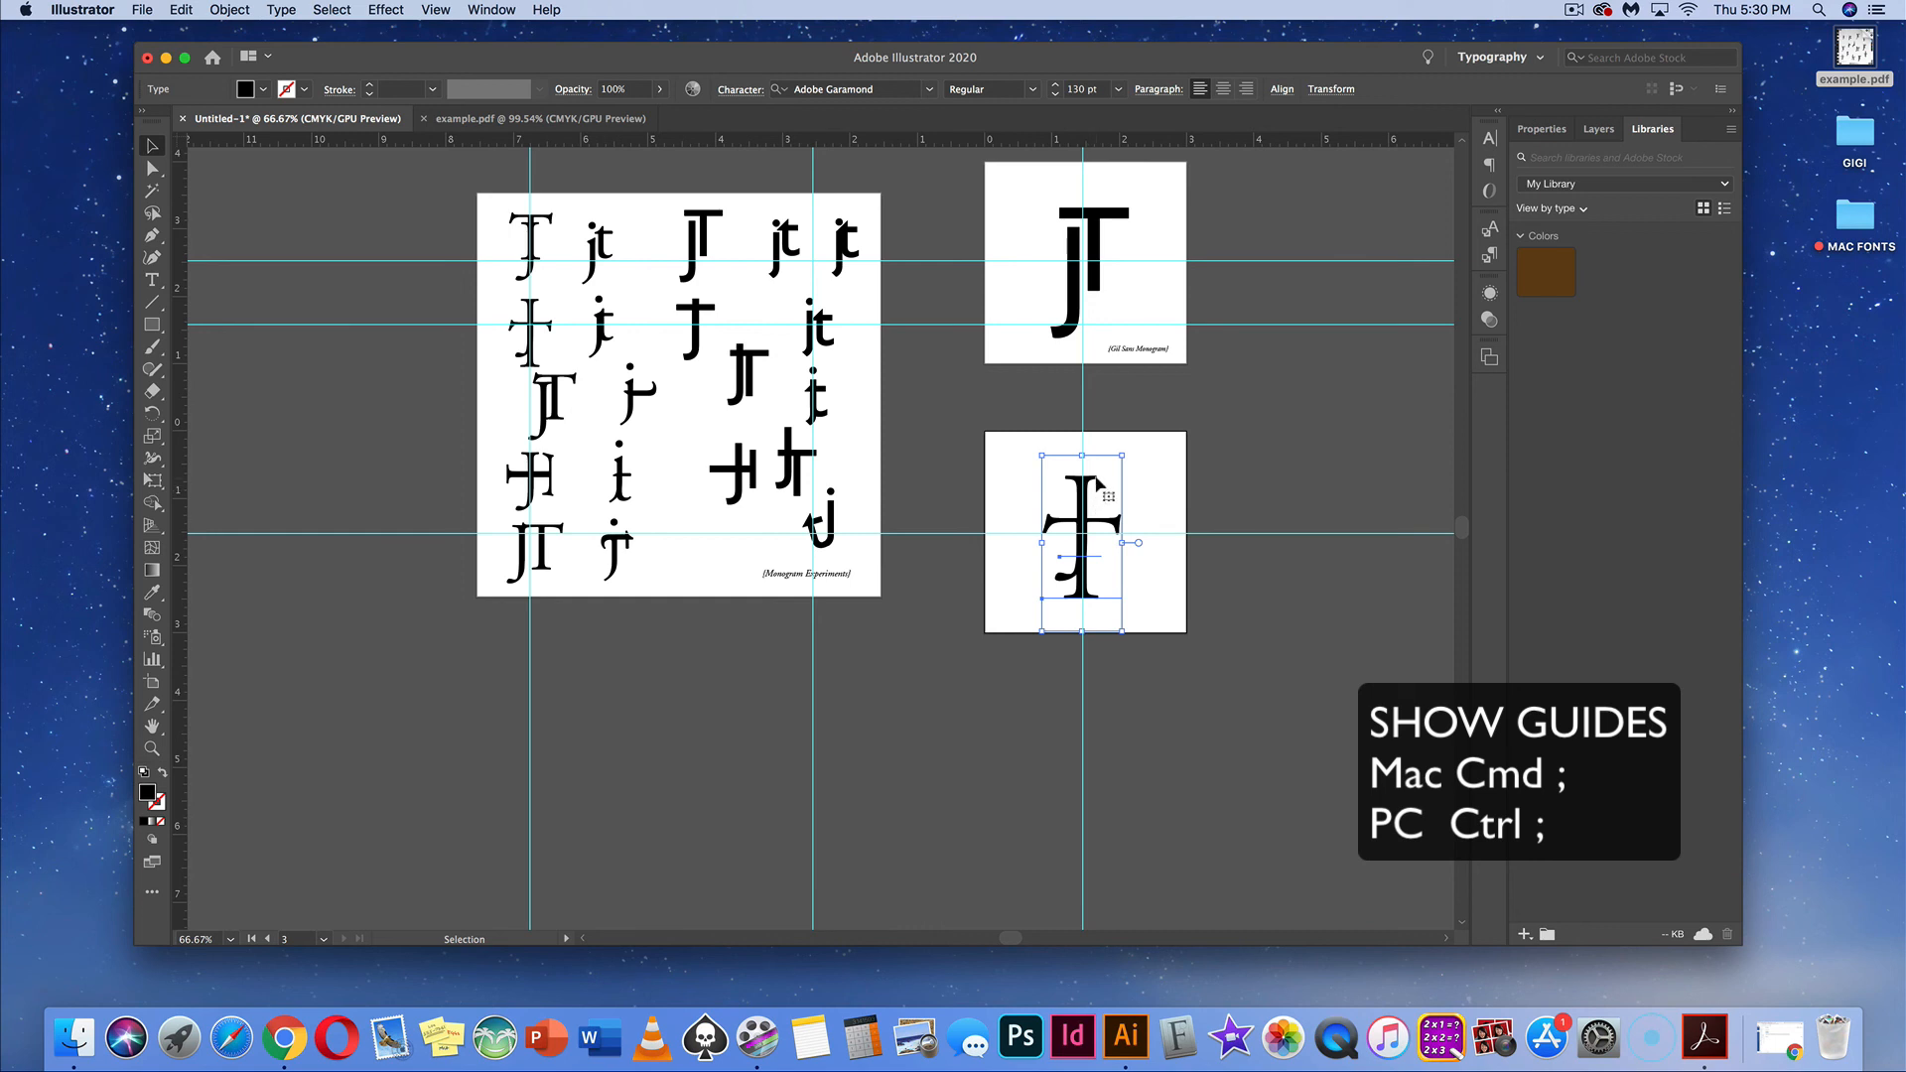
click(1154, 567)
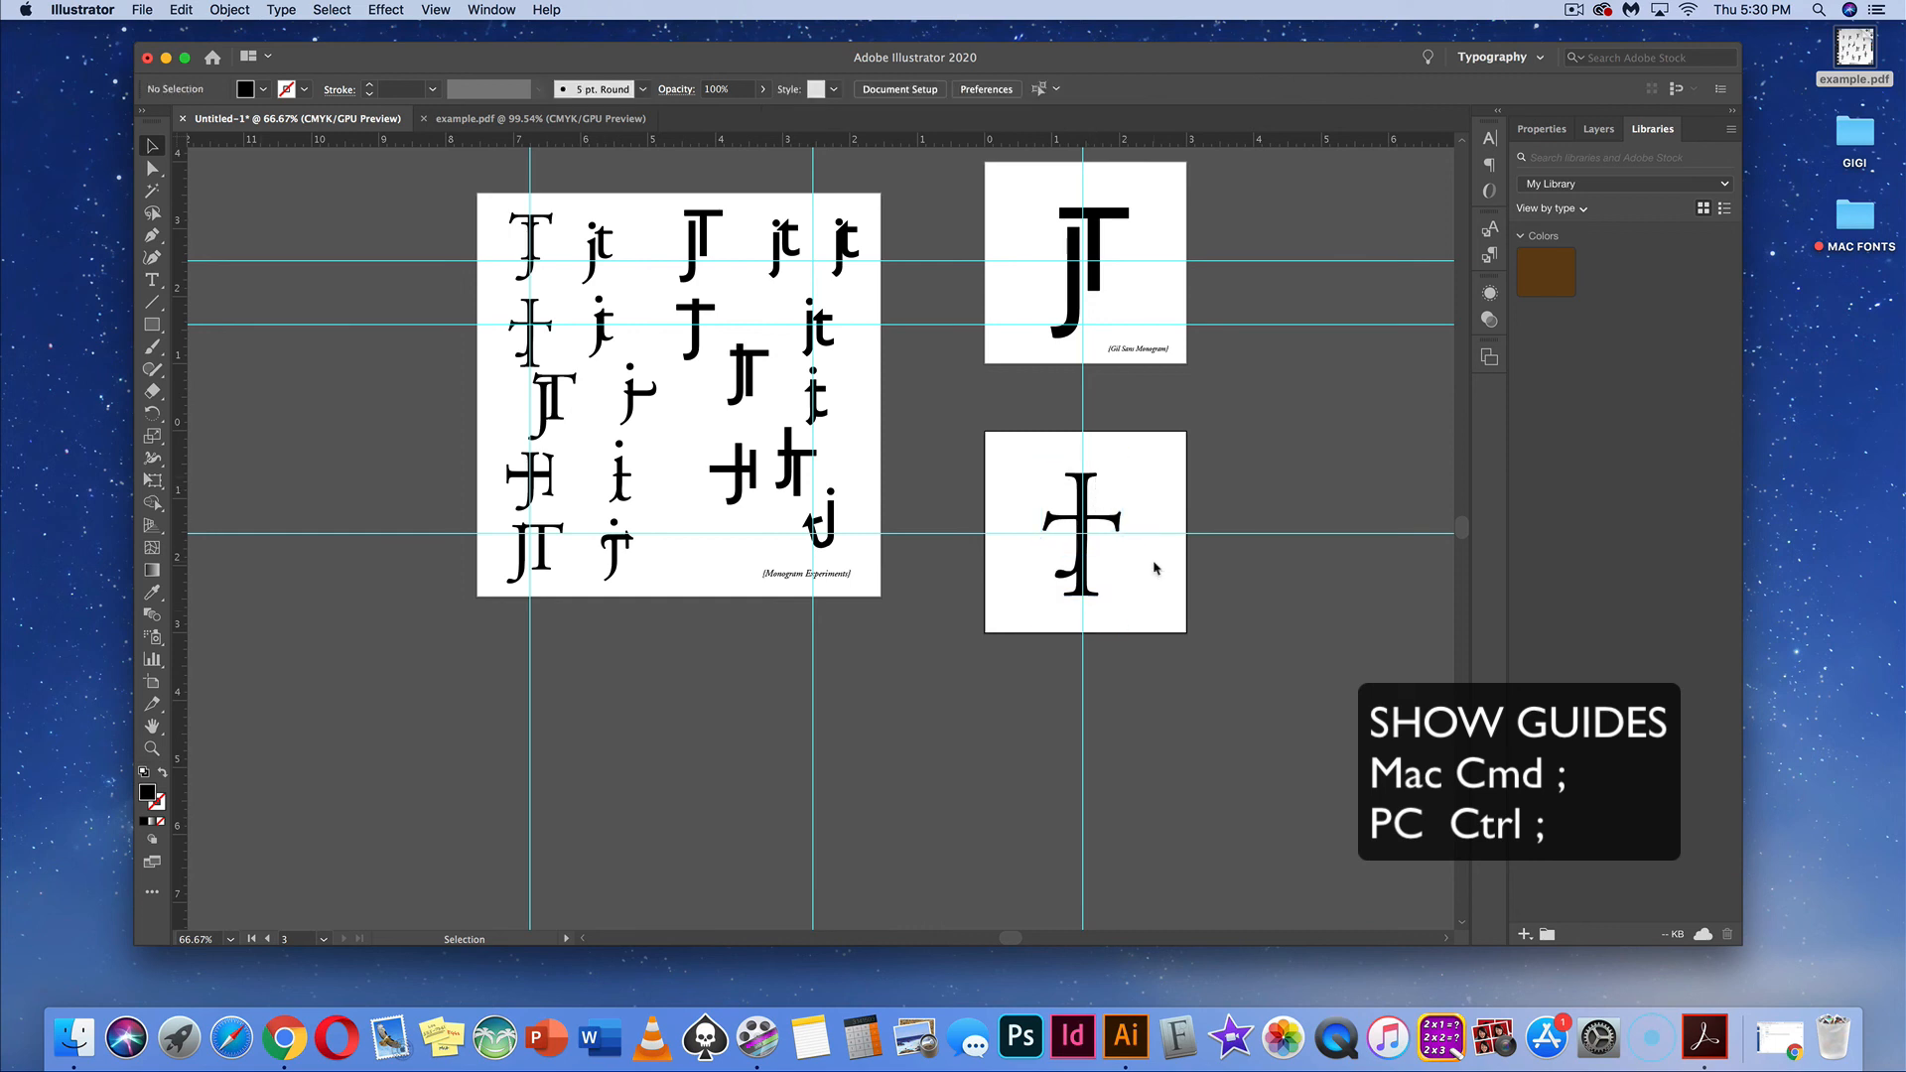
Copy the Gill Sans monogram caption from Artboard 2 to Artboard 3's lower-right corner
click(1125, 354)
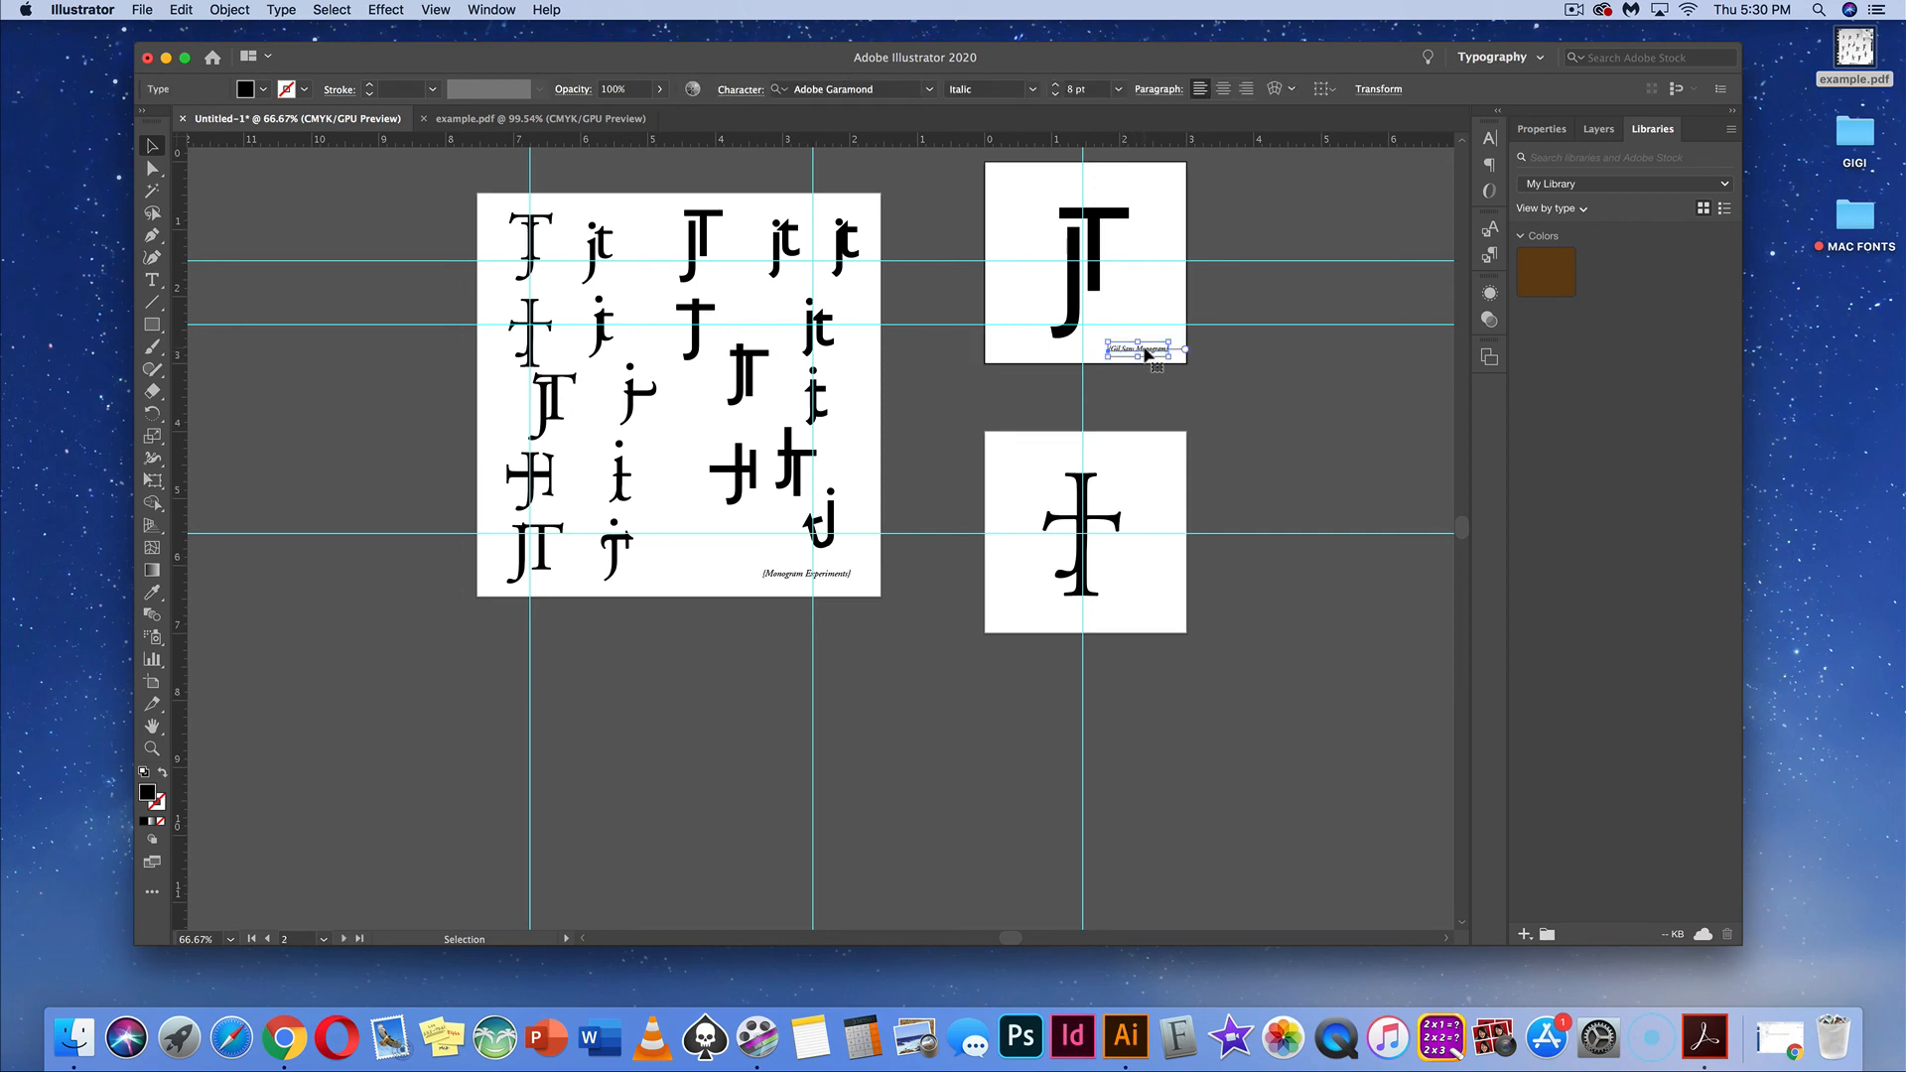
key(a)
key(super+v)
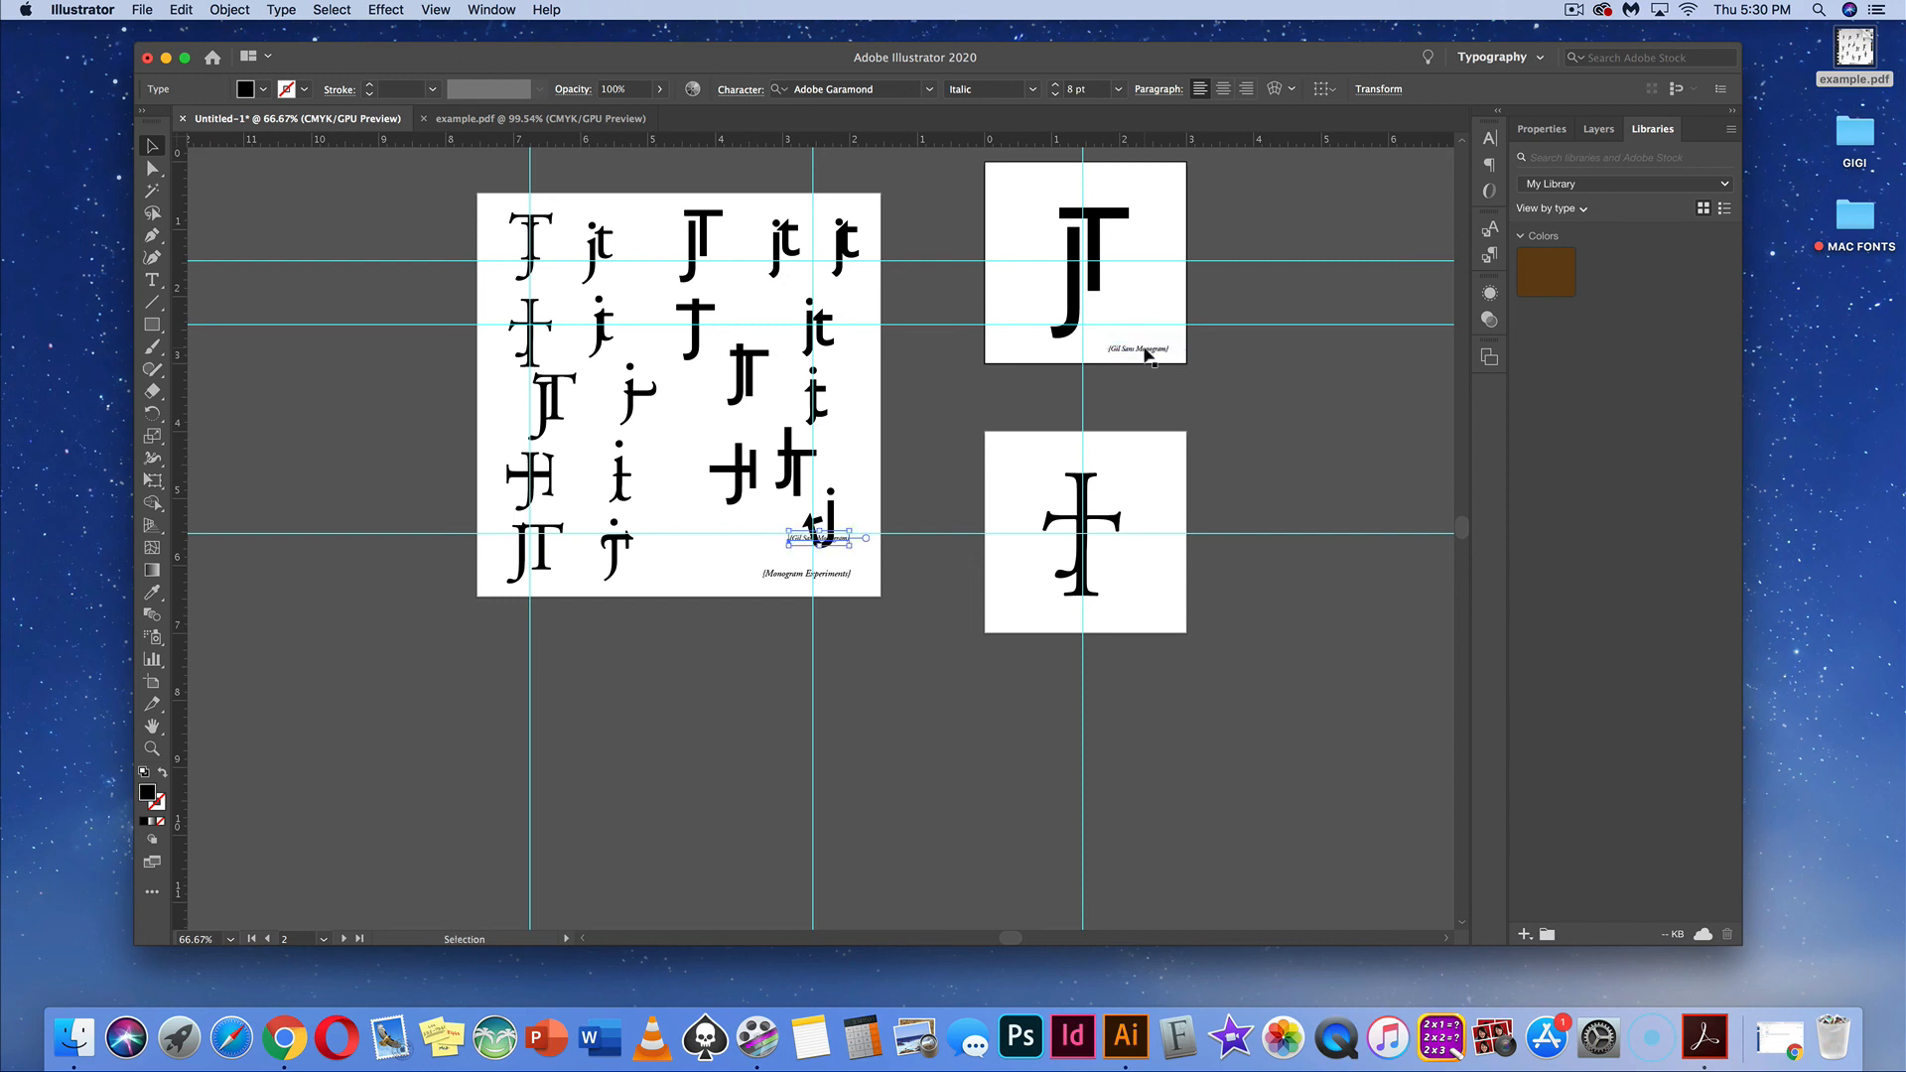
drag(845, 541, 1152, 632)
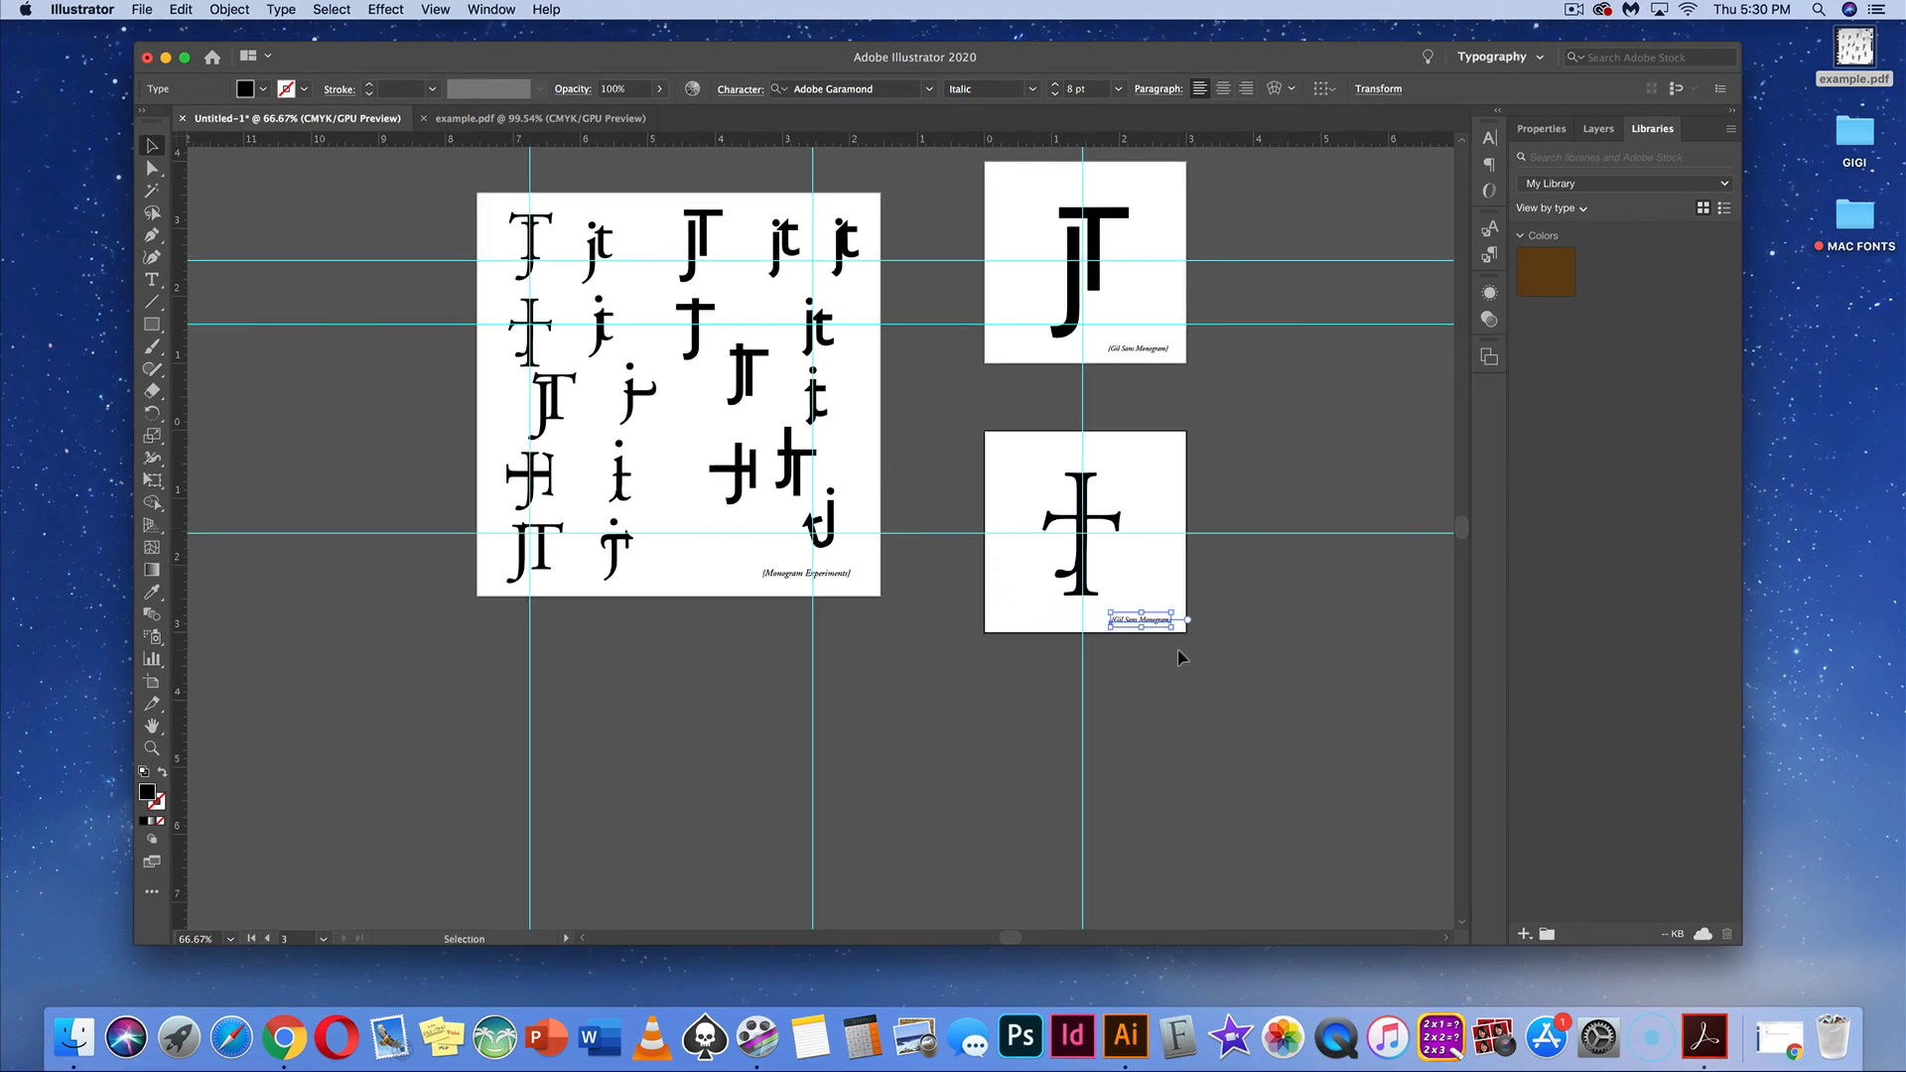
Replace "Gil Sans" with "Adobe Garamond" in Artboard 3's caption so it reads "{Adobe Garamond Monogram}"
click(152, 279)
drag(1138, 620, 1118, 619)
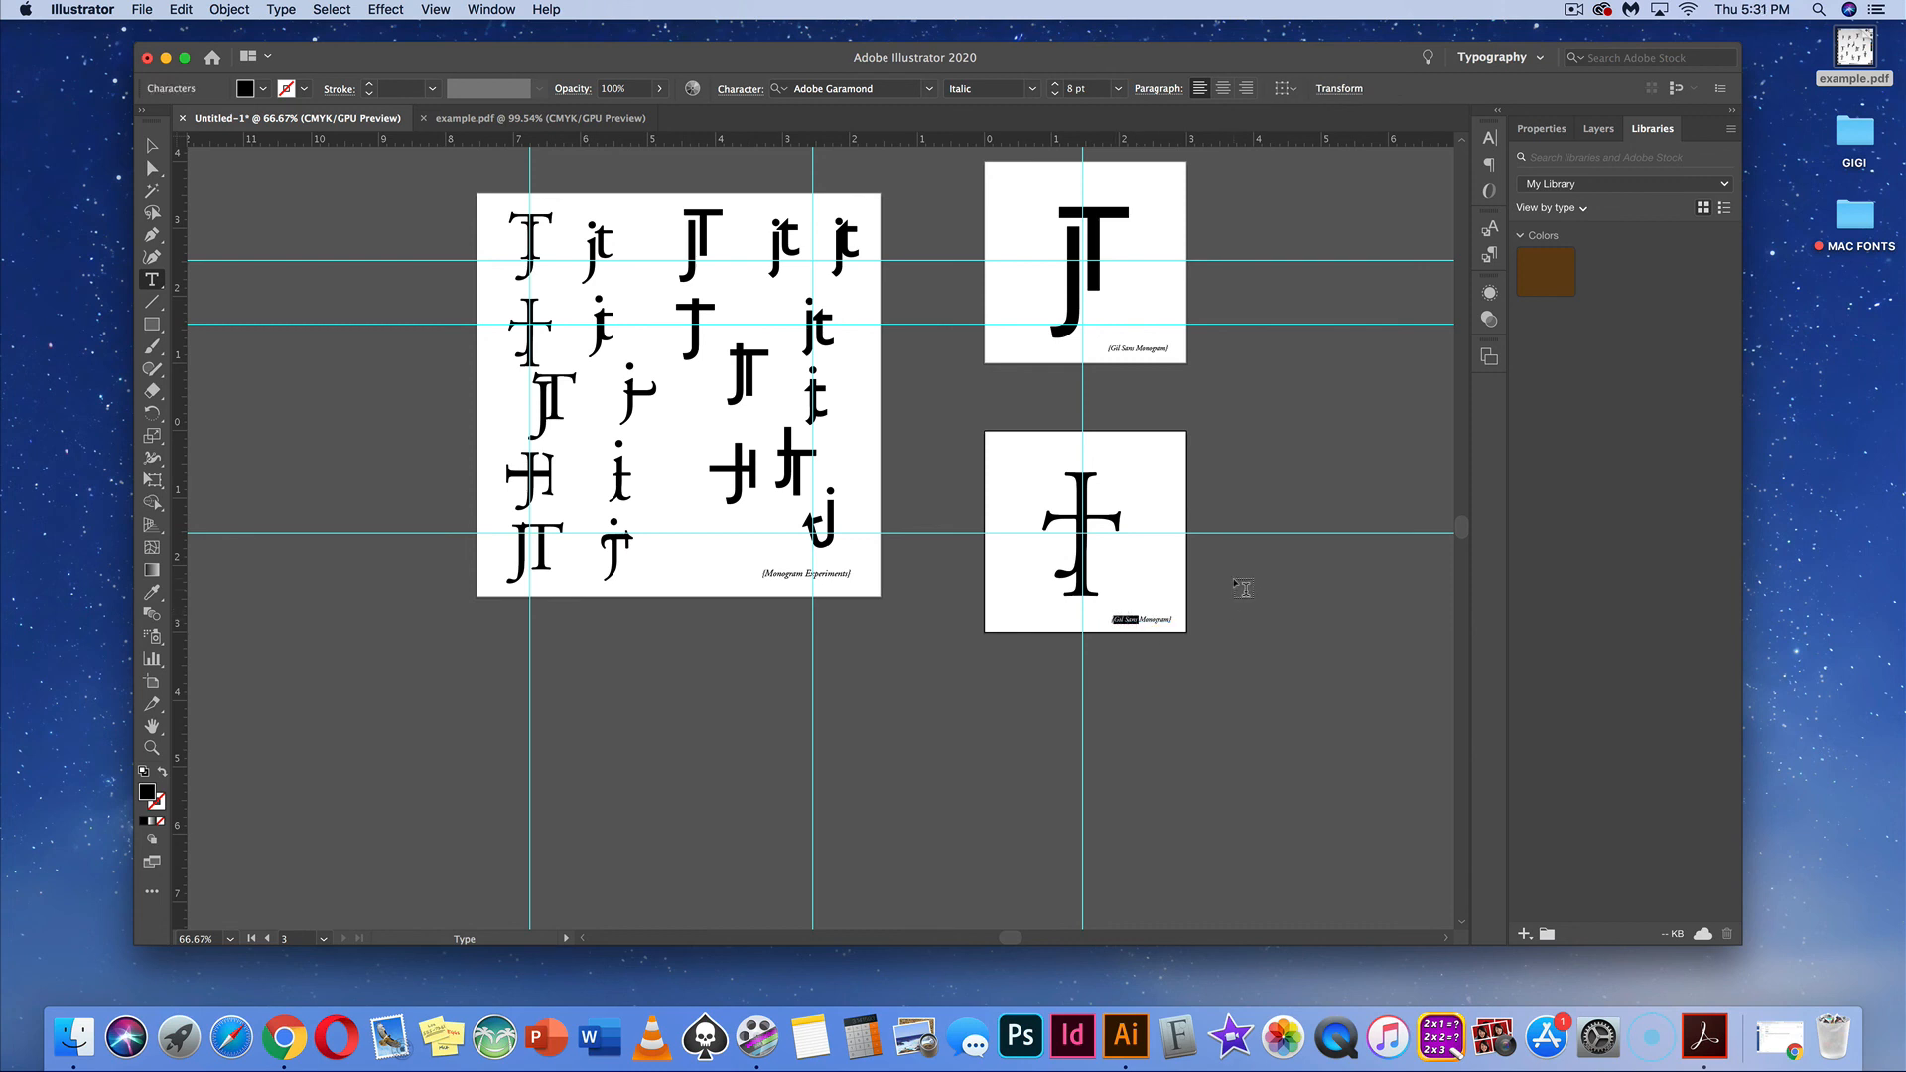
text(Ai)
text(obe Ga)
text(ramond)
click(155, 144)
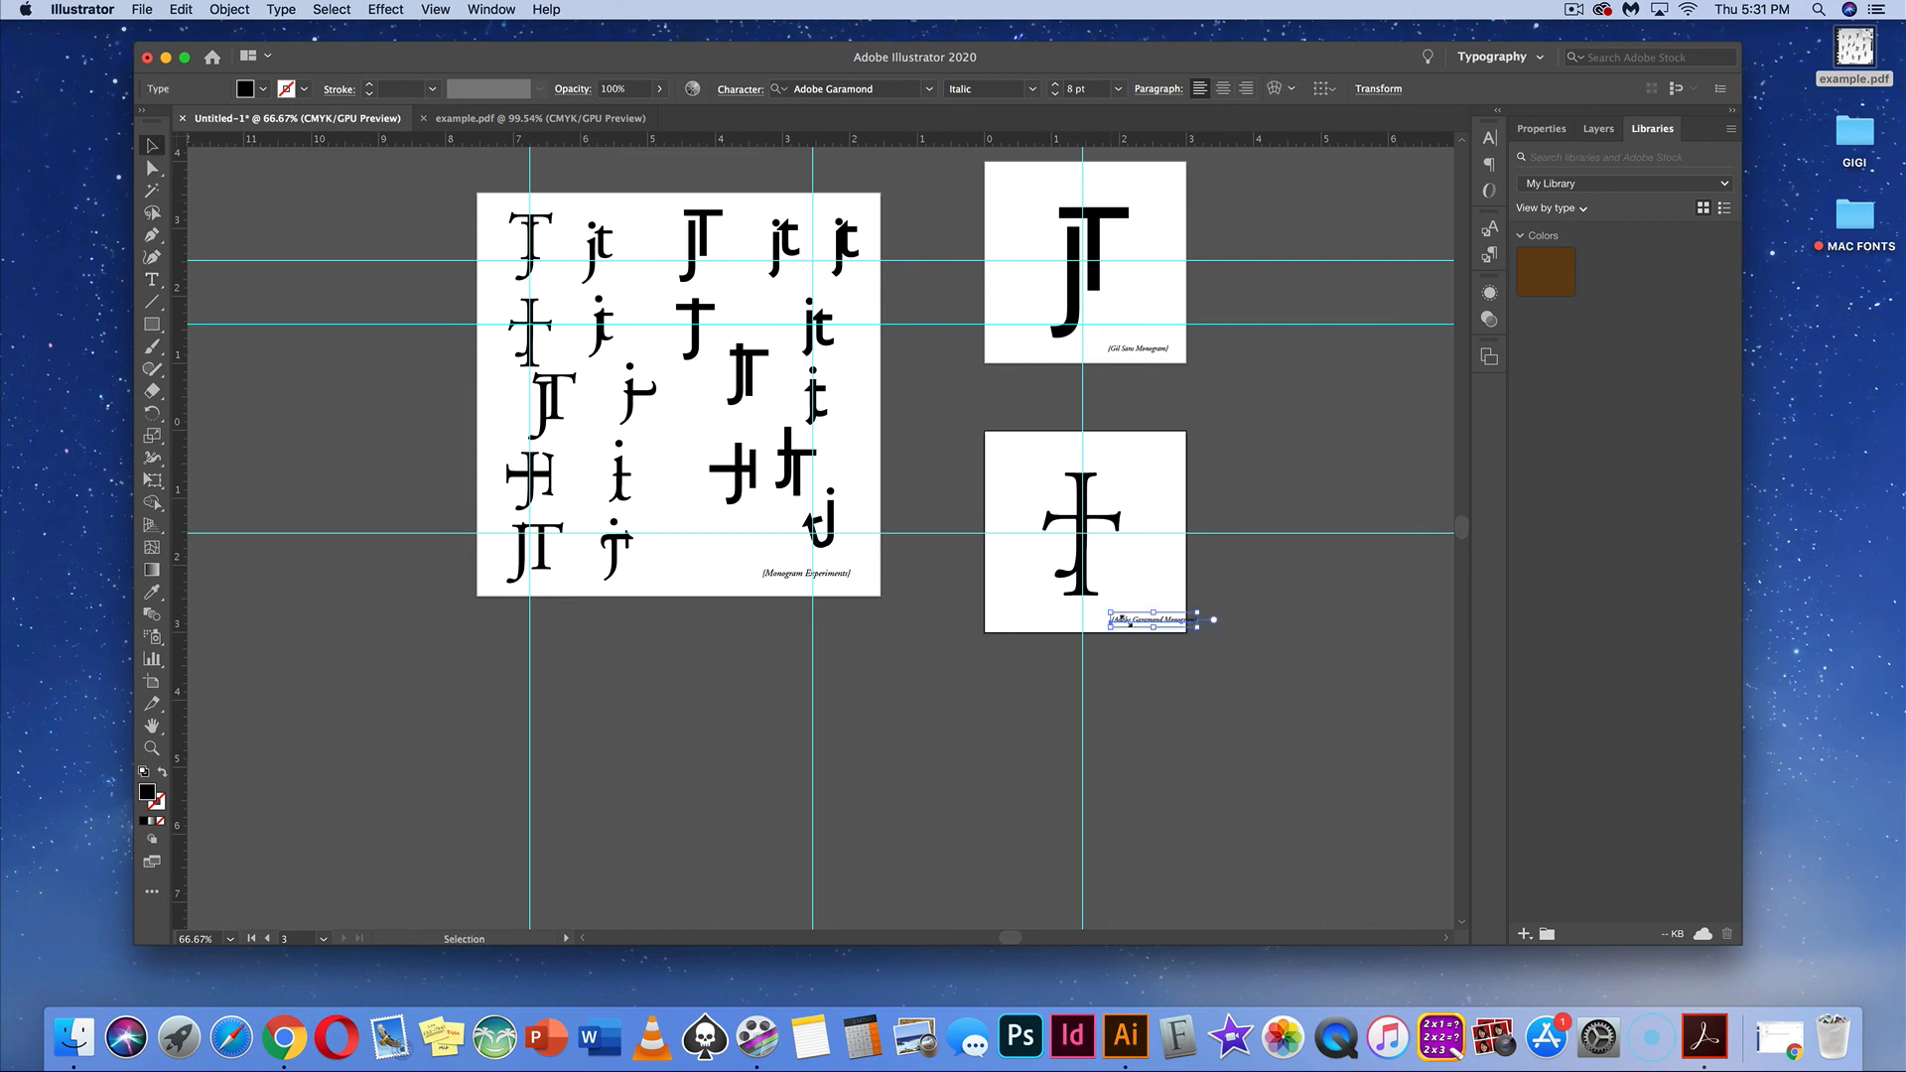
Shift the Garamond caption left to fit inside Artboard 3, and nudge the Gill Sans caption slightly left and down on Artboard 2
drag(1134, 626, 1110, 628)
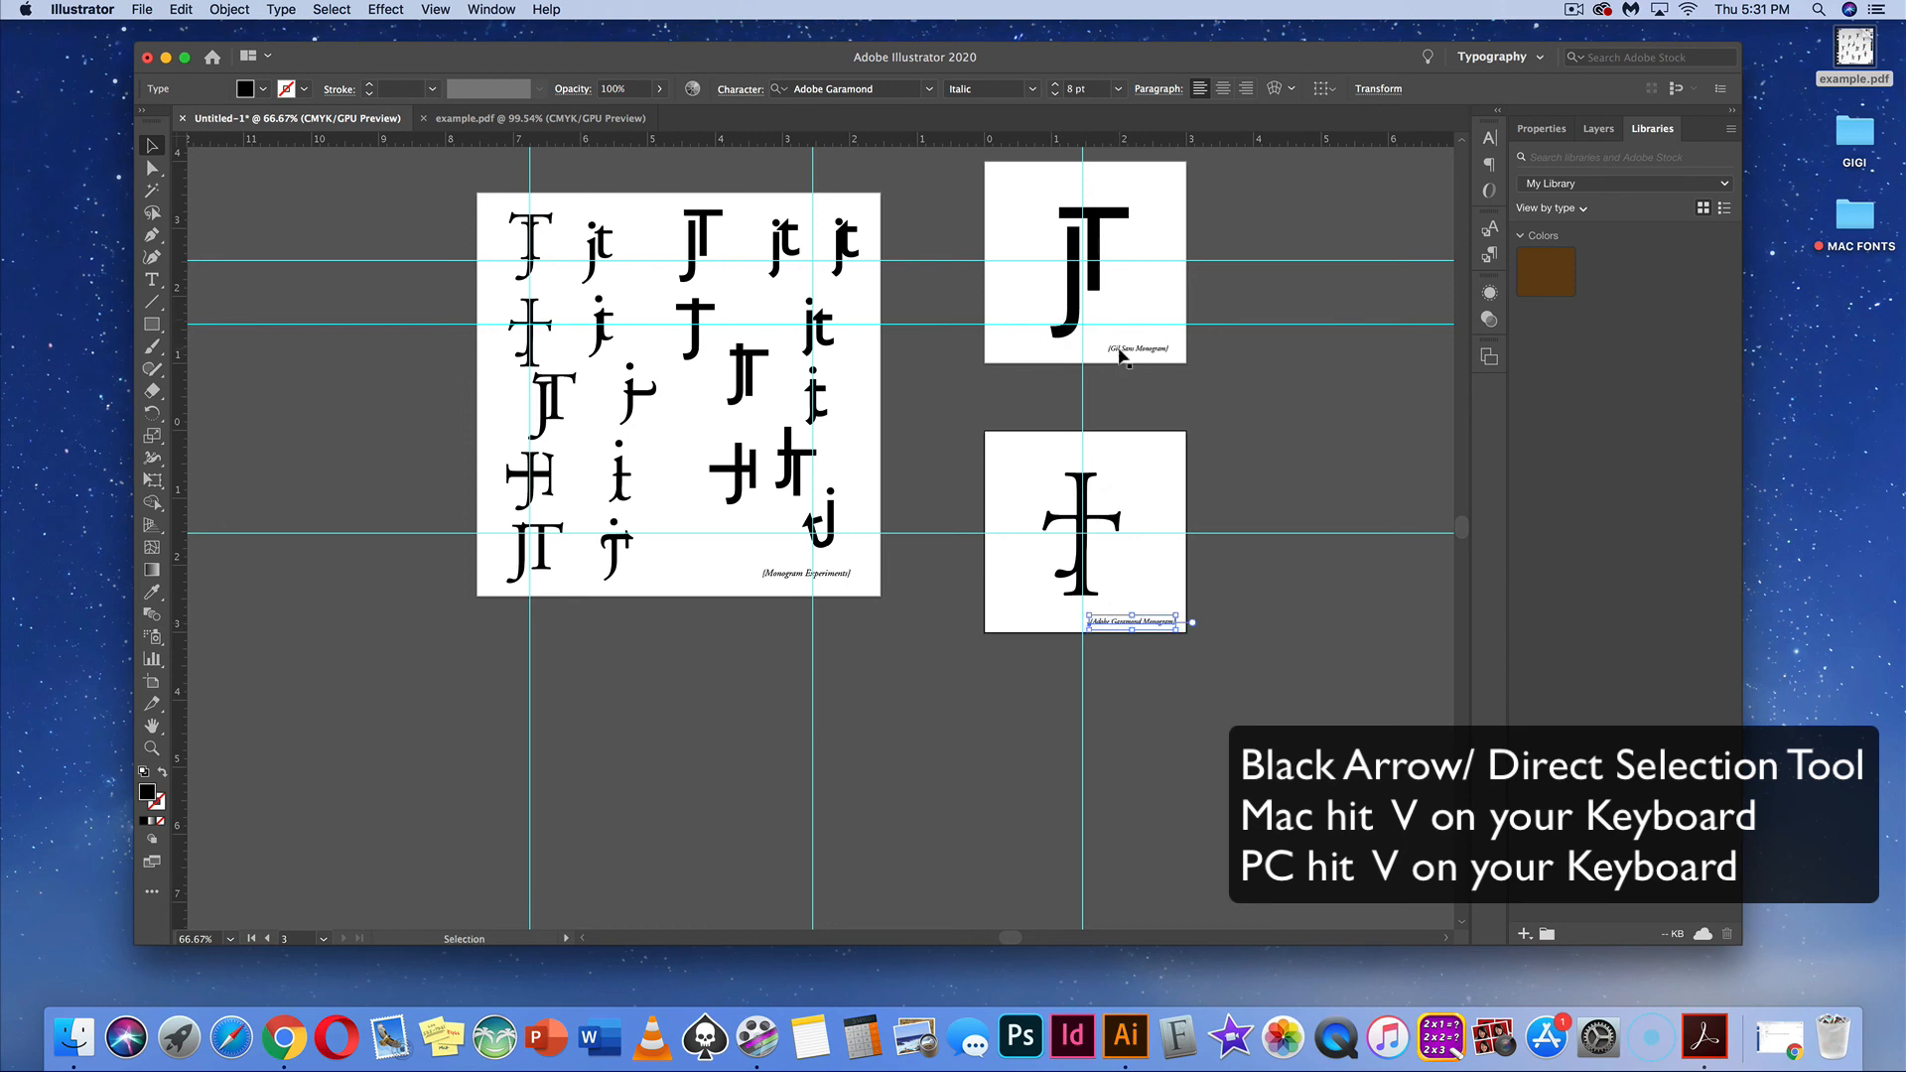
drag(1120, 355, 1113, 354)
click(1251, 407)
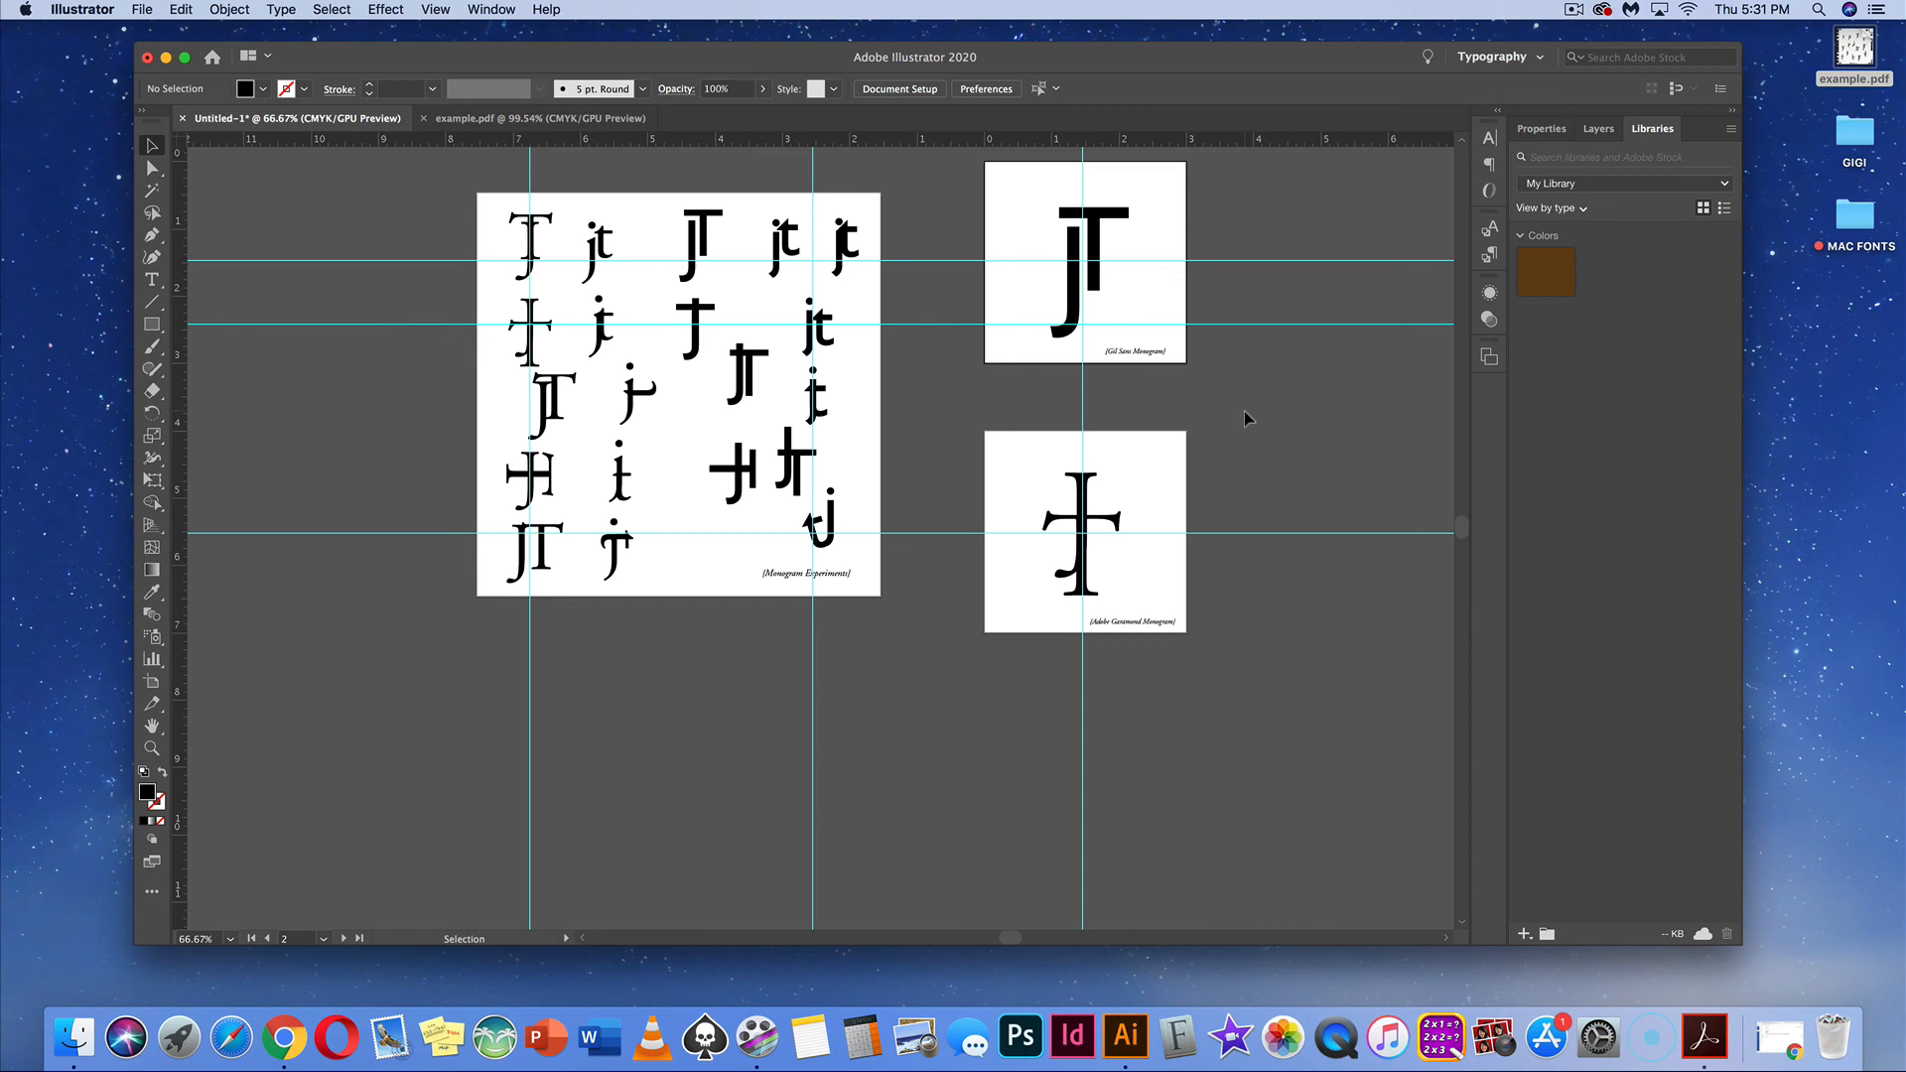
Save the document to the Desktop as MONOGRAMjt in Adobe PDF format, with all artboards and the [Illustrator Default] preset
scroll(1240, 421, up, 3)
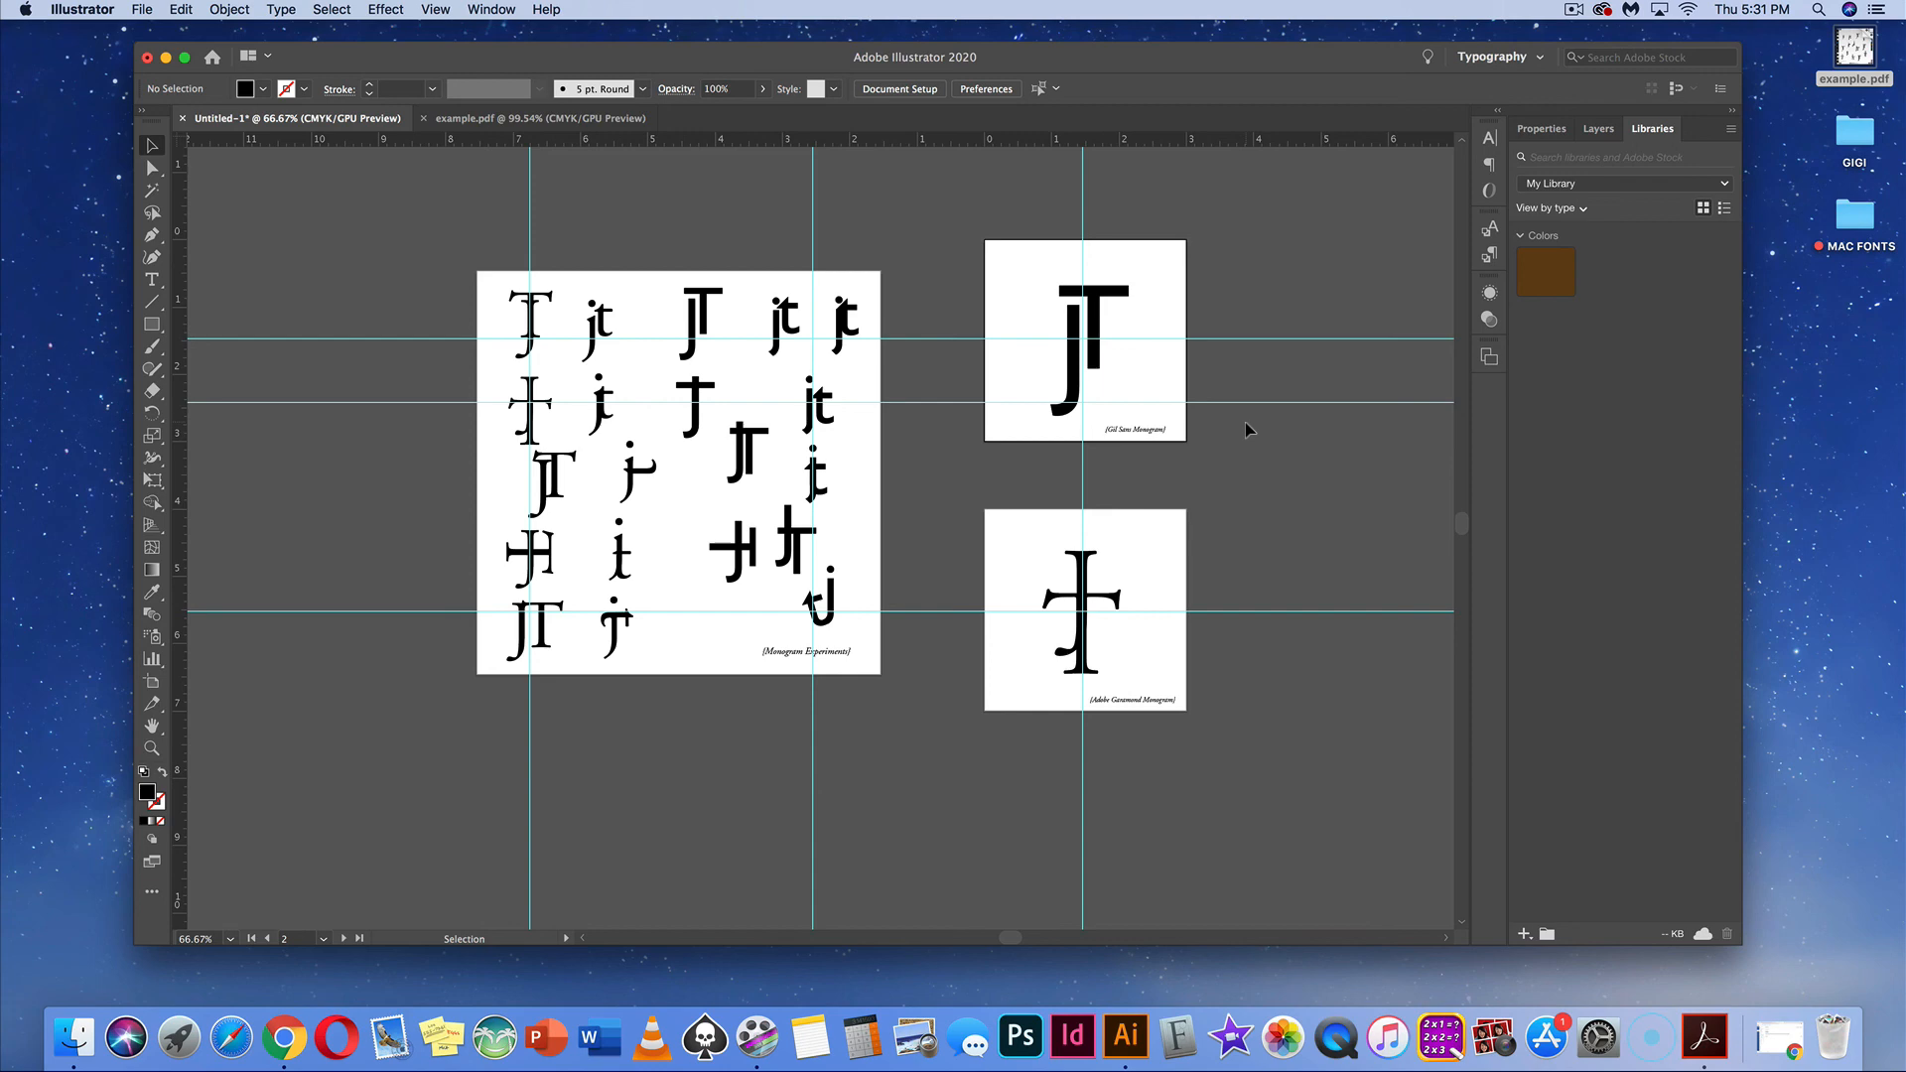
click(142, 9)
click(167, 170)
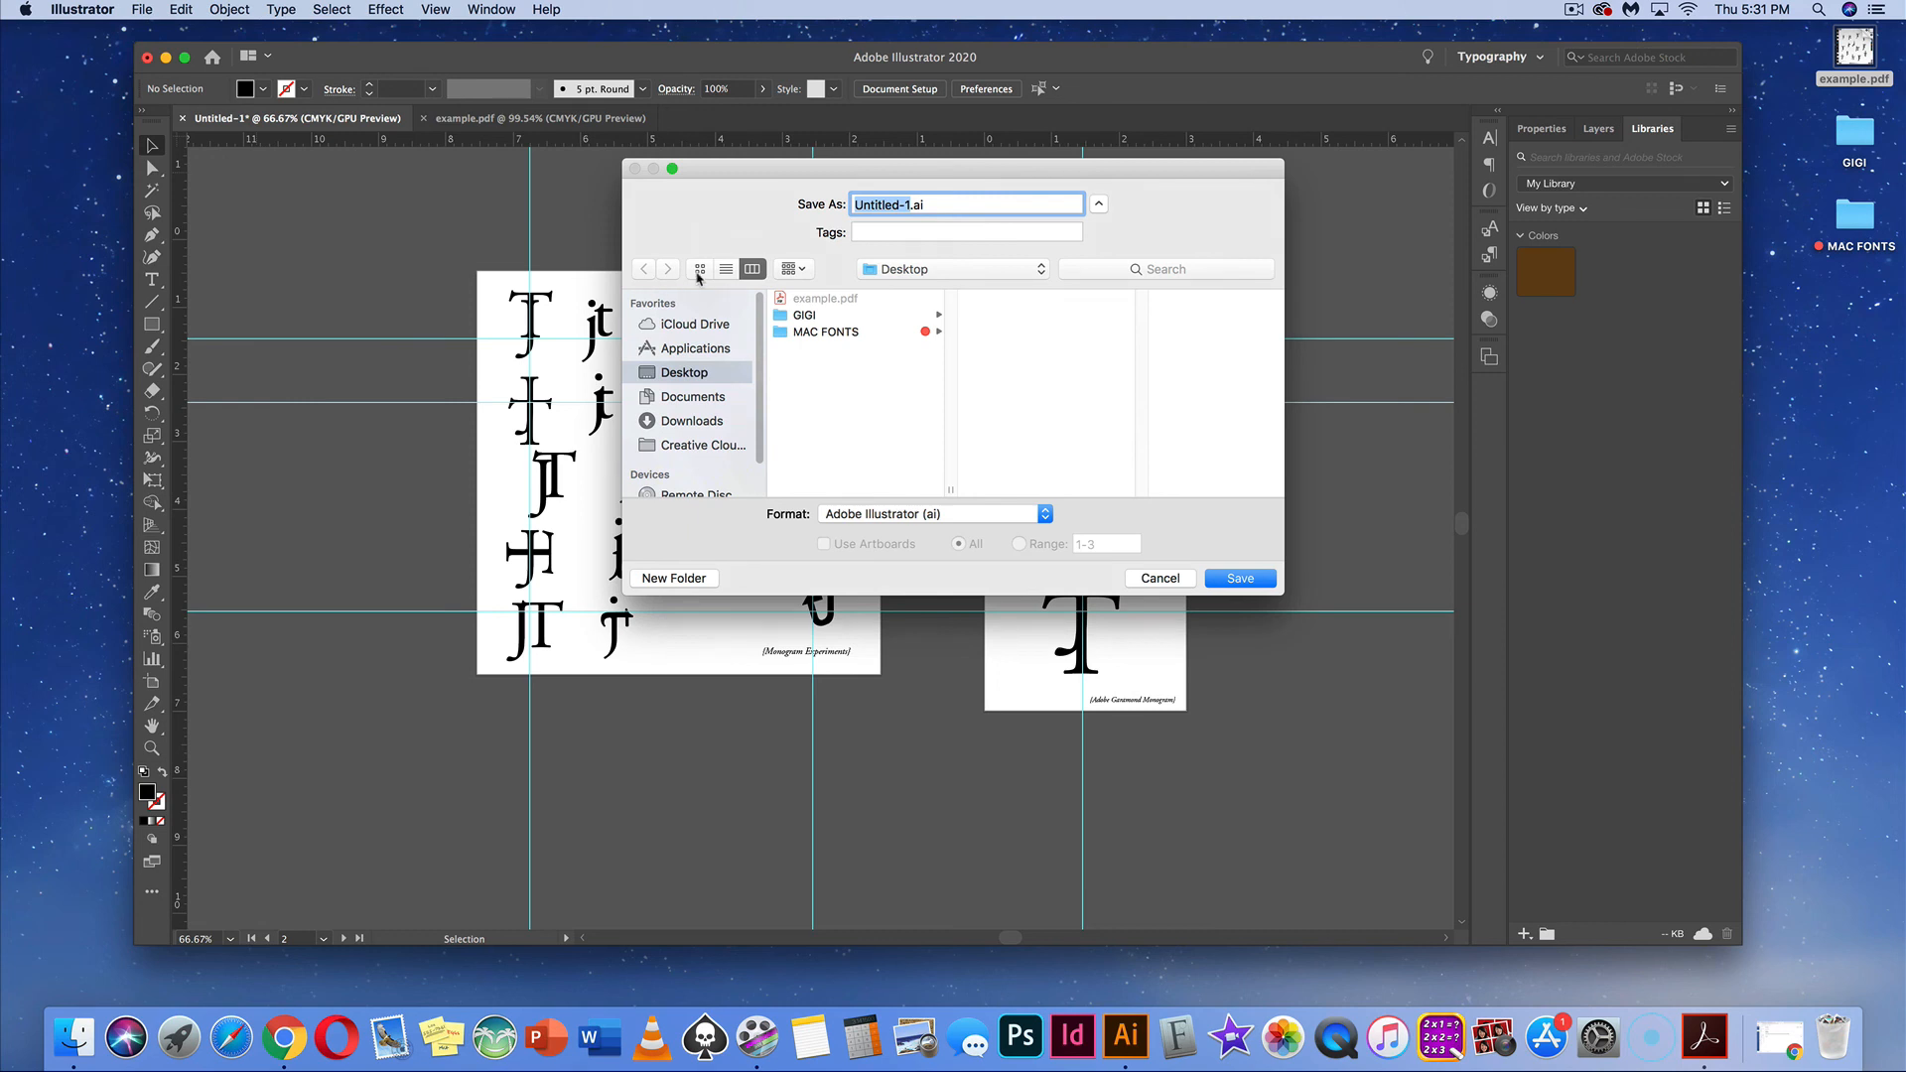
text(MONOGRAMjt)
click(945, 514)
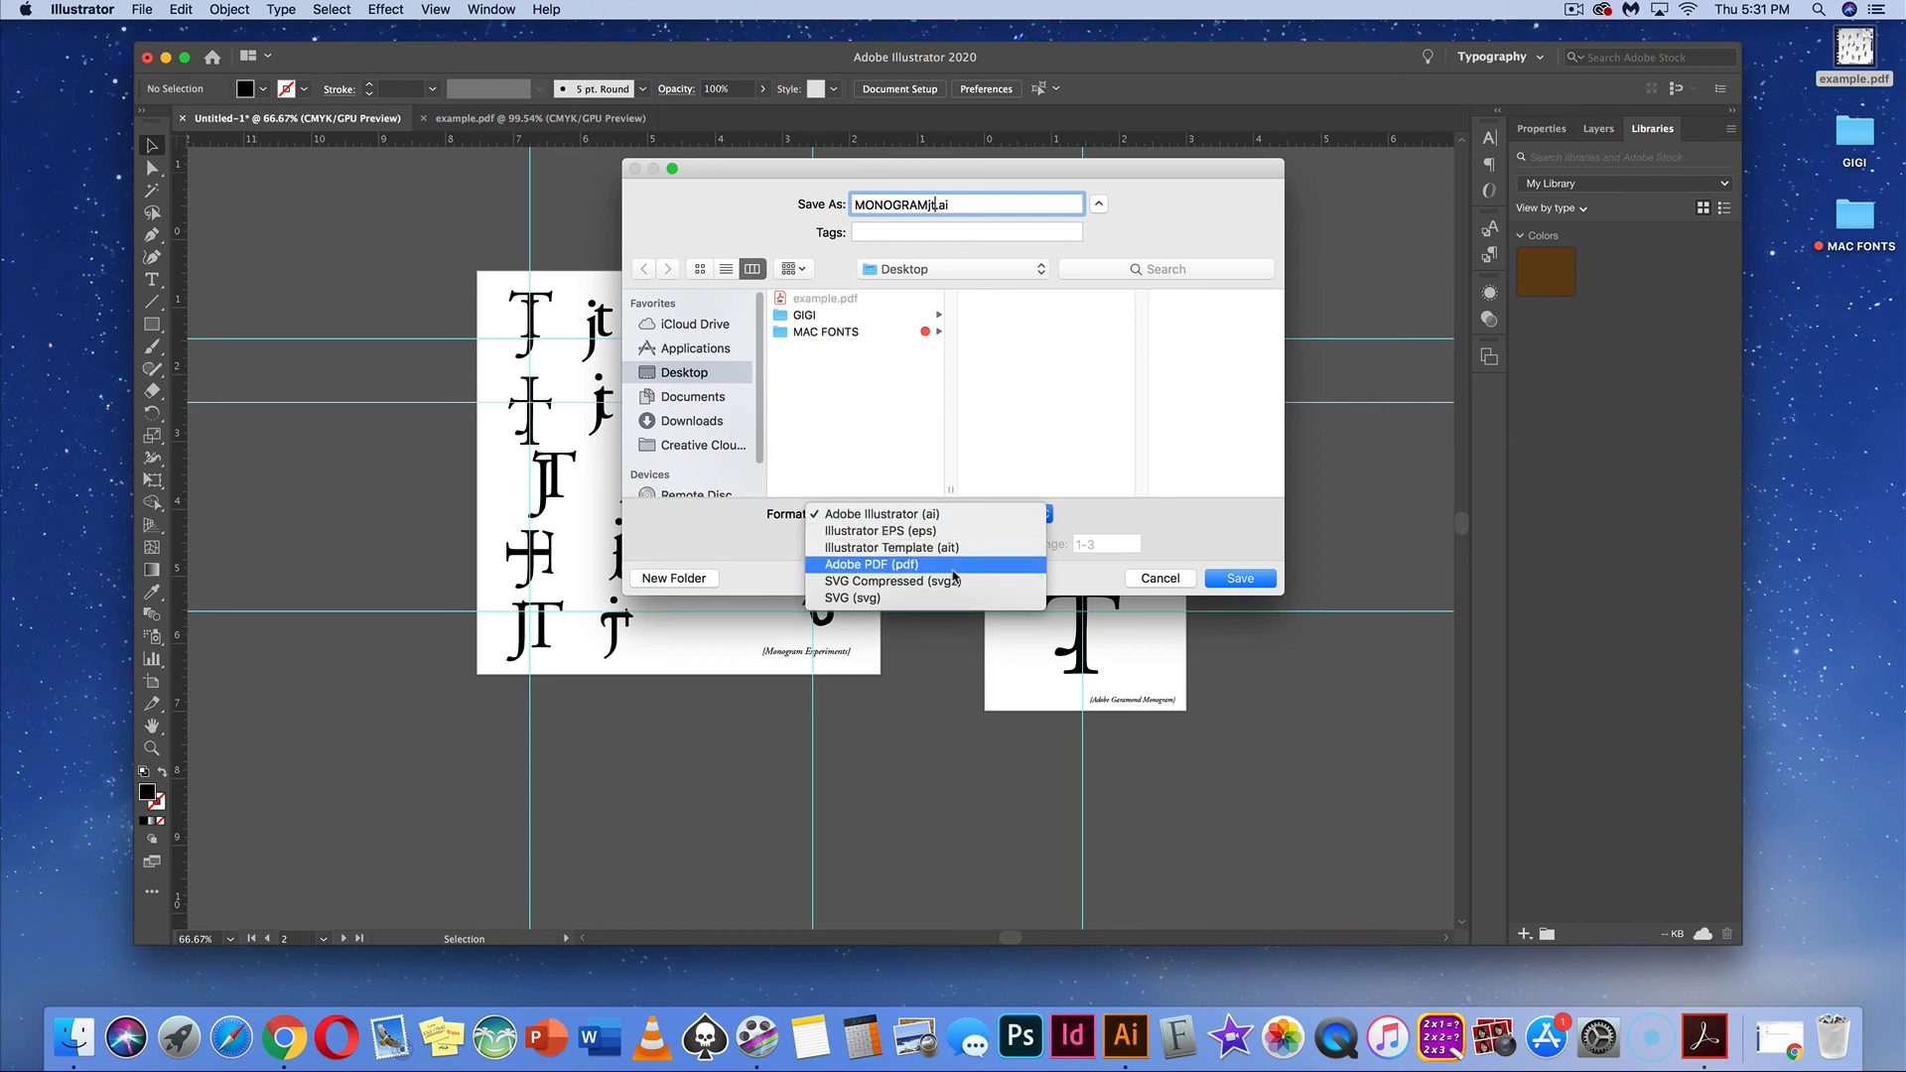
click(952, 568)
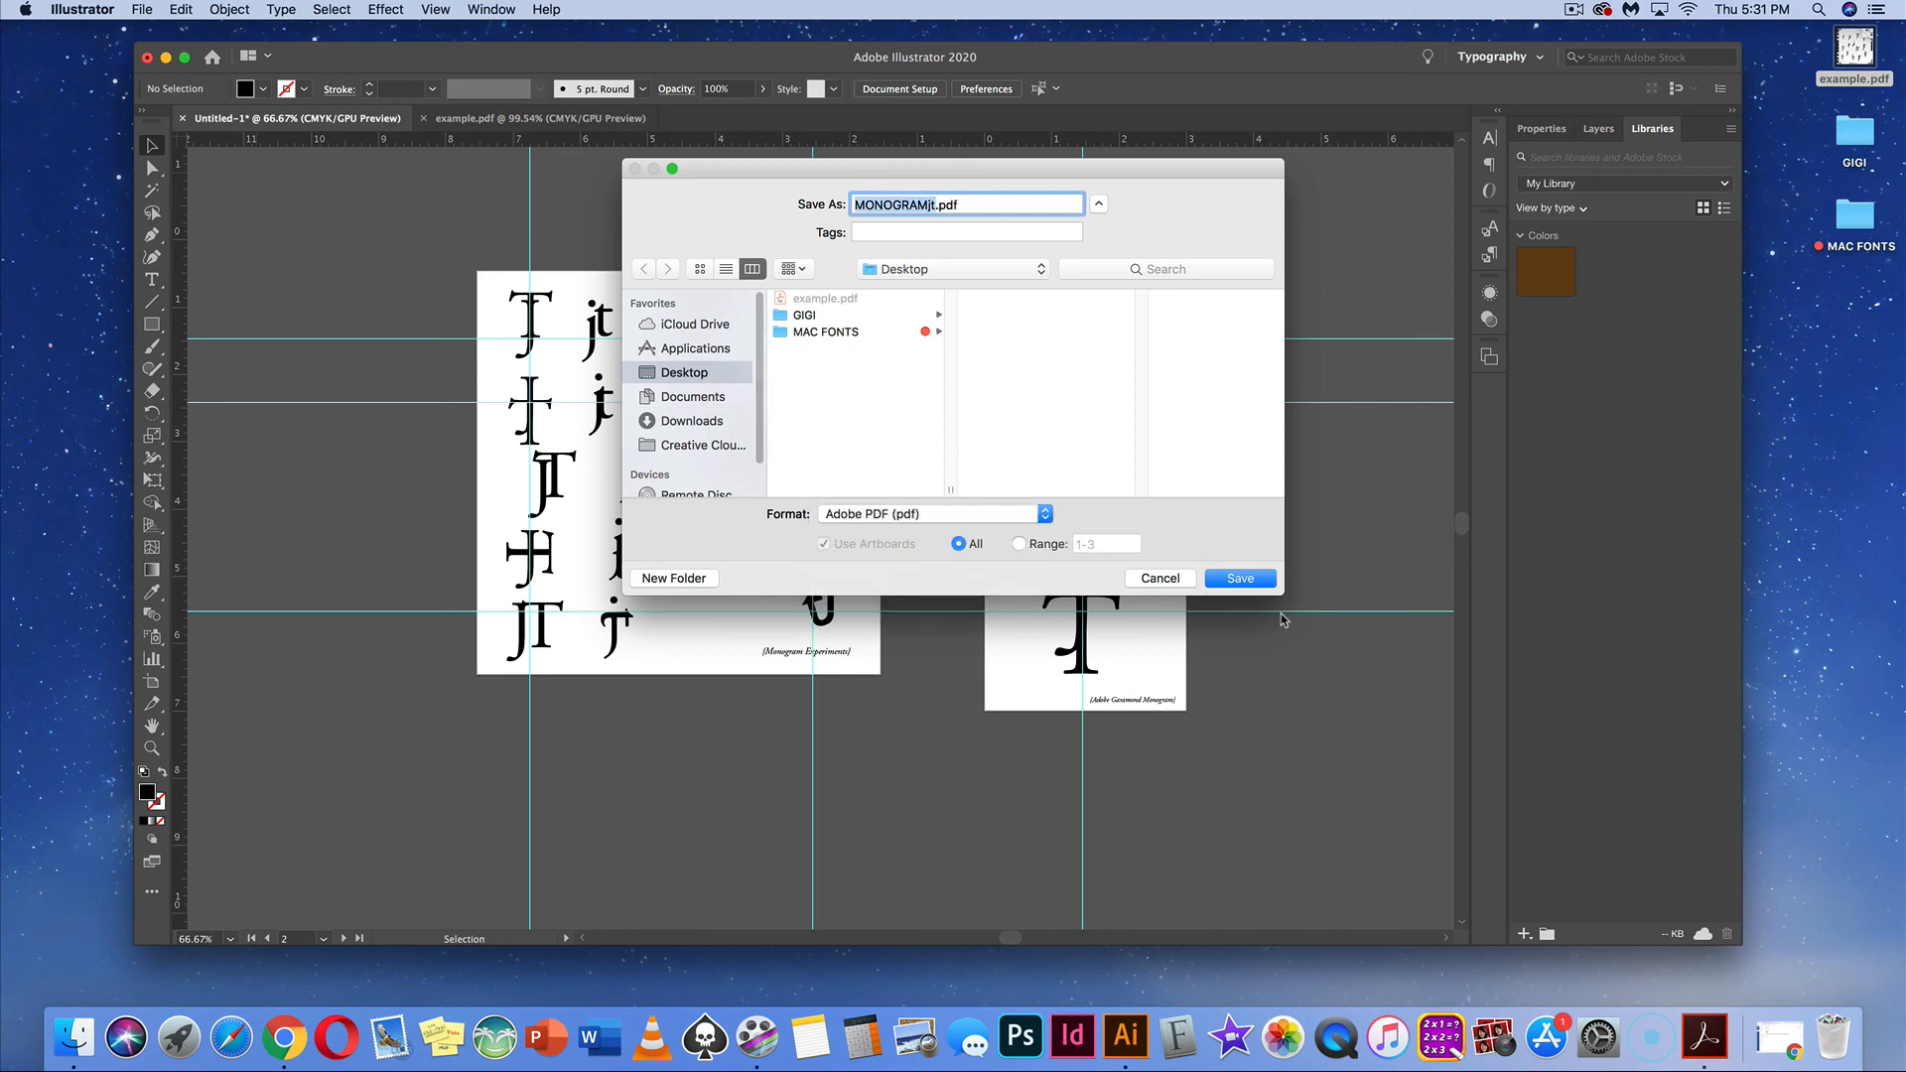
click(1243, 580)
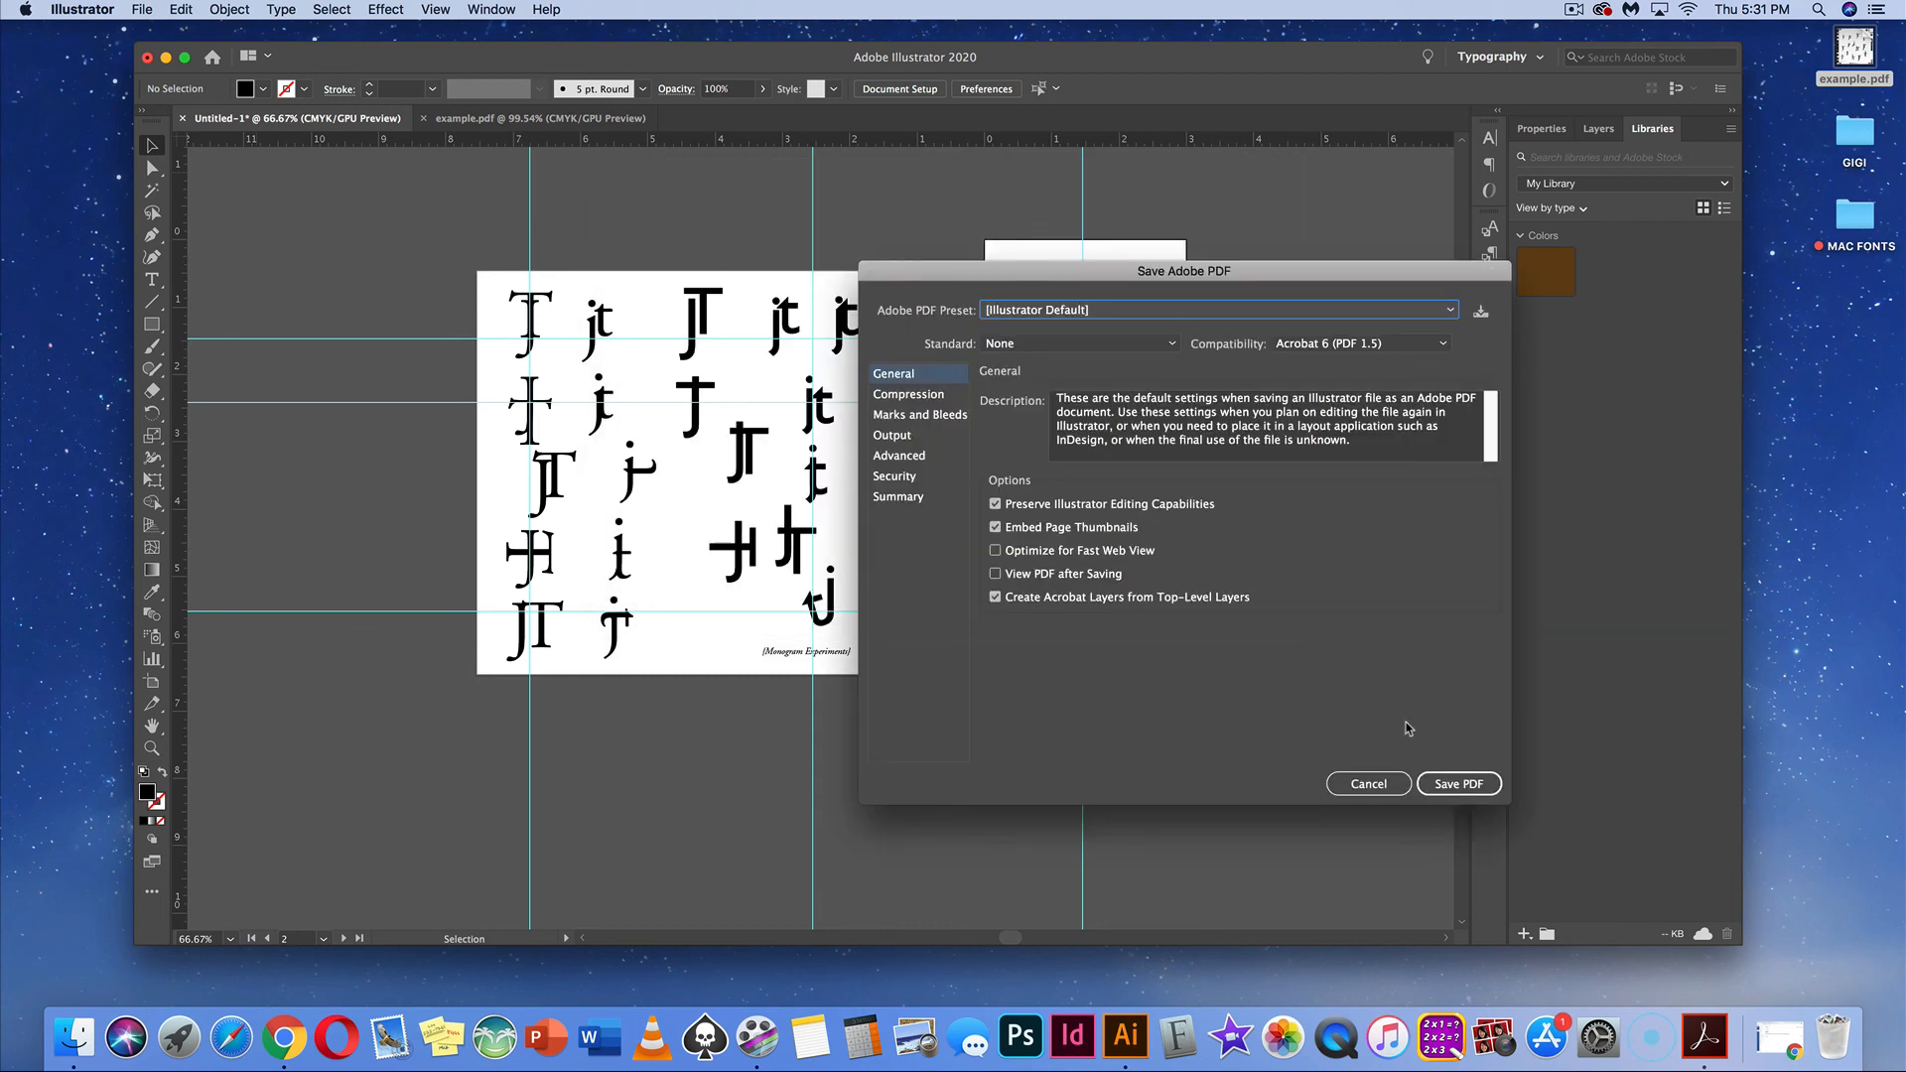
click(1451, 784)
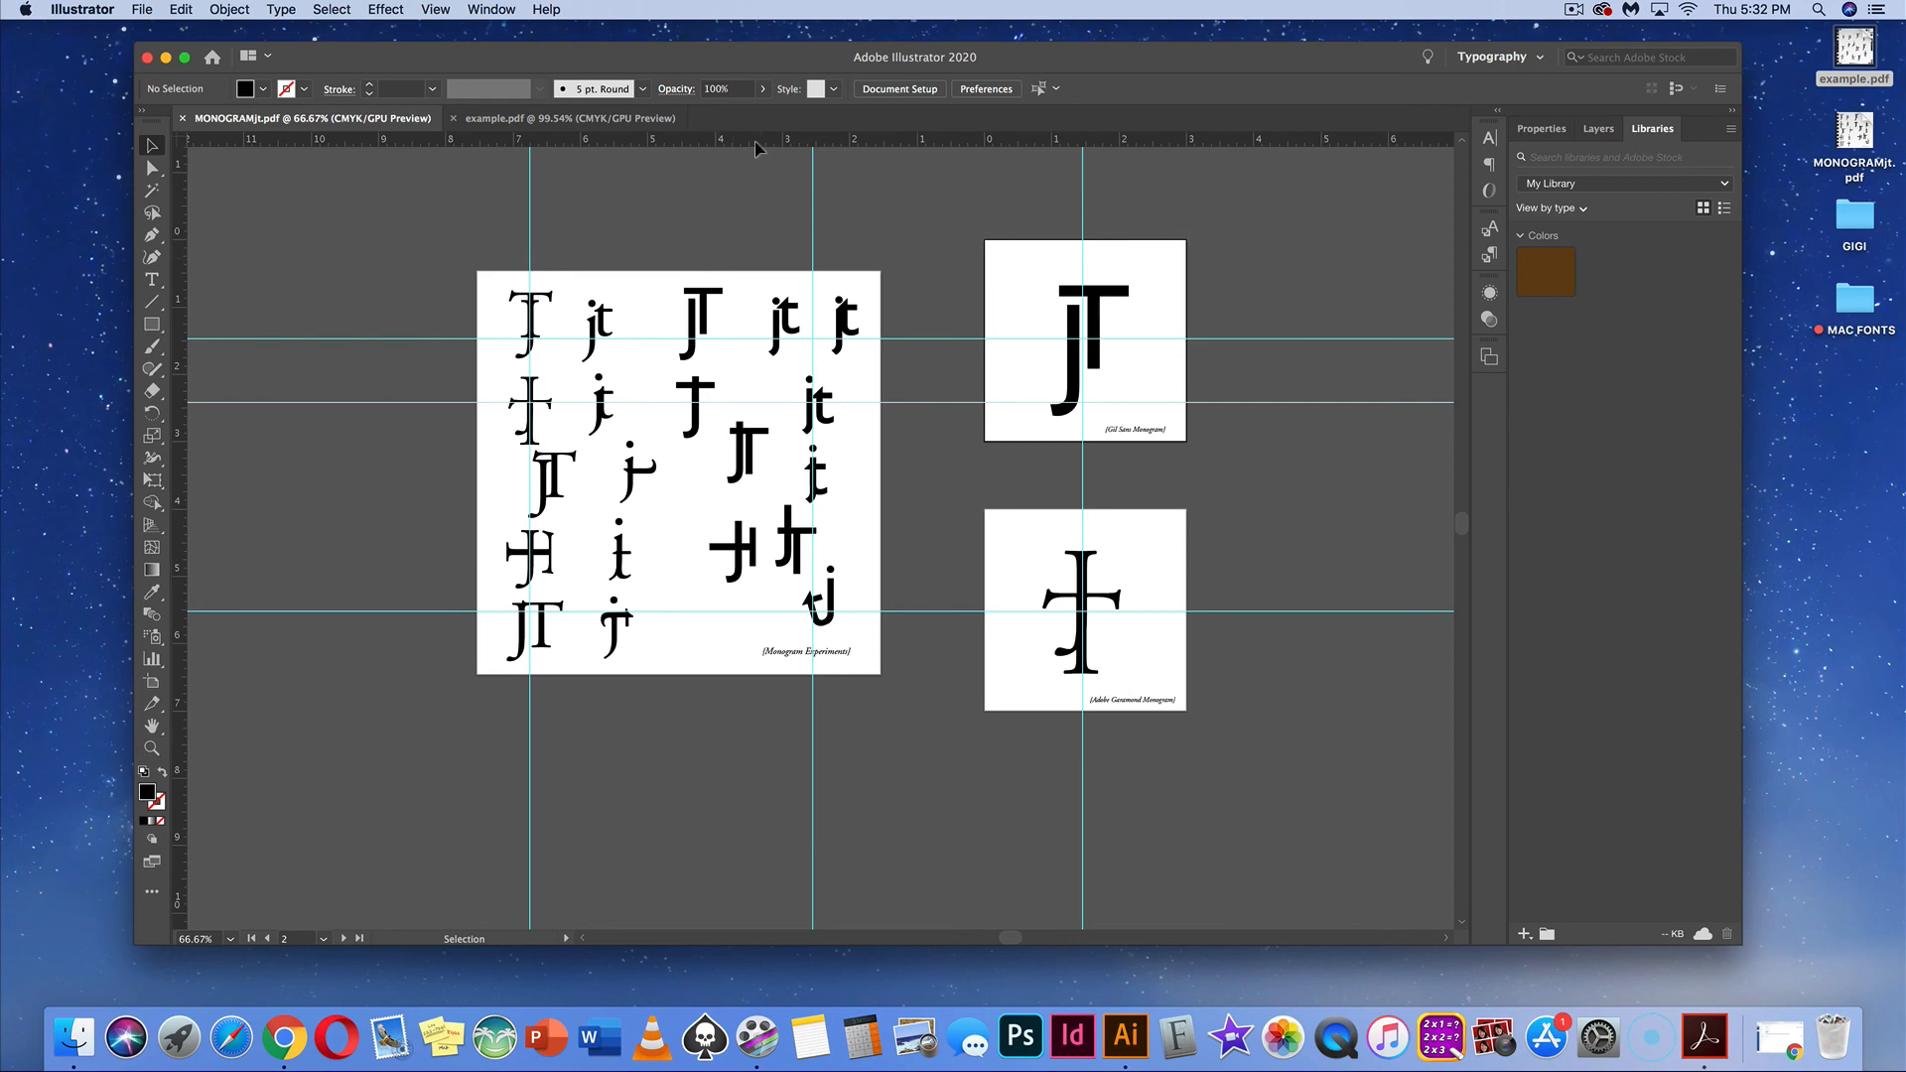
Open MONOGRAMjt.pdf from the desktop in Acrobat and look through its three pages
drag(779, 58, 759, 60)
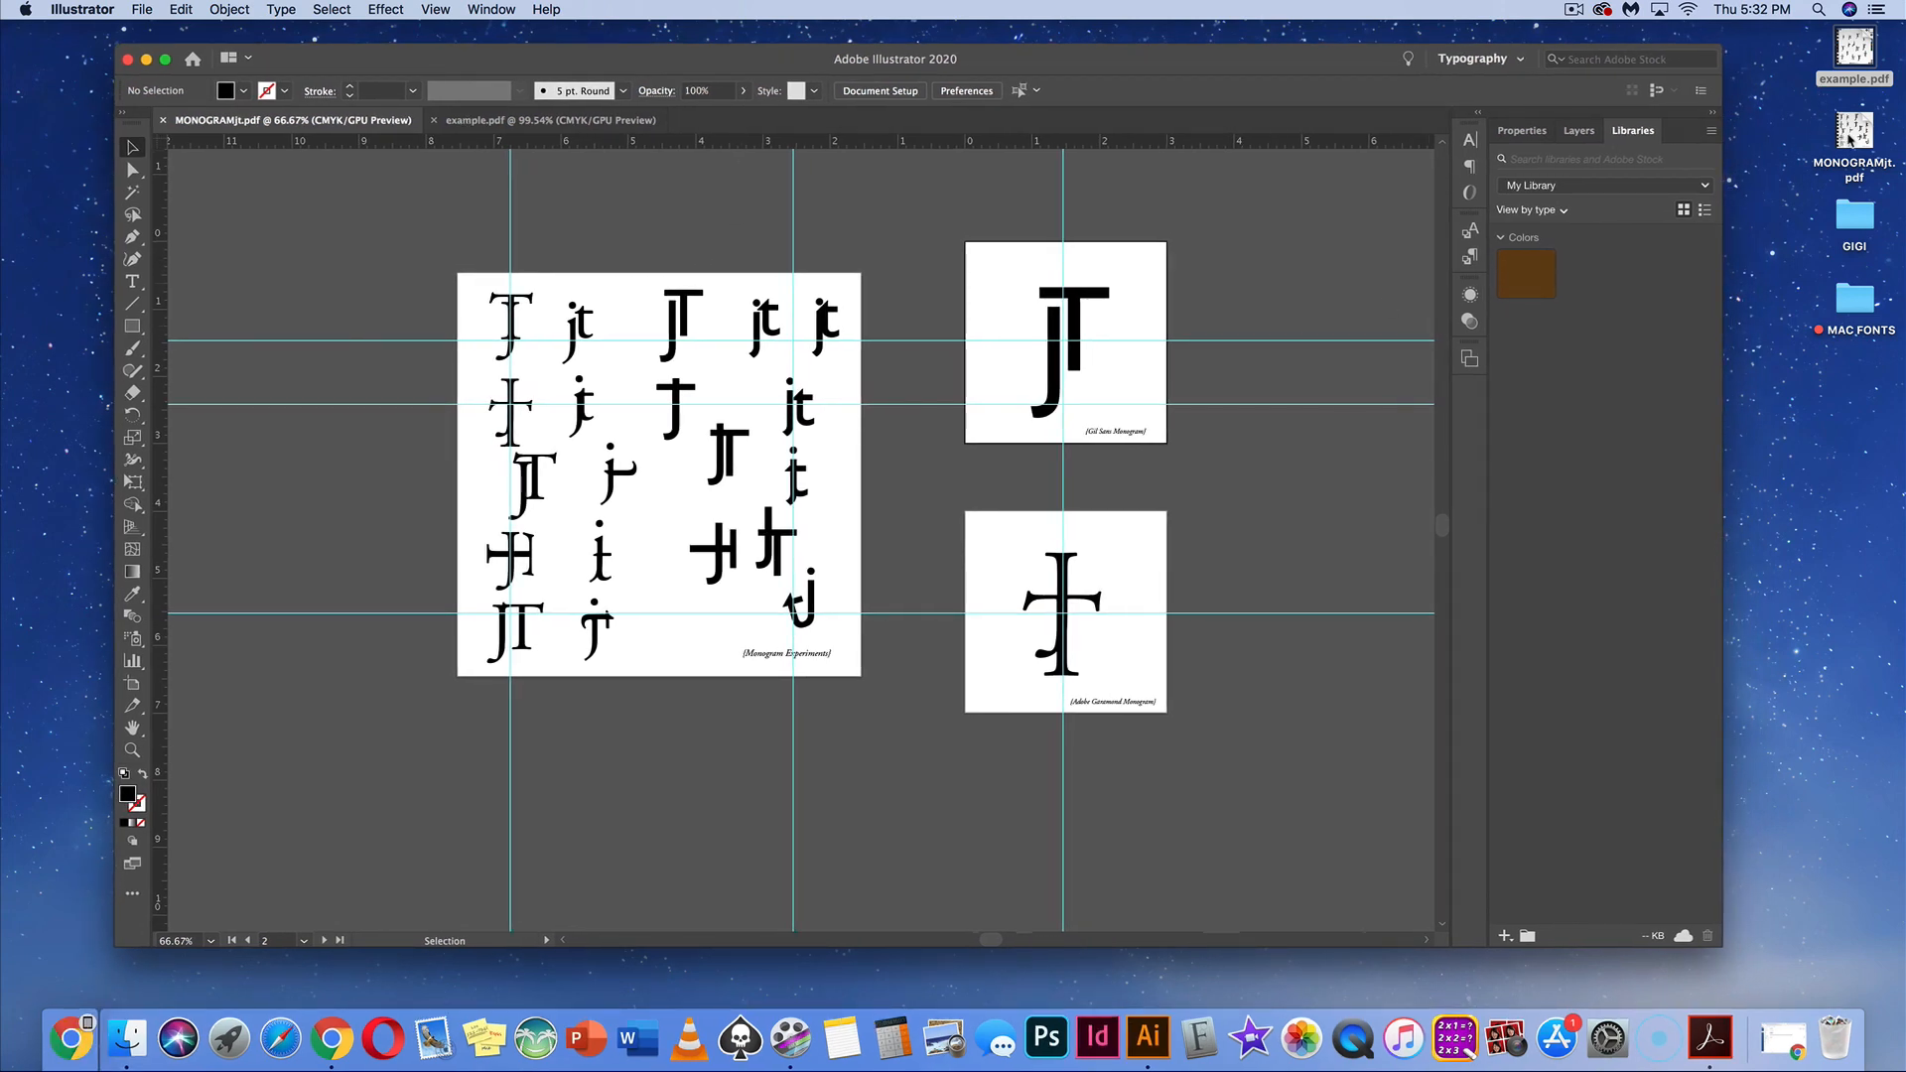
double_click(1850, 139)
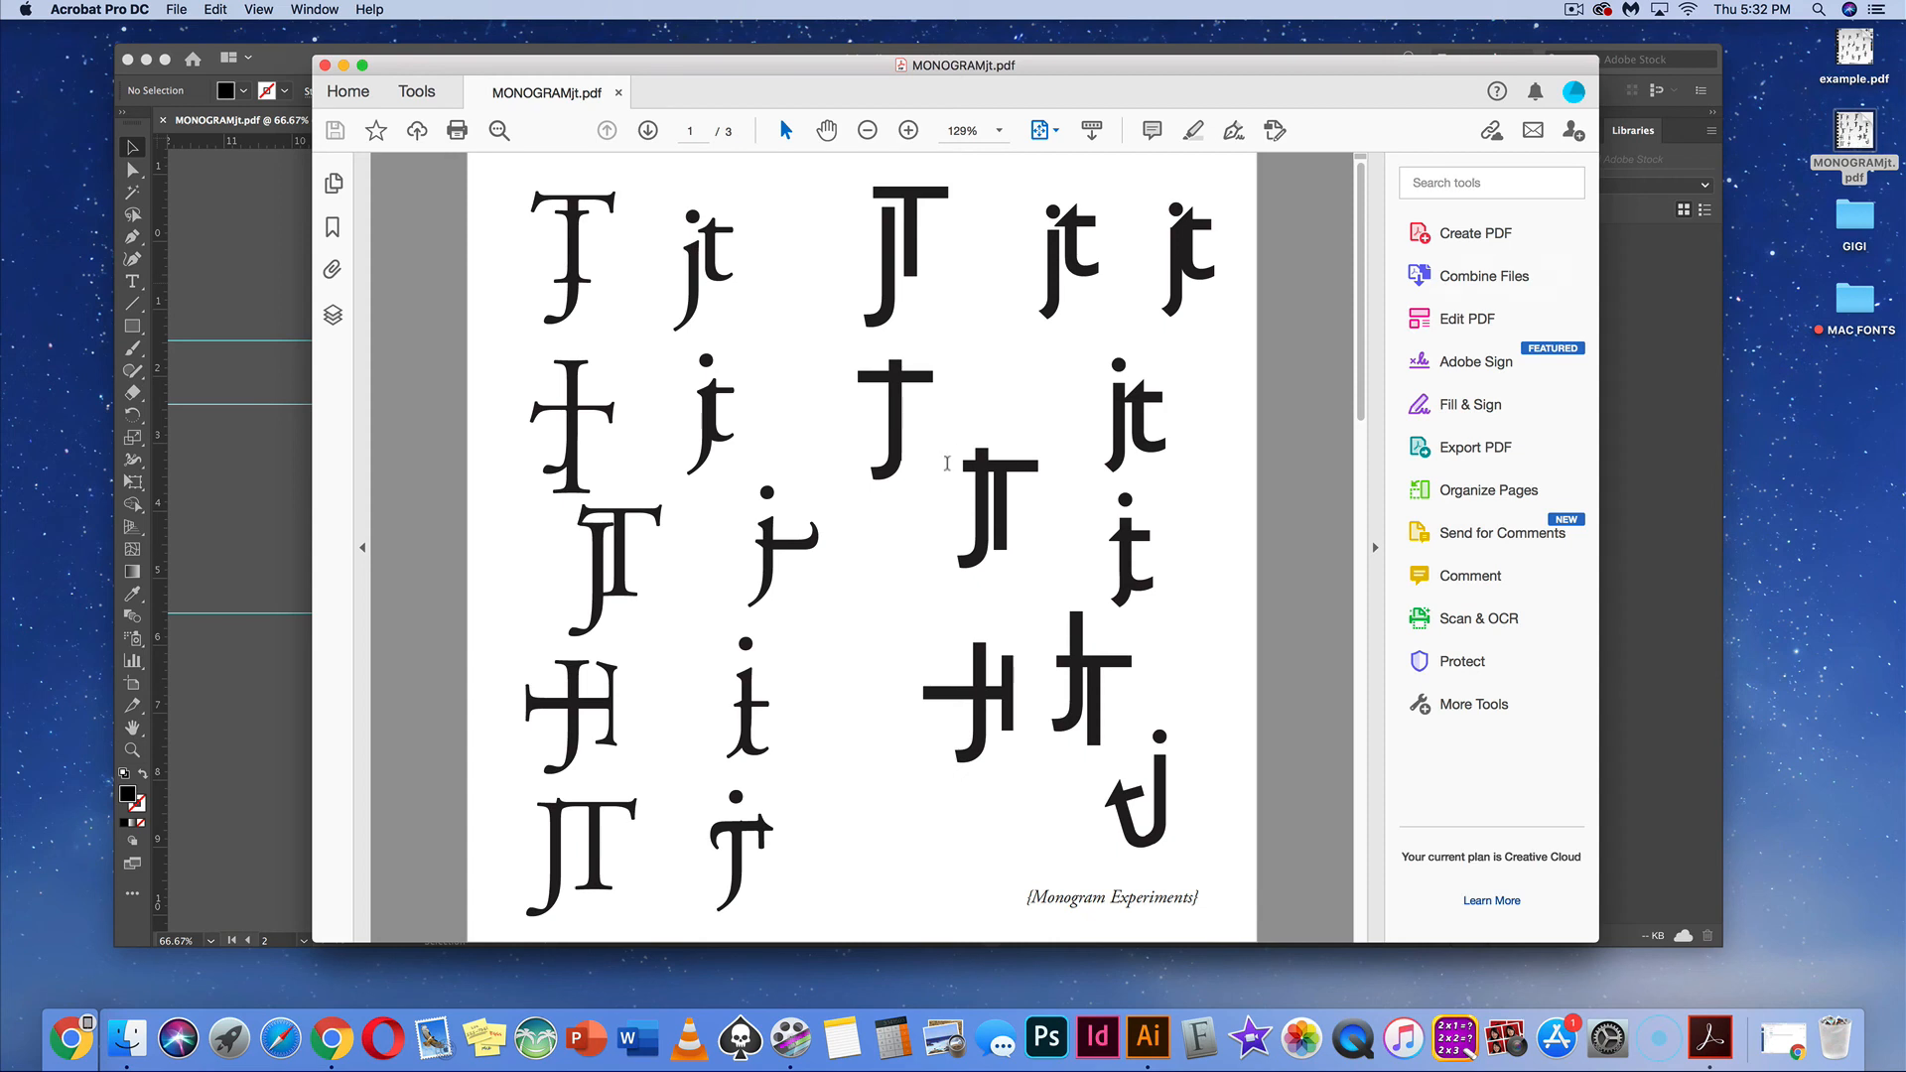
scroll(947, 463, down, 15)
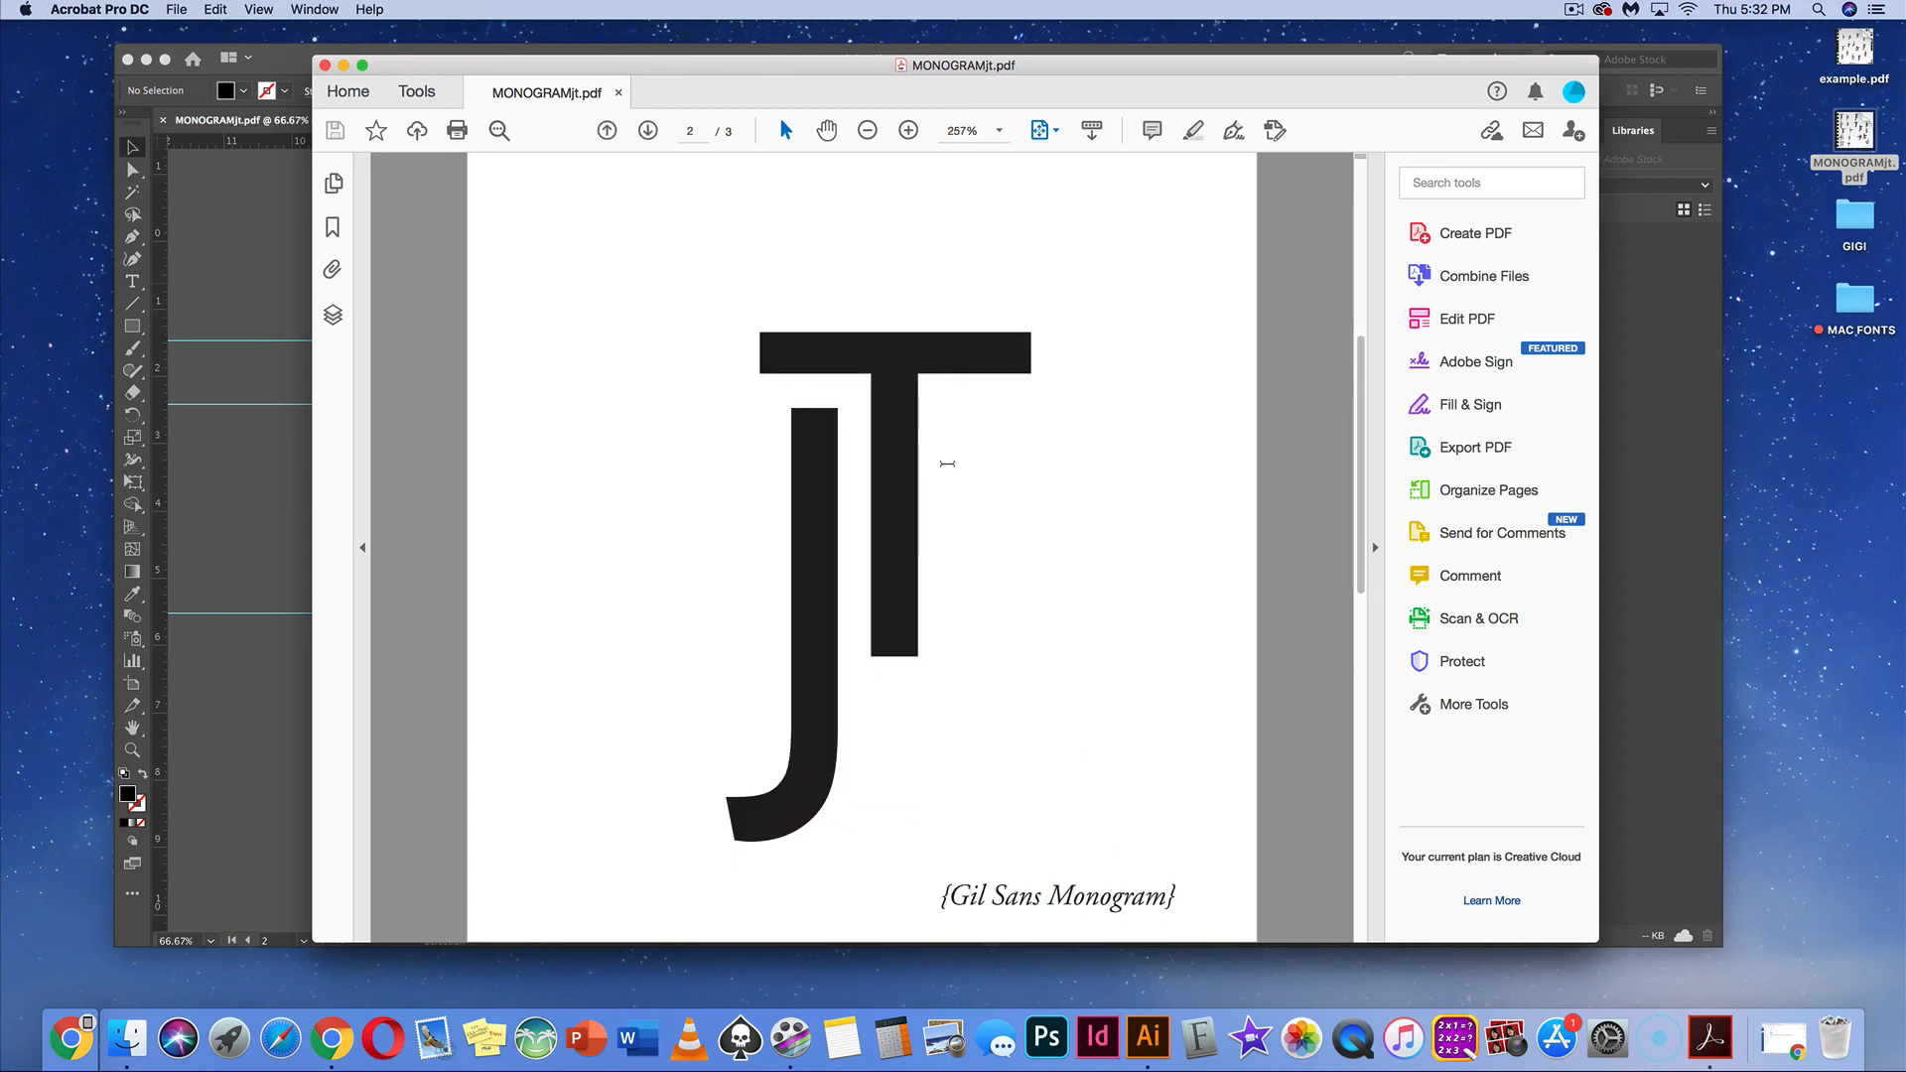
scroll(947, 462, down, 5)
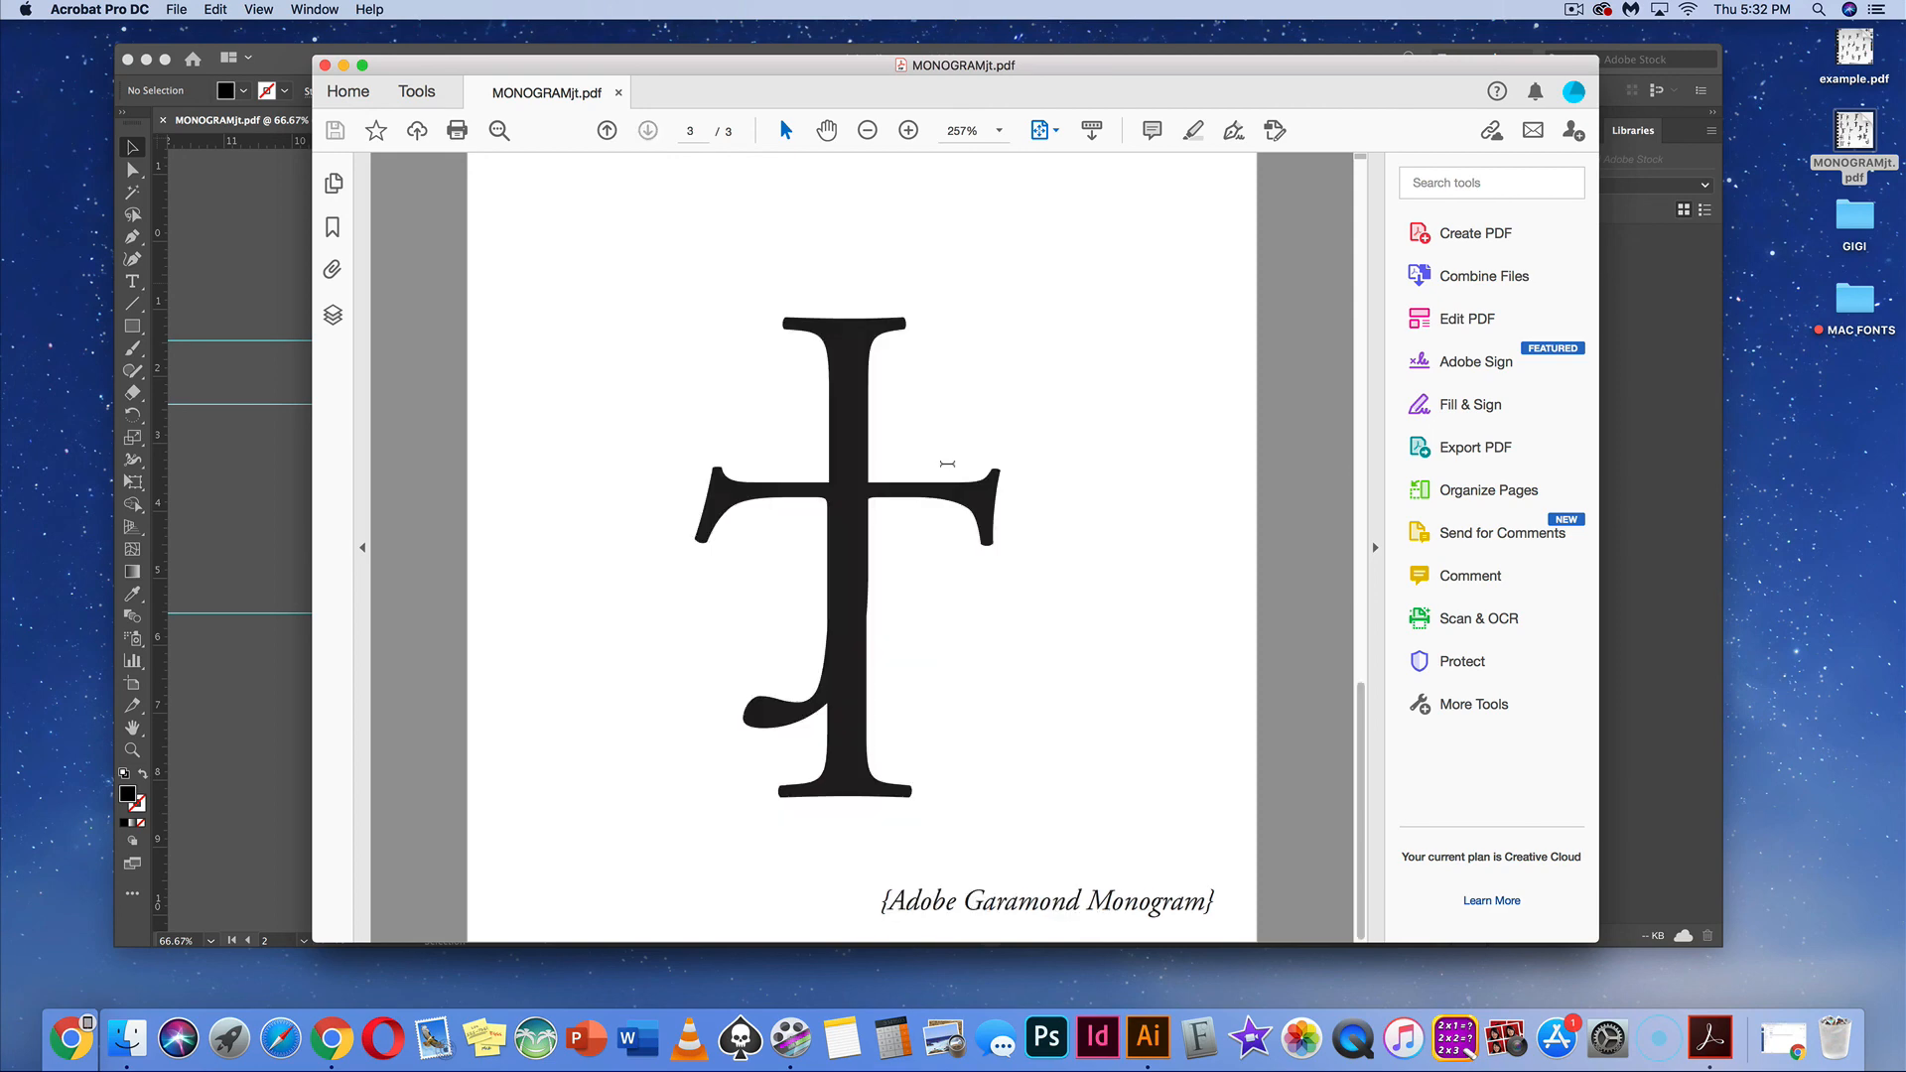